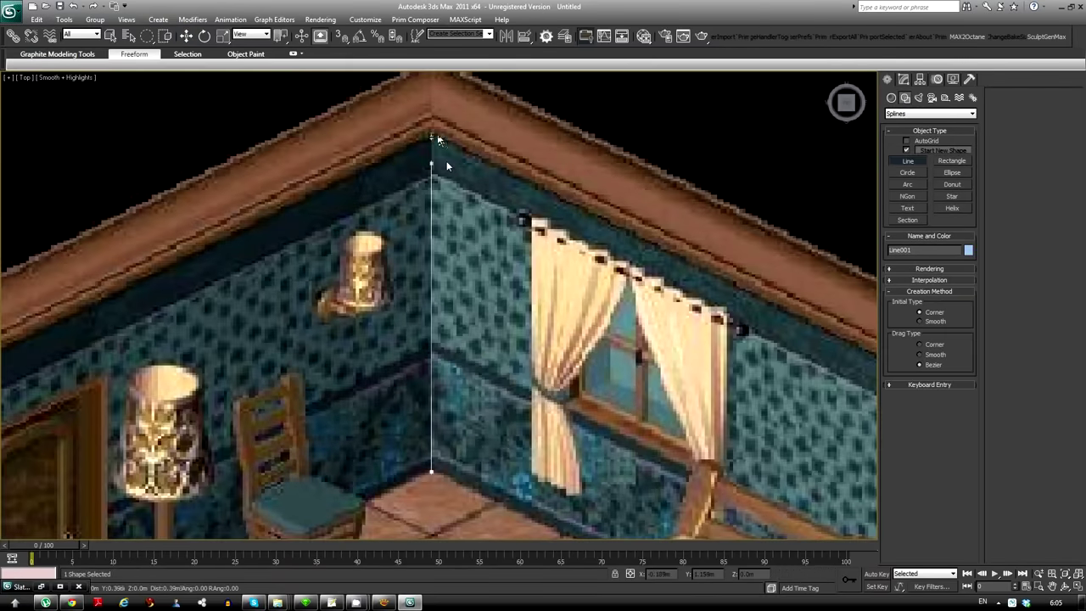
Start a line along the wall top and move one of its segments into place
click(446, 160)
scroll(522, 162, up, 4)
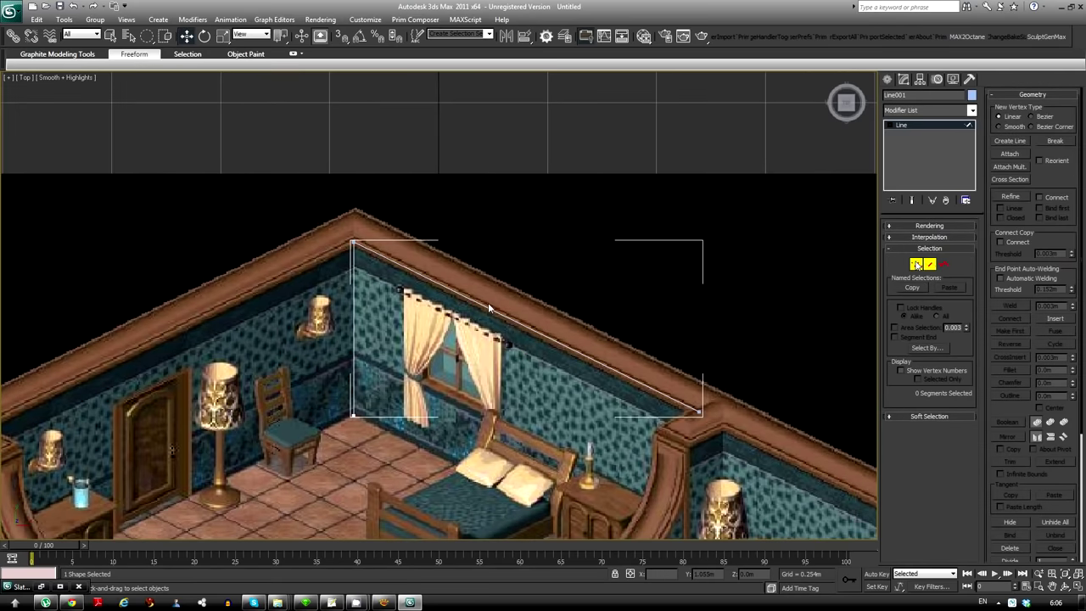
key(2)
click(514, 321)
middle_drag(568, 258, 574, 287)
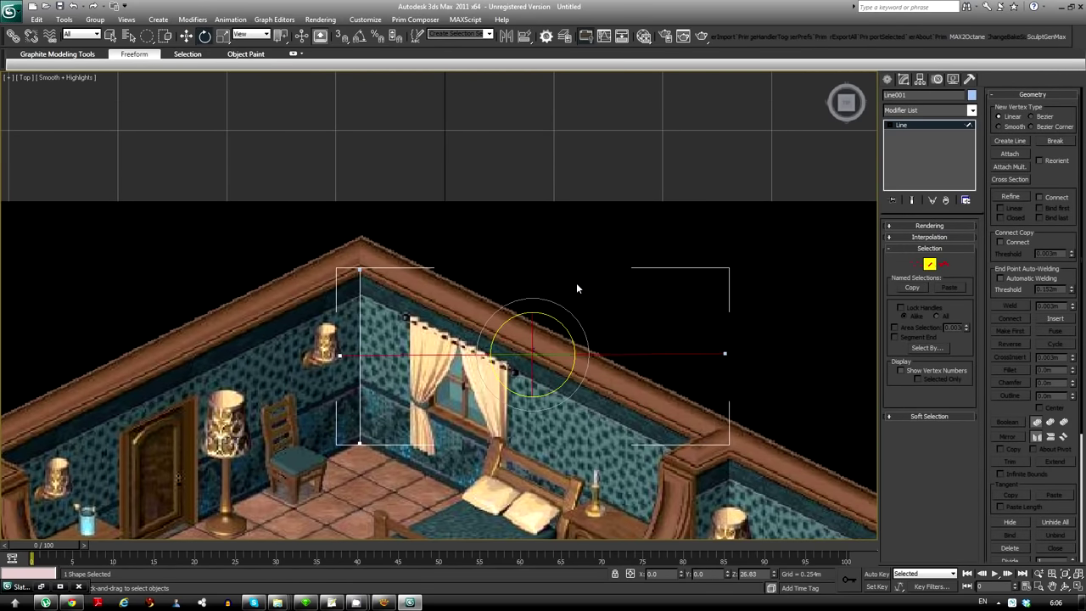
key(w)
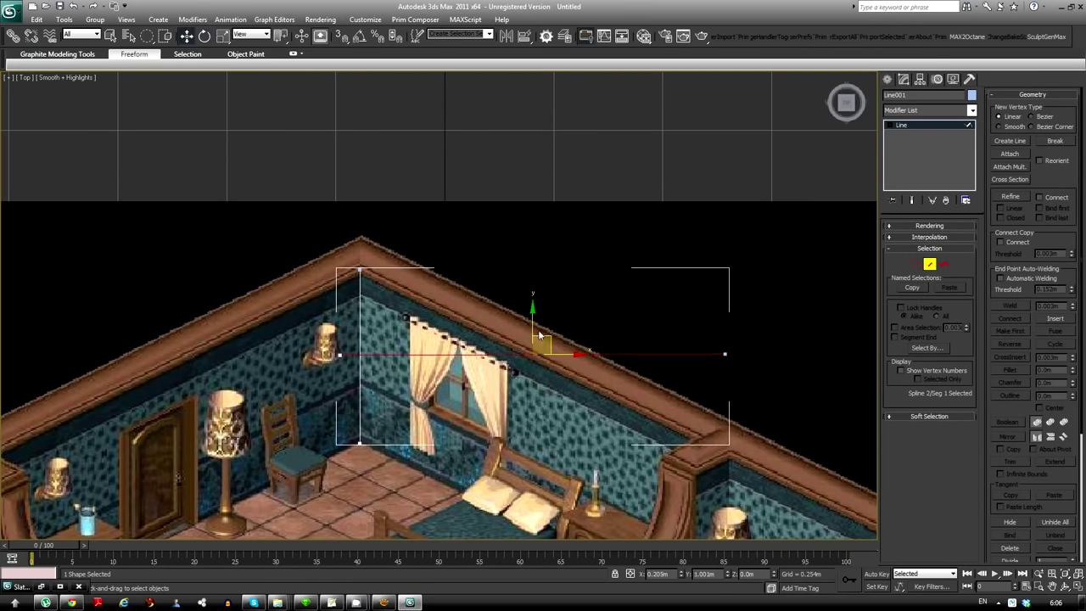
Select and reposition the outline's right-hand and horizontal segments along the wall
key(1)
scroll(367, 315, up, 5)
scroll(579, 368, down, 4)
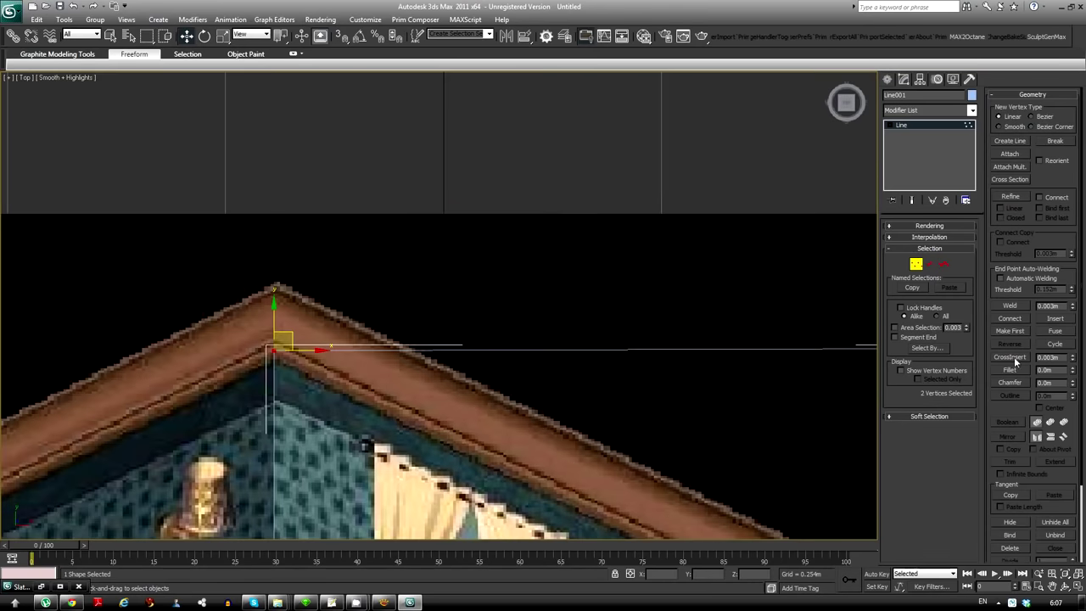
scroll(700, 412, up, 4)
scroll(700, 411, down, 5)
scroll(589, 390, up, 1)
scroll(589, 390, up, 1)
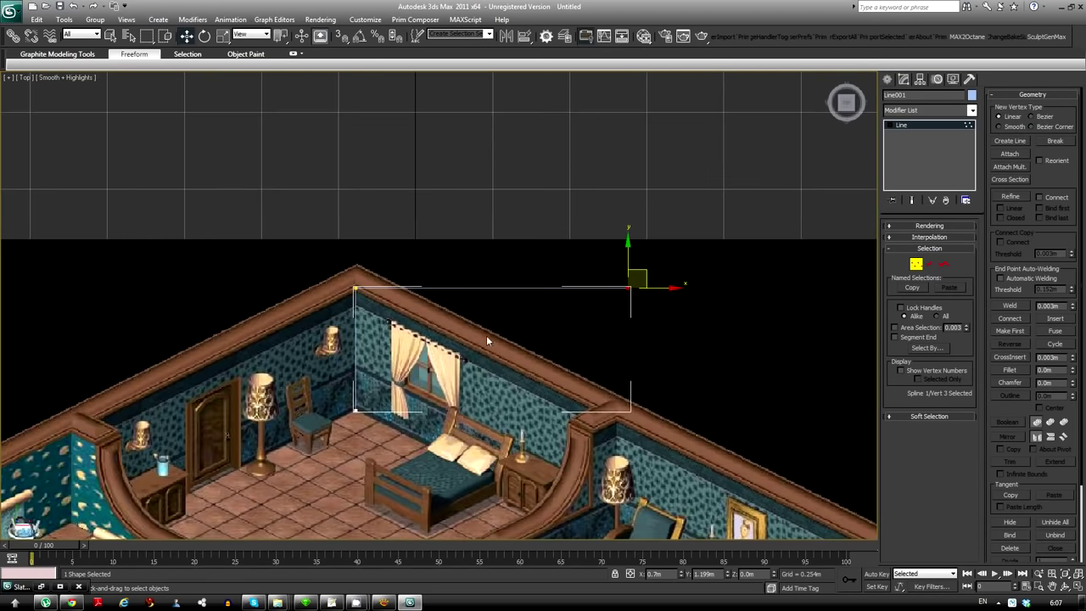
scroll(486, 335, up, 2)
scroll(466, 345, up, 2)
click(930, 264)
click(632, 309)
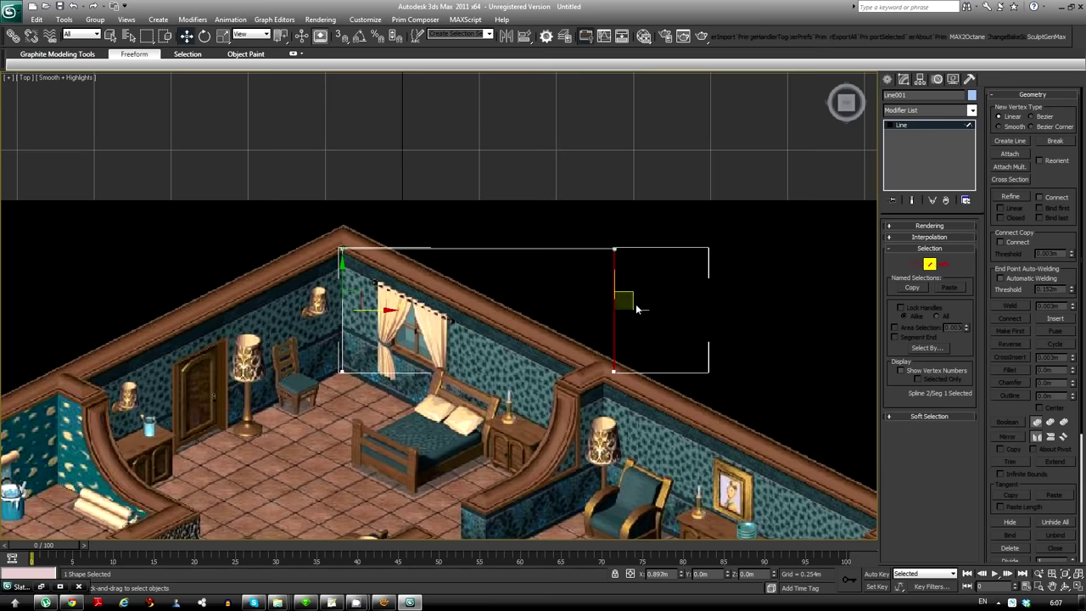
middle_drag(642, 303, 461, 275)
scroll(411, 429, up, 2)
middle_drag(410, 428, 254, 340)
scroll(308, 379, down, 3)
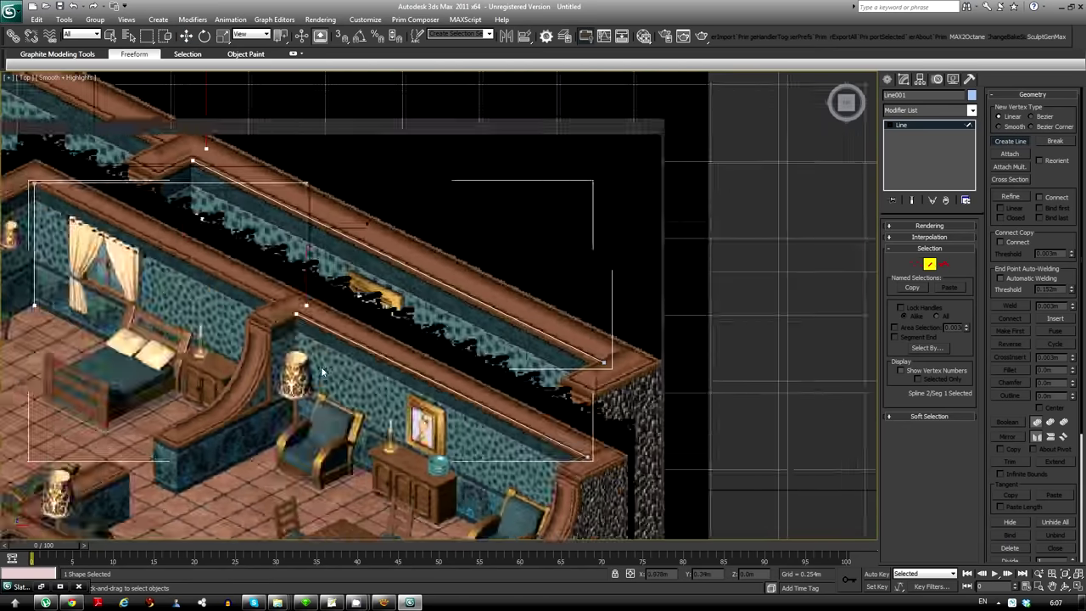
scroll(308, 379, up, 5)
scroll(325, 380, down, 3)
middle_drag(485, 396, 530, 280)
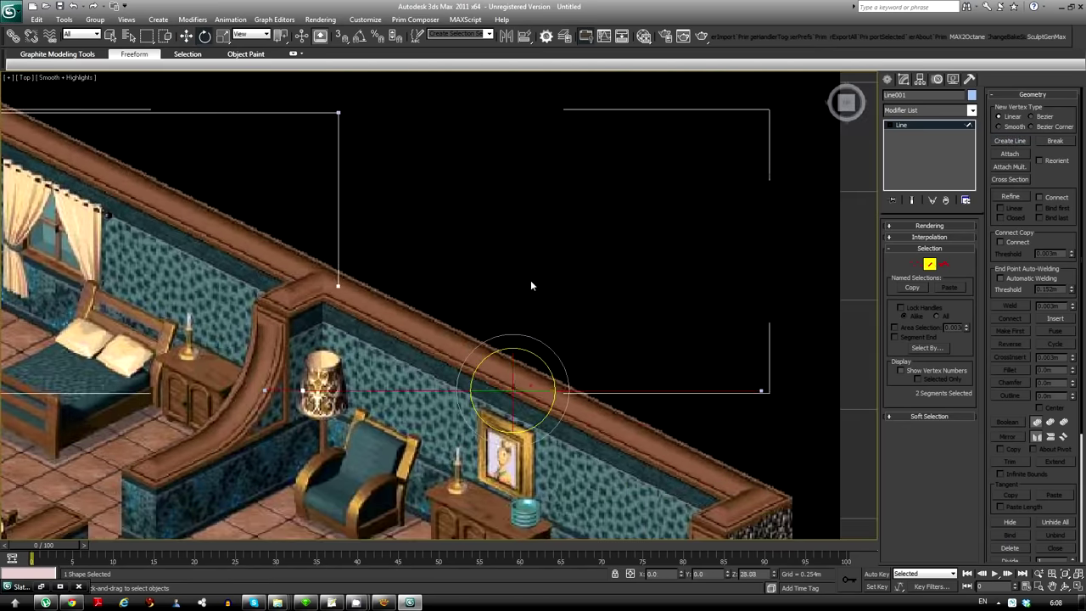
scroll(364, 253, up, 5)
click(551, 311)
scroll(647, 389, up, 2)
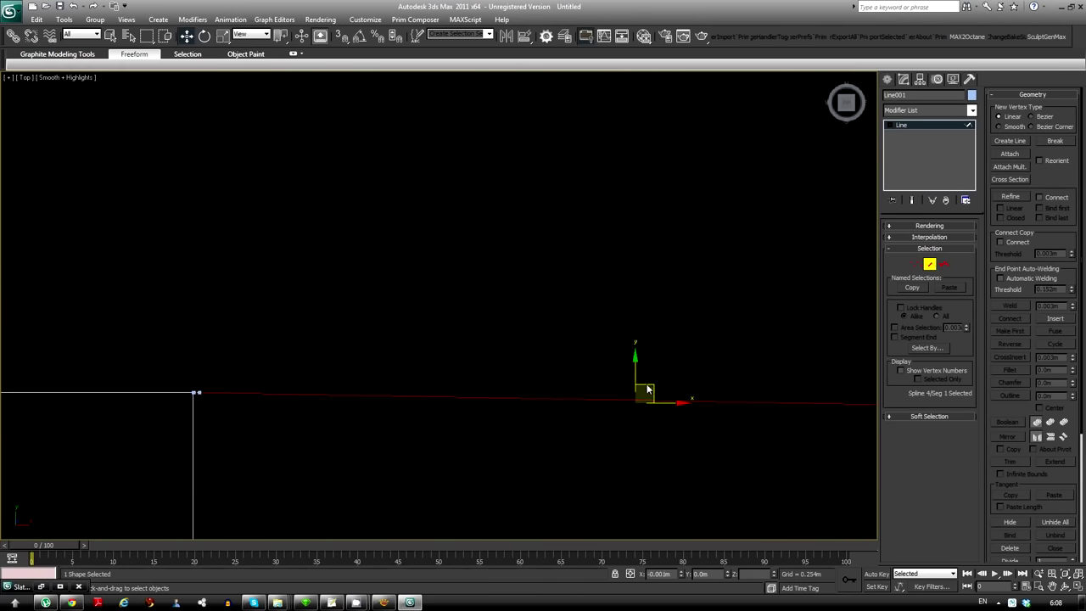
middle_drag(198, 413, 517, 356)
scroll(516, 357, down, 2)
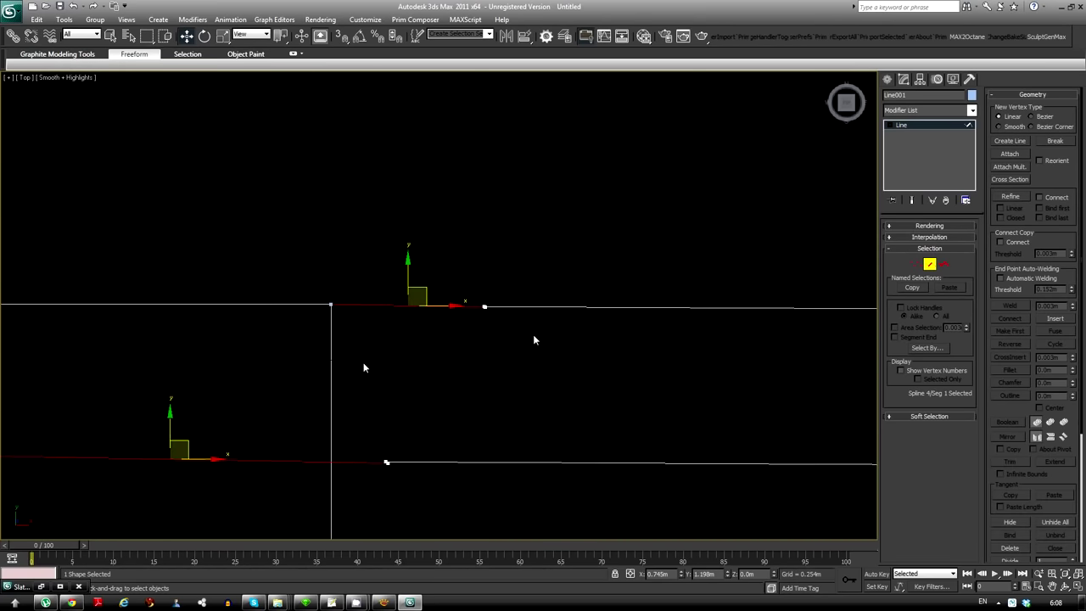
Weld the overlapping corner vertices of the outline together
key(1)
middle_drag(387, 455, 450, 384)
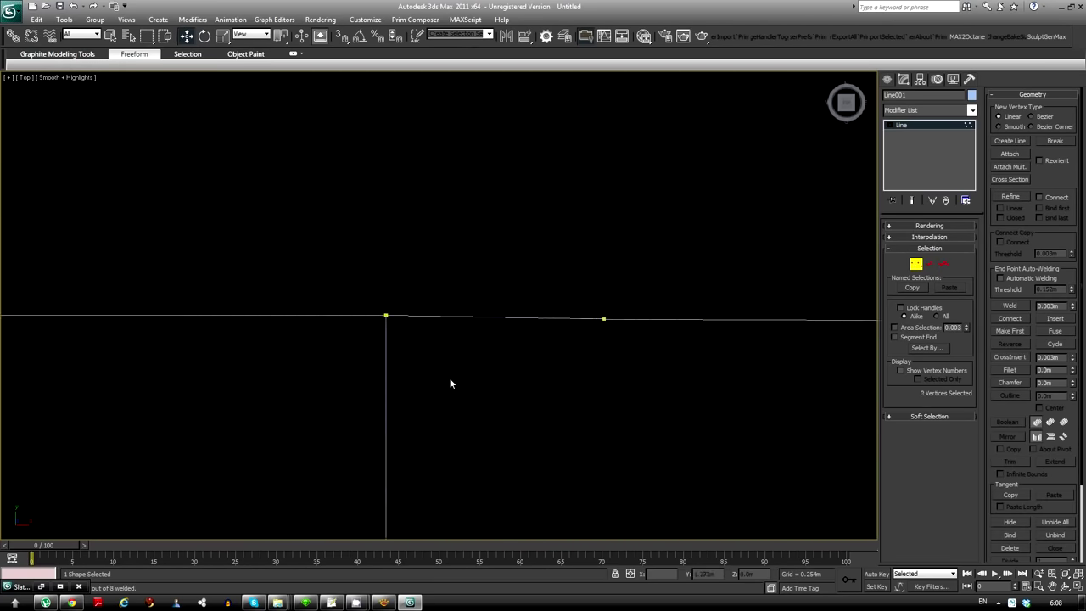
drag(420, 316, 416, 327)
scroll(509, 376, up, 3)
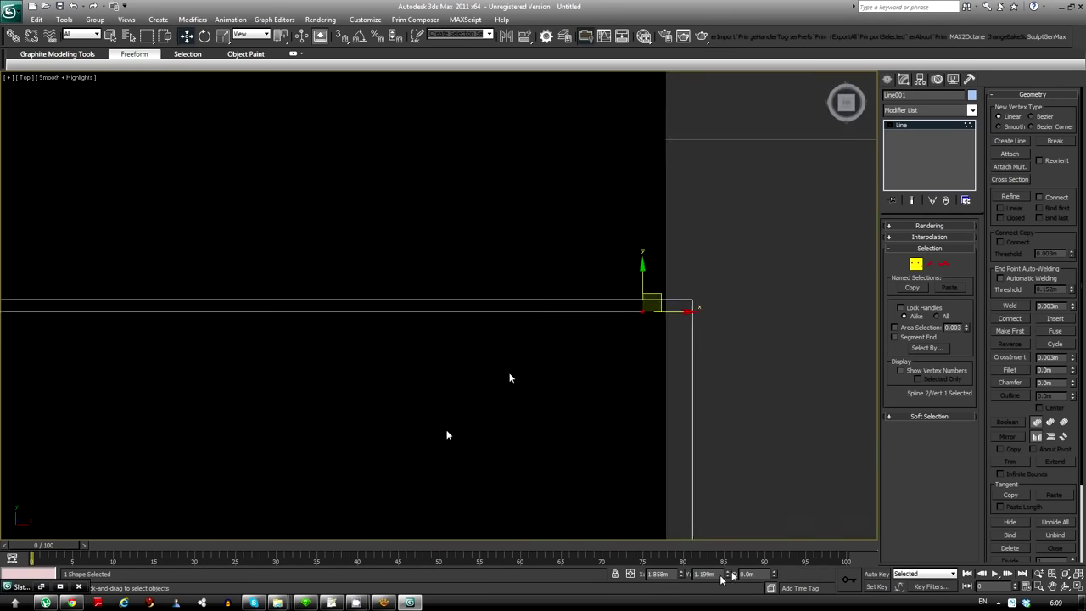
scroll(481, 392, up, 2)
click(933, 265)
scroll(530, 340, down, 2)
scroll(534, 277, down, 2)
scroll(503, 272, down, 2)
scroll(543, 346, up, 2)
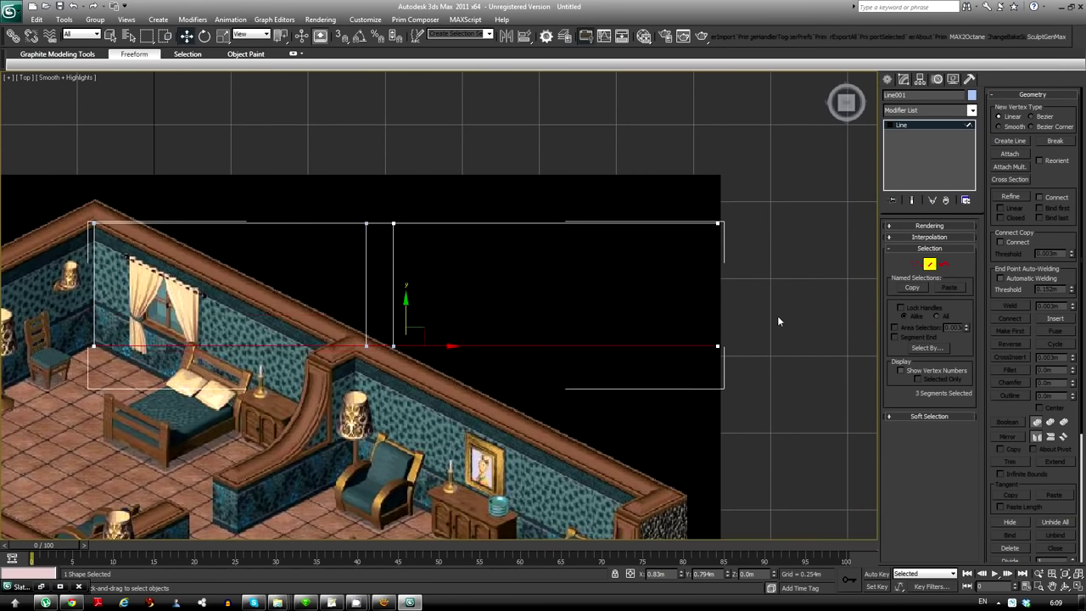
scroll(393, 354, down, 2)
scroll(396, 302, up, 3)
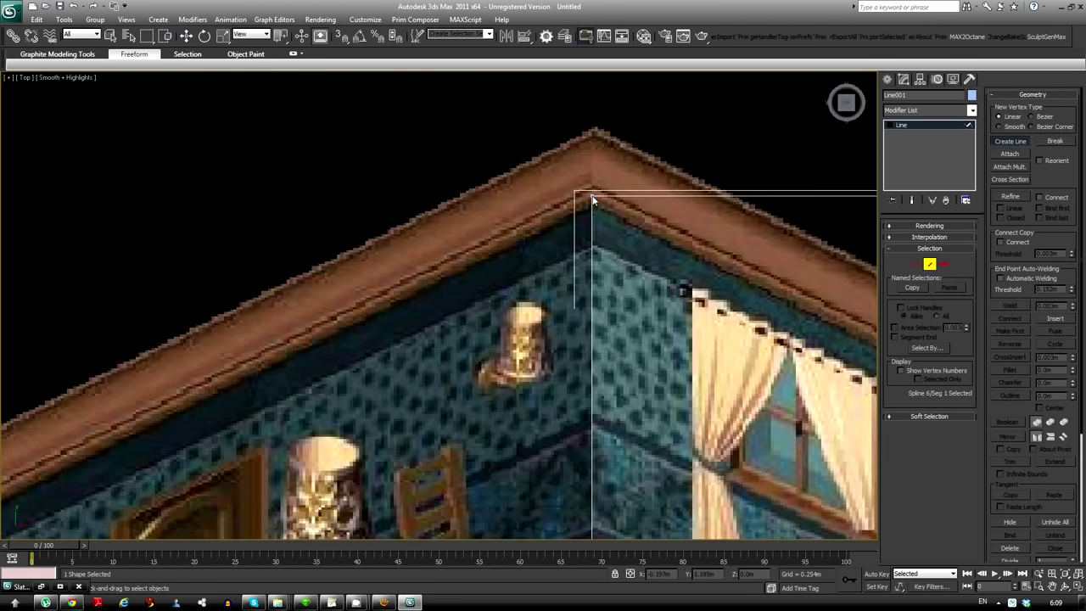
scroll(142, 399, up, 2)
key(1)
scroll(507, 326, down, 2)
scroll(508, 326, down, 2)
scroll(621, 279, up, 1)
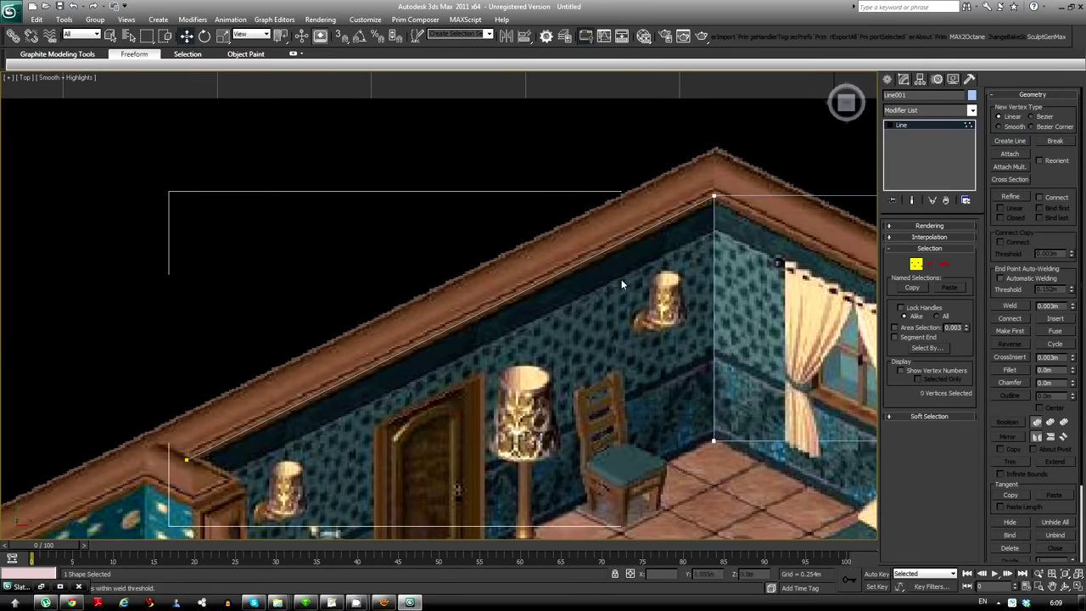
scroll(630, 242, up, 3)
scroll(630, 243, down, 3)
Extend the outline with a new line to the wall corner and select its three top segments
click(1010, 141)
scroll(432, 310, up, 3)
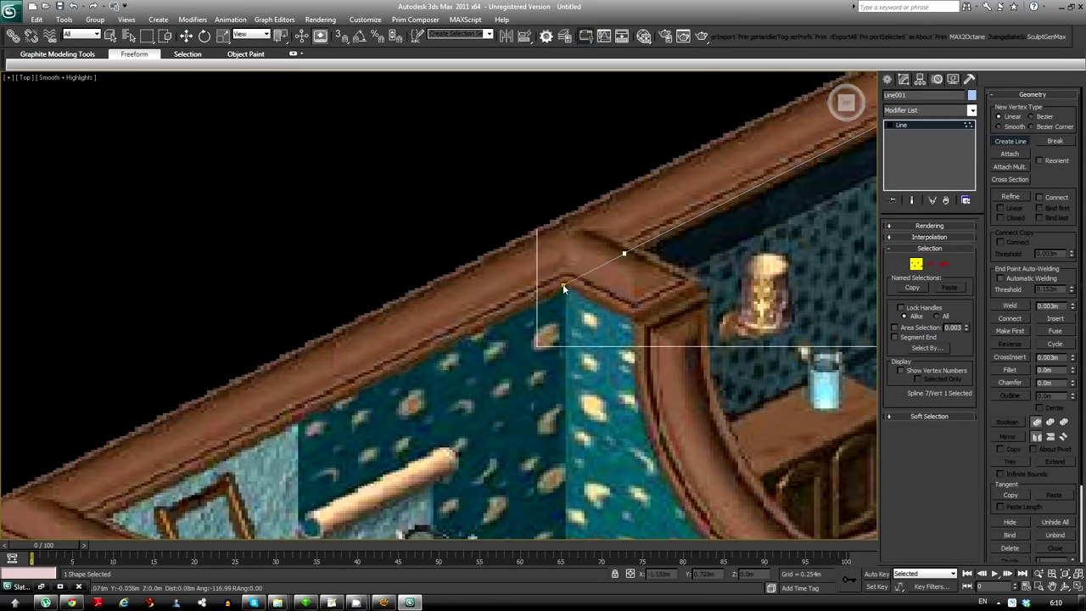
scroll(265, 444, up, 1)
click(266, 444)
scroll(460, 447, down, 1)
scroll(460, 447, down, 2)
scroll(211, 418, up, 1)
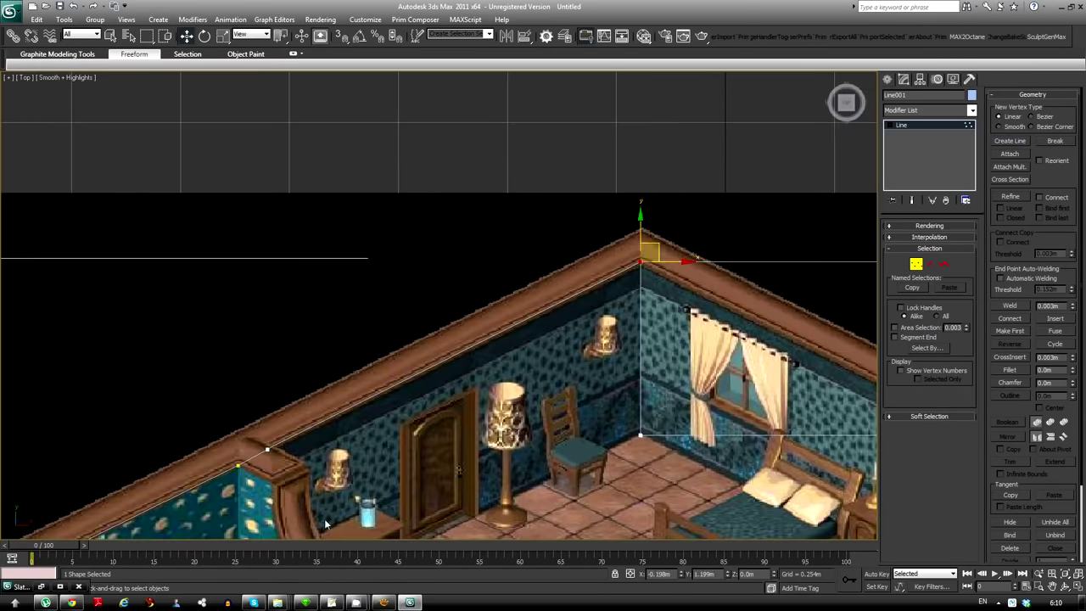
scroll(656, 367, down, 1)
click(930, 266)
middle_drag(402, 268, 365, 323)
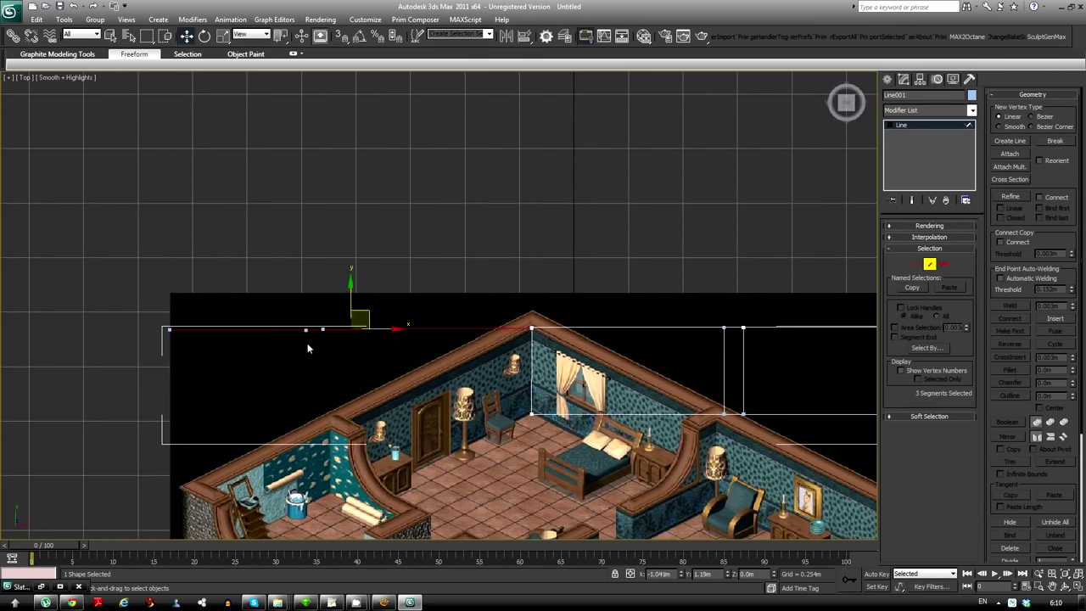
Select a vertex of the outline near the stairs
key(1)
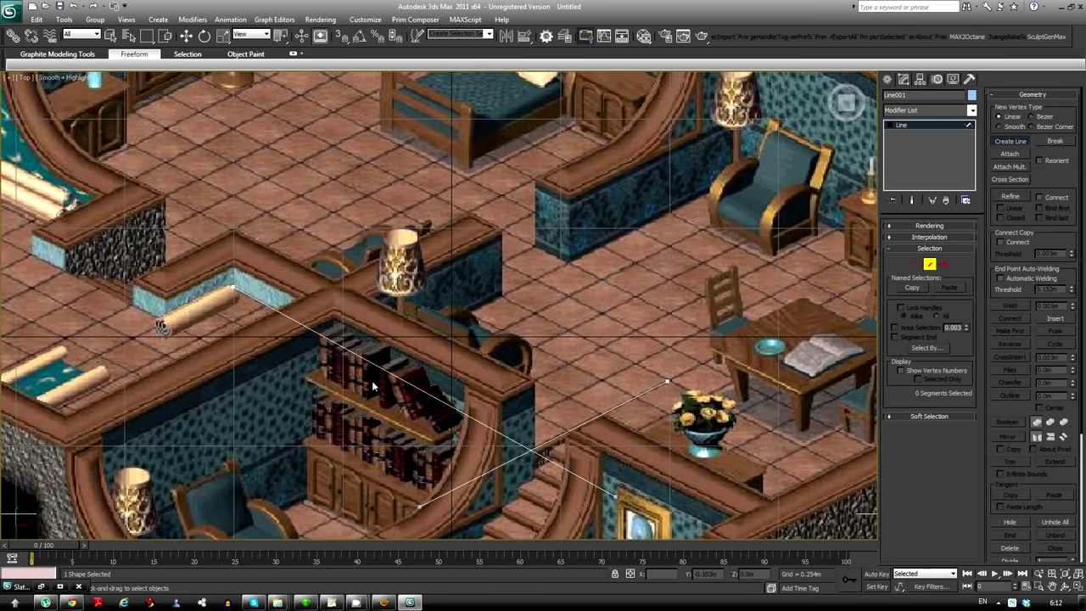
scroll(374, 305, up, 3)
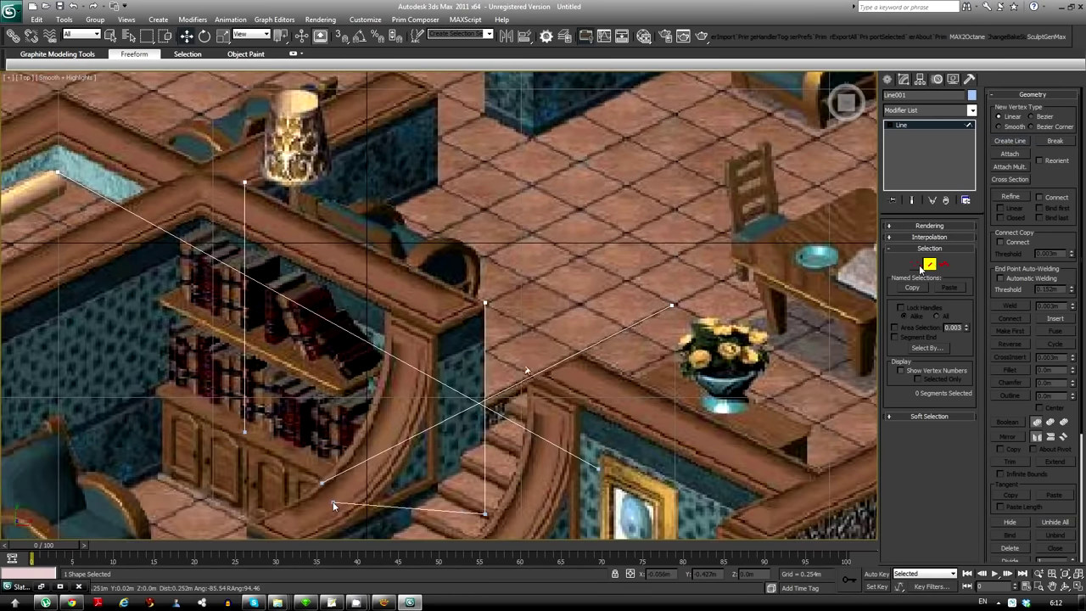
click(916, 264)
click(511, 384)
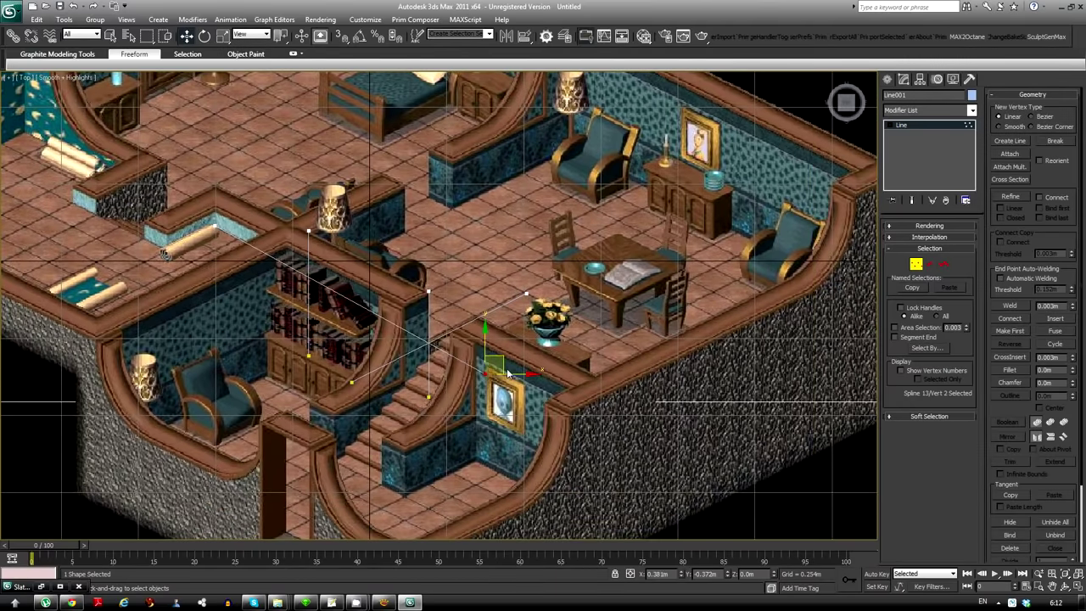
Save the scene as twinsen_house_lba2.max
scroll(479, 357, down, 1)
scroll(479, 356, down, 3)
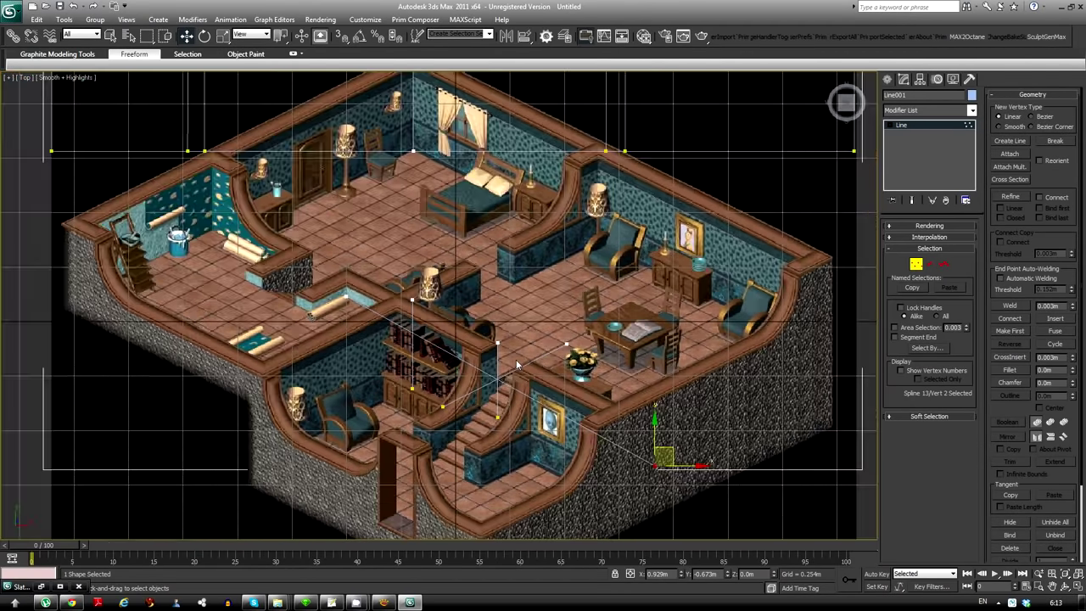
scroll(492, 357, up, 2)
scroll(452, 291, down, 1)
scroll(387, 306, up, 2)
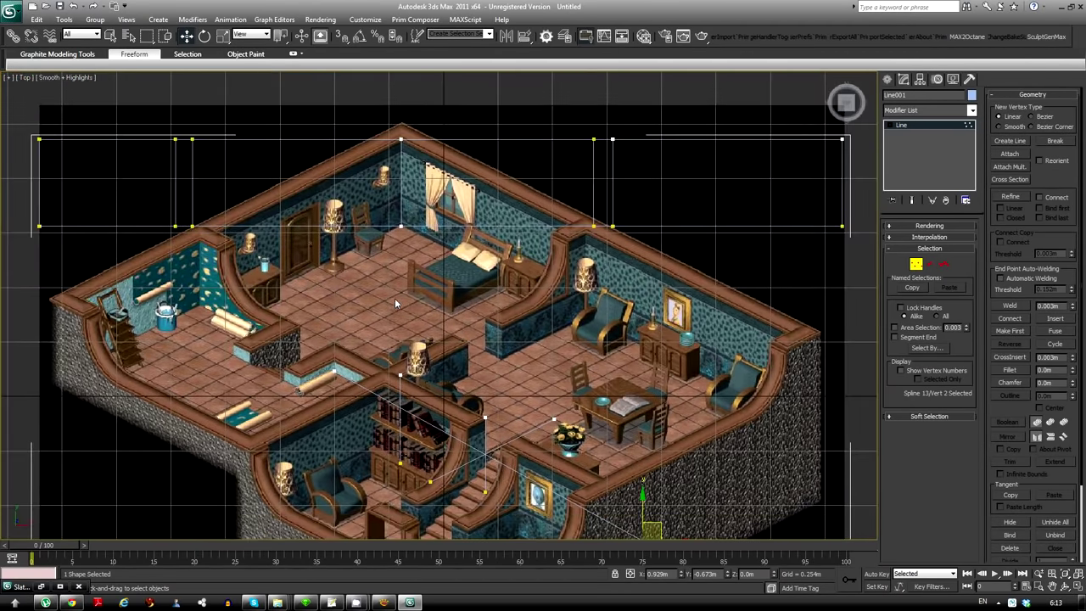
scroll(394, 298, down, 1)
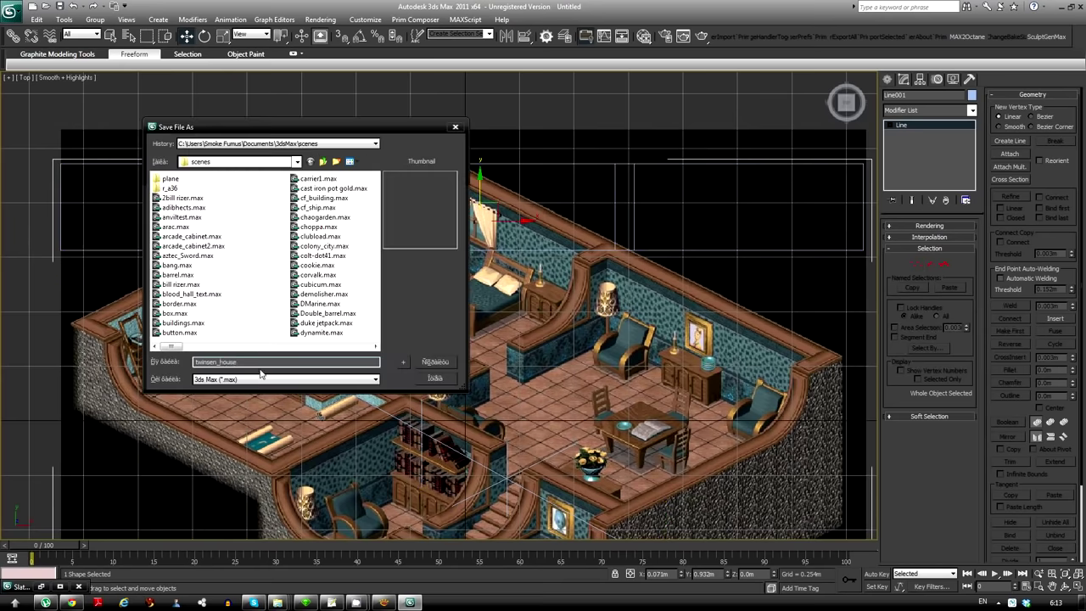
key(Return)
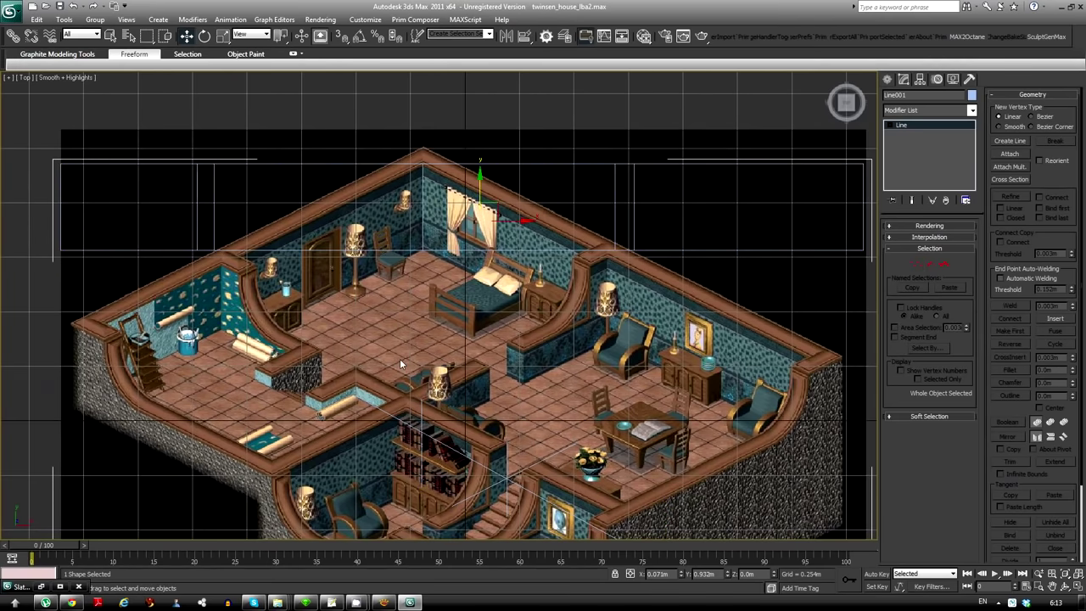
scroll(227, 319, up, 3)
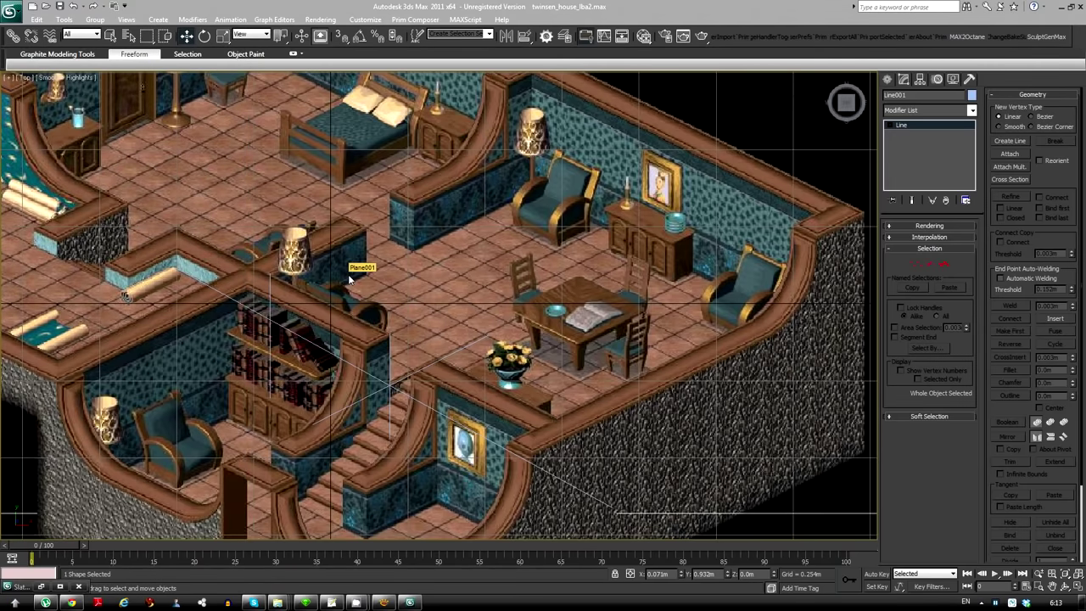
Play a track from the music player playlist and pan the view over the house
click(1002, 604)
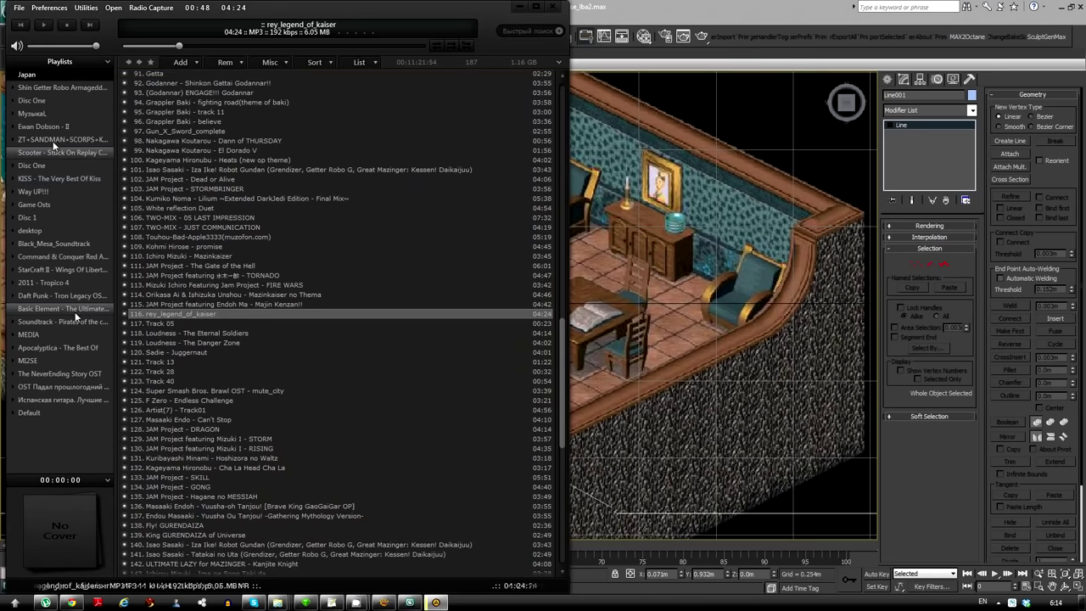
scroll(198, 325, down, 5)
double_click(183, 150)
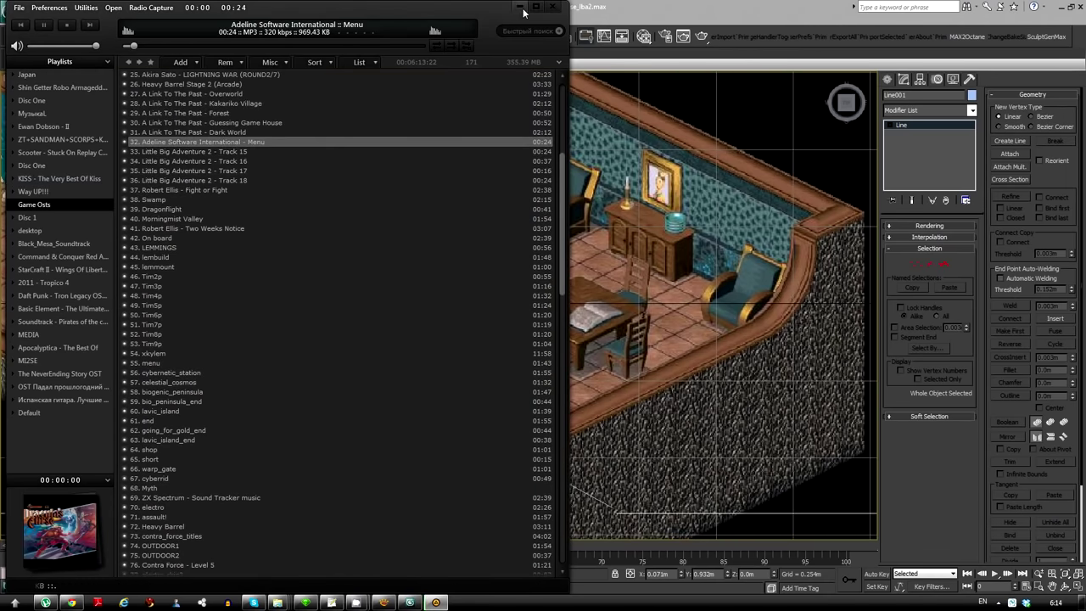
mouse_move(475, 365)
middle_down()
mouse_move(560, 427)
mouse_move(557, 440)
middle_up()
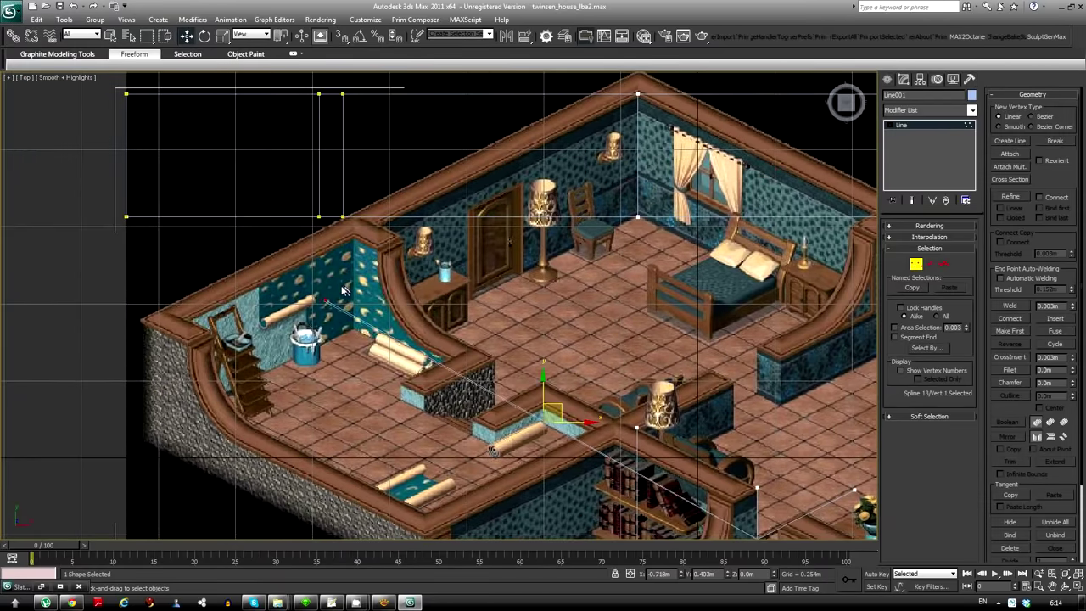
Nudge a vertex slightly left and select segments beside the left room
mouse_move(336, 287)
middle_down()
mouse_move(502, 351)
mouse_move(339, 375)
mouse_move(339, 353)
mouse_move(218, 221)
mouse_move(291, 275)
mouse_move(125, 212)
middle_up()
drag(713, 482, 704, 481)
mouse_move(466, 371)
middle_down()
mouse_move(678, 481)
mouse_move(508, 329)
mouse_move(575, 404)
middle_up()
scroll(575, 404, down, 3)
mouse_move(329, 378)
middle_down()
mouse_move(441, 402)
mouse_move(472, 365)
middle_up()
scroll(379, 368, up, 3)
middle_drag(378, 367, 421, 440)
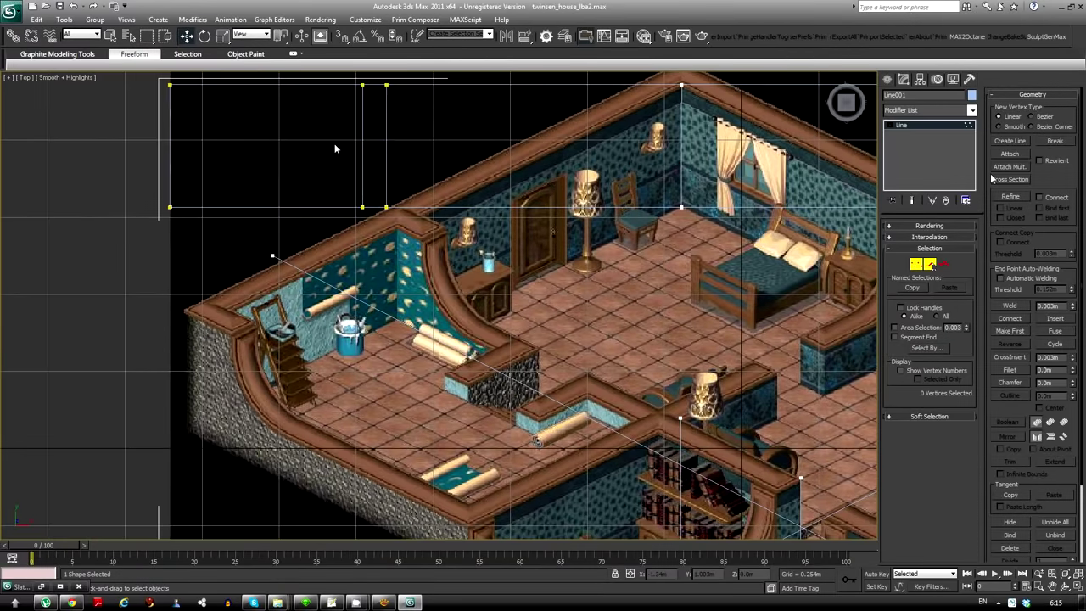
key(2)
click(238, 358)
click(395, 230)
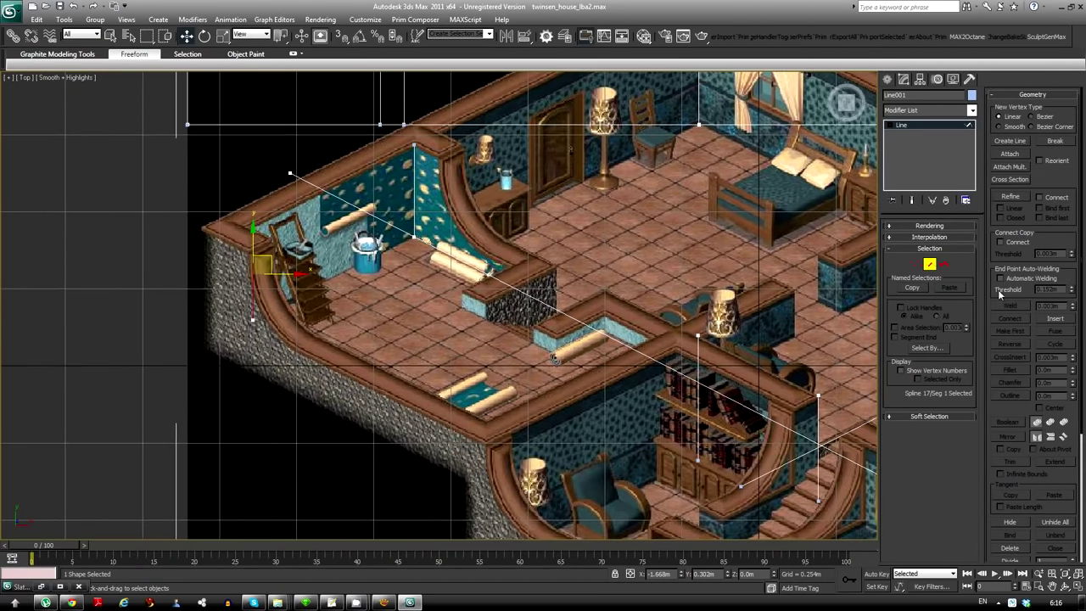
Draw a new line piece starting on the wall and finish it
click(1010, 141)
click(333, 291)
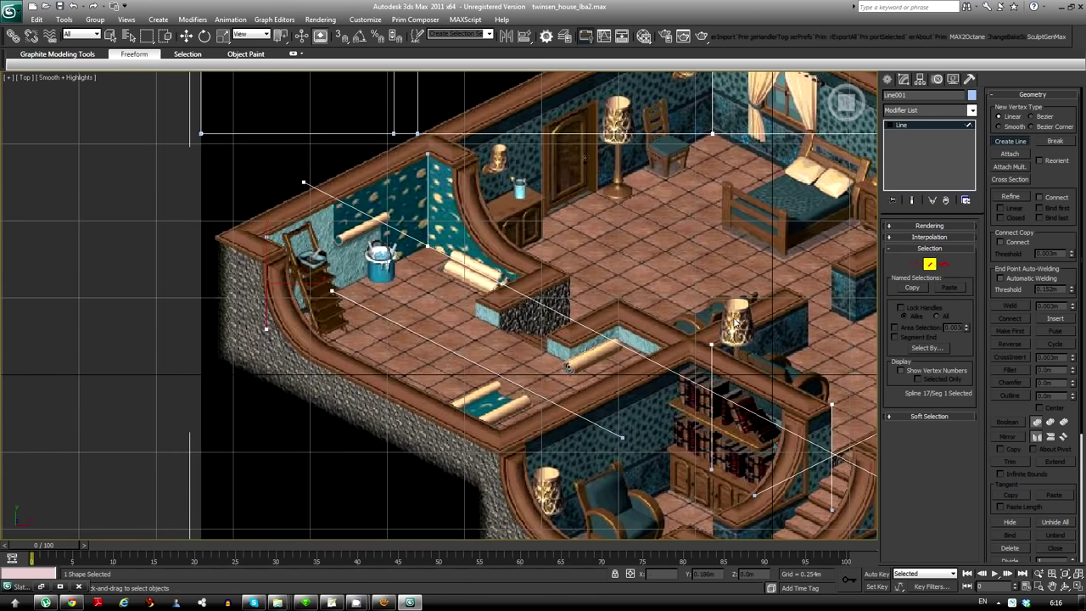
mouse_move(645, 304)
middle_down()
mouse_move(641, 378)
mouse_move(437, 358)
middle_up()
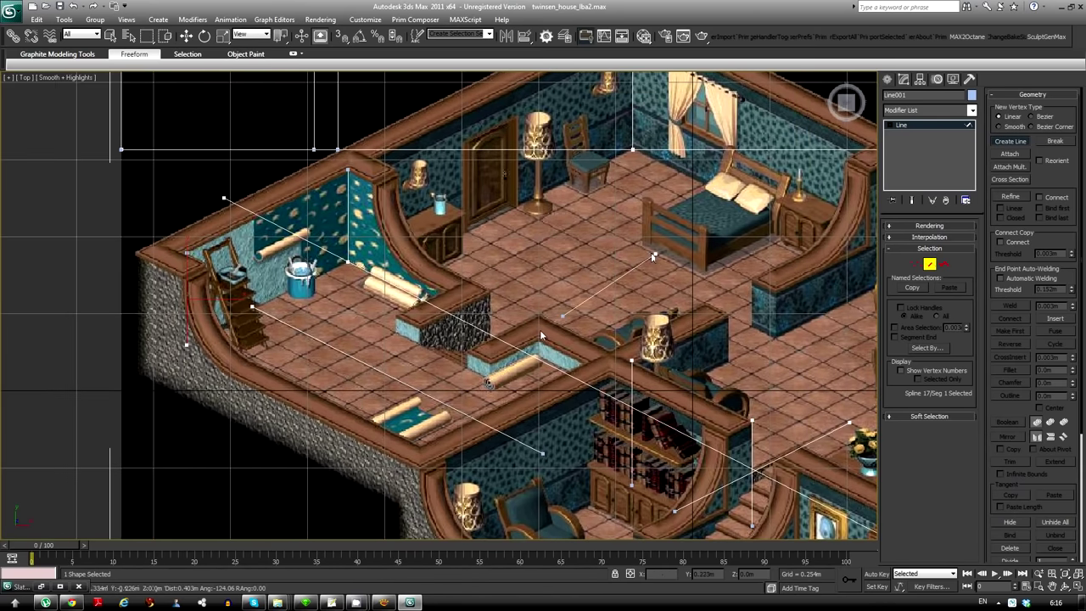
right_click(490, 342)
scroll(382, 336, up, 5)
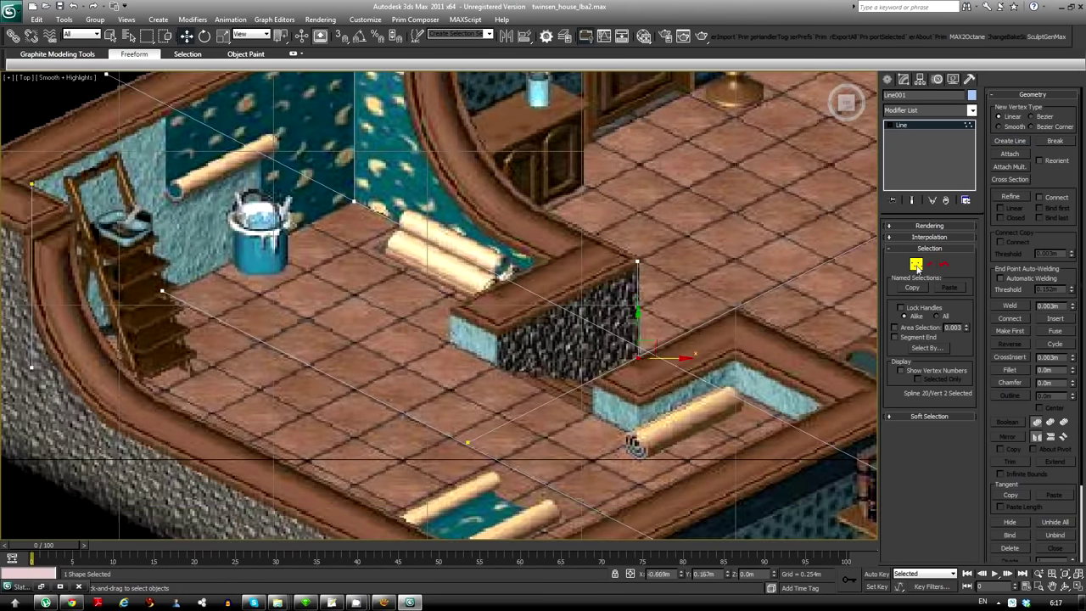
Clear the segment selection and undo the last change over the central rooms
click(929, 264)
scroll(637, 390, up, 2)
scroll(535, 428, down, 3)
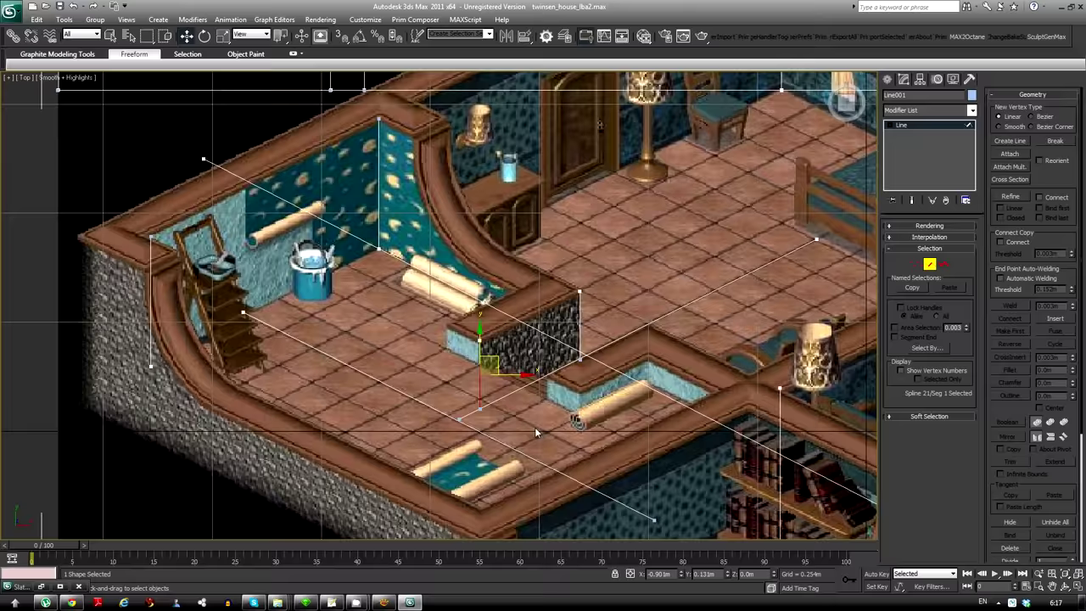
click(526, 428)
scroll(438, 434, up, 2)
scroll(594, 358, down, 1)
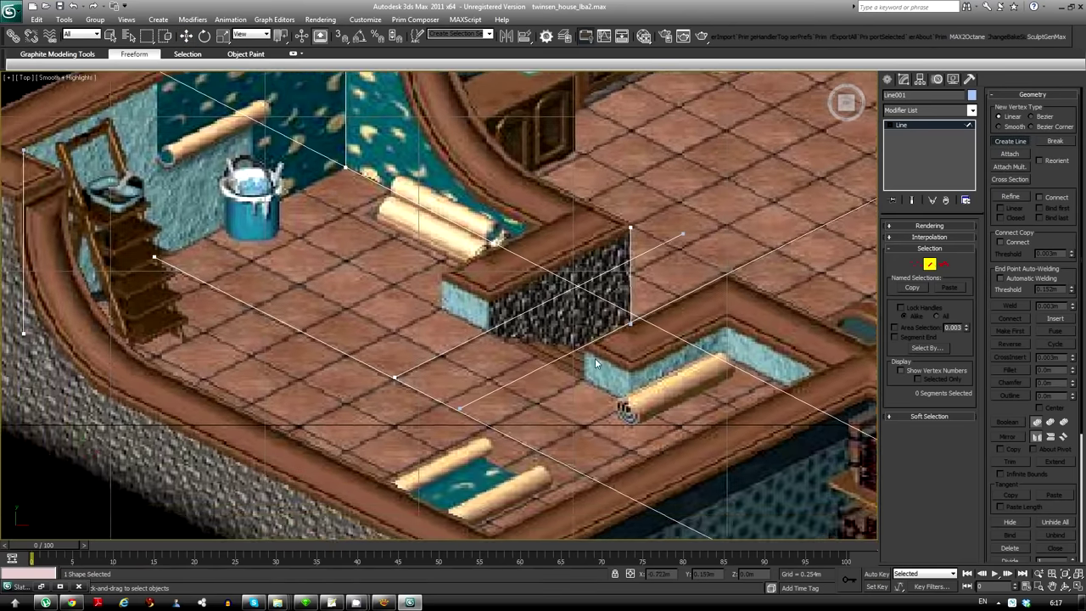
scroll(417, 273, down, 1)
scroll(418, 273, up, 3)
scroll(417, 273, down, 2)
middle_drag(521, 397, 473, 347)
key(ctrl+z)
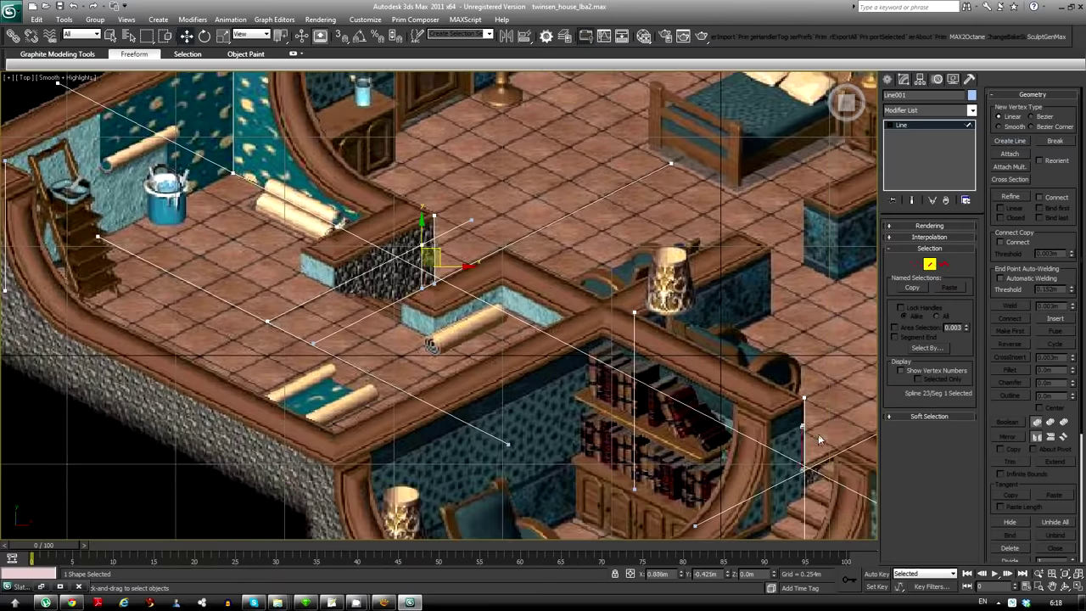
Pick an outline vertex, clear the selection and reframe the view on the whole house
click(820, 432)
middle_drag(820, 432, 684, 411)
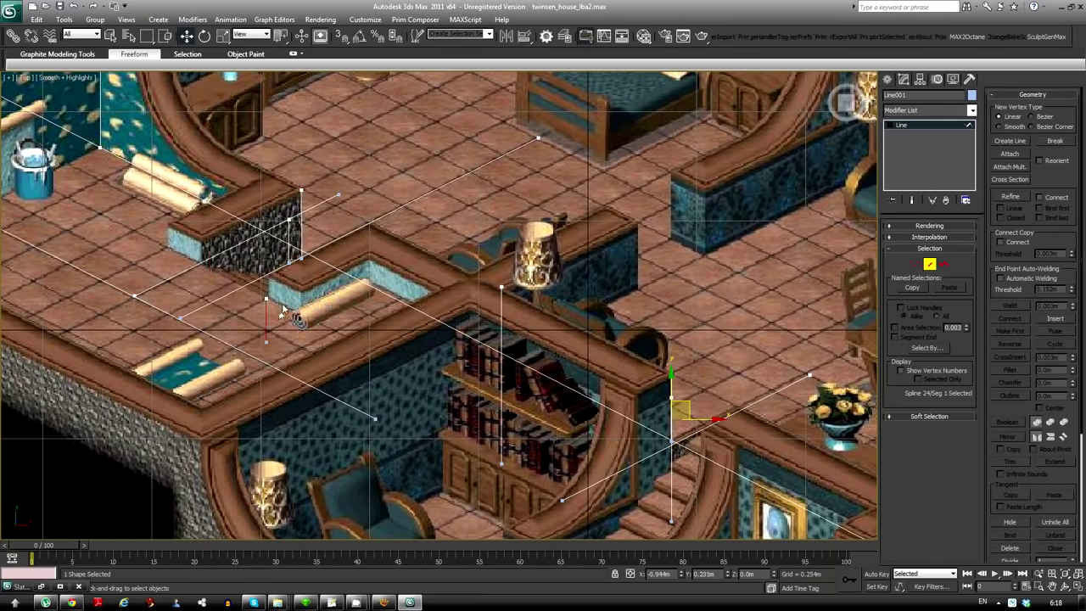
scroll(283, 311, down, 3)
middle_drag(284, 310, 414, 314)
scroll(413, 314, up, 2)
click(491, 313)
scroll(490, 314, up, 3)
scroll(298, 323, down, 5)
scroll(297, 323, down, 2)
middle_drag(793, 319, 793, 268)
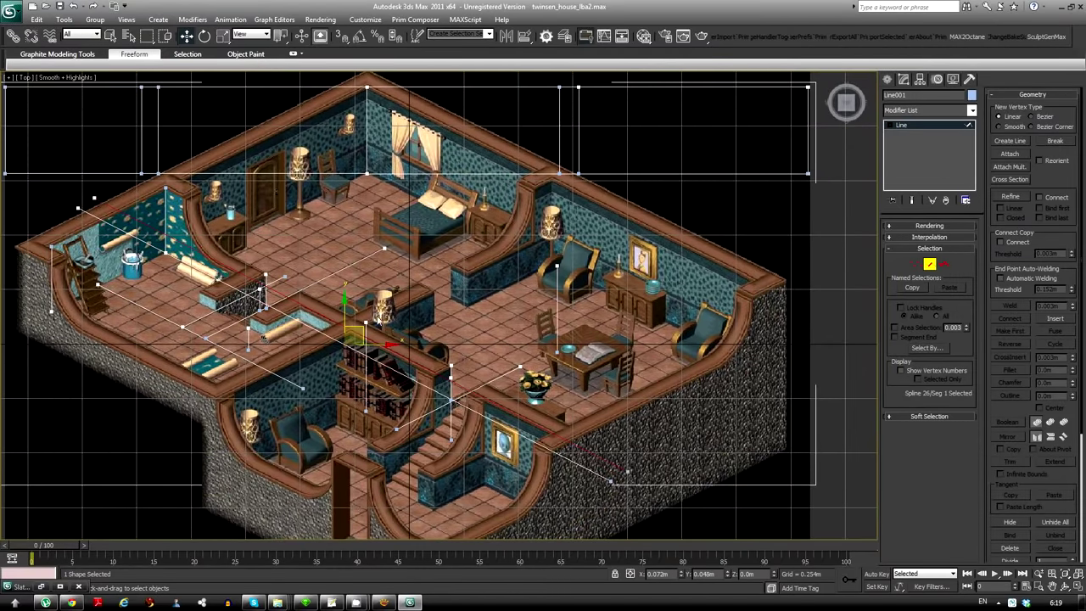
scroll(590, 387, up, 1)
scroll(314, 419, up, 3)
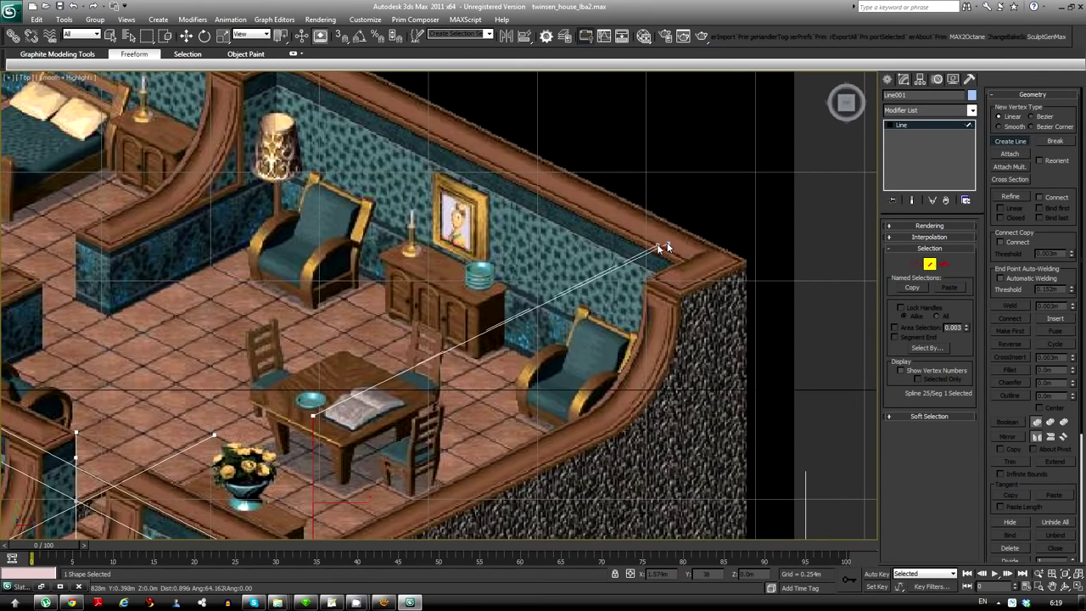
scroll(702, 215, down, 3)
scroll(662, 280, up, 3)
Select an upper-right room segment for moving and edit a vertex's X coordinate
click(668, 270)
key(w)
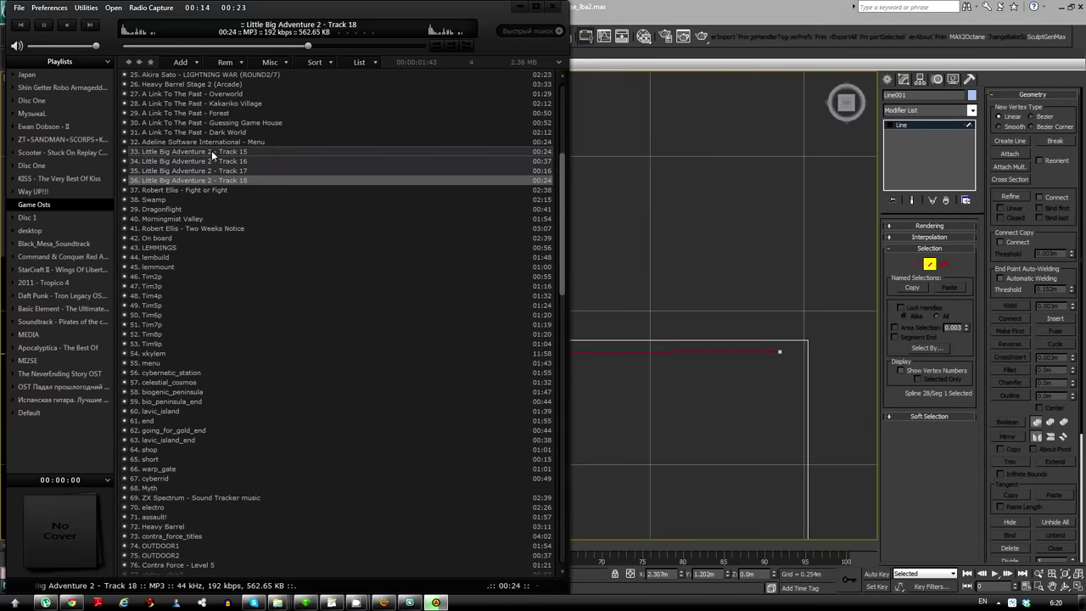
click(60, 425)
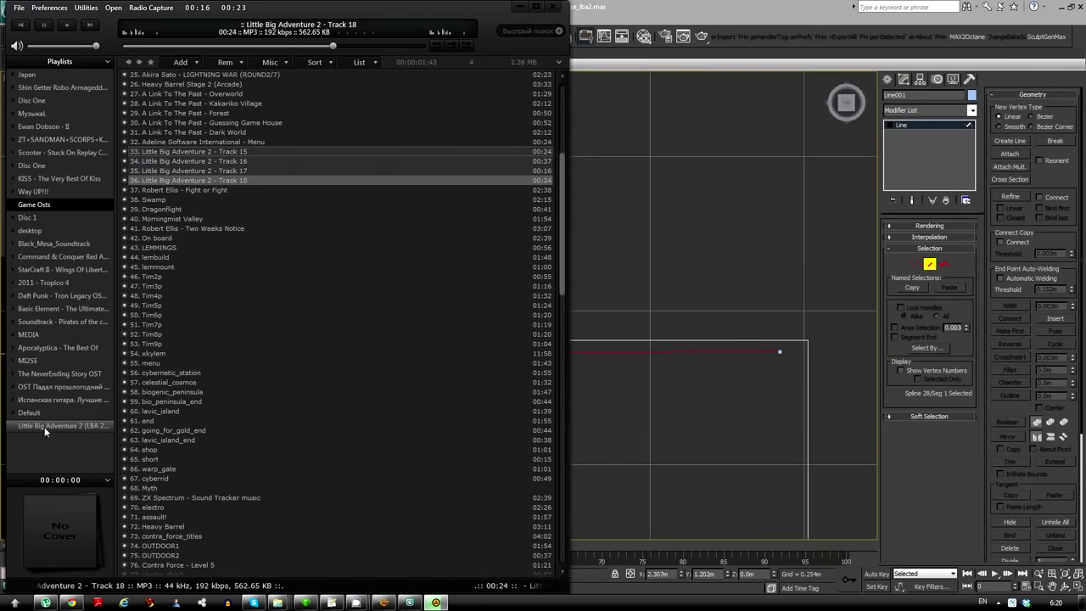
click(520, 9)
double_click(658, 573)
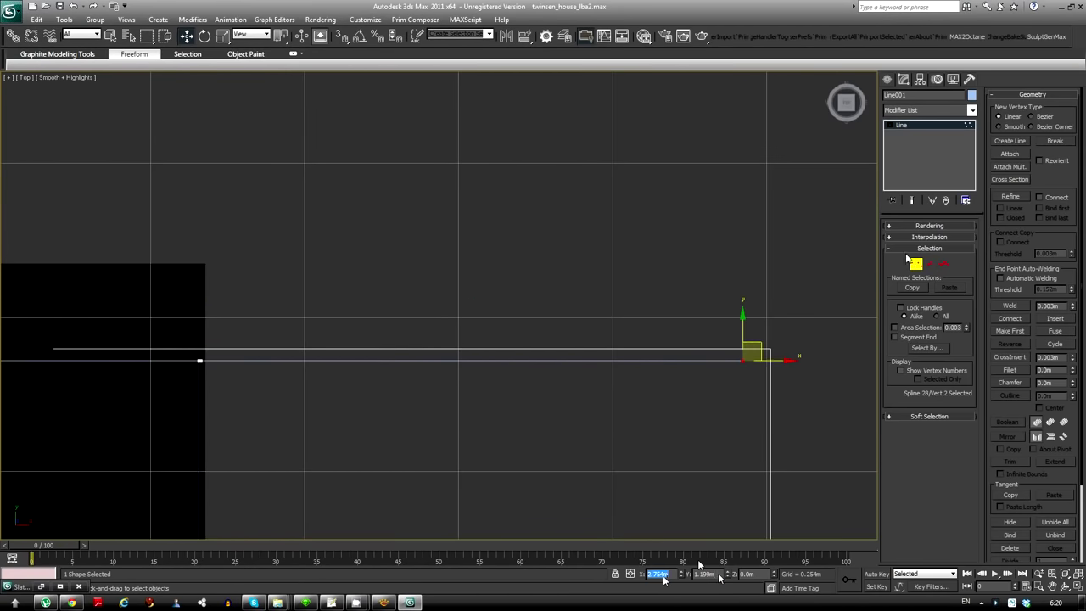
Select the outline rectangle's segments, including its right vertical and bottom edges
scroll(462, 385, down, 2)
scroll(594, 322, up, 2)
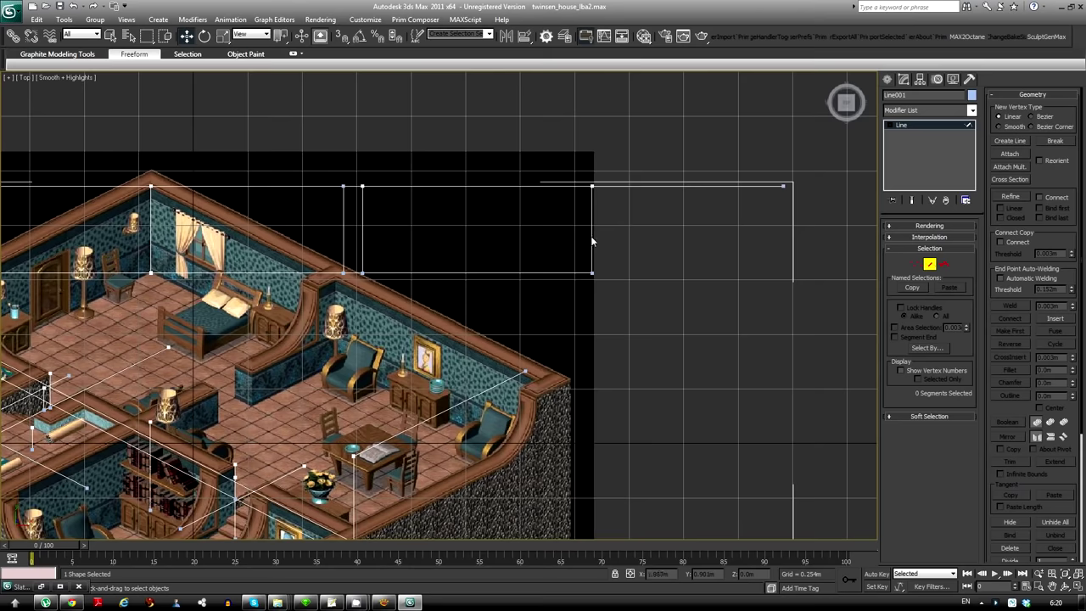
scroll(669, 303, up, 1)
click(667, 304)
scroll(669, 304, down, 2)
click(595, 256)
scroll(595, 256, down, 1)
scroll(387, 390, up, 4)
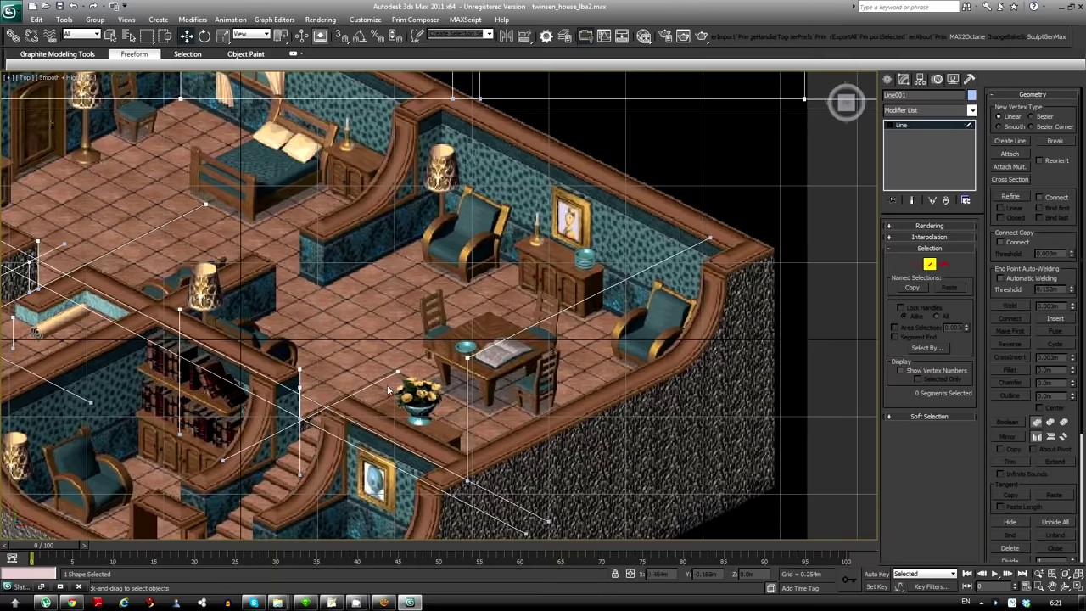
scroll(755, 492, down, 1)
scroll(370, 350, up, 1)
scroll(370, 350, up, 2)
scroll(370, 350, up, 1)
scroll(370, 349, down, 2)
scroll(370, 350, down, 2)
scroll(615, 288, up, 3)
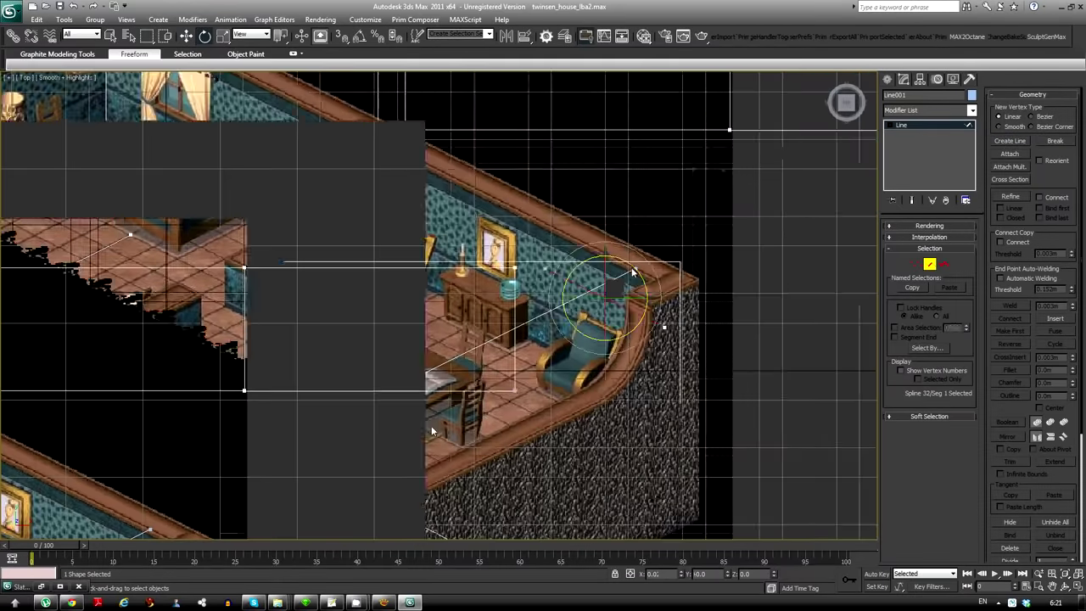
scroll(615, 289, up, 2)
click(615, 290)
scroll(584, 392, down, 1)
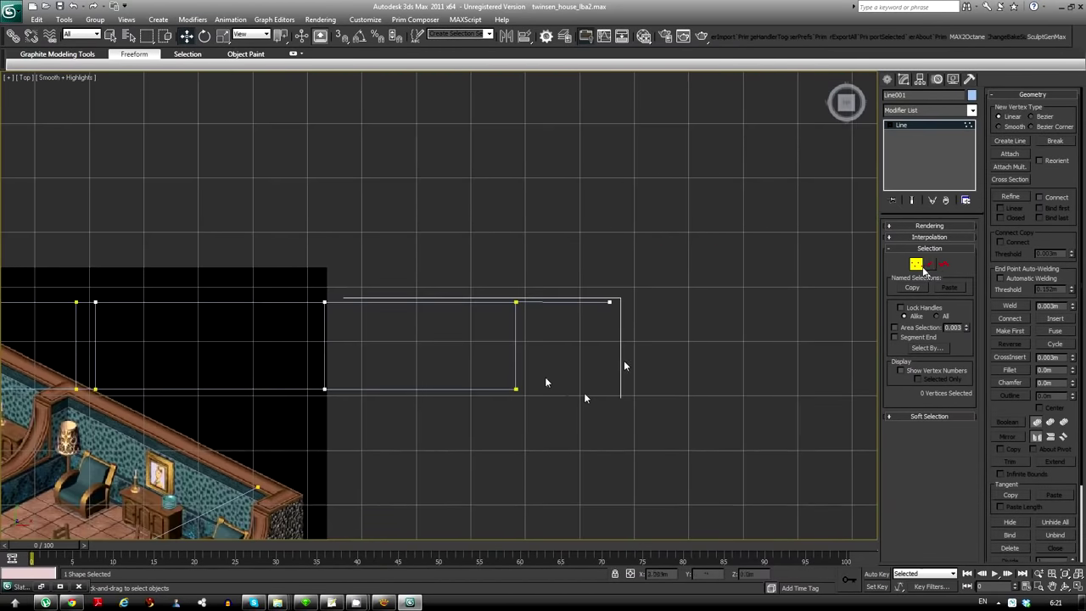
scroll(584, 392, up, 1)
click(680, 399)
scroll(668, 498, up, 2)
scroll(437, 345, down, 1)
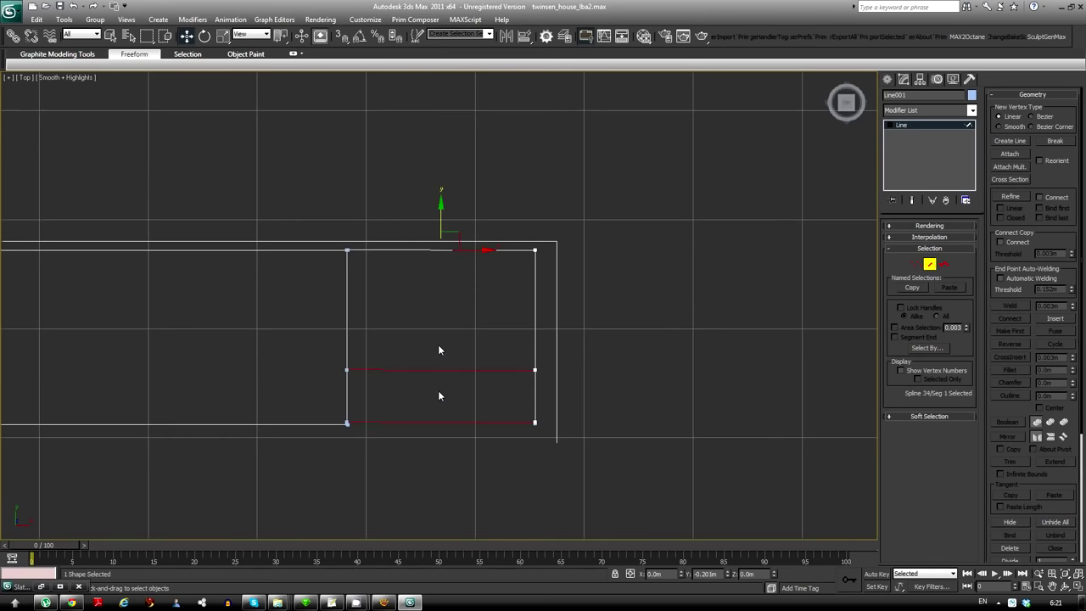
click(474, 425)
scroll(493, 380, down, 3)
Move the segment near the flower vase, the diagonal and the bottom segment to close the rectangle
key(1)
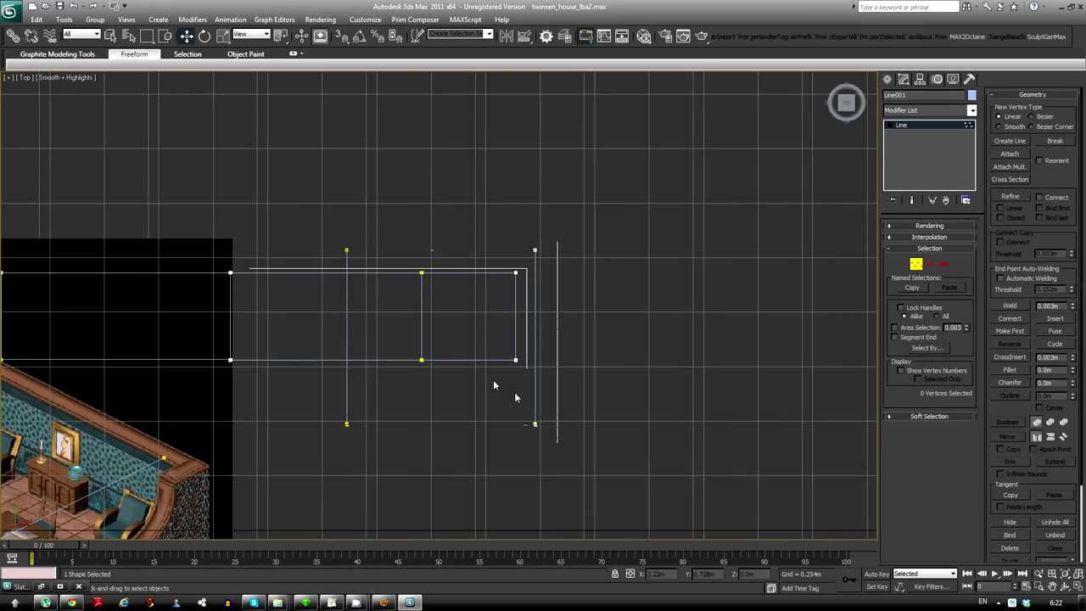
scroll(429, 452, up, 2)
scroll(429, 452, up, 2)
key(2)
scroll(404, 372, up, 2)
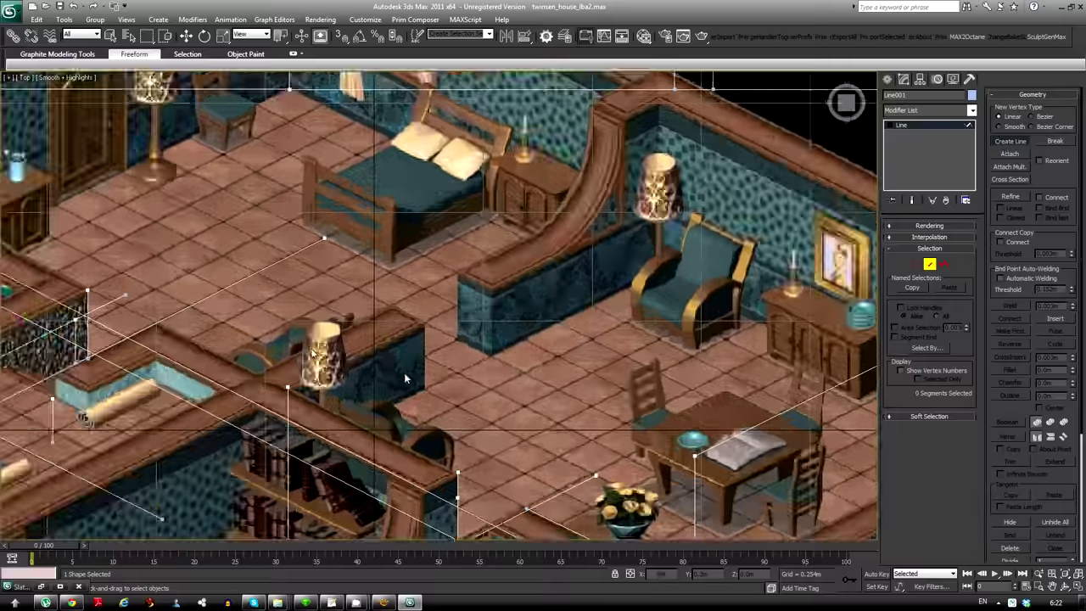
scroll(481, 437, up, 1)
scroll(336, 457, down, 3)
scroll(392, 270, down, 2)
scroll(392, 270, up, 4)
scroll(356, 365, up, 2)
click(356, 365)
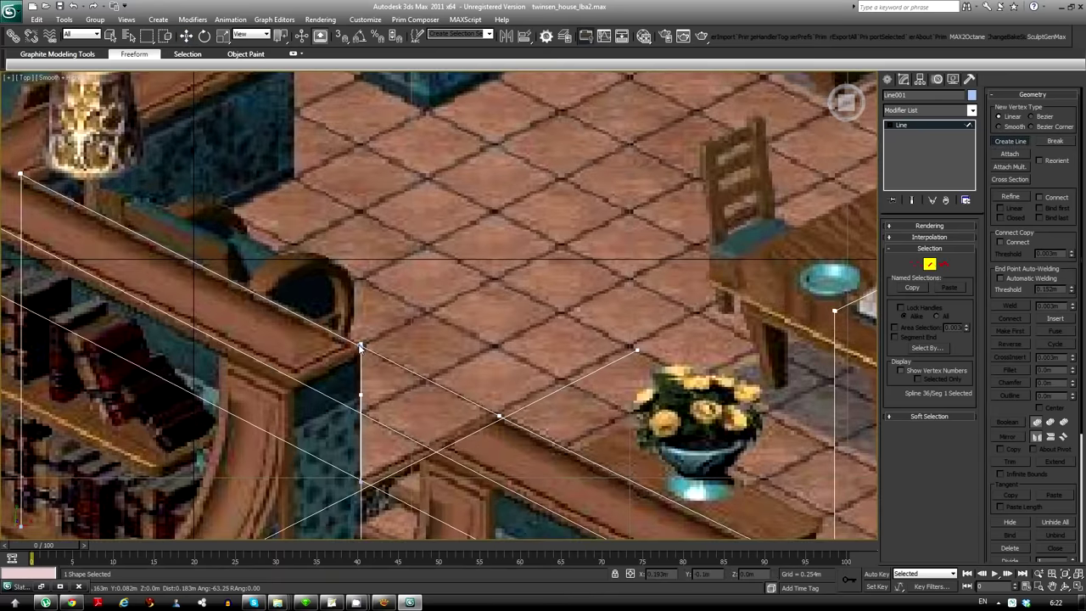
scroll(361, 348, down, 2)
scroll(361, 348, down, 4)
scroll(424, 249, up, 4)
key(w)
scroll(364, 272, up, 2)
scroll(339, 340, down, 4)
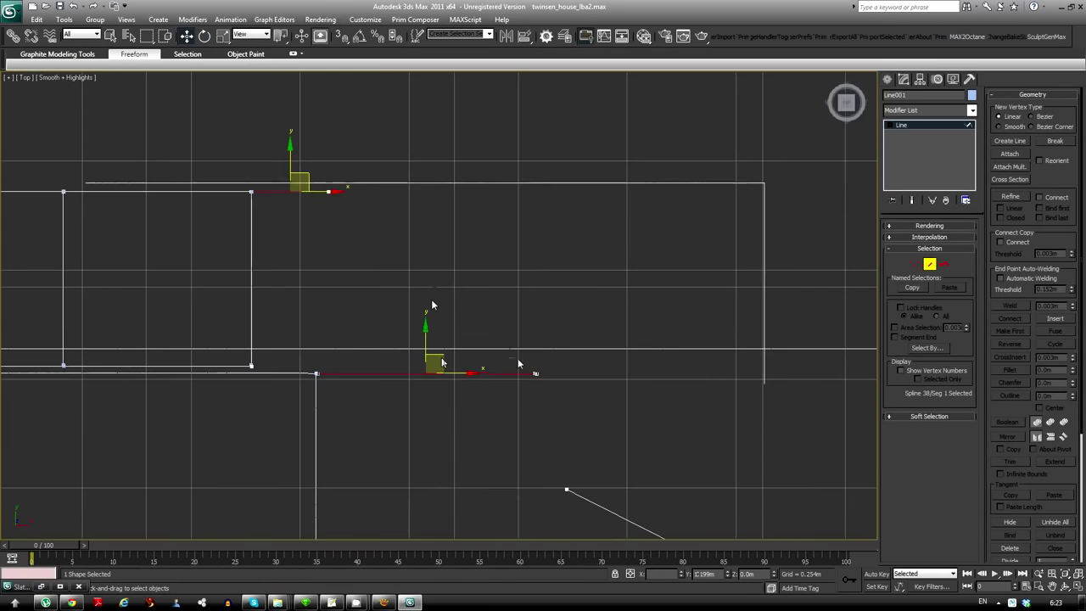
drag(335, 241, 342, 270)
drag(625, 437, 473, 298)
scroll(474, 298, up, 2)
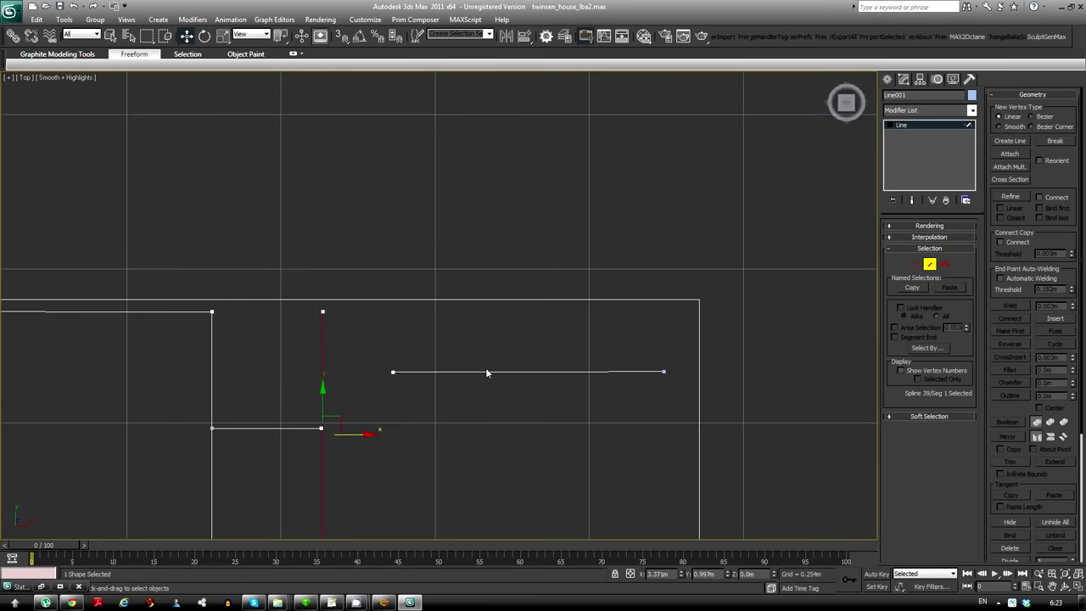
drag(487, 373, 461, 441)
scroll(351, 373, down, 2)
click(413, 351)
scroll(774, 358, up, 2)
click(774, 358)
scroll(774, 358, up, 2)
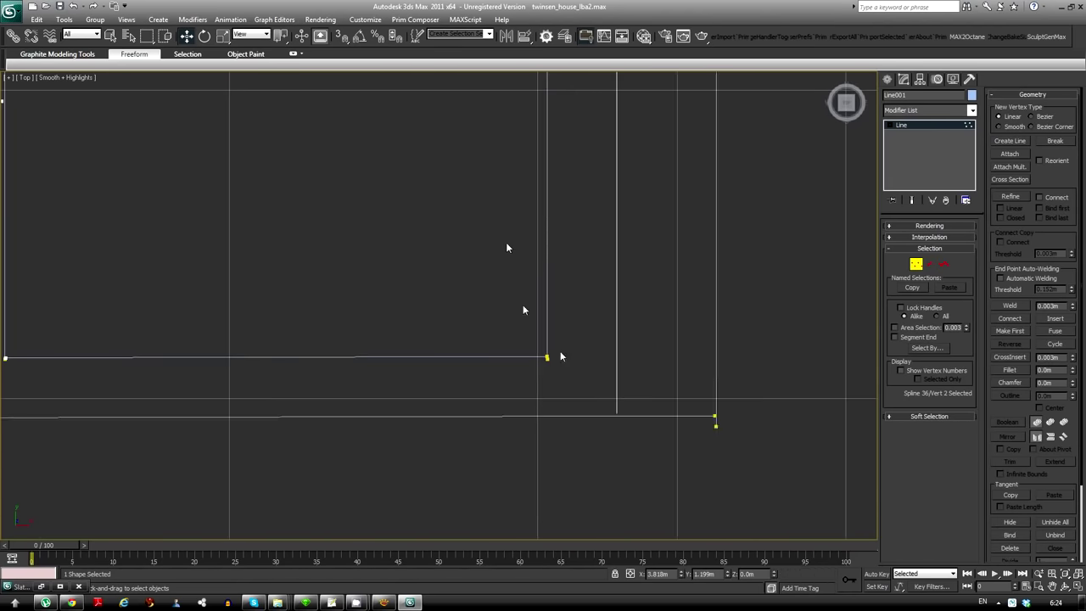
Check the top and right-hand rectangle segments of Line001 with the house centred in view
key(1)
key(2)
click(540, 356)
scroll(470, 380, down, 2)
scroll(470, 379, up, 2)
scroll(200, 337, down, 2)
click(380, 150)
scroll(409, 404, down, 2)
scroll(254, 260, up, 1)
scroll(279, 315, up, 1)
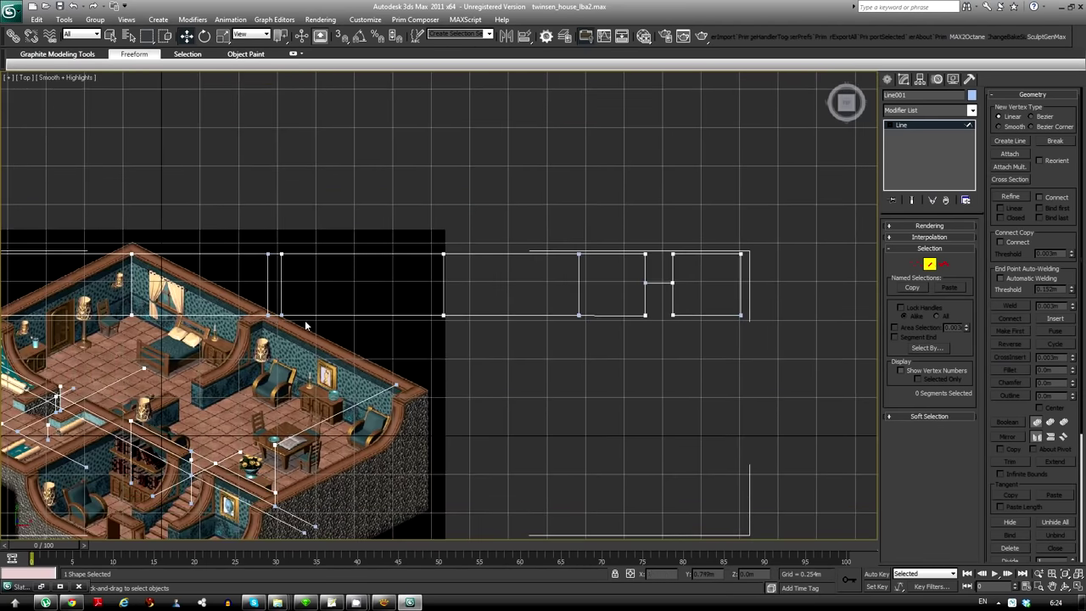
scroll(342, 321, up, 1)
scroll(469, 311, down, 2)
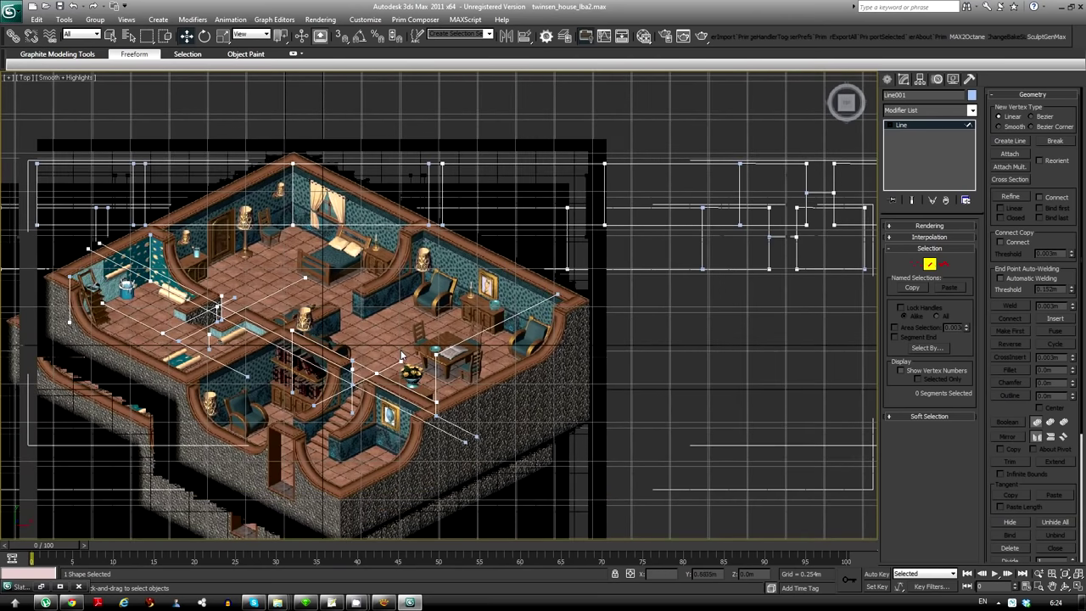
scroll(476, 314, up, 2)
scroll(510, 306, down, 2)
click(711, 302)
scroll(735, 312, up, 1)
middle_drag(212, 423, 452, 333)
click(452, 334)
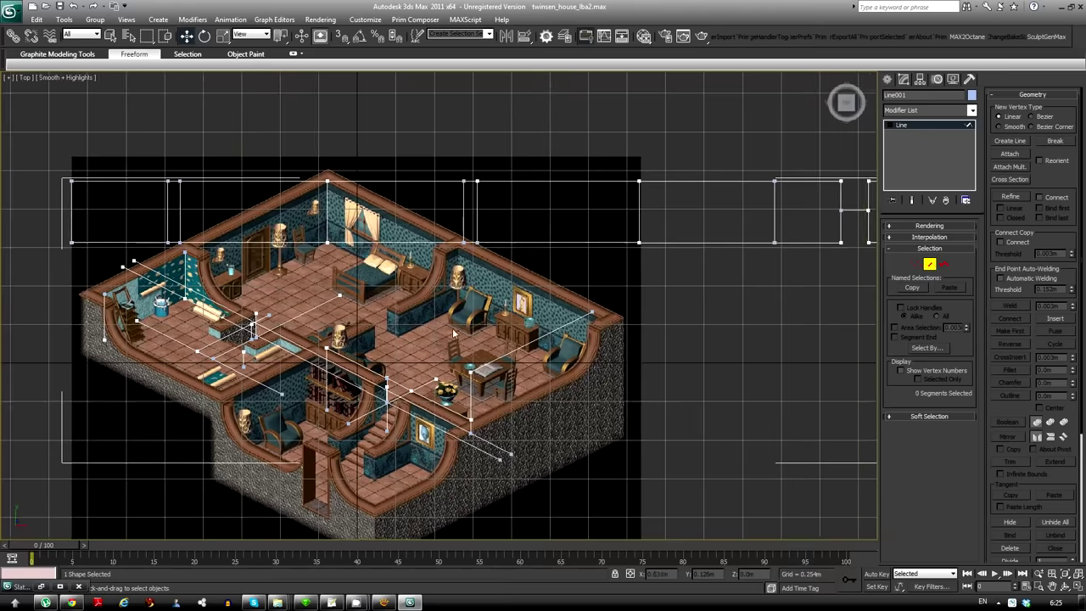
scroll(450, 361, up, 4)
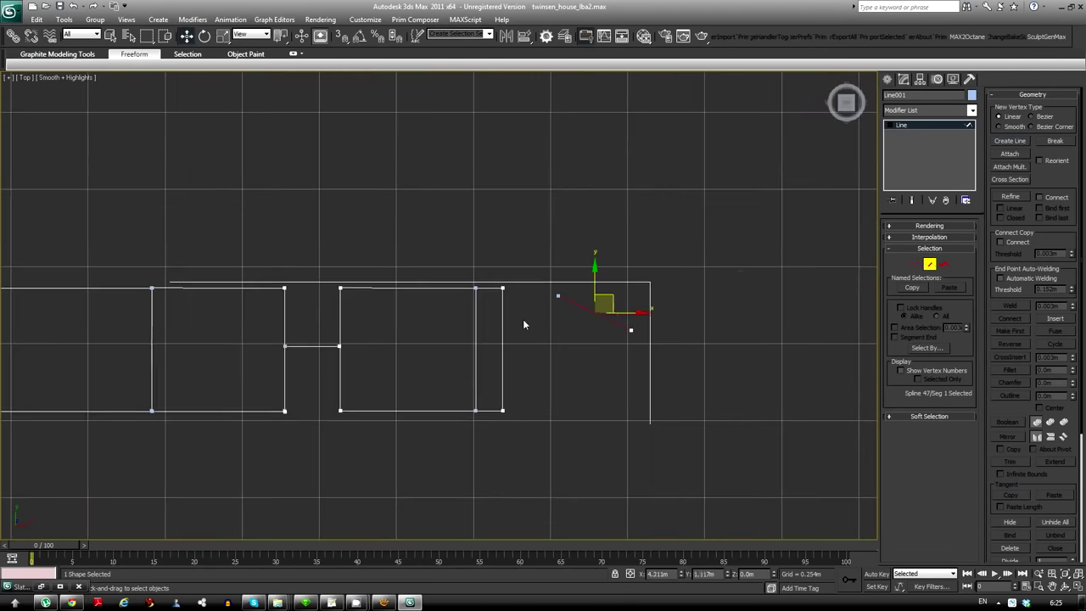
scroll(523, 319, up, 1)
scroll(543, 306, up, 2)
scroll(633, 388, up, 1)
scroll(647, 360, down, 3)
click(647, 360)
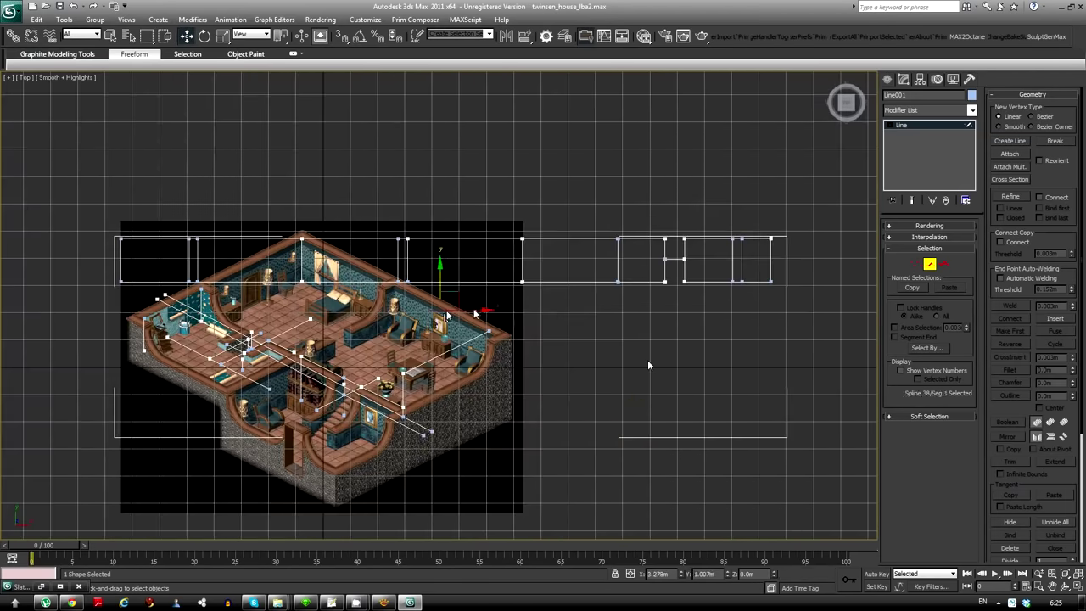
scroll(525, 377, up, 2)
scroll(570, 349, down, 2)
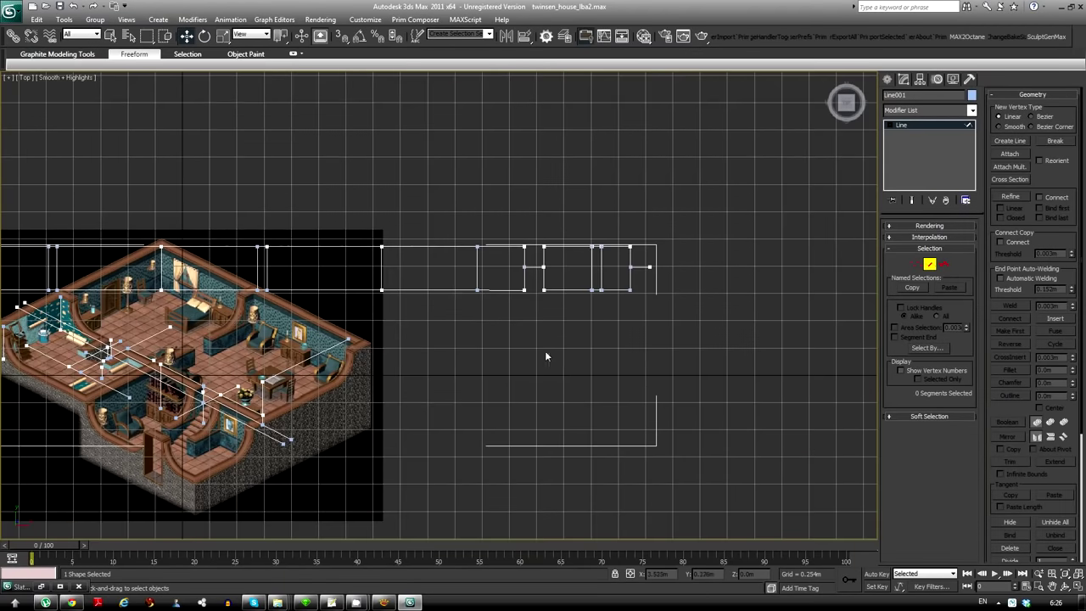
Frame the line shape and inspect the right box's vertices at Vertex level
key(z)
scroll(509, 382, up, 2)
scroll(257, 325, down, 1)
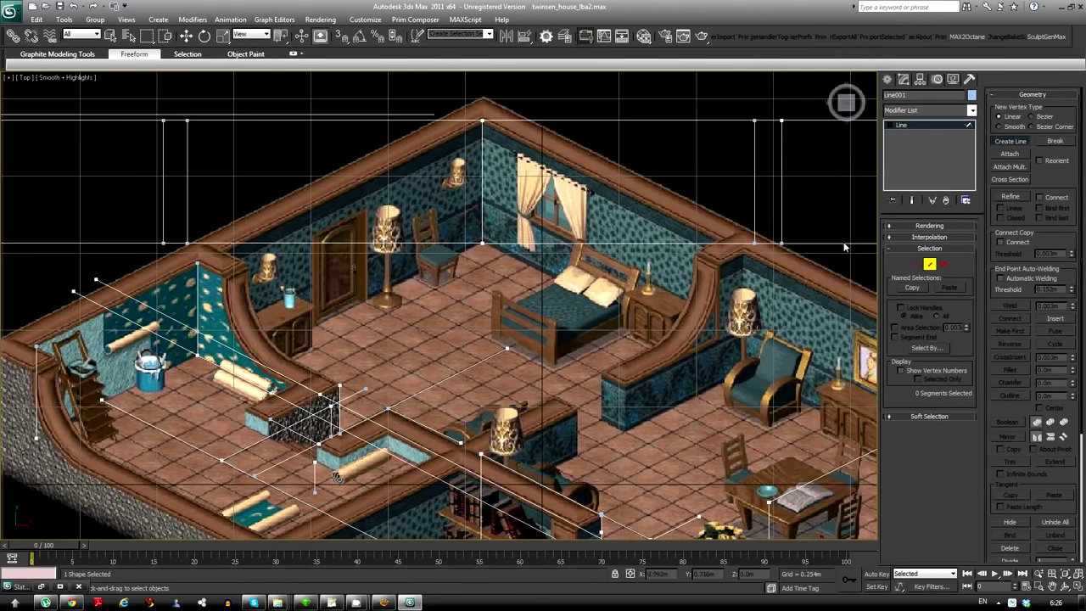
scroll(340, 340, down, 2)
scroll(398, 345, up, 1)
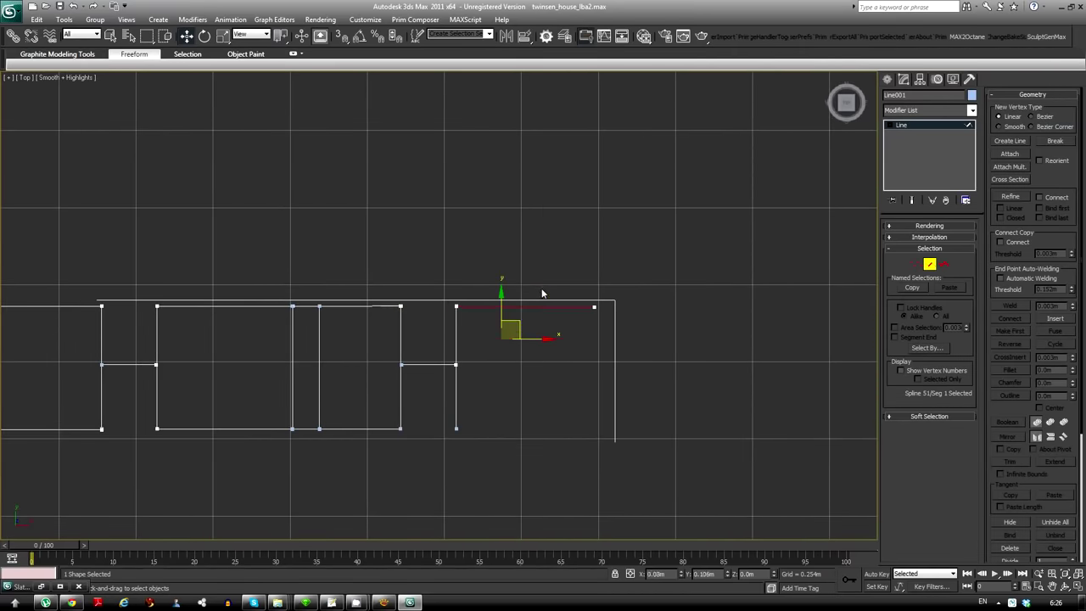
scroll(527, 399, up, 2)
click(610, 345)
key(1)
scroll(469, 322, down, 2)
scroll(486, 379, up, 3)
click(479, 399)
scroll(478, 399, down, 2)
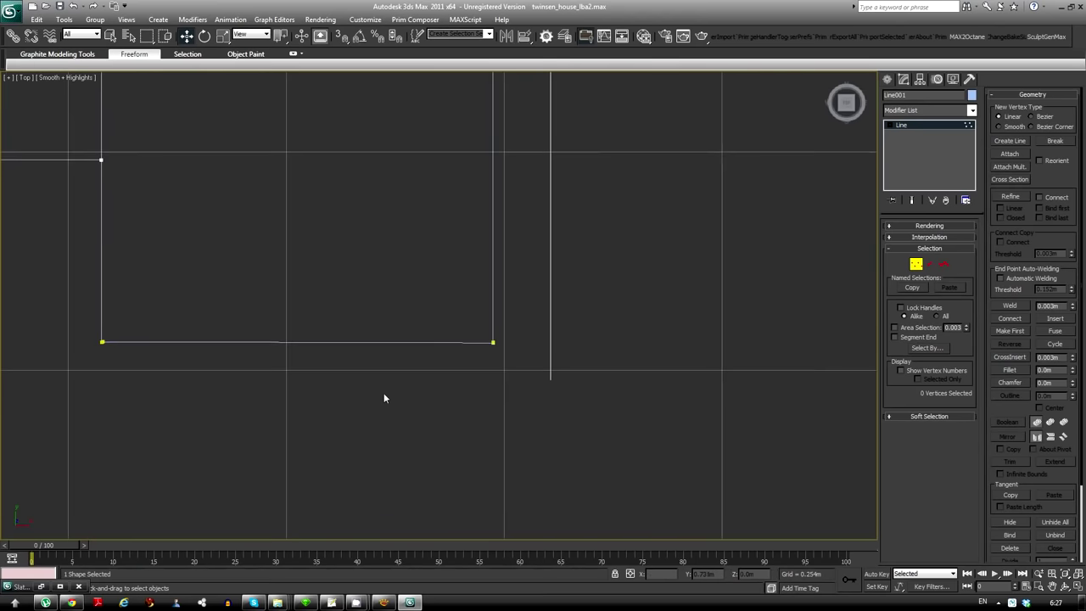
scroll(324, 435, down, 2)
scroll(376, 400, up, 1)
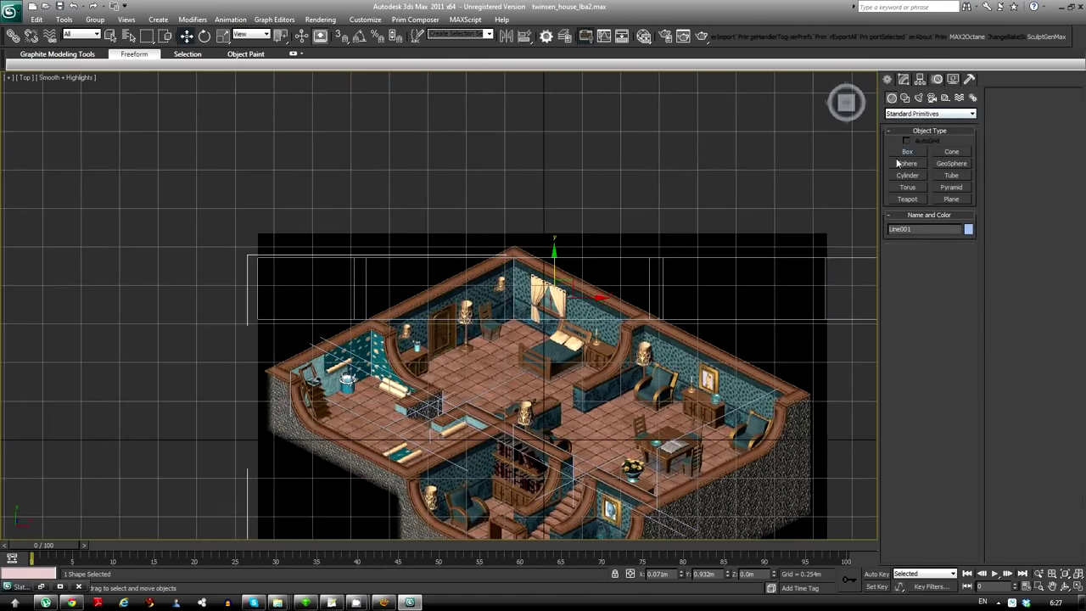
Finish the flat yellow box, select it, and frame it in a four-viewport layout
scroll(229, 267, up, 2)
click(420, 367)
middle_drag(420, 367, 462, 278)
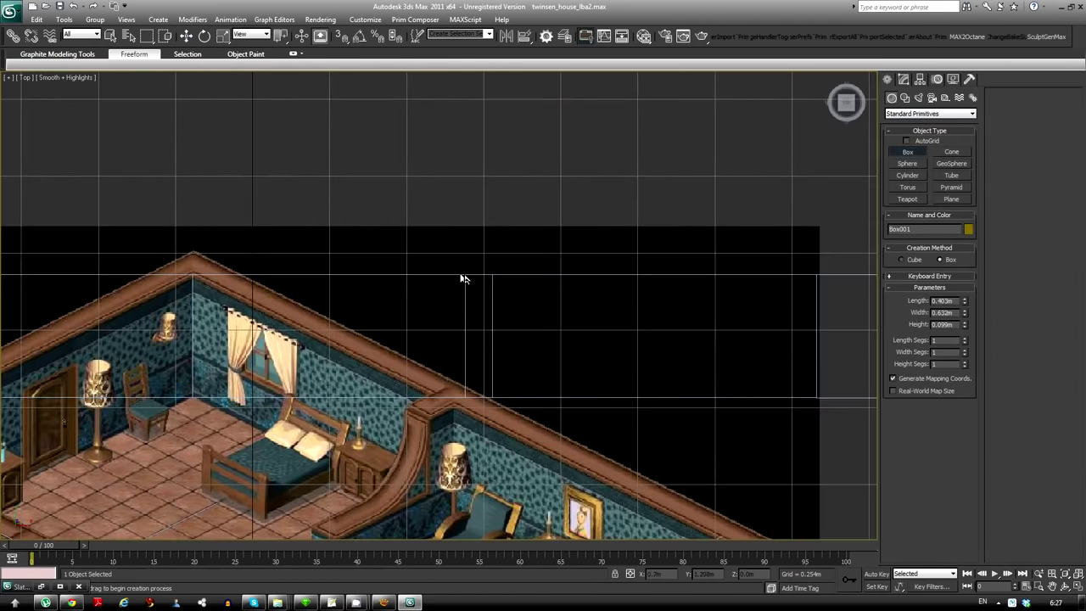
click(904, 79)
scroll(764, 301, up, 3)
scroll(243, 332, down, 1)
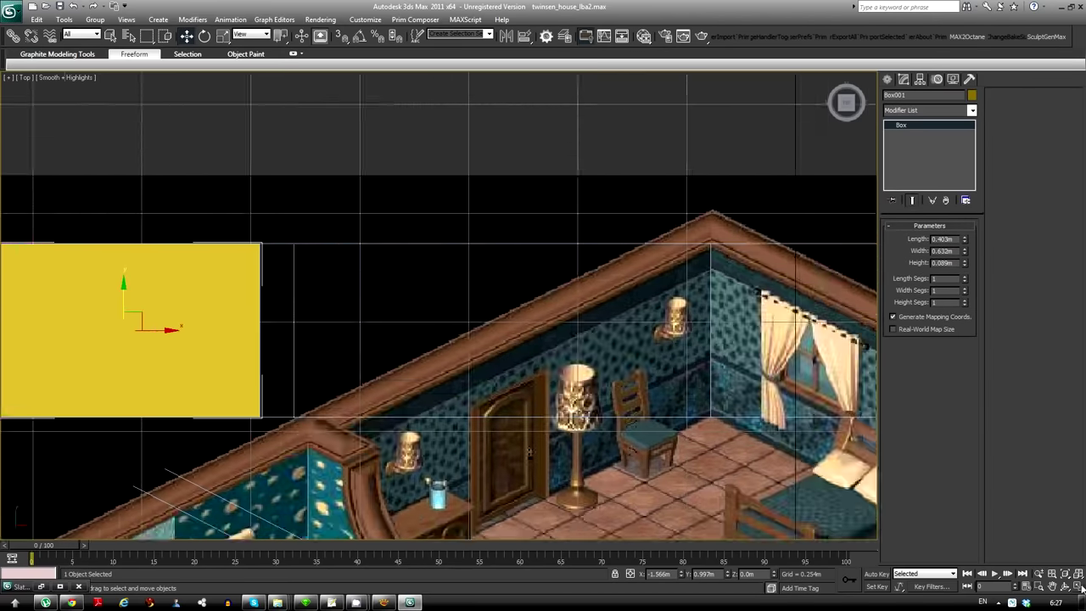
key(alt+w)
alt+middle_drag(689, 469, 642, 394)
scroll(150, 227, down, 2)
scroll(150, 227, up, 3)
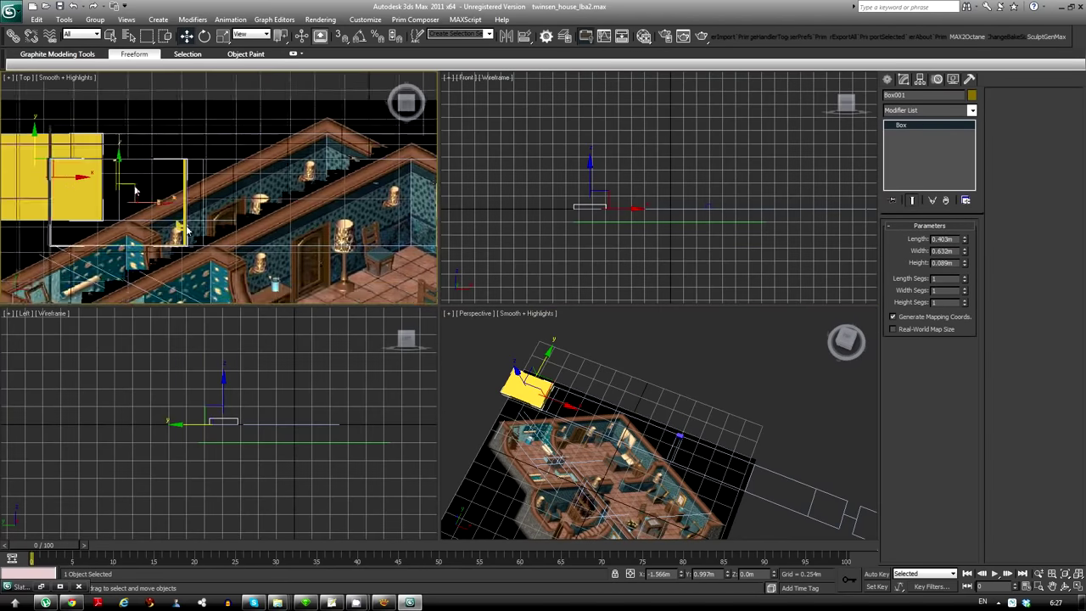
scroll(150, 227, down, 1)
shift+drag(150, 227, 282, 243)
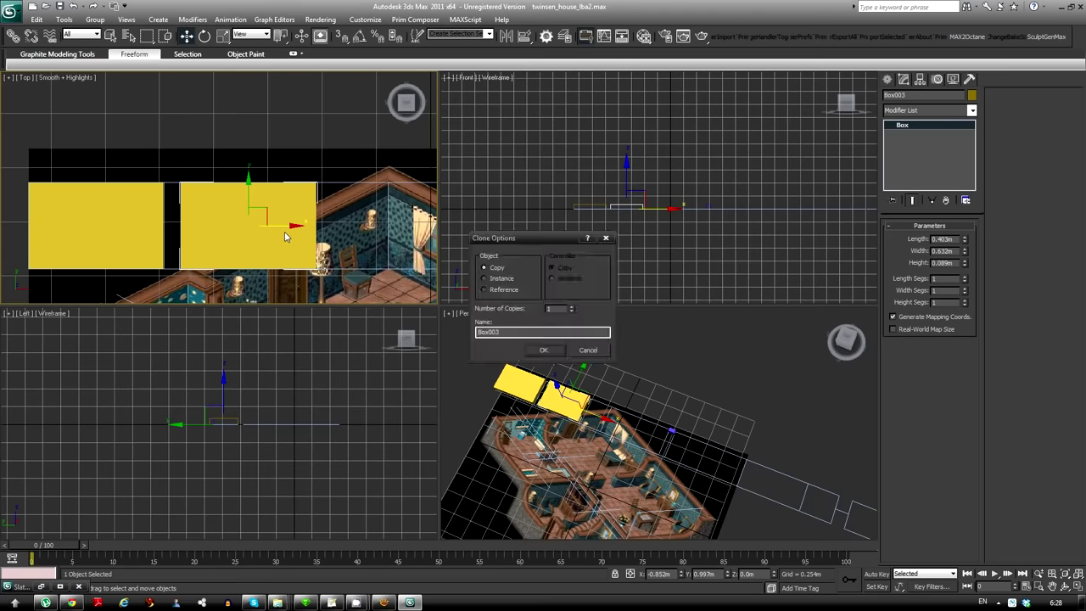
key(Escape)
key(z)
Convert Box001 to Editable Poly and extrude one side polygon about 1.156 m
right_click(682, 424)
click(800, 488)
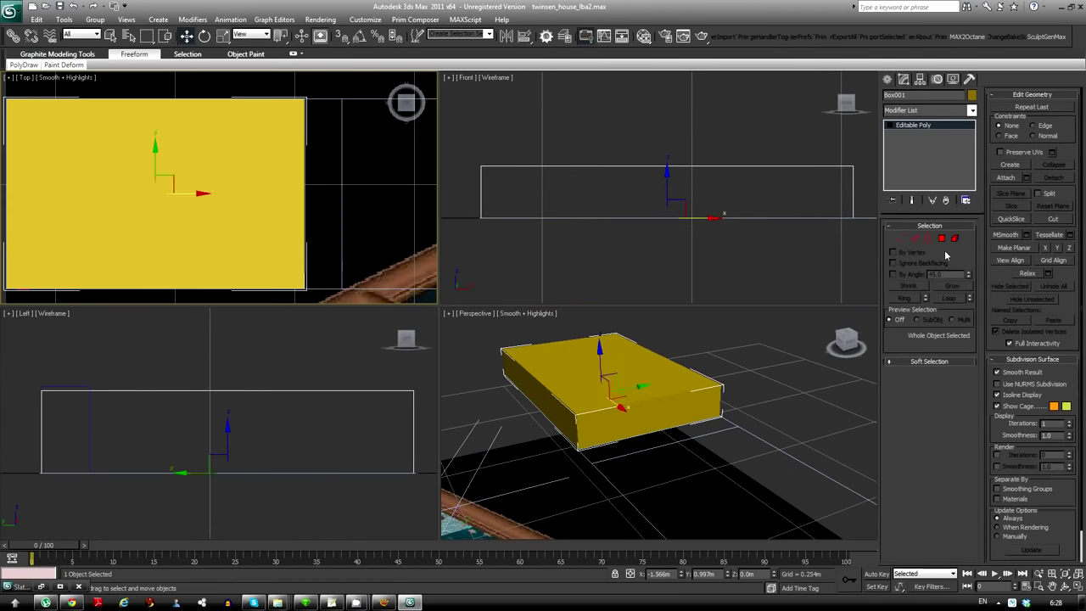
click(724, 406)
click(923, 399)
drag(44, 231, 47, 235)
scroll(46, 234, down, 2)
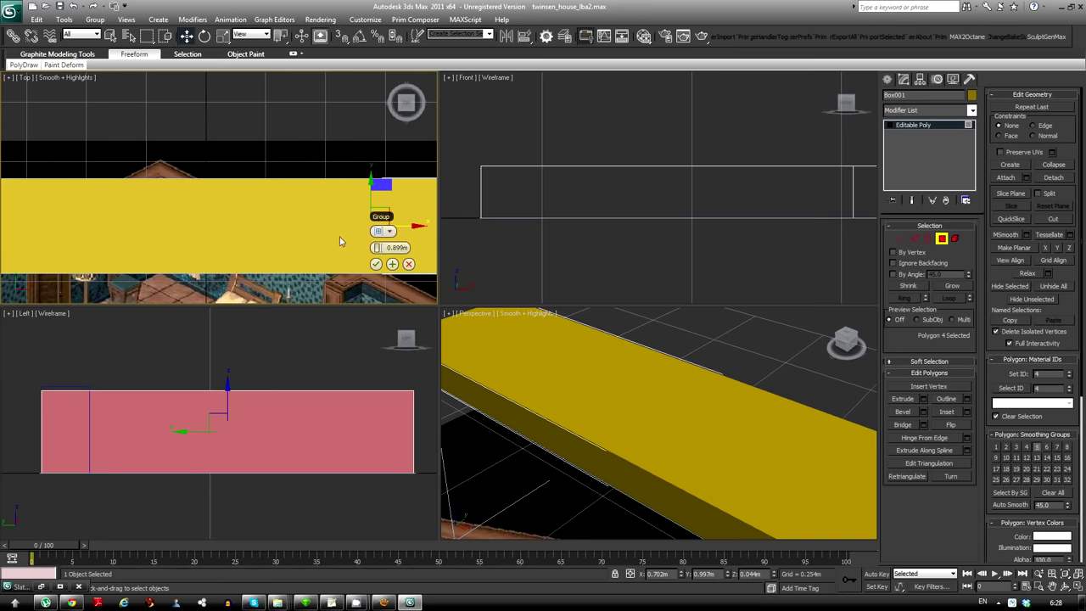
scroll(101, 211, down, 4)
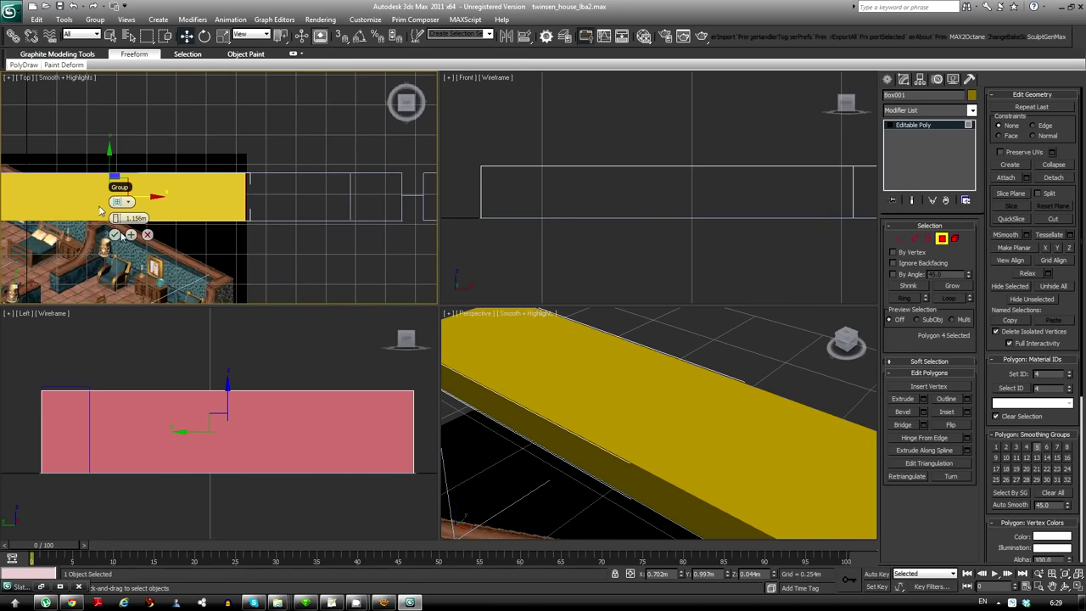
click(356, 234)
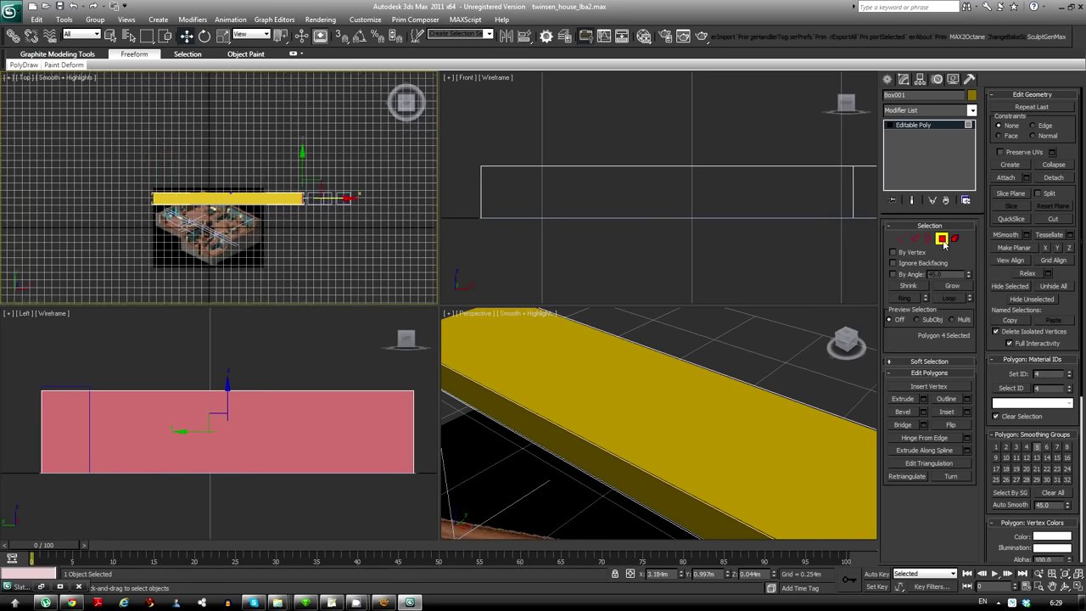
key(1)
scroll(237, 198, down, 2)
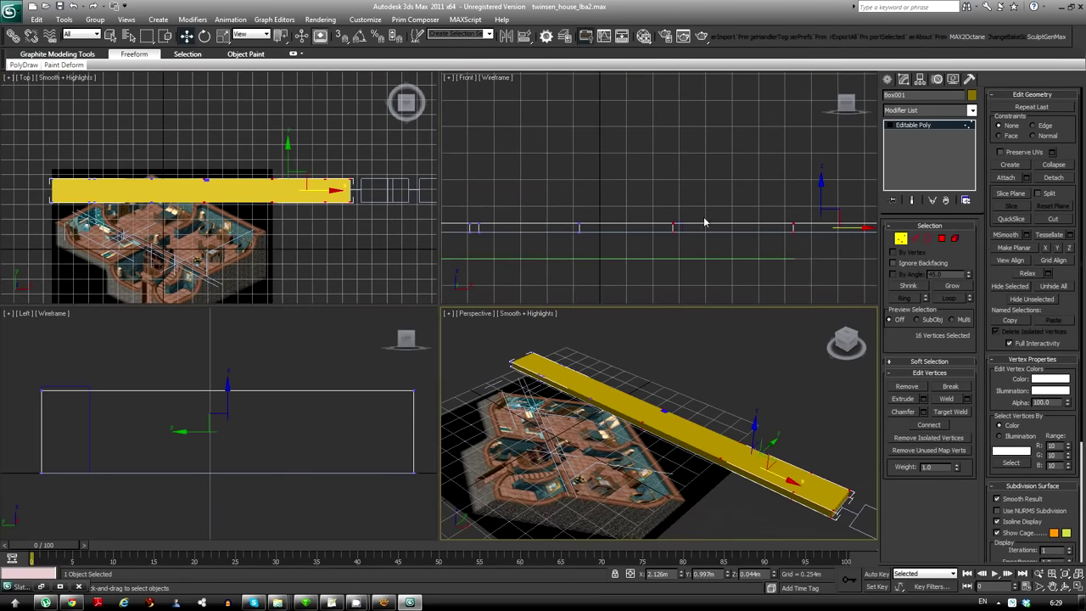
Select edges along the beam and connect a new edge loop across it
key(2)
click(734, 210)
key(z)
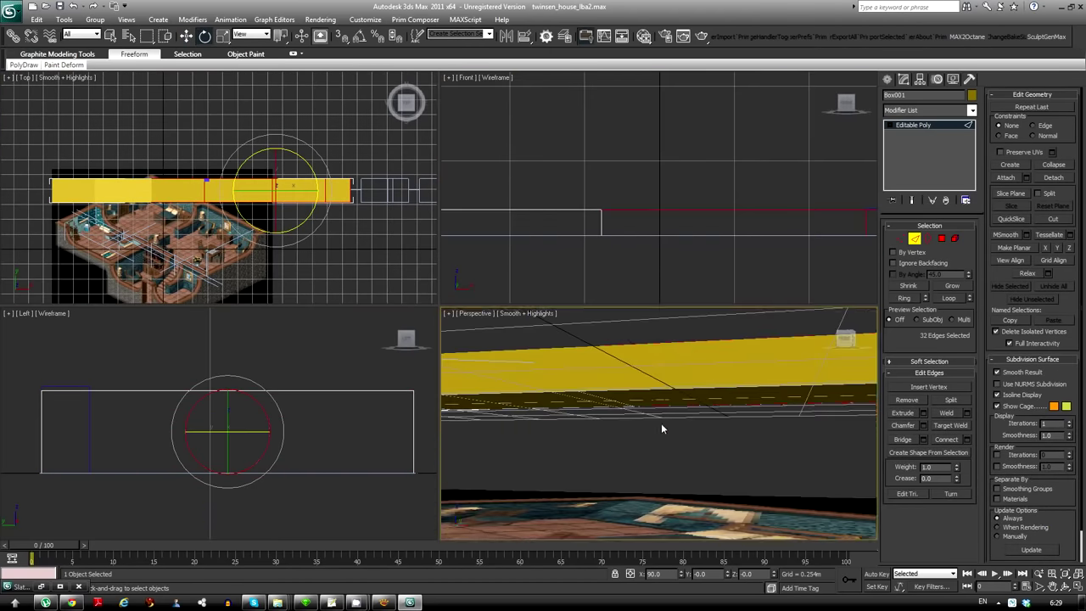
alt+middle_drag(683, 376, 687, 399)
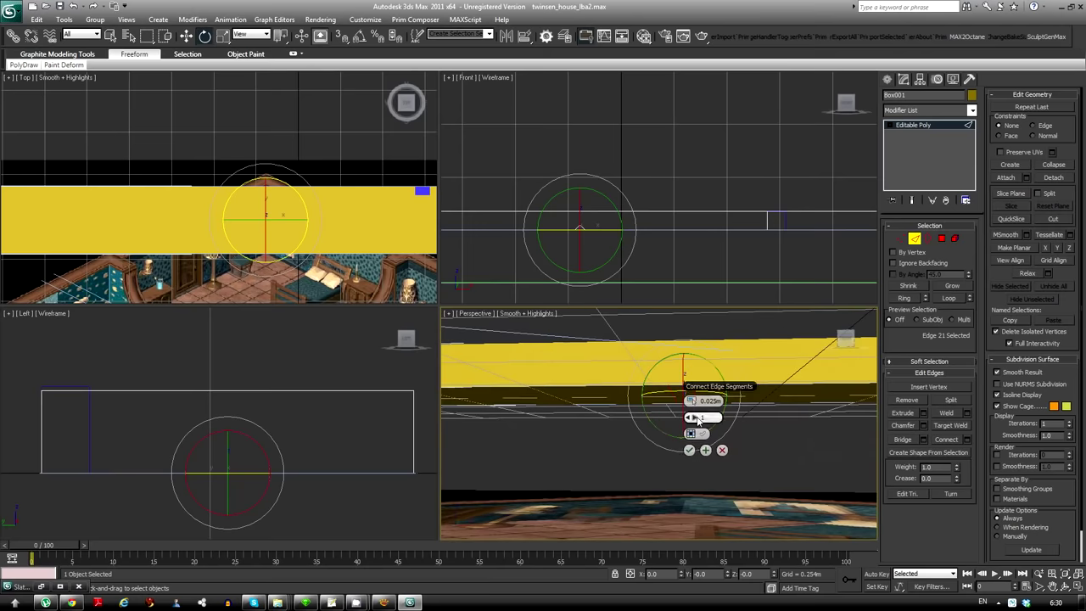
click(687, 399)
key(z)
key(ctrl+a)
Rotate the beam's end section 90° upward in the front view
key(z)
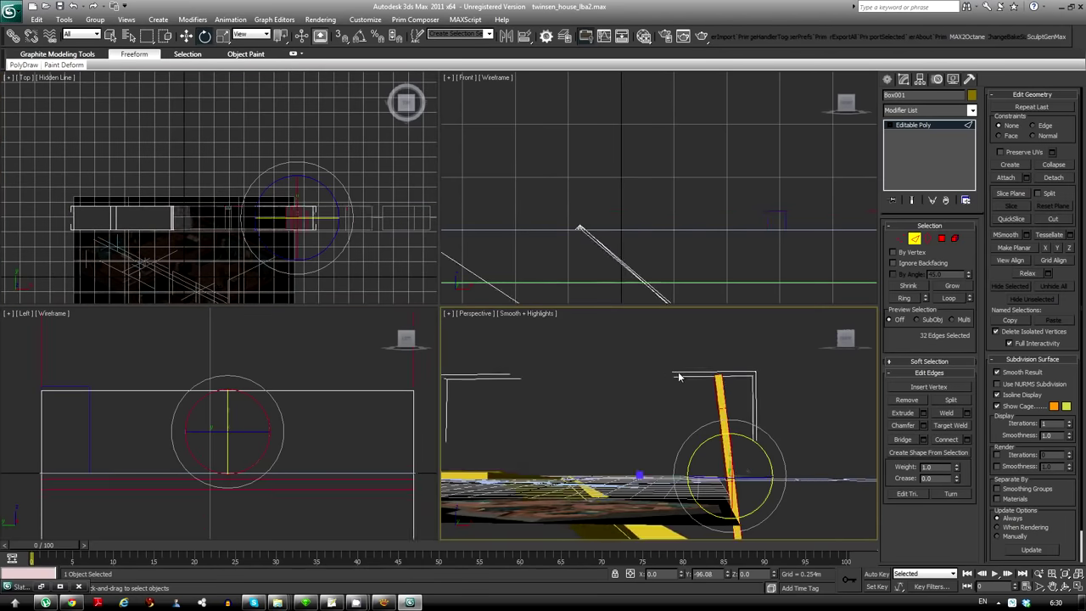
key(w)
right_click(655, 114)
key(z)
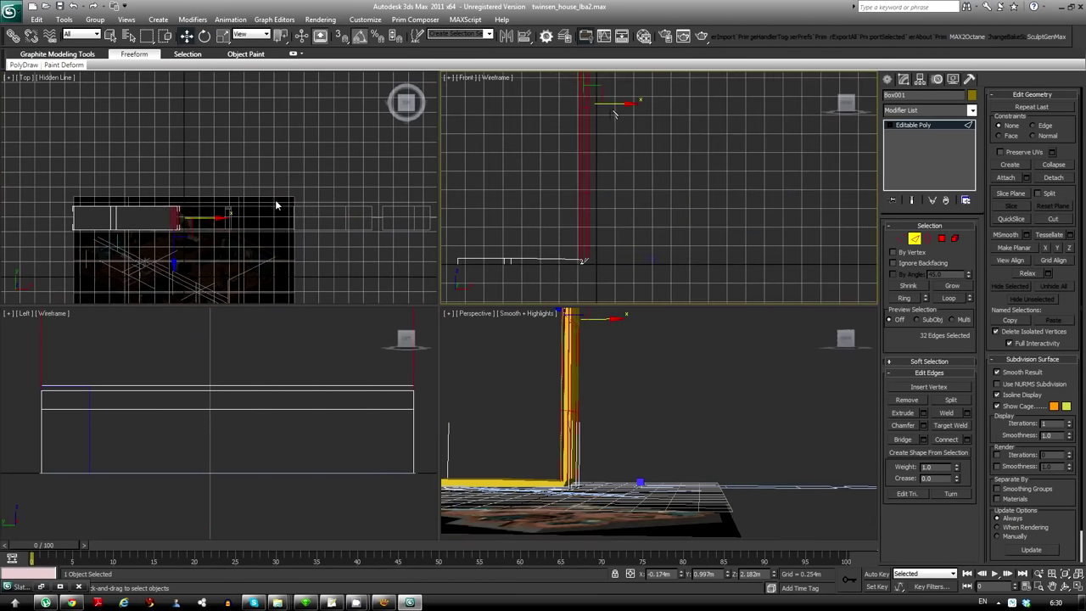
key(z)
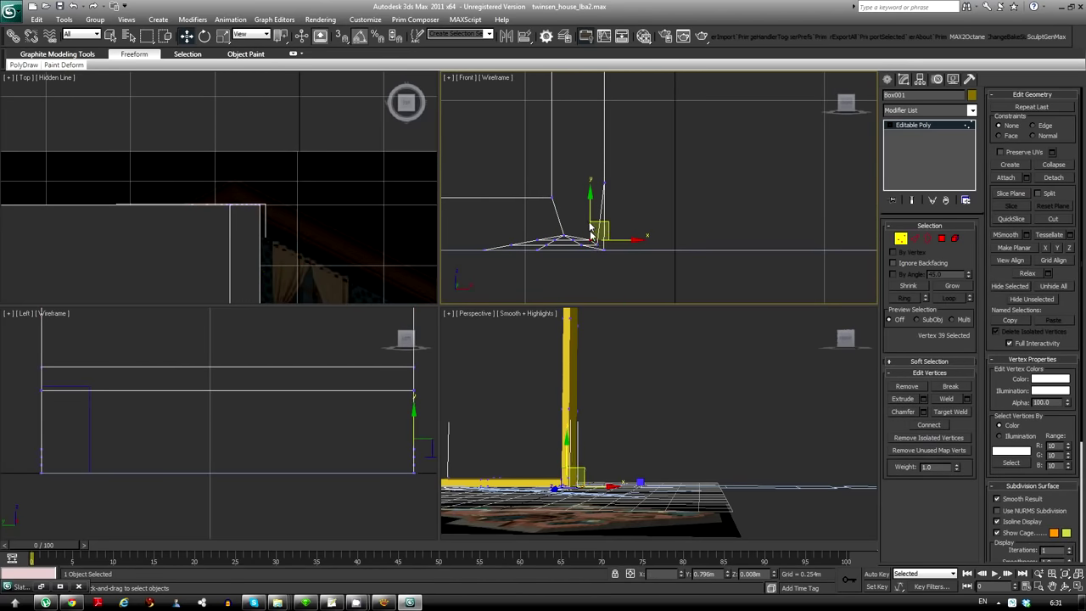
click(592, 253)
click(671, 440)
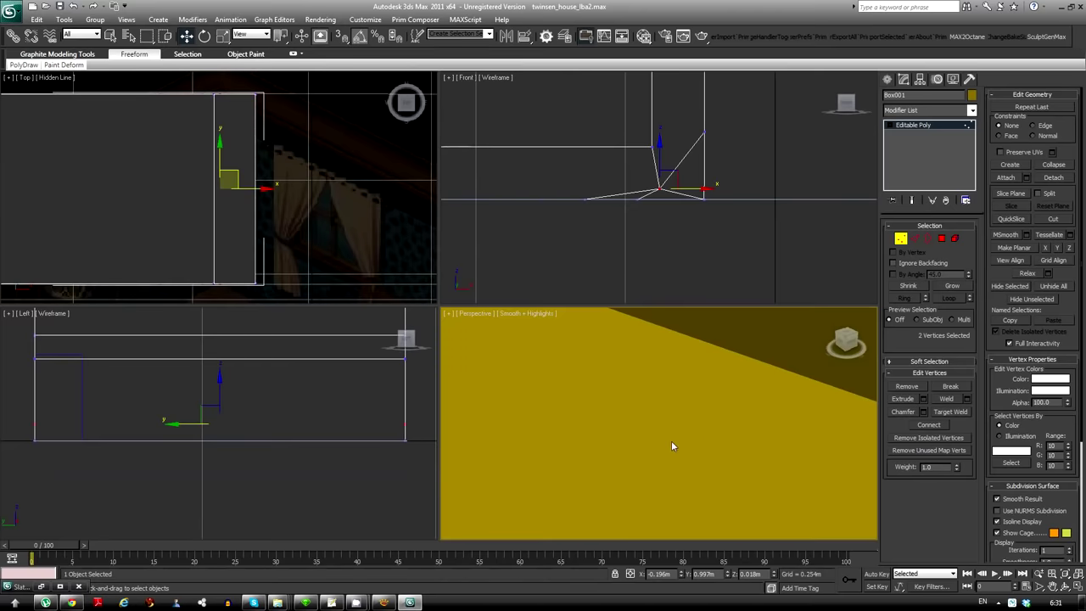
key(z)
Move the corner vertices down to square off the L, then position the beam
alt+middle_drag(678, 437, 670, 254)
scroll(670, 205, down, 4)
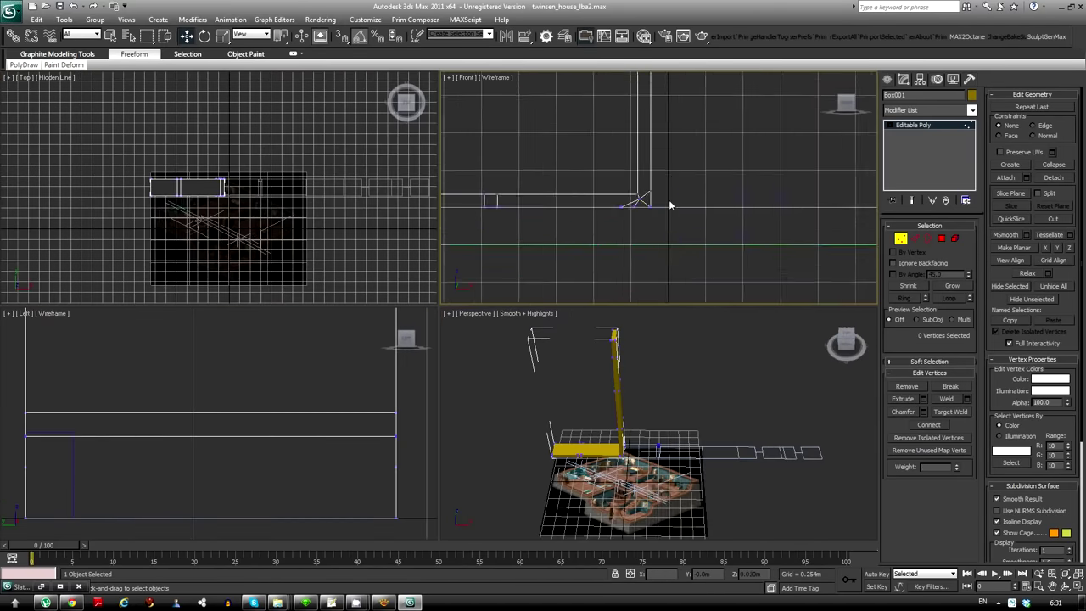
drag(607, 207, 574, 244)
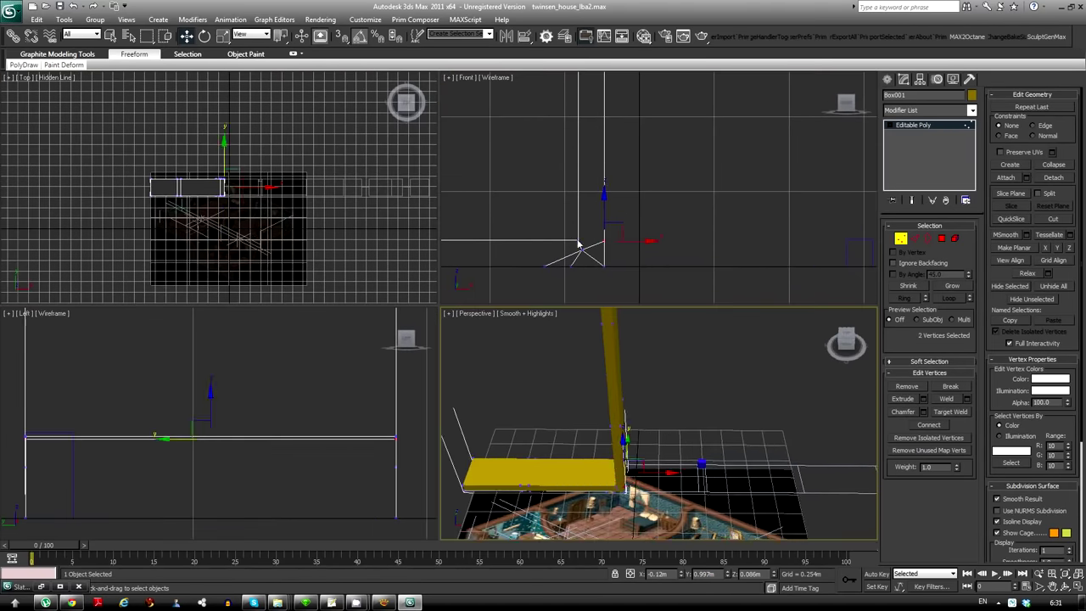
key(1)
drag(706, 132, 764, 136)
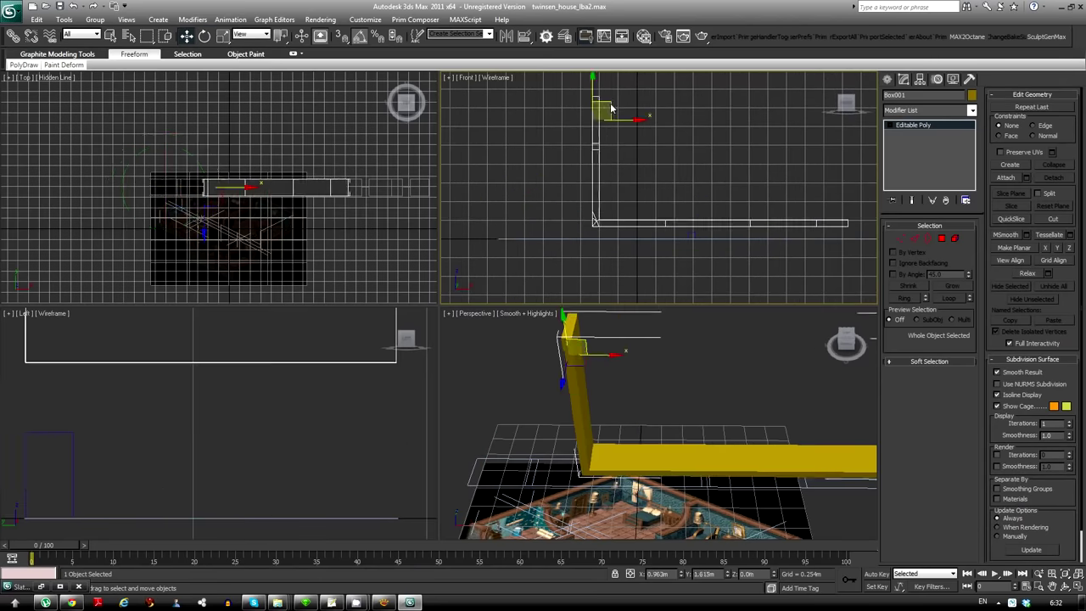
Zoom and orbit around the yellow beam, then select the edges at its raised end
scroll(265, 211, up, 3)
scroll(331, 219, up, 3)
scroll(331, 220, up, 3)
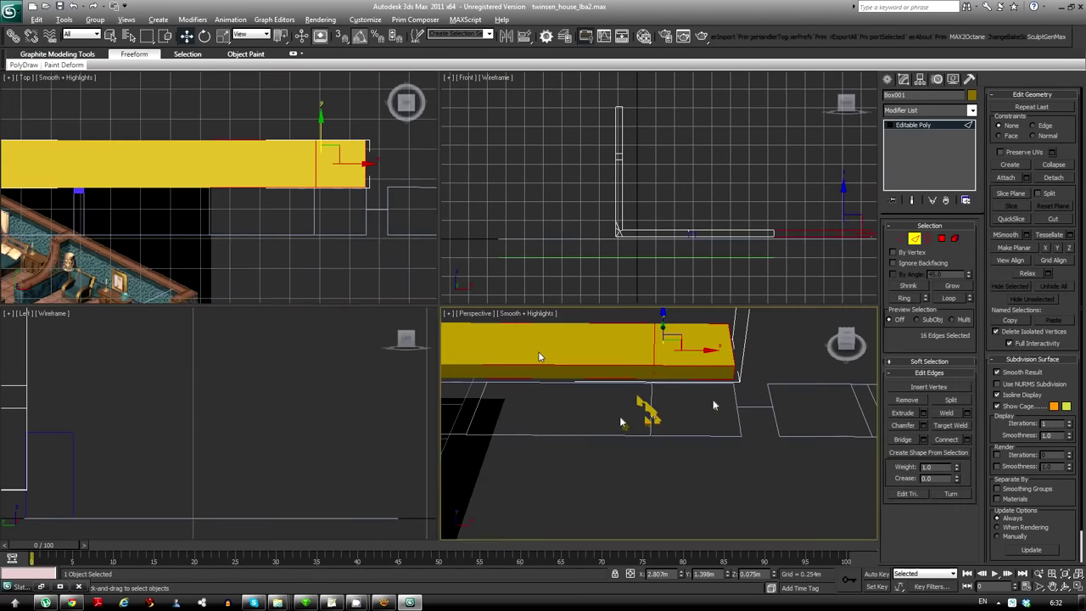
alt+middle_drag(617, 424, 575, 502)
click(575, 501)
Undo the unwanted edits, including the chamfered corners, and restore the earlier perspective view
key(ctrl+z)
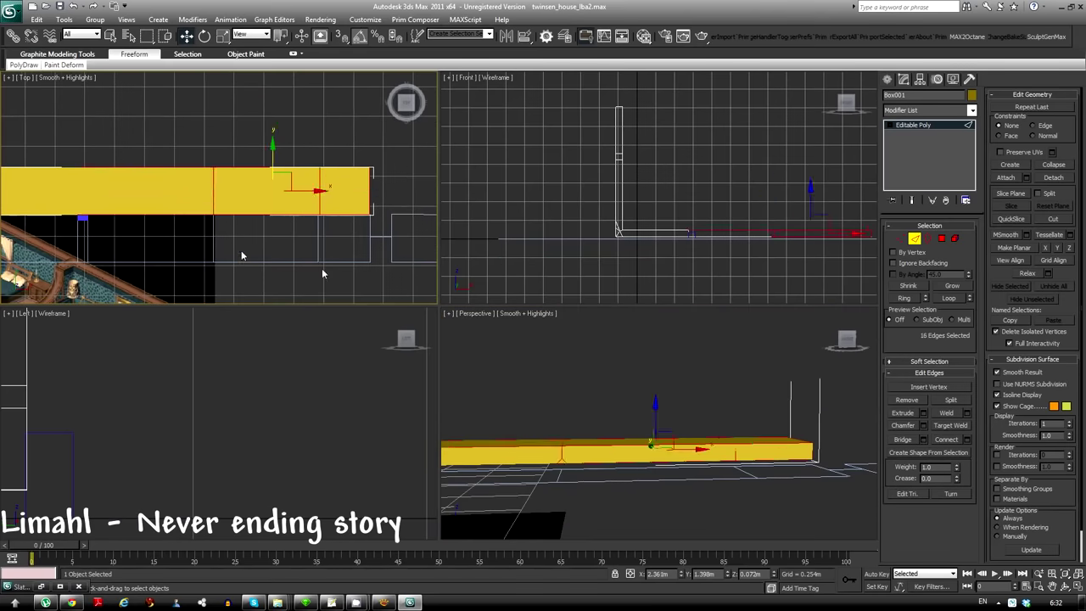
key(ctrl+z)
key(ctrl+z)
key(ctrl+z)
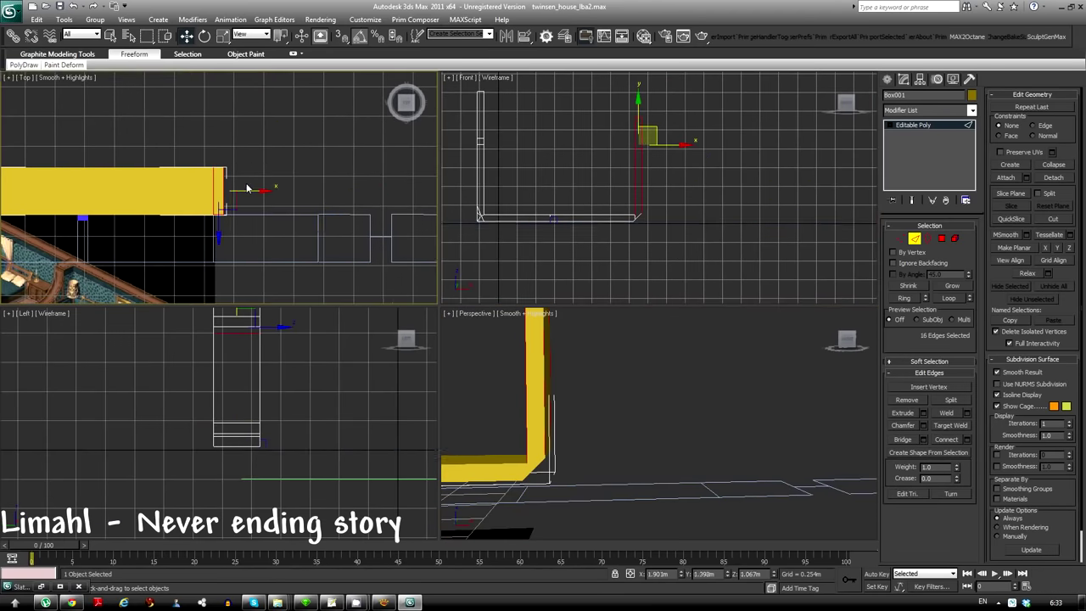
key(ctrl+z)
key(ctrl+z)
key(ctrl+z)
key(ctrl+z)
key(ctrl+z)
key(ctrl+z)
key(ctrl+z)
key(ctrl+z)
key(ctrl+z)
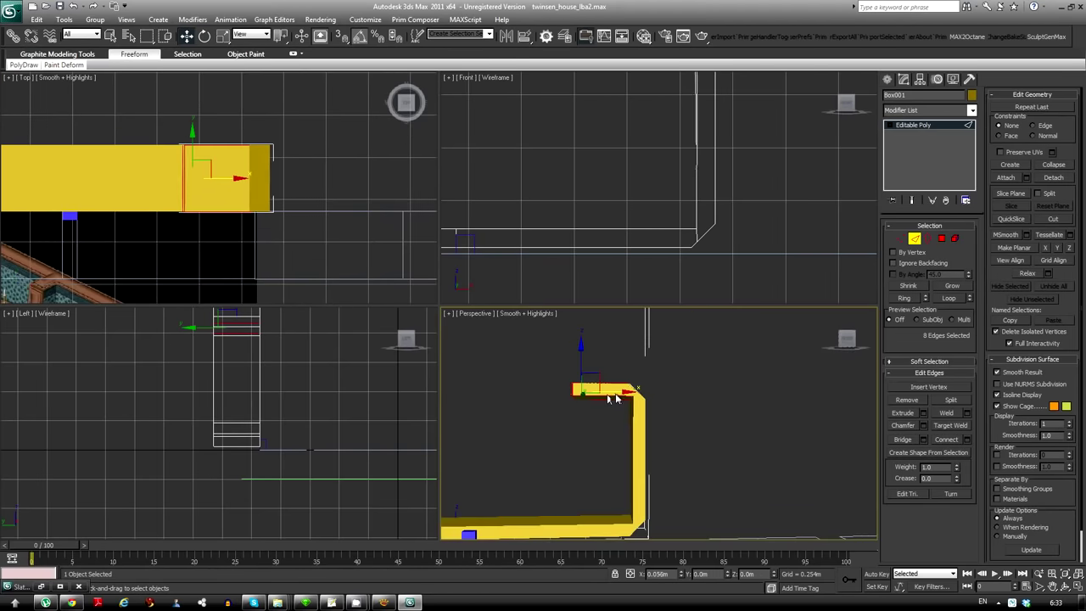
key(ctrl+z)
key(ctrl+z)
key(ctrl+z)
key(ctrl+z)
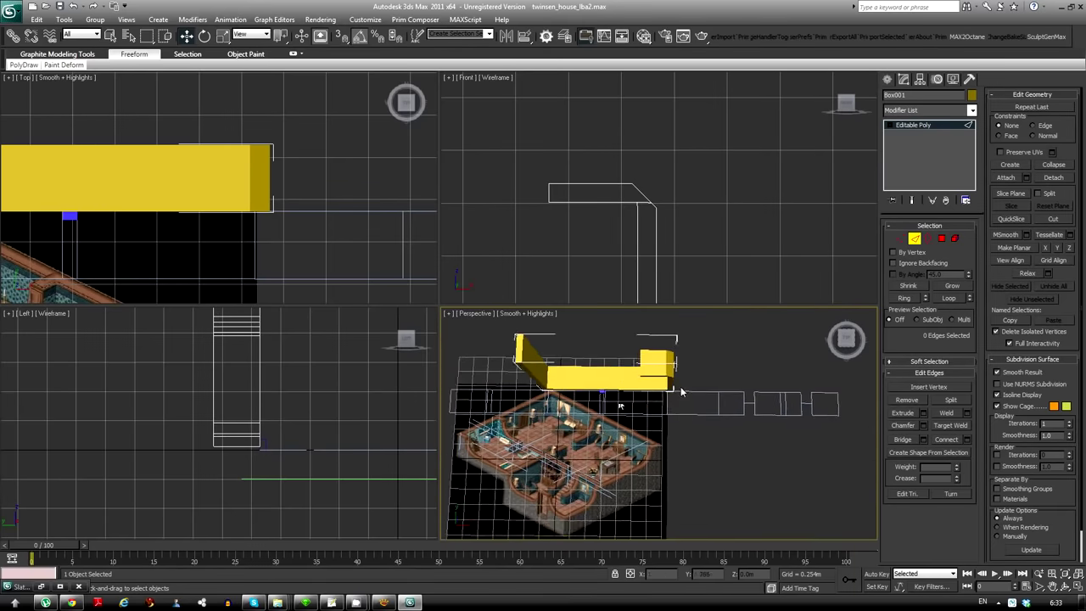
key(ctrl+z)
key(shift+z)
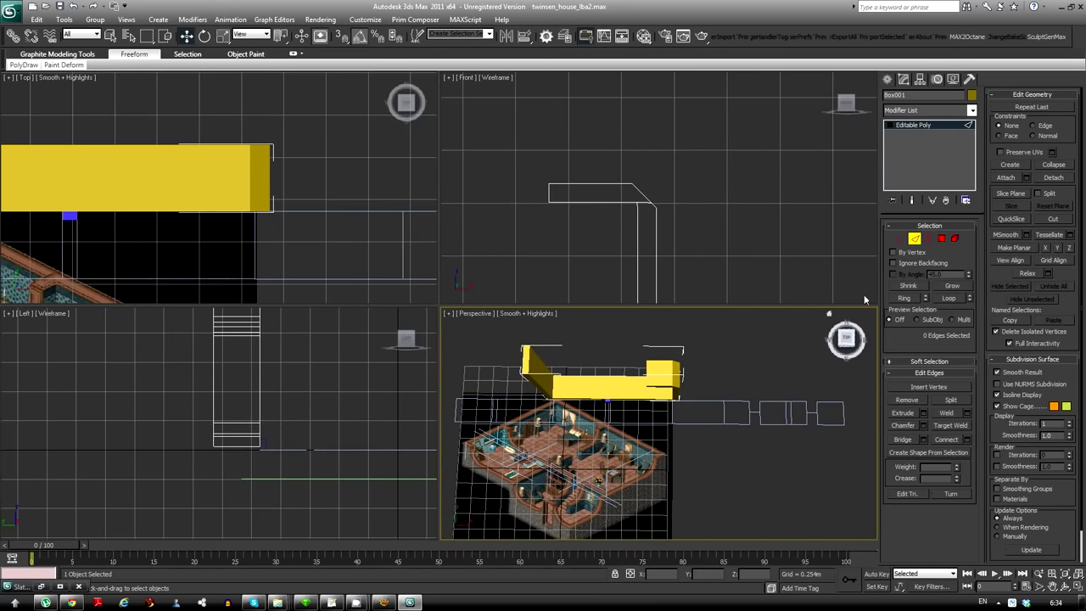
Step back to the earlier face selection and undo the recent view changes
key(ctrl+z)
key(ctrl+z)
key(ctrl+z)
key(shift+z)
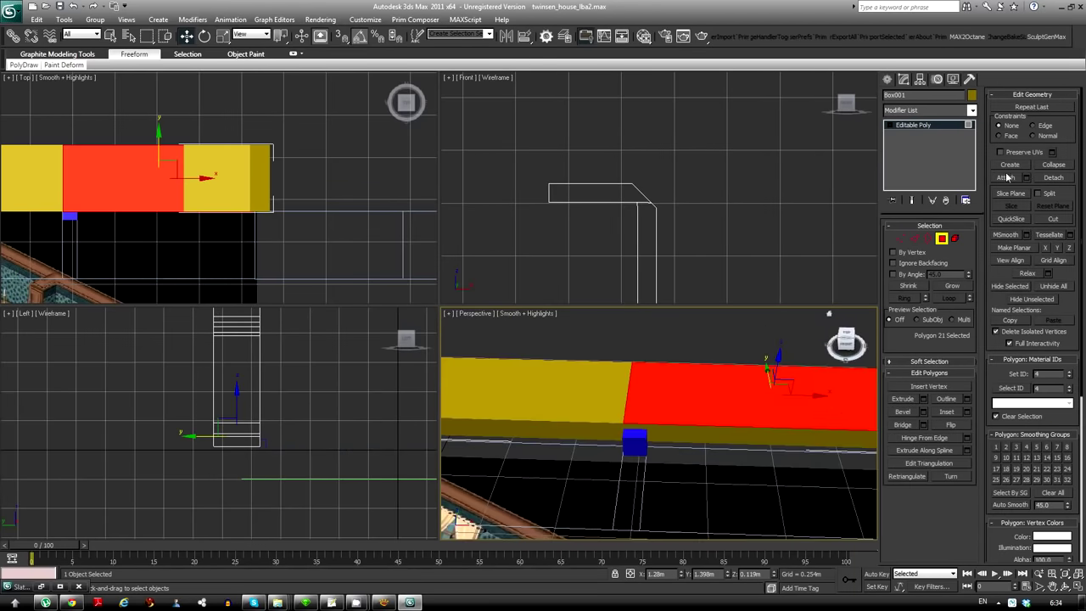
key(shift+z)
key(shift+z)
key(shift+z)
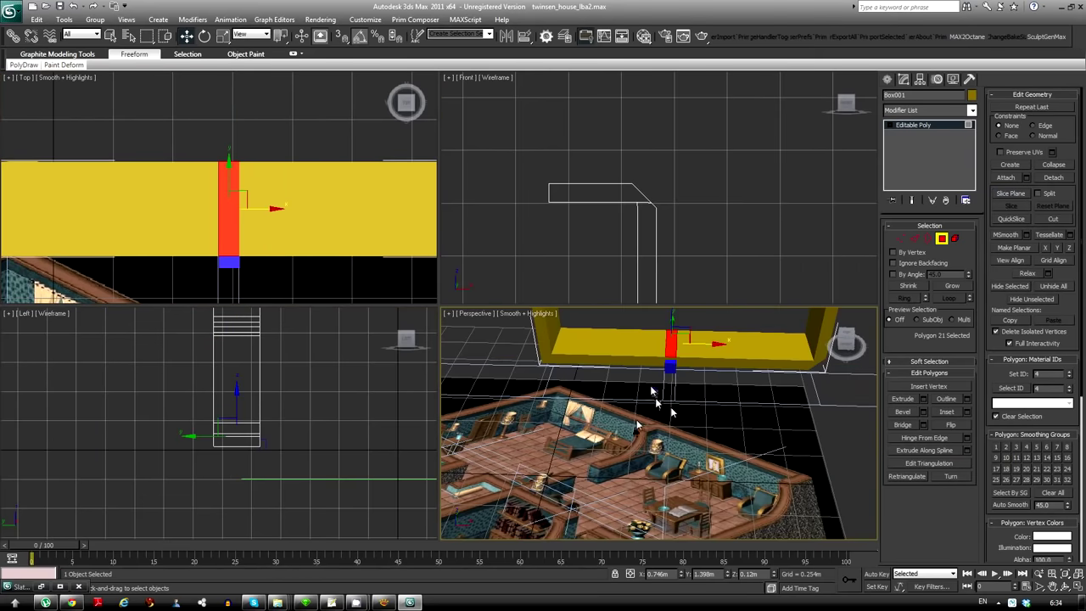
key(shift+z)
key(4)
Show the Top view in hidden-line display, isolate Box001, and select its end face for extrusion
click(72, 77)
click(161, 102)
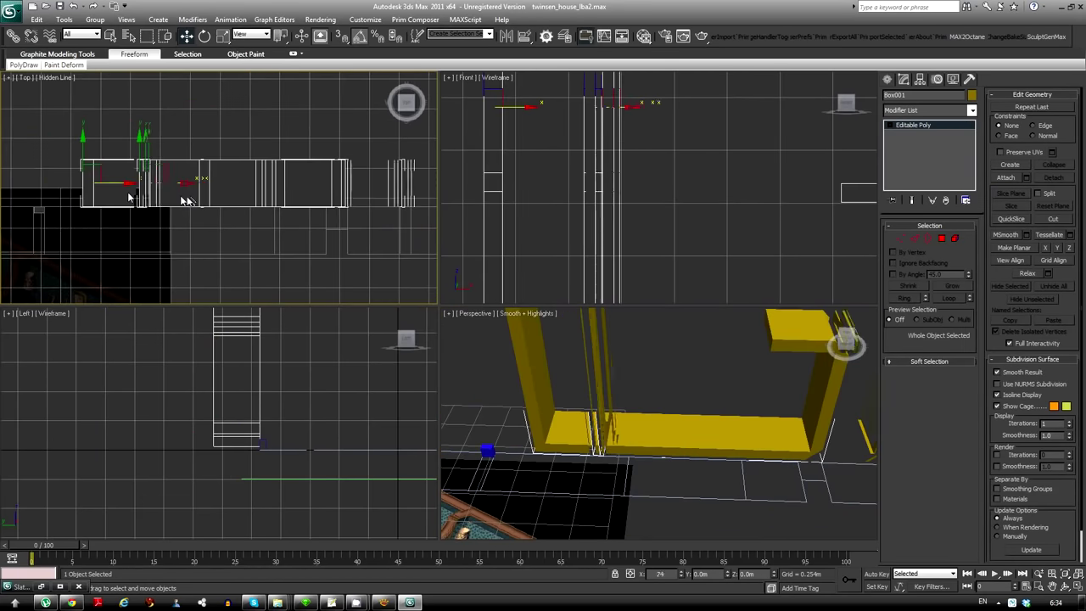
key(alt+q)
key(4)
click(739, 330)
key(shift+e)
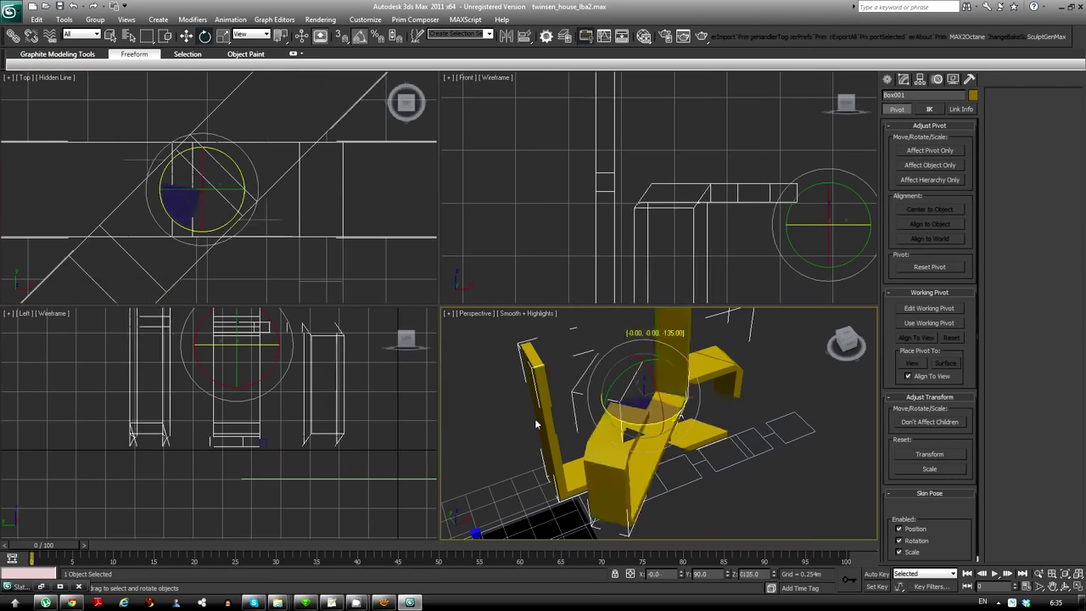
click(925, 239)
key(2)
With the whole house visible, extrude the beam's end face along the reference outline
key(alt+q)
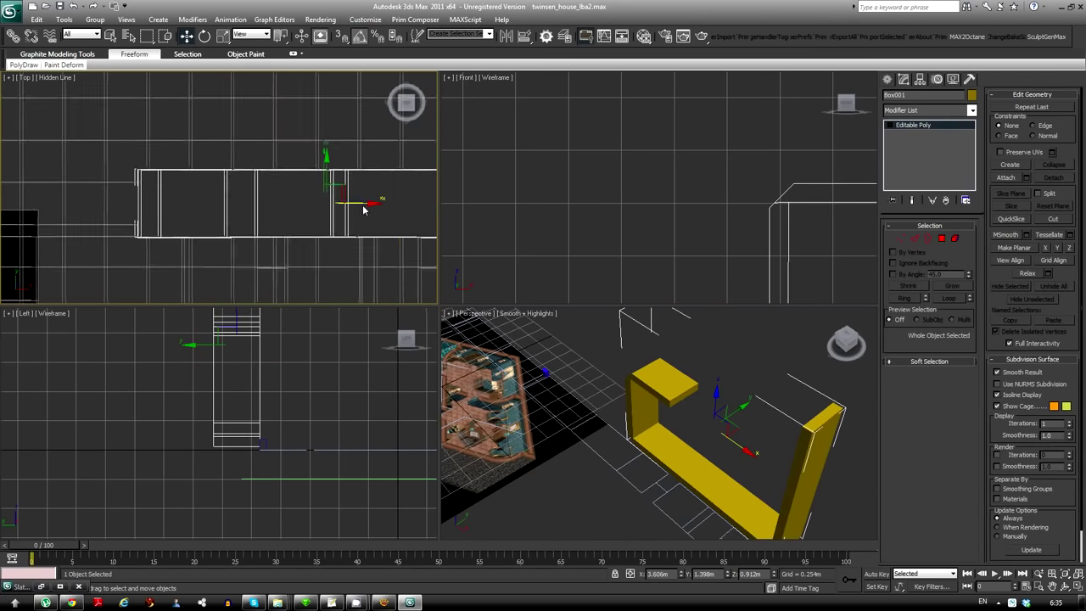
scroll(401, 217, up, 3)
key(4)
key(shift+e)
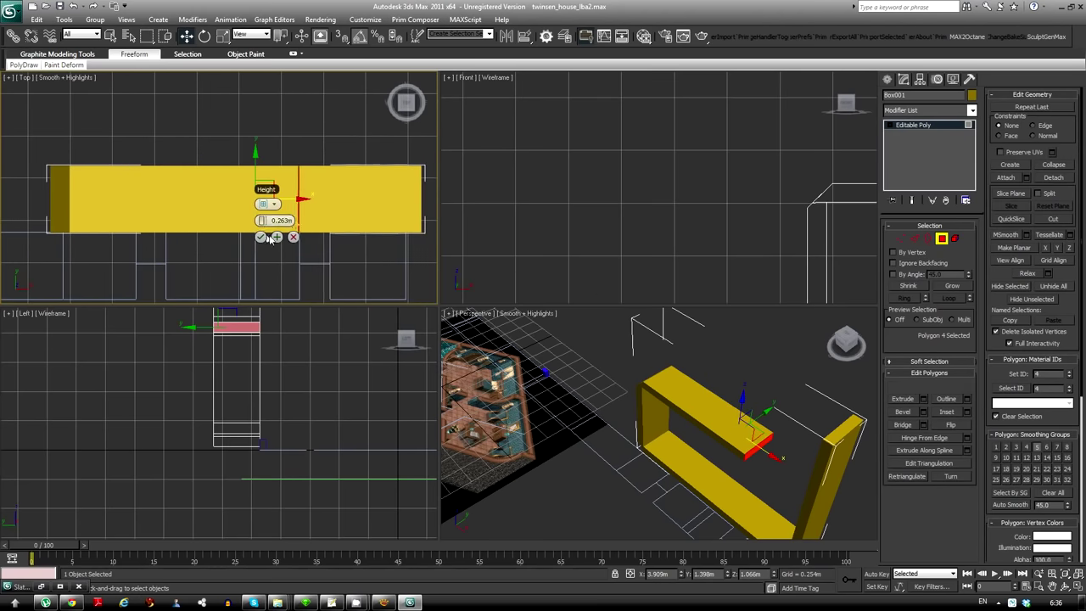
middle_drag(297, 227, 276, 227)
click(747, 357)
scroll(721, 399, up, 5)
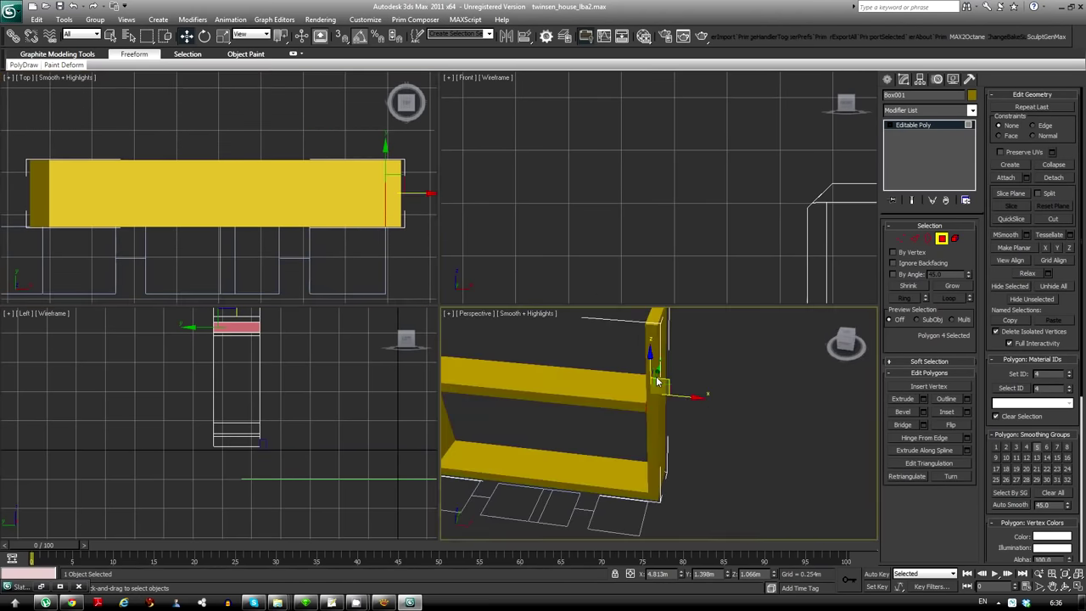
scroll(682, 354, up, 3)
scroll(759, 415, up, 2)
Isolate the yellow wall again and select the end face of the left block
key(alt+q)
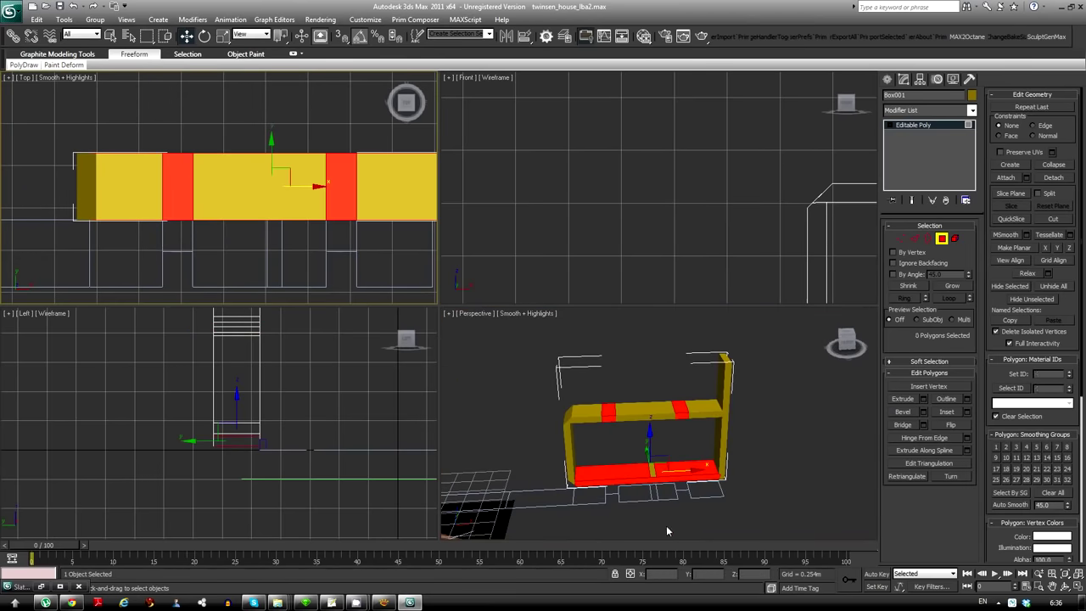
scroll(594, 425, up, 10)
click(537, 424)
alt+middle_drag(533, 411, 720, 418)
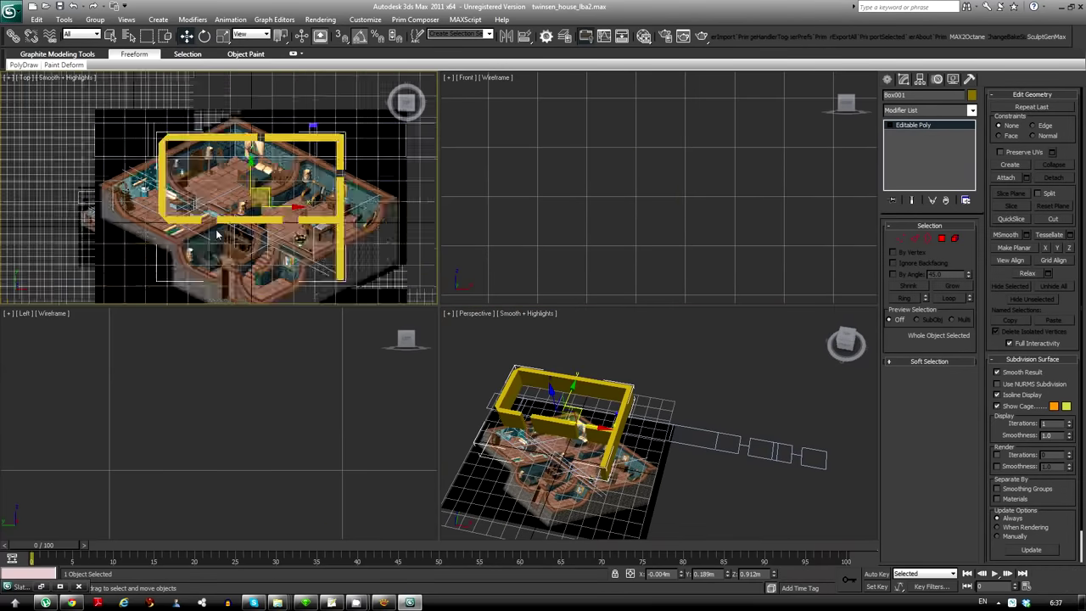
Clear the selection and switch the Top viewport to Smooth + Highlights shading
click(227, 230)
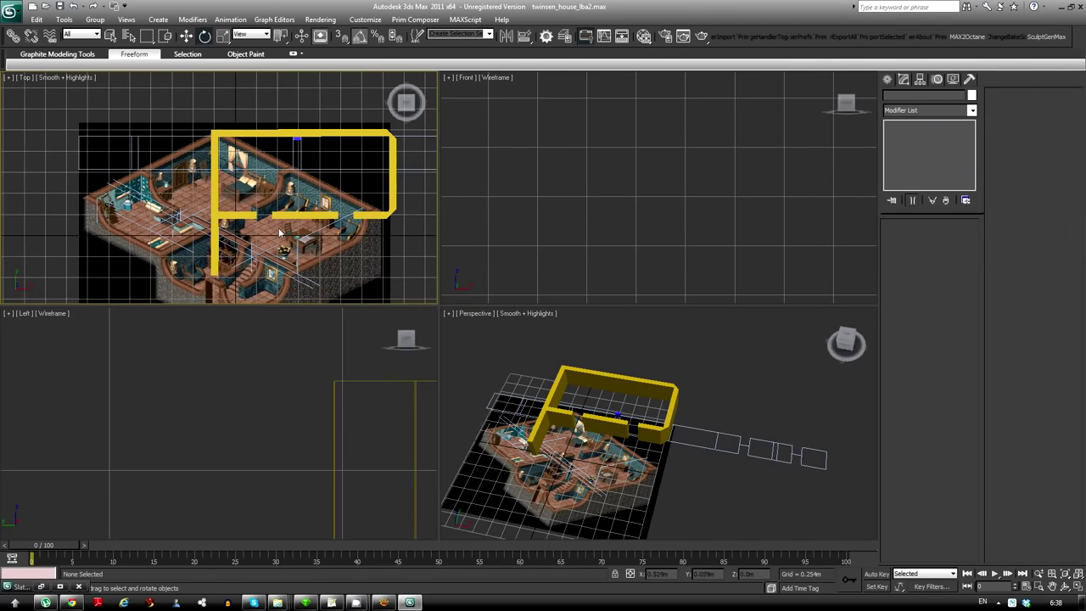
scroll(244, 248, up, 3)
scroll(243, 247, up, 2)
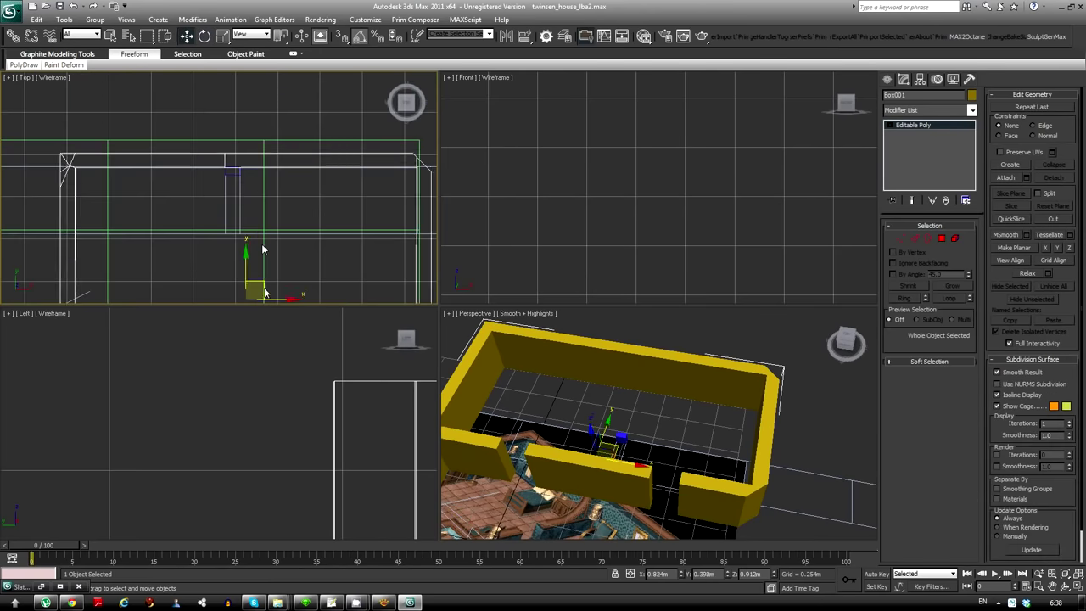
click(53, 77)
click(51, 90)
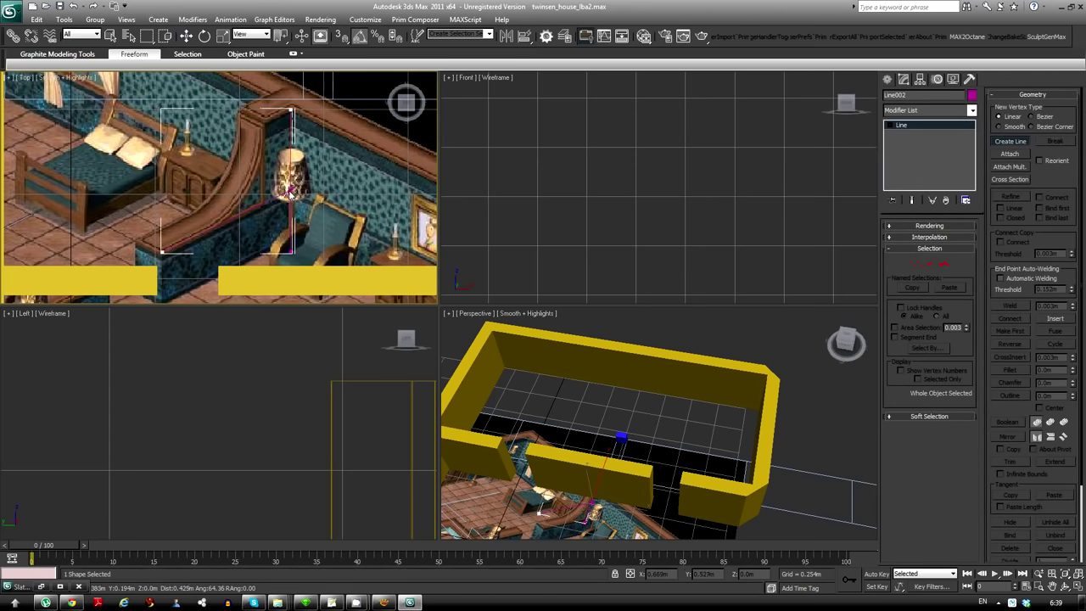
Select a segment of the guide line and rotate it along the bedroom wall
middle_drag(290, 194, 255, 182)
key(3)
key(e)
click(251, 181)
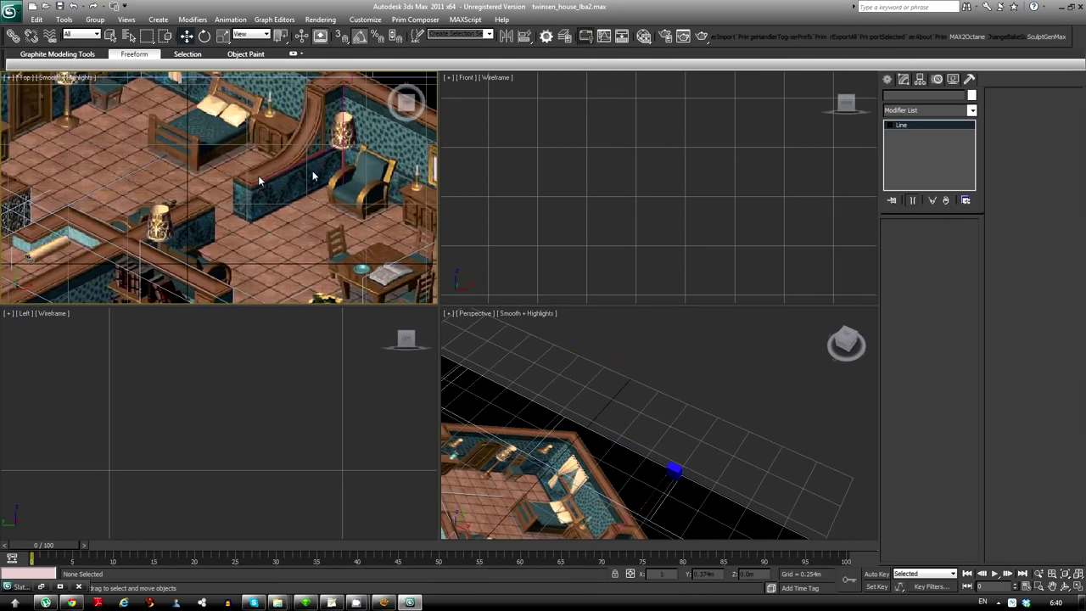
scroll(240, 244, up, 3)
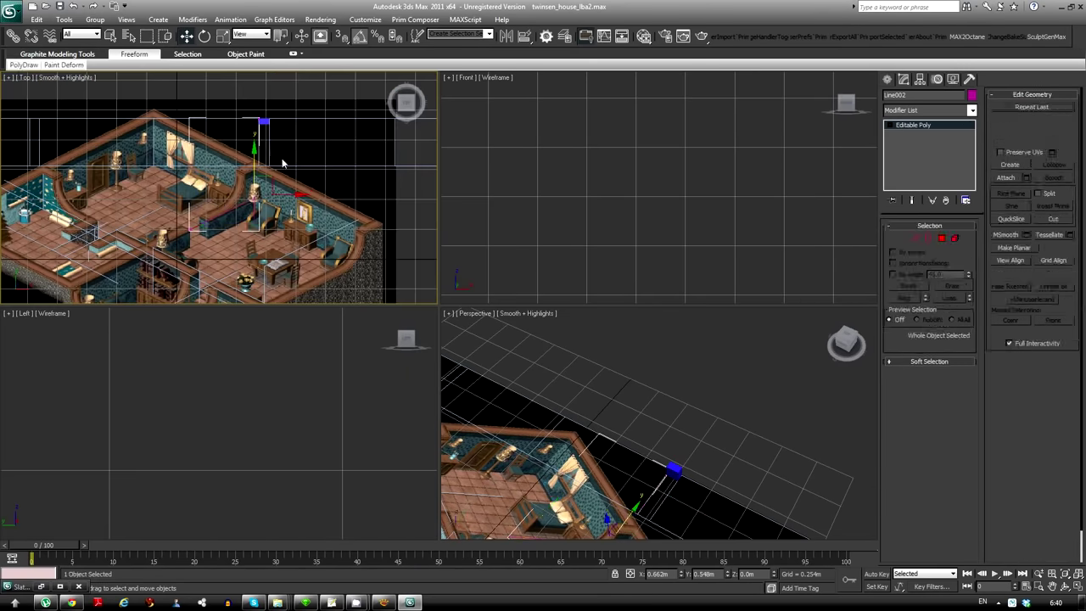
Rotate the selection into place and commit the first partition wall extrusion
scroll(219, 202, up, 2)
key(2)
scroll(247, 200, up, 2)
key(e)
scroll(265, 198, up, 2)
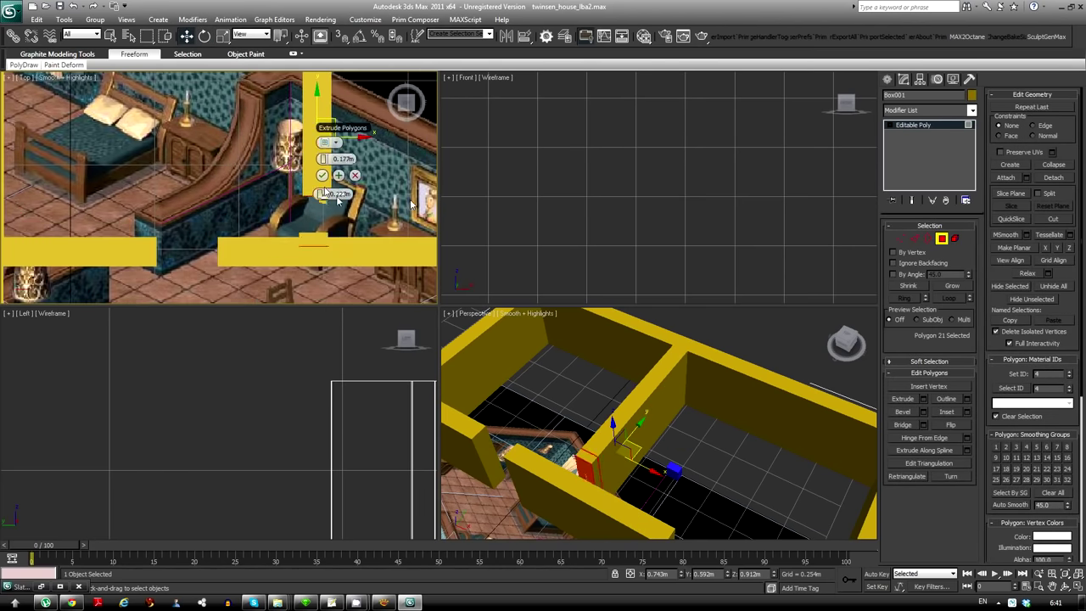
click(331, 193)
Select the next inner wall faces of Box001 to extrude as partitions
mouse_move(645, 425)
alt+middle_down()
mouse_move(608, 406)
mouse_move(596, 506)
mouse_move(694, 475)
alt+middle_up()
click(694, 475)
scroll(651, 357, down, 5)
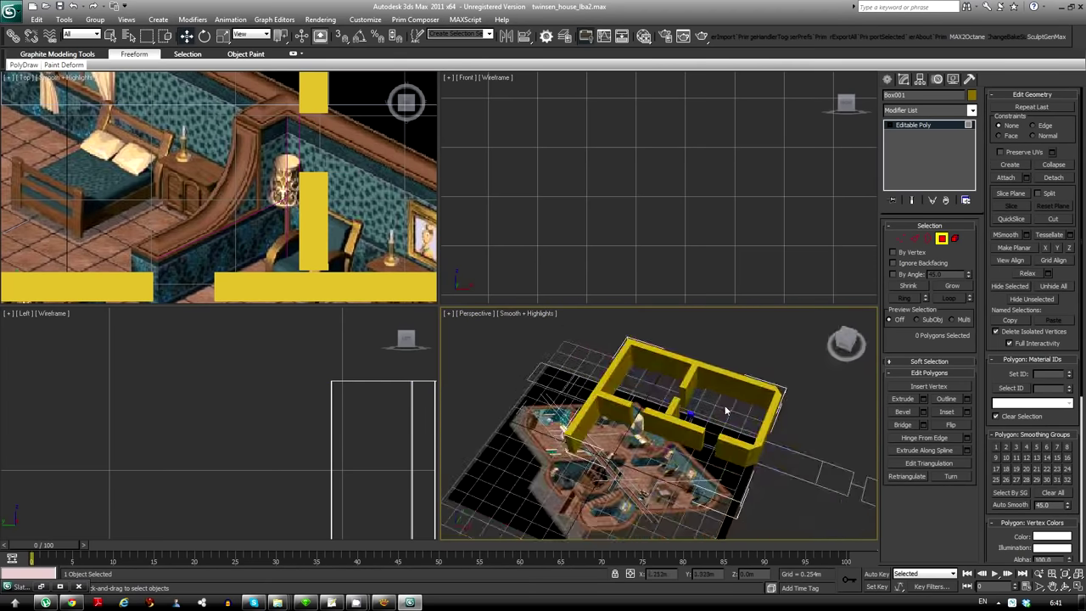
mouse_move(725, 405)
alt+middle_down()
mouse_move(660, 393)
mouse_move(594, 356)
alt+middle_up()
scroll(338, 140, down, 5)
scroll(338, 140, up, 2)
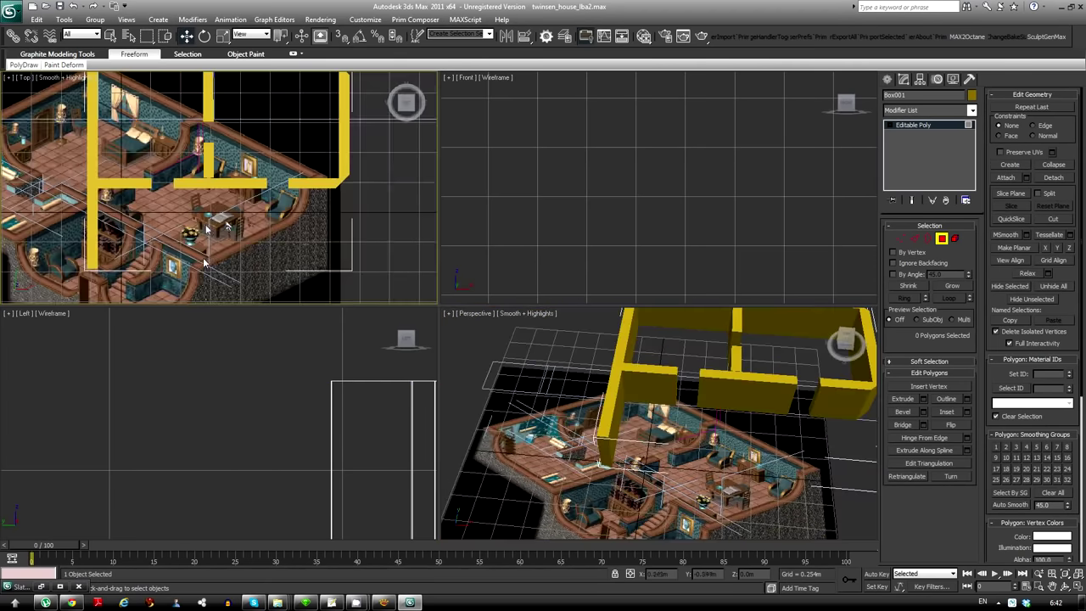
scroll(243, 198, down, 2)
scroll(622, 372, up, 3)
scroll(623, 372, up, 3)
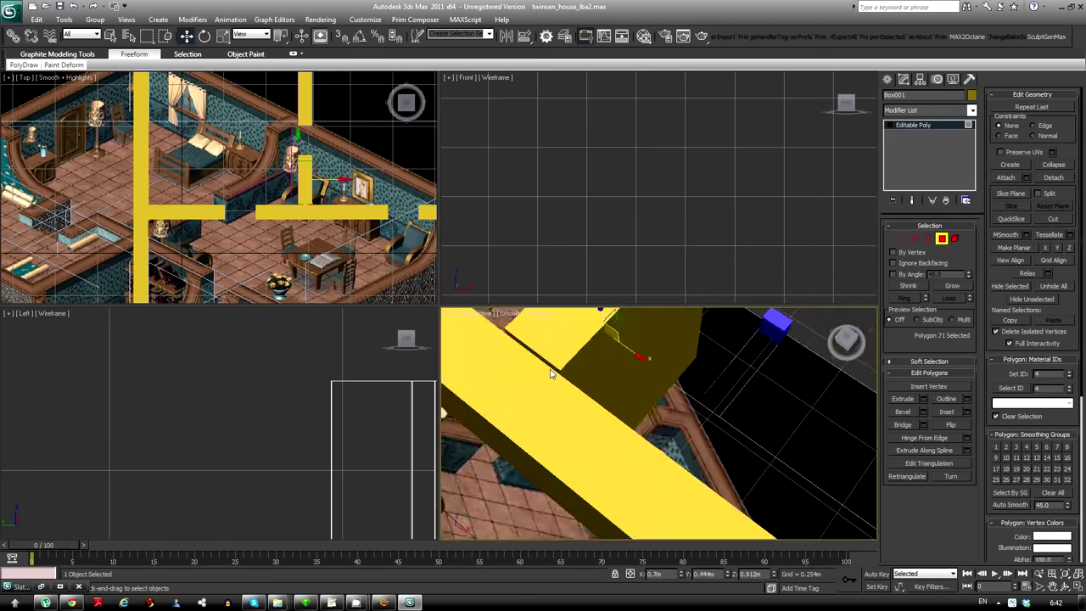
scroll(622, 372, down, 5)
click(254, 145)
Select the vertices at the partition wall's end and move them to the wall corner
scroll(255, 146, down, 2)
scroll(317, 217, up, 3)
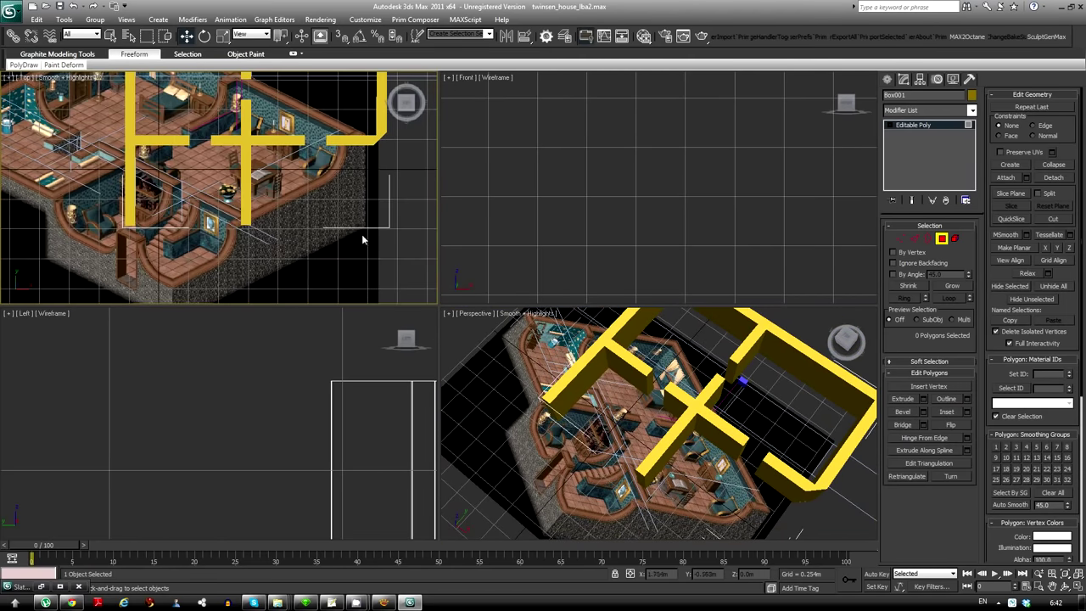
key(1)
mouse_move(832, 272)
alt+middle_down()
mouse_move(689, 562)
mouse_move(645, 425)
alt+middle_up()
scroll(229, 186, down, 4)
scroll(238, 192, up, 6)
drag(276, 170, 259, 184)
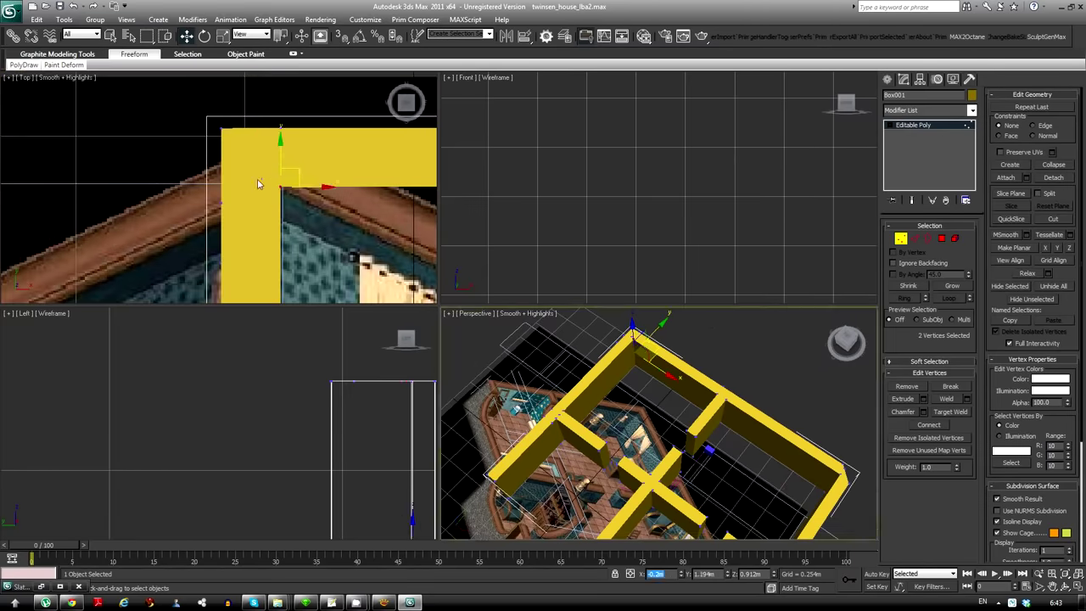
Select the two inner-corner vertices, frame the corner, and weld them together
drag(291, 219, 280, 165)
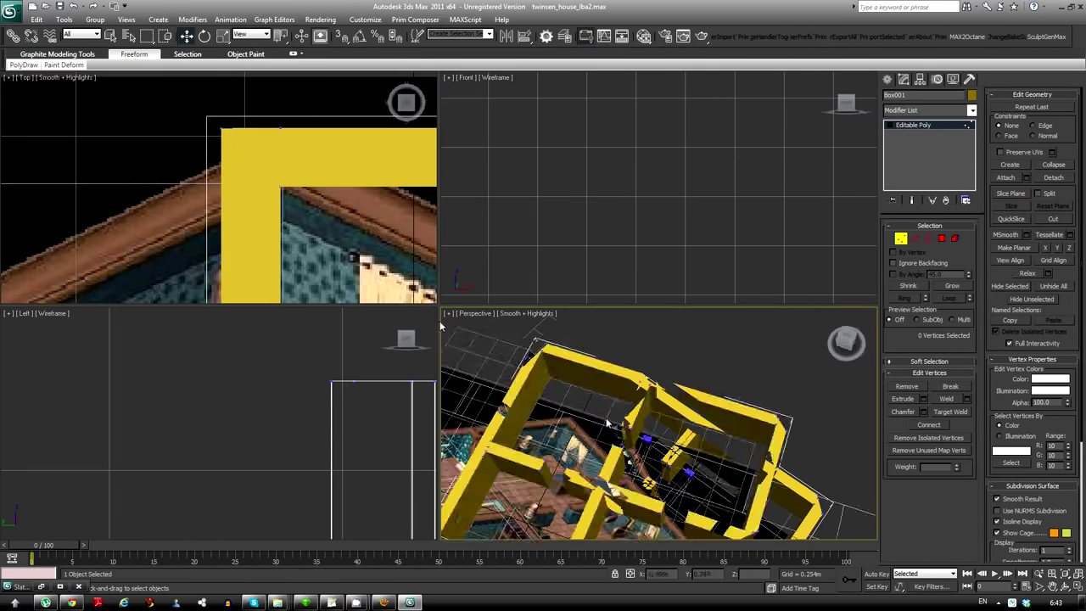
key(4)
click(229, 257)
key(z)
key(1)
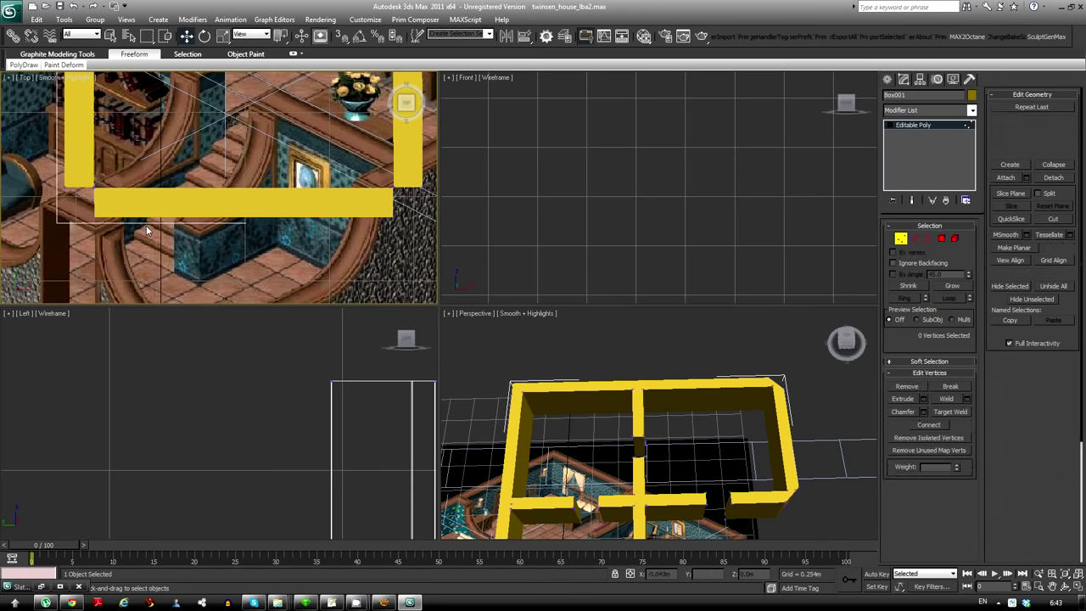
scroll(219, 187, up, 2)
click(166, 283)
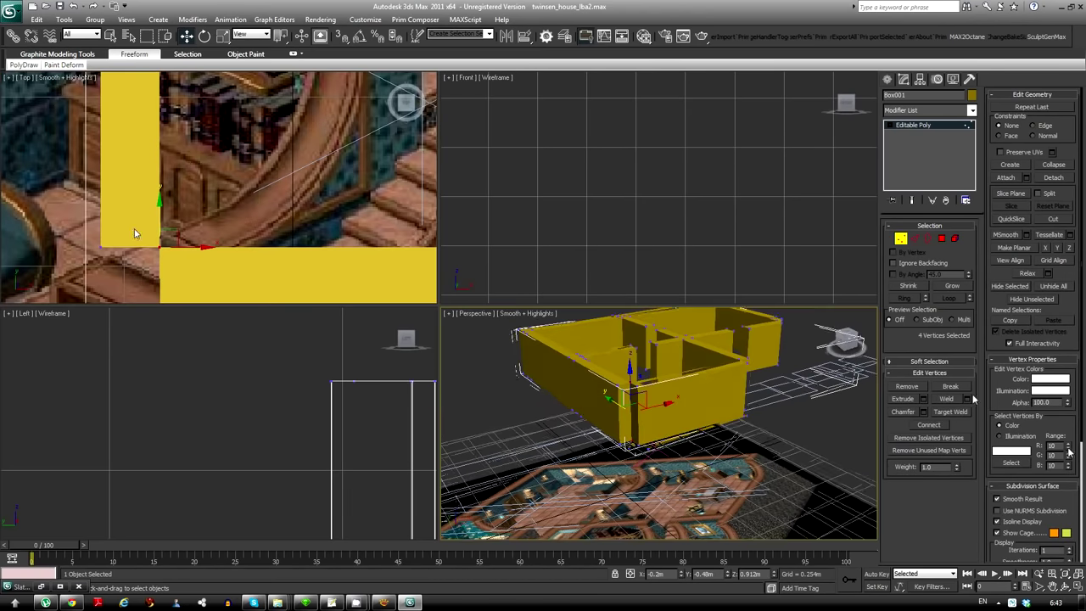
Weld the vertices at another wall corner
key(4)
scroll(612, 453, up, 3)
alt+middle_drag(612, 452, 717, 444)
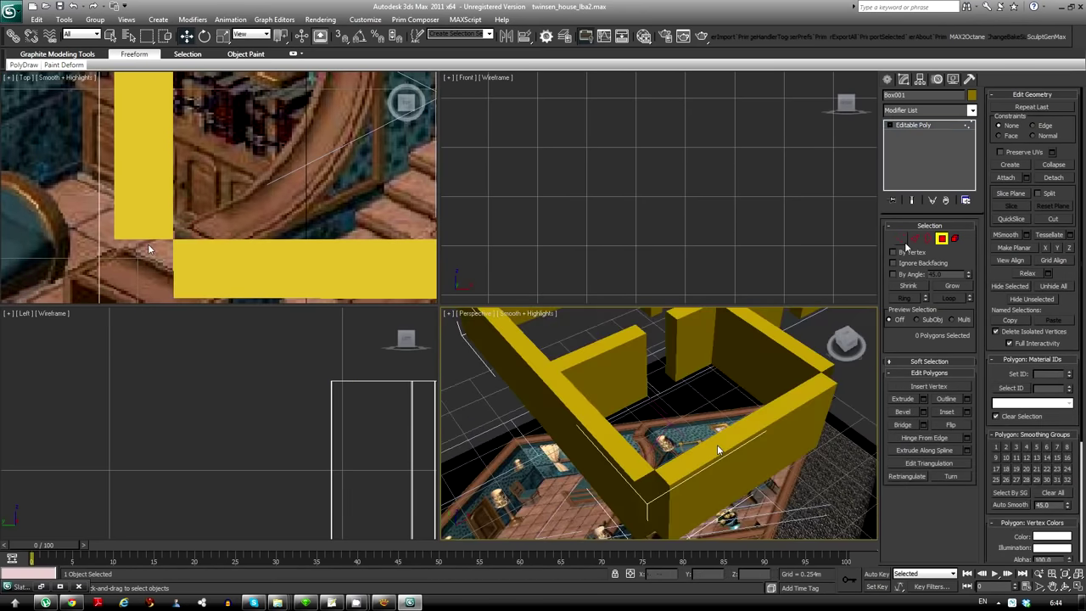
key(1)
scroll(300, 277, up, 3)
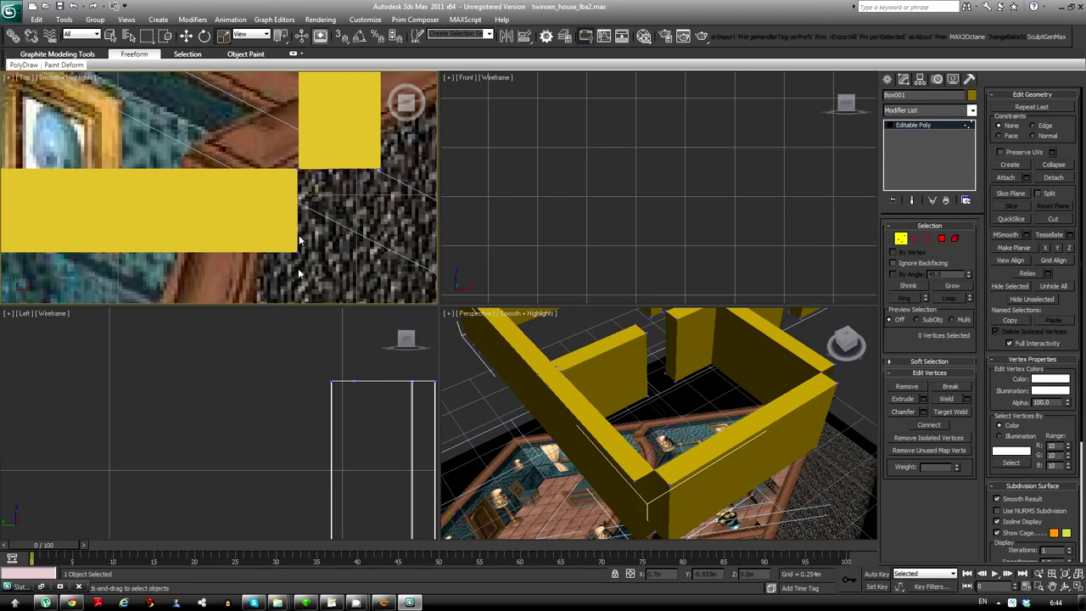
click(303, 232)
Select the edges at the partition wall's end in Edge mode
scroll(331, 246, down, 3)
scroll(331, 238, down, 2)
scroll(330, 225, down, 2)
mouse_move(543, 357)
alt+middle_down()
mouse_move(651, 400)
mouse_move(603, 460)
mouse_move(559, 400)
alt+middle_up()
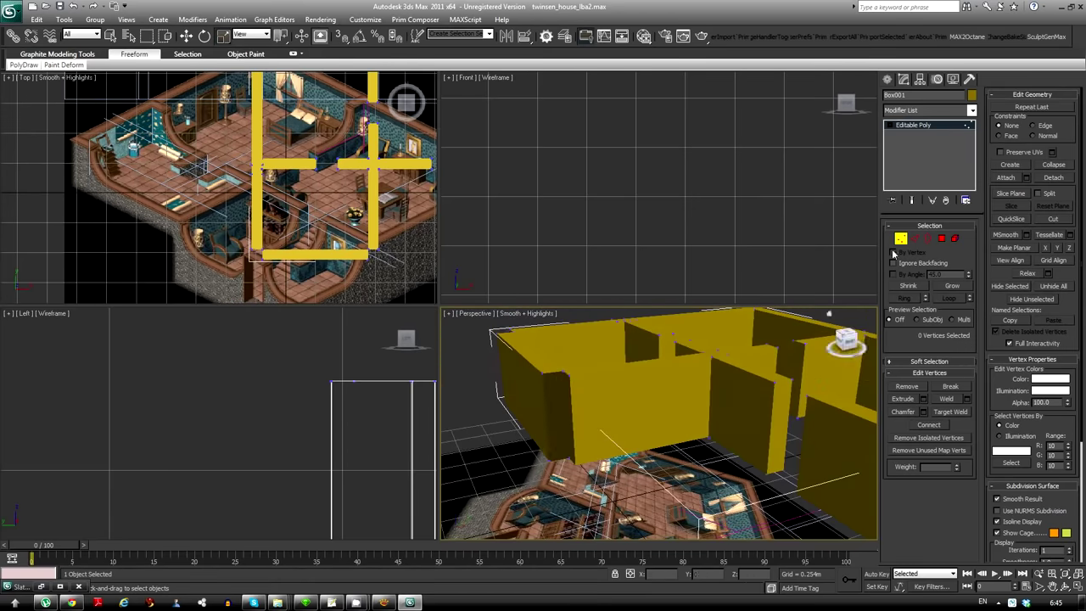
key(2)
scroll(420, 255, up, 3)
scroll(420, 254, up, 2)
alt+click(225, 251)
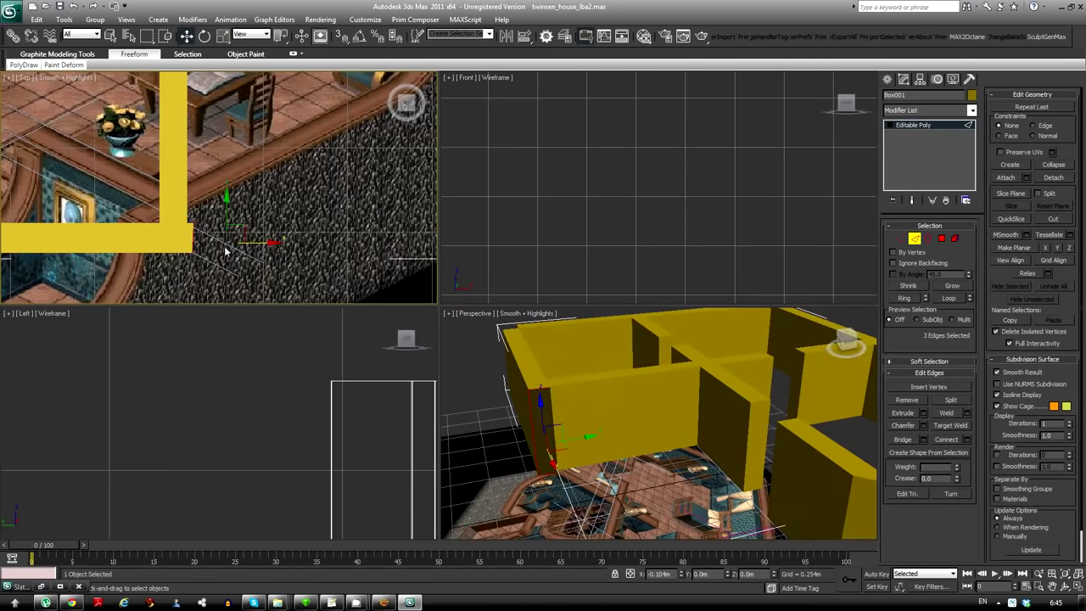
scroll(280, 251, up, 2)
scroll(263, 219, up, 2)
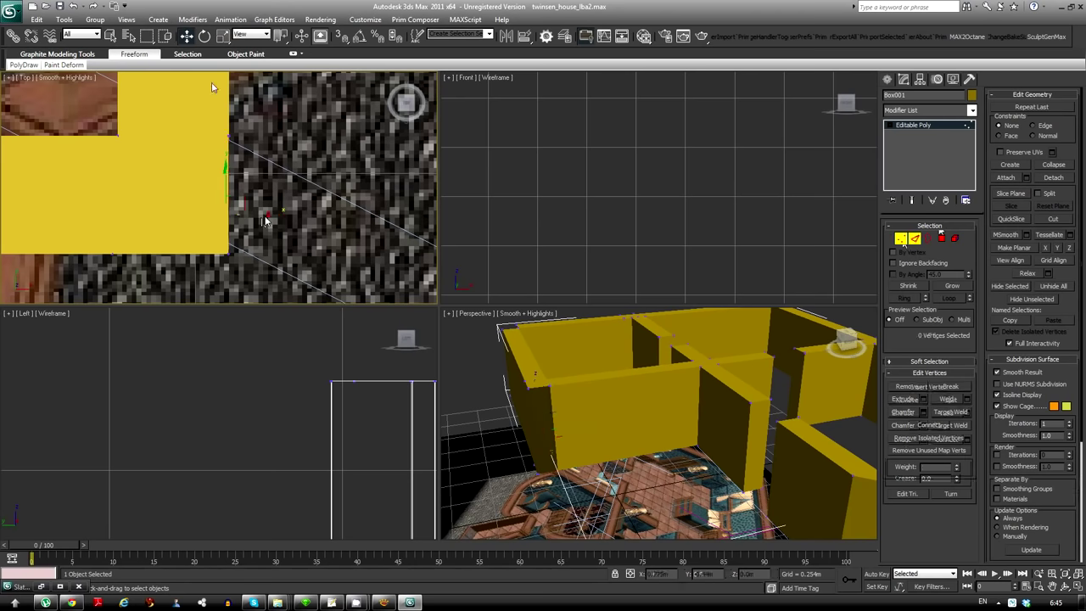
scroll(252, 251, down, 2)
scroll(252, 246, down, 2)
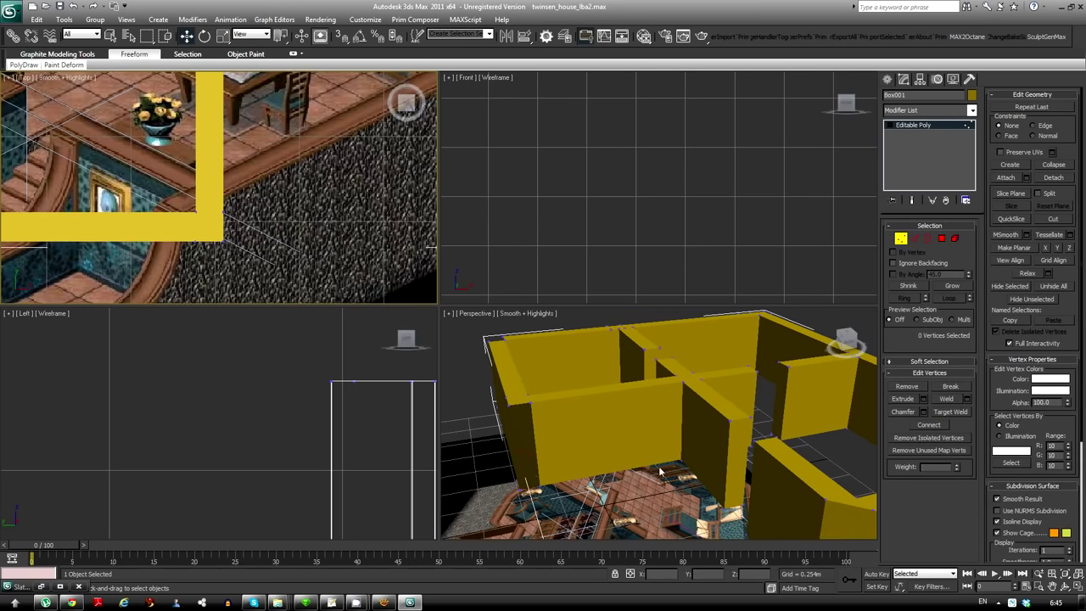
Clear the edge selection and select the guide line
key(2)
scroll(252, 238, down, 2)
scroll(252, 230, down, 2)
scroll(252, 225, up, 3)
scroll(260, 152, up, 3)
click(260, 151)
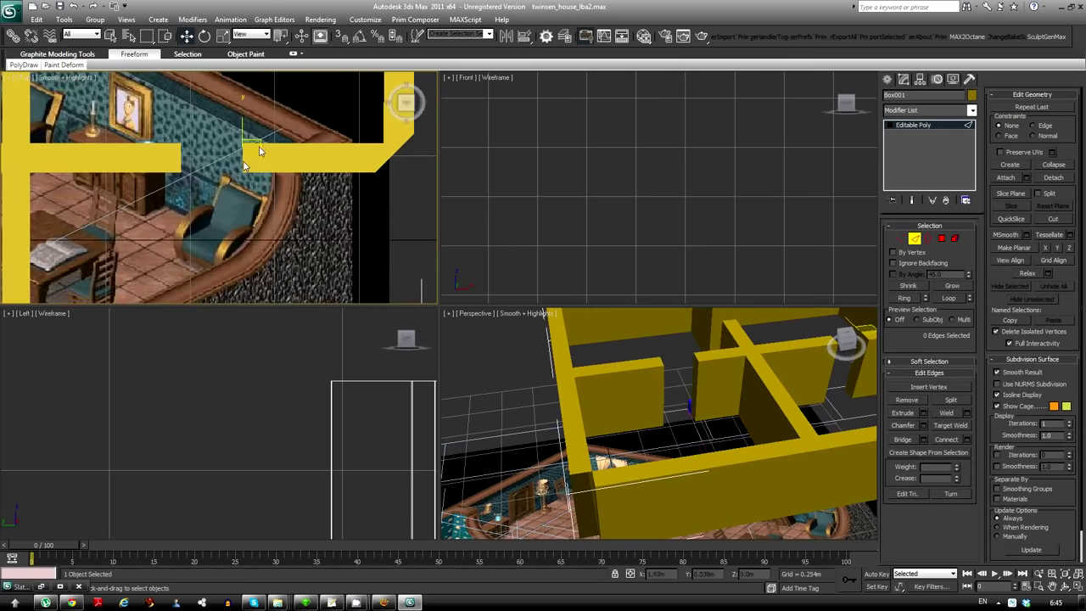
scroll(276, 167, down, 2)
scroll(276, 166, down, 2)
click(386, 163)
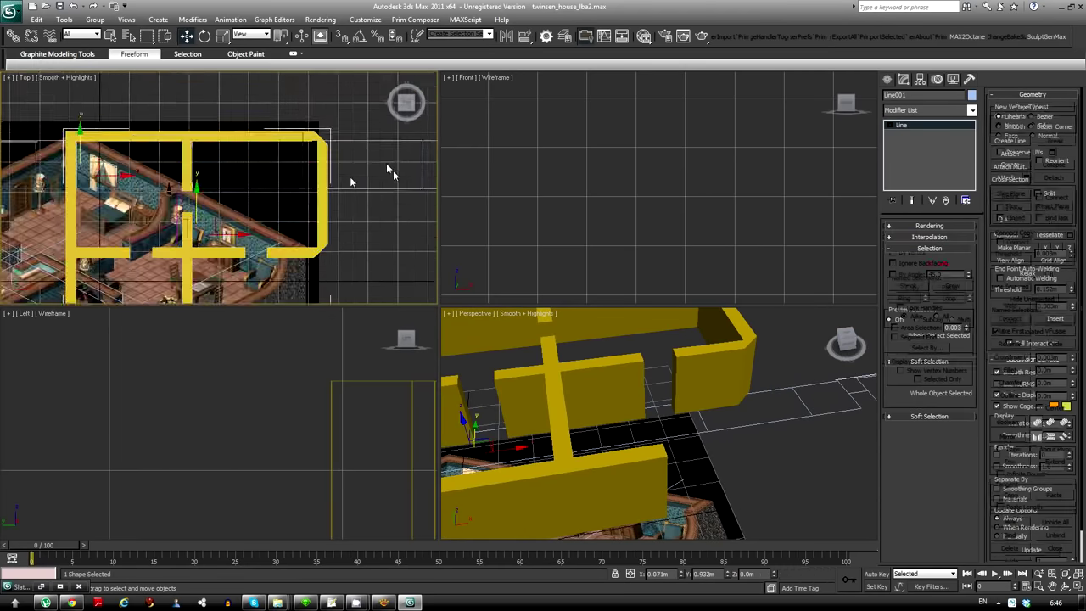
Inspect Line001's vertices, then undo back to editing the yellow walls
scroll(219, 188, up, 2)
key(1)
scroll(230, 191, up, 2)
scroll(241, 193, up, 2)
scroll(251, 196, up, 2)
scroll(251, 195, down, 6)
scroll(155, 238, up, 2)
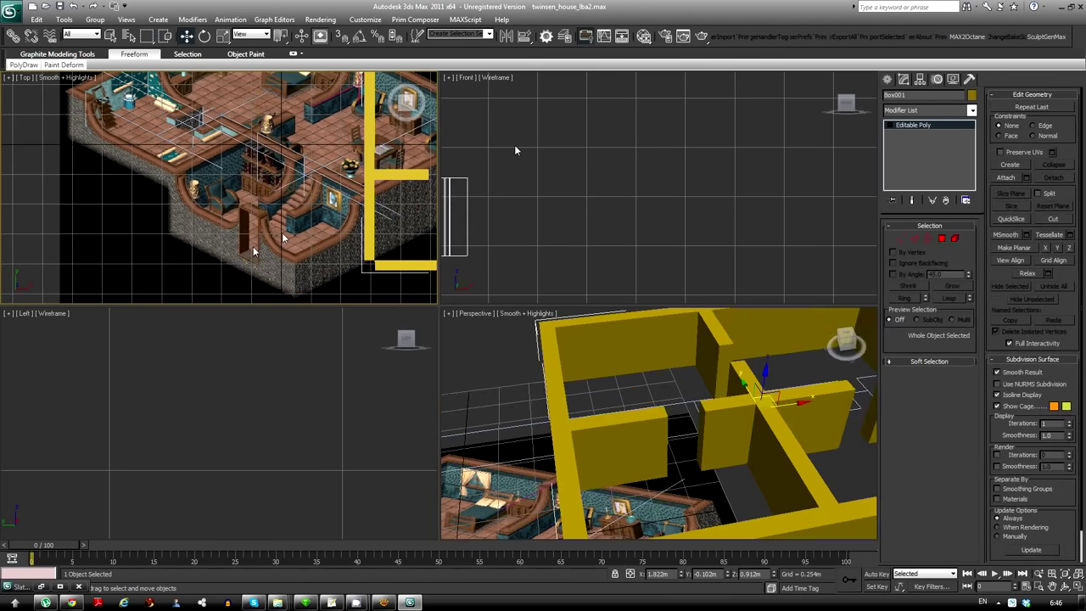
scroll(229, 263, up, 3)
scroll(250, 270, up, 2)
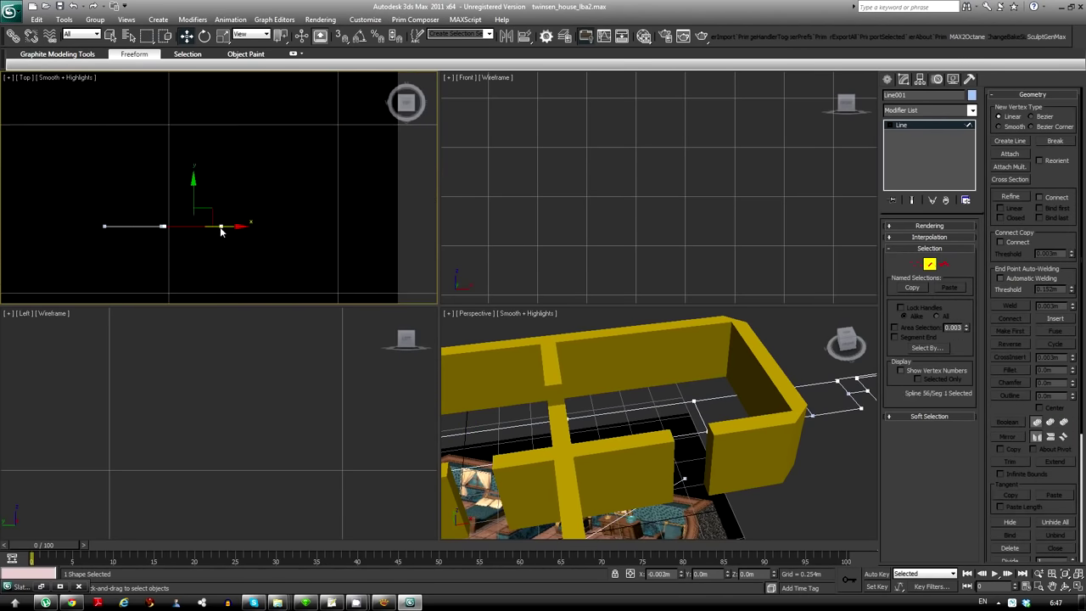
key(ctrl+z)
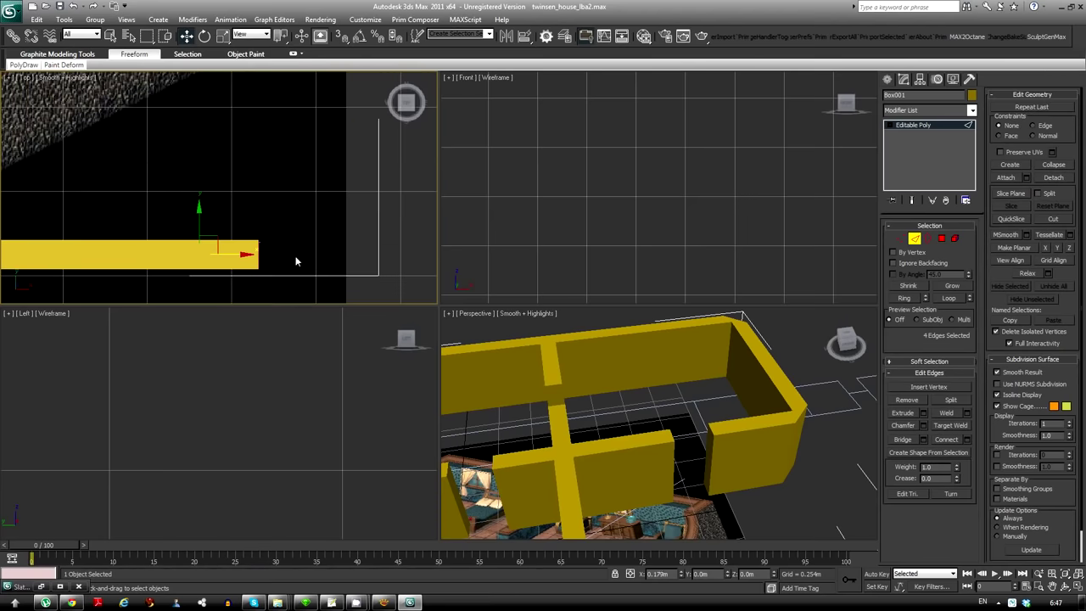
Select the Box001 vertices at the outer wall's corner end
scroll(274, 228, down, 2)
key(1)
alt+middle_drag(594, 399, 634, 414)
scroll(107, 167, up, 3)
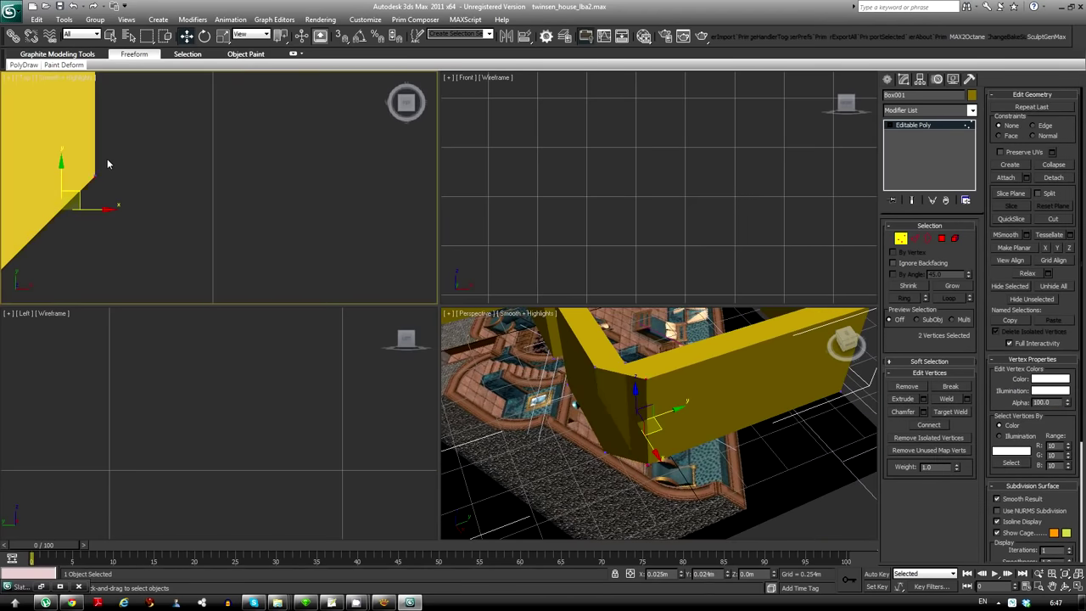
scroll(222, 203, down, 3)
drag(228, 175, 182, 211)
mouse_move(586, 458)
alt+middle_down()
mouse_move(527, 501)
mouse_move(560, 475)
alt+middle_up()
scroll(223, 189, down, 2)
Select the corner edges, then pick the vertical edge at the wall corner
key(2)
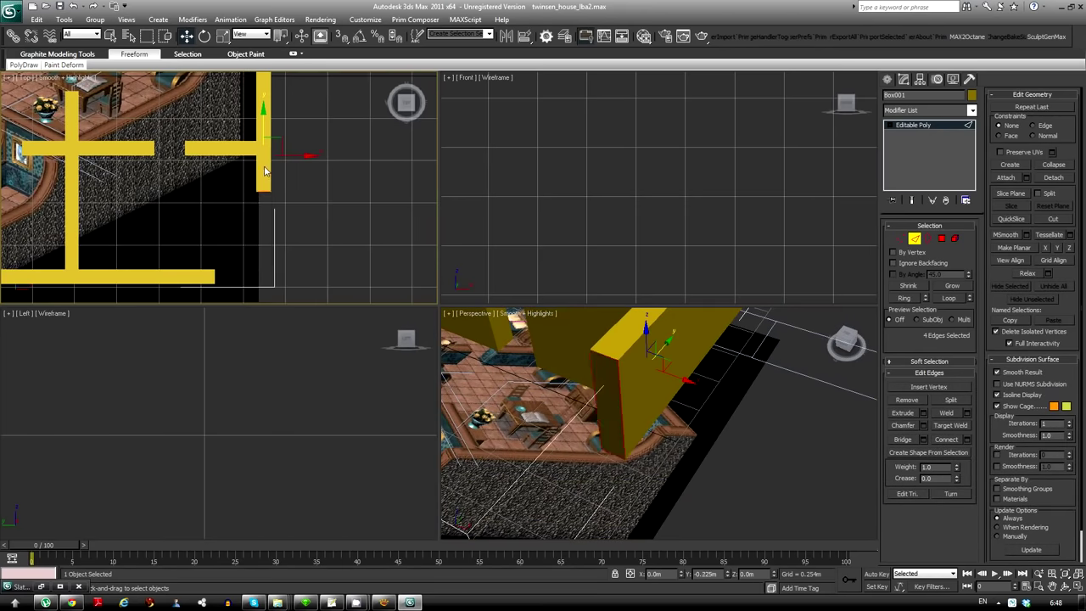
scroll(264, 241, up, 2)
ctrl+drag(149, 187, 213, 200)
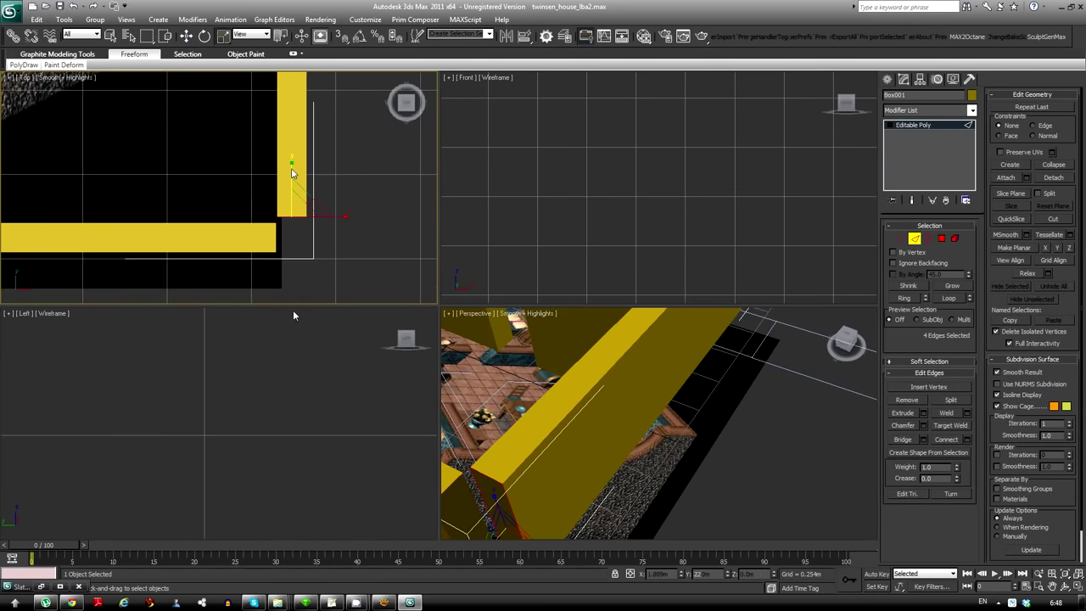
scroll(301, 226, up, 2)
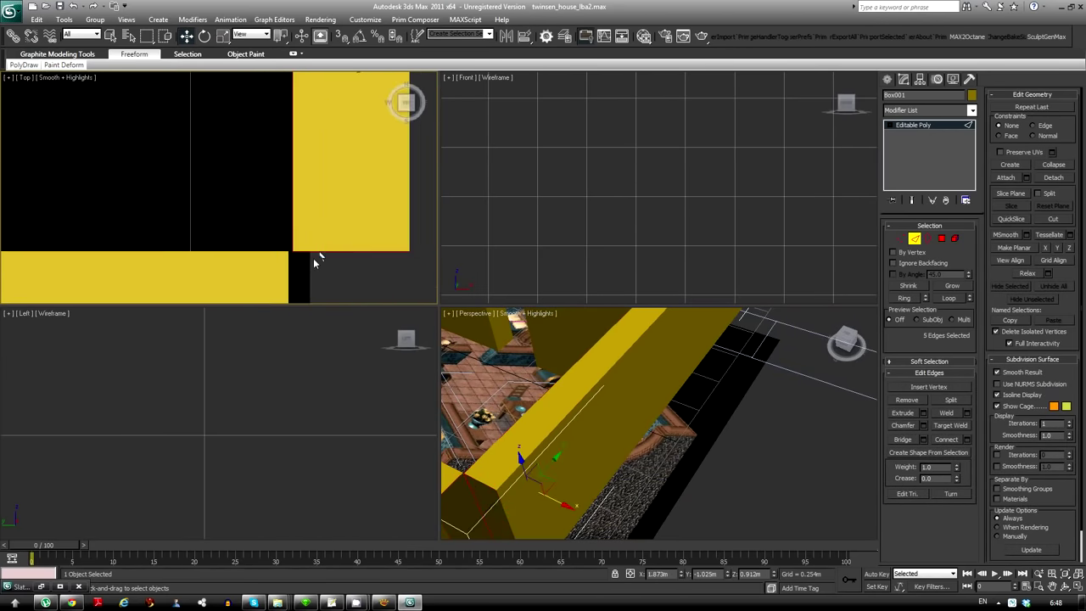
click(313, 258)
alt+middle_drag(561, 424, 611, 447)
scroll(611, 447, down, 2)
click(612, 428)
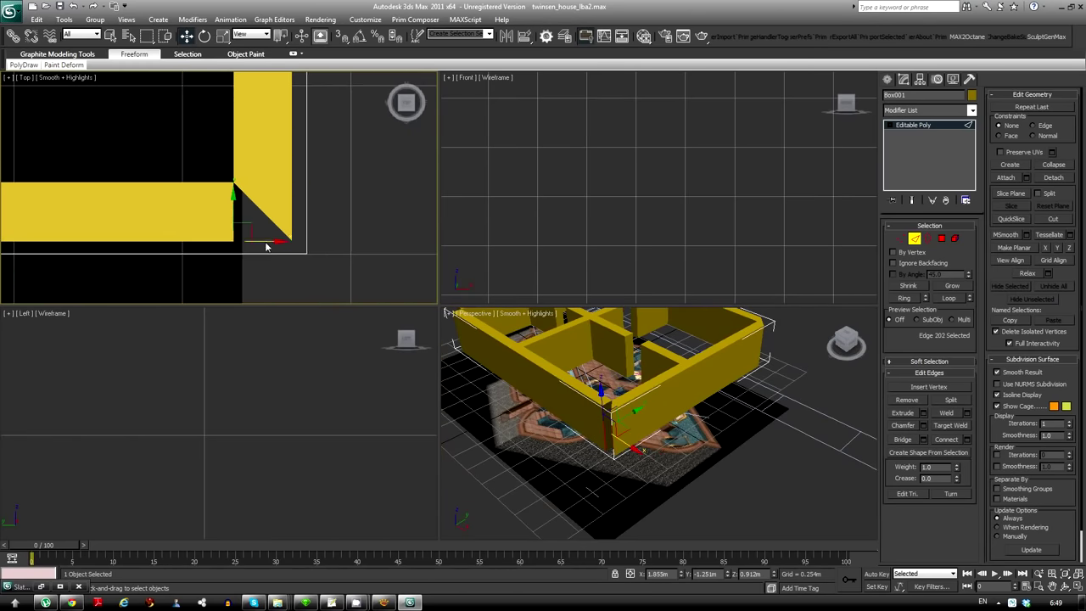
Select vertices at a wall corner, then several wall polygons, on the Editable Poly walls
key(4)
mouse_move(645, 442)
alt+middle_down()
mouse_move(680, 403)
mouse_move(611, 490)
alt+middle_up()
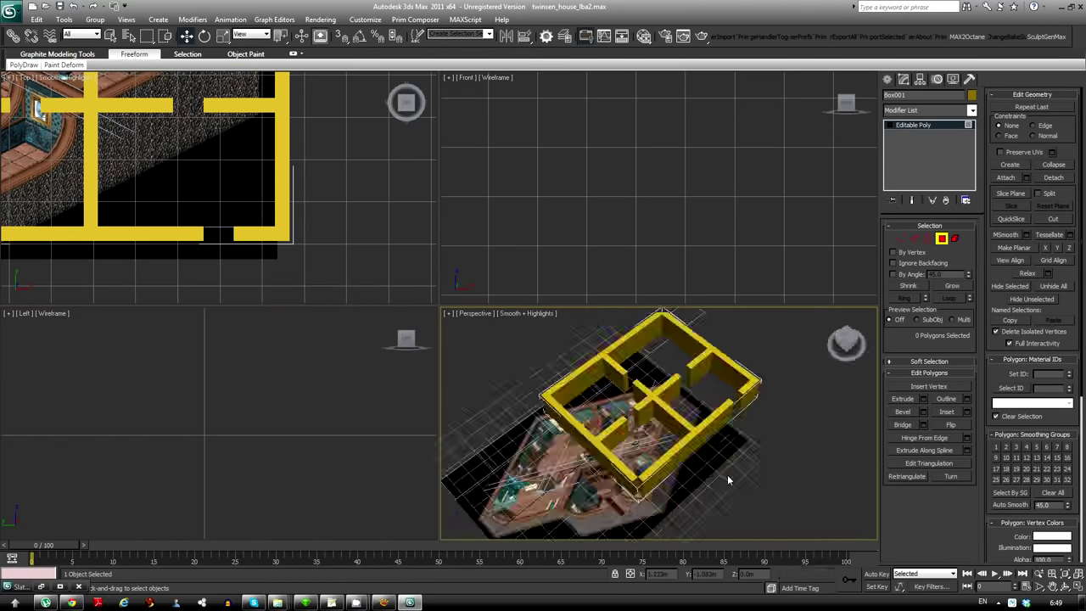
key(1)
key(z)
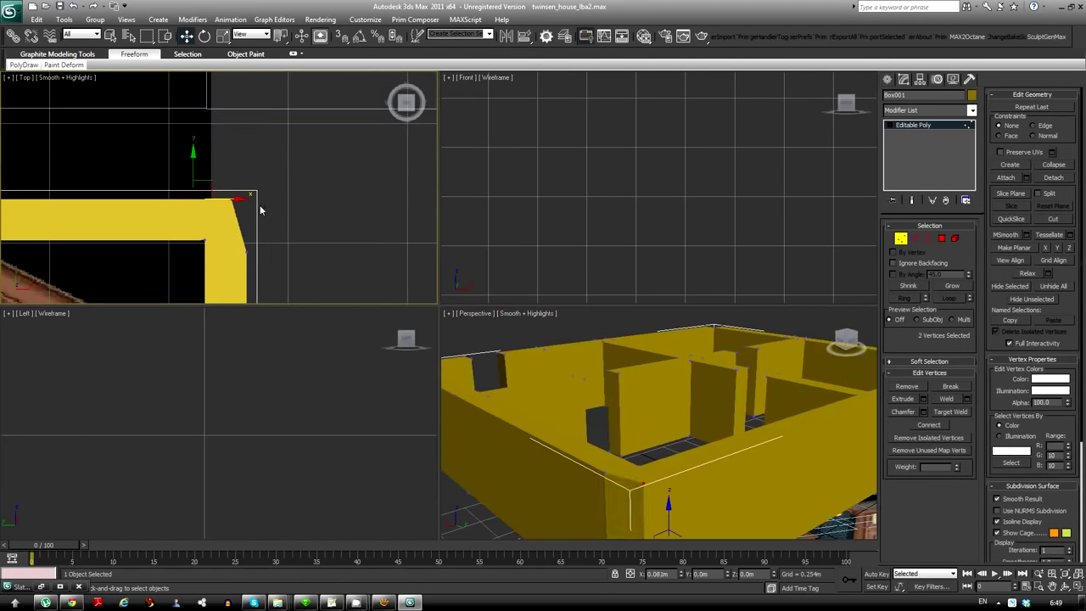
click(243, 194)
scroll(280, 168, down, 5)
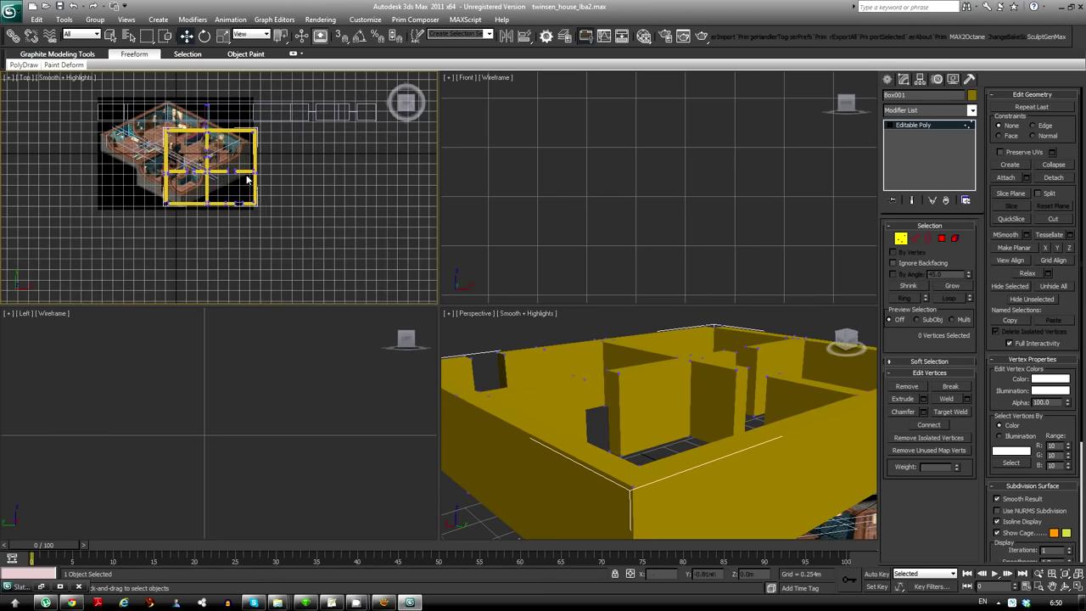
scroll(681, 434, up, 3)
key(4)
click(762, 376)
ctrl+click(849, 508)
scroll(164, 227, up, 3)
scroll(164, 227, up, 4)
click(331, 229)
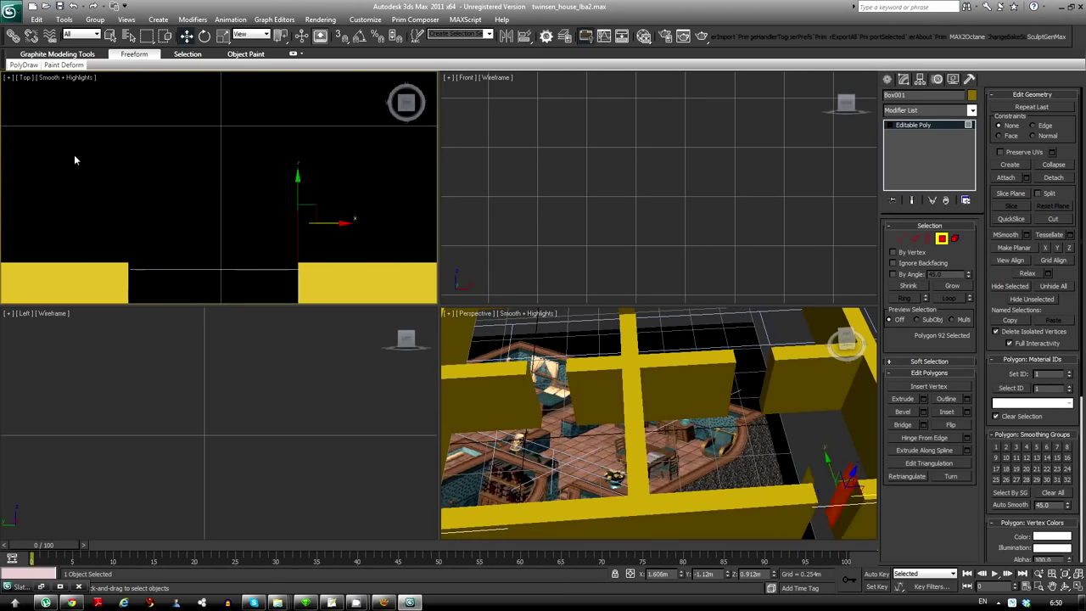
middle_drag(255, 185, 237, 113)
Select the two corner vertices in the Top view and move them so the corner lines up
key(1)
alt+middle_drag(662, 424, 704, 407)
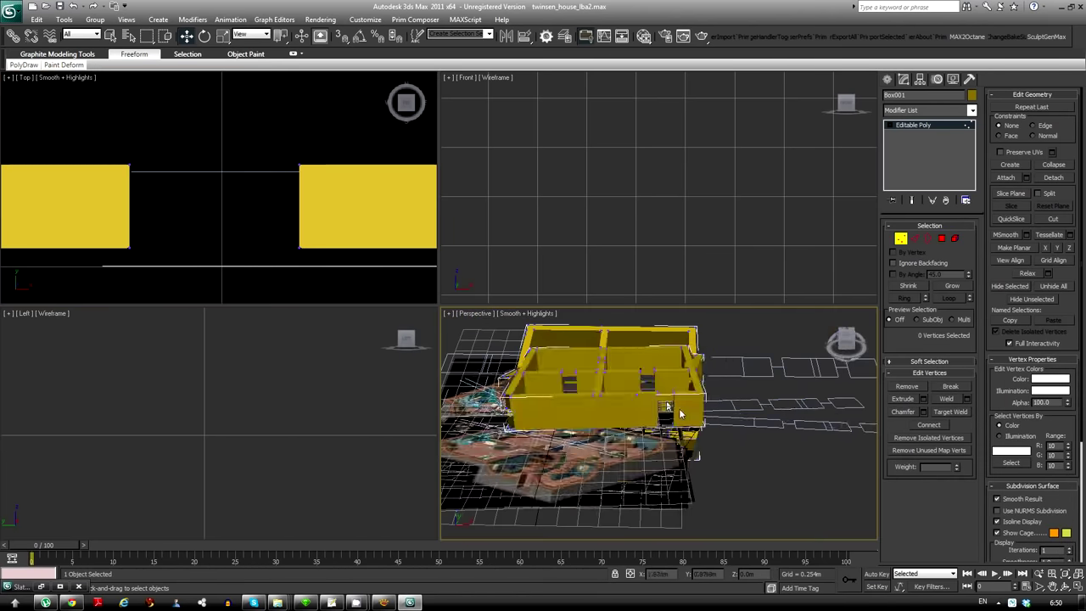
middle_drag(179, 235, 237, 254)
scroll(247, 125, down, 3)
scroll(266, 162, down, 3)
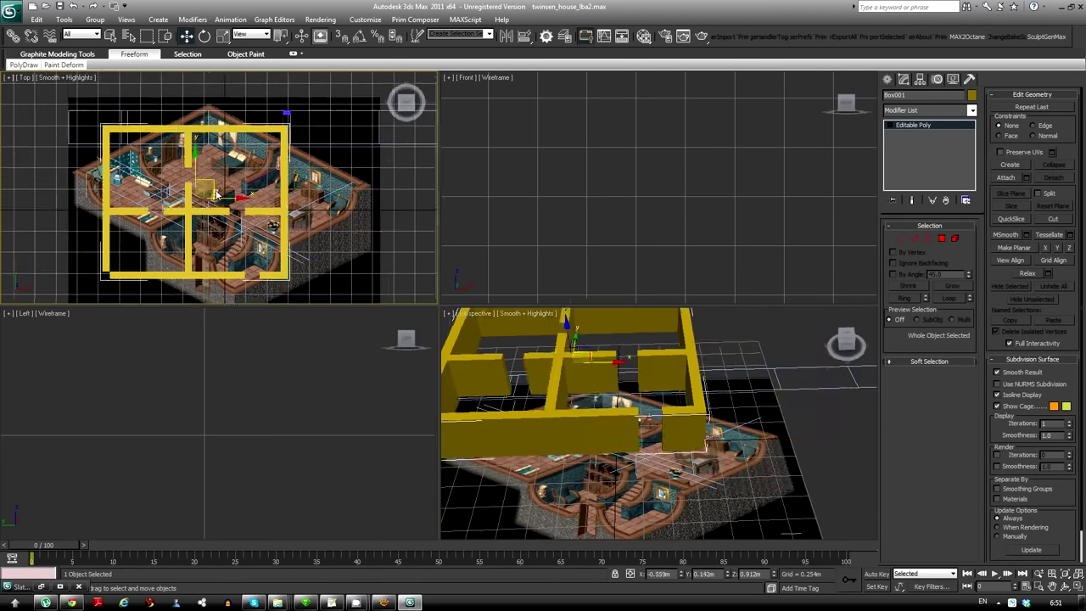
scroll(242, 223, up, 5)
click(242, 222)
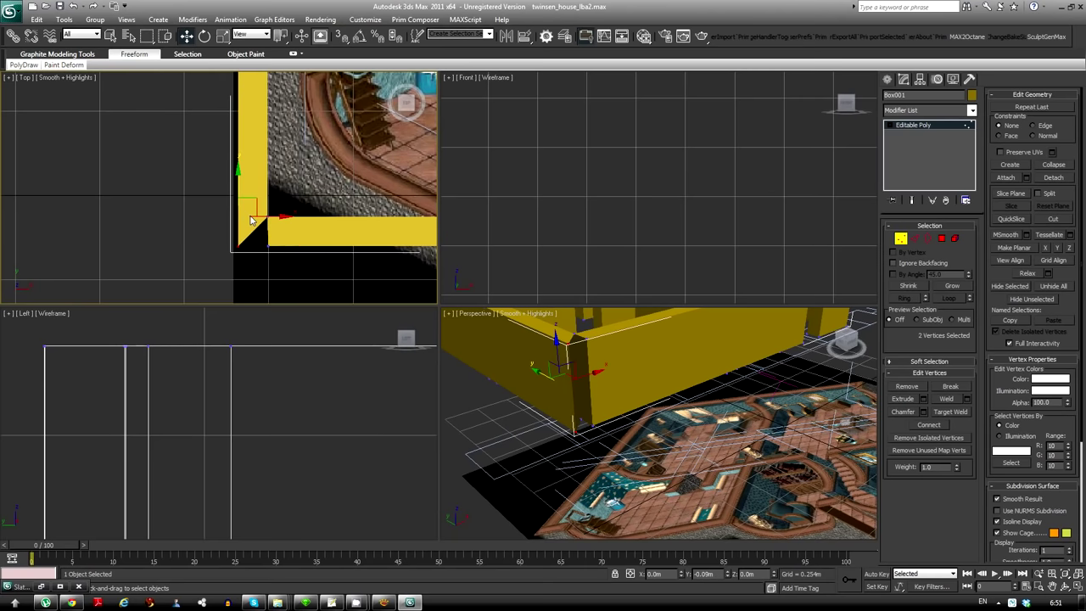
scroll(215, 234, down, 3)
scroll(212, 229, down, 2)
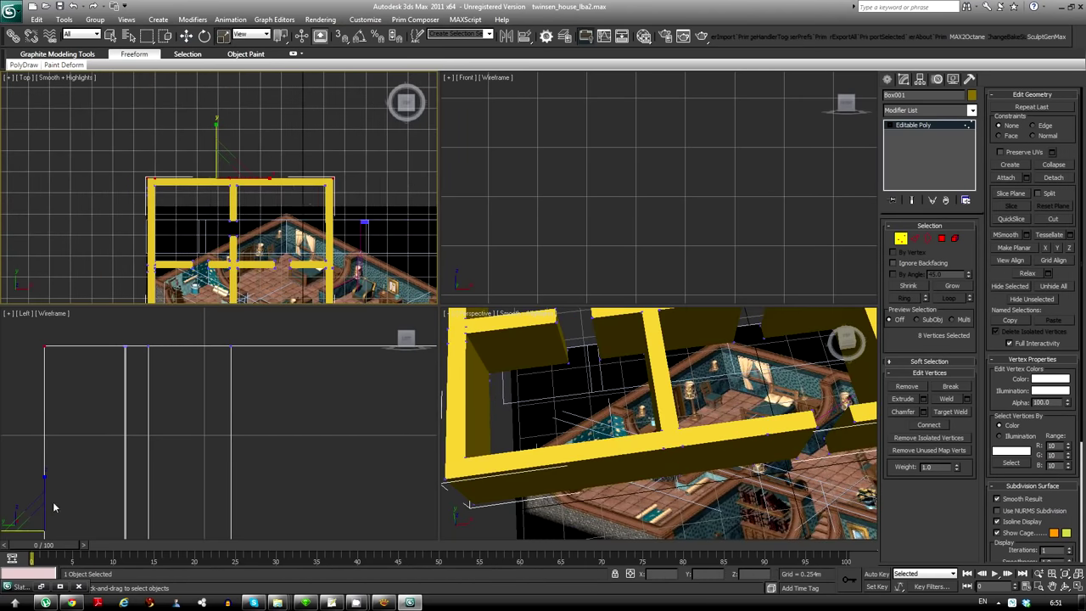
scroll(265, 188, down, 3)
scroll(360, 198, up, 3)
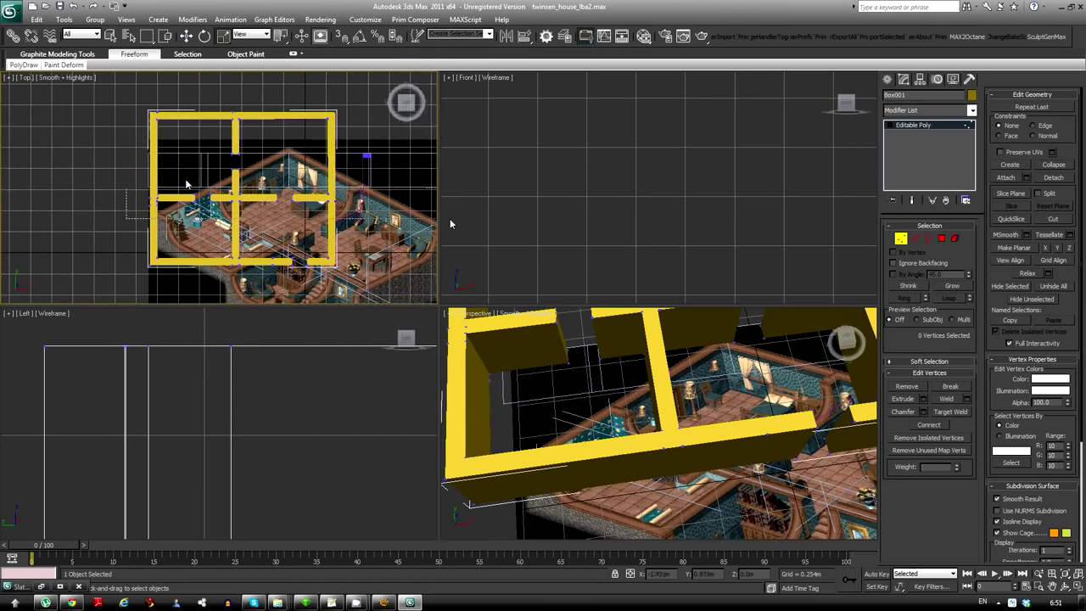
scroll(255, 200, up, 3)
key(w)
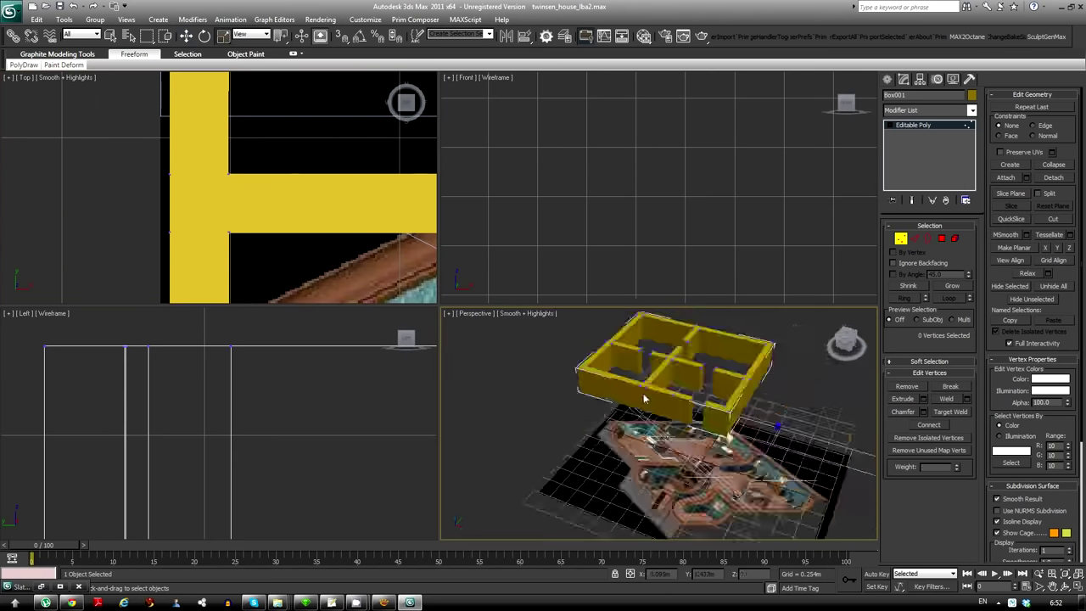
scroll(398, 208, down, 4)
click(424, 276)
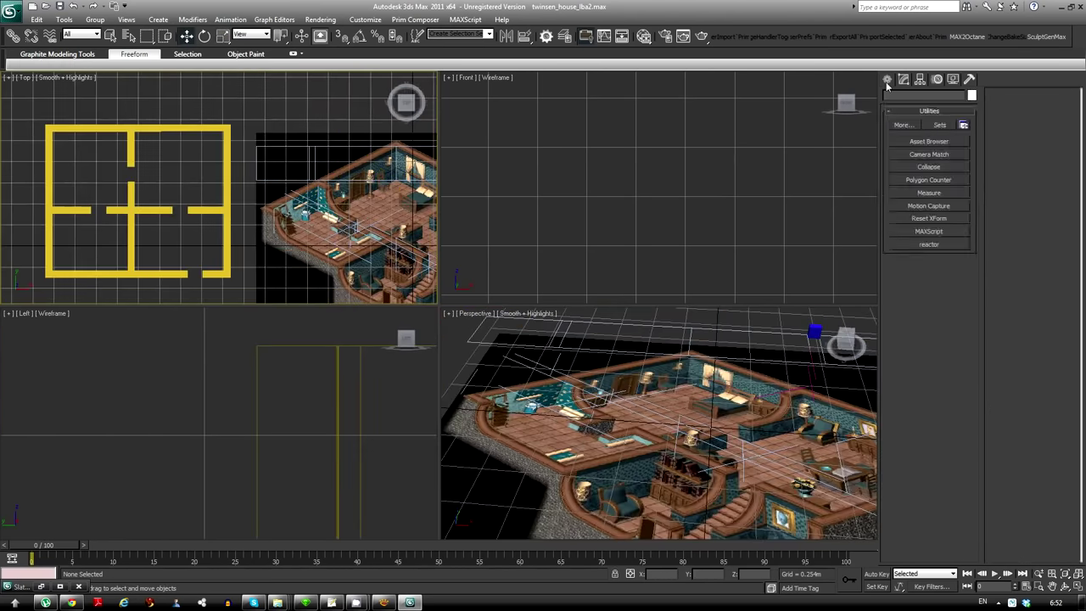
Deselect the walls and select the Line002 guide shape over the staircase
click(346, 572)
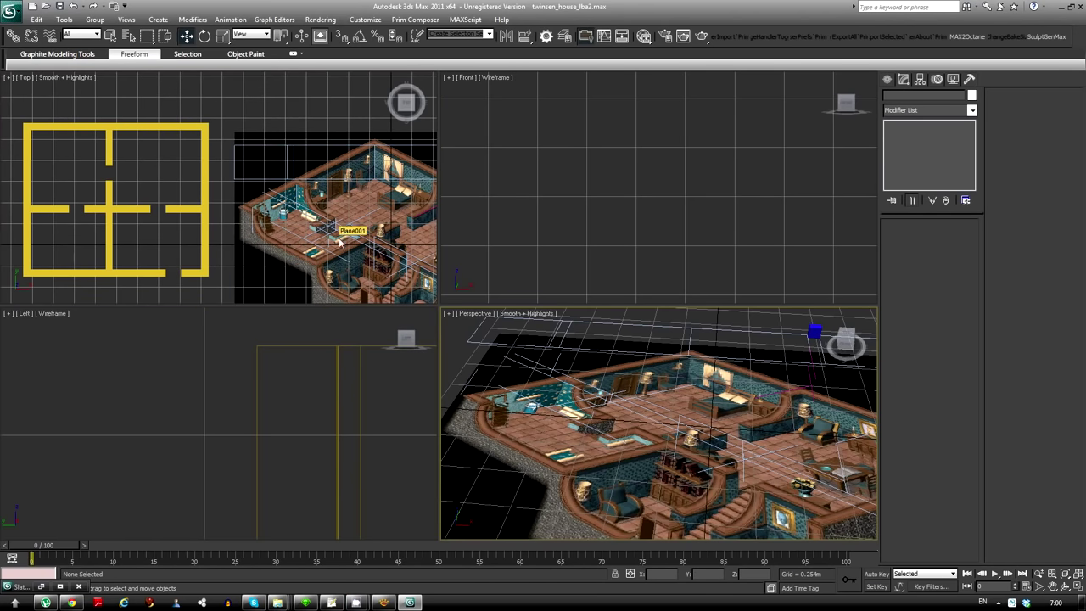
scroll(205, 203, up, 5)
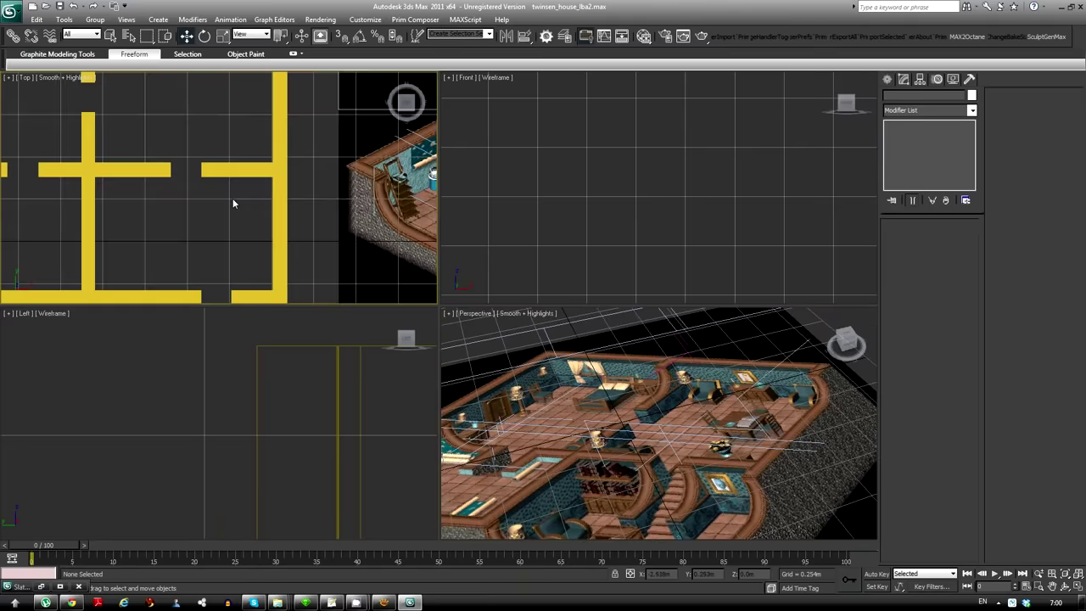
click(177, 200)
middle_drag(176, 200, 382, 145)
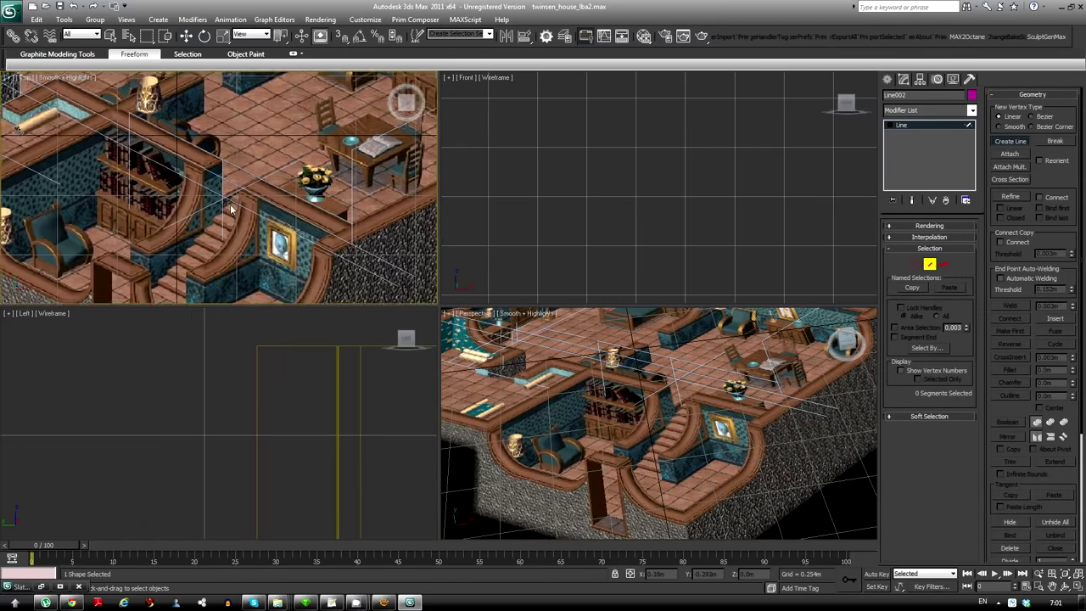
Rotate two Line001 segments 90° on X, move them, and extrude the wall polygons 0.296m
click(679, 365)
middle_drag(424, 102, 250, 194)
click(345, 183)
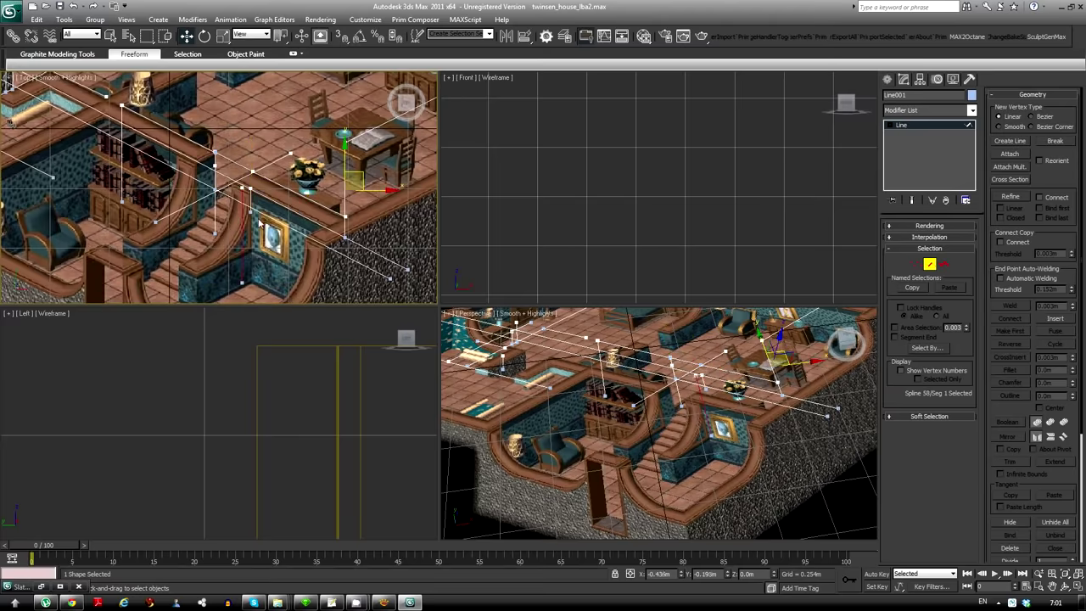
key(z)
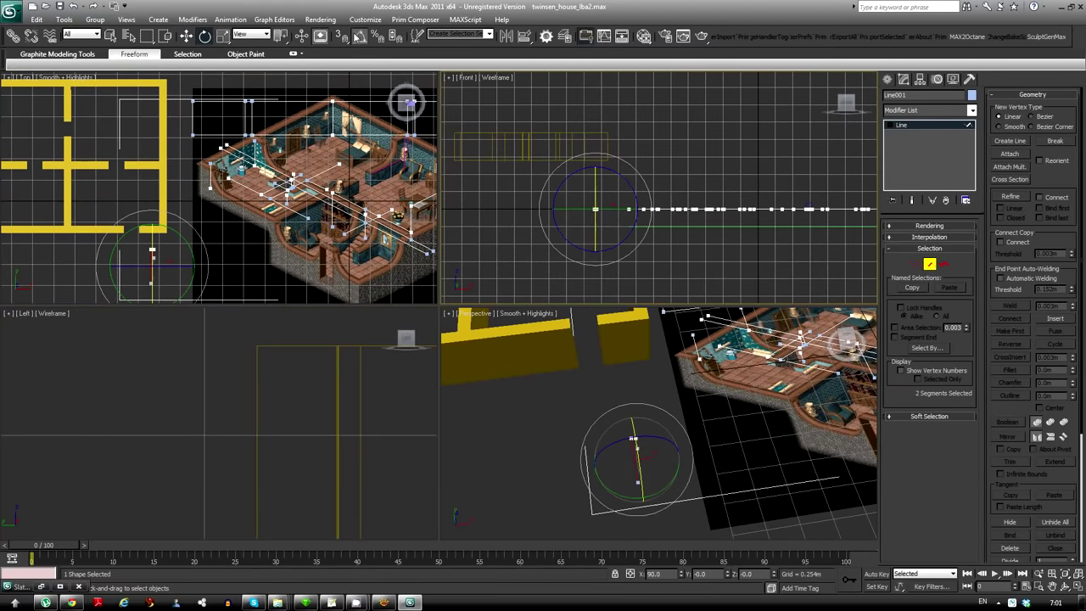
key(w)
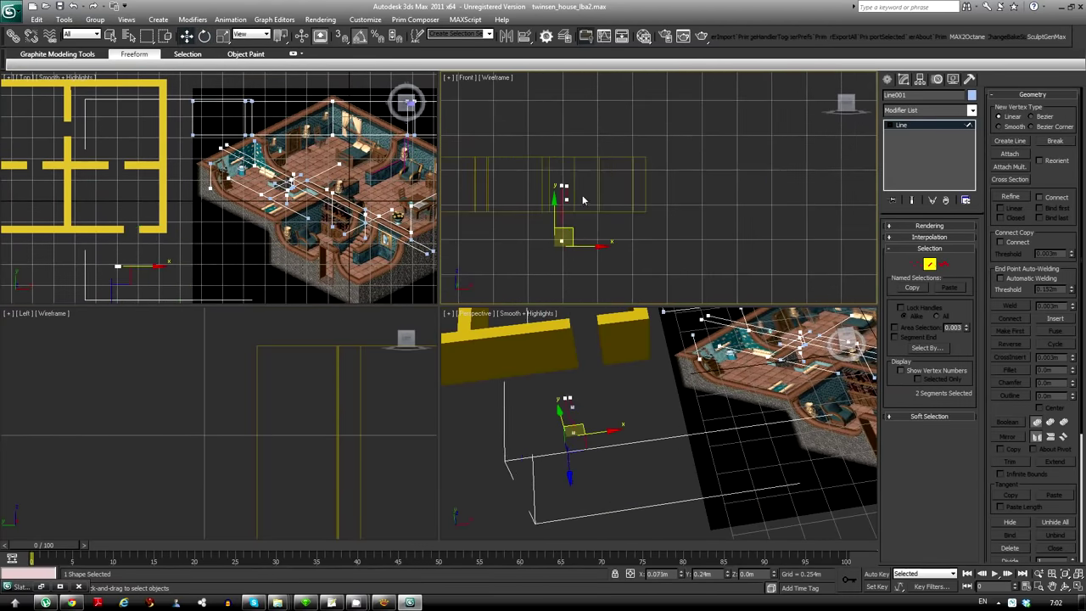
scroll(247, 130, up, 5)
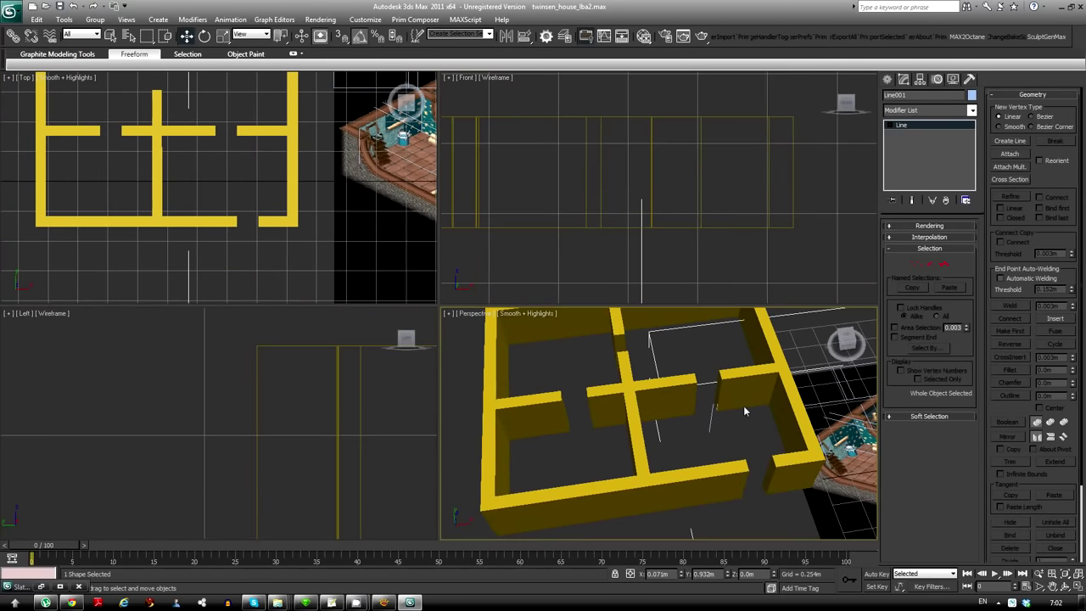
key(1)
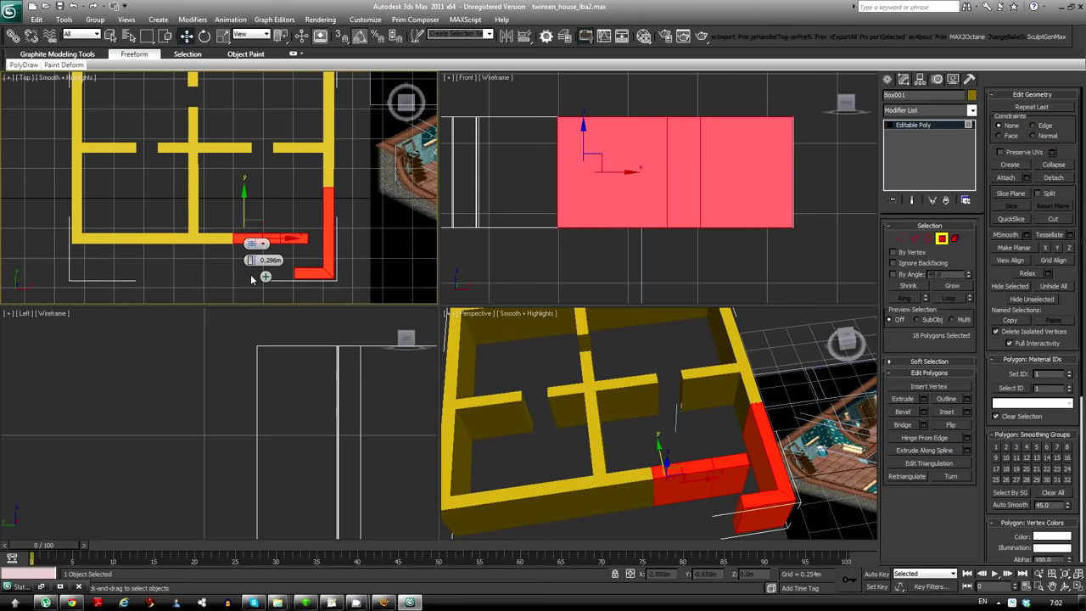
Move the red wall polygons left onto the bottom wall, then deselect and check the corner
drag(683, 166, 597, 197)
key(ctrl+z)
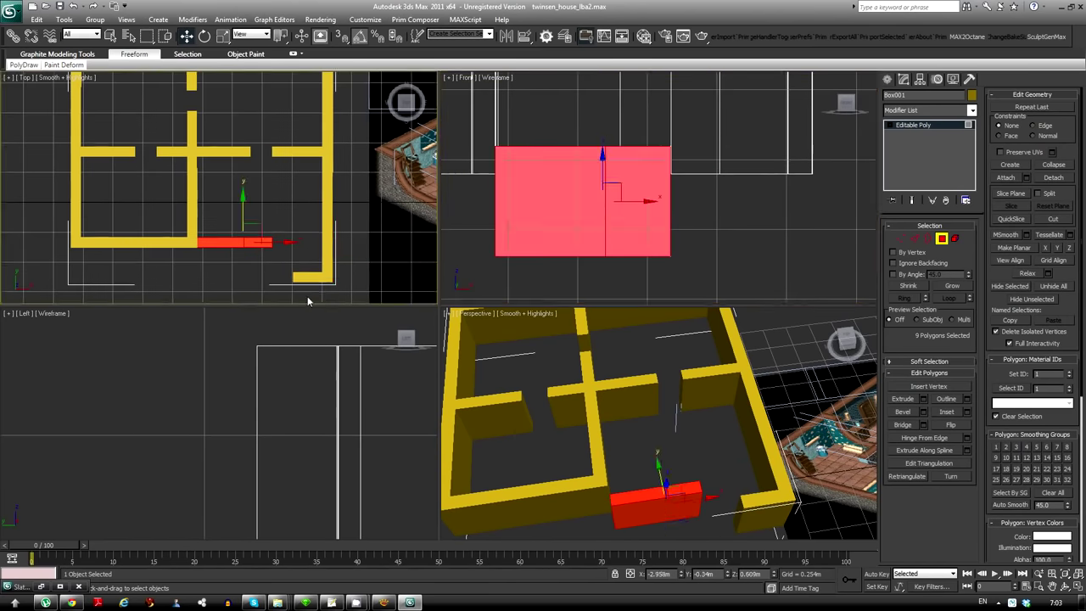
key(ctrl+z)
key(ctrl+z)
key(ctrl+z)
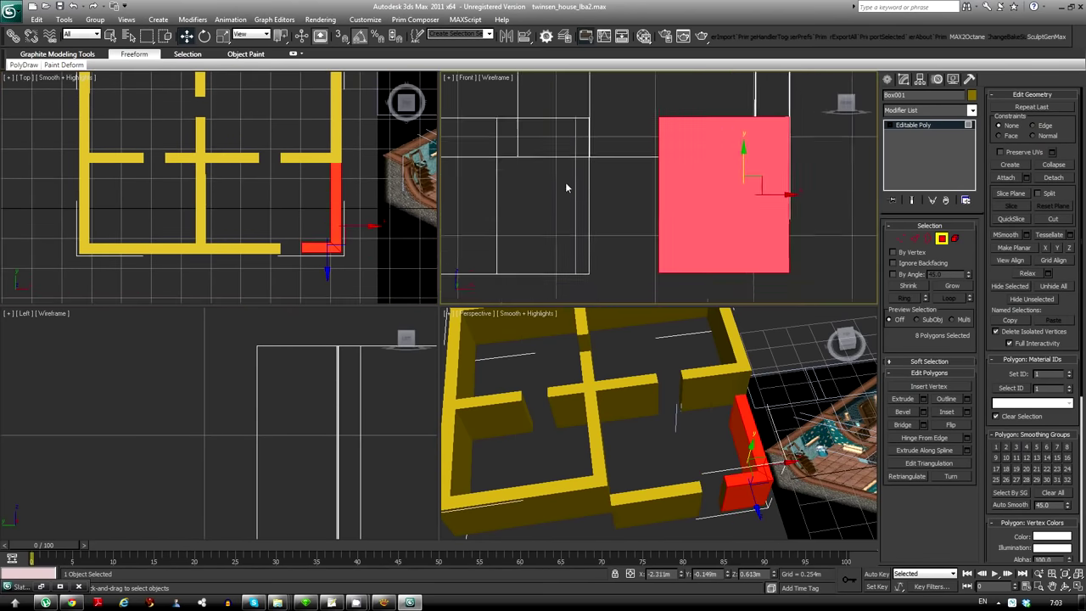
key(ctrl+y)
click(657, 516)
mouse_move(657, 515)
alt+middle_down()
mouse_move(719, 432)
mouse_move(640, 448)
alt+middle_up()
scroll(632, 452, up, 3)
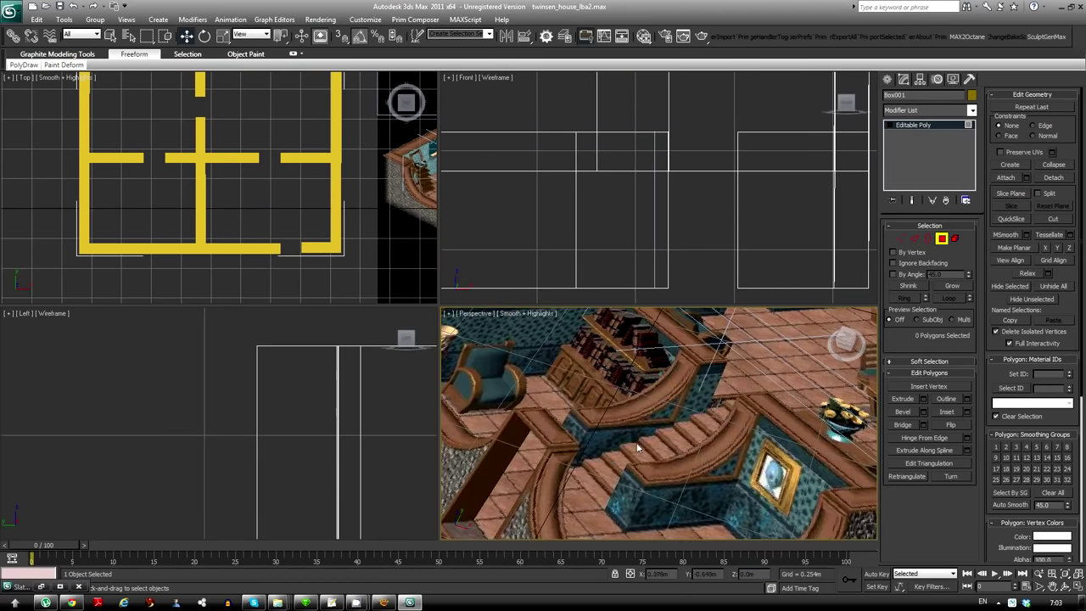
Draw a green box in the Top view for the first stair step and set its height
scroll(265, 224, down, 3)
scroll(244, 178, up, 5)
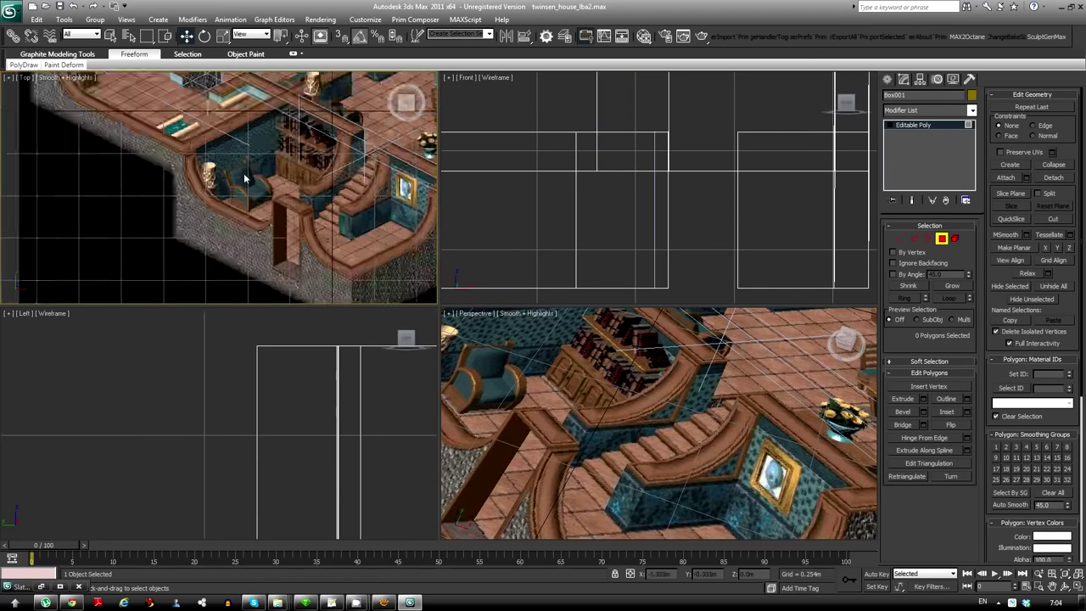
scroll(311, 219, up, 3)
scroll(312, 223, down, 2)
scroll(335, 207, down, 2)
scroll(301, 224, down, 2)
scroll(302, 224, down, 2)
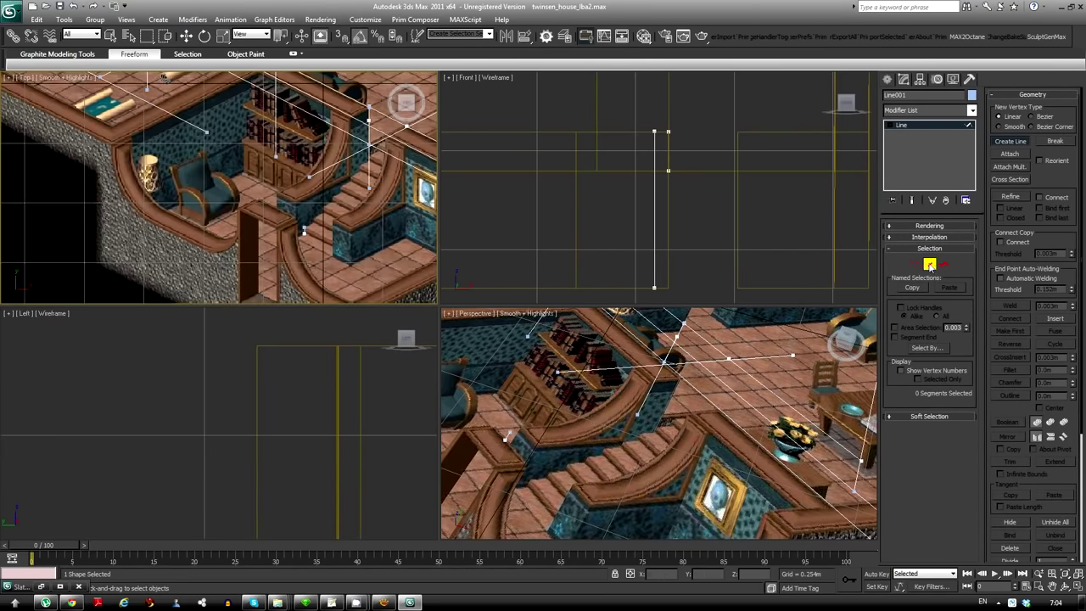
scroll(347, 265, up, 2)
scroll(272, 213, up, 2)
scroll(181, 195, up, 2)
drag(186, 193, 373, 204)
click(903, 79)
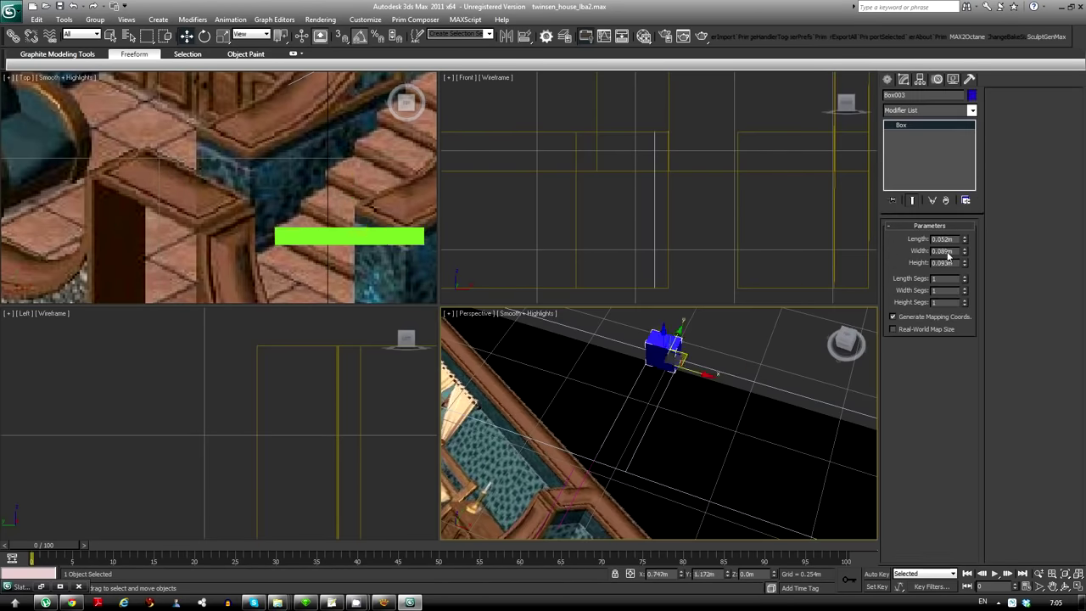
key(z)
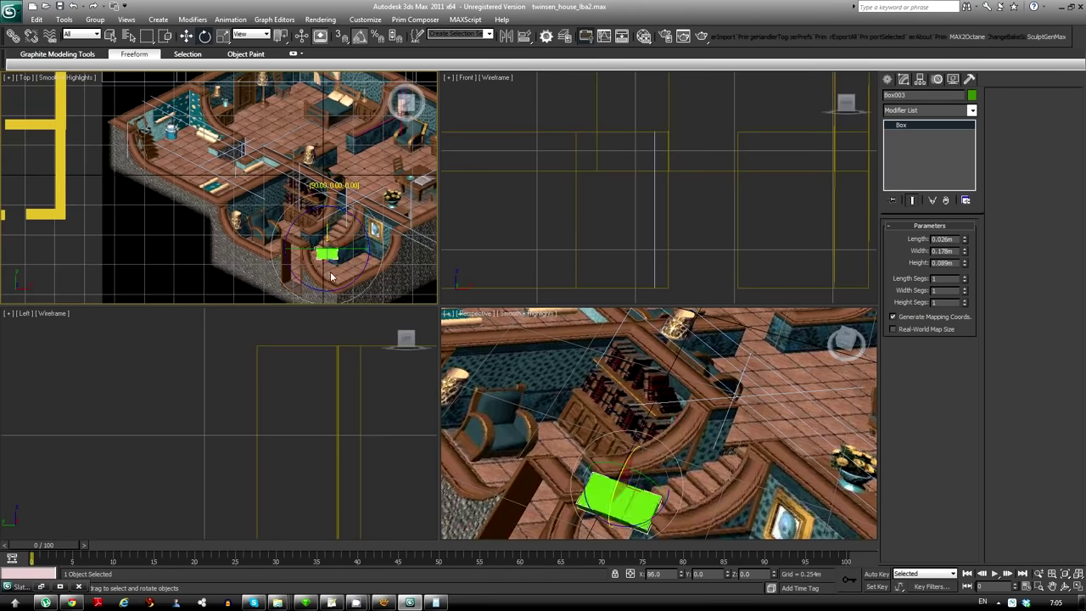
Clone the step box into a flight of stair steps
scroll(153, 221, up, 3)
scroll(153, 221, up, 3)
drag(111, 199, 153, 238)
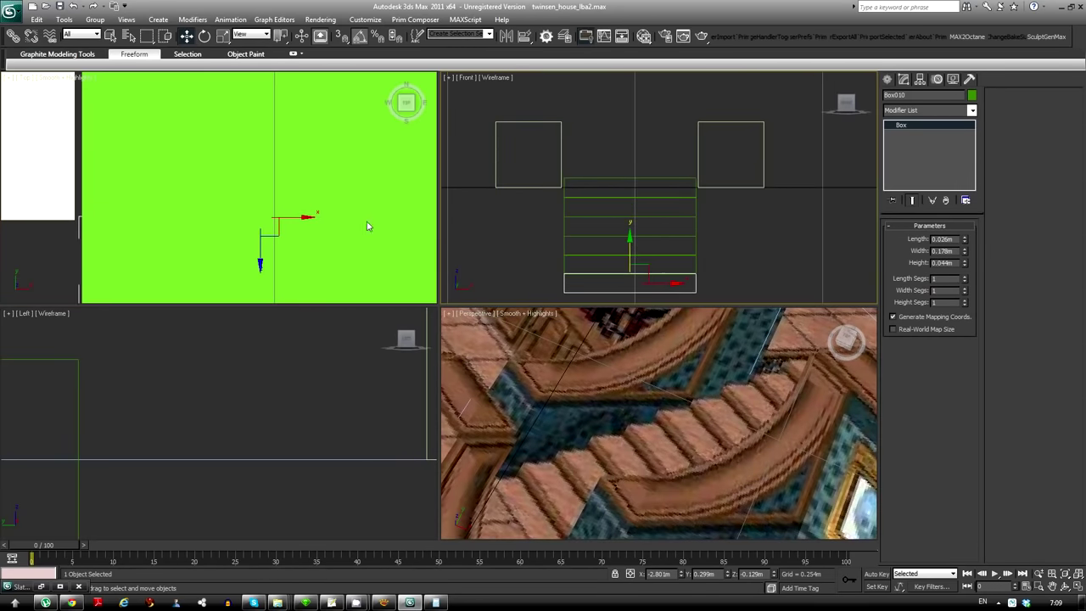
key(Return)
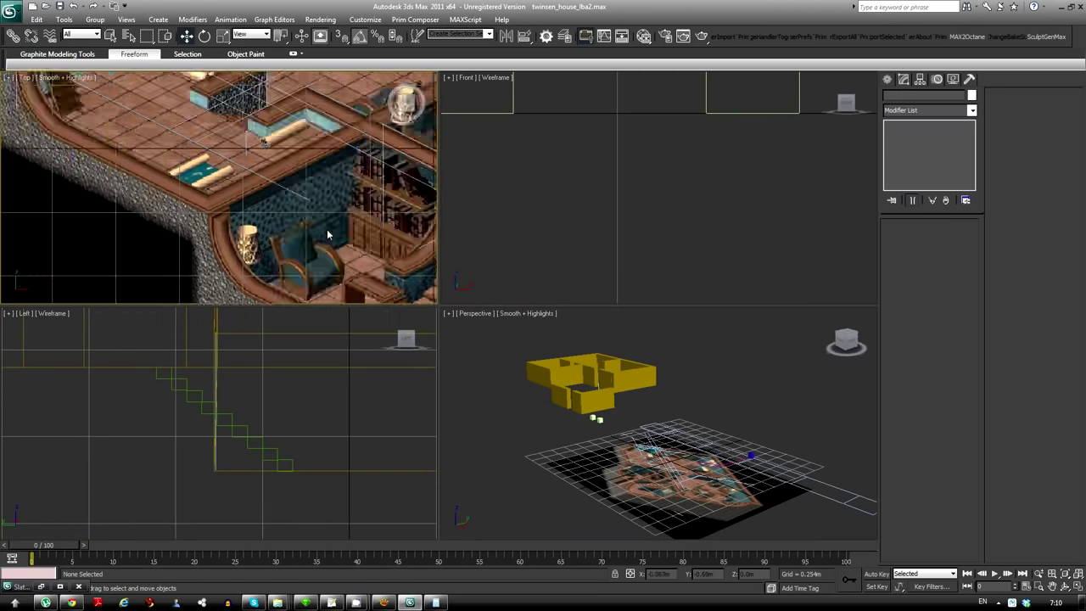
Move the six green step boxes up into the stairwell inside the yellow walls
scroll(584, 415, up, 3)
scroll(615, 421, up, 5)
scroll(675, 454, up, 2)
mouse_move(170, 232)
middle_down()
mouse_move(236, 207)
mouse_move(161, 212)
middle_up()
scroll(170, 208, up, 4)
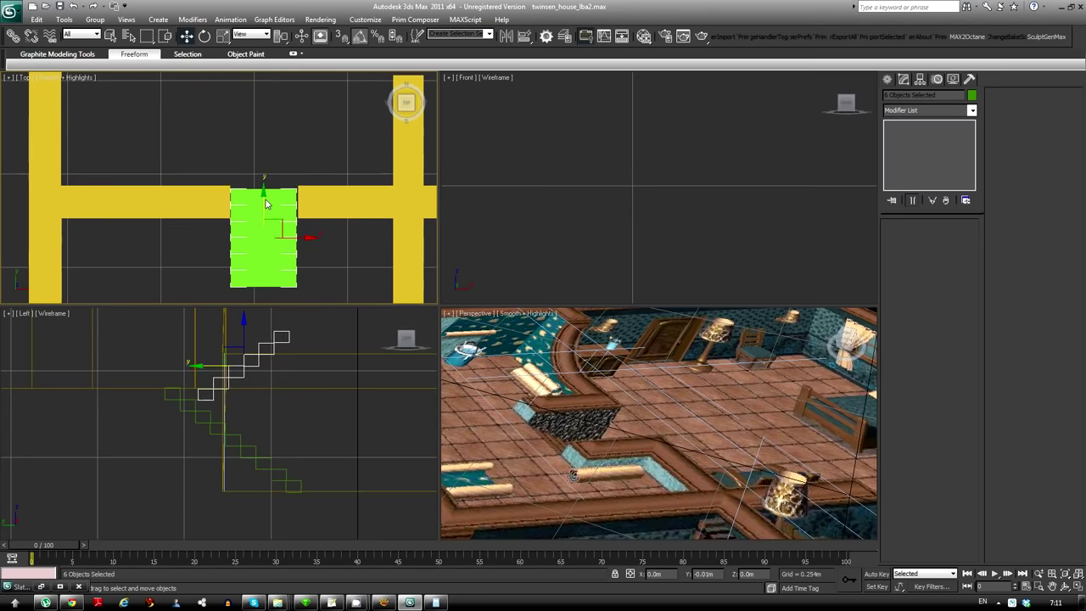
key(z)
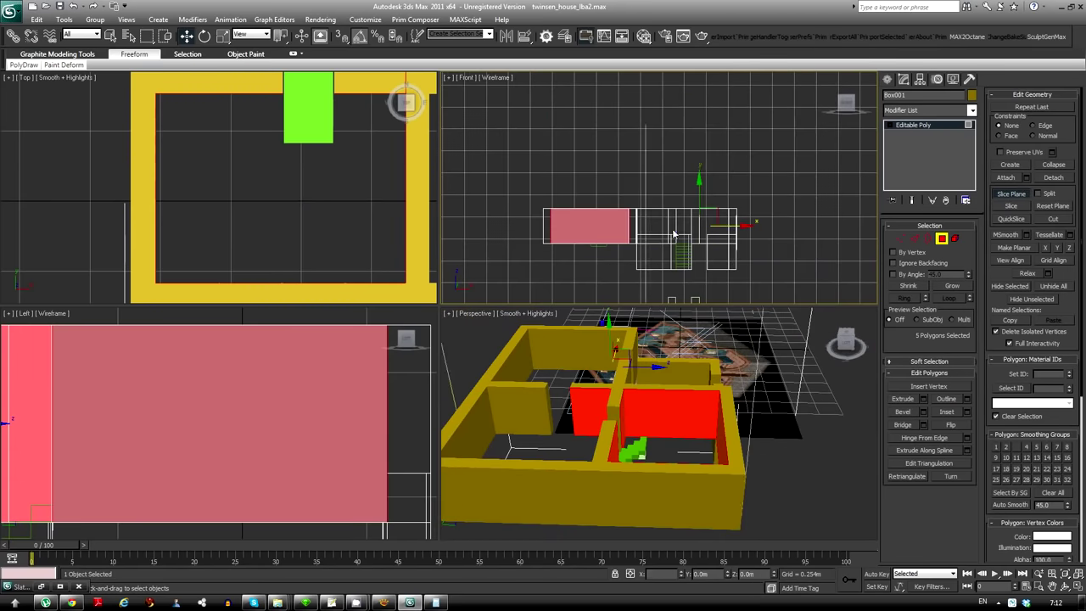
Turn Slice Plane on and back off, then clear the polygon selection
key(w)
scroll(242, 191, down, 3)
scroll(246, 167, up, 5)
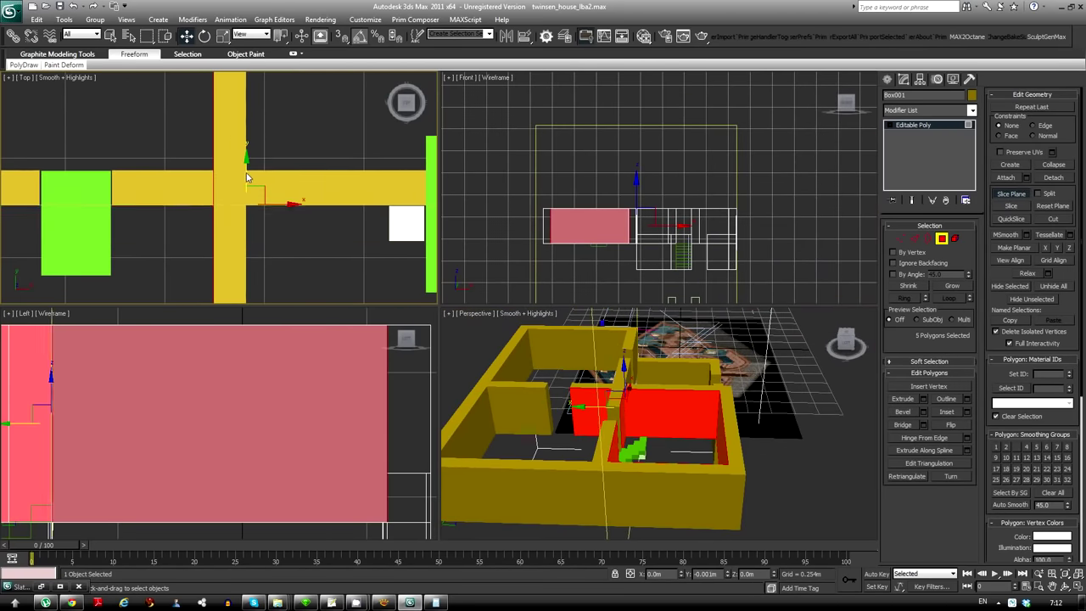
click(1011, 194)
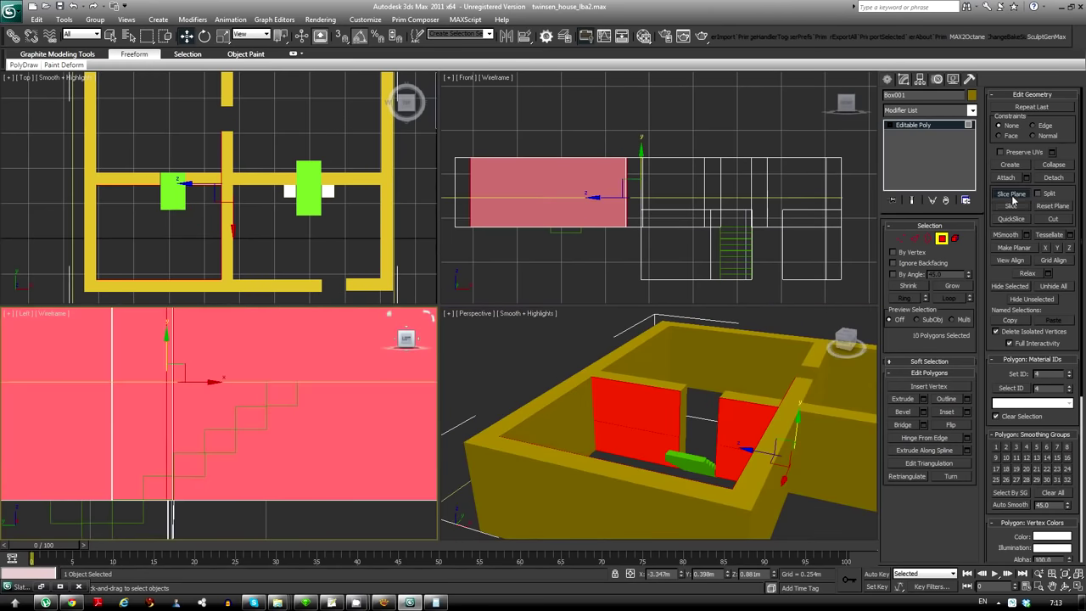
click(1011, 193)
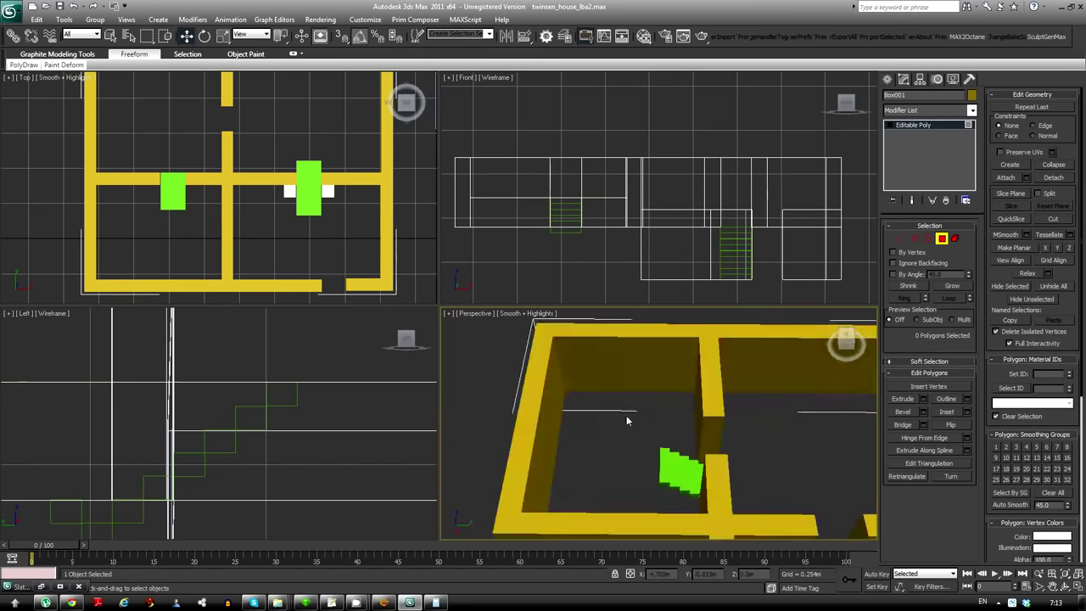
scroll(626, 415, down, 3)
mouse_move(627, 415)
alt+middle_down()
mouse_move(766, 463)
mouse_move(678, 401)
alt+middle_up()
Select the wall vertices around the green stair block, then deselect the wall object
scroll(766, 463, up, 5)
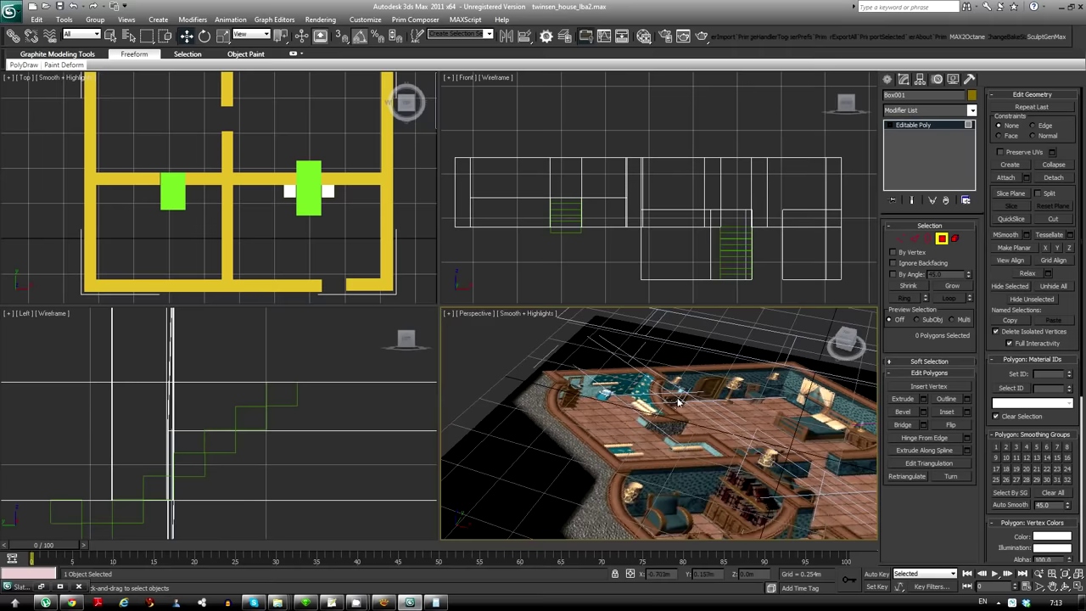
scroll(673, 409, up, 3)
scroll(297, 211, up, 5)
key(1)
drag(183, 166, 226, 232)
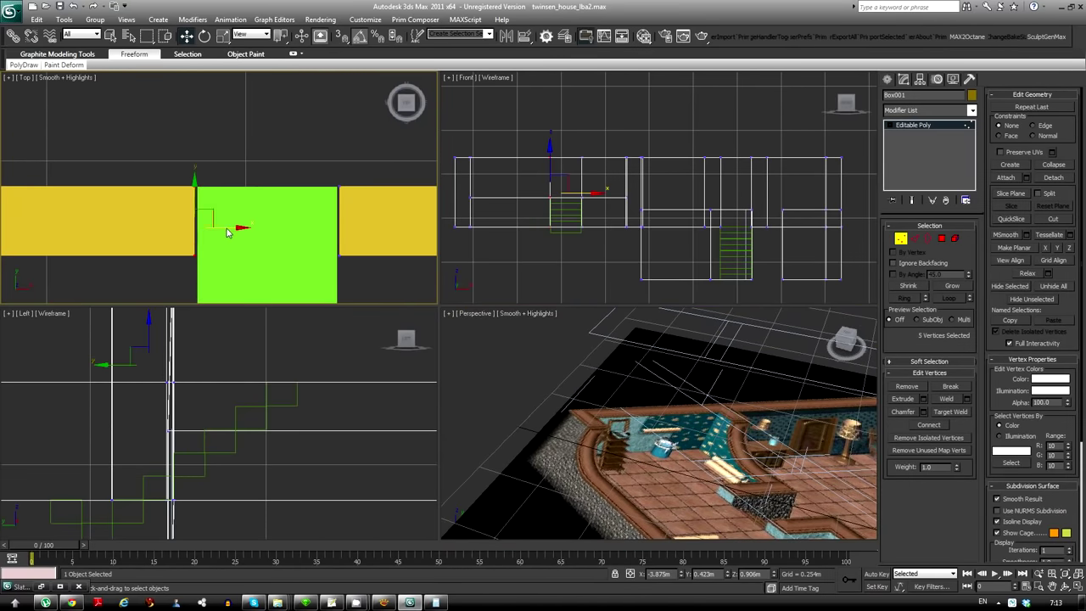
scroll(366, 235, down, 5)
key(ctrl+d)
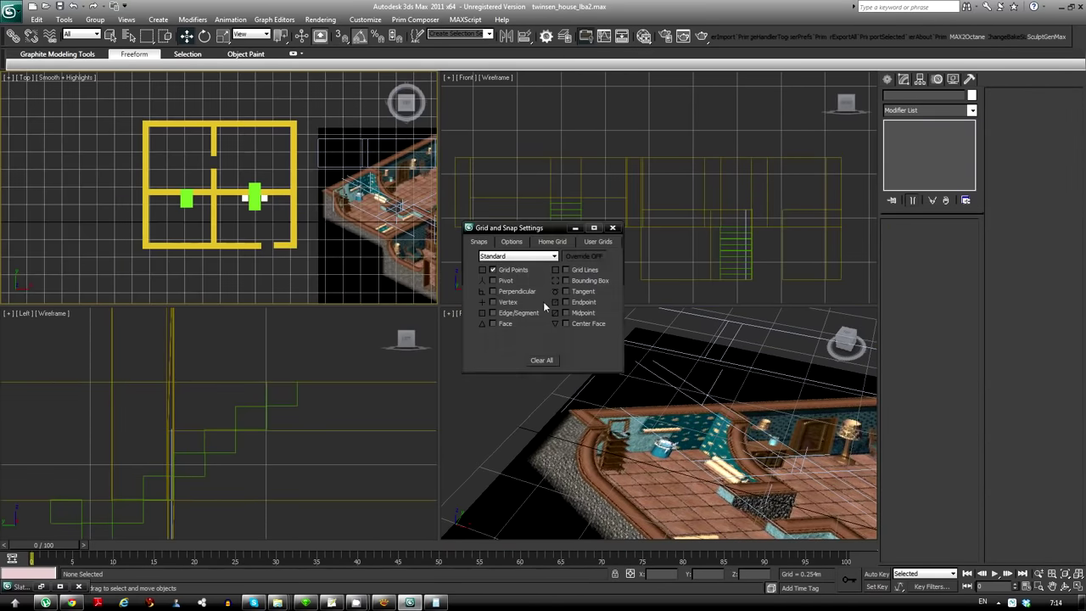
Set the Home Grid spacing to 0.089m in Grid and Snap Settings
click(512, 241)
key(alt+Tab)
key(alt+Tab)
click(552, 241)
double_click(583, 262)
key(ctrl+v)
key(Return)
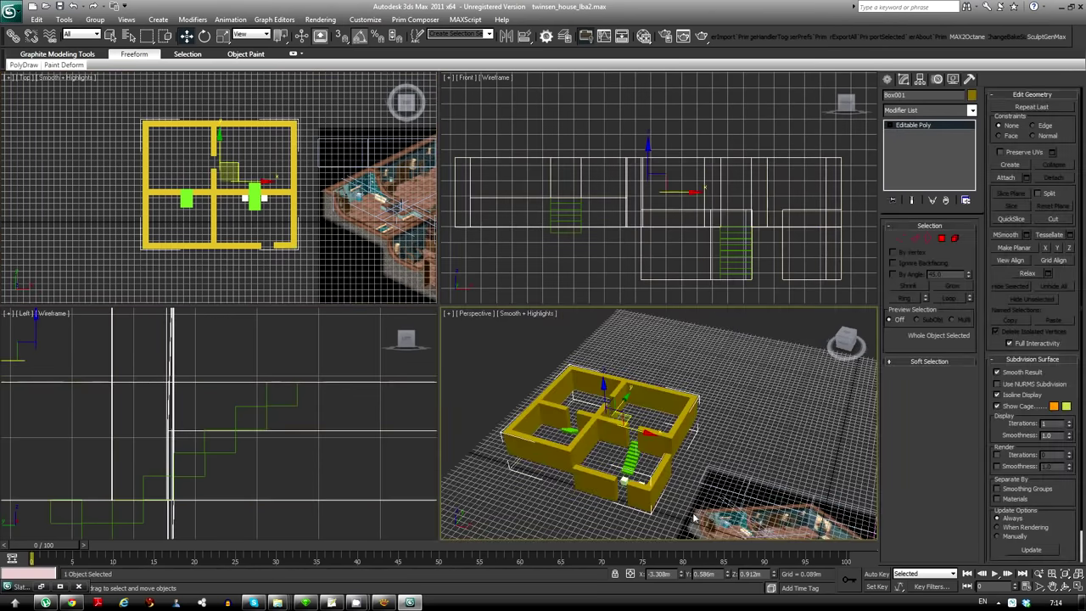
Select all objects in the Top view
click(180, 197)
scroll(180, 198, up, 3)
scroll(281, 248, down, 2)
key(ctrl+a)
scroll(285, 225, down, 1)
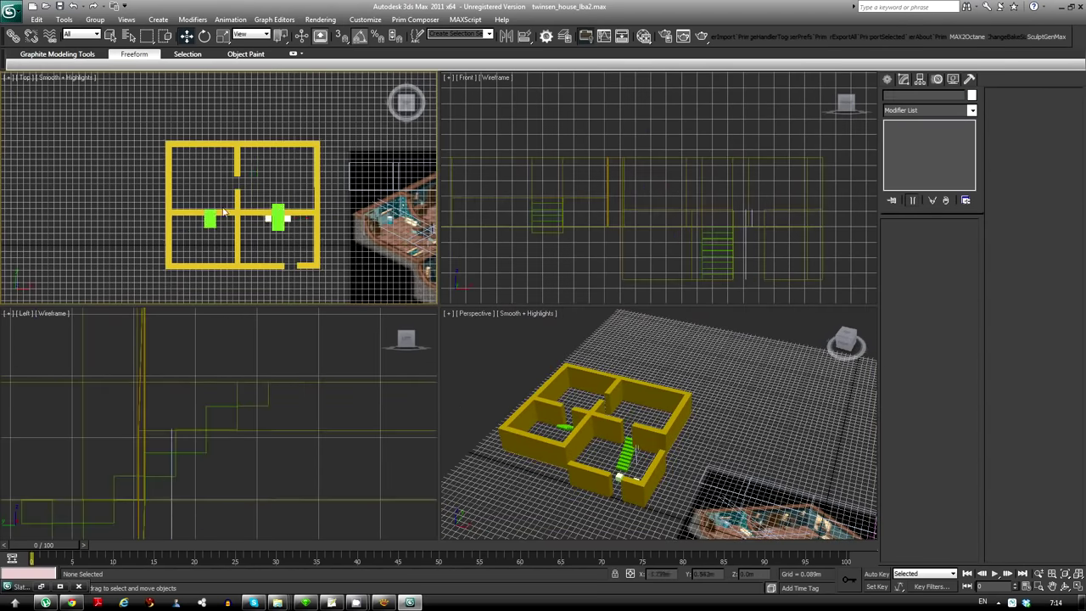
scroll(288, 233, up, 1)
scroll(297, 244, up, 2)
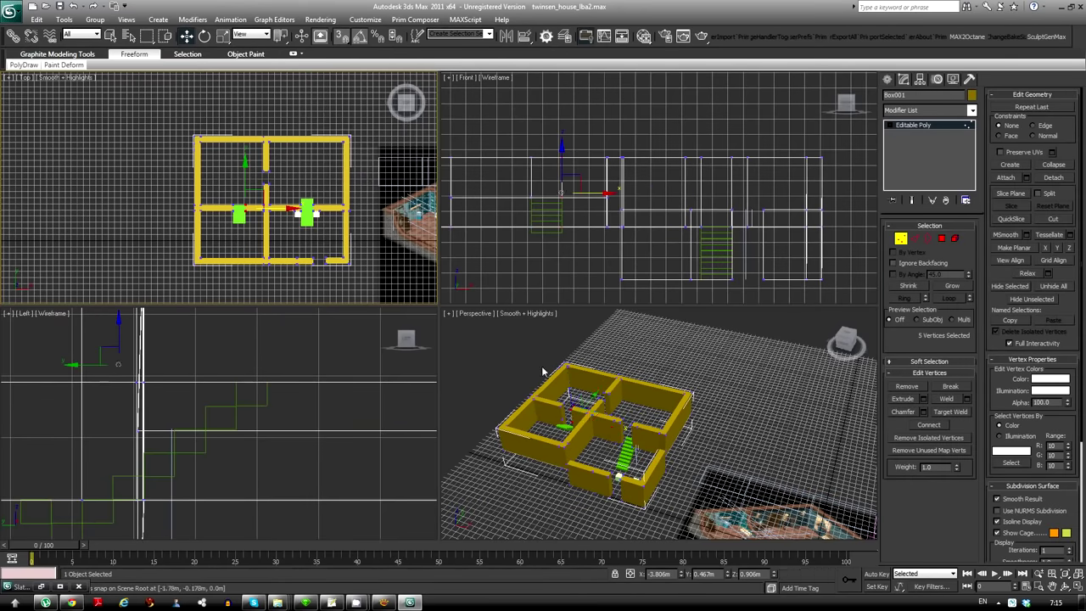
Maximize the Top view and drag the central vertical wall's vertices outward to widen it
key(alt+w)
scroll(436, 302, up, 2)
scroll(541, 258, up, 1)
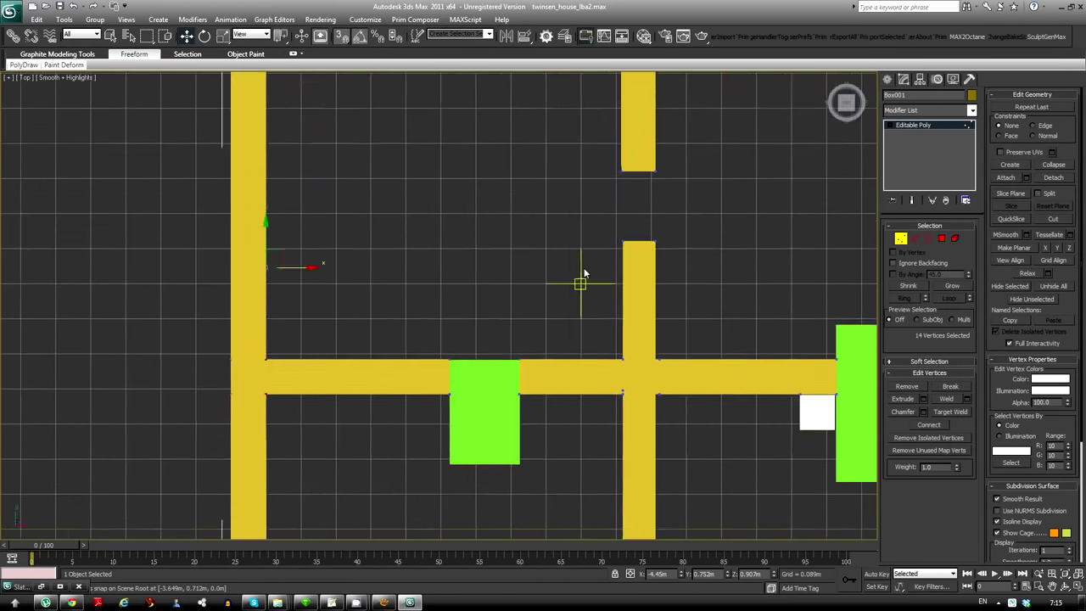
scroll(699, 308, up, 1)
drag(727, 322, 698, 322)
scroll(496, 358, down, 1)
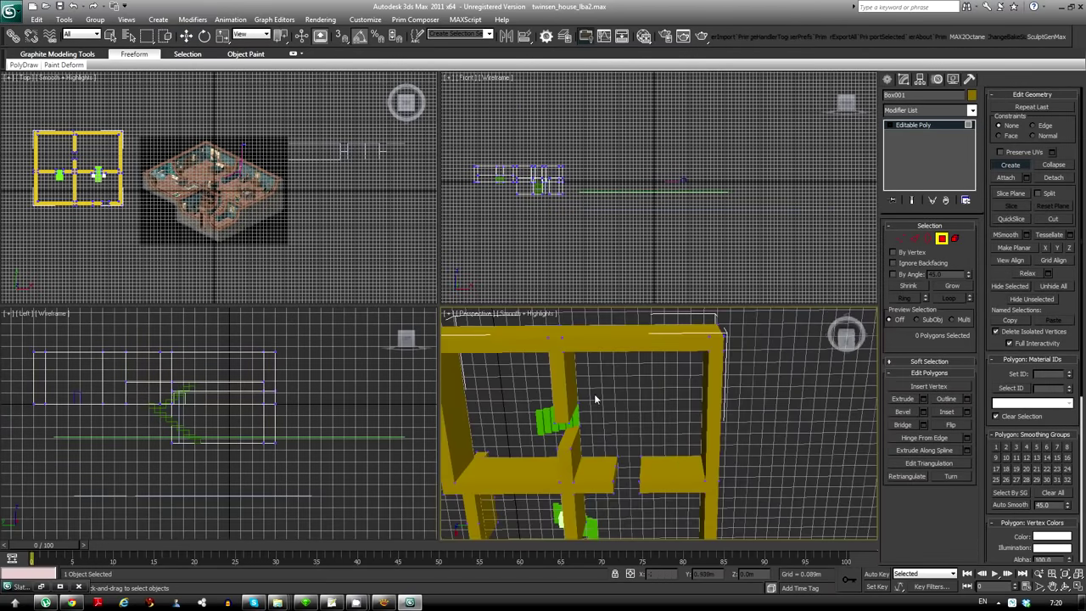
alt+middle_drag(594, 394, 645, 424)
scroll(346, 122, up, 5)
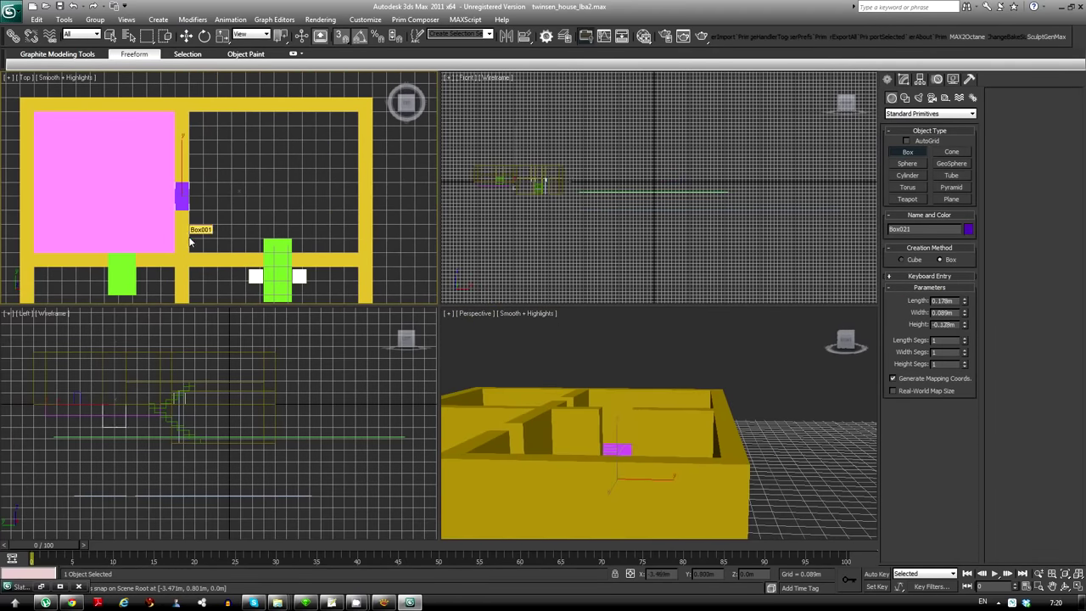
Deselect everything, start a Box, and zoom out to show the whole house
alt+middle_drag(594, 398, 634, 411)
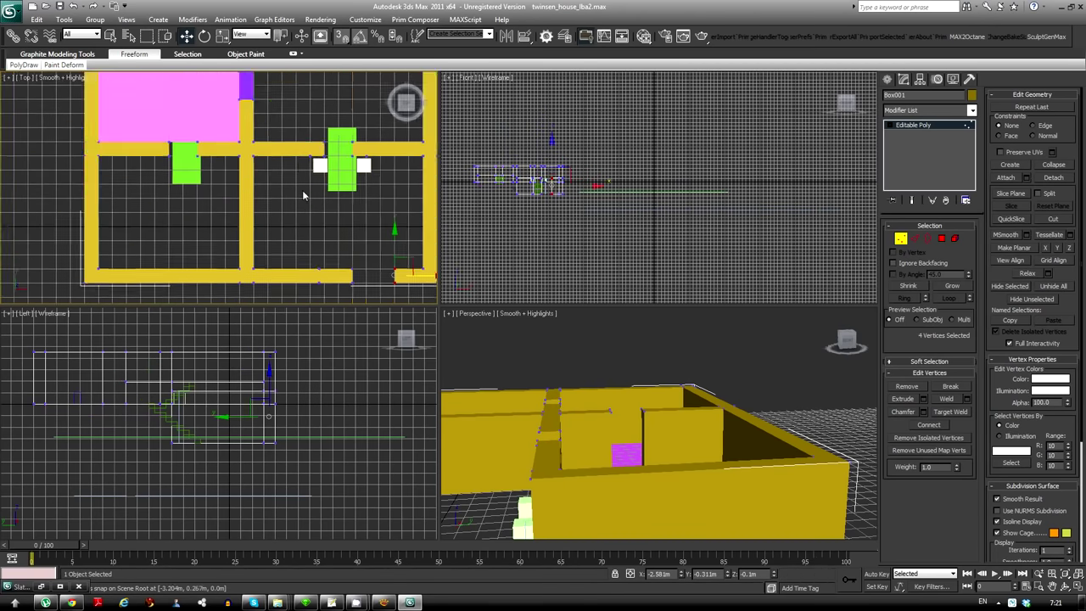
click(335, 196)
scroll(335, 197, up, 2)
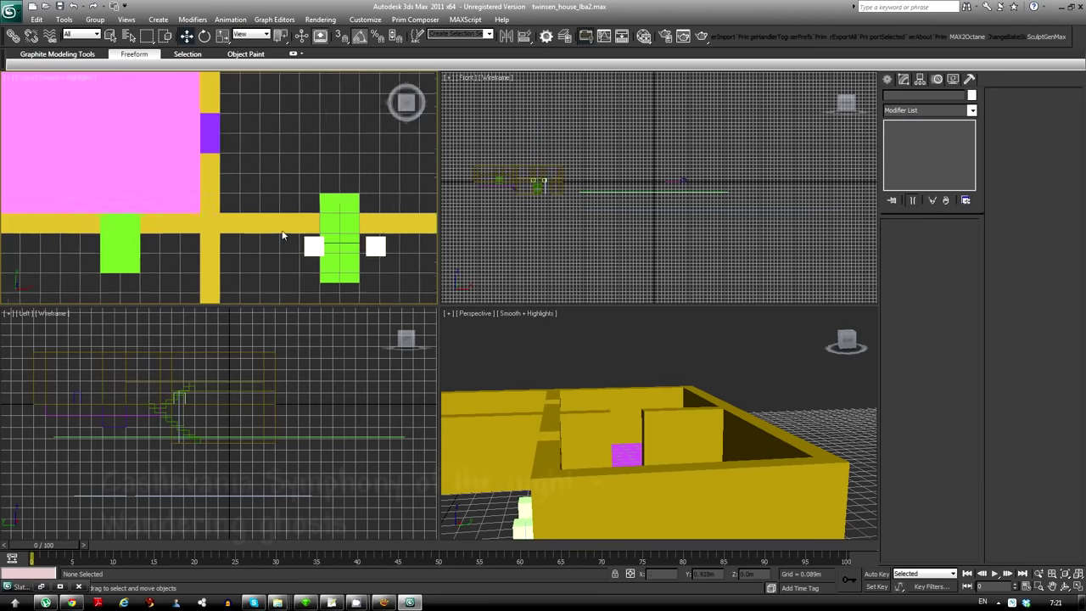
scroll(347, 209, up, 1)
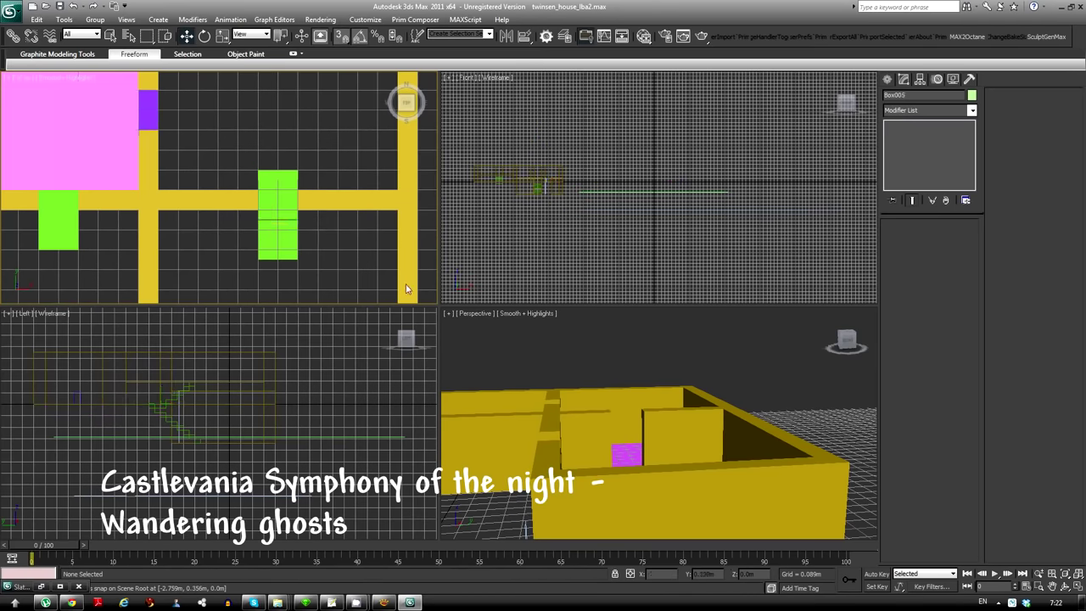
scroll(314, 227, down, 2)
key(b)
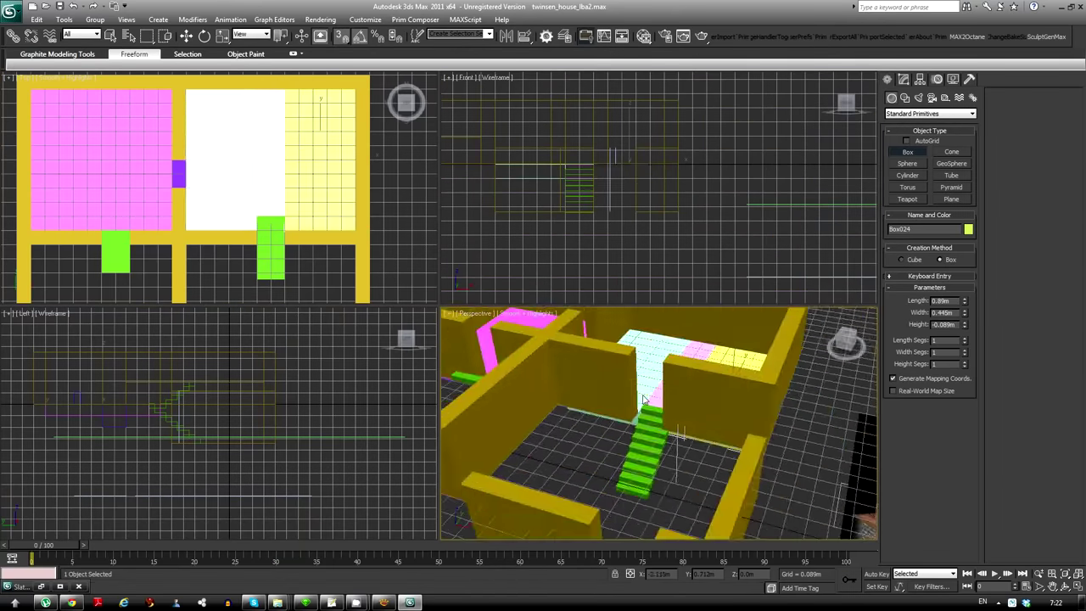
click(904, 79)
alt+middle_drag(694, 449, 664, 459)
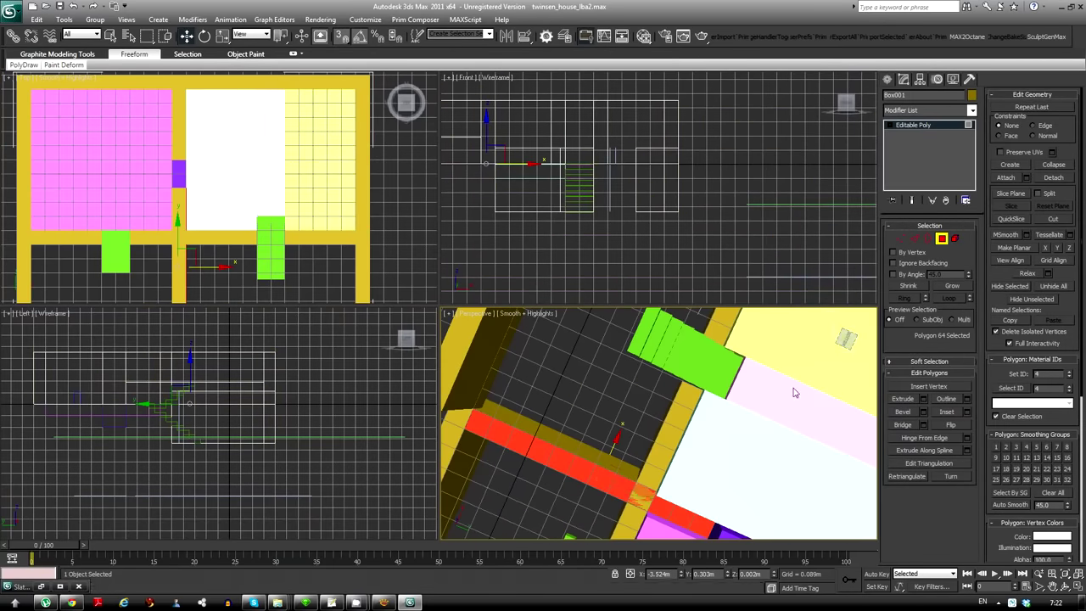
key(ctrl+shift+z)
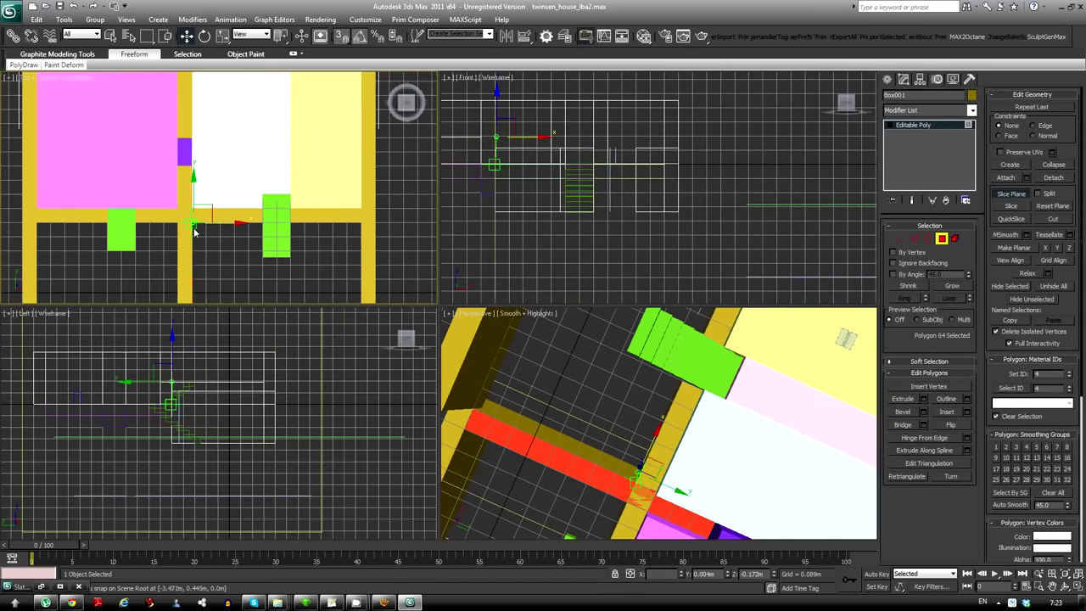
Select three wall polygons near the stairs, then clear the vertex selection
alt+middle_drag(663, 371, 647, 434)
scroll(158, 192, up, 3)
mouse_move(749, 364)
alt+middle_down()
mouse_move(626, 401)
mouse_move(662, 424)
mouse_move(645, 382)
alt+middle_up()
click(626, 401)
scroll(662, 424, up, 5)
scroll(544, 208, up, 2)
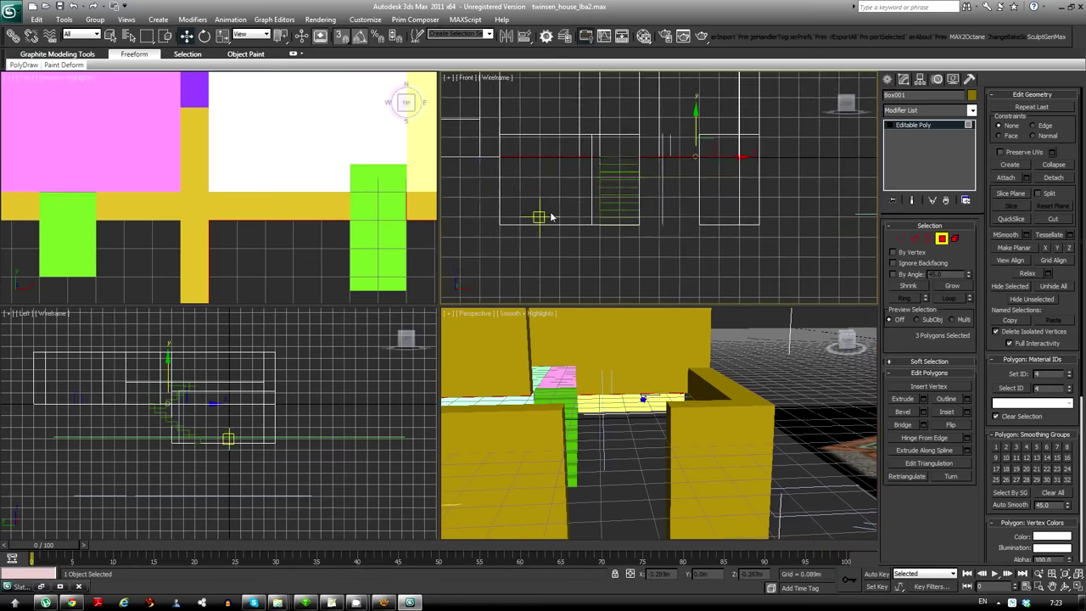
alt+middle_drag(724, 458, 764, 365)
click(803, 235)
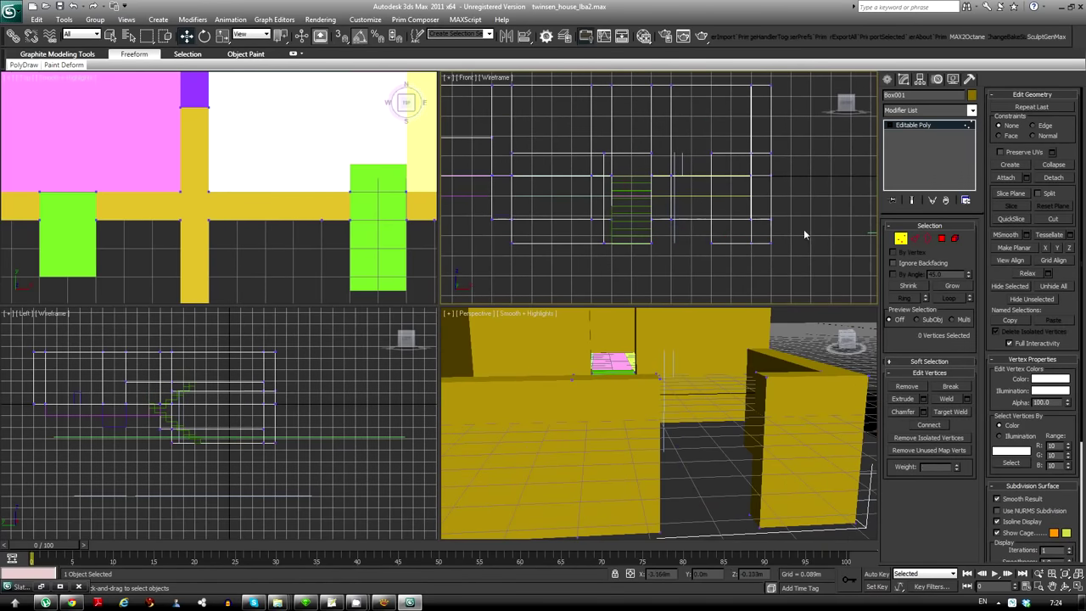
Deselect the wall object and pick Box from Standard Primitives for a floor slab
mouse_move(667, 438)
alt+middle_down()
mouse_move(597, 400)
mouse_move(547, 429)
mouse_move(653, 446)
alt+middle_up()
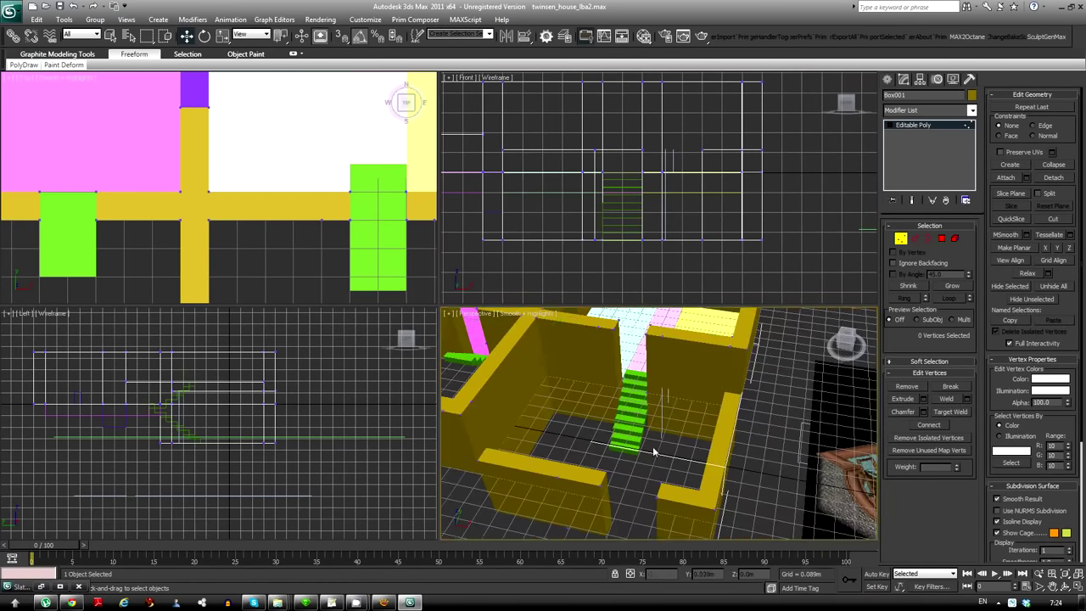
scroll(652, 447, up, 2)
click(521, 182)
alt+middle_drag(659, 394, 679, 356)
scroll(235, 138, down, 2)
click(892, 97)
click(908, 151)
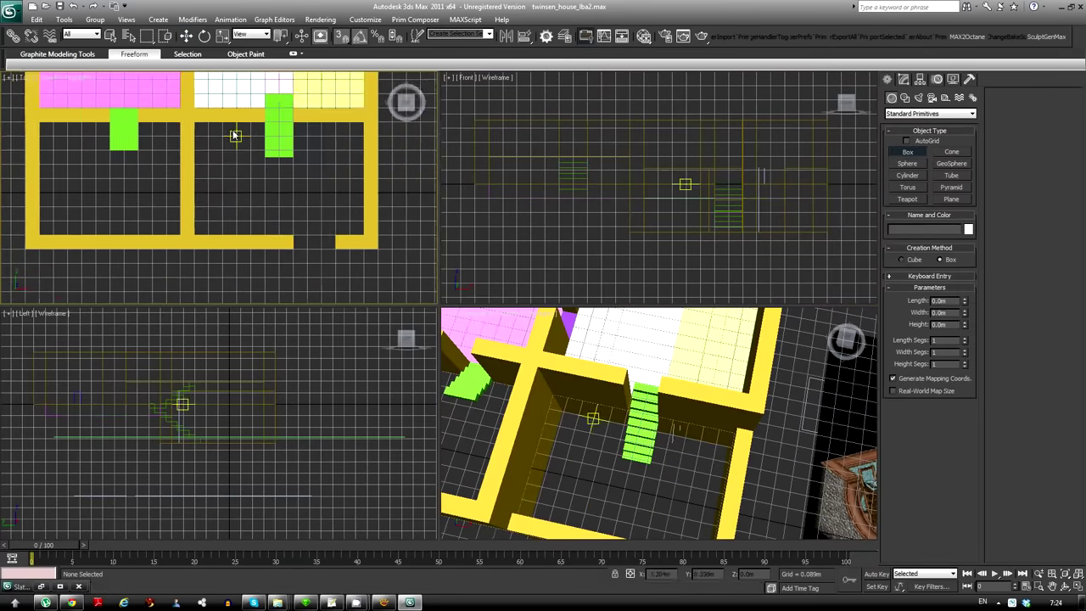
Draw a flat grey floor in the stair room and shift the wall vertices at its opening
drag(154, 110, 320, 224)
alt+middle_drag(671, 390, 697, 366)
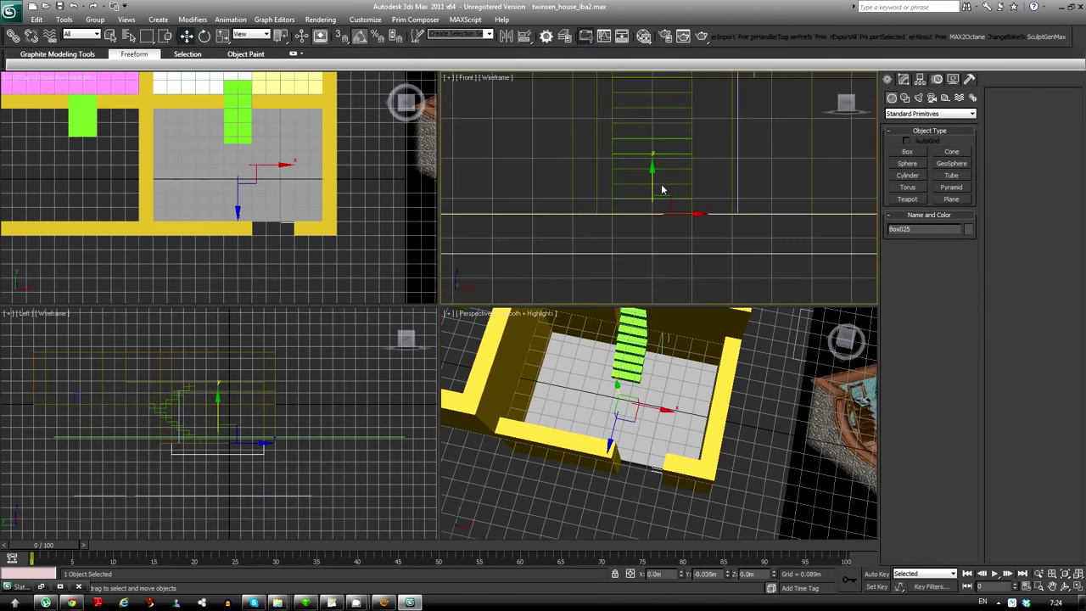
mouse_move(662, 424)
alt+middle_down()
mouse_move(695, 407)
mouse_move(729, 433)
alt+middle_up()
drag(280, 212, 303, 229)
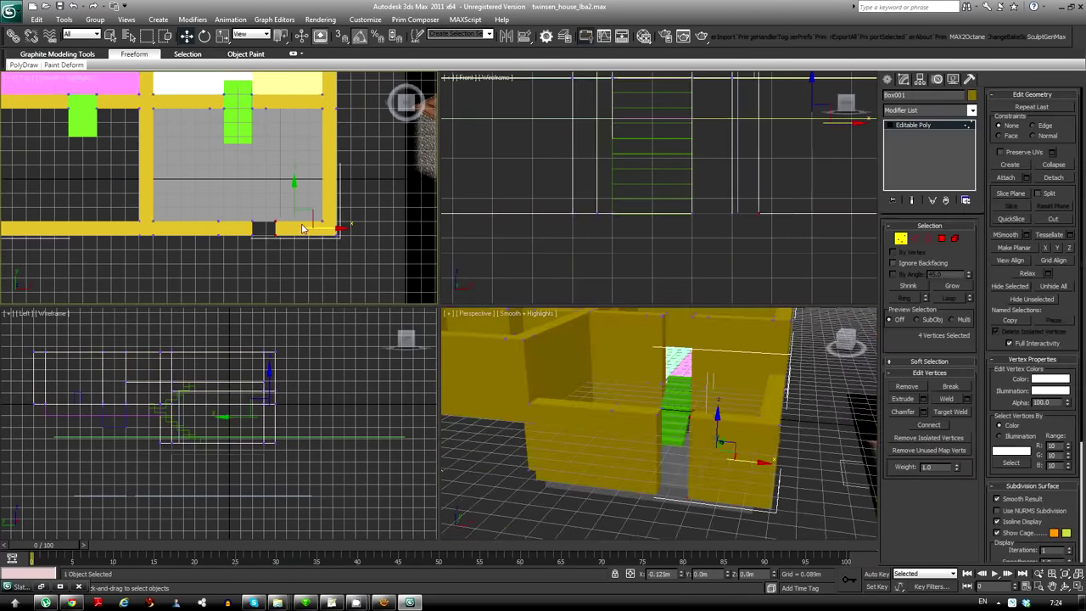
scroll(620, 442, down, 5)
alt+middle_drag(620, 442, 675, 416)
scroll(688, 411, up, 5)
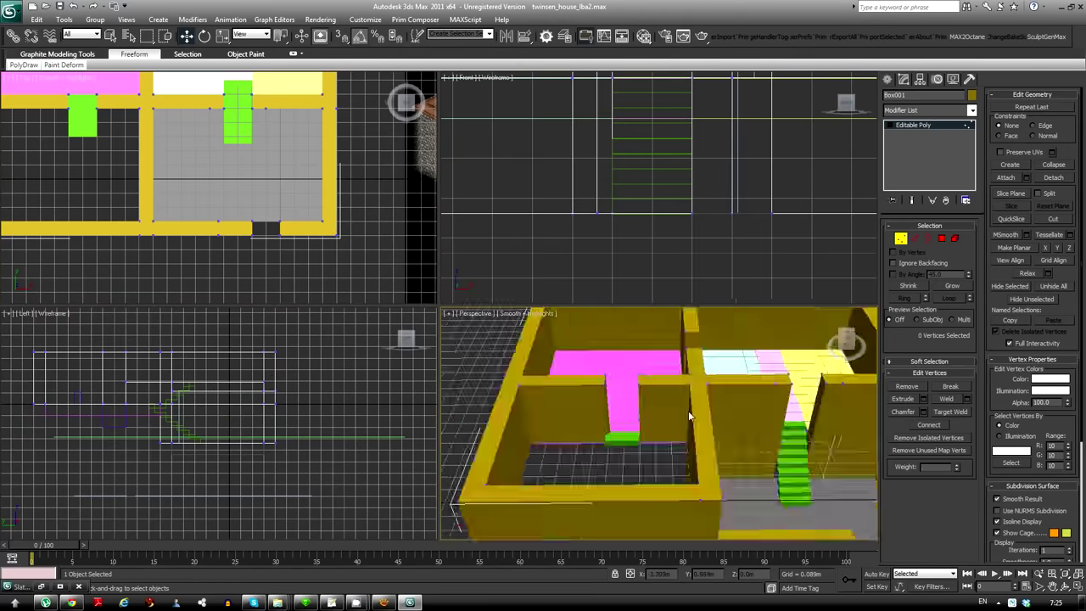
scroll(238, 187, up, 2)
Draw a white floor box in the lower-left room
click(886, 79)
click(908, 152)
scroll(179, 165, down, 2)
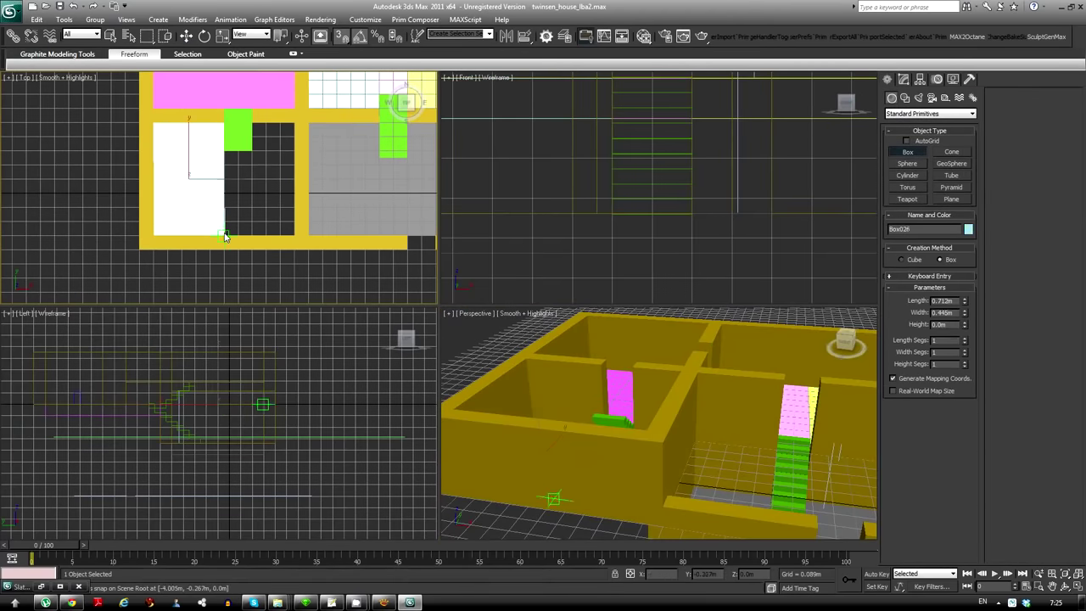
scroll(682, 401, down, 3)
alt+middle_drag(681, 400, 556, 316)
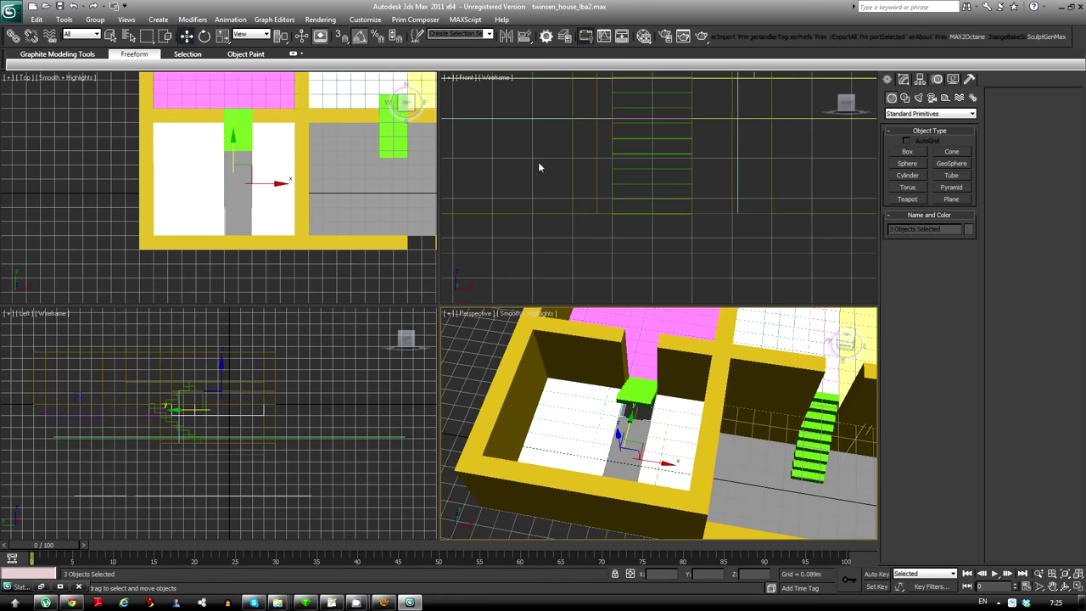
scroll(212, 400, up, 4)
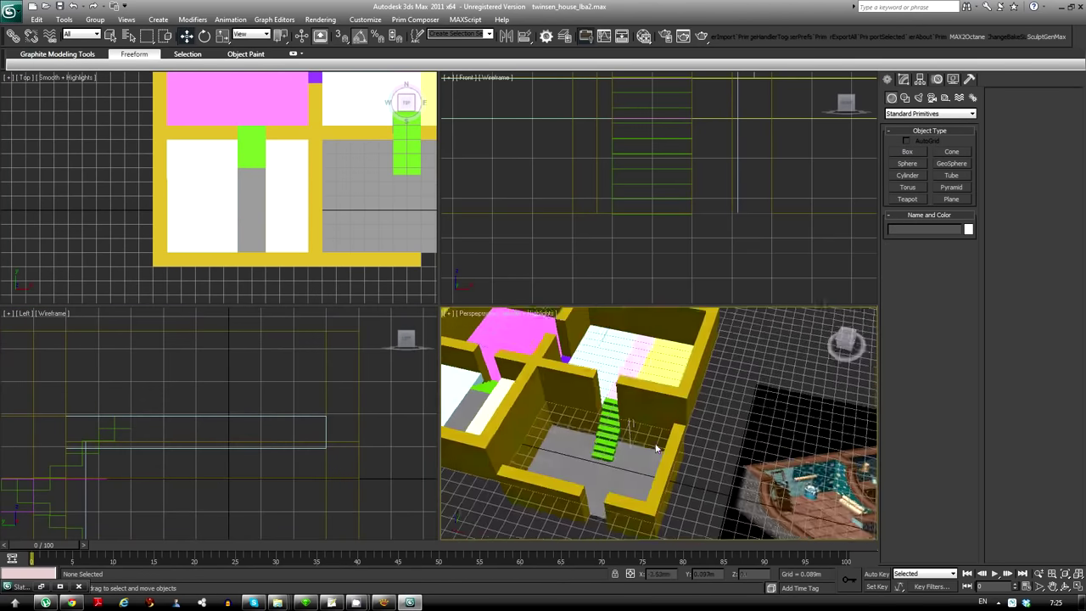
key(z)
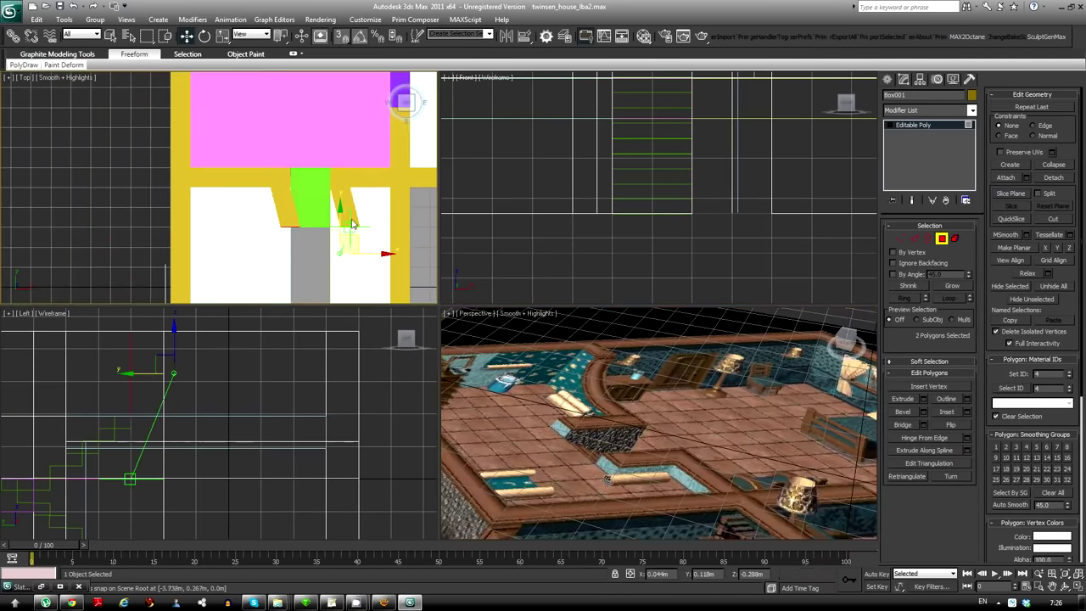
Zoom and orbit to an overview of the whole house
scroll(693, 410, up, 5)
scroll(679, 441, up, 5)
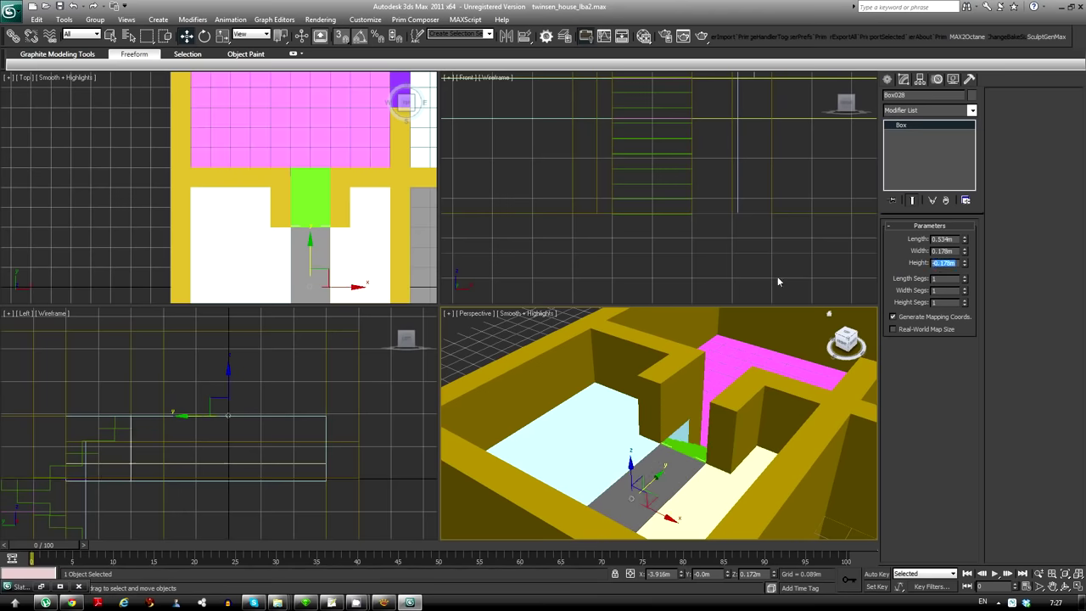
alt+middle_drag(654, 462, 688, 462)
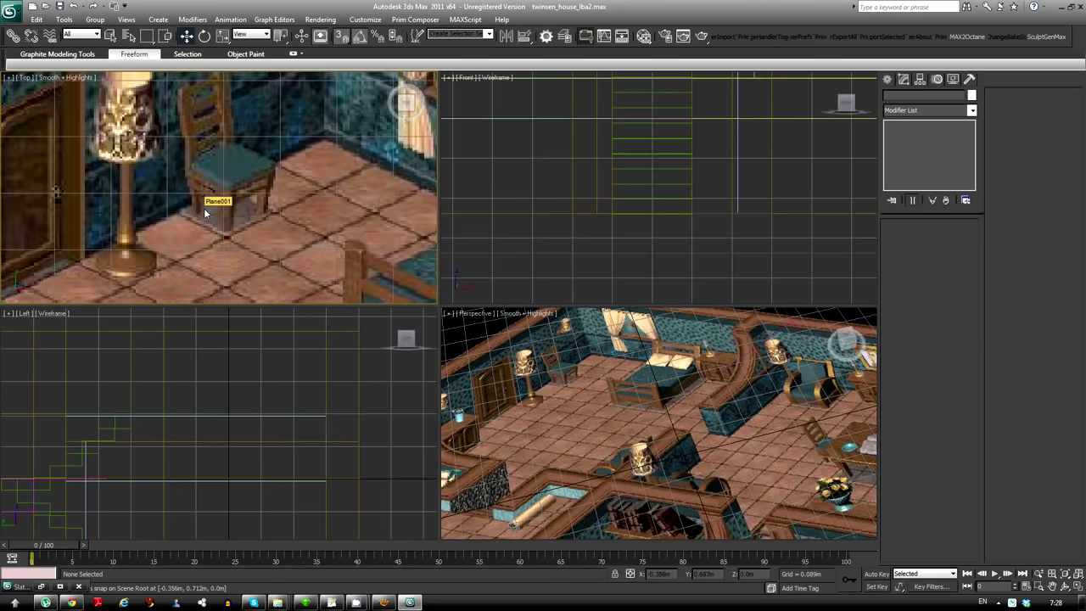
scroll(204, 212, down, 3)
scroll(221, 224, down, 2)
scroll(241, 240, down, 5)
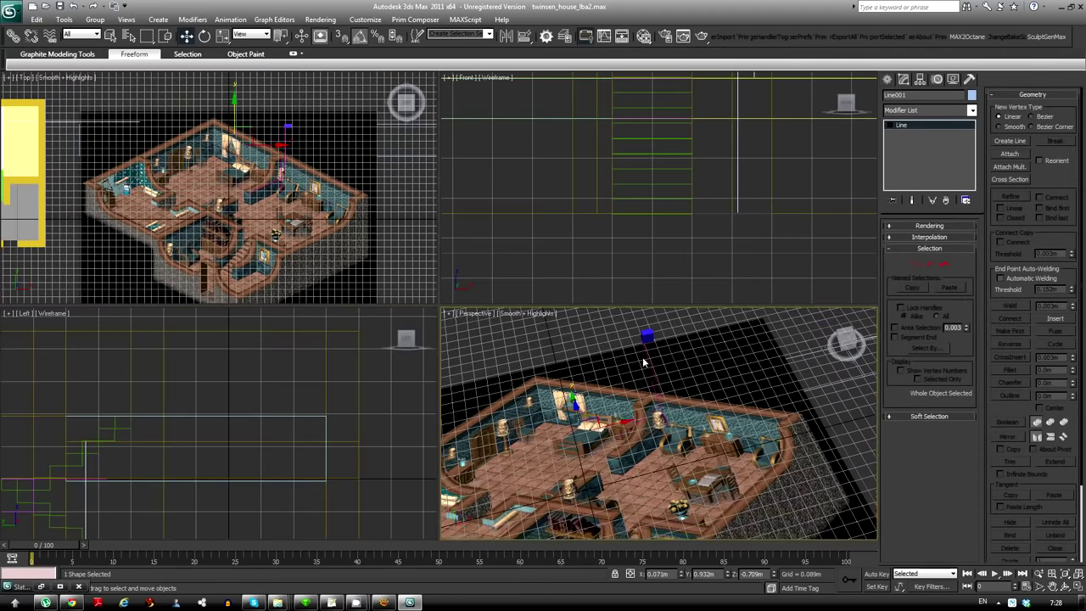
Select the yellow house model and briefly isolate it with Alt+Q for a close look
scroll(215, 137, up, 3)
scroll(255, 186, up, 2)
scroll(317, 225, up, 2)
scroll(246, 227, down, 3)
scroll(248, 212, up, 4)
scroll(250, 195, up, 3)
key(1)
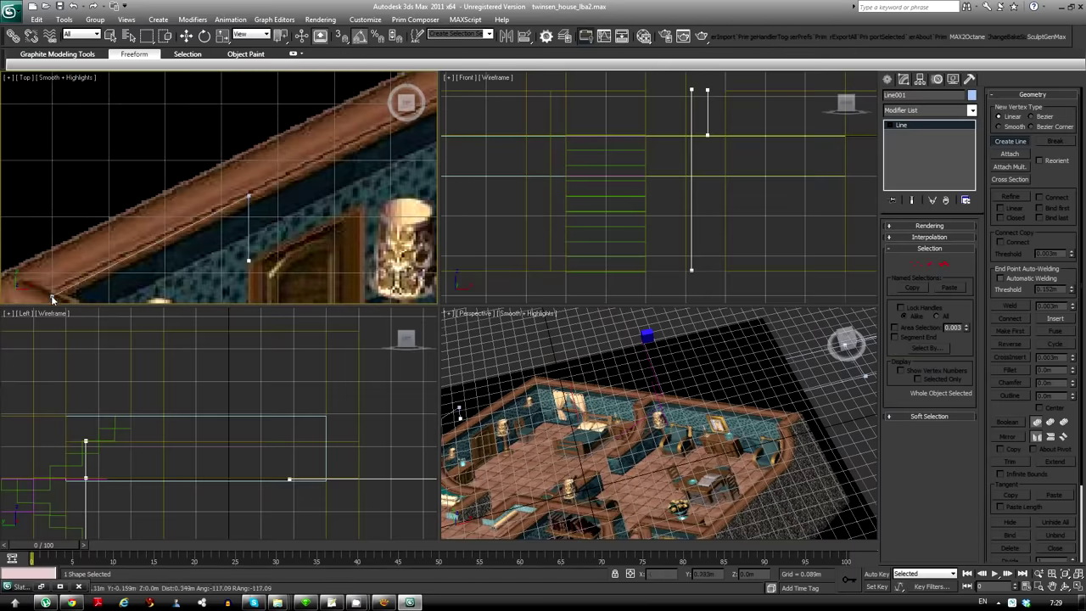
scroll(127, 272, down, 5)
scroll(235, 252, down, 2)
scroll(235, 253, down, 3)
scroll(217, 224, up, 3)
click(217, 225)
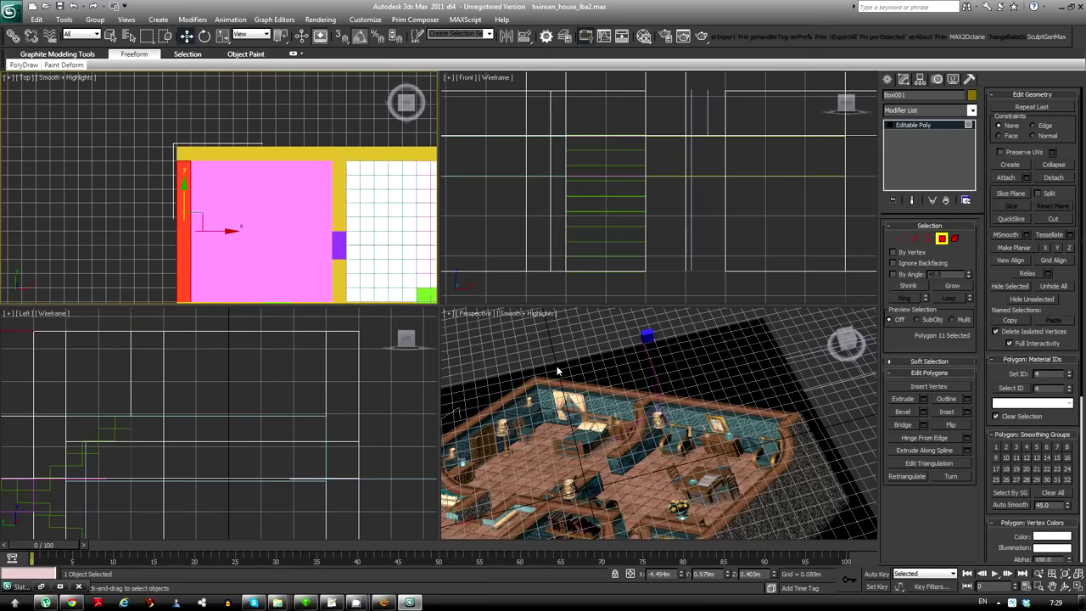
key(alt+q)
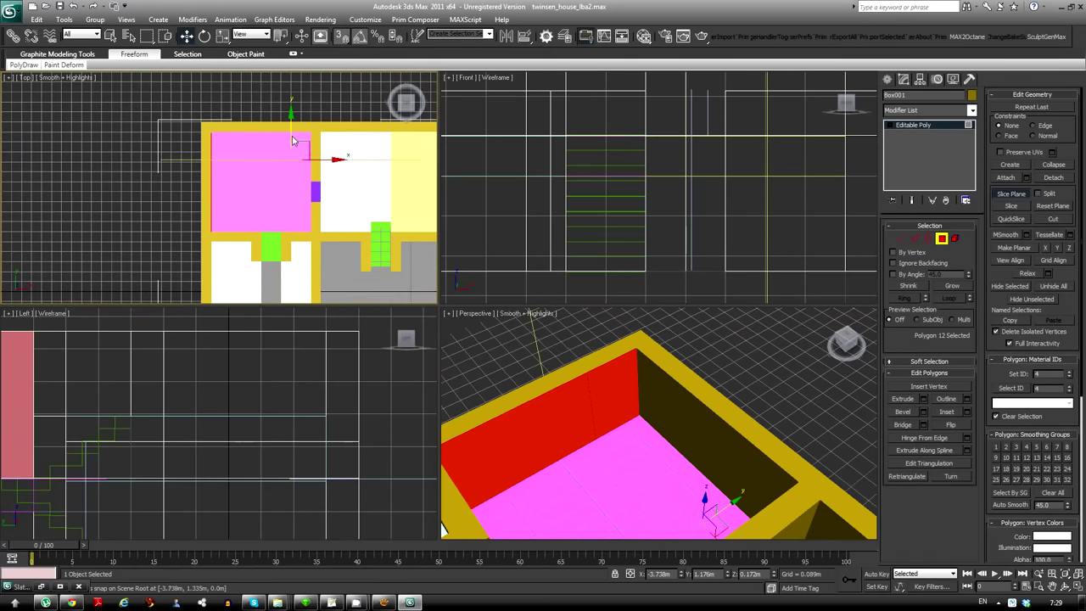
key(alt+q)
Draw a small box in the pink room and move it against the red wall
scroll(308, 146, up, 2)
scroll(308, 146, up, 2)
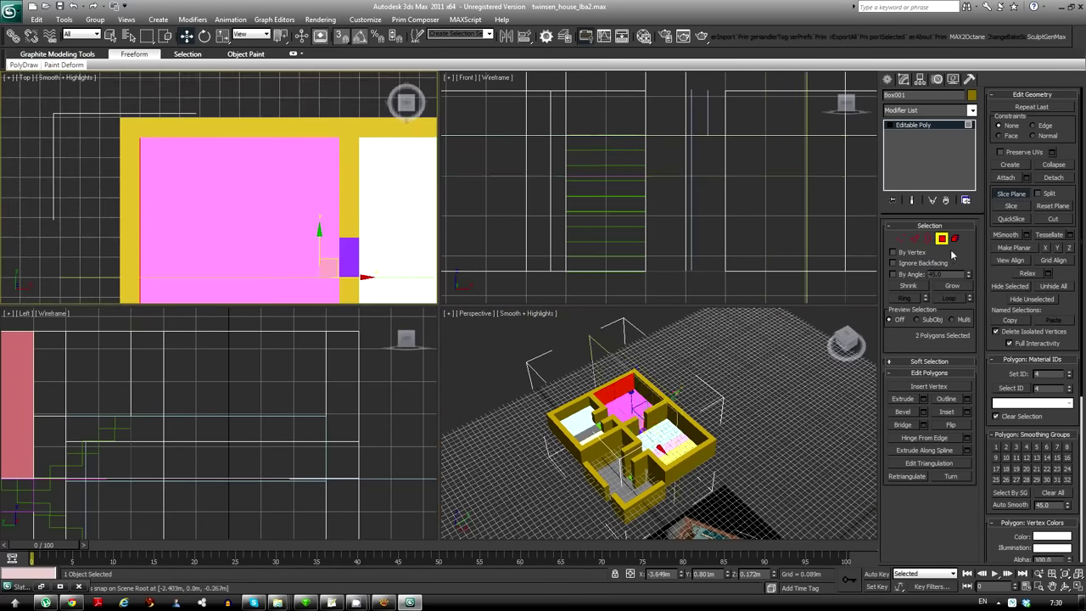
scroll(613, 409, up, 5)
click(891, 78)
click(908, 152)
scroll(146, 224, up, 5)
drag(86, 134, 146, 224)
key(w)
scroll(267, 213, up, 1)
scroll(295, 182, up, 2)
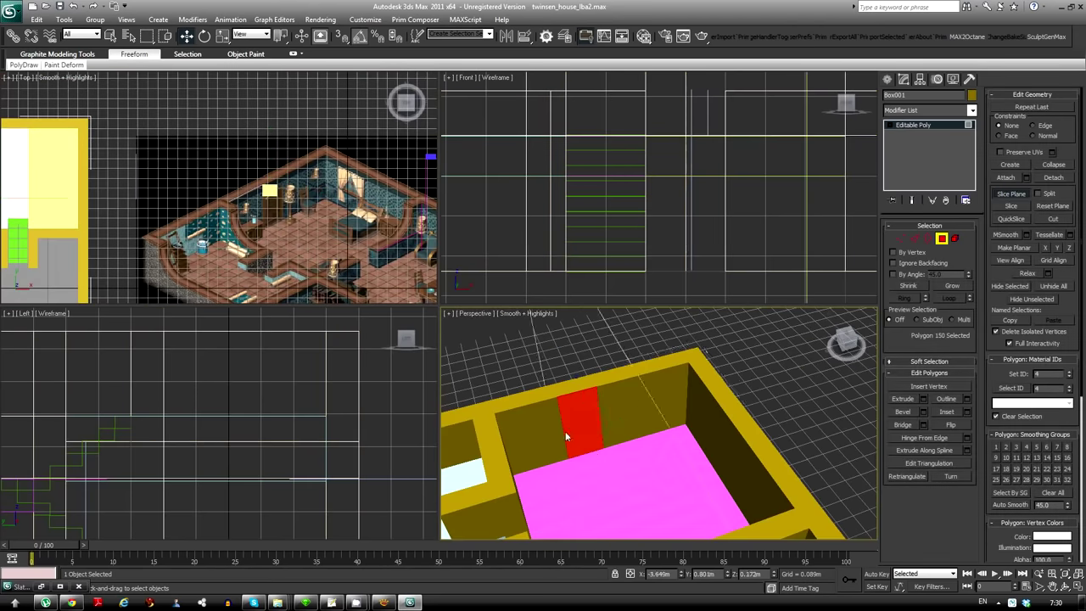
middle_drag(599, 204, 680, 241)
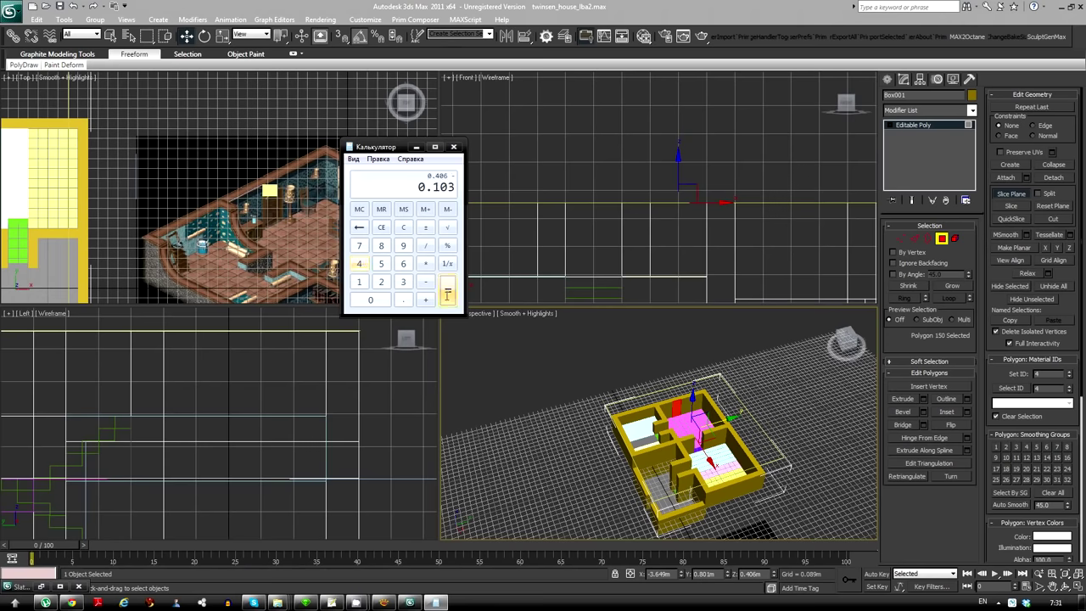
Orbit closer to the pink room and return to whole-object editing
scroll(645, 441, up, 5)
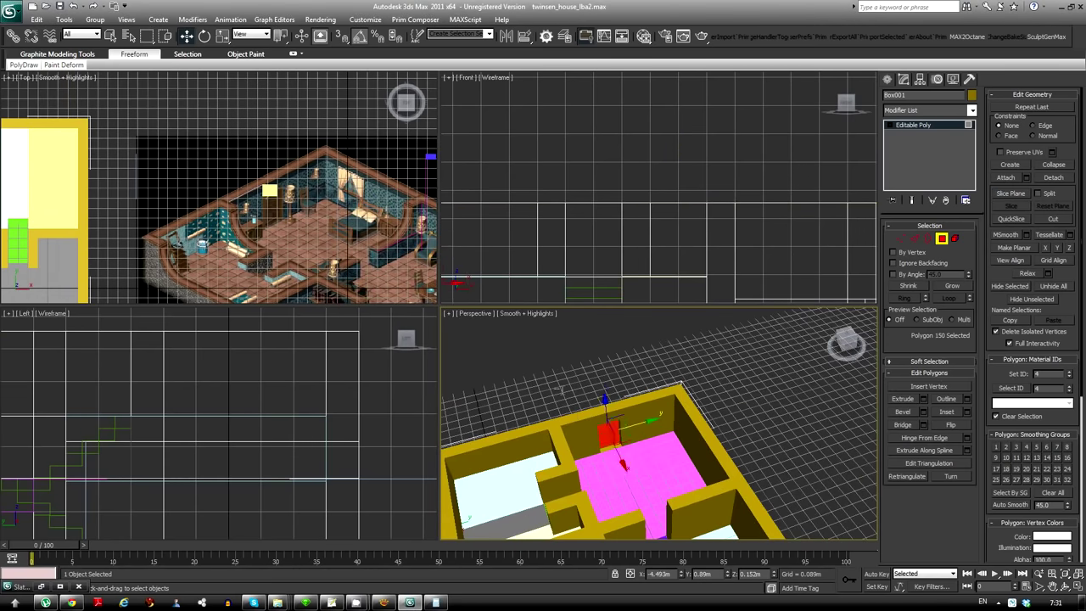
alt+middle_drag(645, 424, 661, 449)
scroll(661, 450, up, 3)
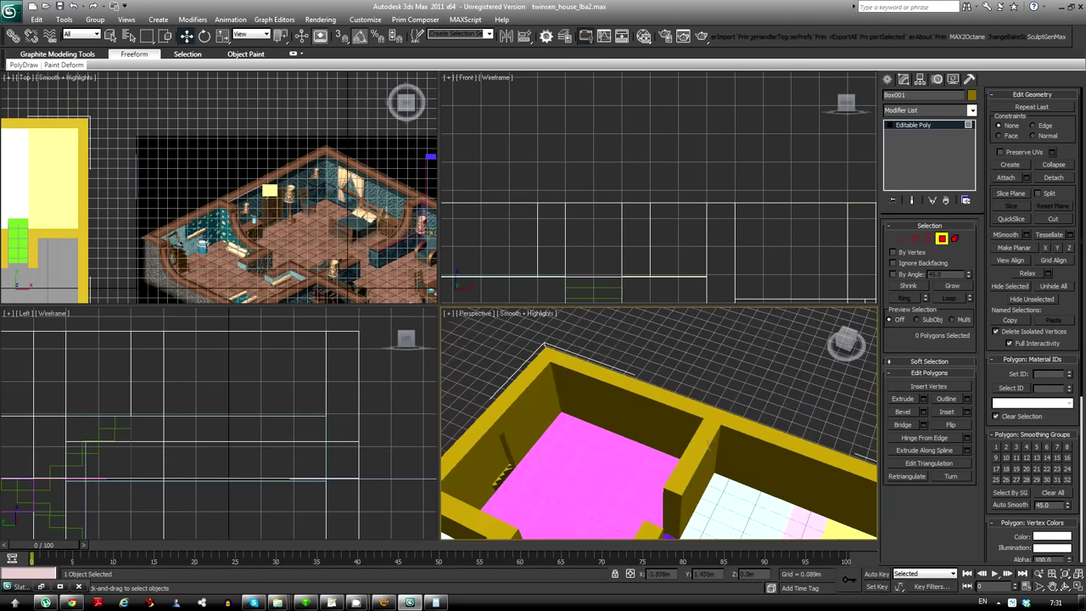
scroll(219, 187, up, 5)
scroll(219, 186, down, 4)
key(4)
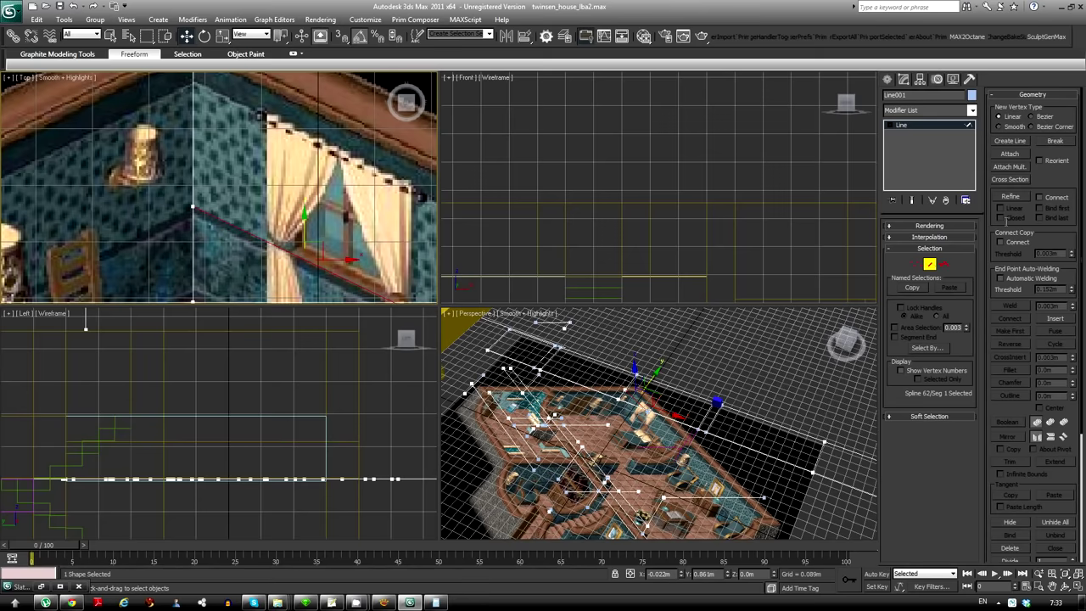
Switch Line001 to vertex level, maximize the Top view, and draw a box over the curtain corner
scroll(264, 254, up, 5)
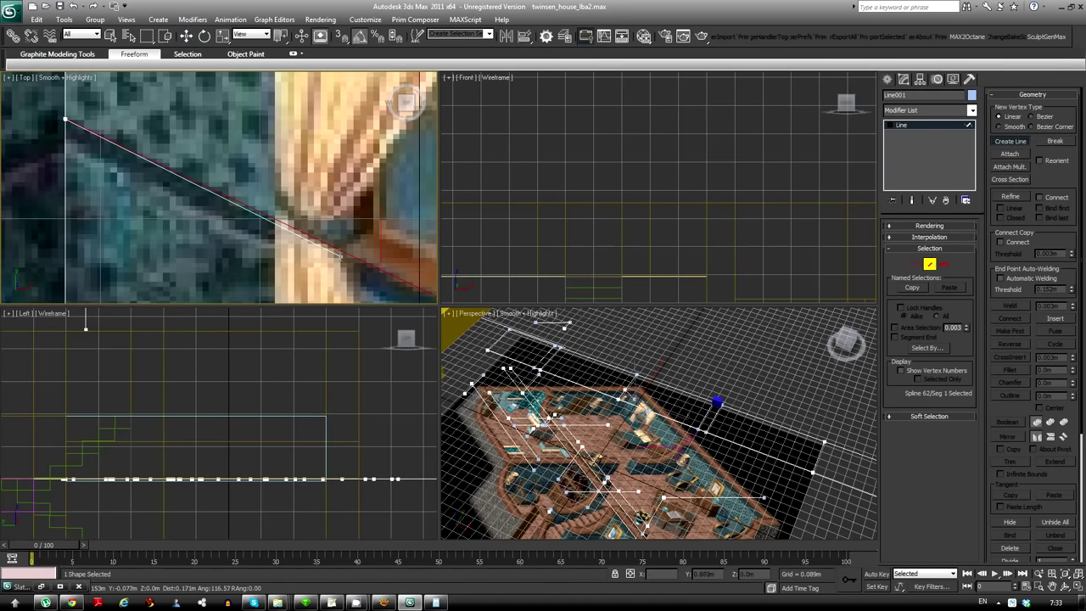
key(1)
scroll(230, 182, down, 3)
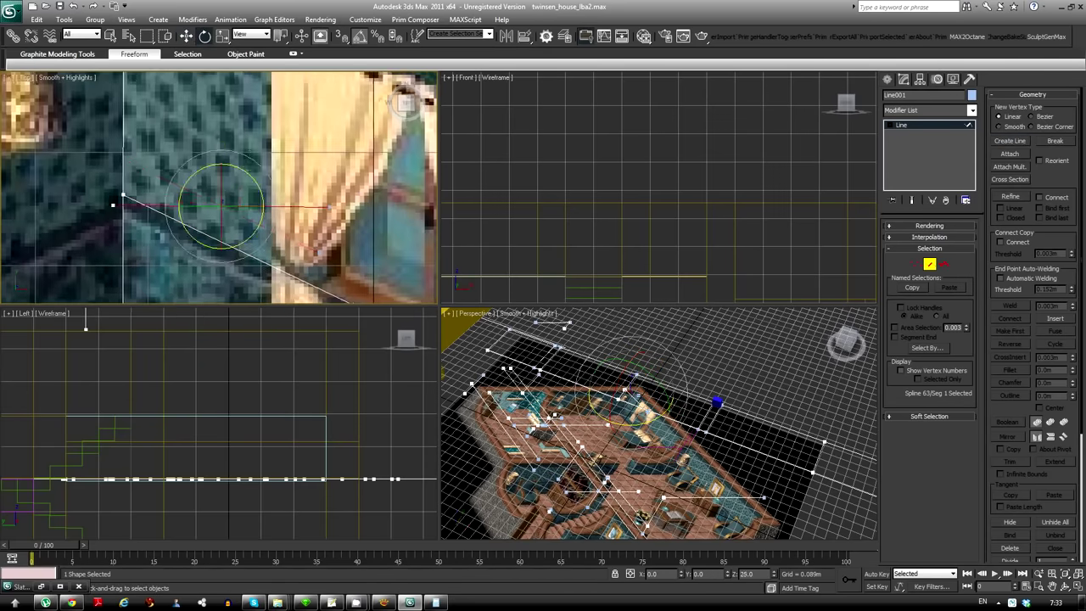
scroll(230, 207, up, 3)
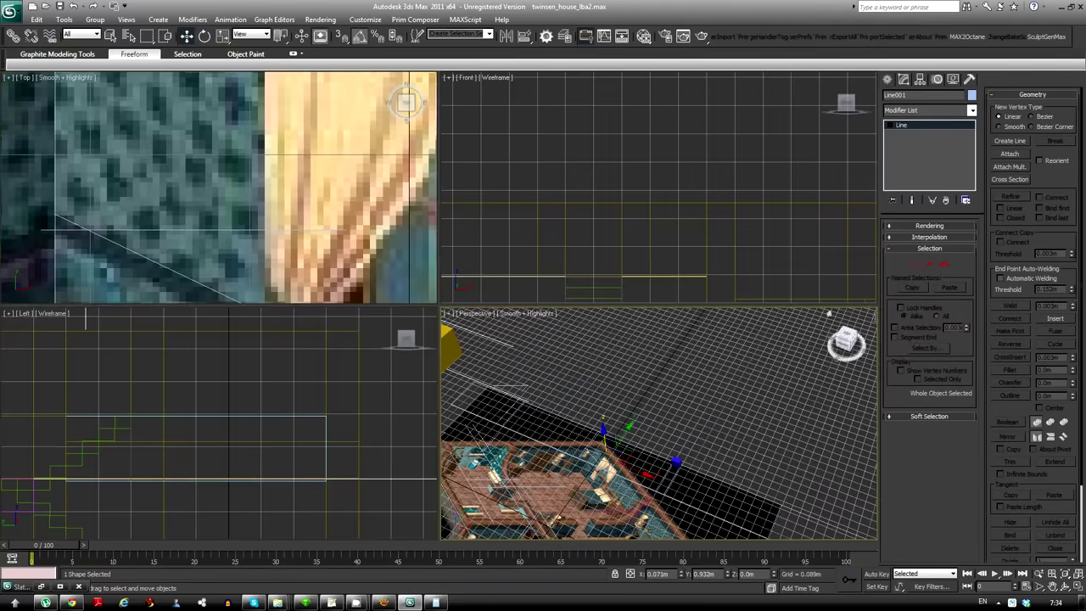
key(alt+w)
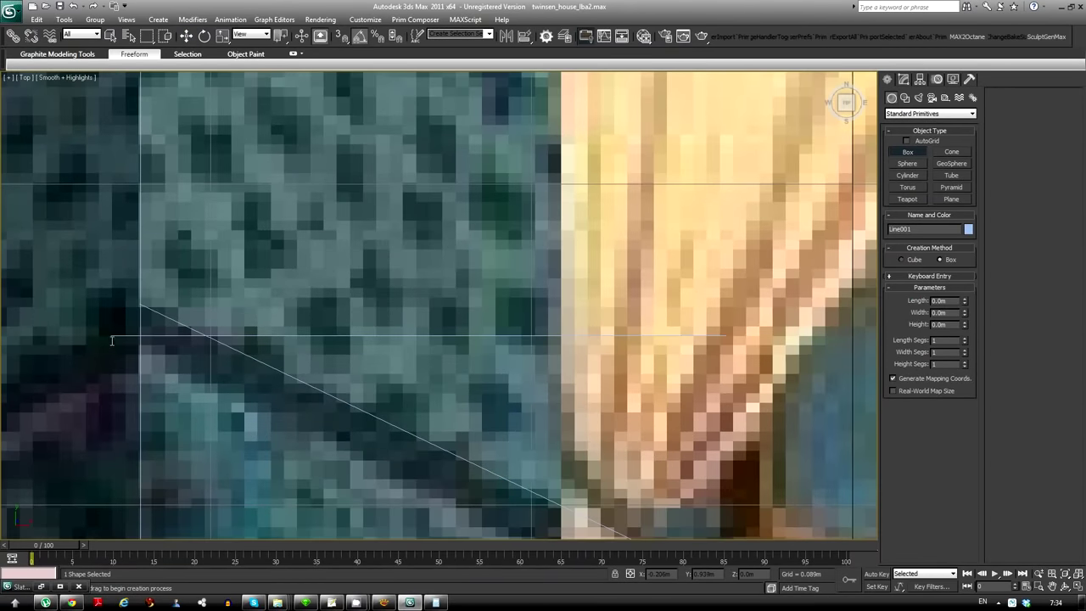
drag(109, 336, 711, 540)
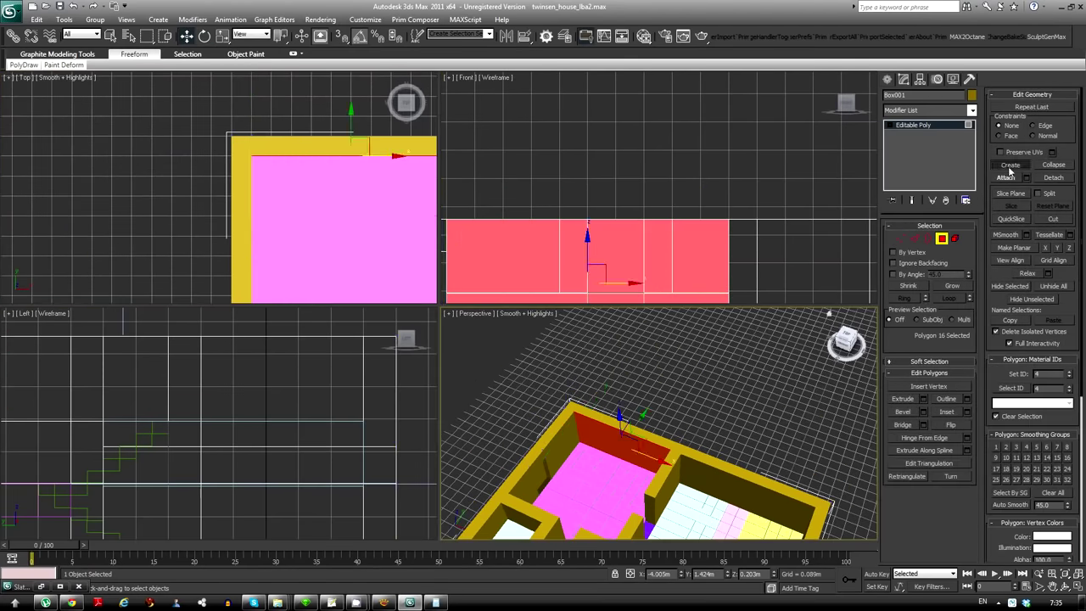
Double 0.89 to 1.78 in the calculator and check the -4.28 note
click(433, 602)
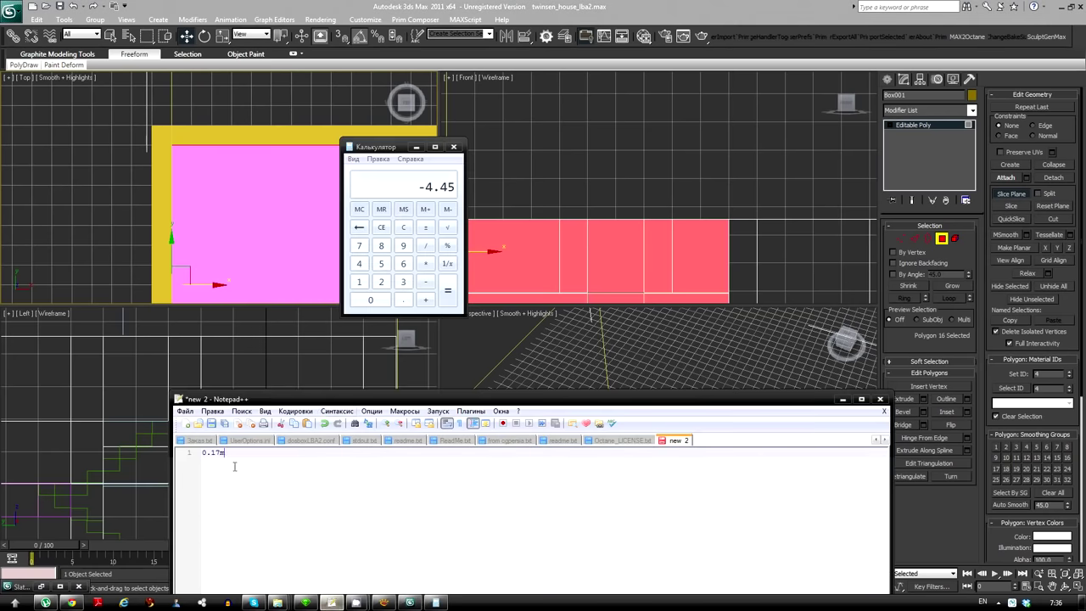
click(398, 173)
click(670, 582)
key(alt+Tab)
text(.89)
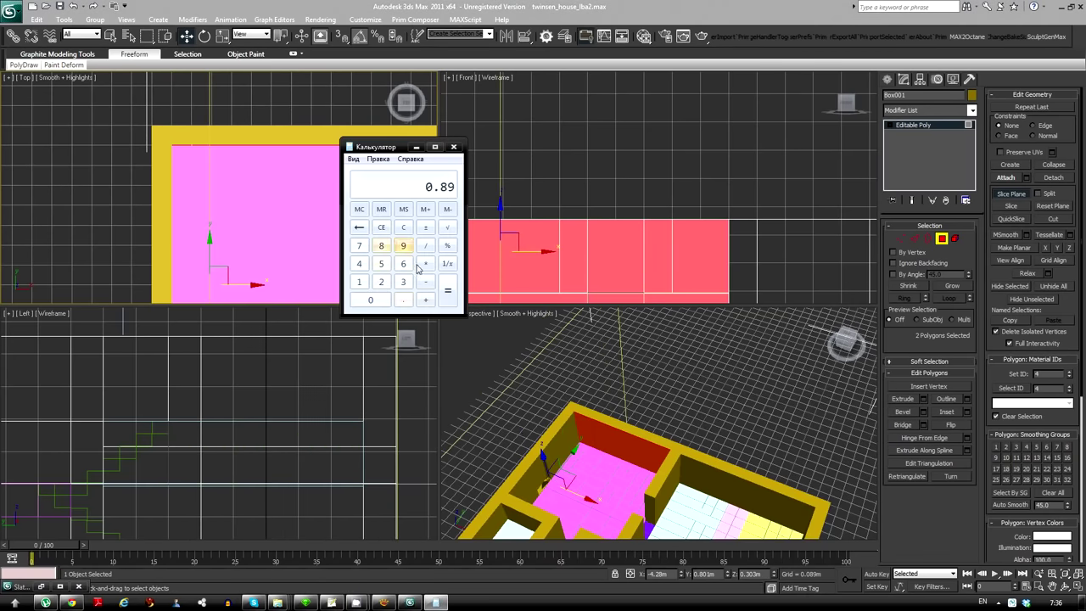
click(379, 177)
key(alt+Tab)
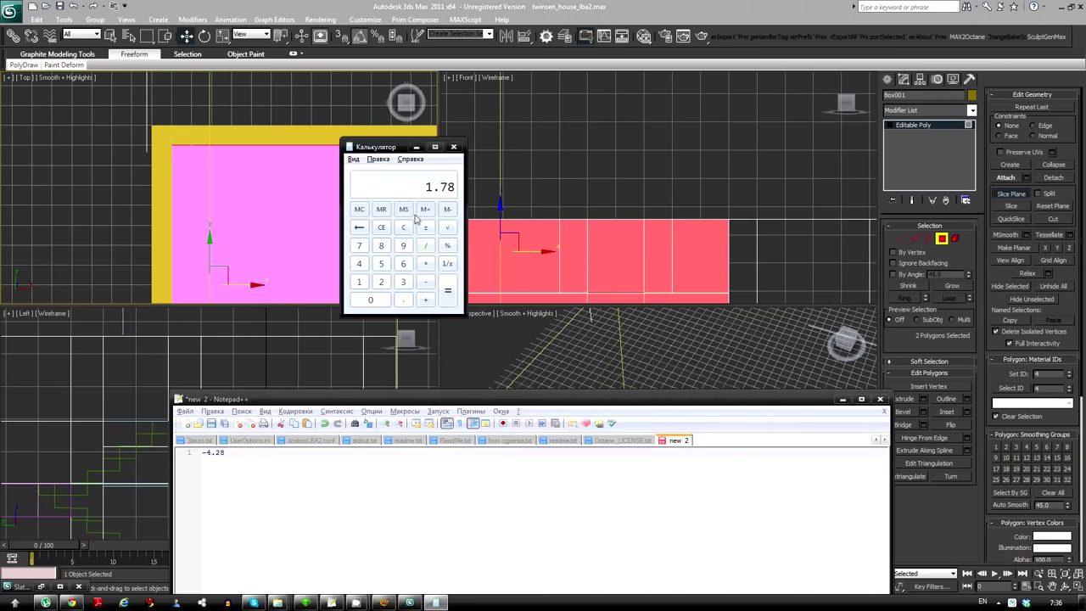
key(alt+Tab)
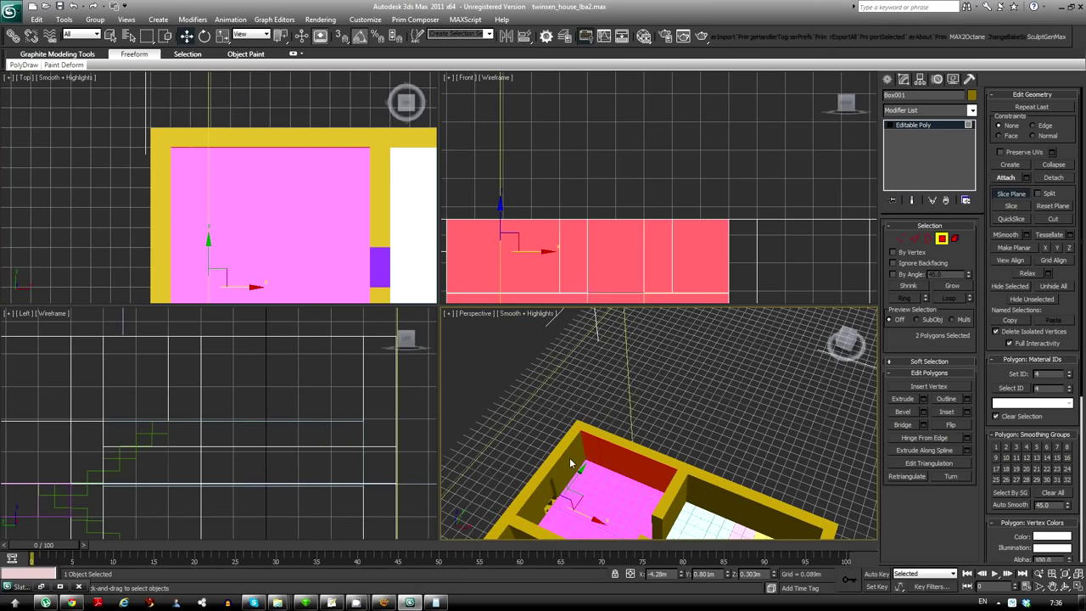
Compare the -4.28 and 0.089m notes against the pink room in the perspective view
key(alt+Tab)
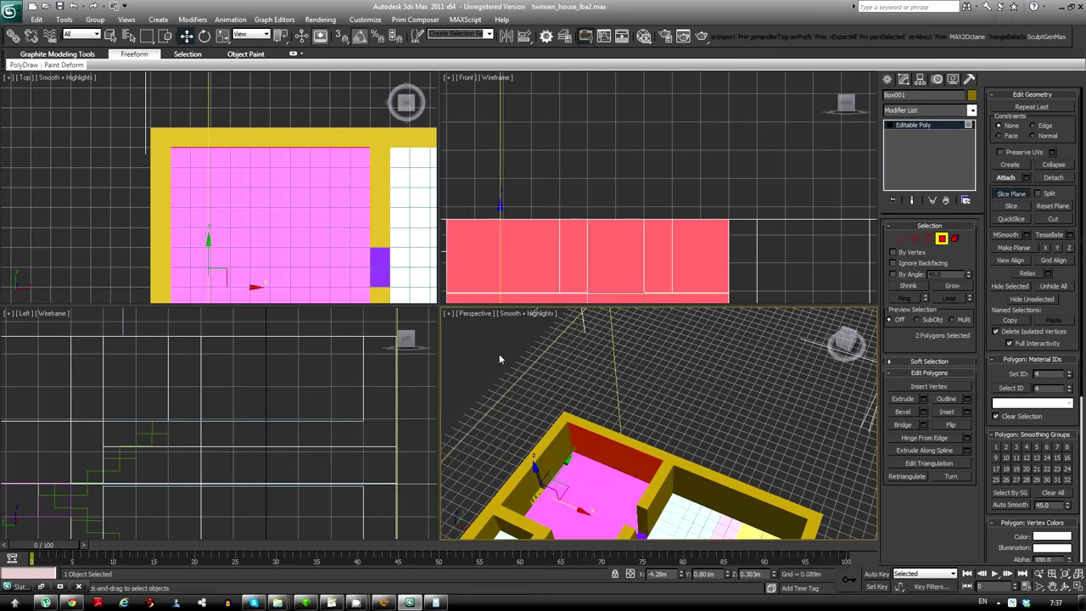
alt+middle_drag(499, 353, 685, 409)
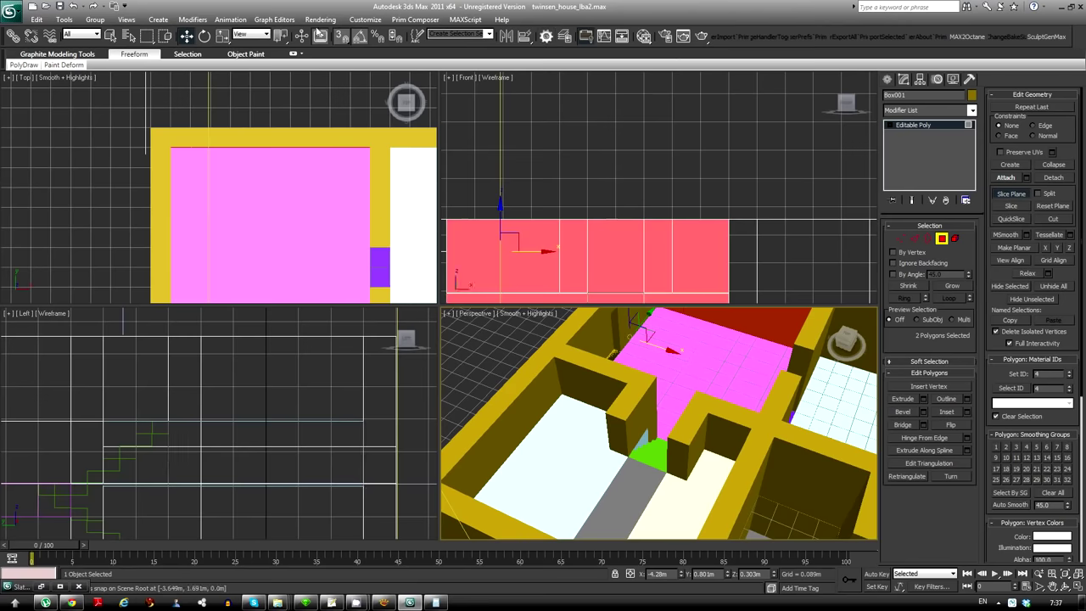
click(402, 230)
key(alt+Tab)
key(alt+Tab)
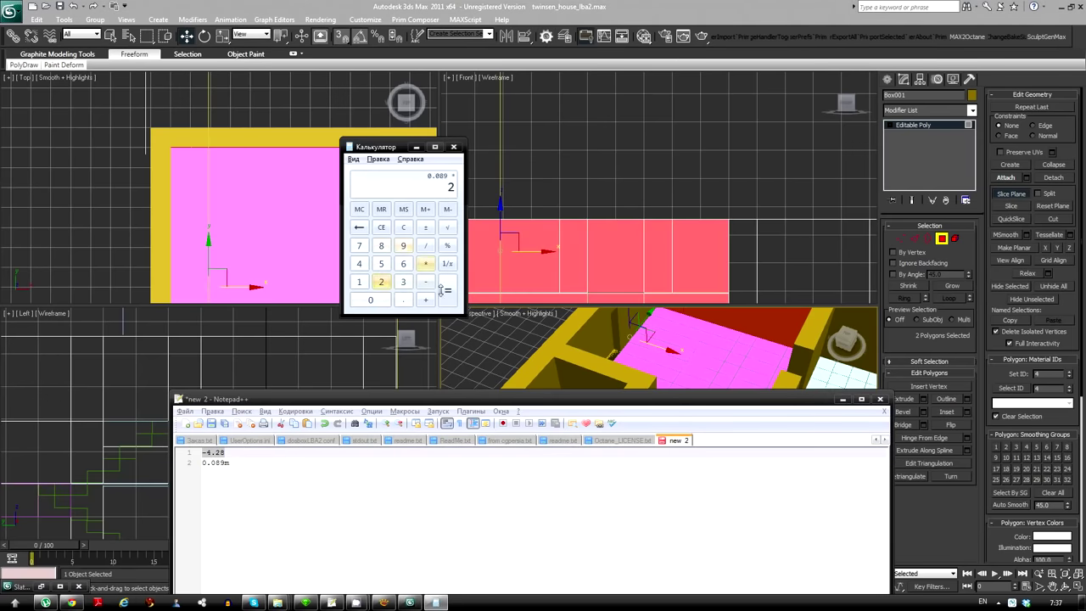
key(alt+Tab)
click(260, 224)
mouse_move(645, 408)
alt+middle_down()
mouse_move(604, 360)
mouse_move(657, 451)
mouse_move(648, 468)
alt+middle_up()
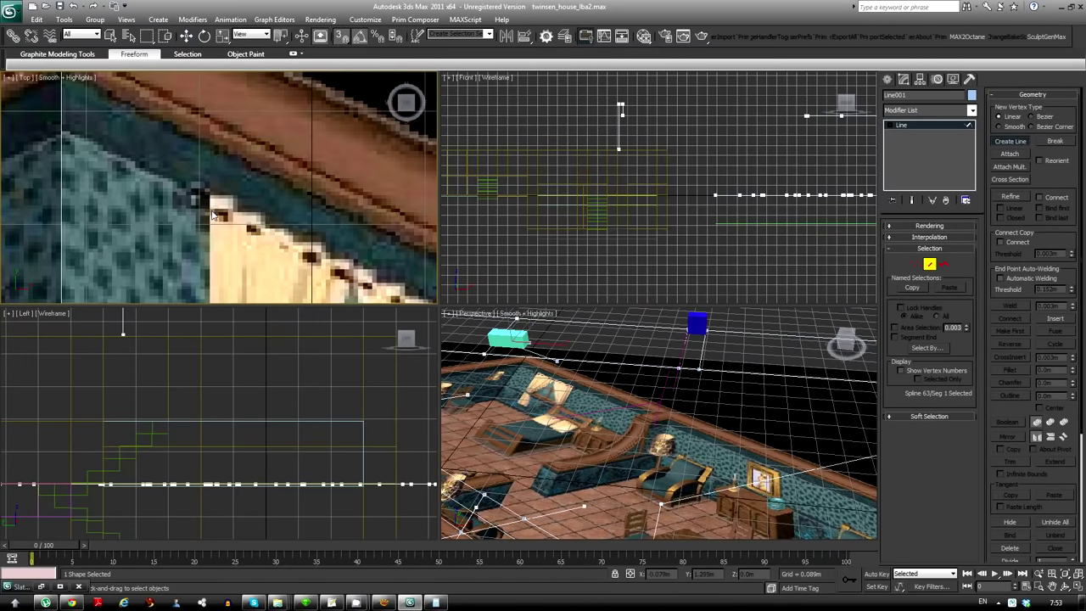
End the line and draw a small box over the rail corner in the Top view
right_click(195, 143)
middle_drag(279, 227, 331, 248)
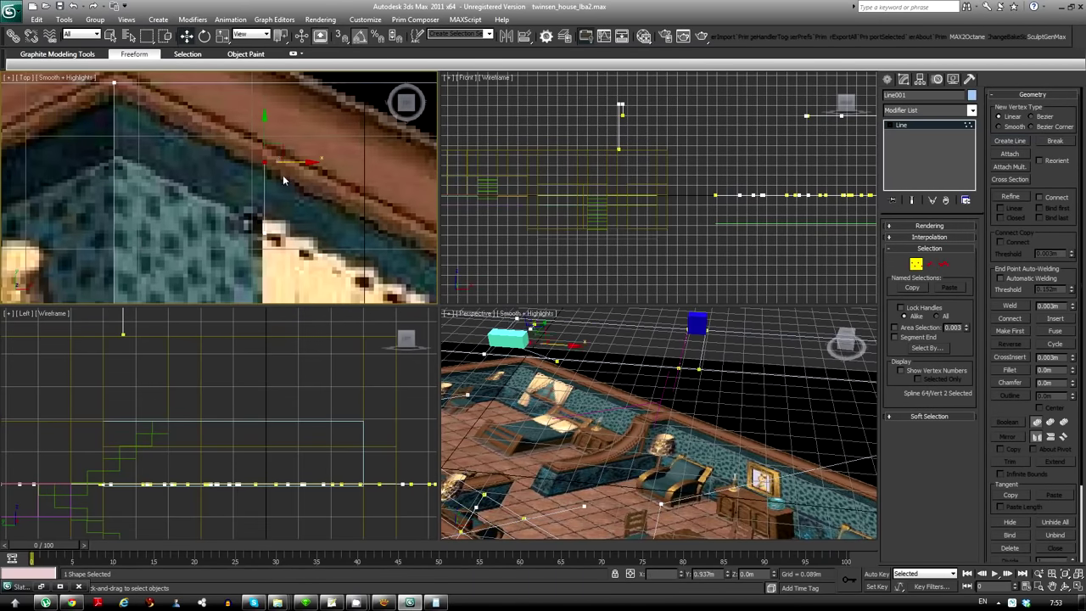
drag(258, 142, 354, 218)
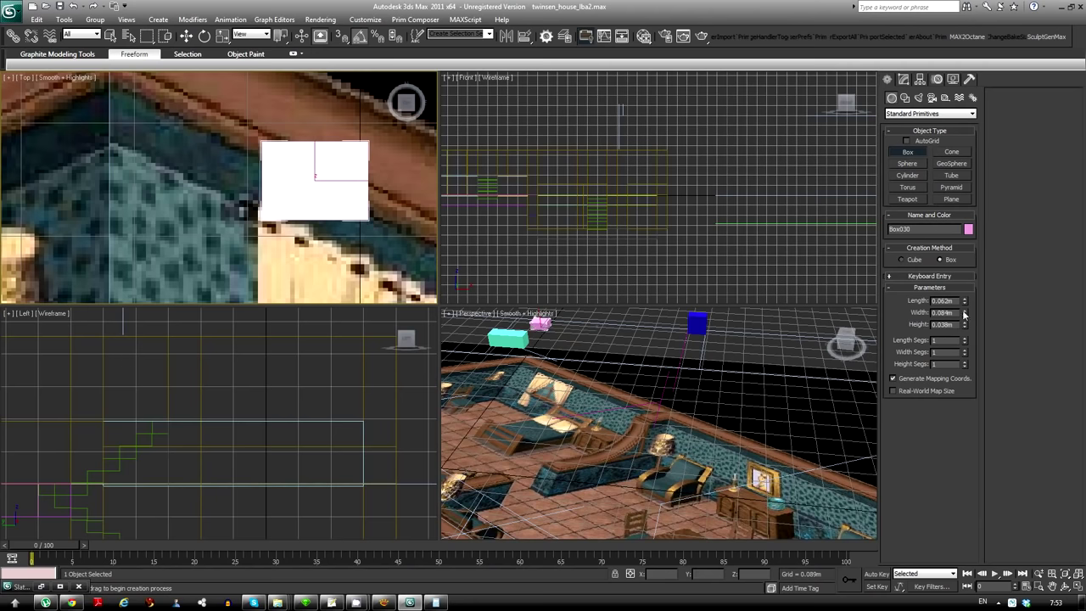
scroll(320, 186, up, 3)
key(w)
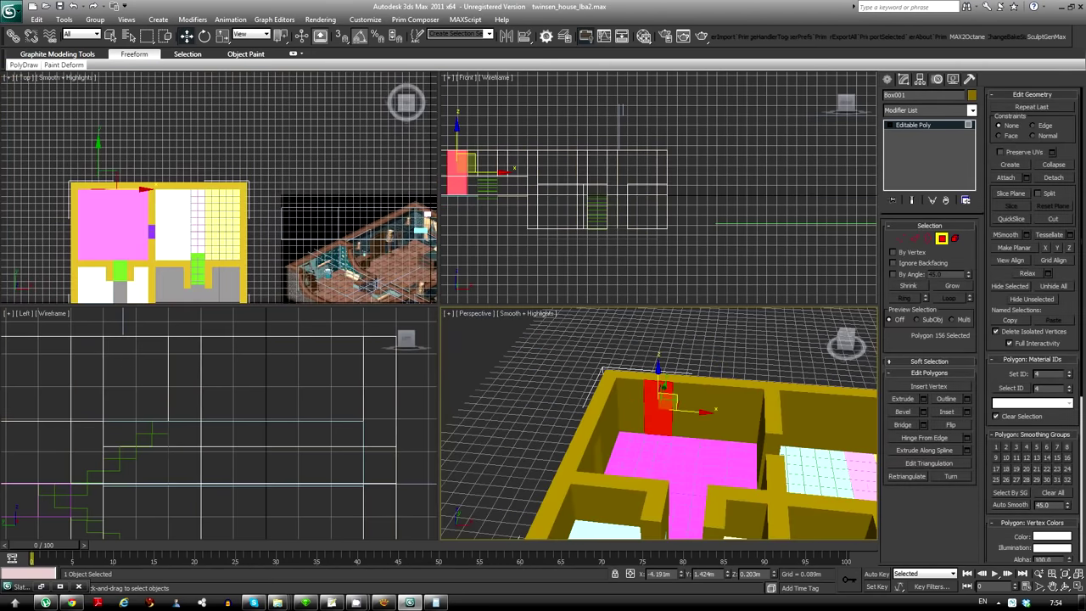
scroll(658, 407, up, 2)
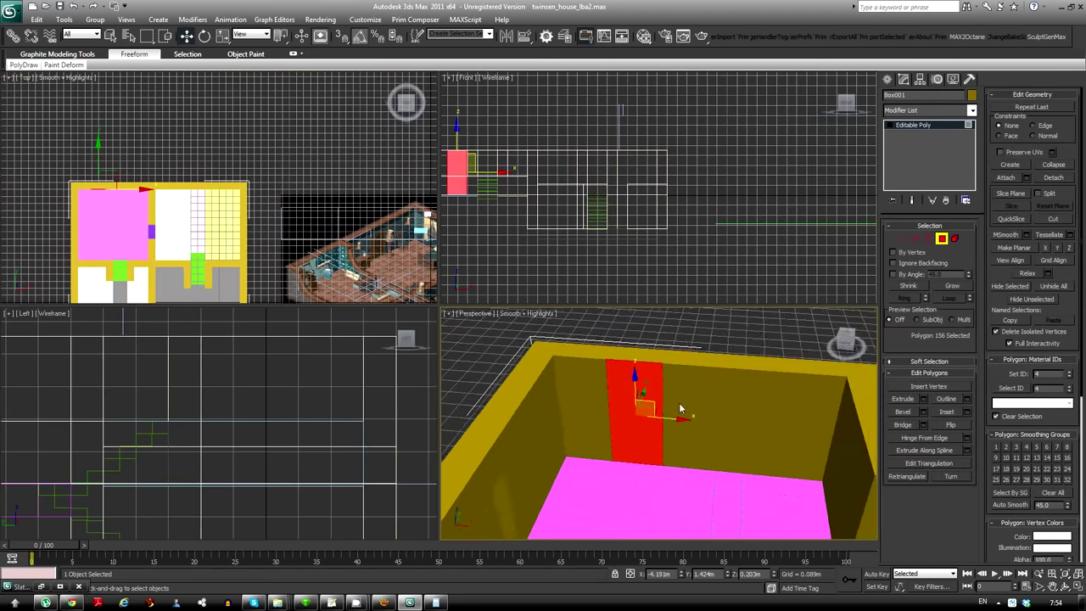
scroll(658, 407, down, 6)
scroll(452, 156, down, 3)
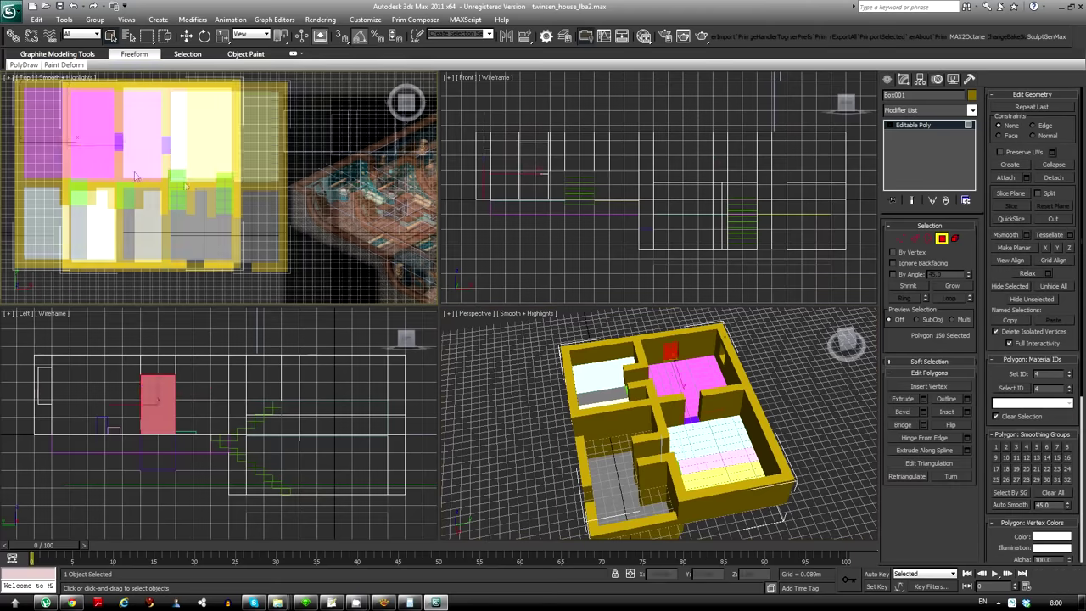
Extrude the pink wall polygon across the gap, then leave vertex editing and zoom in
key(z)
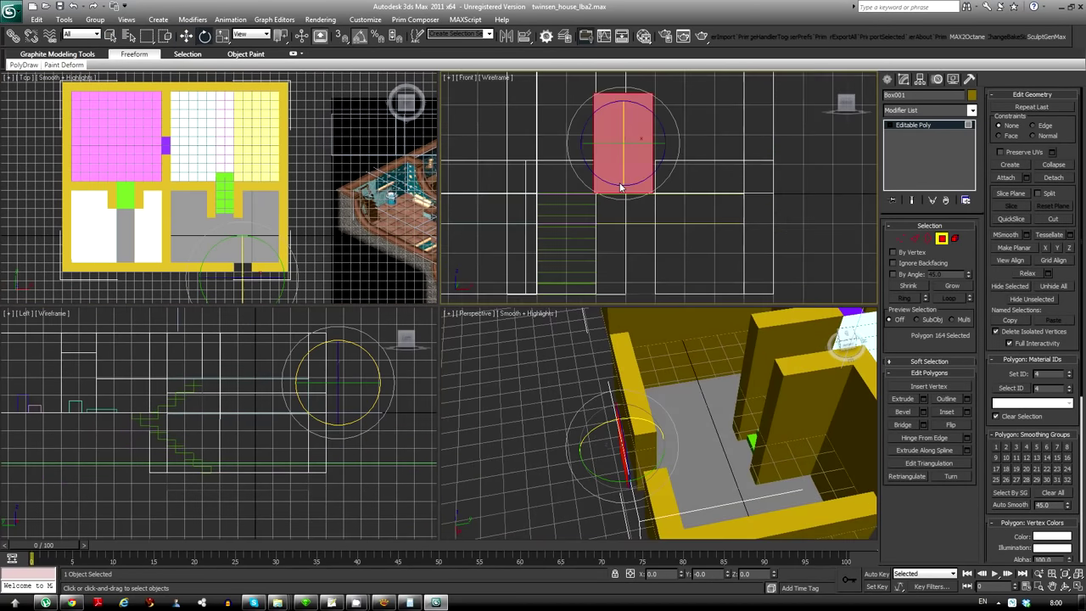
key(z)
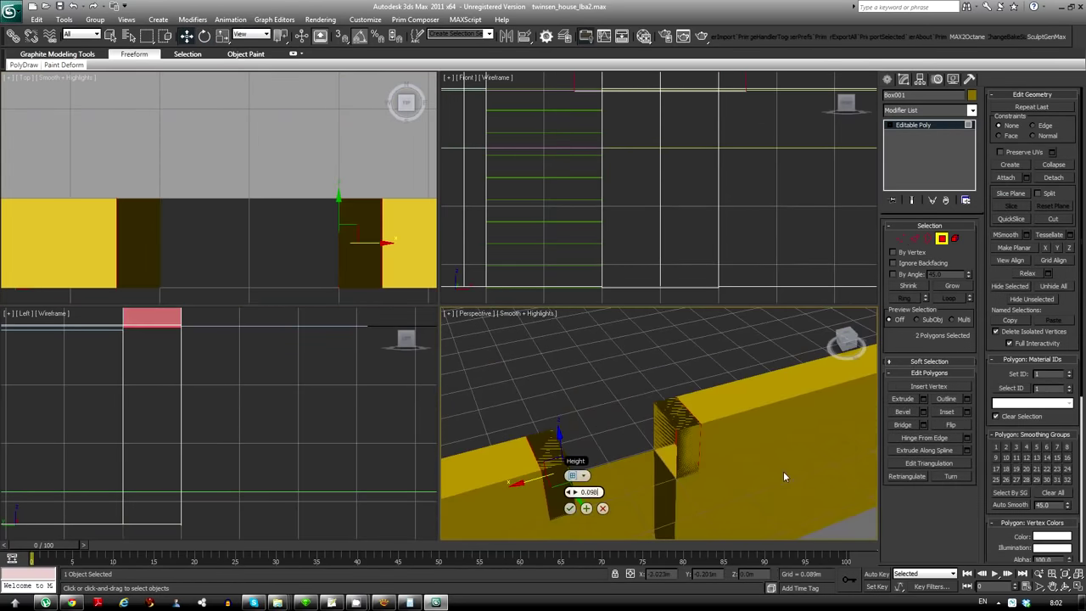
click(569, 509)
key(1)
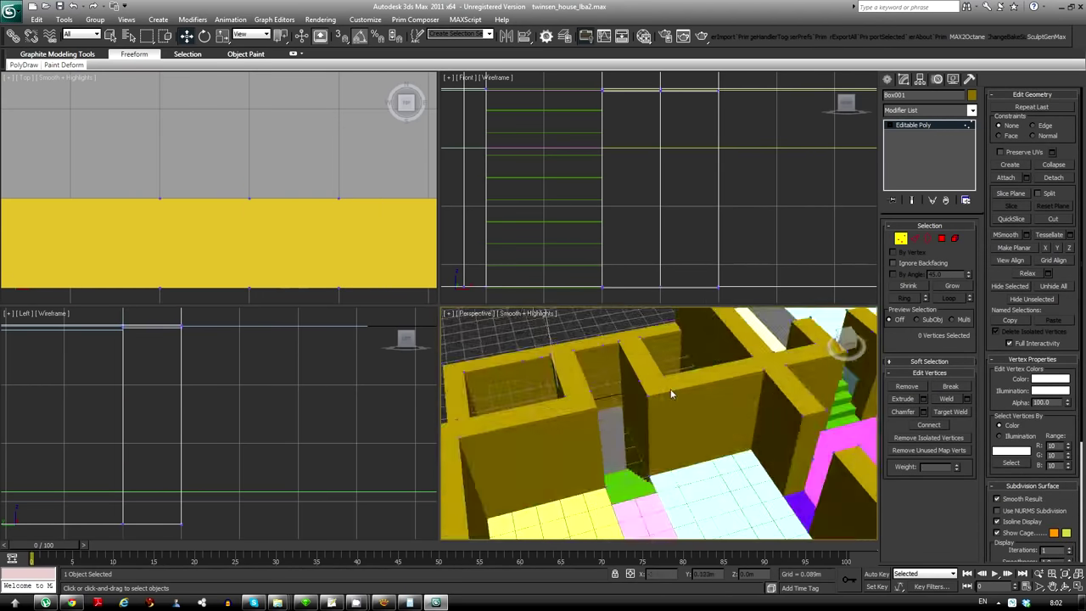
alt+middle_drag(670, 392, 694, 425)
key(z)
scroll(677, 439, up, 5)
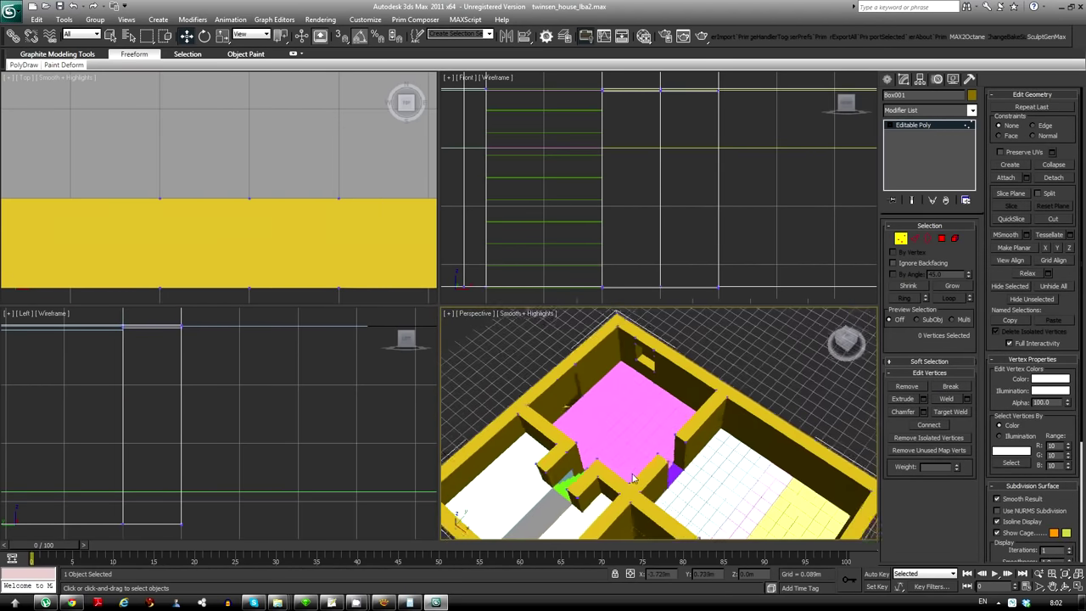
scroll(263, 204, up, 5)
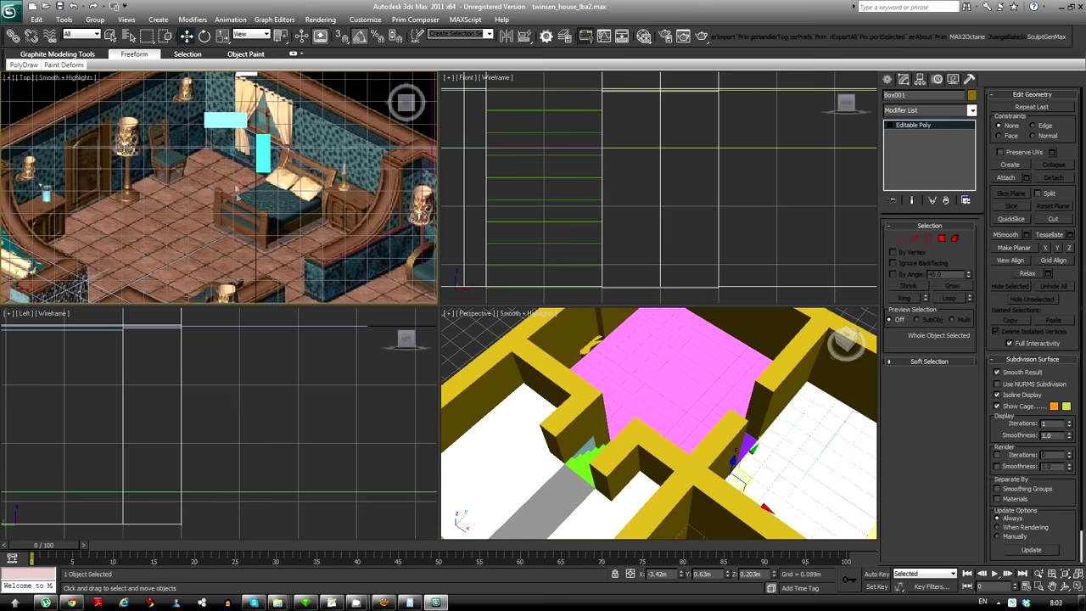
Draw the small Box032 near the lamp and chair in the reference and isolate it
scroll(252, 218, up, 5)
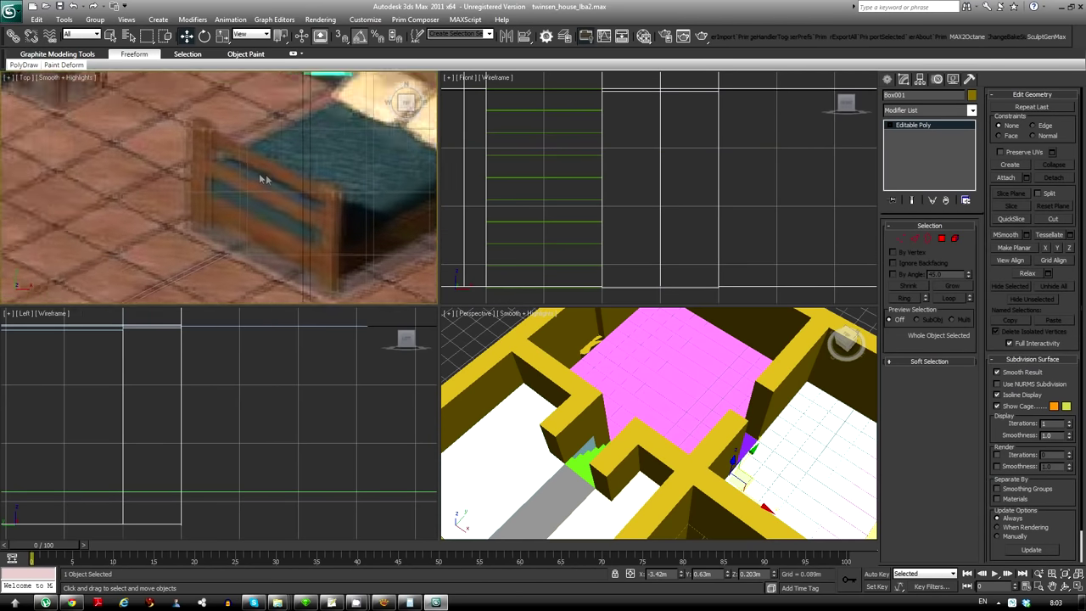
scroll(285, 266, down, 2)
middle_drag(285, 267, 322, 225)
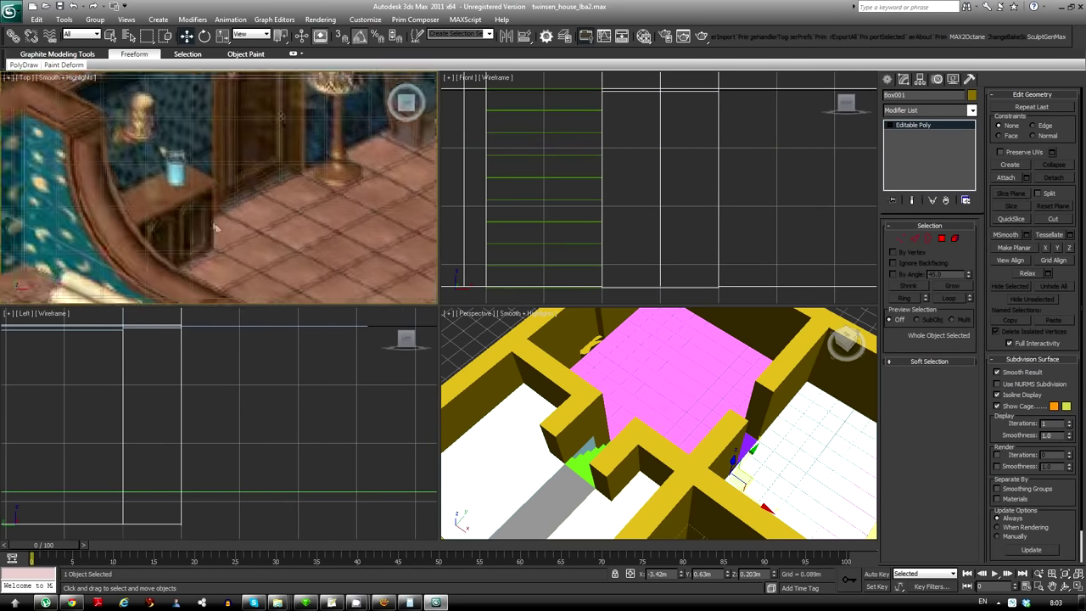
scroll(590, 378, up, 2)
scroll(591, 379, up, 4)
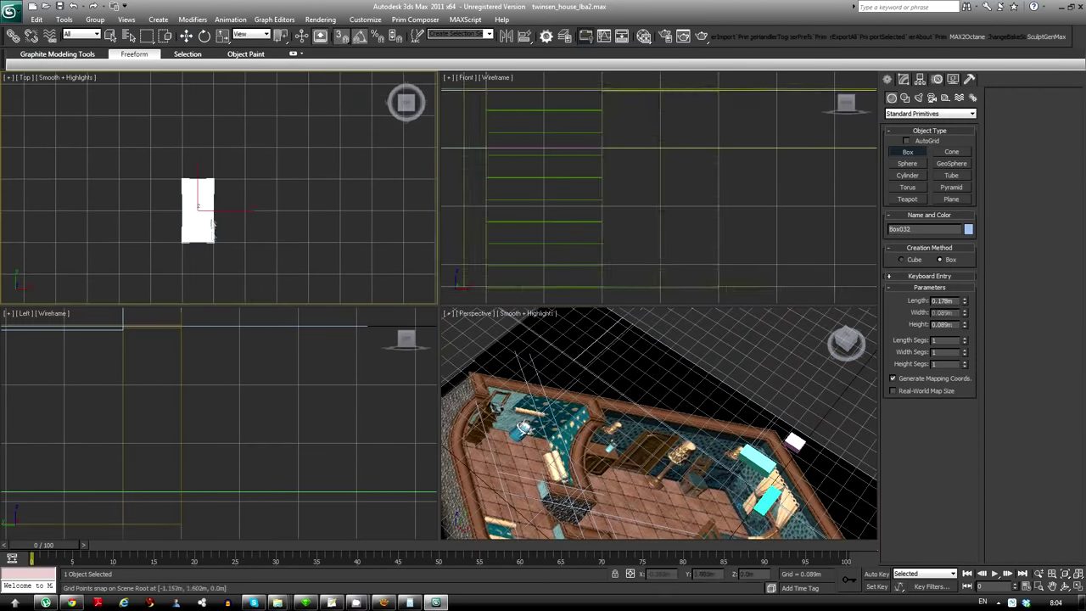
click(213, 237)
key(alt+q)
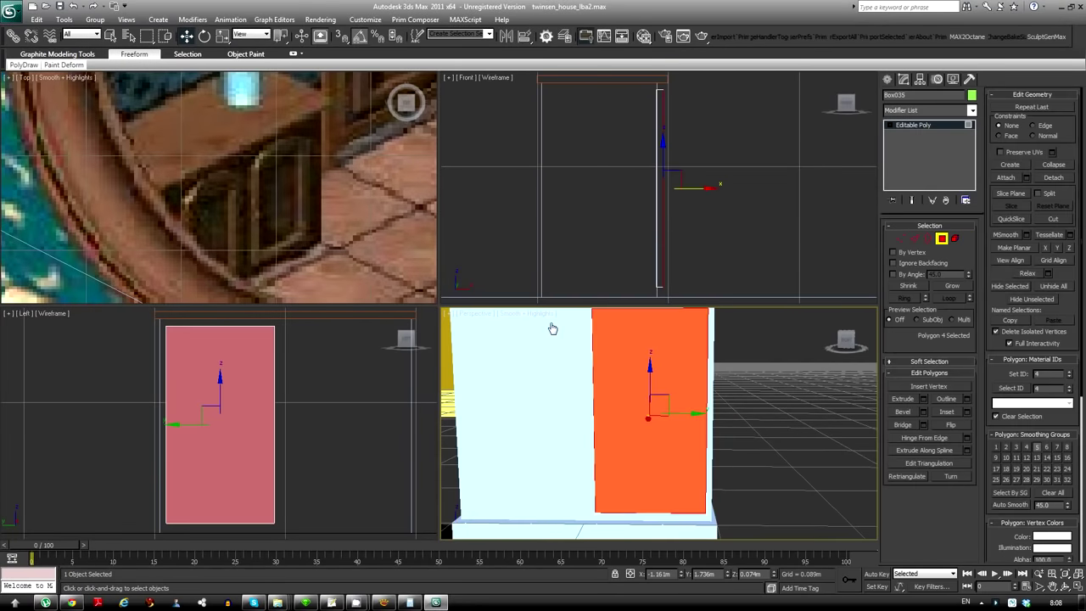
Push the door panel's faces slightly inward with a shallow bevel extrusion
key(1)
click(942, 240)
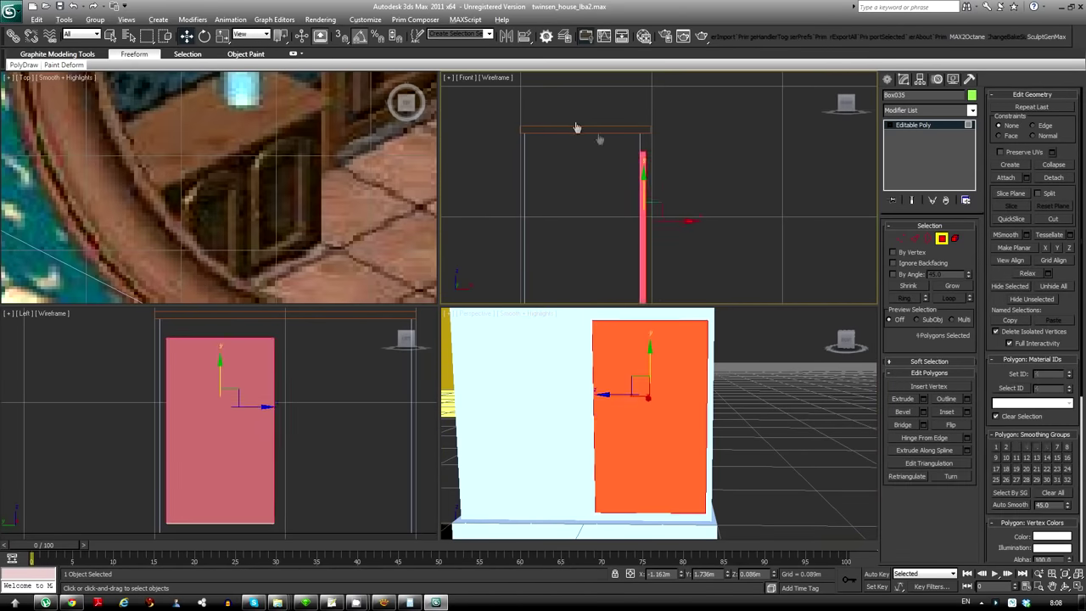
click(924, 412)
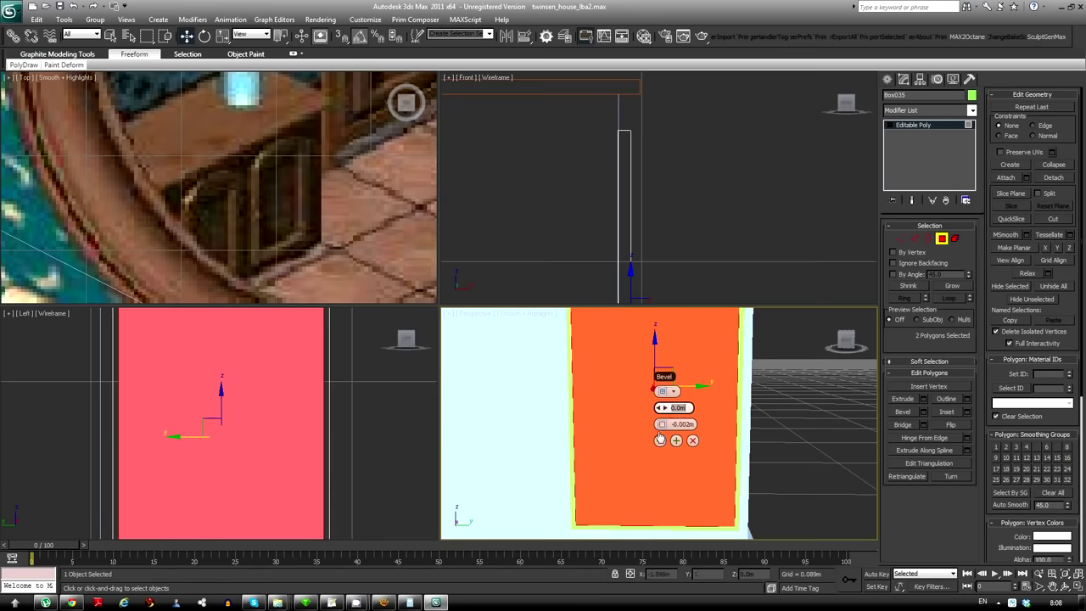
click(924, 400)
click(669, 498)
Adjust the door's vertices, slice the panel and chamfer its edges
key(1)
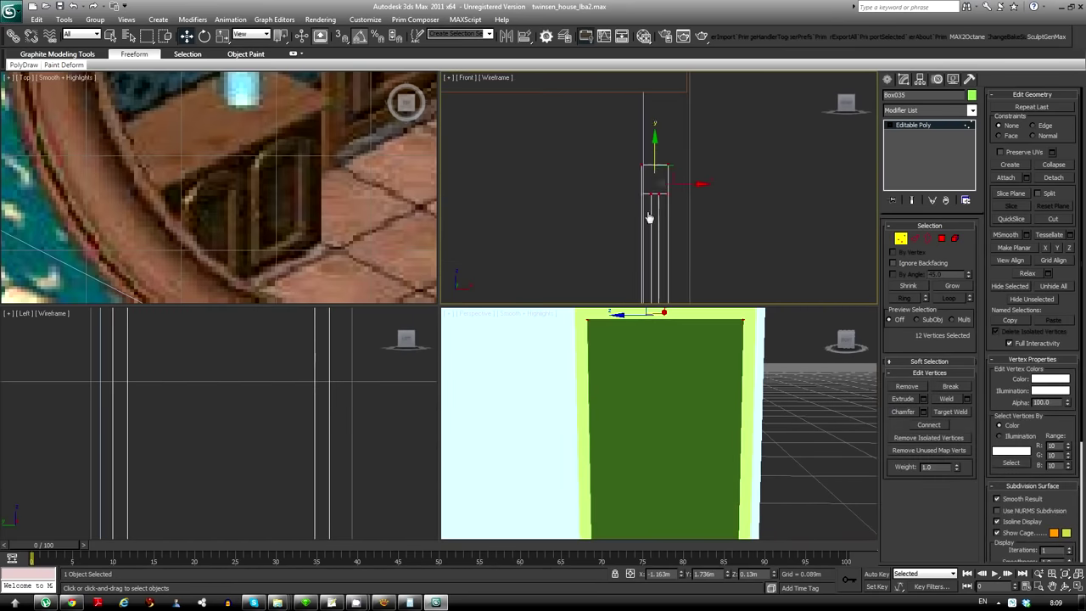
right_click(659, 437)
click(728, 359)
click(493, 319)
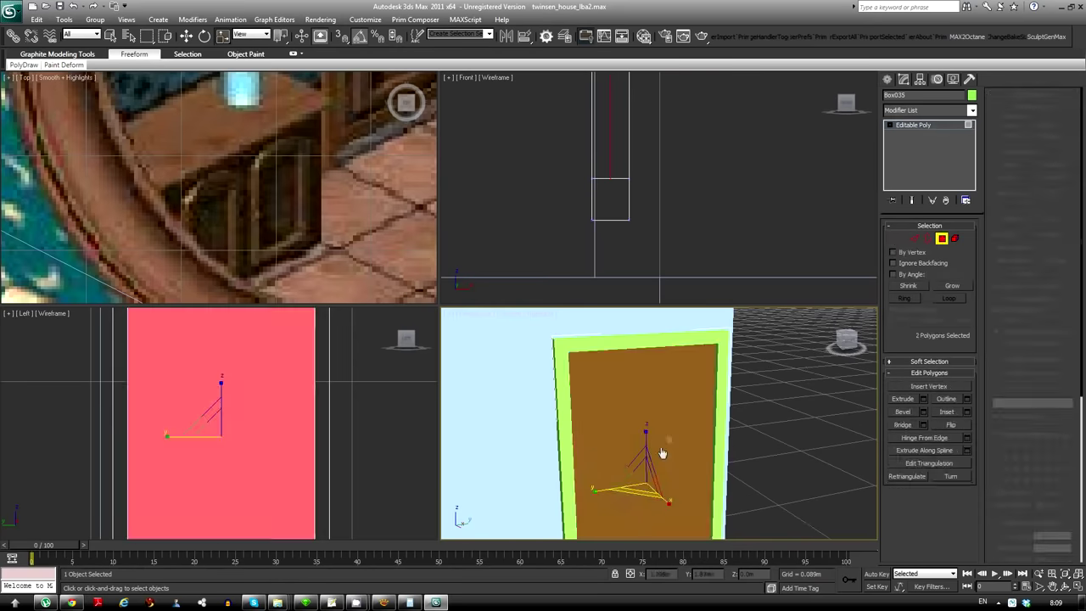
scroll(662, 424, down, 5)
key(4)
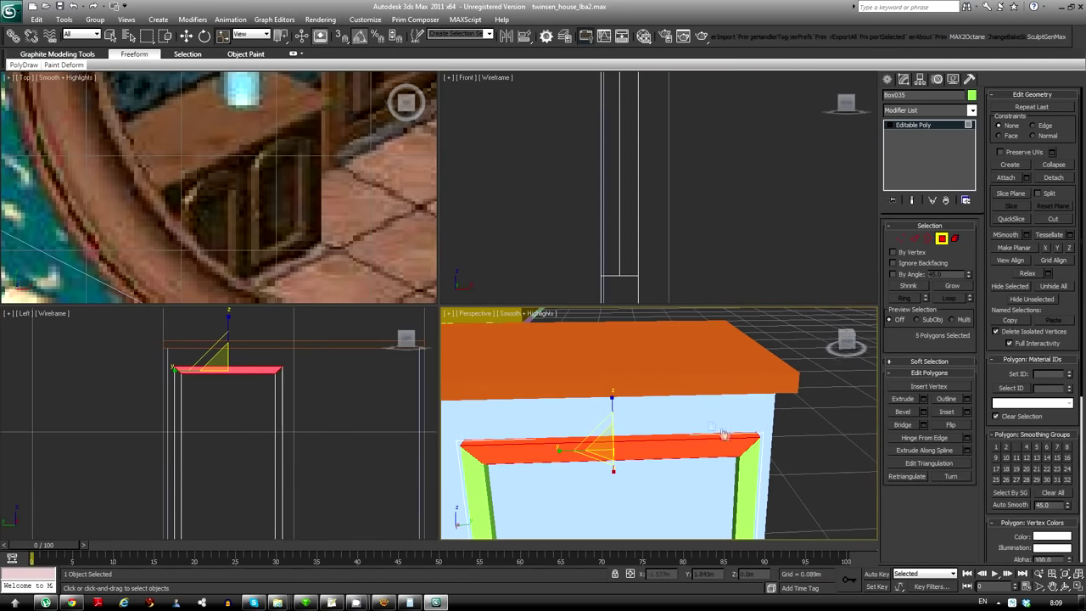
click(1010, 193)
key(2)
scroll(213, 439, up, 3)
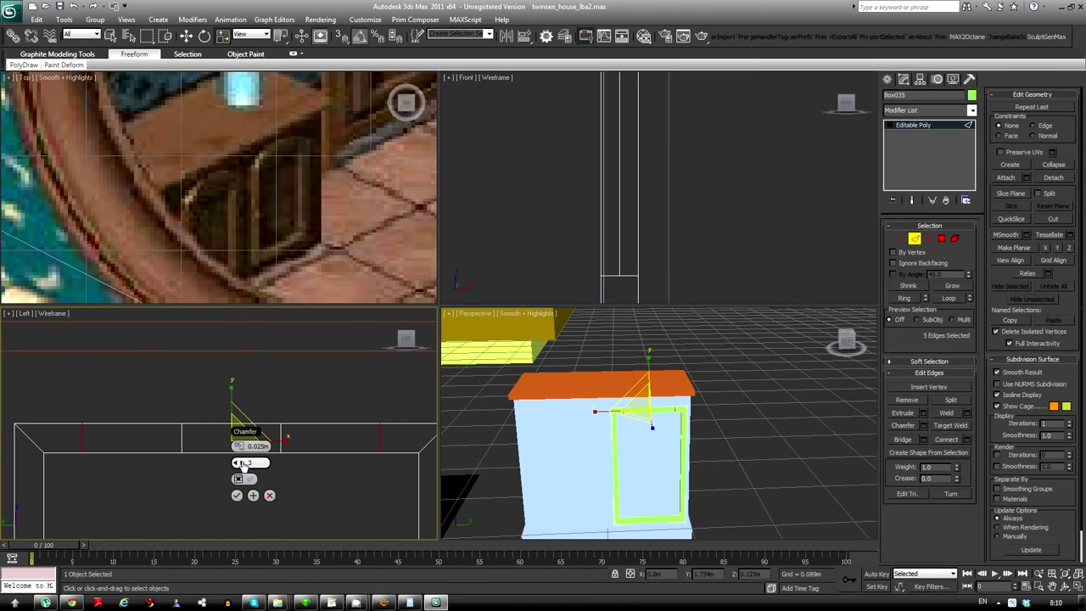
click(238, 497)
Add an FFD 3x3x3 modifier to the door to bend its top
click(929, 111)
click(917, 138)
key(z)
key(r)
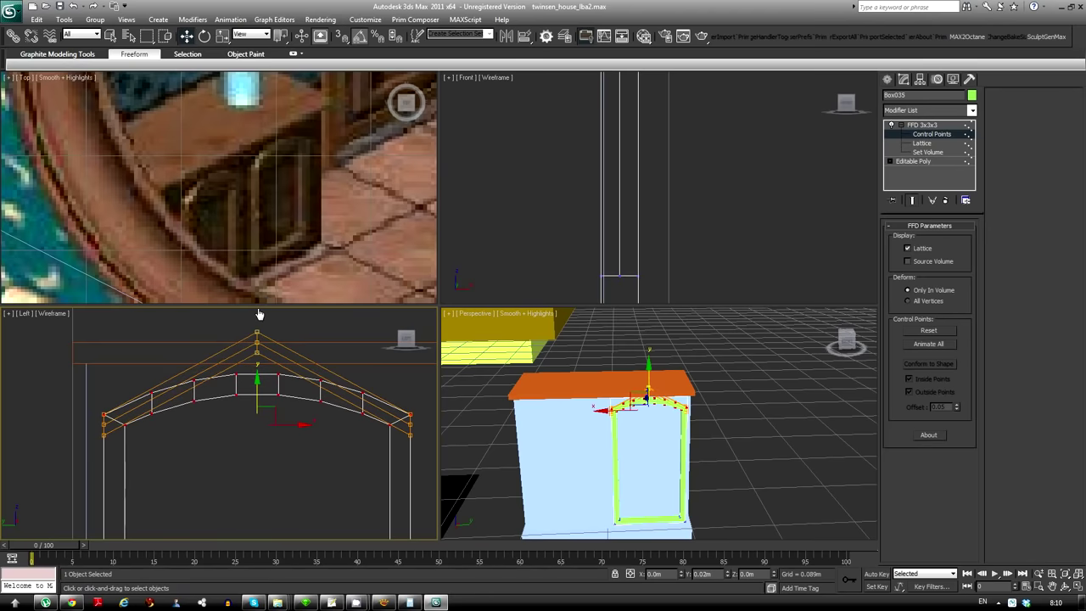
alt+middle_drag(648, 373, 656, 421)
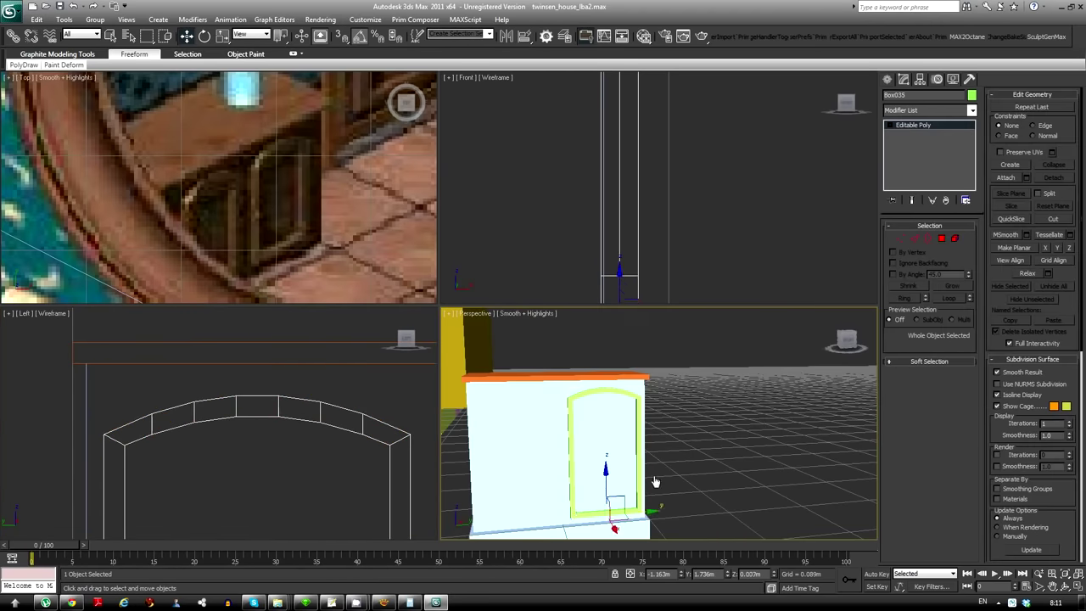
Copy the door to the right as a second door
key(w)
shift+drag(260, 473, 340, 497)
alt+middle_drag(560, 450, 594, 441)
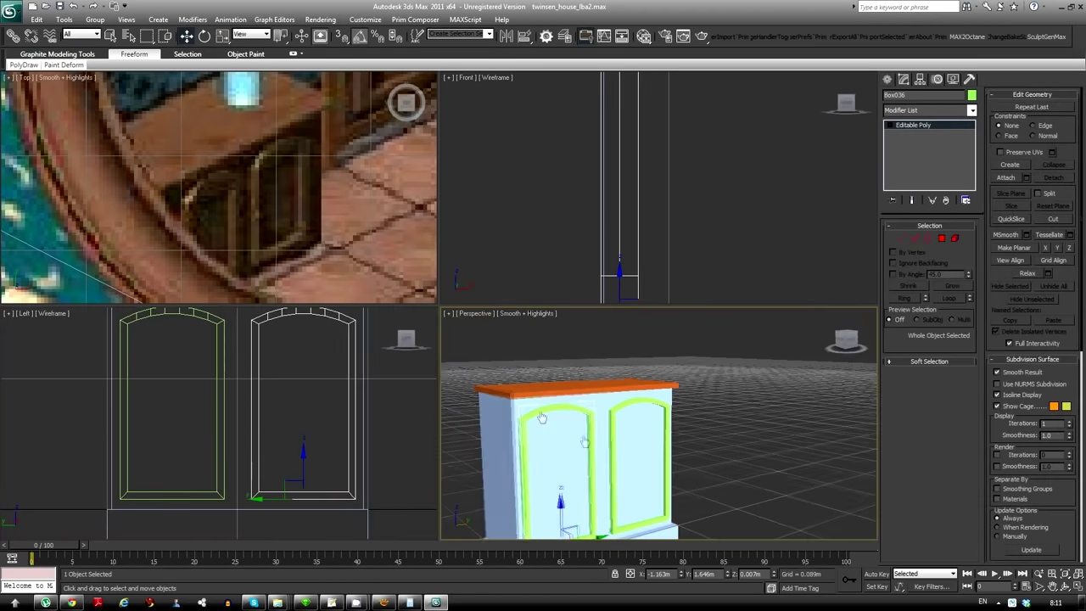
click(411, 601)
click(456, 144)
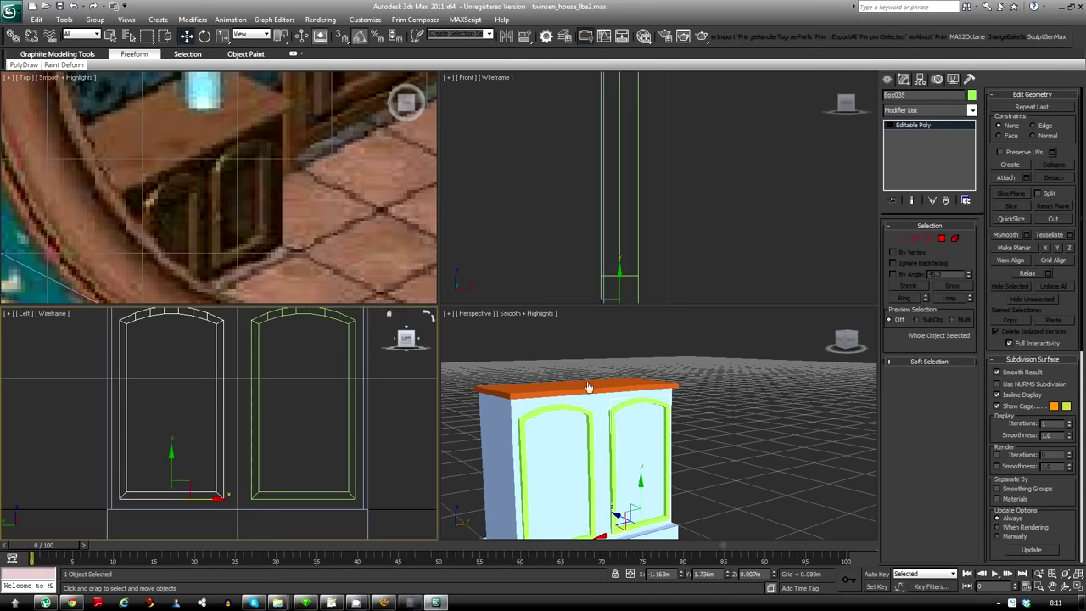
alt+middle_drag(577, 458, 598, 482)
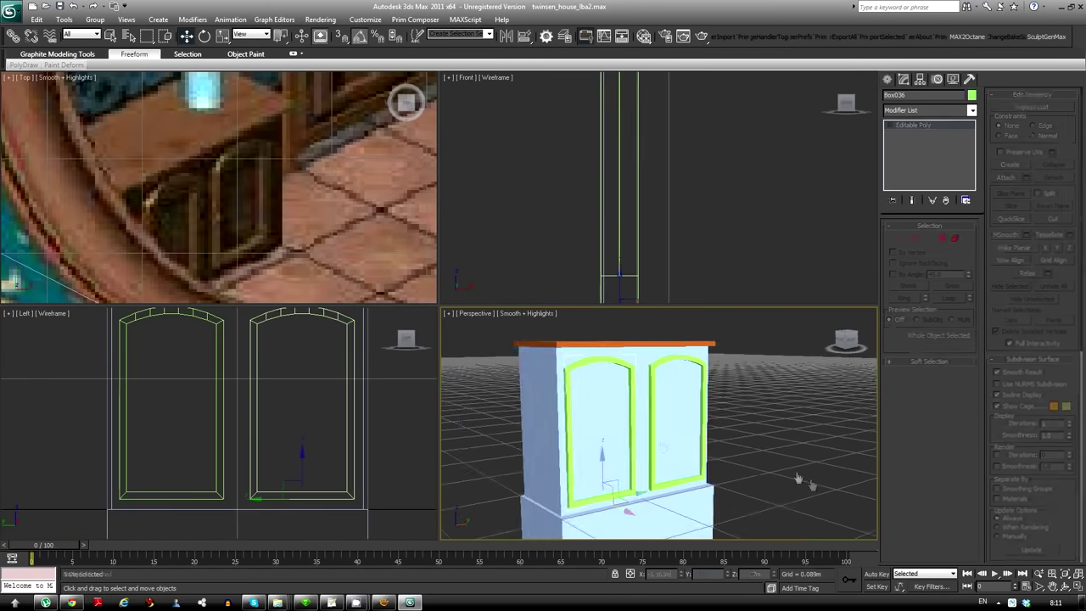
alt+middle_drag(701, 509, 645, 475)
Shape the arch-top vertices of the first door frame
click(645, 441)
key(1)
drag(68, 374, 390, 310)
scroll(242, 482, up, 3)
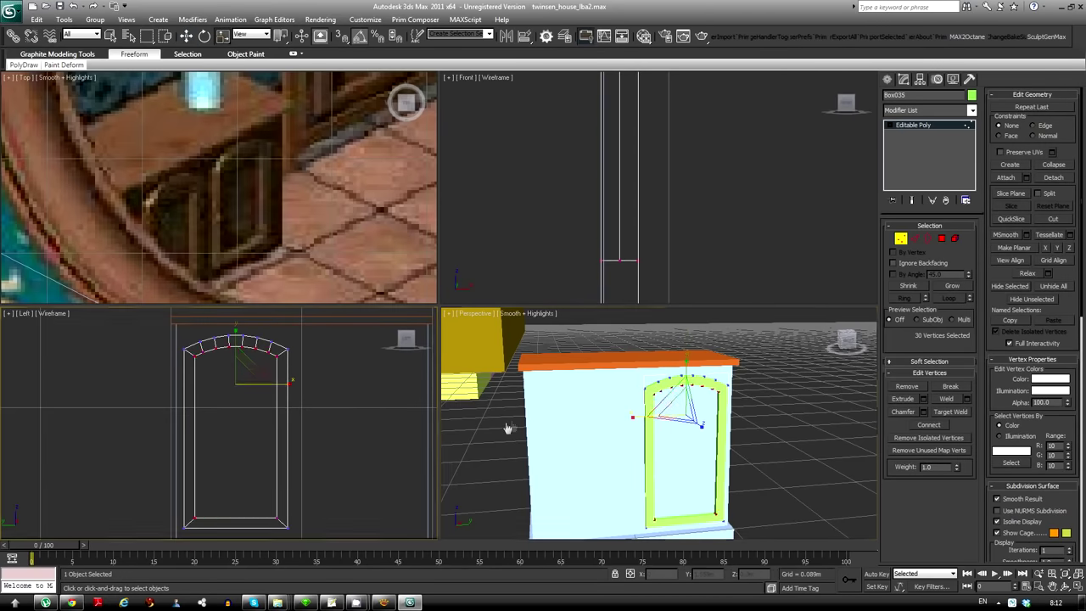
scroll(513, 426, down, 3)
alt+middle_drag(518, 441, 531, 475)
scroll(536, 492, up, 2)
key(1)
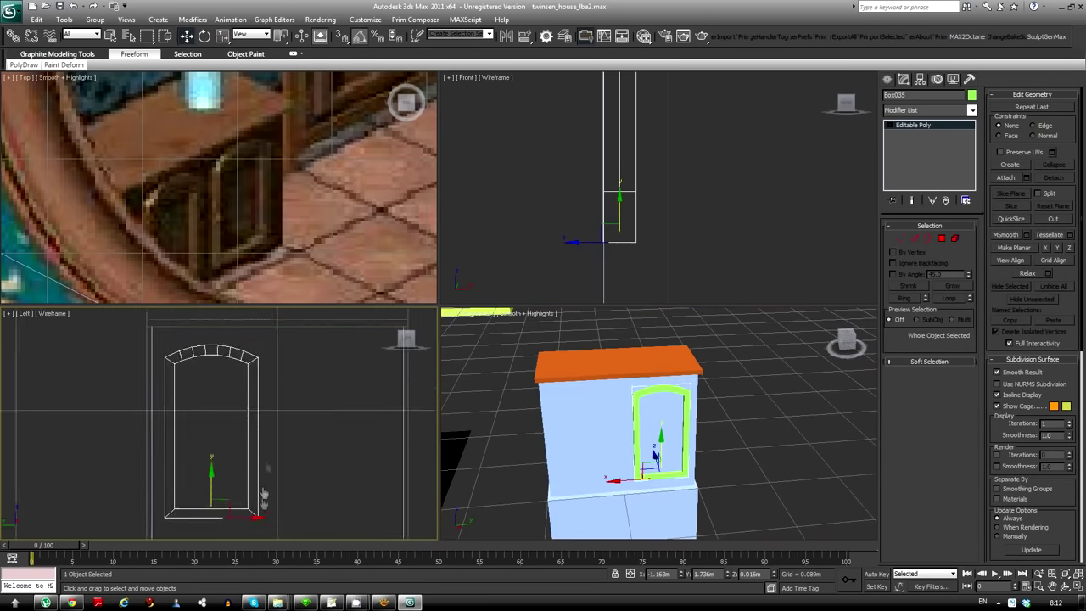
key(r)
alt+click(633, 472)
alt+middle_drag(633, 473, 665, 496)
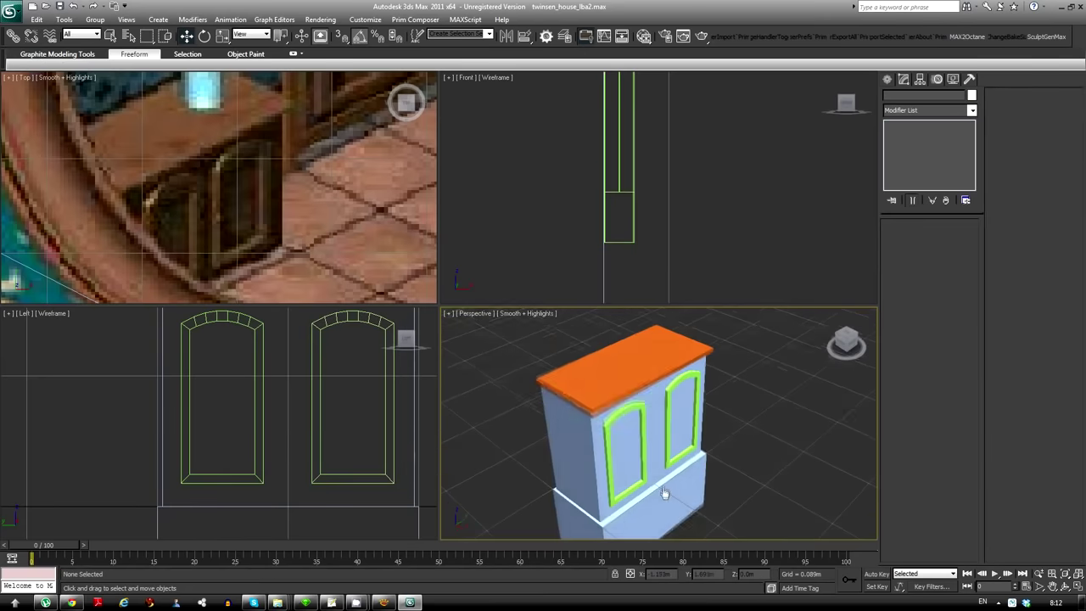
Clone the arched door frame and place the copy beside the other door
click(670, 458)
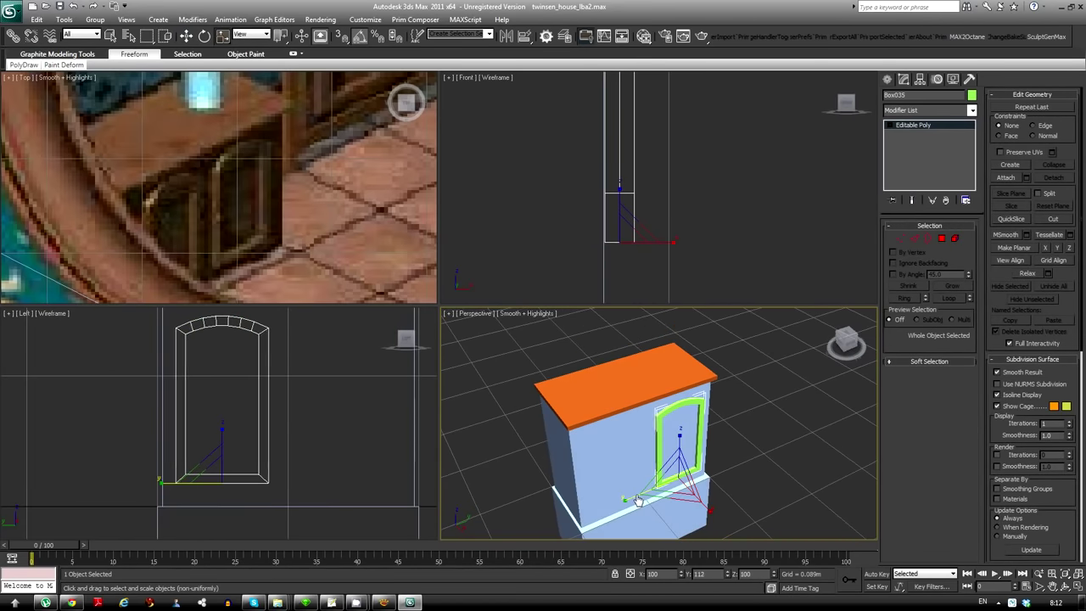
drag(257, 368, 281, 372)
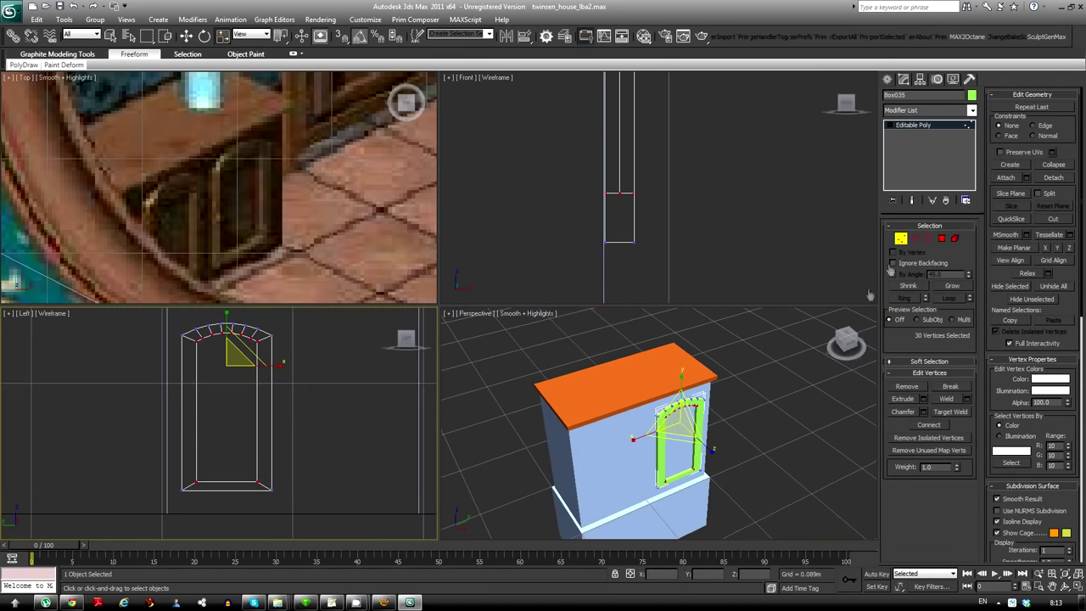
click(544, 349)
alt+middle_drag(594, 424, 629, 514)
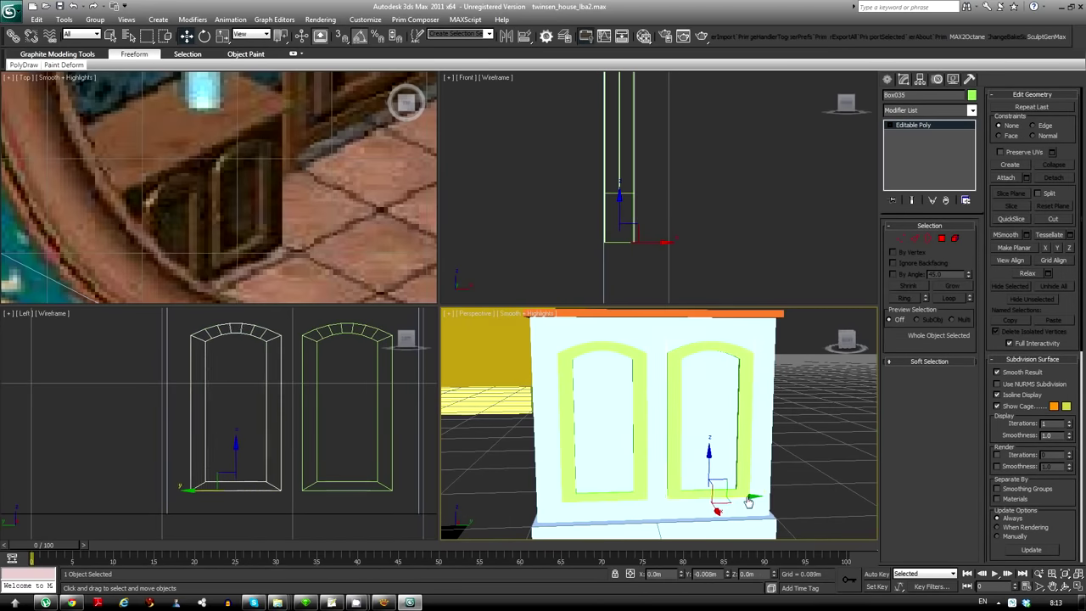
alt+middle_drag(748, 503, 679, 475)
drag(632, 492, 645, 511)
Select the cabinet body's front face
alt+middle_drag(743, 479, 577, 431)
scroll(577, 431, down, 3)
scroll(635, 424, up, 4)
scroll(737, 420, down, 1)
mouse_move(737, 419)
alt+middle_down()
mouse_move(674, 437)
mouse_move(775, 407)
alt+middle_up()
key(4)
click(678, 413)
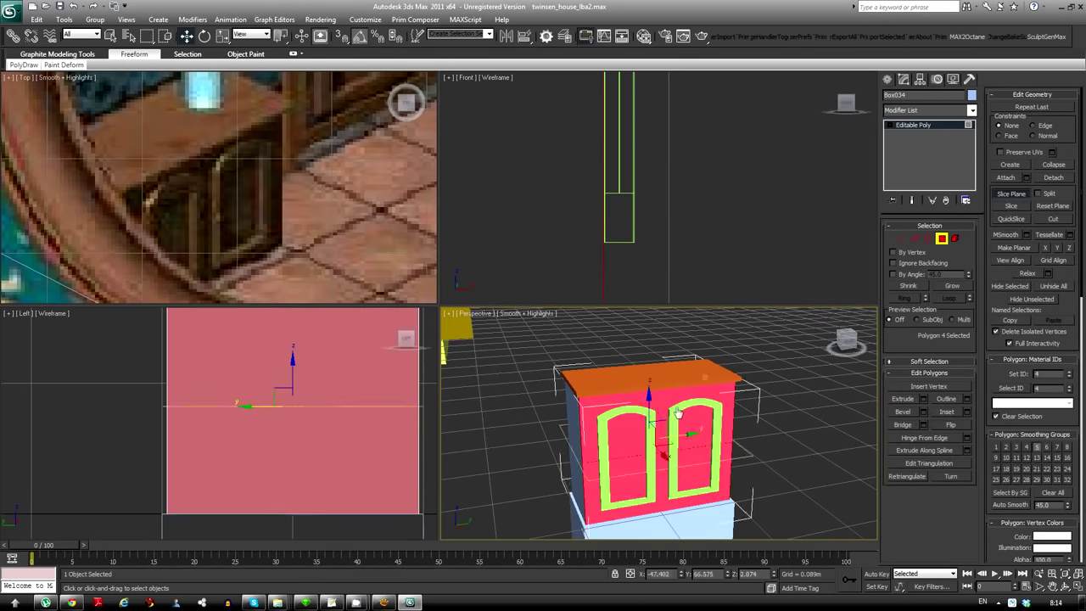
Inset the two door panels inside their arched frames
click(924, 412)
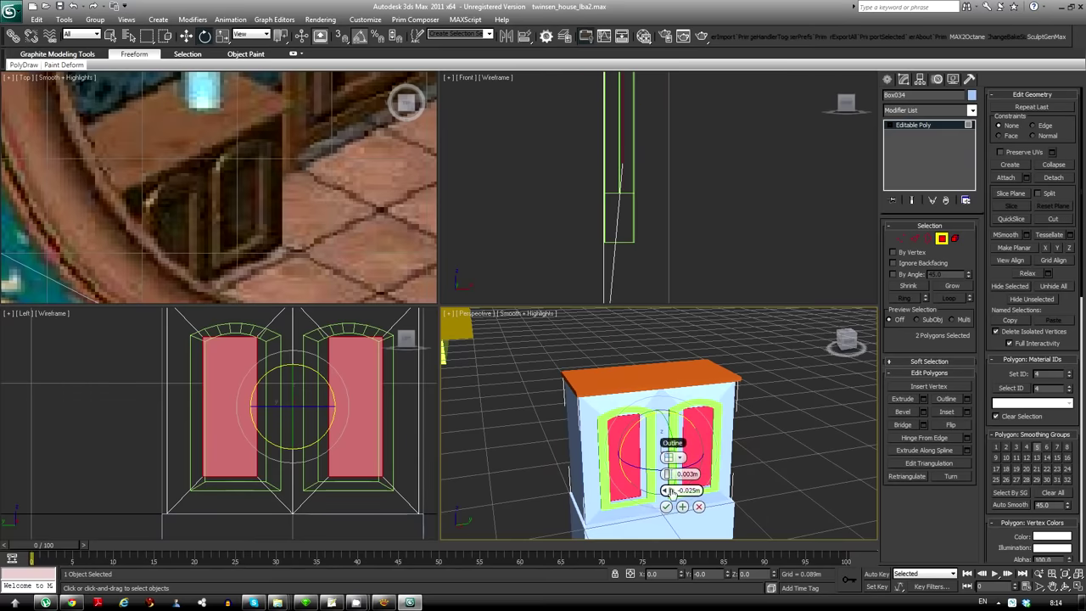
click(666, 506)
scroll(718, 473, up, 3)
Make the cabinet body symmetrical
key(1)
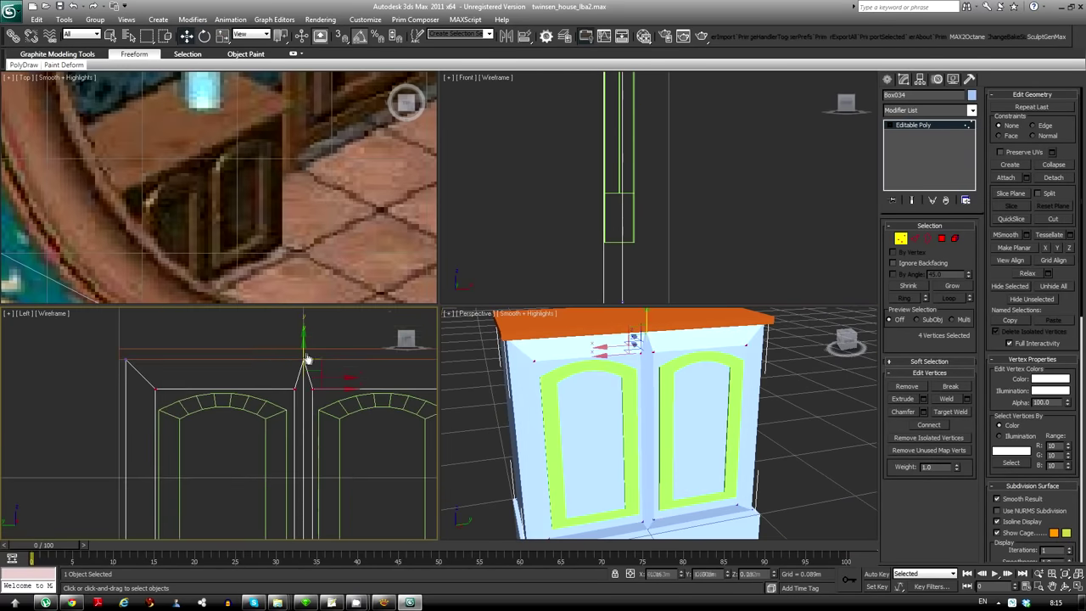
scroll(366, 341, down, 2)
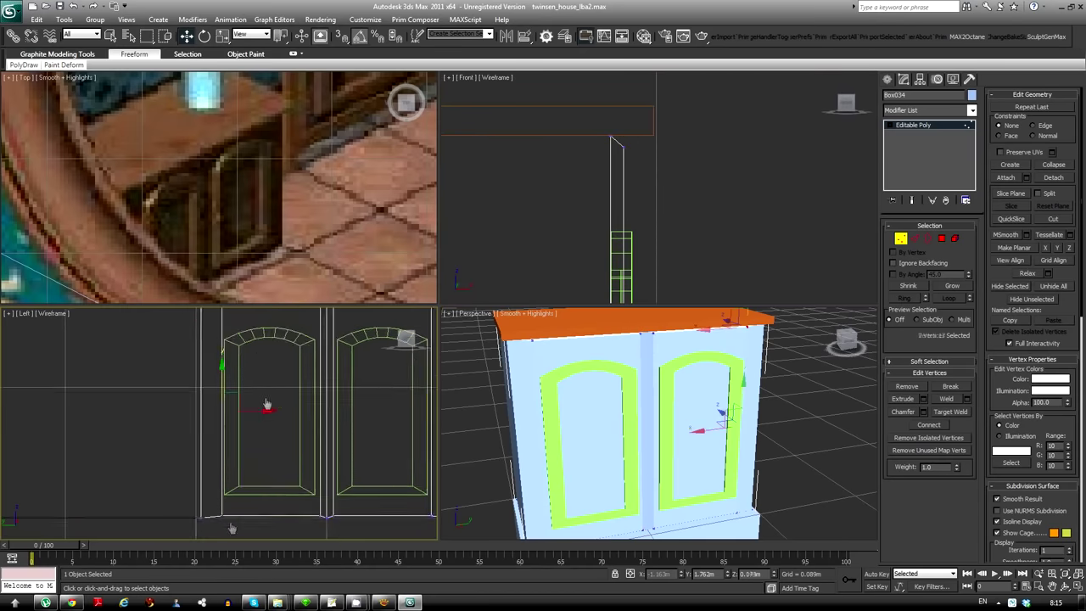
key(1)
alt+middle_drag(594, 425, 752, 209)
right_click(667, 360)
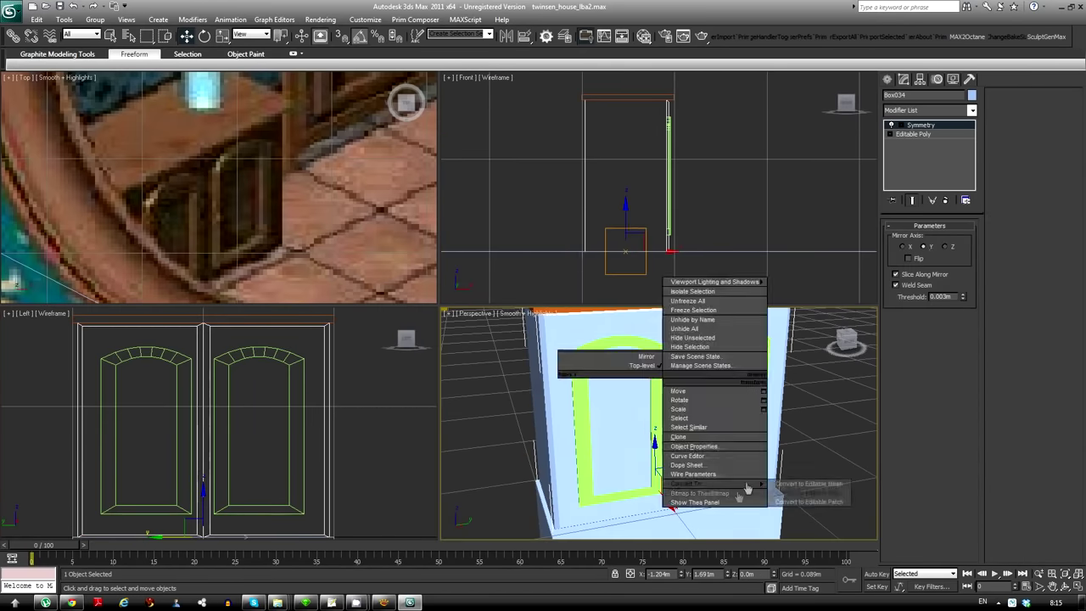
key(Escape)
alt+middle_drag(739, 497, 649, 433)
Chamfer the orange top's edges by 0.010m
right_click(678, 335)
click(704, 356)
scroll(679, 405, up, 4)
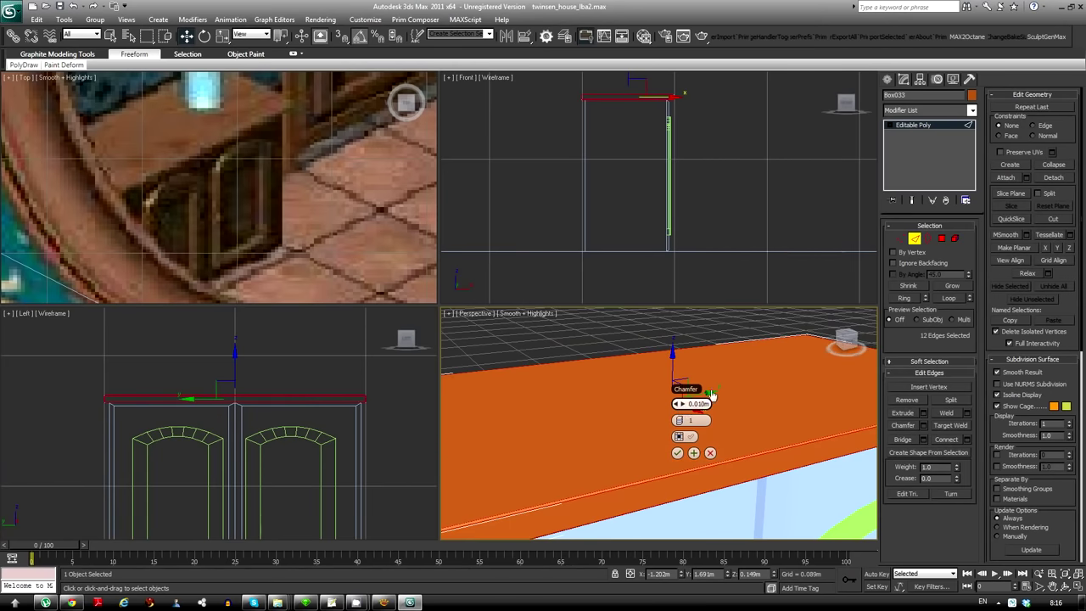
click(677, 452)
scroll(662, 424, down, 5)
alt+middle_drag(662, 424, 594, 407)
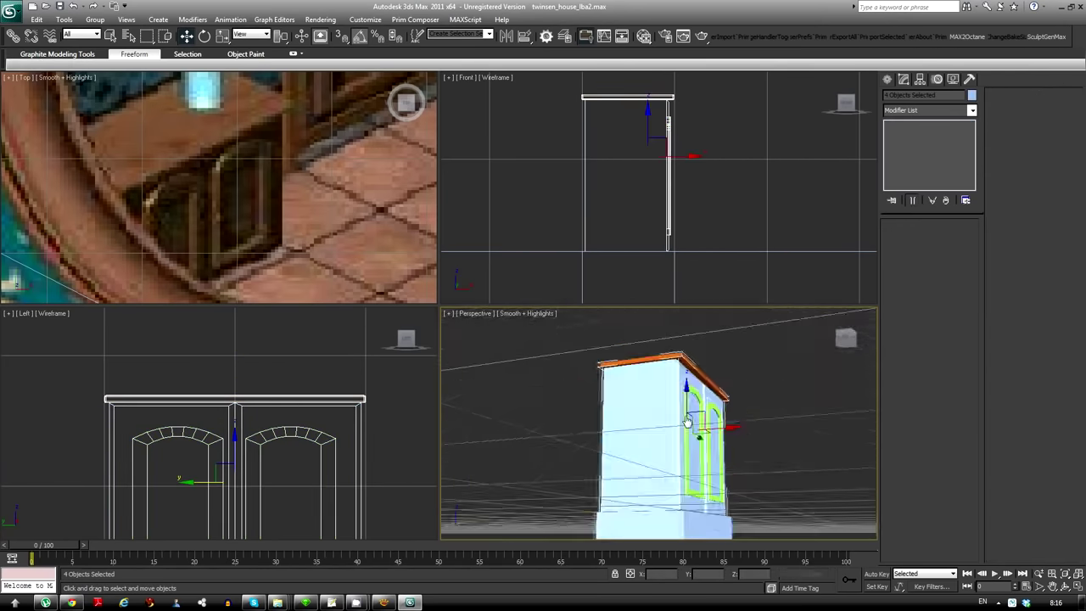
click(972, 94)
click(467, 347)
click(620, 209)
click(599, 364)
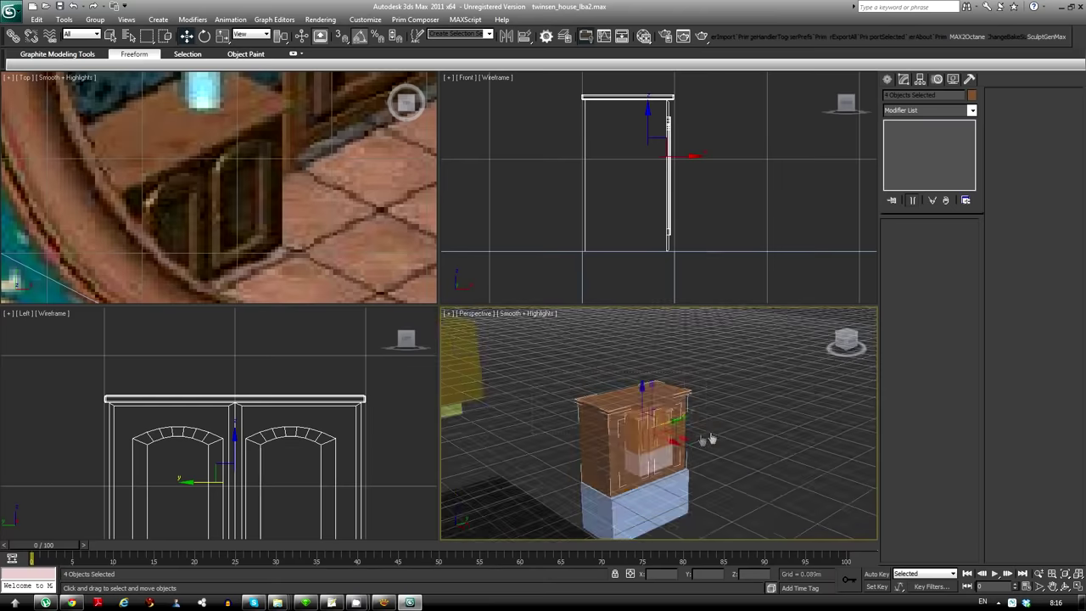
key(w)
key(z)
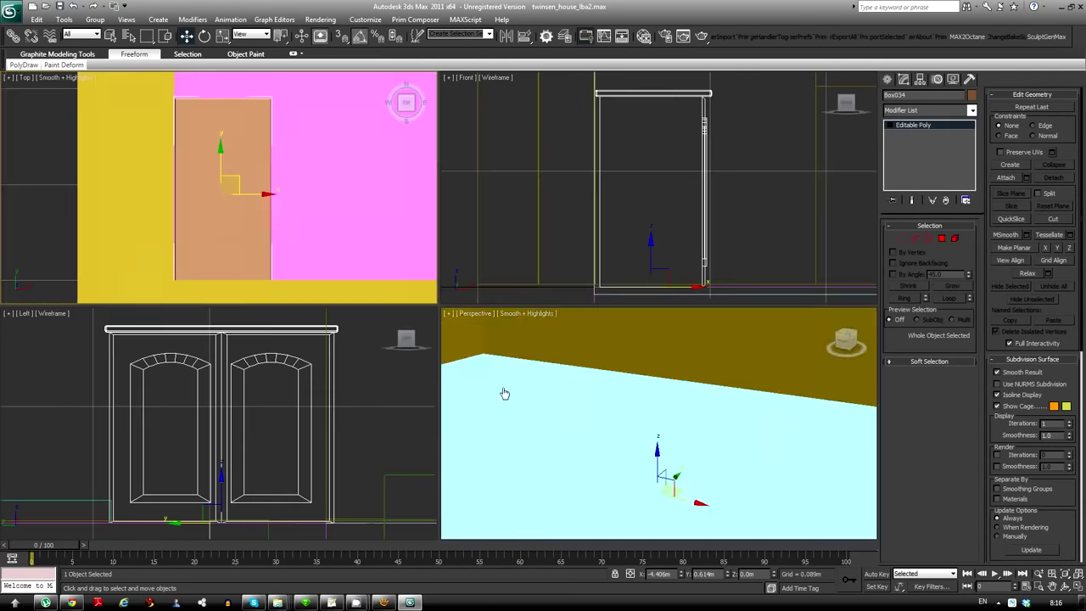
alt+middle_drag(505, 393, 639, 183)
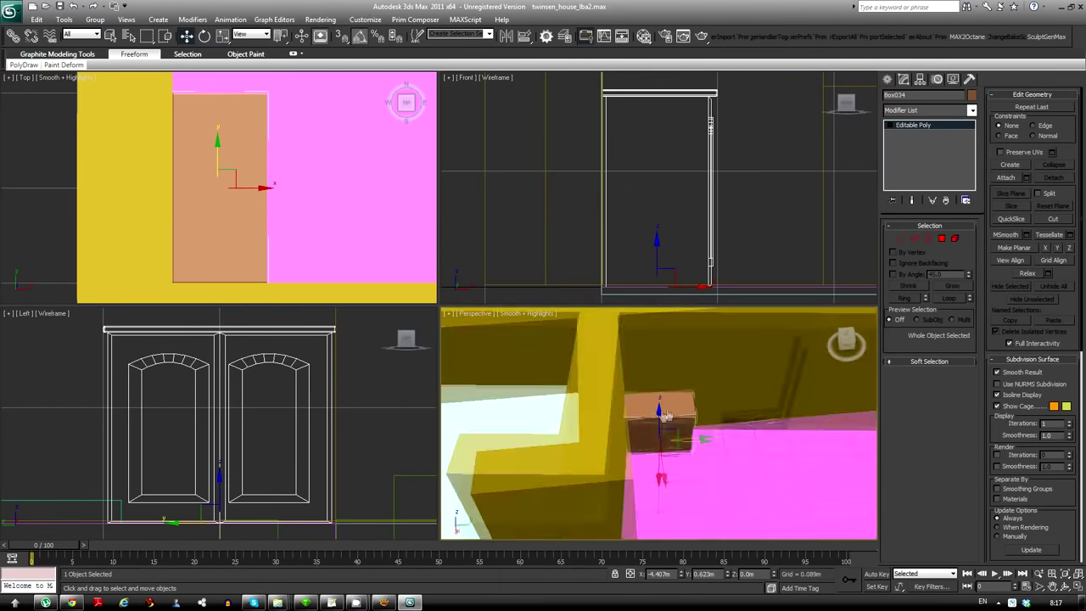
key(ctrl+d)
key(ctrl+shift+z)
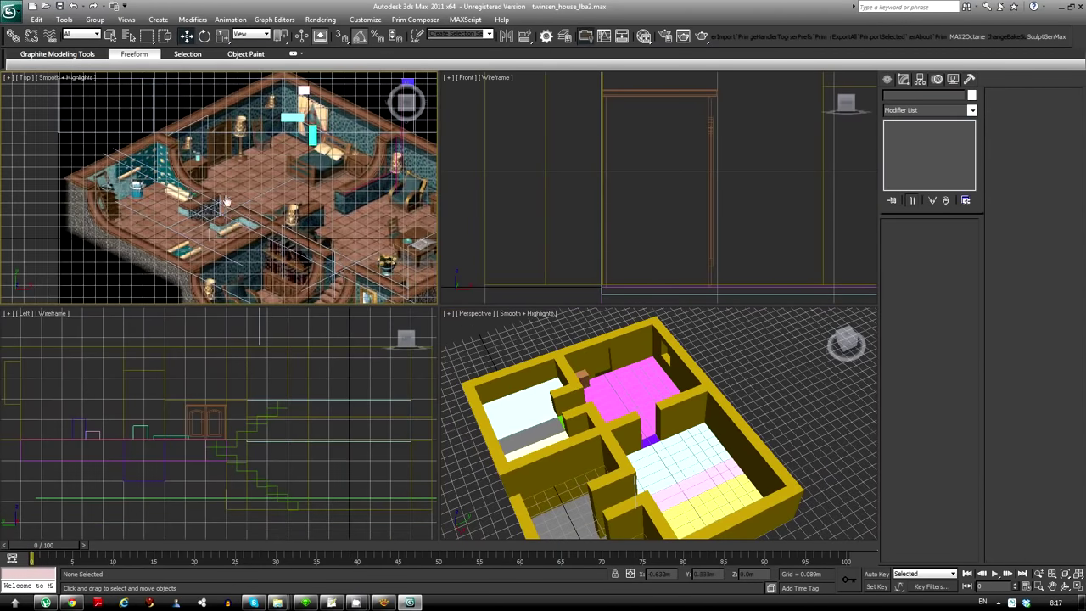
Select the green stair pieces and inspect the stair block from several angles
key(shift+z)
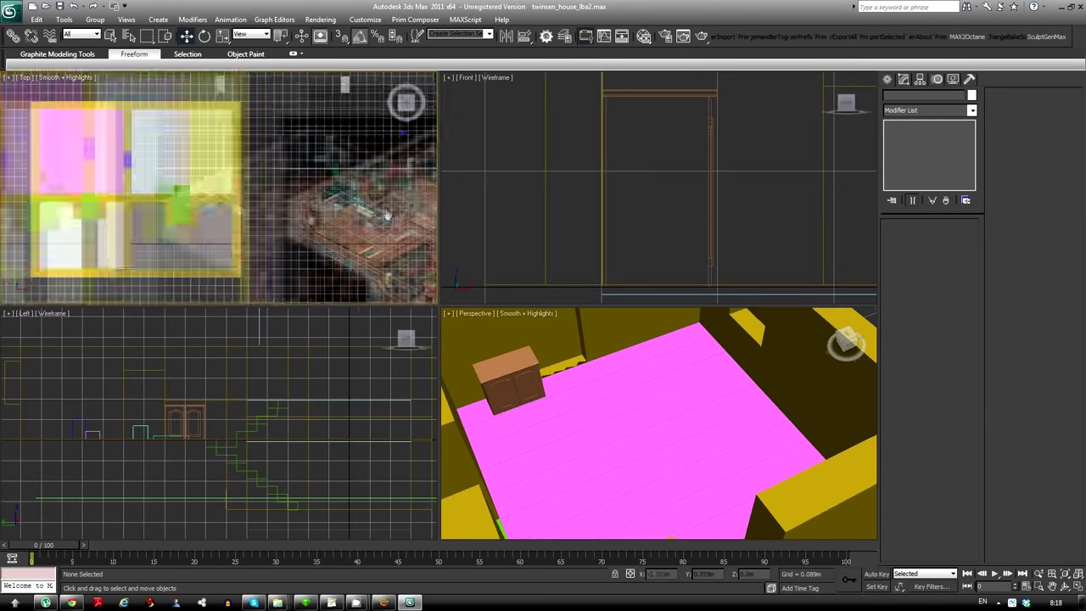
key(ctrl+z)
key(ctrl+z)
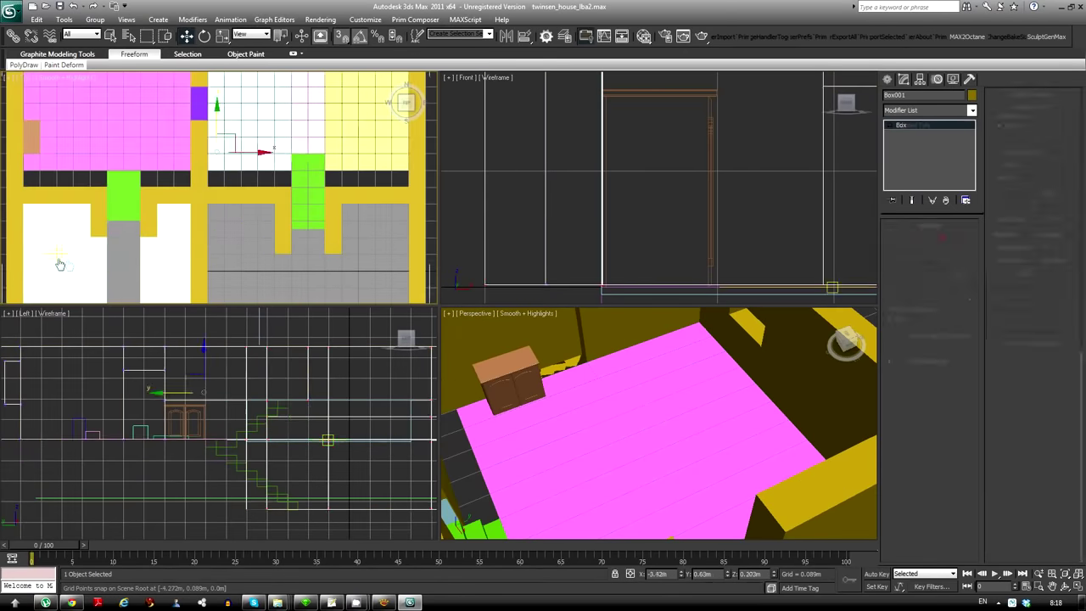
key(shift+z)
key(shift+z)
key(shift+z)
key(shift+z)
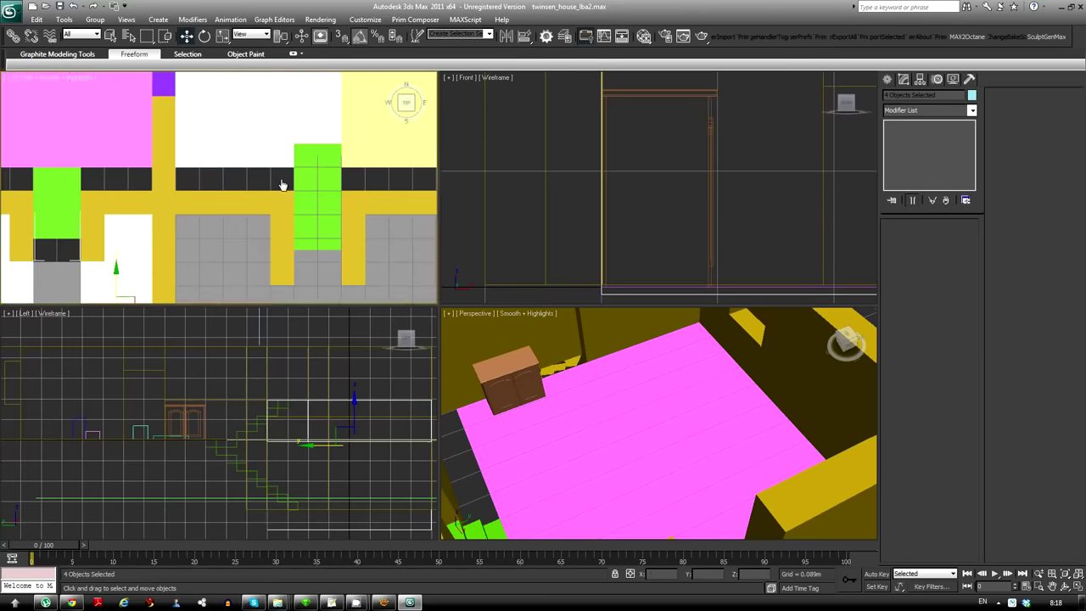
key(shift+z)
key(shift+z)
key(ctrl+z)
key(ctrl+z)
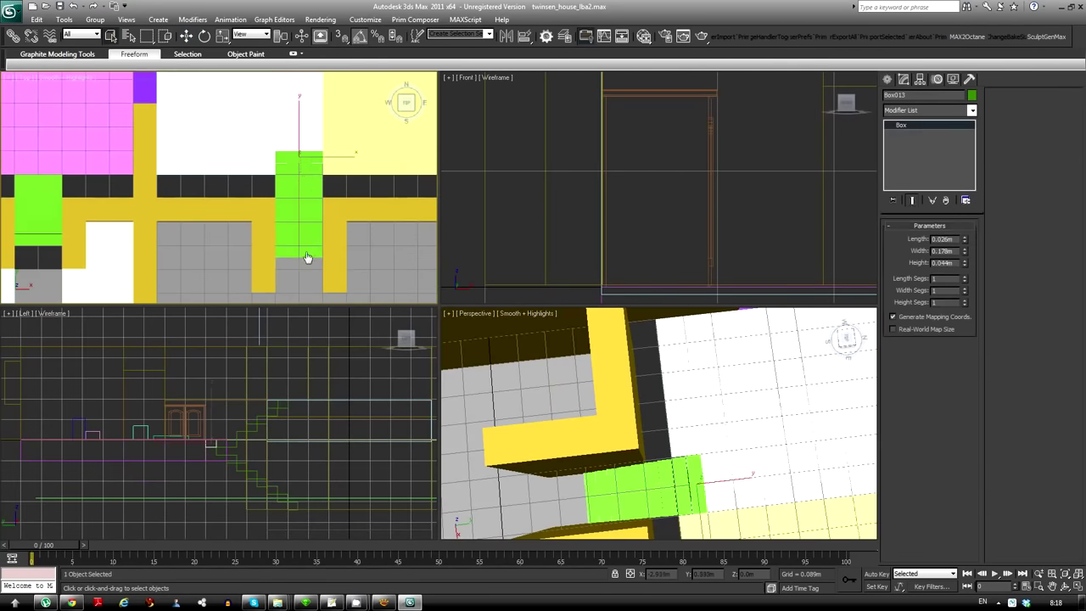
key(ctrl+z)
key(ctrl+z)
key(ctrl+z)
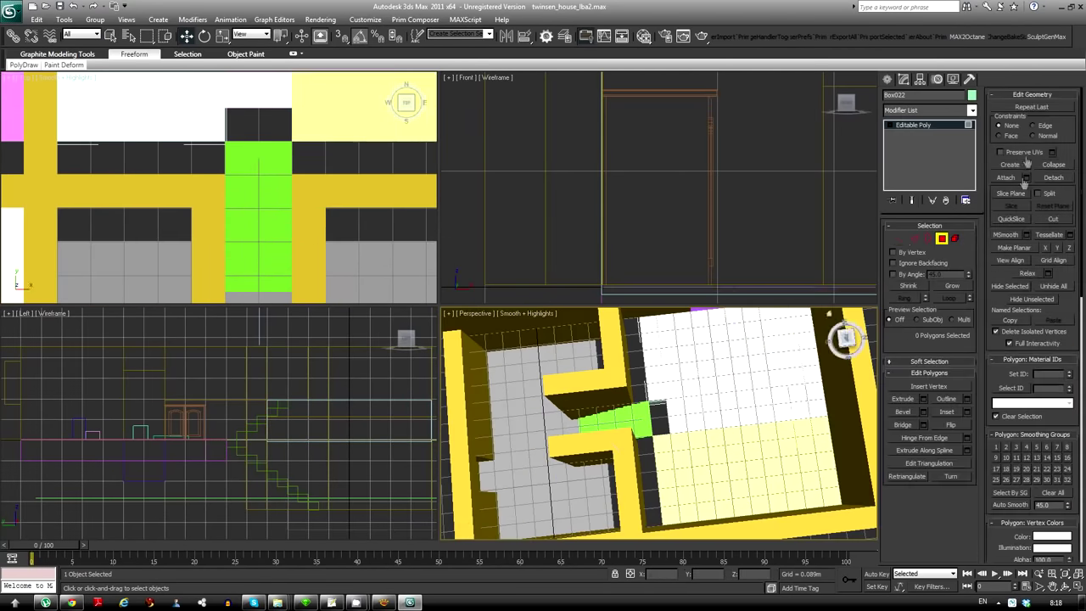
key(ctrl+z)
key(shift+z)
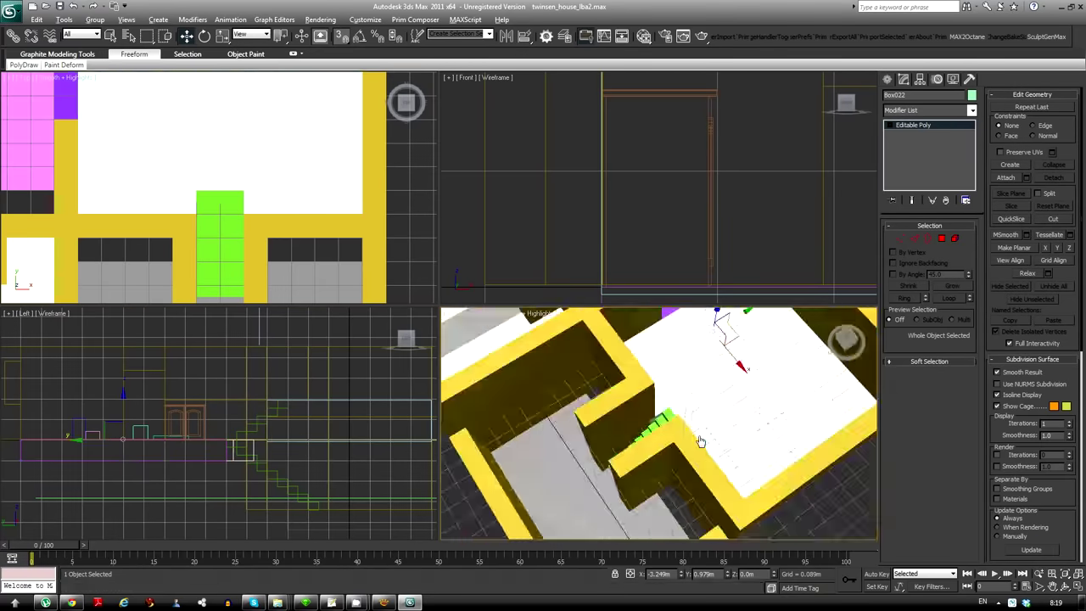
key(shift+z)
key(shift+z)
key(ctrl+z)
key(ctrl+z)
key(shift+z)
Edit the pink floor's corner vertices, then return to viewing the house
right_click(187, 194)
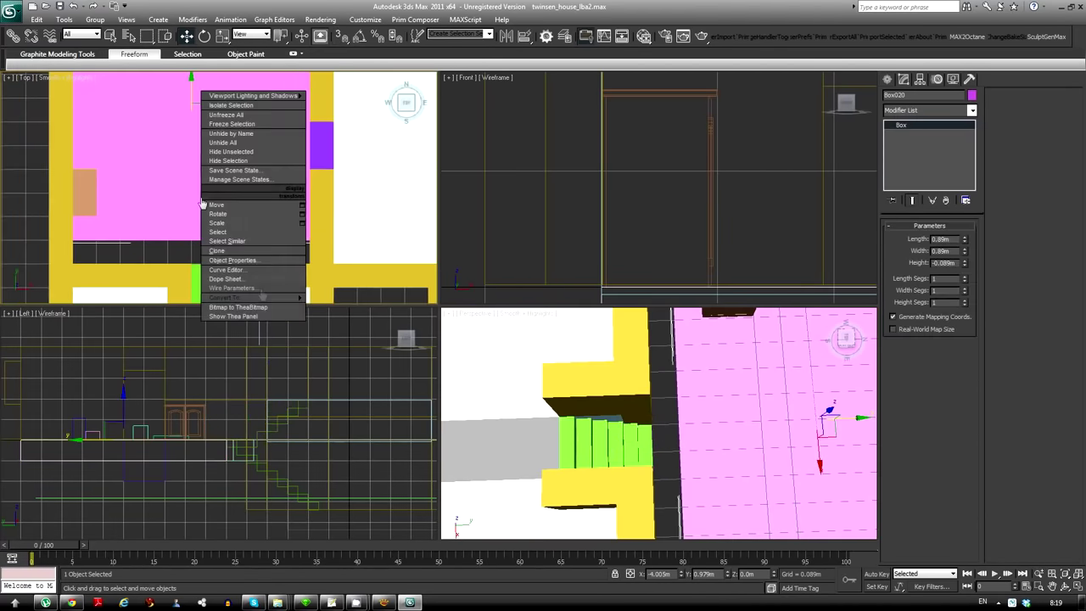
key(ctrl+z)
key(shift+z)
key(shift+z)
key(shift+z)
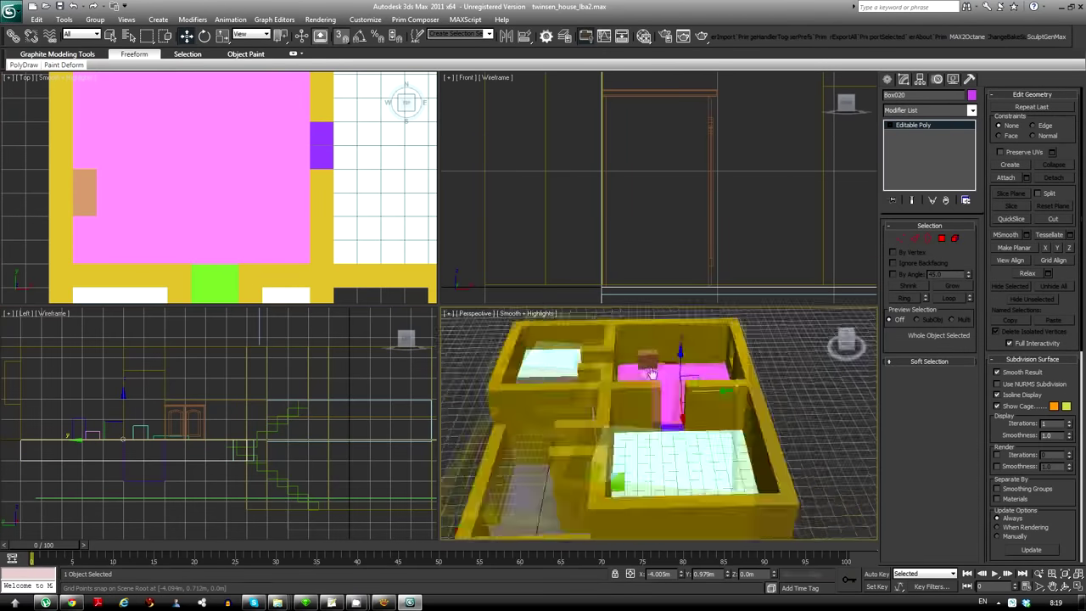
key(shift+z)
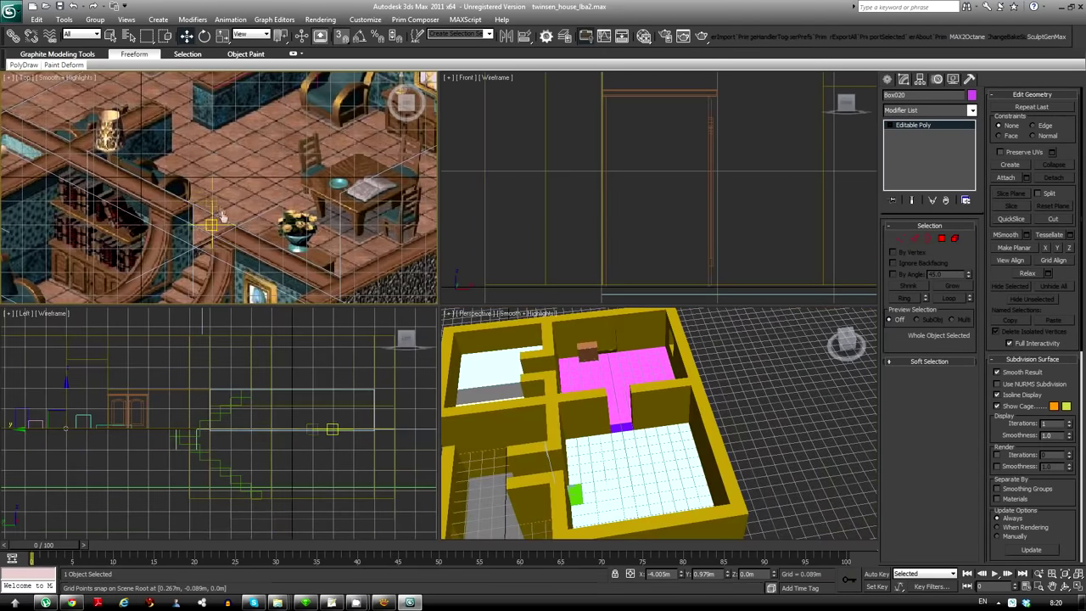
key(shift+z)
key(ctrl+z)
Select the outer walls and four stair pieces in the full plan
key(shift+z)
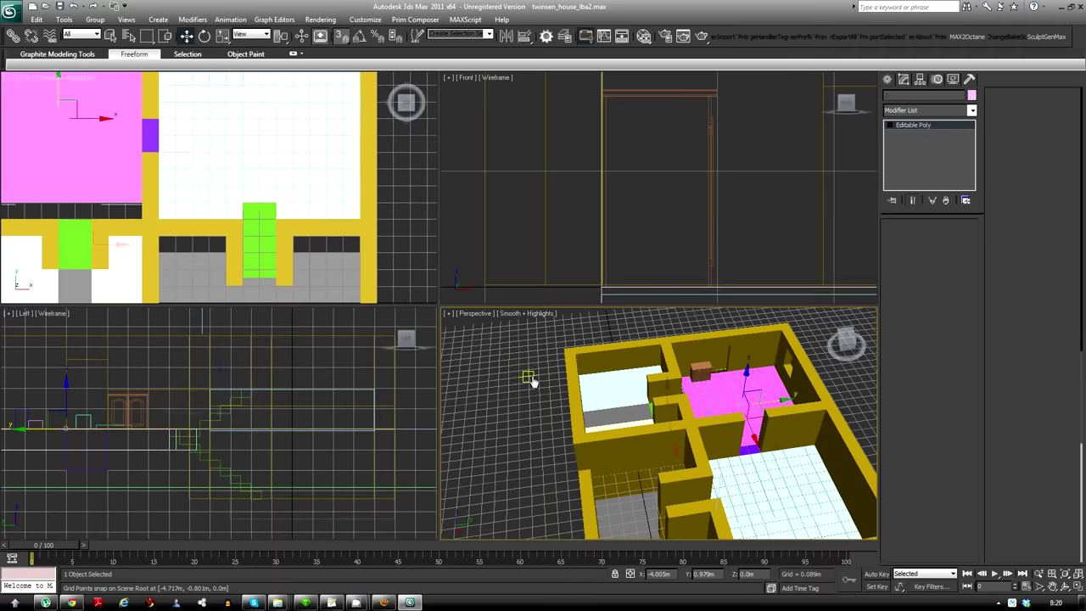
key(ctrl+z)
key(shift+z)
key(shift+z)
key(ctrl+z)
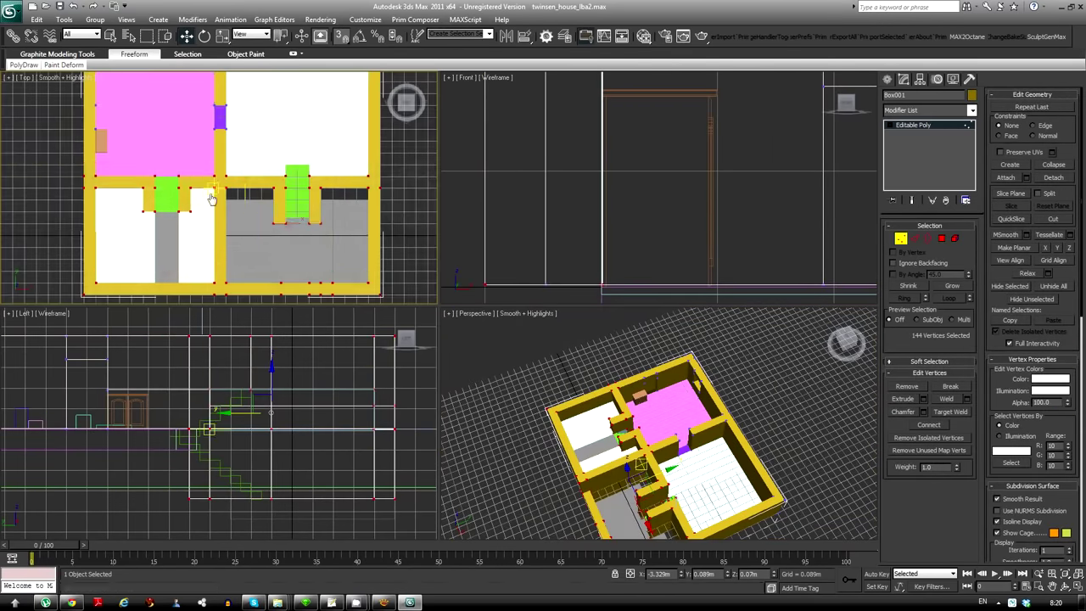
key(shift+z)
key(shift+z)
key(ctrl+z)
Add more green steps and edit the stair block's vertices into the openings
key(shift+z)
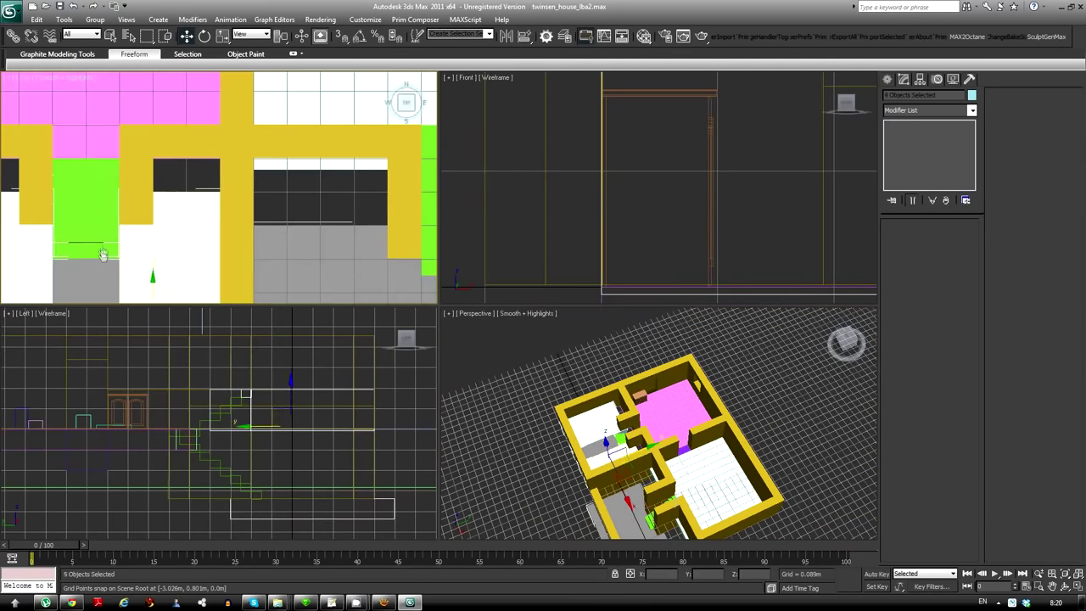
key(ctrl+z)
key(shift+z)
key(shift+z)
key(ctrl+z)
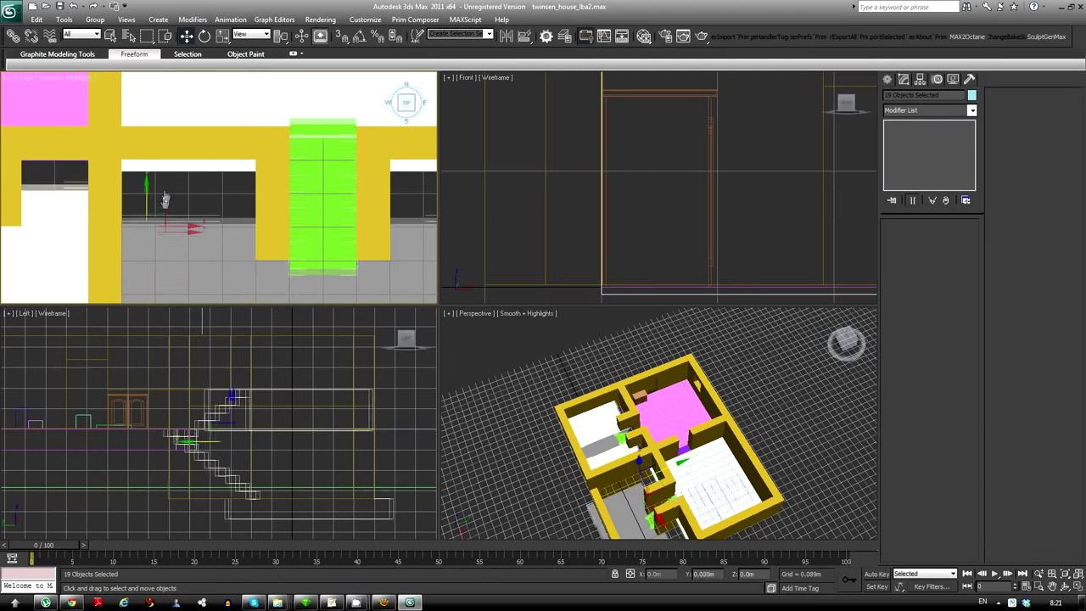
key(shift+z)
key(ctrl+z)
key(shift+z)
key(ctrl+z)
key(shift+z)
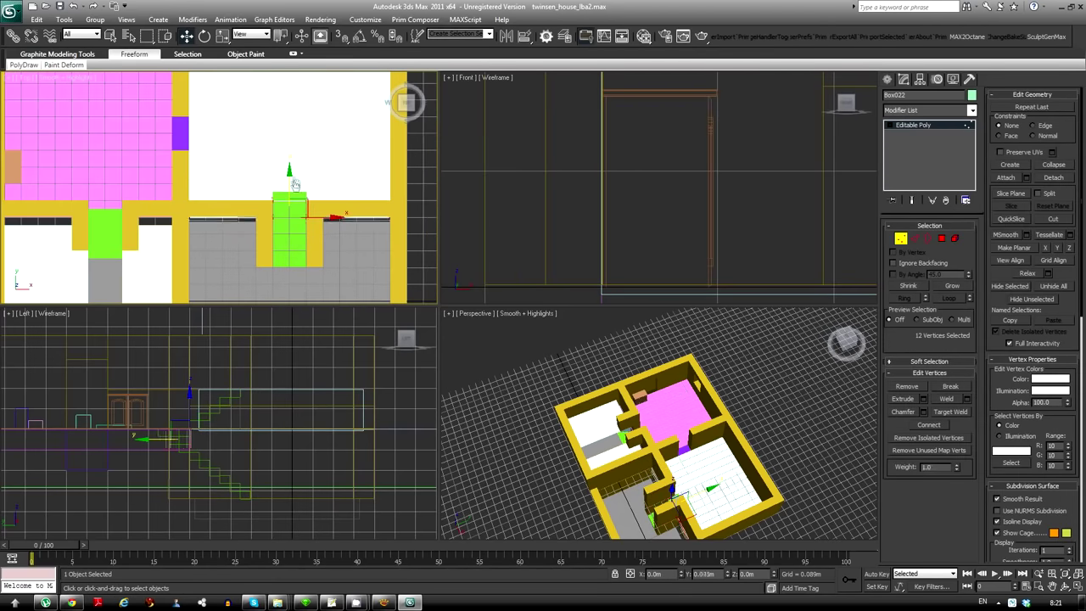
Select the six steps beside the pink room, then the brown cabinet Box034
key(shift+z)
key(ctrl+z)
key(shift+z)
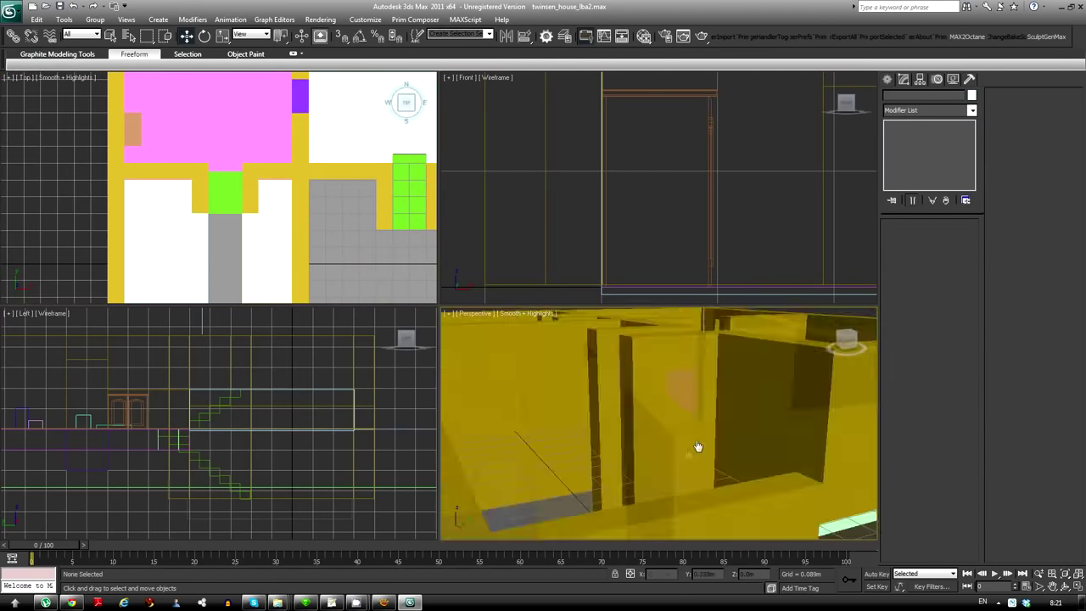
key(shift+z)
key(shift+z)
key(ctrl+z)
key(shift+z)
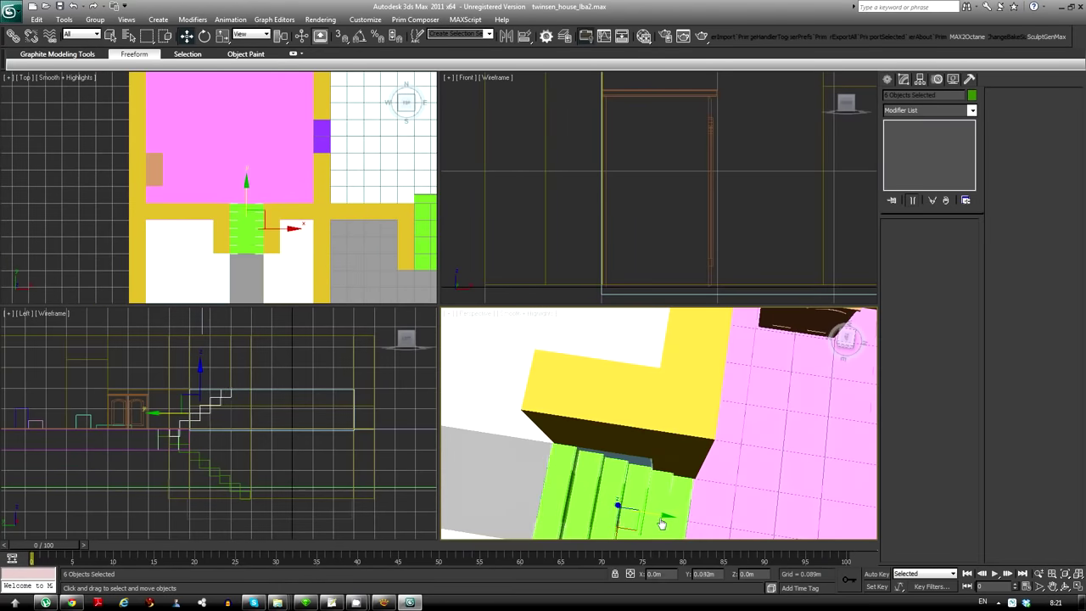
key(shift+z)
key(ctrl+z)
key(shift+z)
key(shift+z)
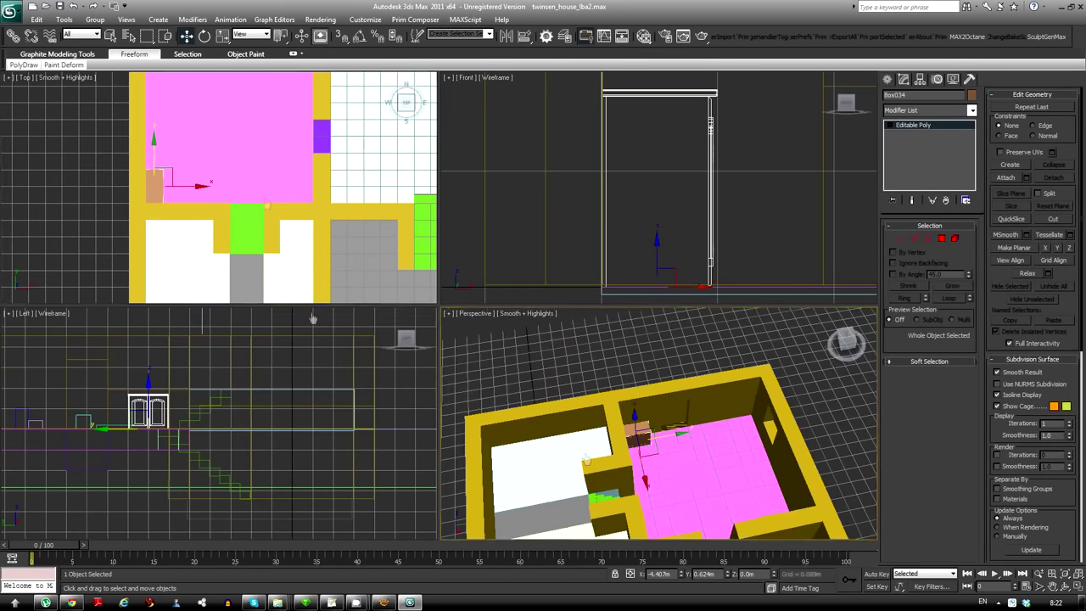
key(shift+z)
key(shift+z)
key(shift+z)
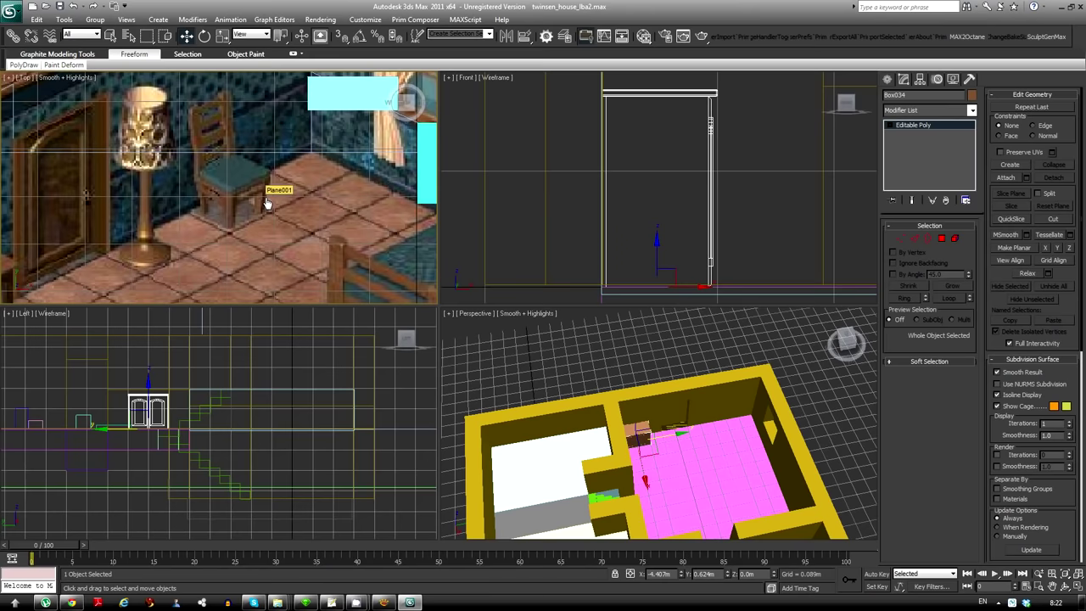
Add a Smooth modifier with Auto Smooth at 33.8 to cabinet Box034
scroll(640, 401, up, 5)
scroll(640, 401, up, 5)
click(971, 110)
click(965, 209)
key(shift+z)
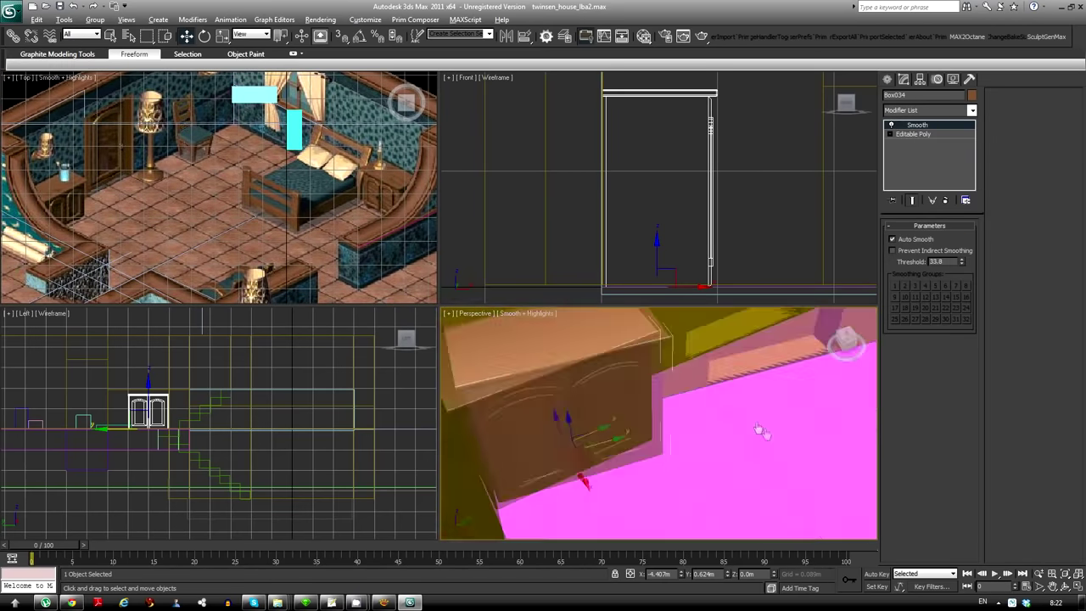
key(shift+z)
key(shift+z)
key(shift+z)
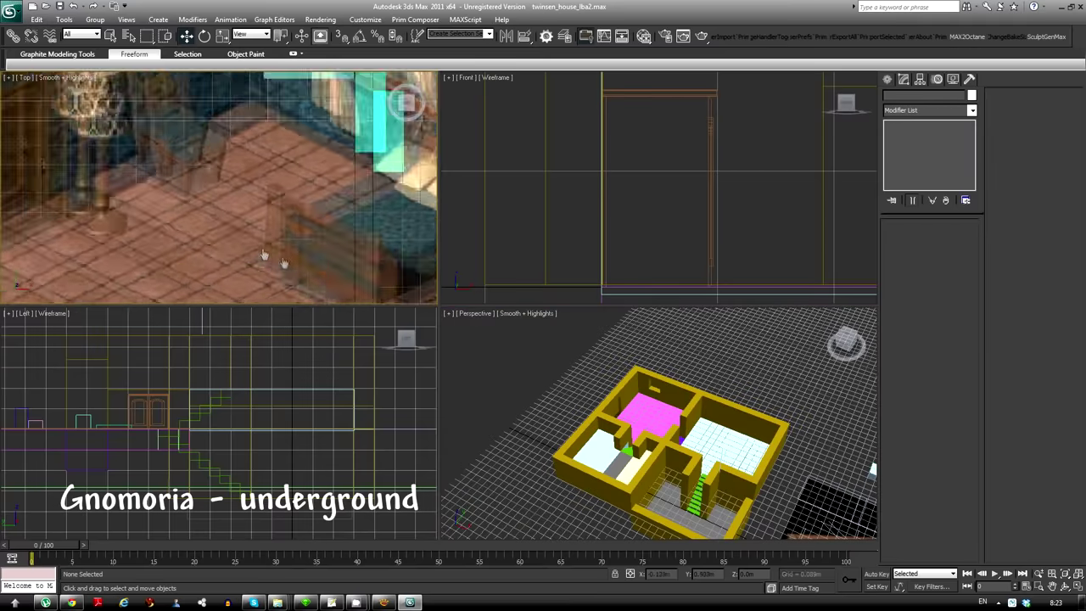
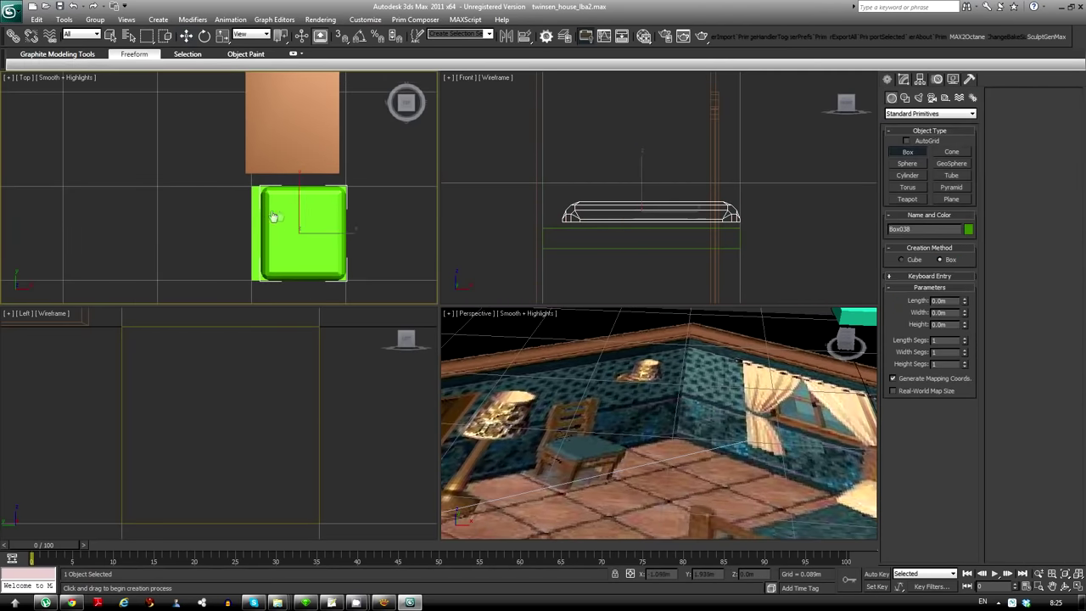
Mirror the leg mesh on the X axis with Flip off so four tapered legs appear
scroll(247, 270, up, 2)
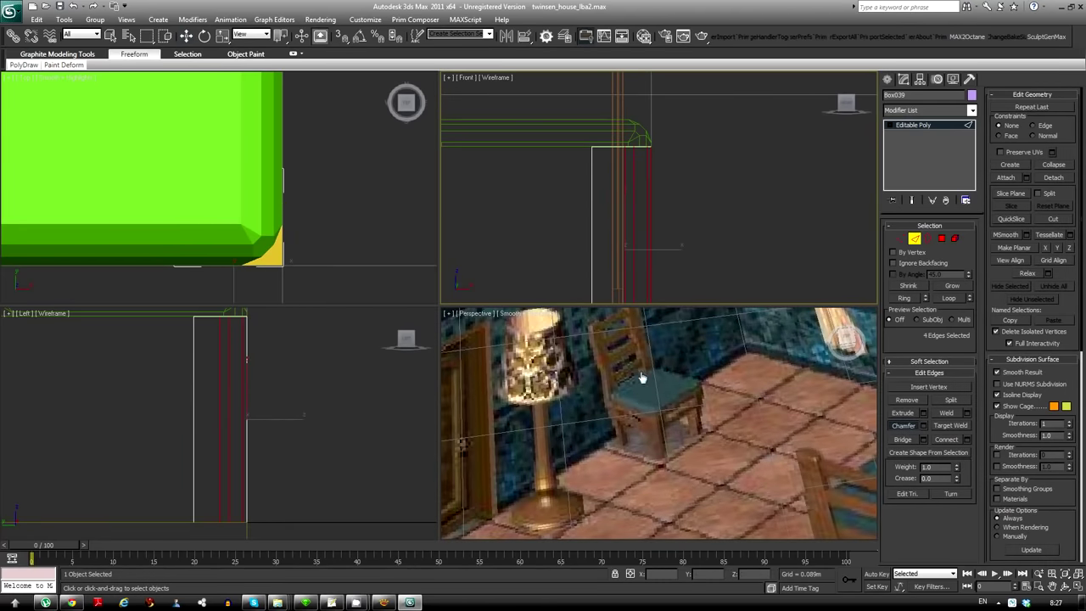
key(1)
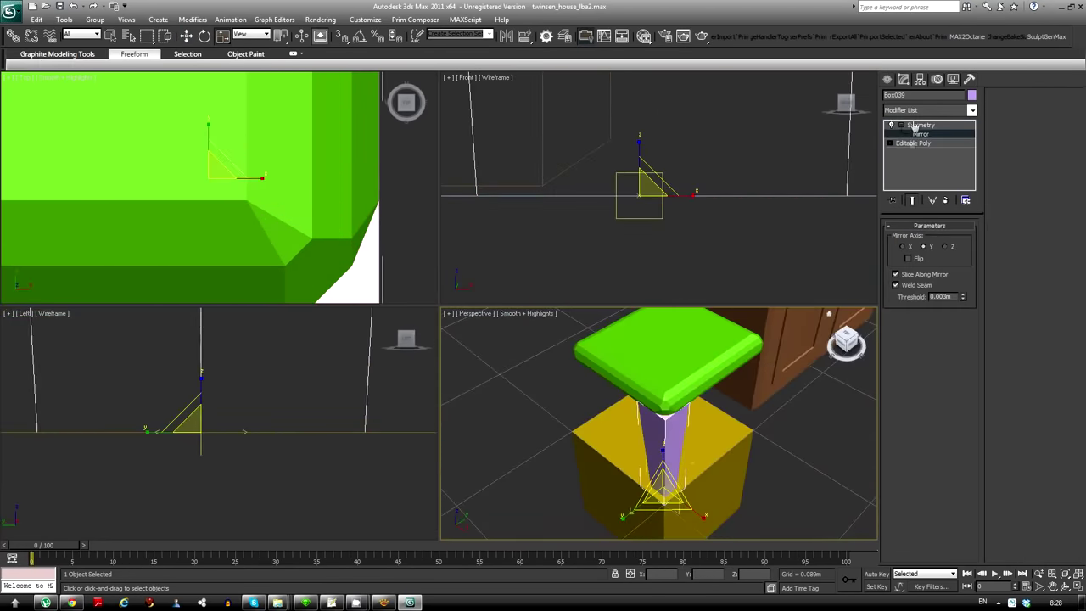
click(908, 258)
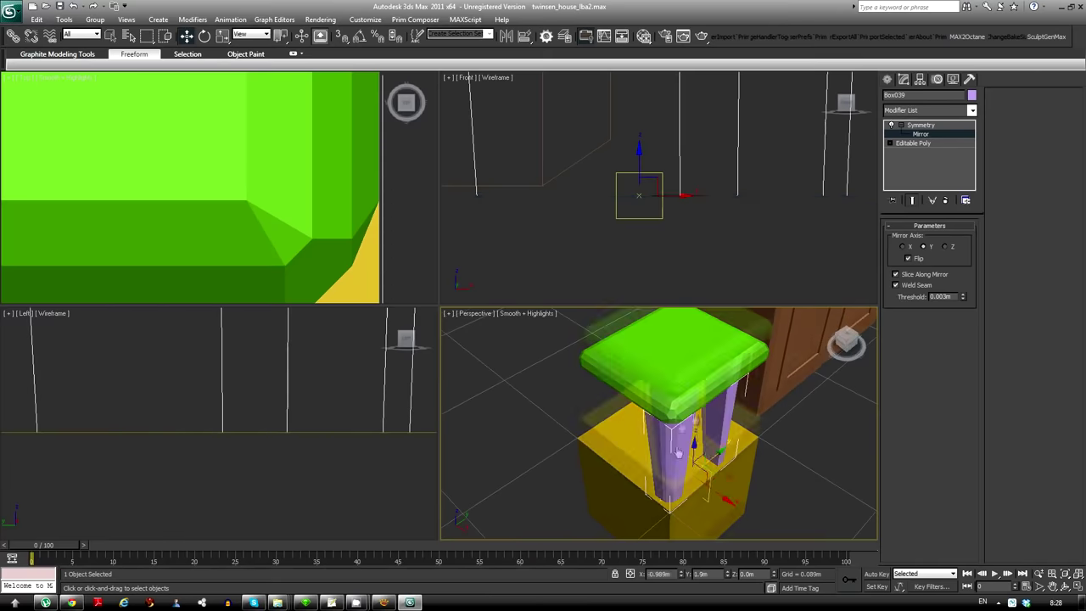
alt+middle_drag(662, 425, 741, 493)
click(908, 258)
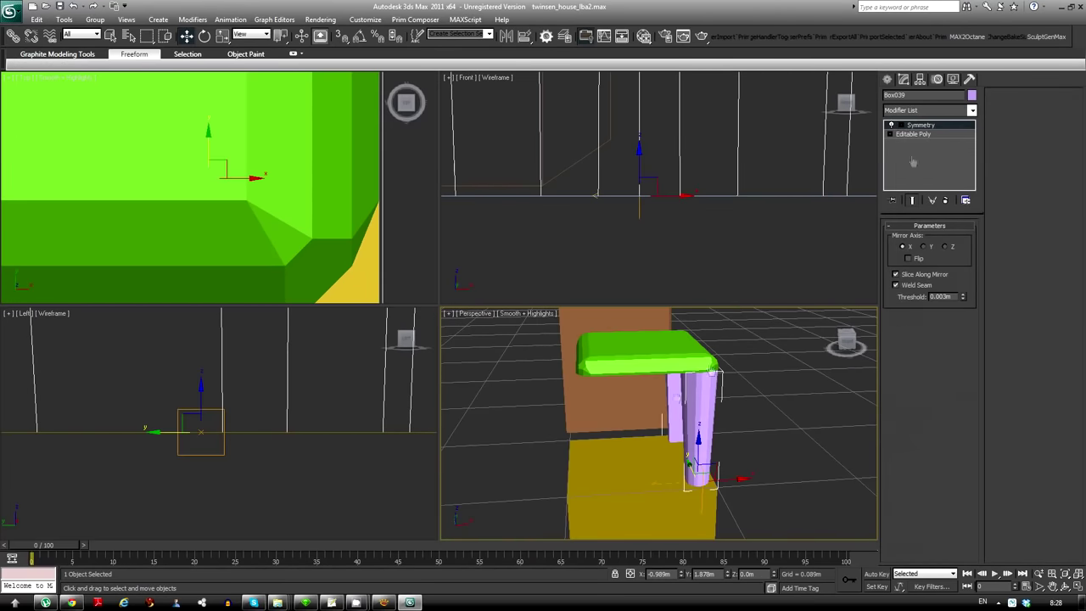
click(902, 246)
scroll(277, 171, down, 3)
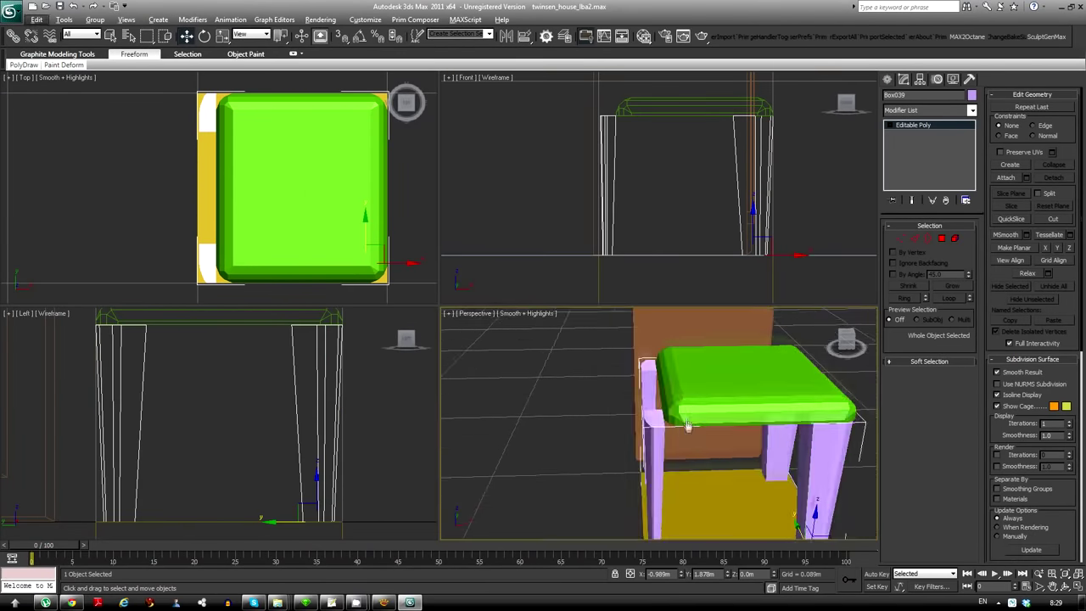
Extrude the two rear leg tops upward into tall back posts
scroll(667, 210, down, 3)
middle_drag(667, 210, 797, 181)
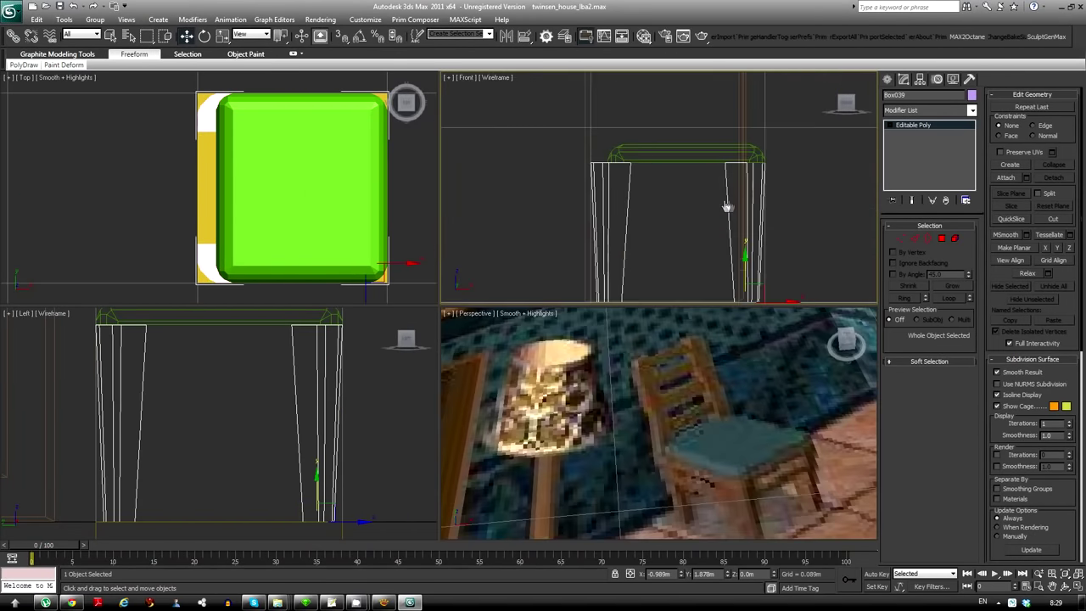
key(4)
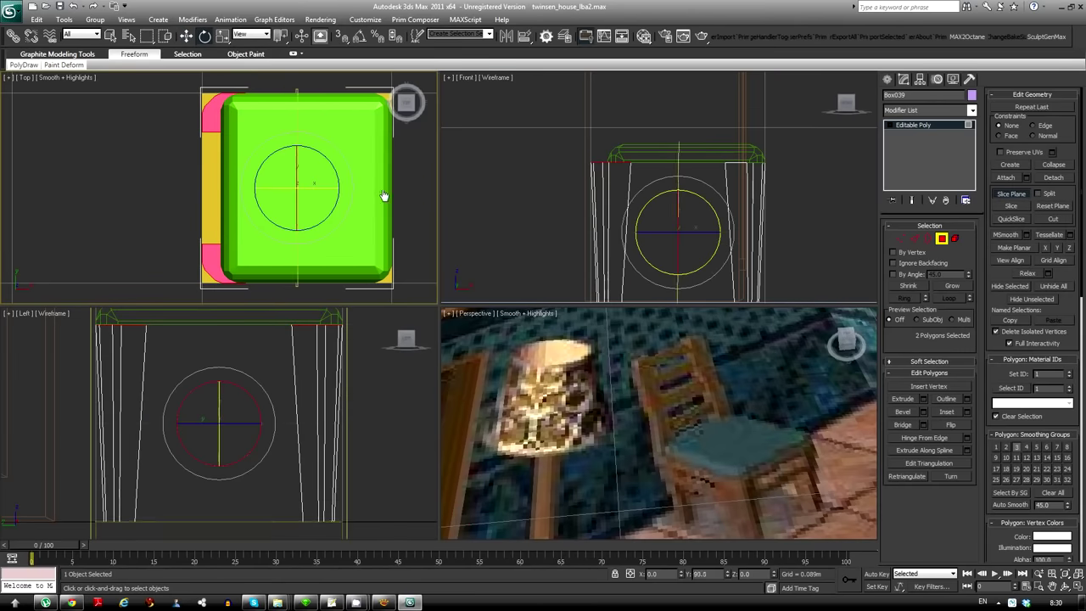
key(w)
middle_drag(266, 196, 292, 206)
middle_drag(264, 285, 381, 297)
ctrl+click(381, 297)
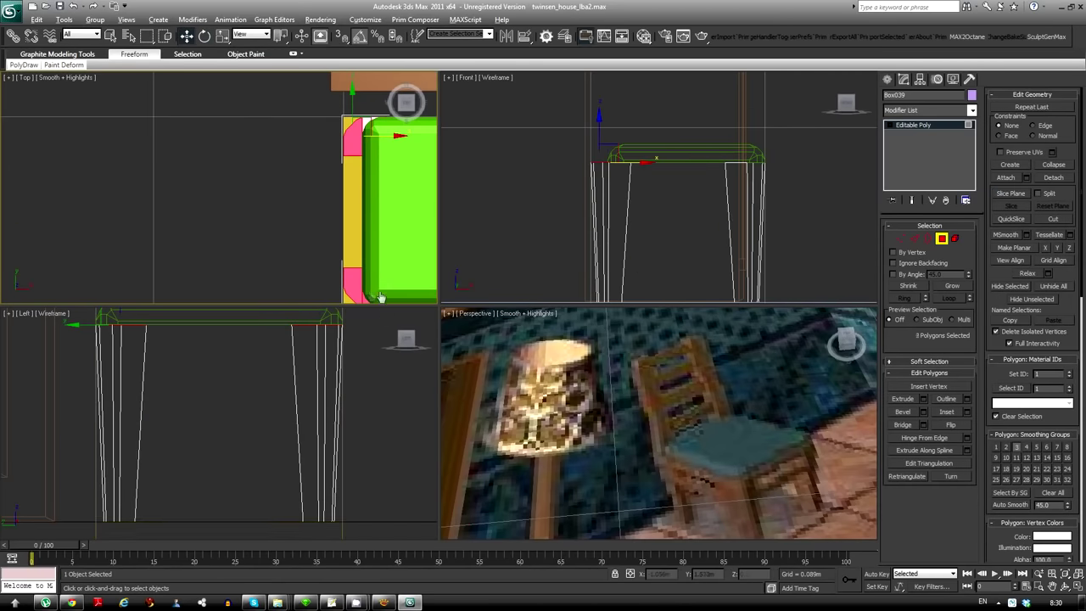
click(924, 403)
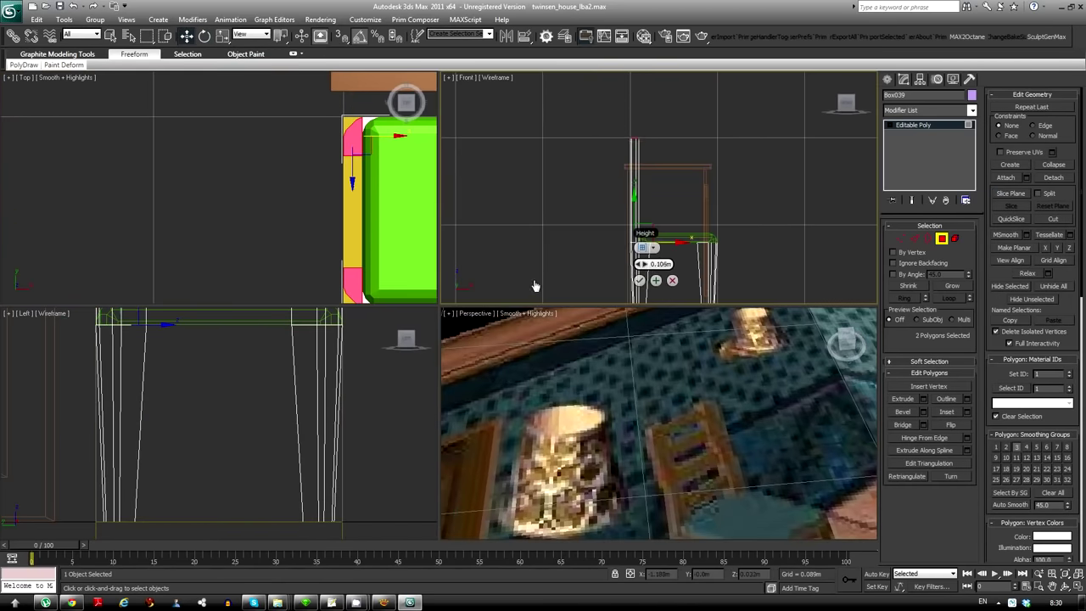
alt+middle_drag(629, 307, 654, 277)
Chamfer the back post edges by about 0.003m with 2 segments
click(630, 119)
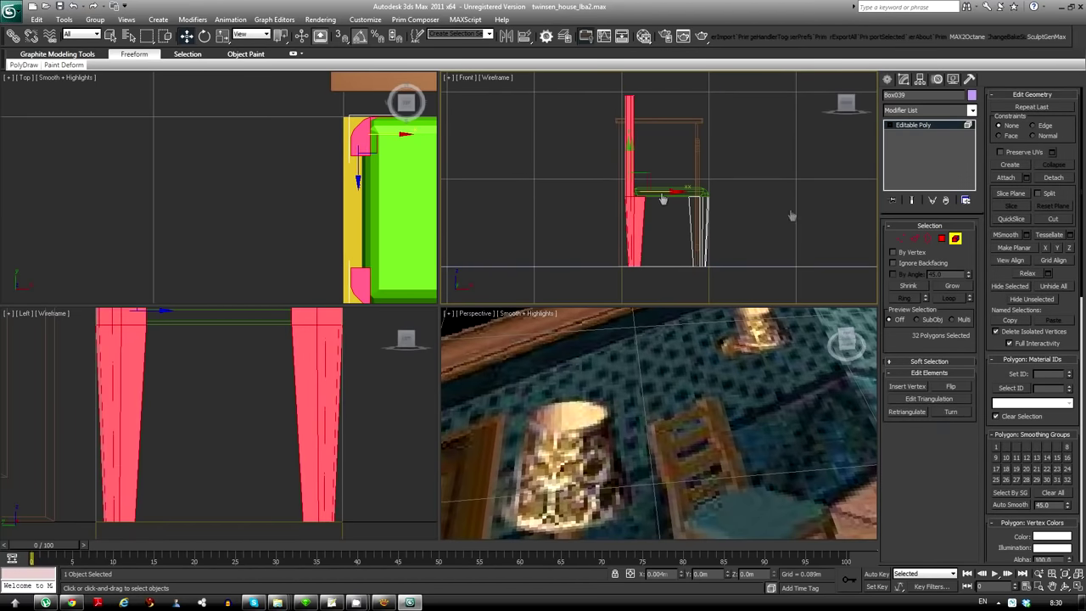
key(1)
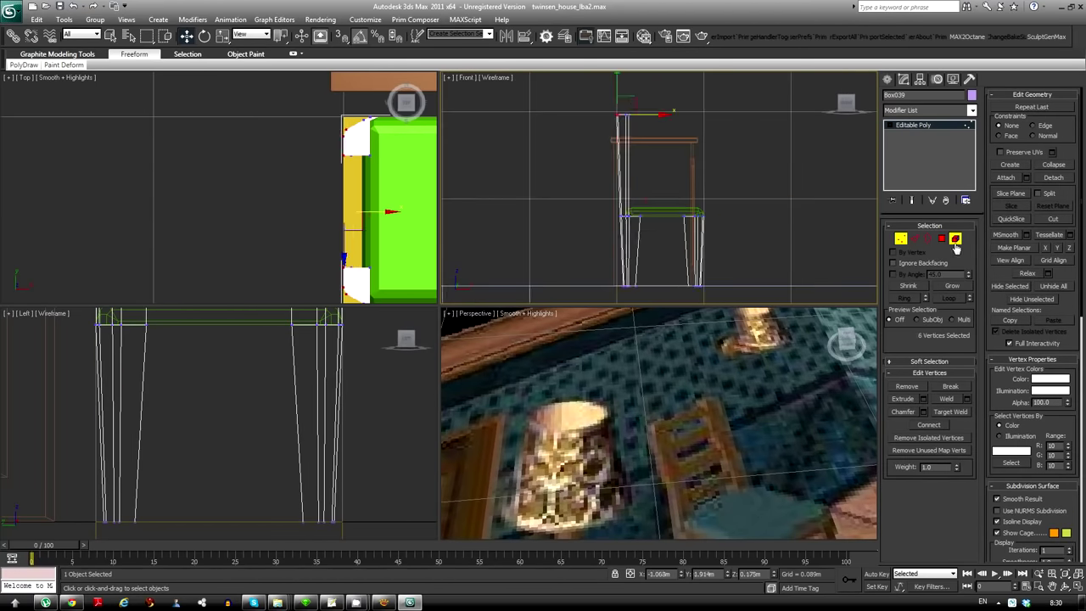
click(955, 239)
key(2)
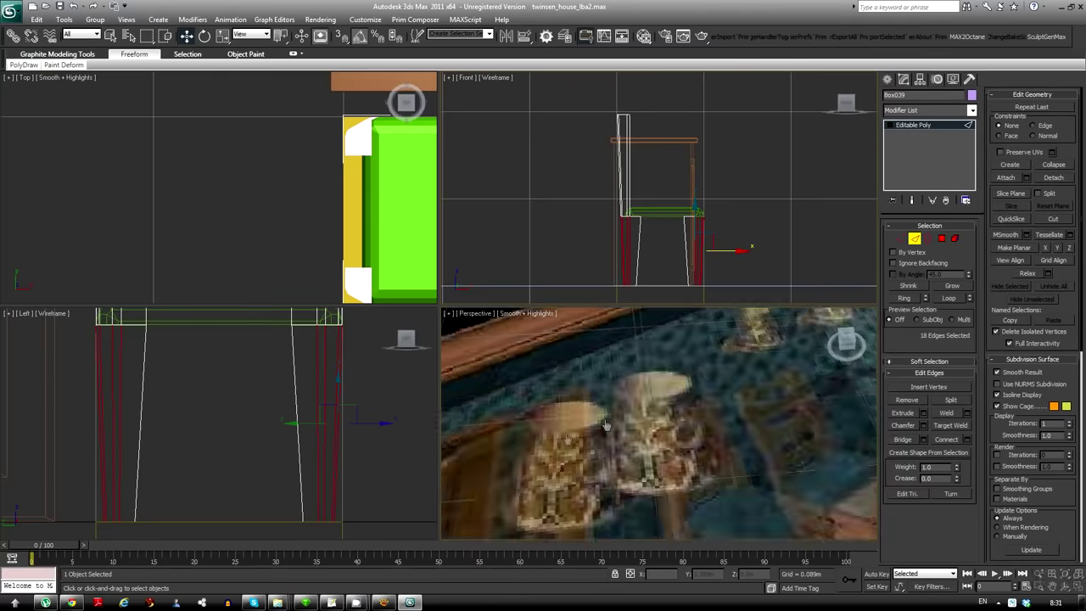
mouse_move(662, 424)
alt+middle_down()
mouse_move(718, 446)
mouse_move(605, 424)
mouse_move(658, 442)
alt+middle_up()
click(605, 424)
alt+middle_drag(734, 437, 679, 433)
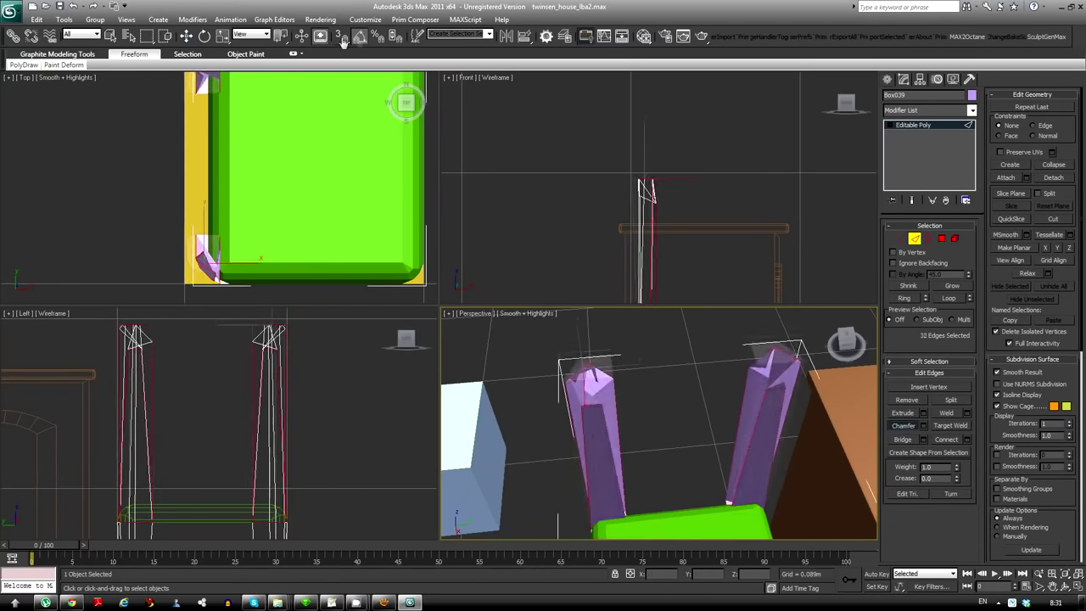
right_click(679, 433)
click(624, 407)
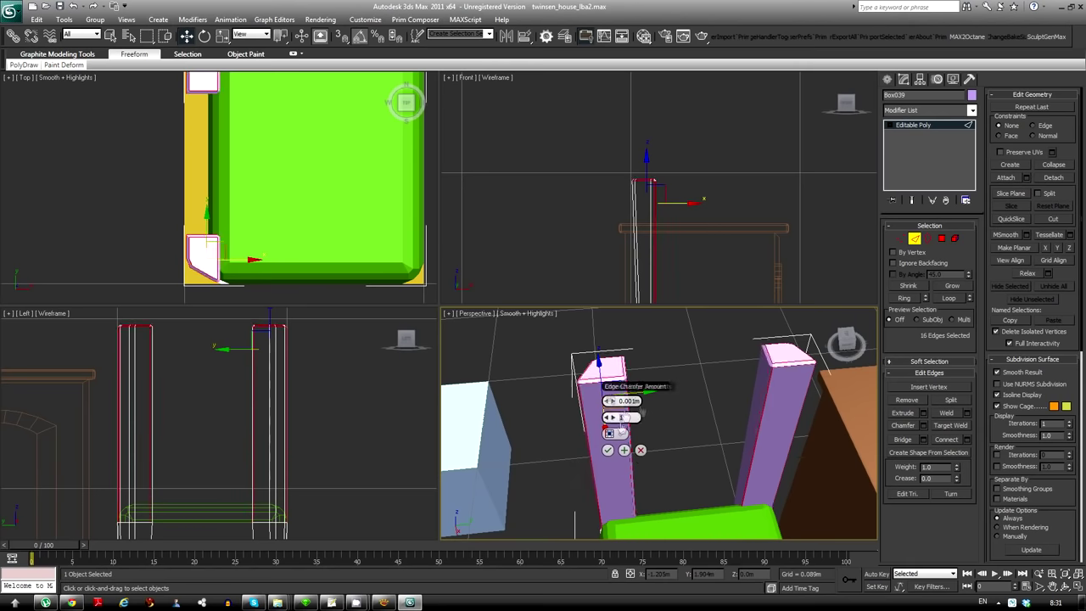
alt+middle_drag(634, 406, 662, 424)
scroll(662, 424, down, 3)
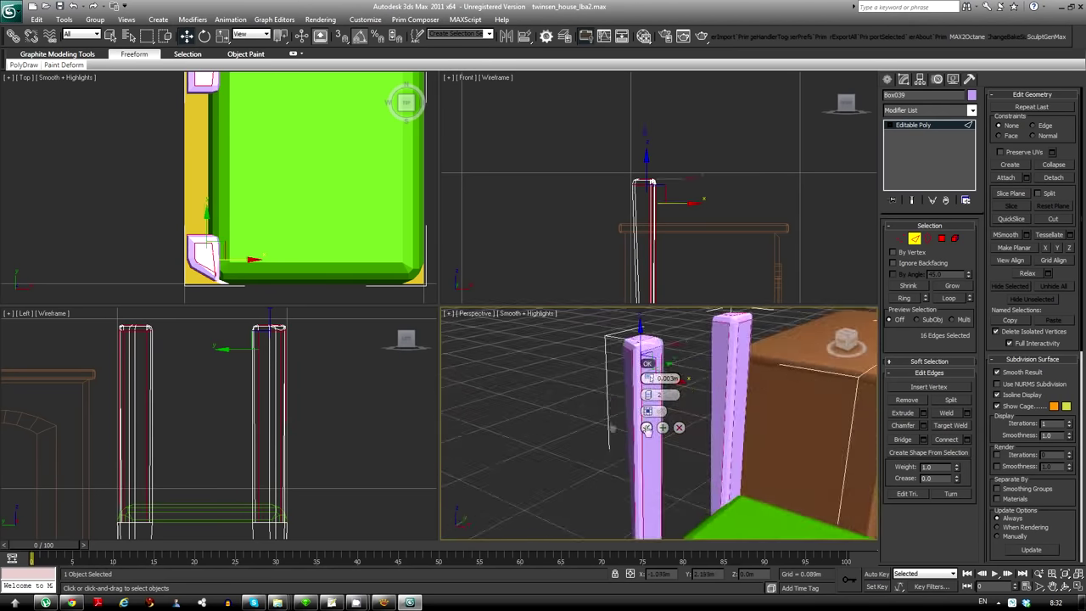
scroll(662, 425, down, 3)
key(1)
ctrl+click(942, 238)
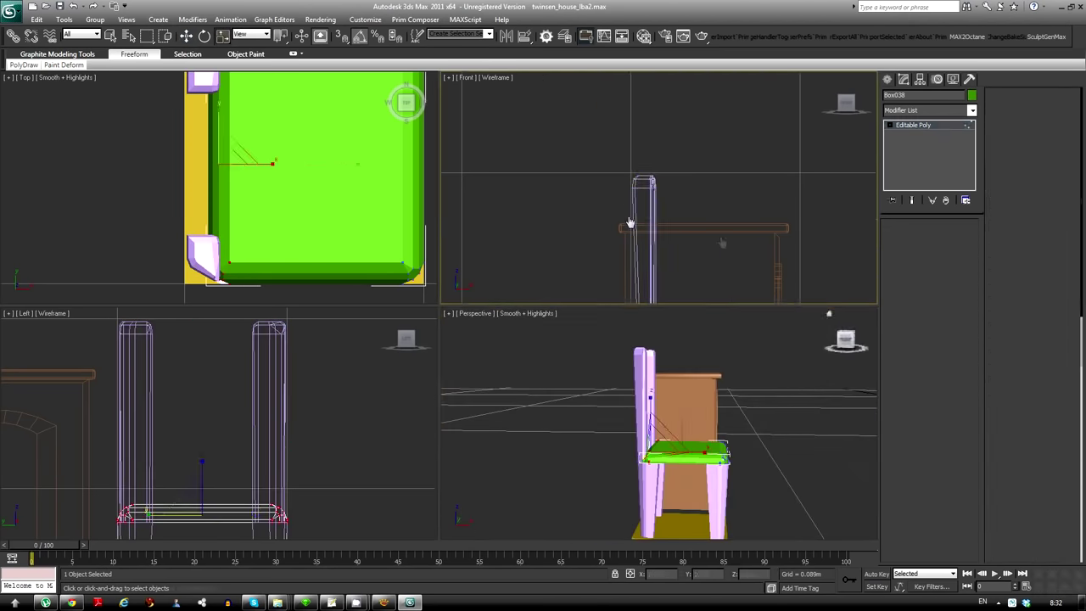
Draw a box slat spanning the gap between the two back posts
click(972, 111)
click(890, 458)
mouse_move(645, 408)
alt+middle_down()
mouse_move(667, 340)
mouse_move(707, 437)
mouse_move(661, 399)
alt+middle_up()
right_click(667, 340)
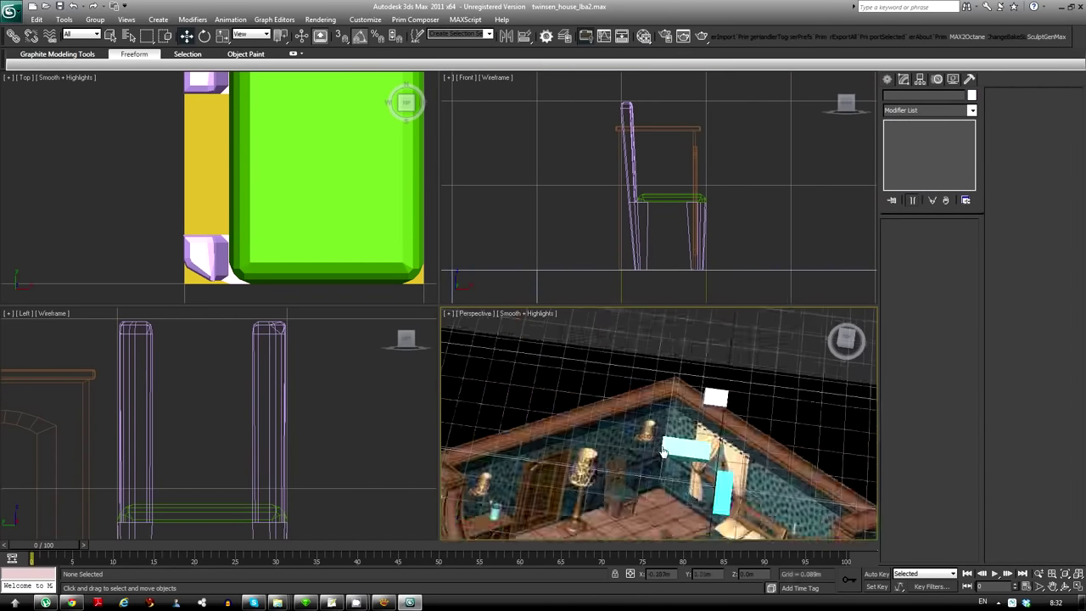
scroll(662, 399, up, 3)
click(888, 79)
click(907, 151)
drag(594, 166, 605, 193)
click(628, 103)
key(z)
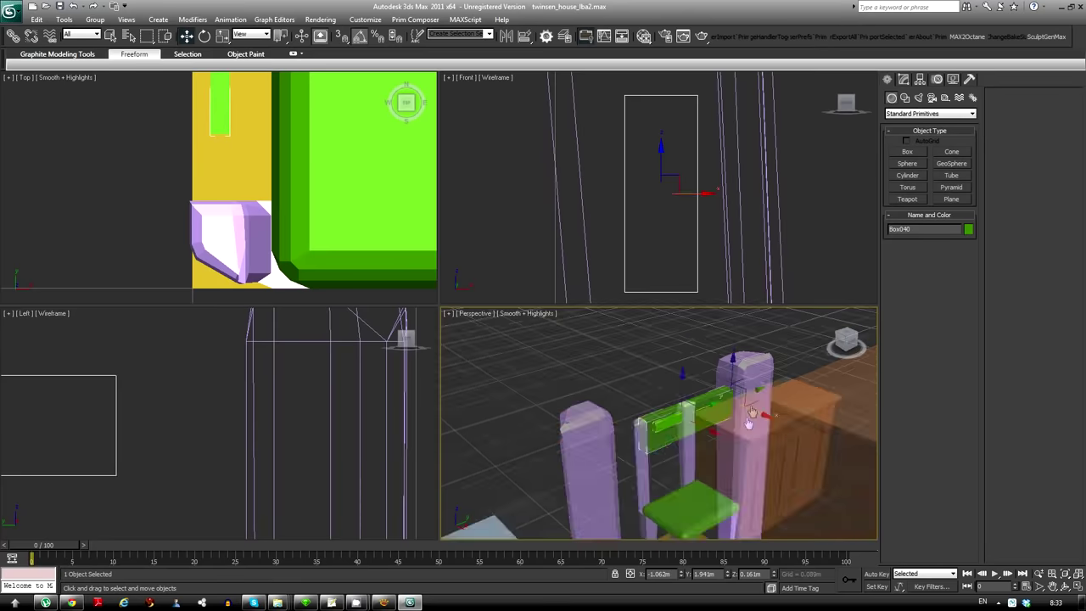
click(903, 79)
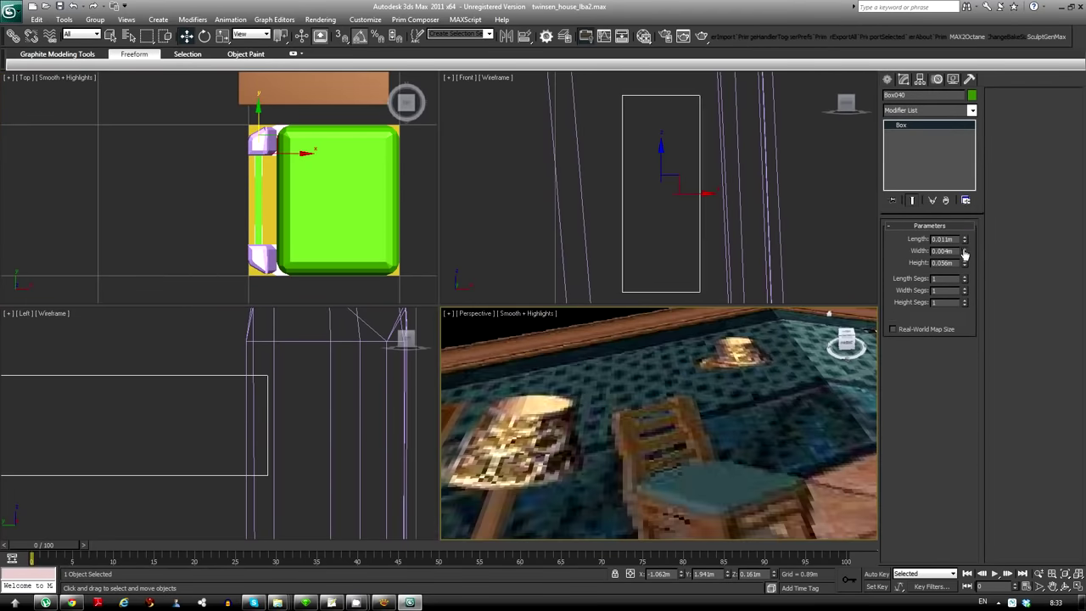
Chamfer the slat's edges and clone copies lower down the chair back
scroll(659, 208, down, 5)
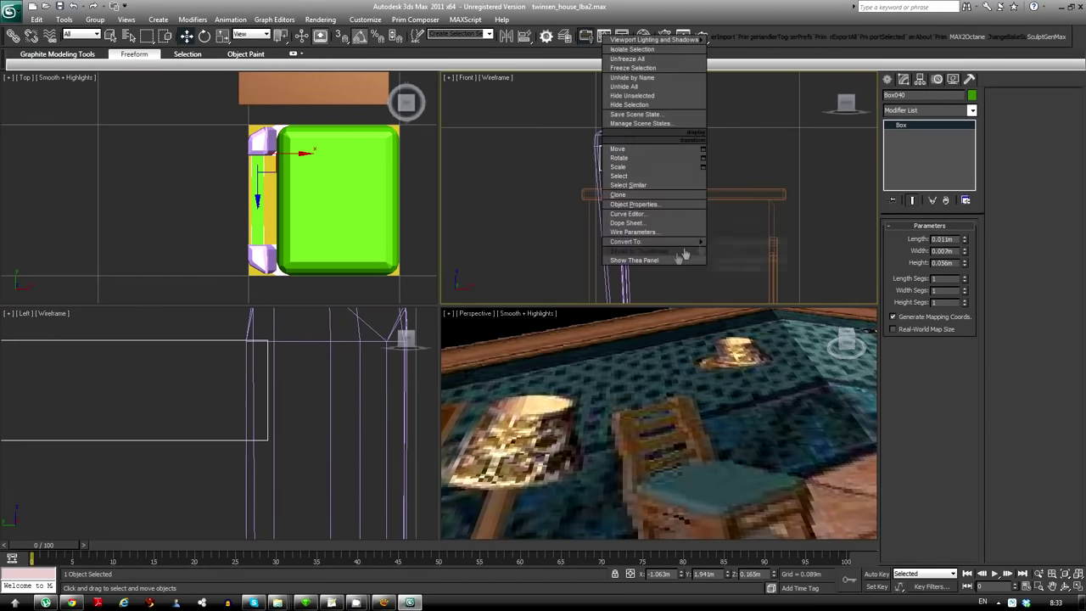
click(291, 273)
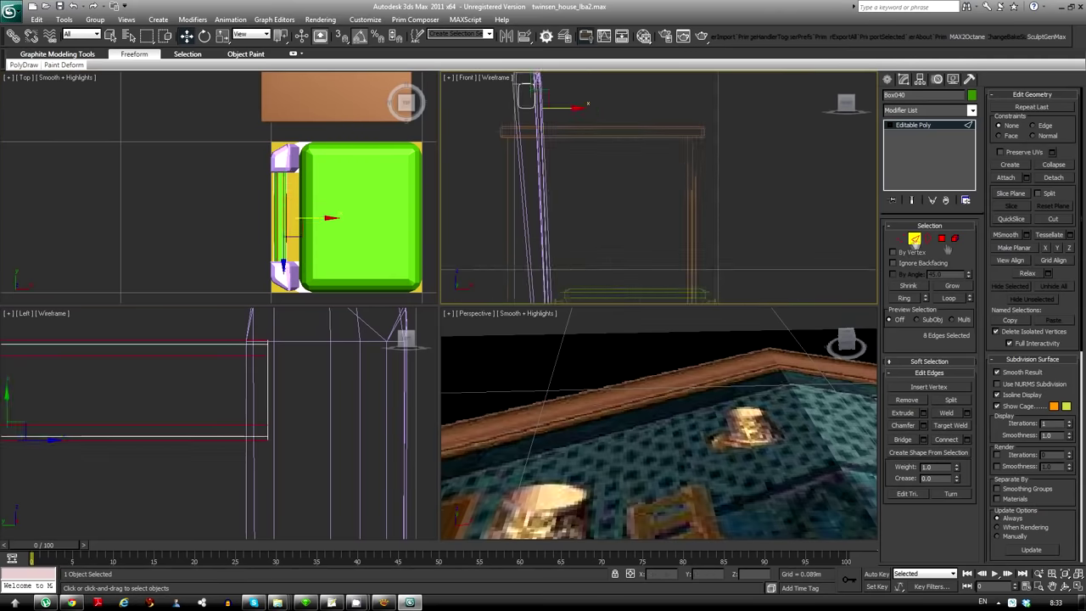
scroll(625, 230, down, 2)
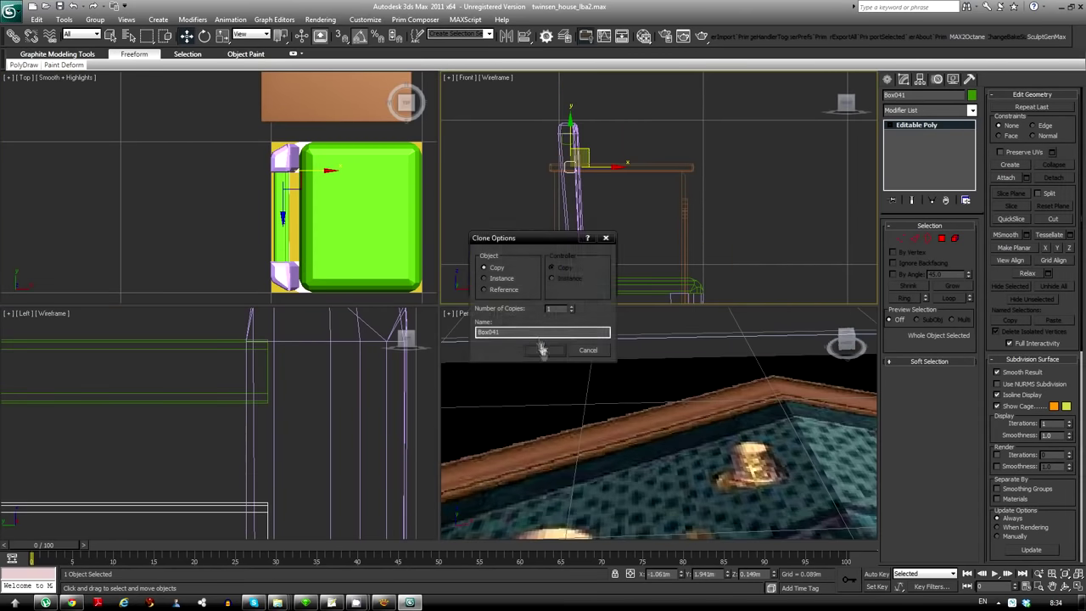
click(543, 350)
drag(580, 182, 597, 235)
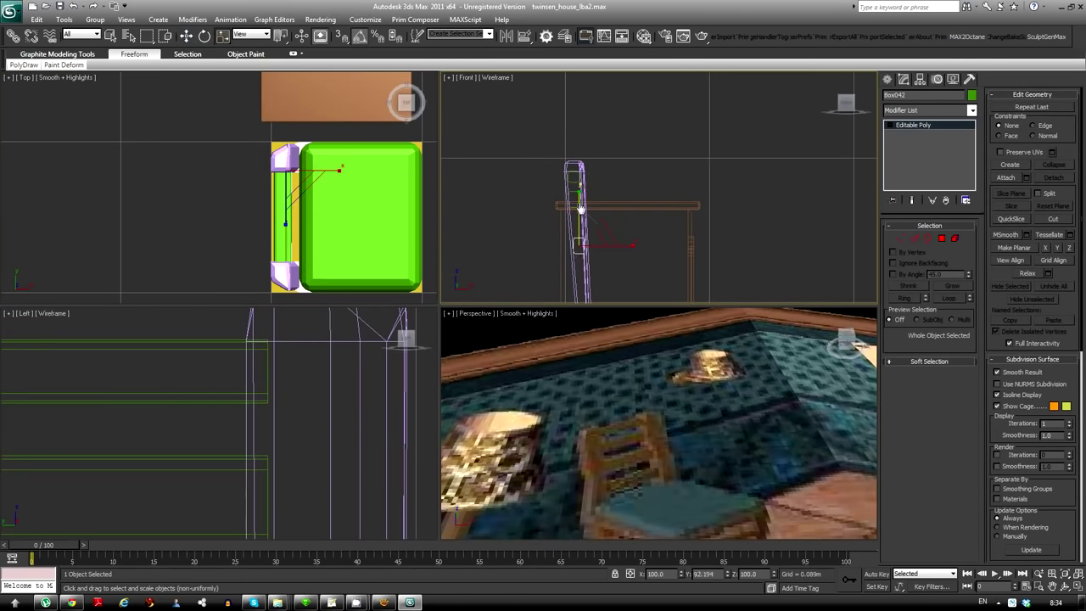
key(e)
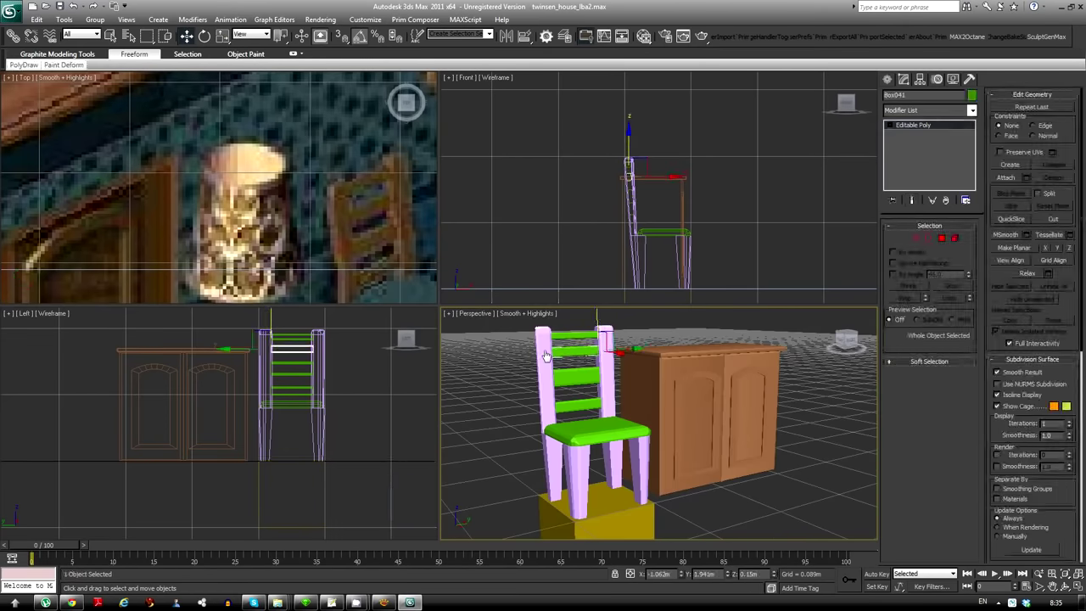
Copy the chair seat to make a rail beneath it
click(624, 225)
scroll(618, 229, up, 5)
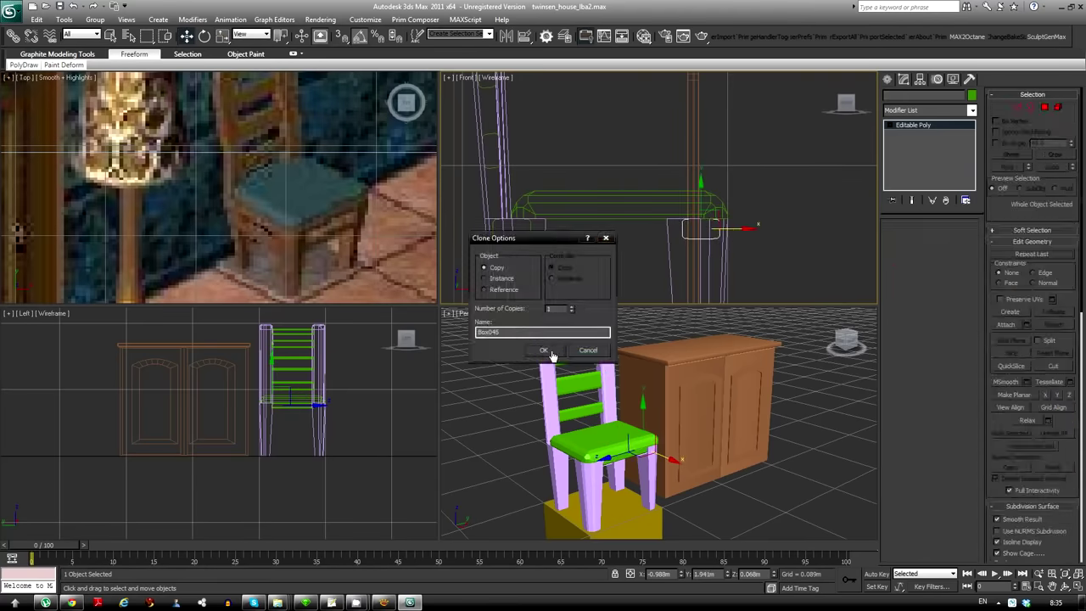
click(543, 351)
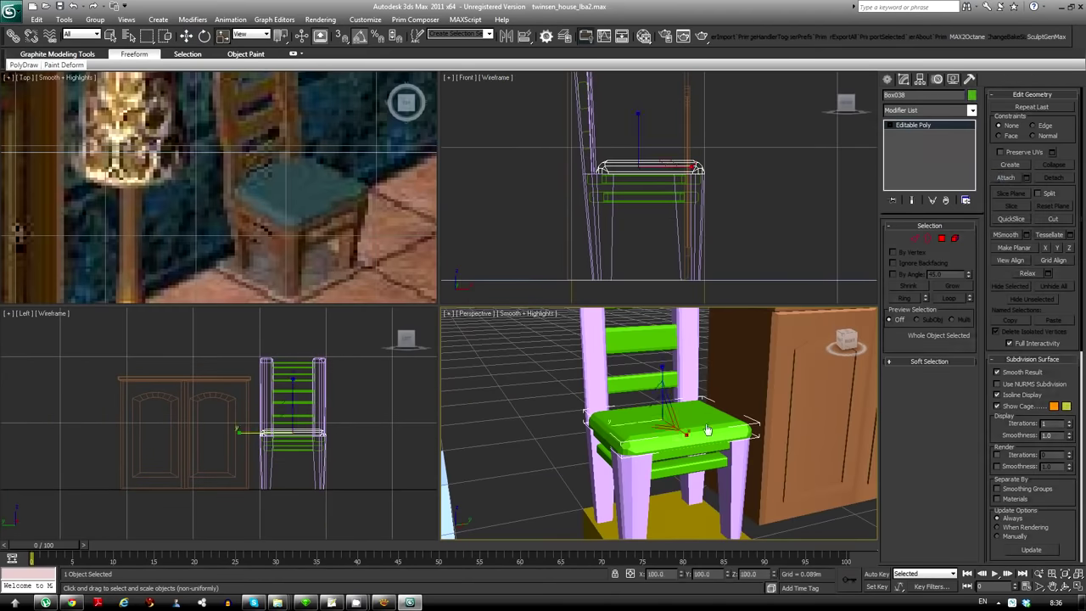
alt+middle_drag(660, 444, 584, 339)
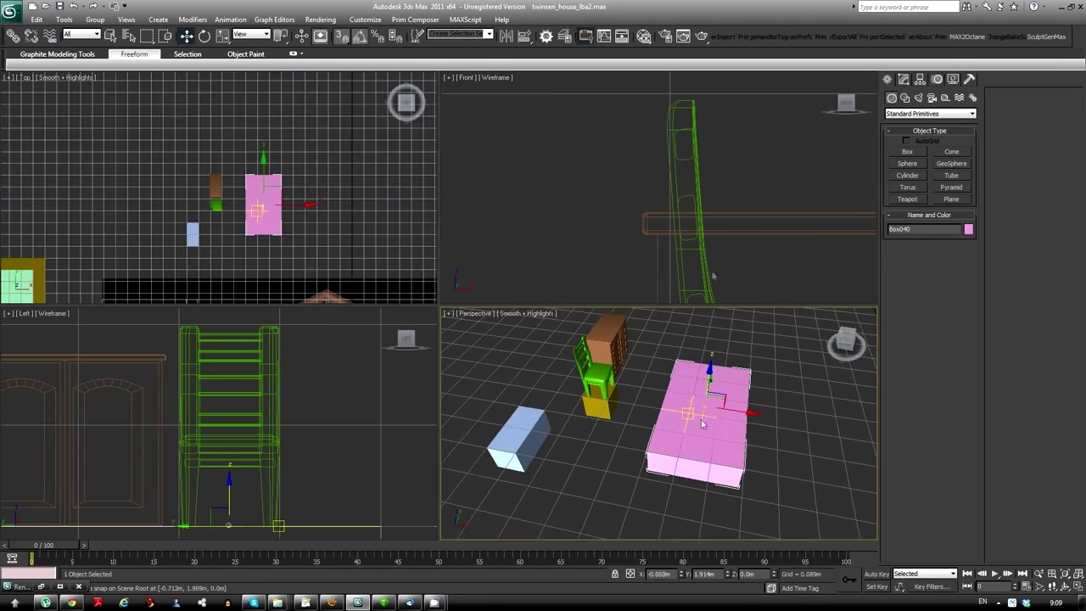
Create a yellow-green box and slide it along its length atop the pink box
click(907, 151)
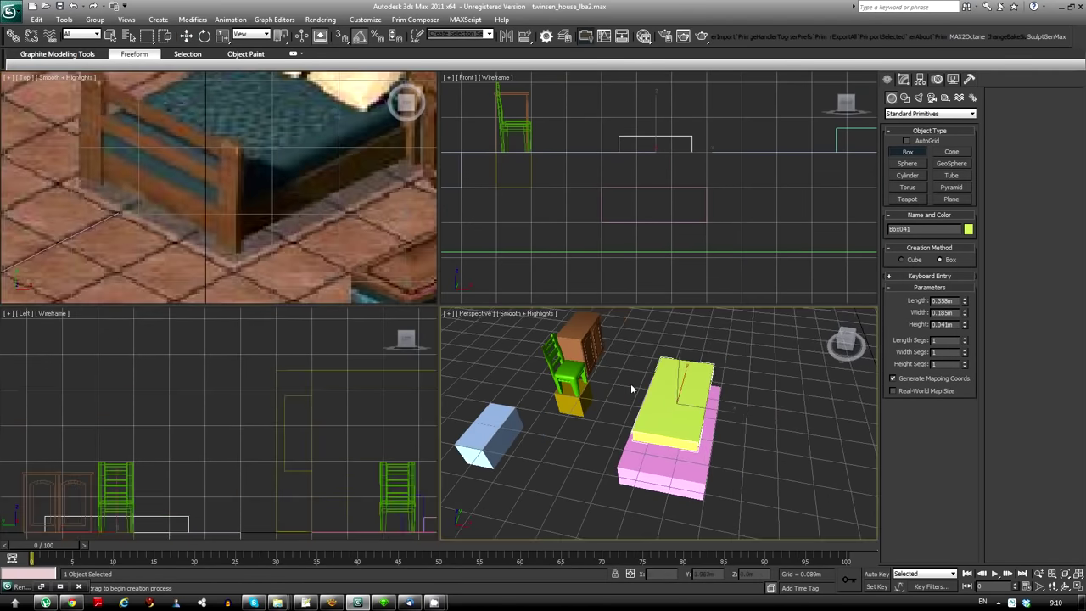
key(w)
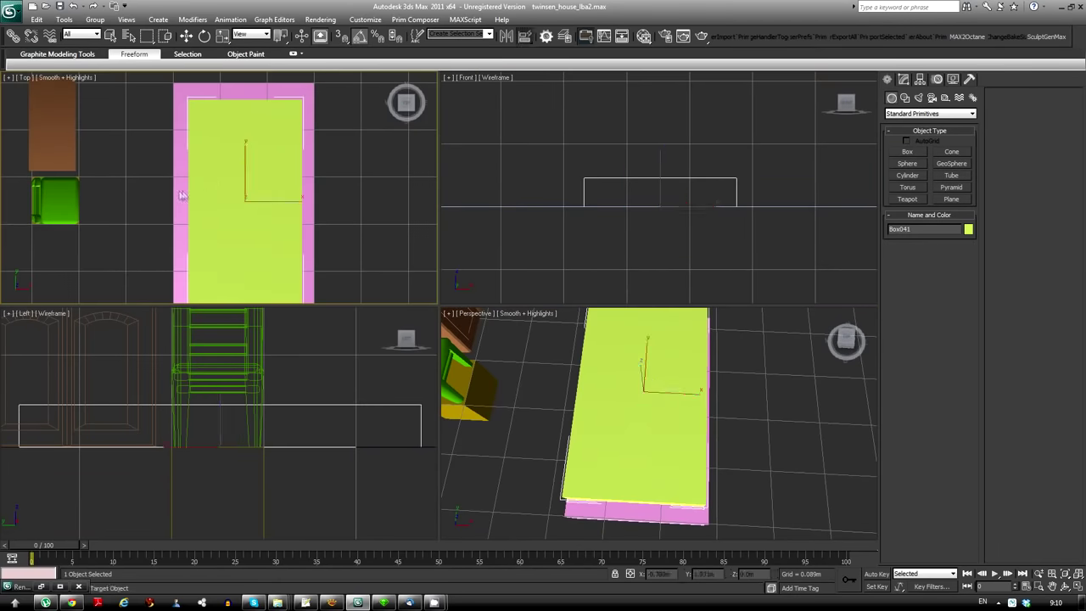
drag(688, 225, 688, 178)
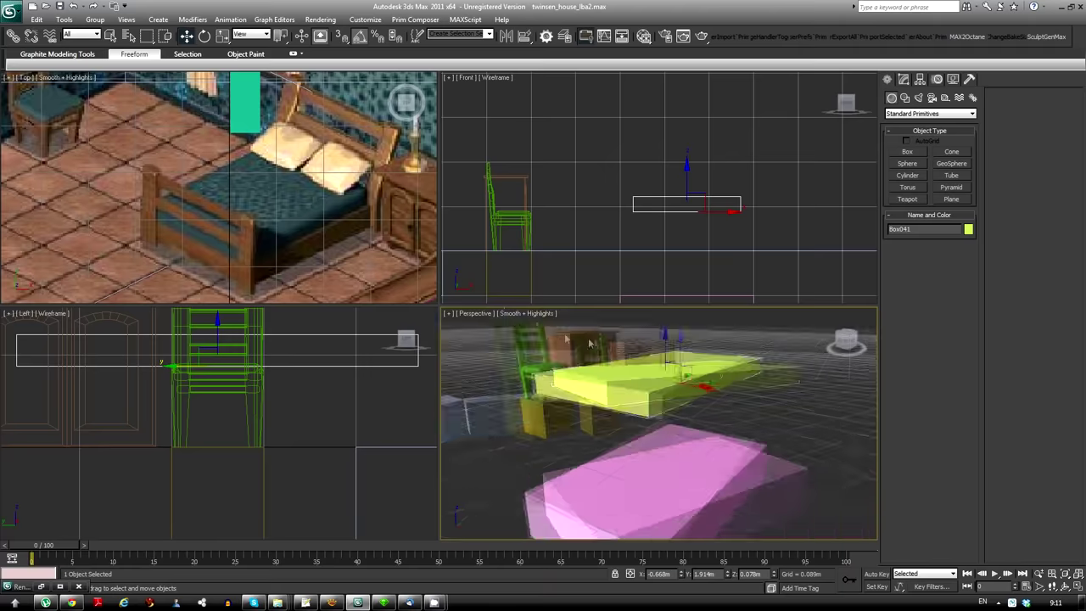
Switch the music player to the StarCraft/Blizzard playlist and return to 3ds Max
click(996, 602)
click(997, 556)
click(49, 268)
key(alt+Tab)
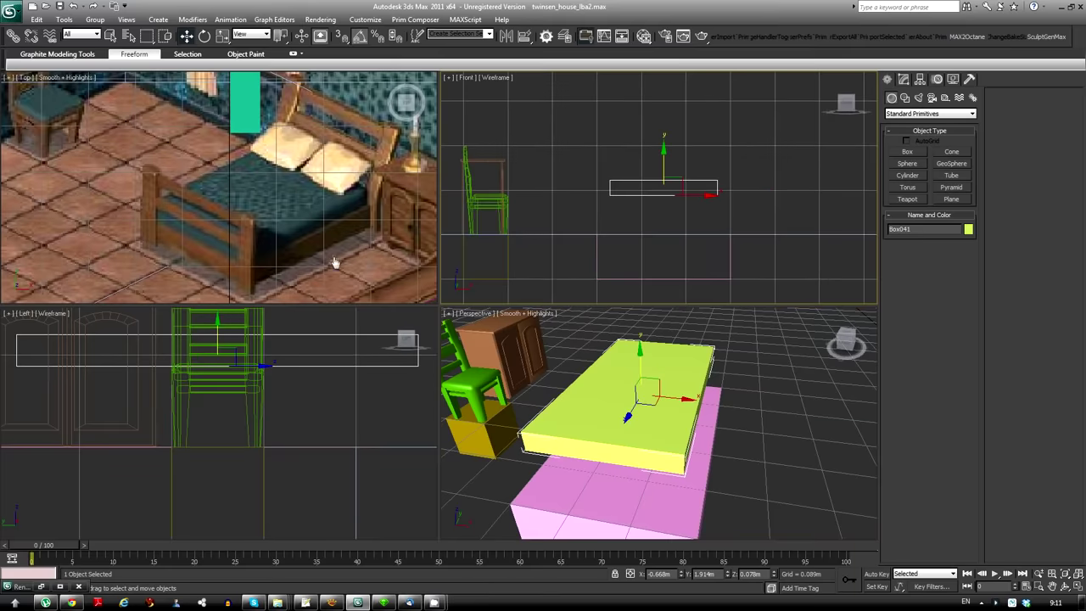
Finish the thin slab Box042 and move it under the cabinet in the Front view
alt+middle_drag(632, 380, 837, 259)
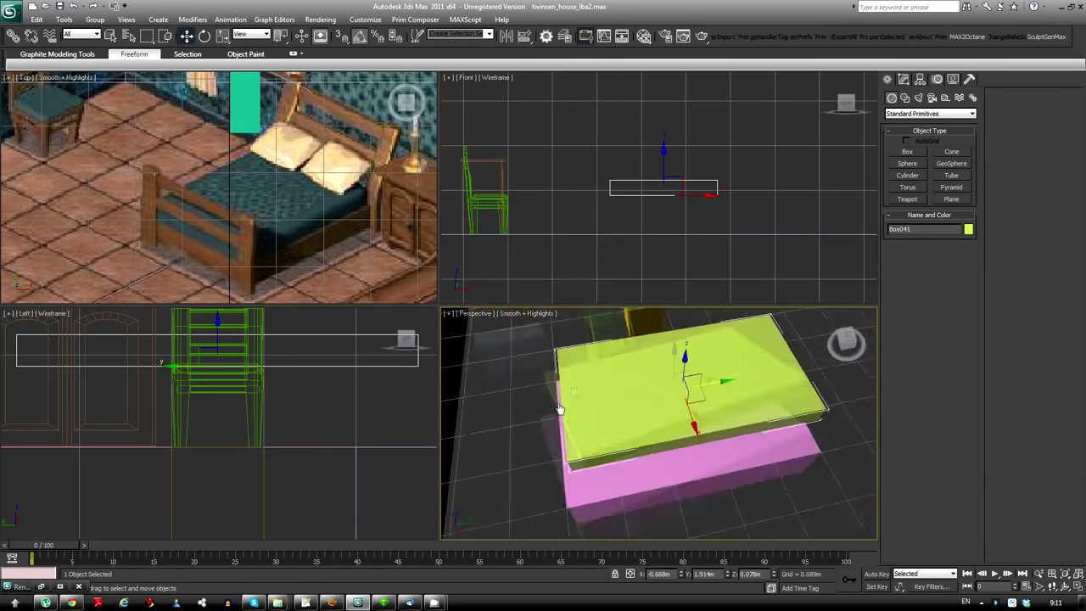
alt+middle_drag(645, 361, 402, 262)
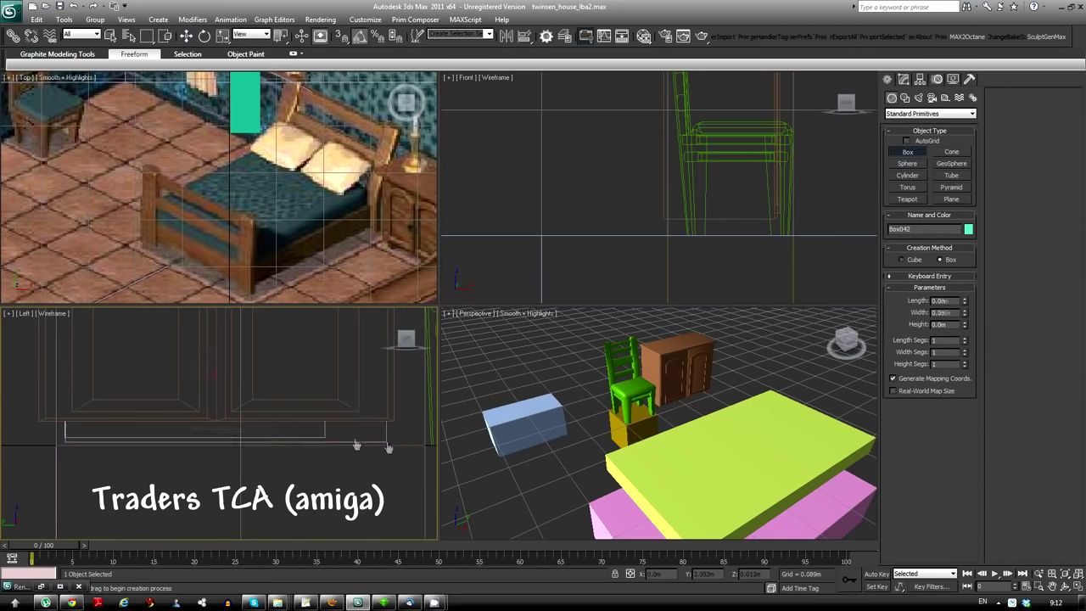
key(w)
click(687, 369)
middle_drag(719, 195, 686, 200)
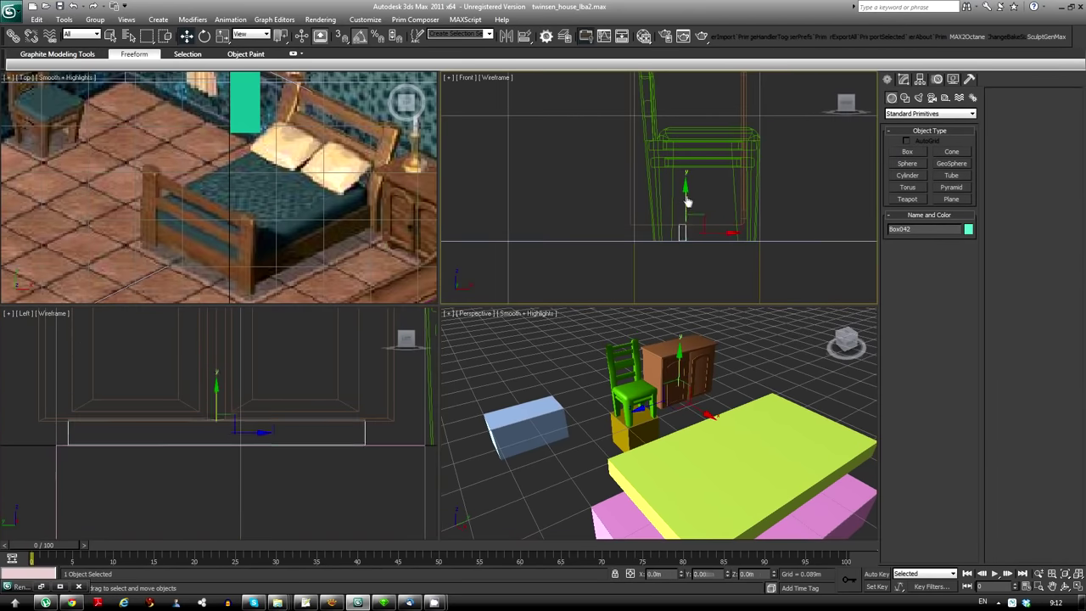
drag(773, 237, 703, 240)
Bend the slab into an arch with FFD 4x4x4 and collapse it to Editable Poly
click(972, 110)
click(925, 331)
click(218, 456)
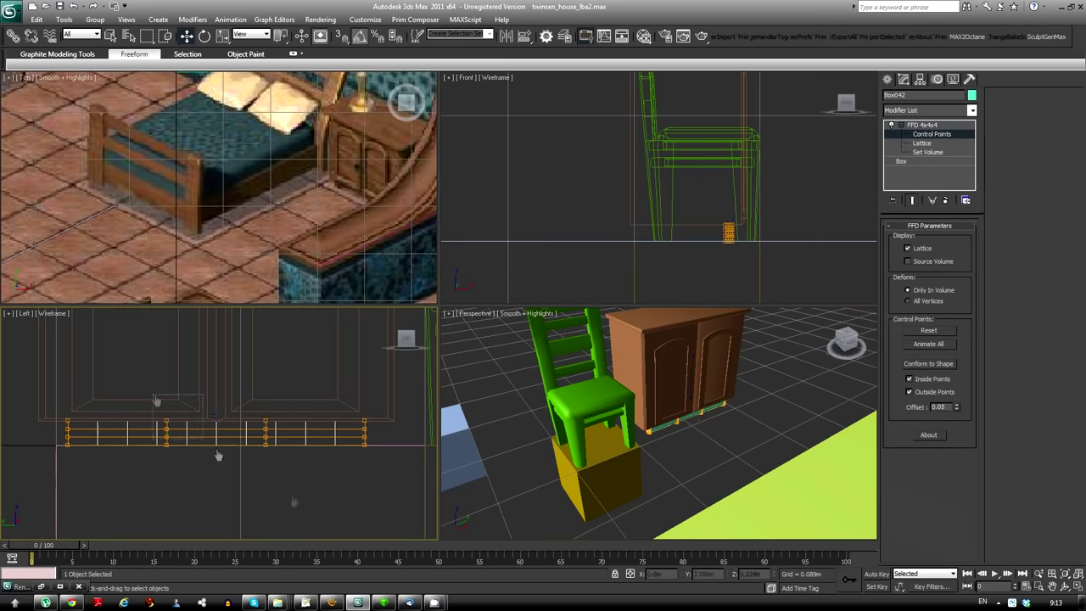
right_click(304, 433)
click(362, 438)
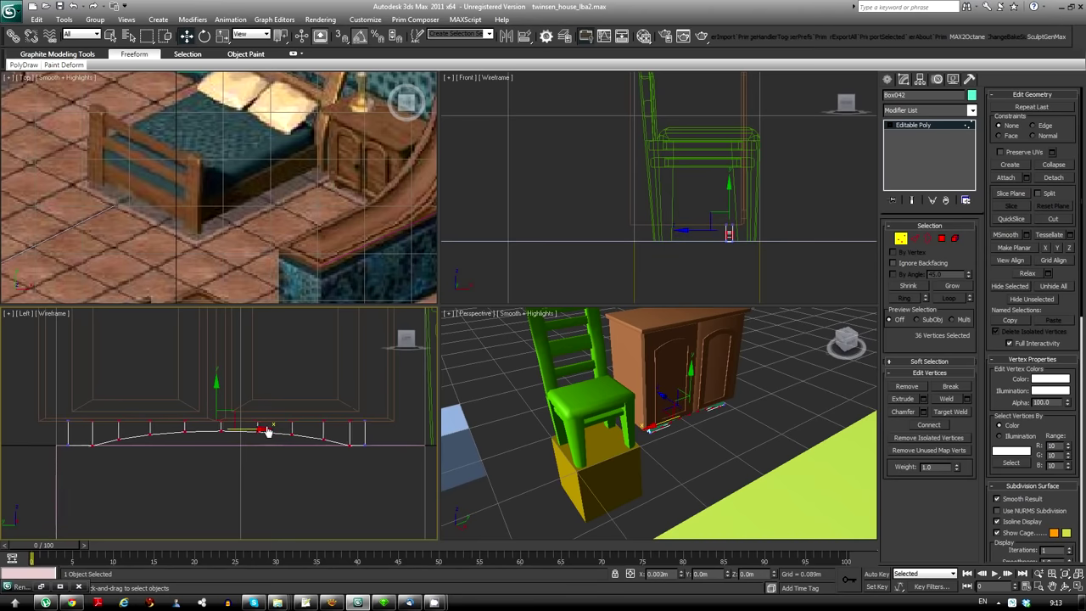
key(1)
key(ctrl+shift+z)
key(r)
Create a tall box post, Box043, beside the yellow mattress and convert it to Editable Poly
click(755, 216)
scroll(662, 424, down, 5)
scroll(332, 200, down, 5)
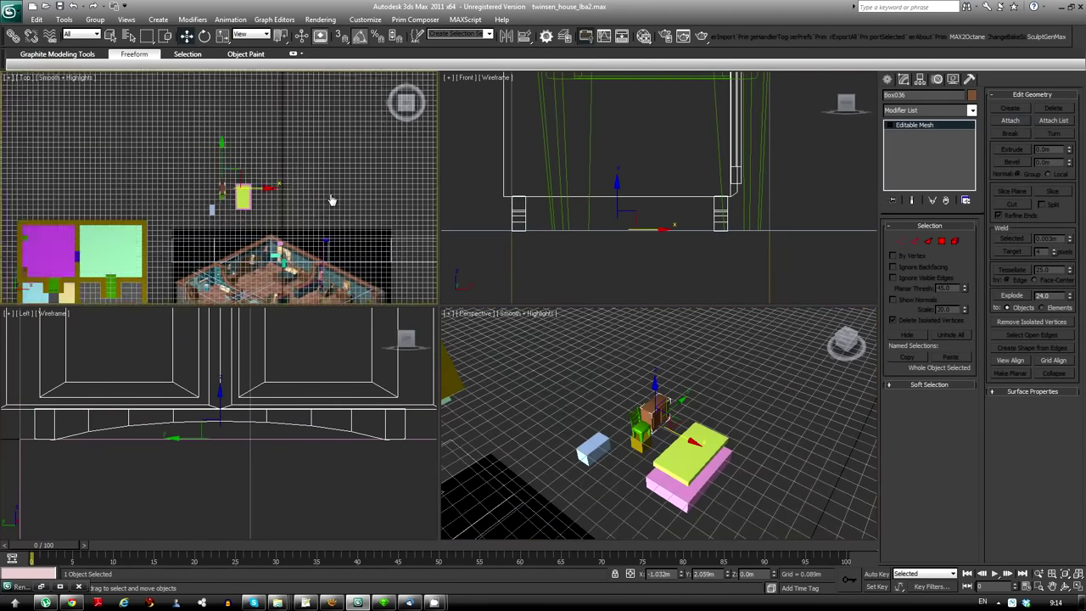
scroll(332, 200, up, 8)
click(611, 475)
scroll(650, 458, up, 5)
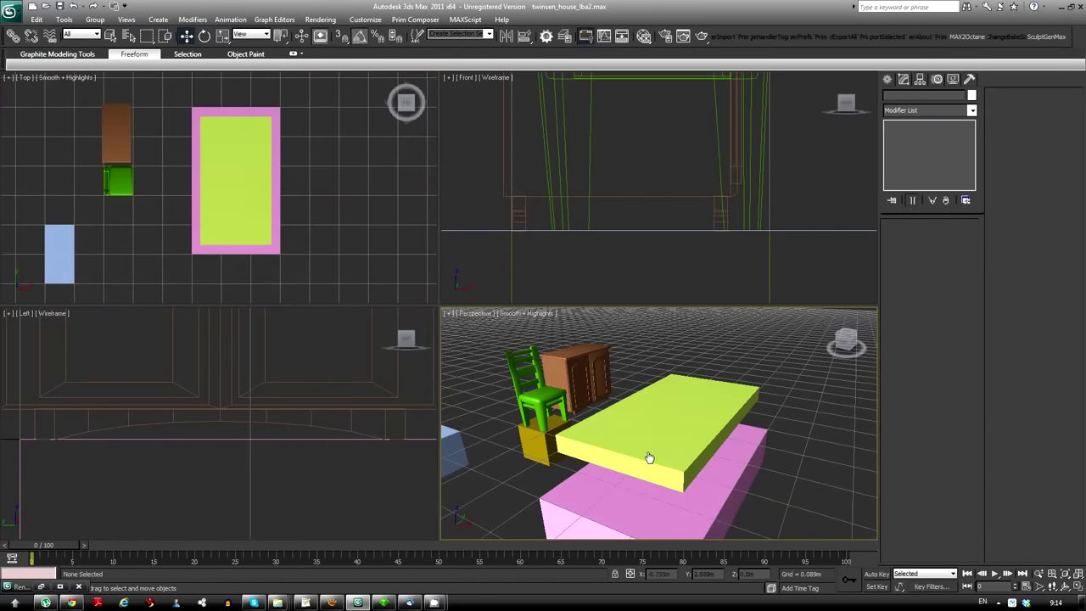
scroll(642, 453, down, 8)
click(619, 435)
scroll(628, 433, up, 5)
scroll(628, 432, down, 5)
right_click(677, 420)
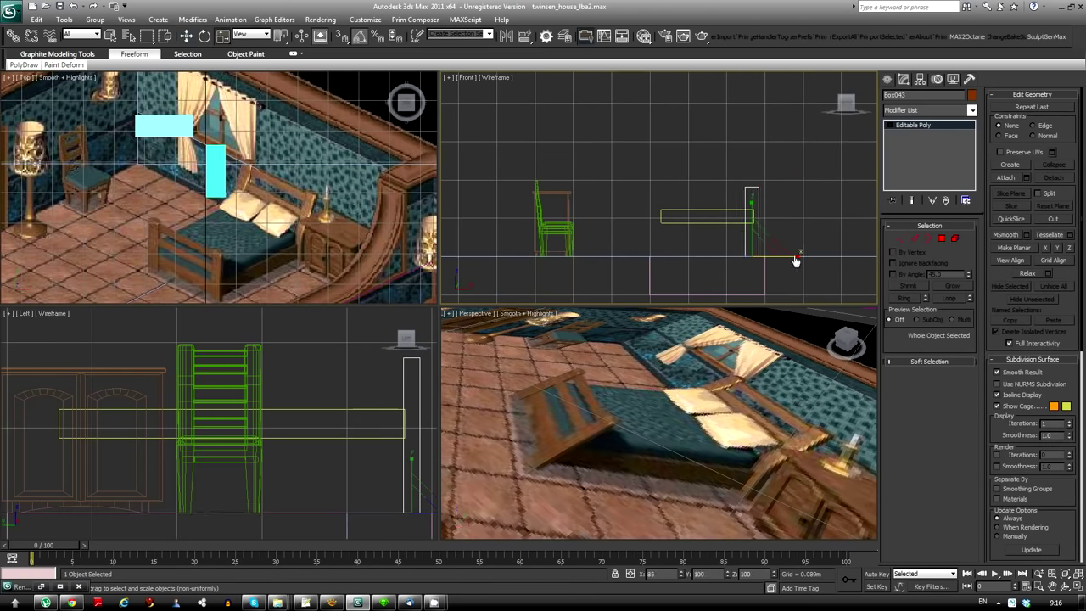
Copy the post to the mattress corners and add a small Box045 between the front posts
shift+drag(689, 251, 547, 253)
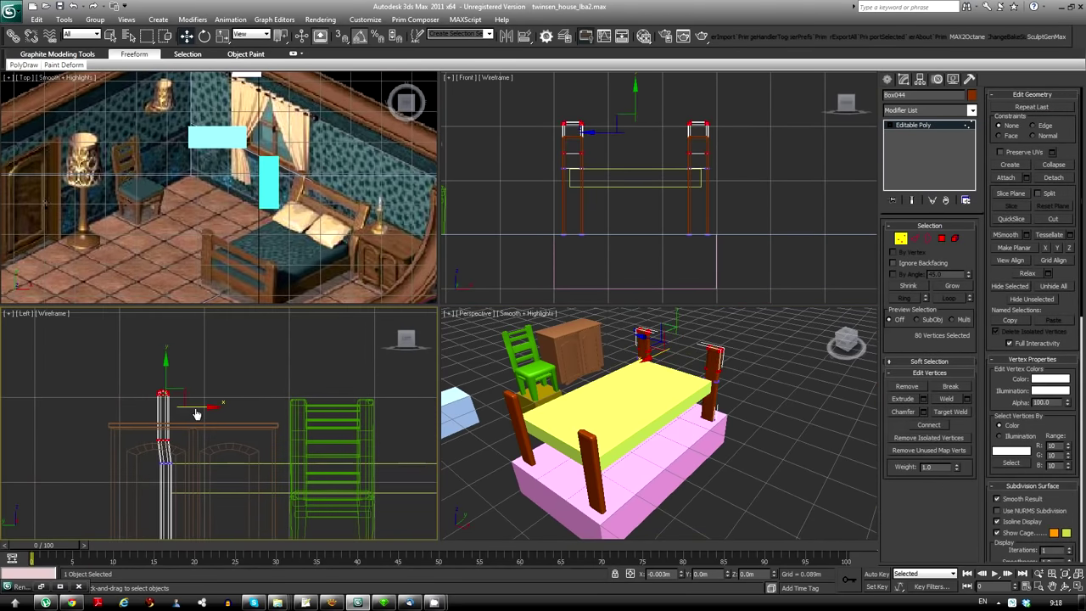
click(179, 396)
mouse_move(594, 420)
alt+middle_down()
mouse_move(628, 422)
mouse_move(614, 429)
alt+middle_up()
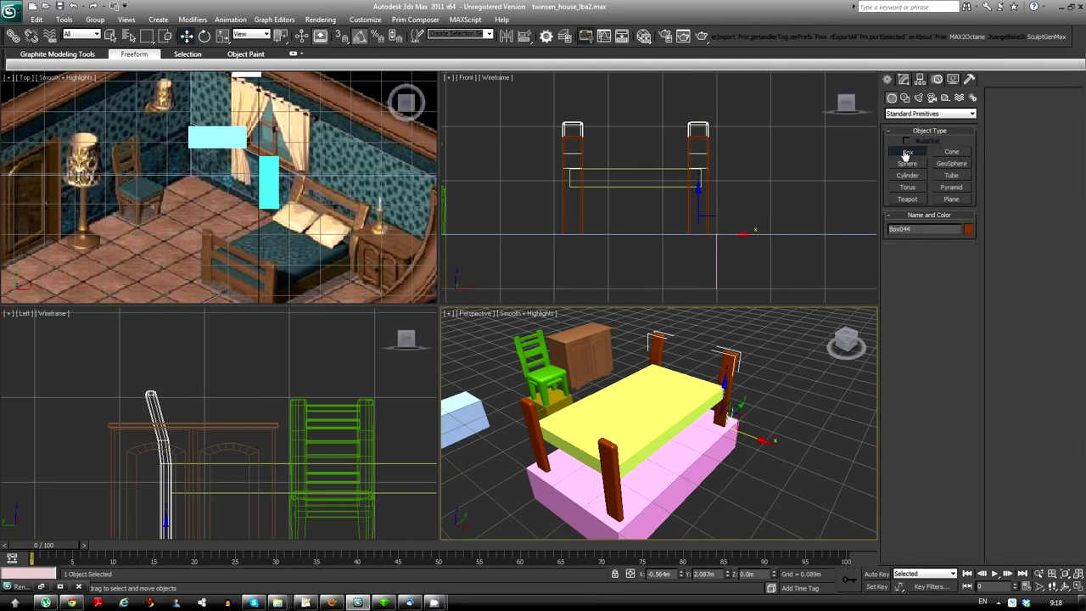
scroll(187, 382, up, 3)
right_click(691, 191)
scroll(691, 190, down, 5)
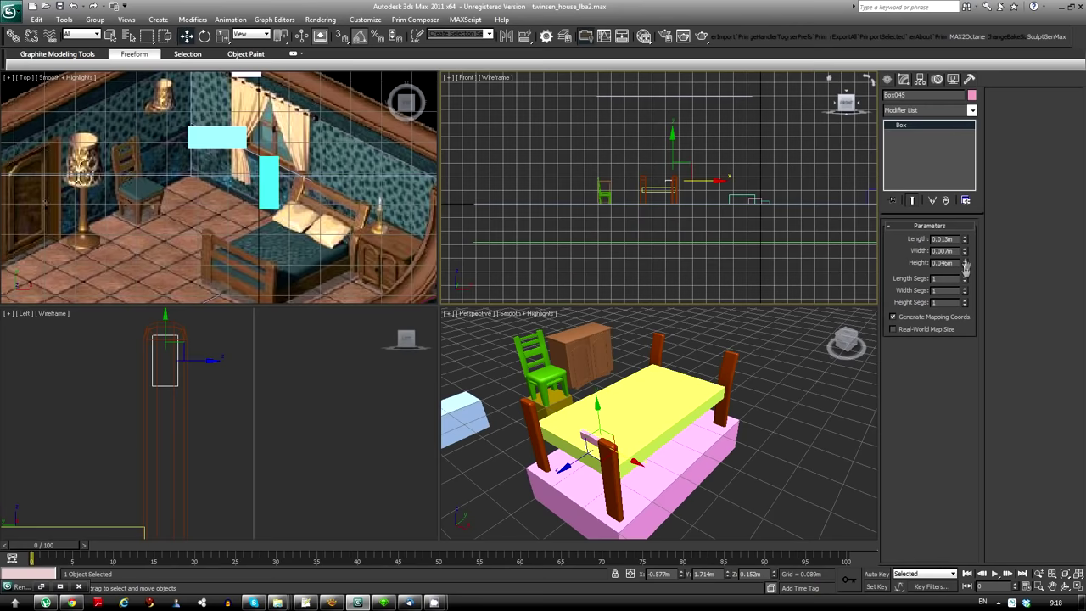
Convert the new box to Editable Poly and chamfer its edges by 0.003m
right_click(553, 437)
click(577, 512)
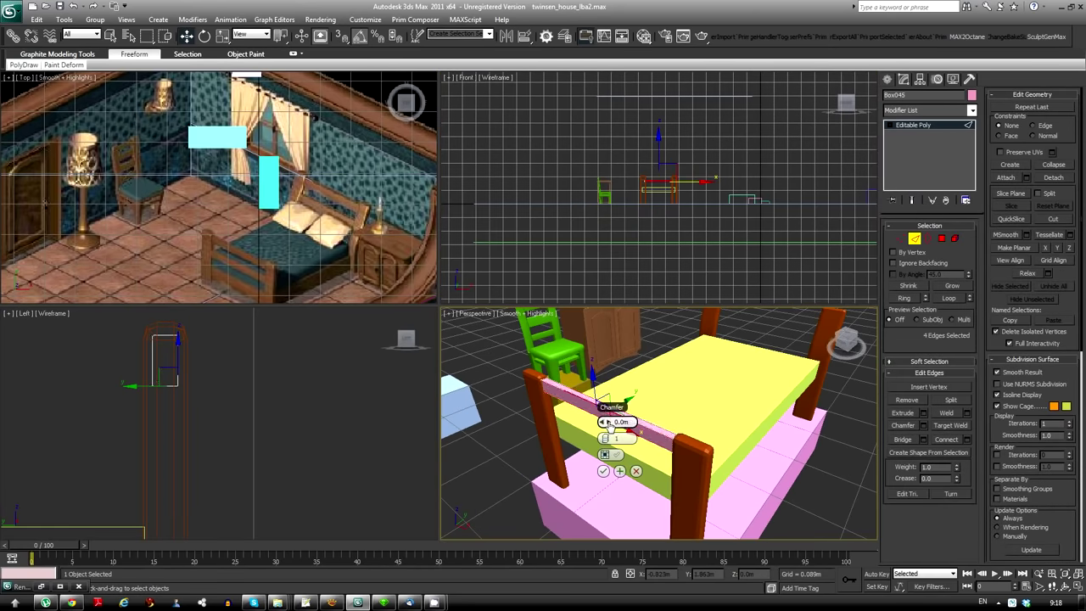
scroll(608, 424, up, 5)
drag(608, 424, 613, 458)
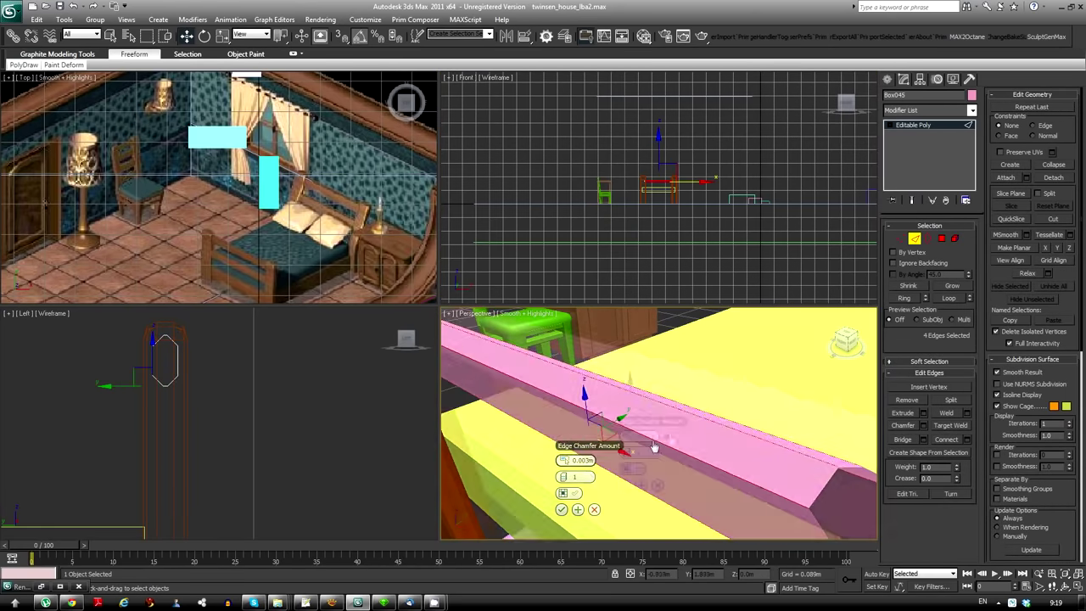
key(z)
alt+middle_drag(613, 458, 645, 425)
alt+middle_drag(255, 195, 288, 225)
right_click(288, 225)
Clone the rail into copies Box046 and Box047 stacked down the footboard
click(635, 432)
alt+middle_drag(635, 432, 689, 411)
drag(689, 411, 691, 424)
scroll(679, 382, down, 5)
key(Return)
key(1)
scroll(649, 193, down, 4)
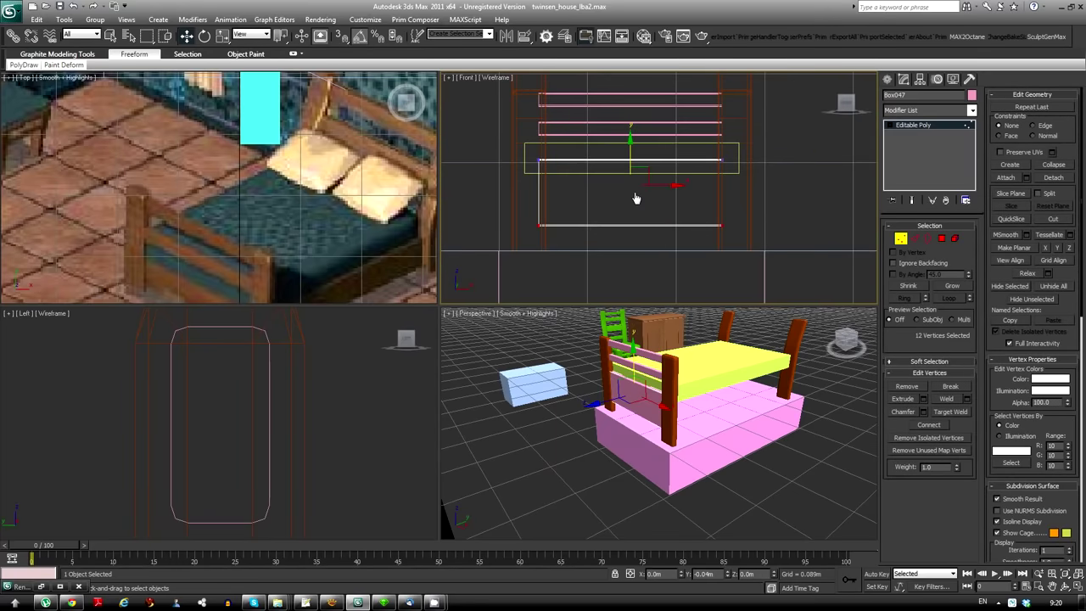
key(1)
key(r)
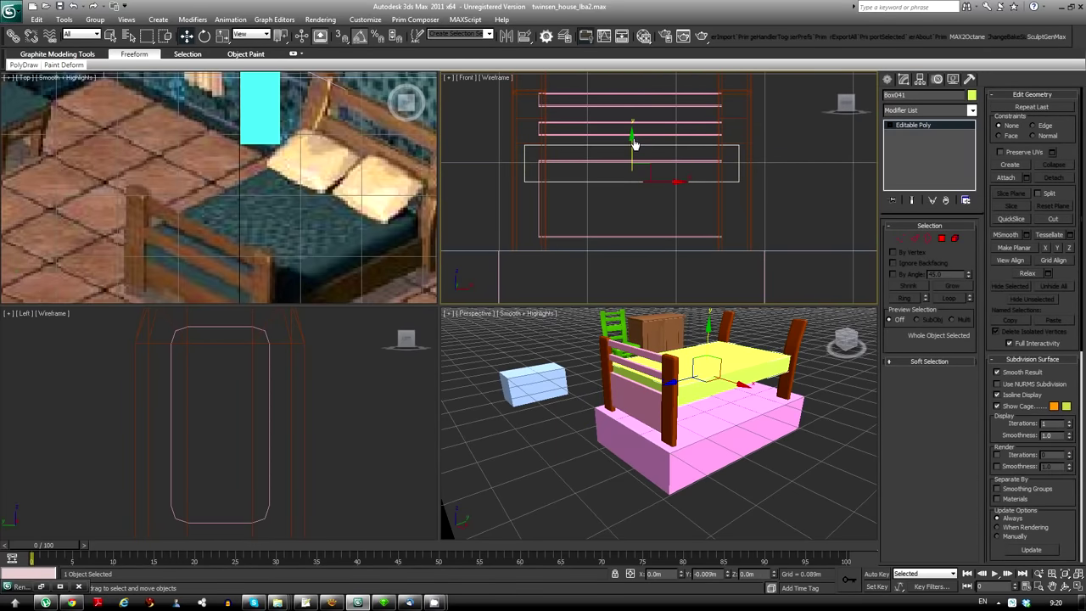
key(w)
Scale the lowest footboard rail, then select the yellow mattress
click(604, 161)
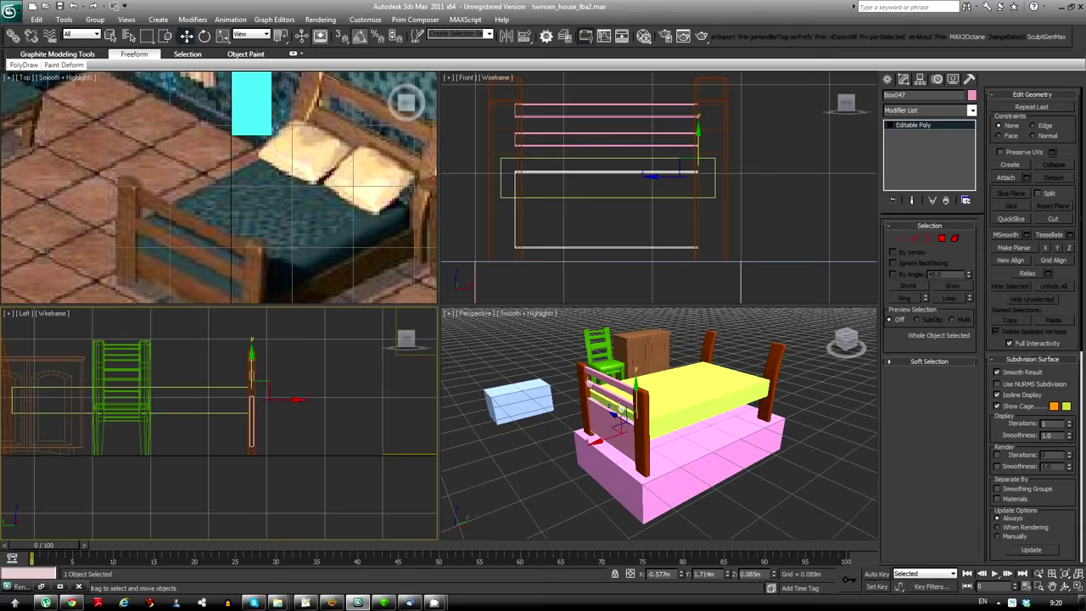
key(z)
key(r)
mouse_move(747, 361)
alt+middle_down()
mouse_move(676, 413)
mouse_move(713, 371)
alt+middle_up()
click(713, 372)
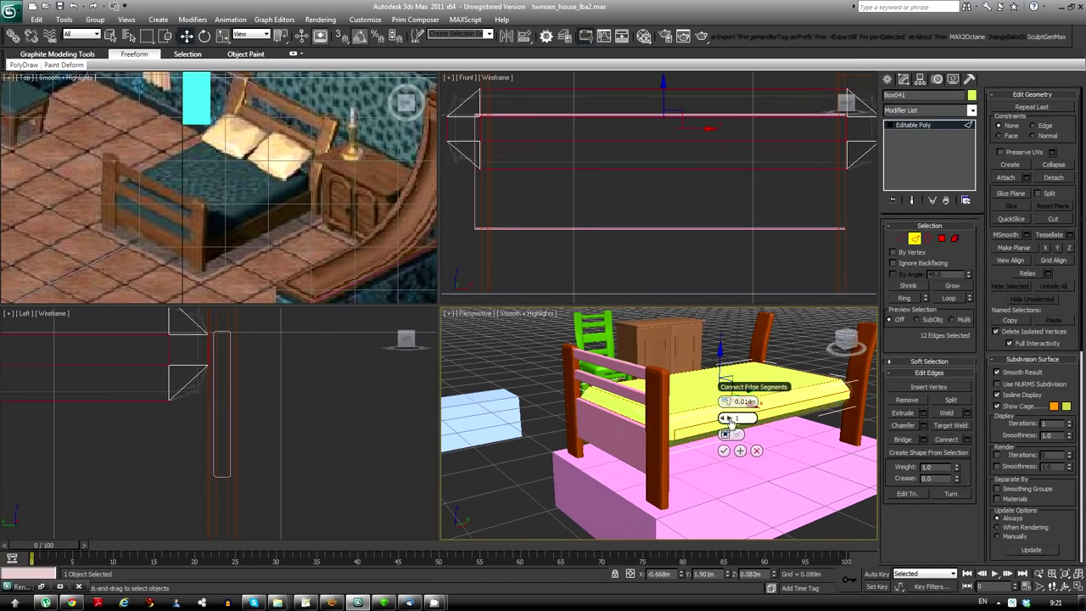
Connect new edges around the yellow mattress's sides
click(756, 450)
alt+middle_drag(756, 450, 914, 240)
scroll(169, 382, down, 3)
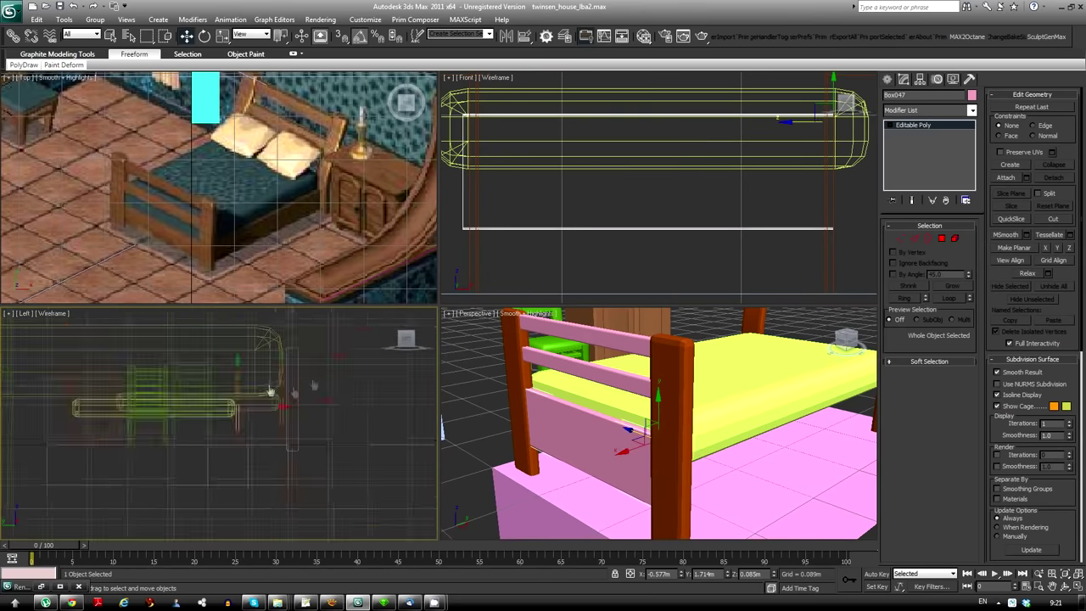
Copy the footboard rails to the headboard, tilted back about 15°
click(191, 424)
alt+middle_drag(594, 425, 559, 407)
ctrl+click(559, 406)
scroll(429, 414, down, 2)
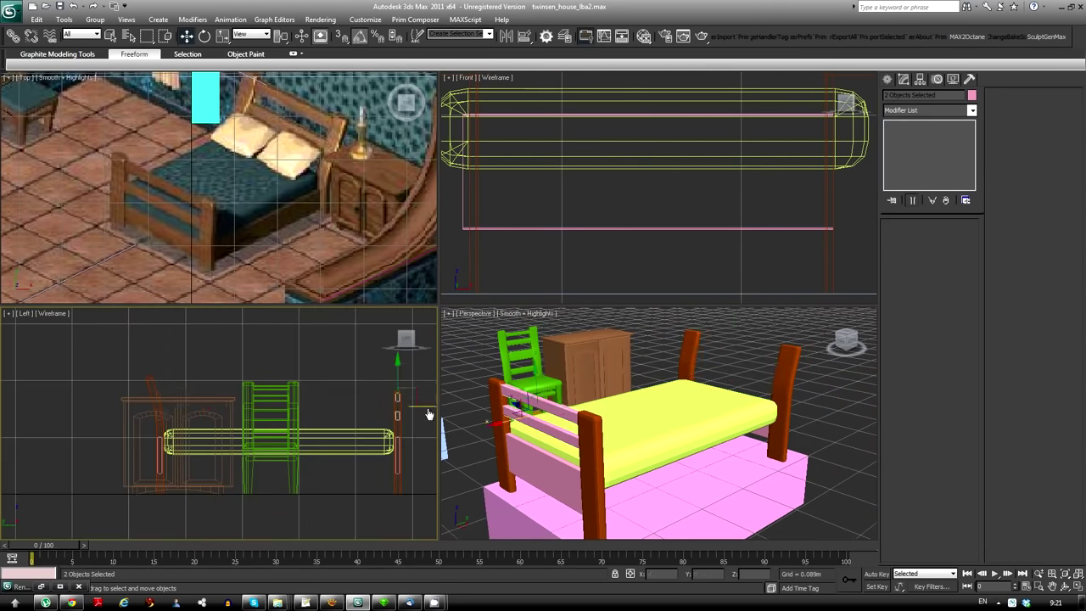
scroll(237, 386, up, 4)
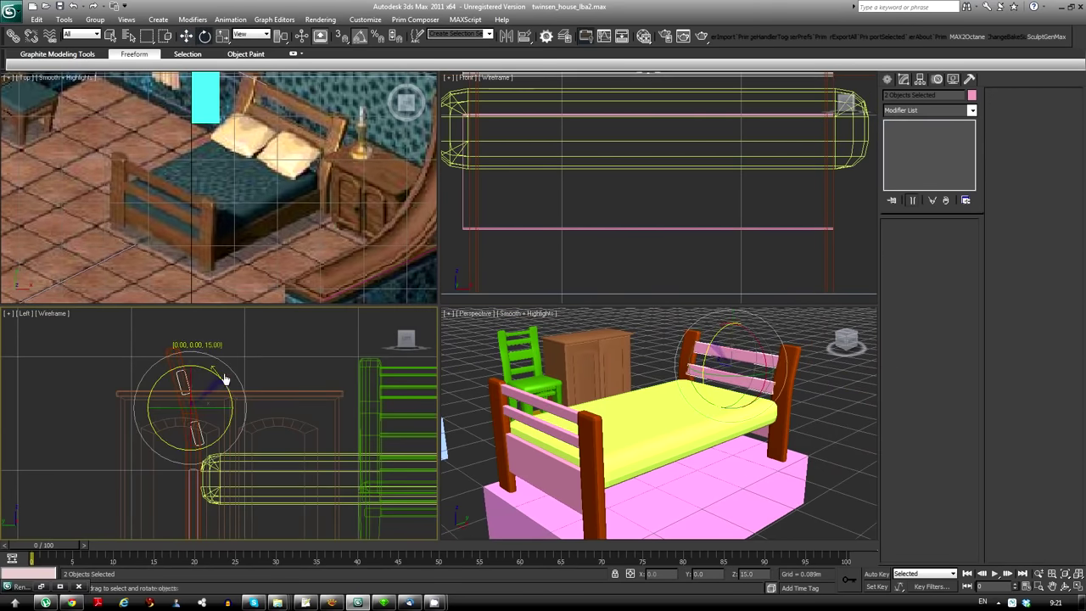
click(203, 367)
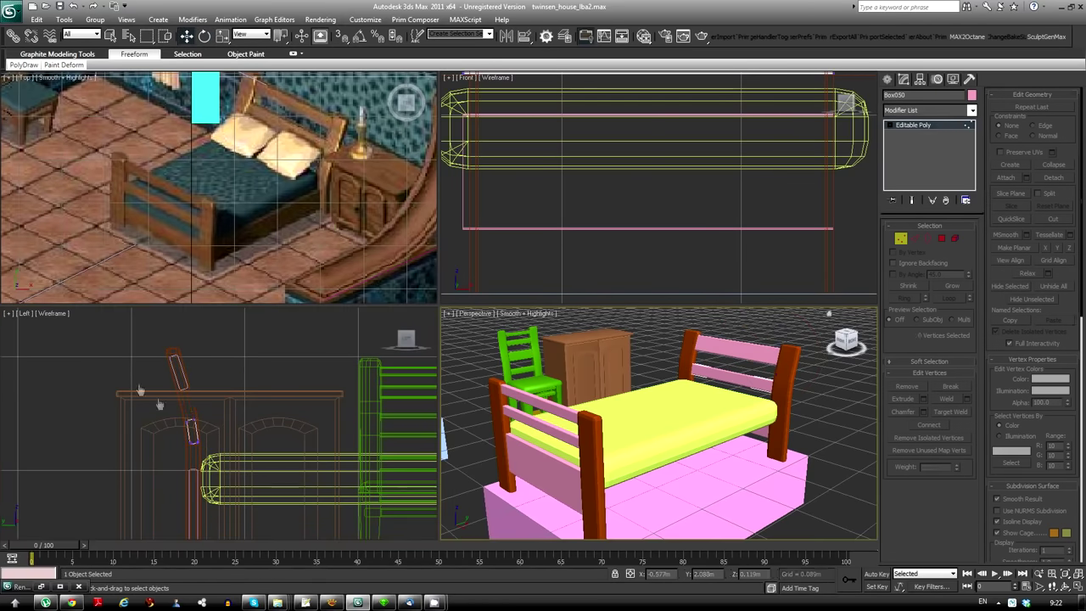
Stretch a rail into the long side rail Box051 and lower the mattress slightly
click(594, 212)
middle_drag(592, 191, 603, 217)
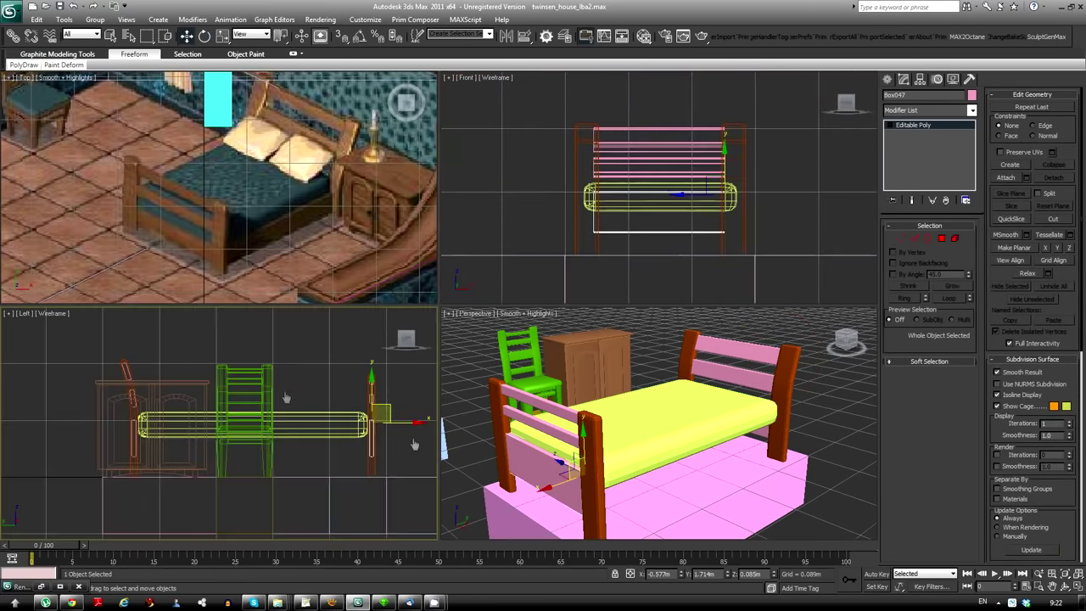
key(1)
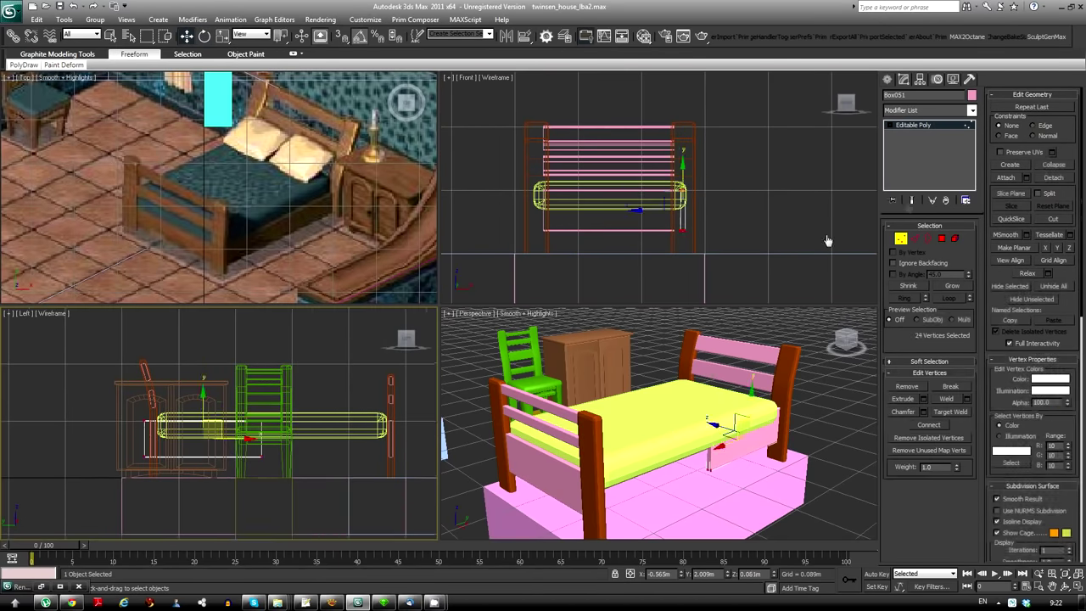
drag(161, 398, 196, 450)
ctrl+click(645, 399)
drag(628, 412, 625, 421)
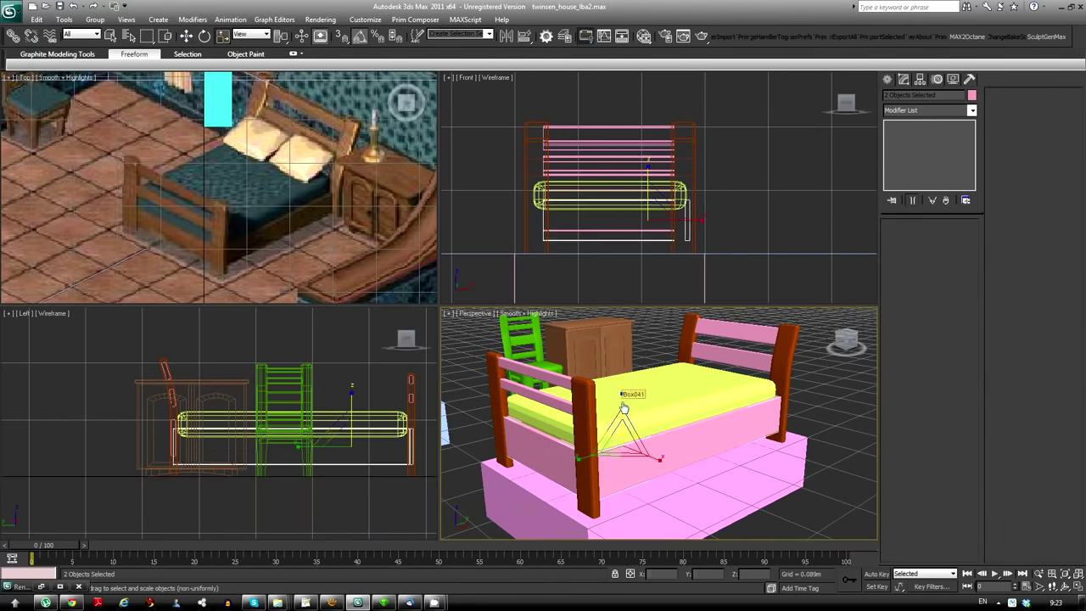
scroll(718, 440, up, 5)
scroll(719, 441, down, 4)
click(604, 433)
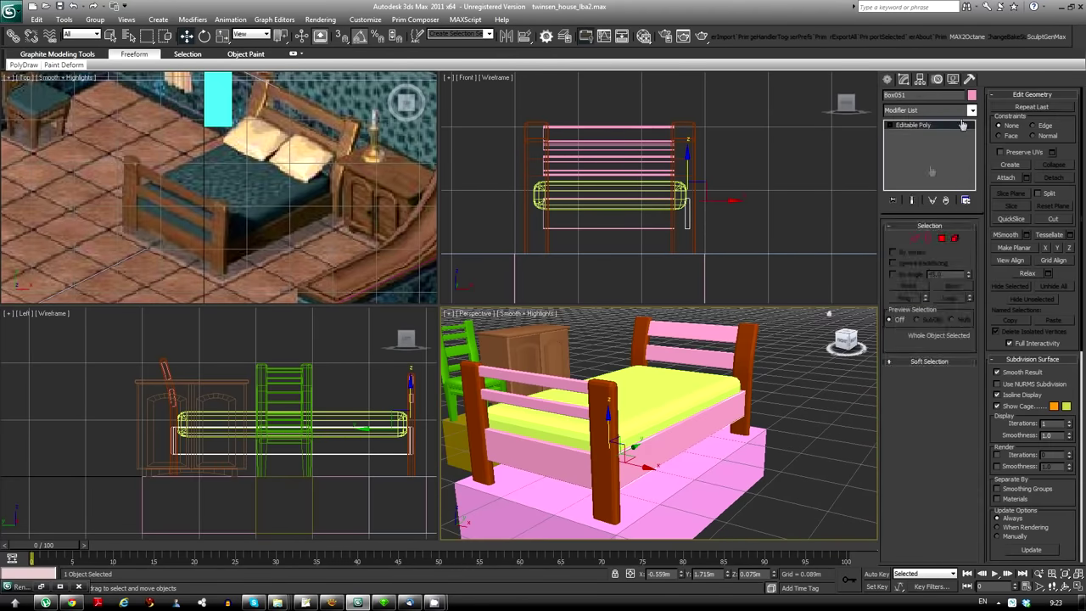
Colour the mattress teal from the object colour choices
click(915, 143)
alt+middle_drag(645, 407, 656, 411)
click(971, 94)
click(625, 359)
Give the selected bed frame a brown object colour from the custom colour picker
alt+middle_drag(645, 408, 643, 479)
click(642, 478)
click(670, 399)
click(972, 94)
click(628, 365)
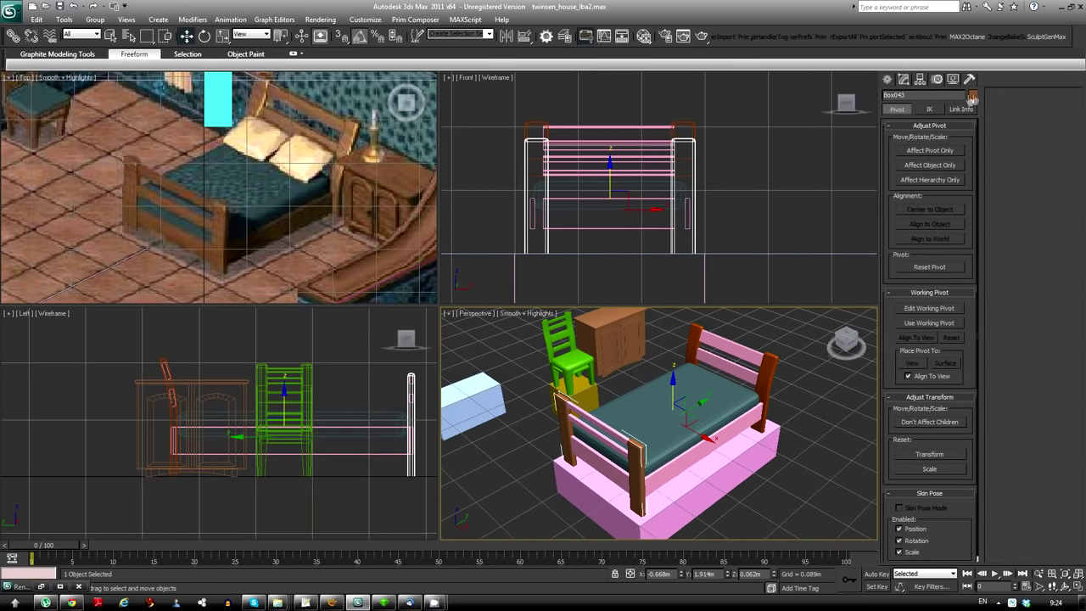
click(972, 94)
click(623, 208)
click(599, 363)
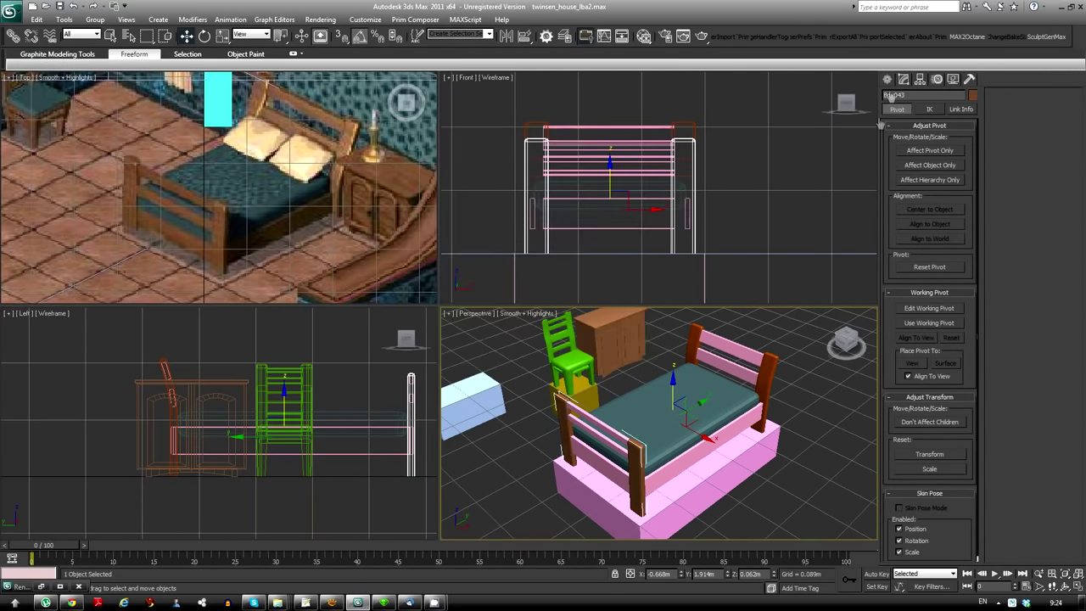
Return to polygon editing of the frame and switch the view to Camera001
click(904, 78)
mouse_move(594, 424)
alt+middle_down()
mouse_move(503, 468)
mouse_move(596, 365)
alt+middle_up()
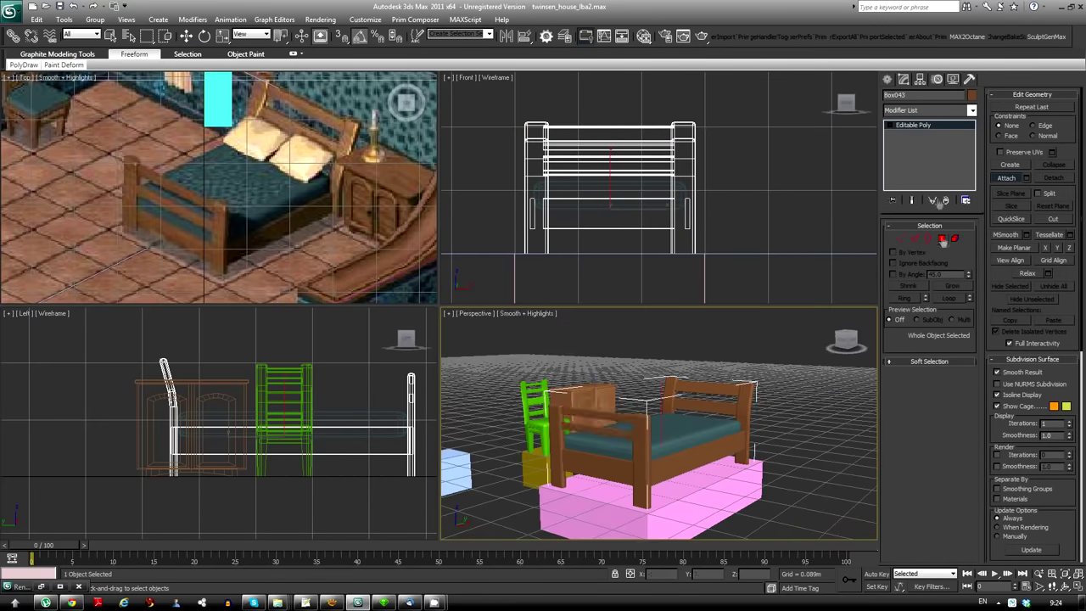
key(4)
alt+middle_drag(596, 406, 679, 441)
click(500, 313)
click(645, 41)
Switch to an orthographic view and select the headboard's middle vertices
key(u)
scroll(760, 399, up, 5)
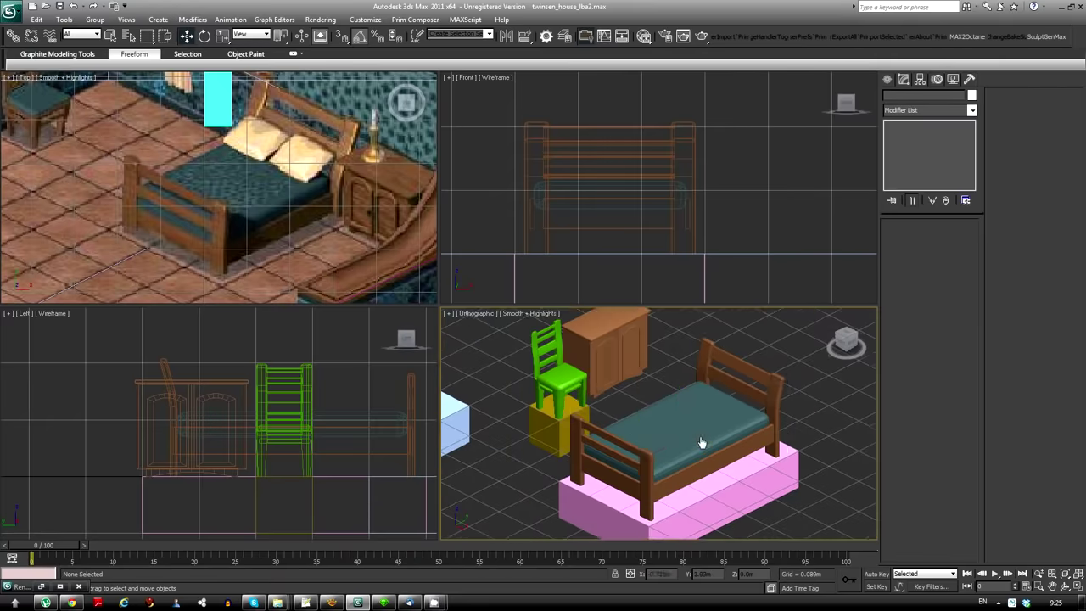
click(727, 364)
scroll(221, 425, up, 3)
scroll(263, 421, up, 2)
drag(223, 416, 268, 426)
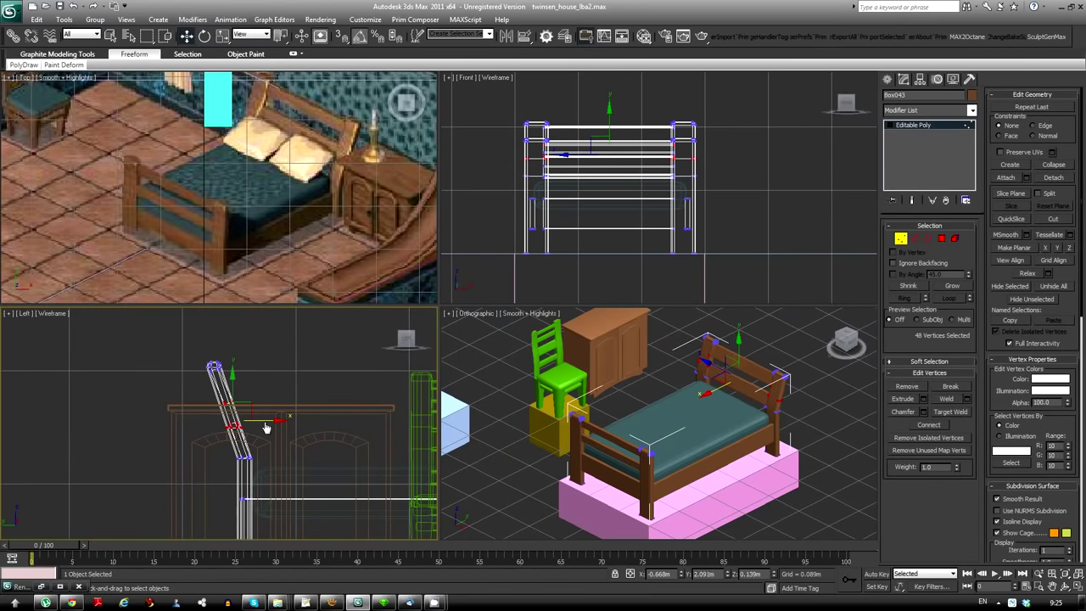
key(z)
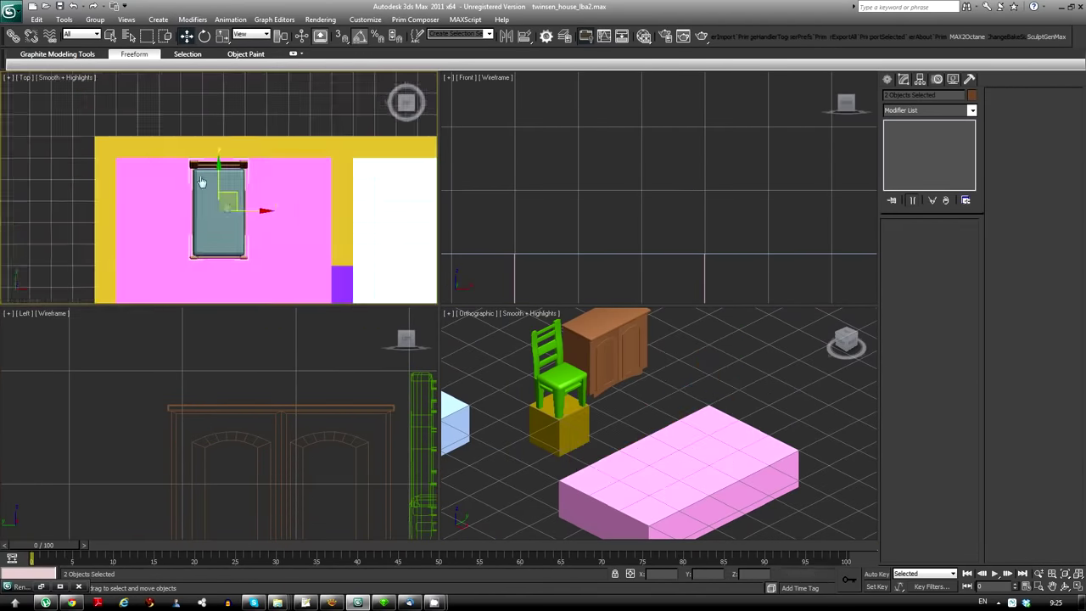
Switch the lower-right viewport to Perspective and bring the reference table and chairs into view
scroll(727, 465, down, 5)
click(727, 465)
scroll(727, 465, down, 3)
click(478, 313)
click(509, 71)
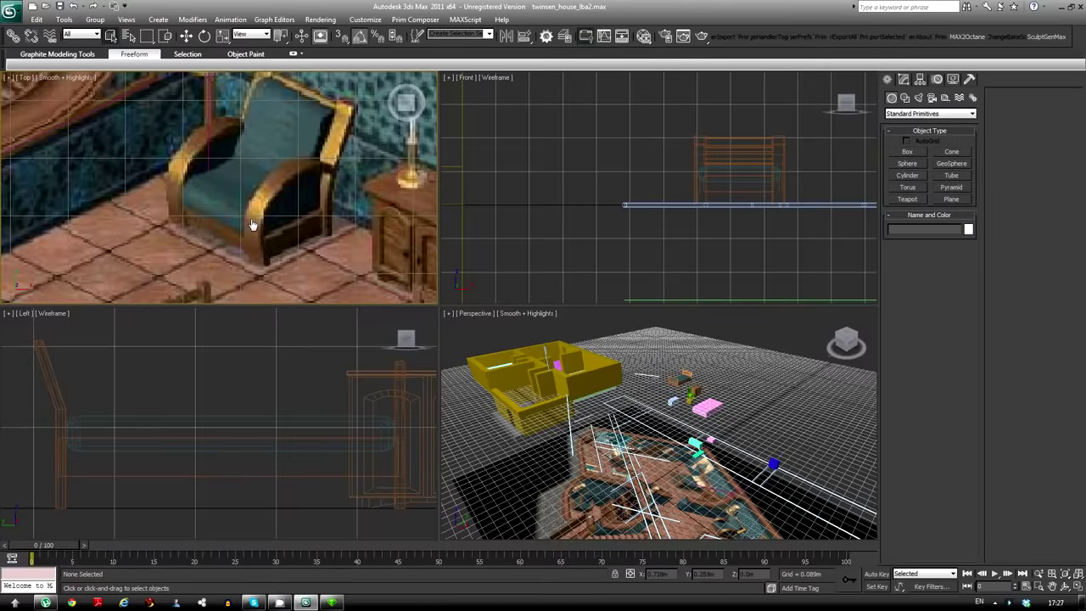
scroll(255, 225, down, 2)
mouse_move(221, 238)
middle_down()
mouse_move(321, 240)
mouse_move(289, 205)
middle_up()
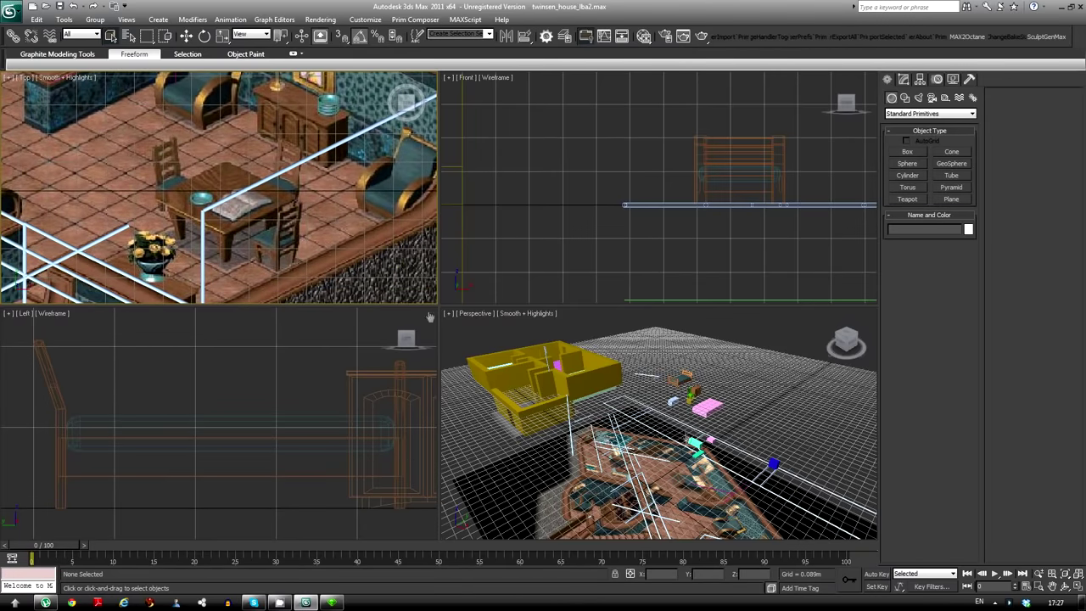
Trace the reference table's edge with a three-point line starting at its corner
scroll(305, 227, up, 2)
scroll(305, 228, up, 2)
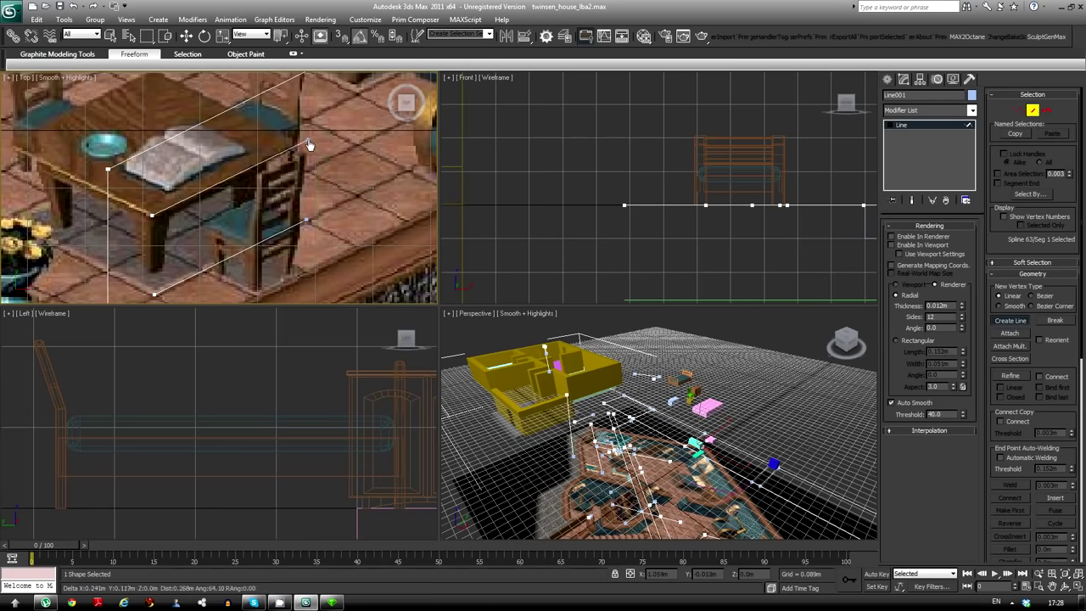
key(i)
click(142, 171)
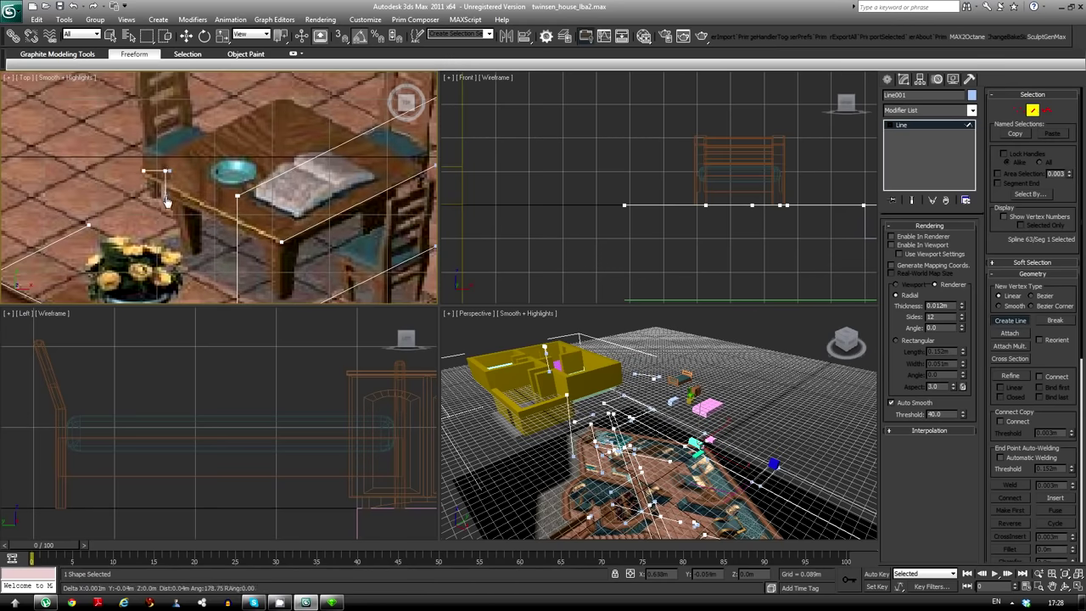
click(166, 201)
click(290, 241)
key(i)
Create a small box at the table leg and a pale yellow box beside the pink one
scroll(261, 136, up, 4)
click(307, 287)
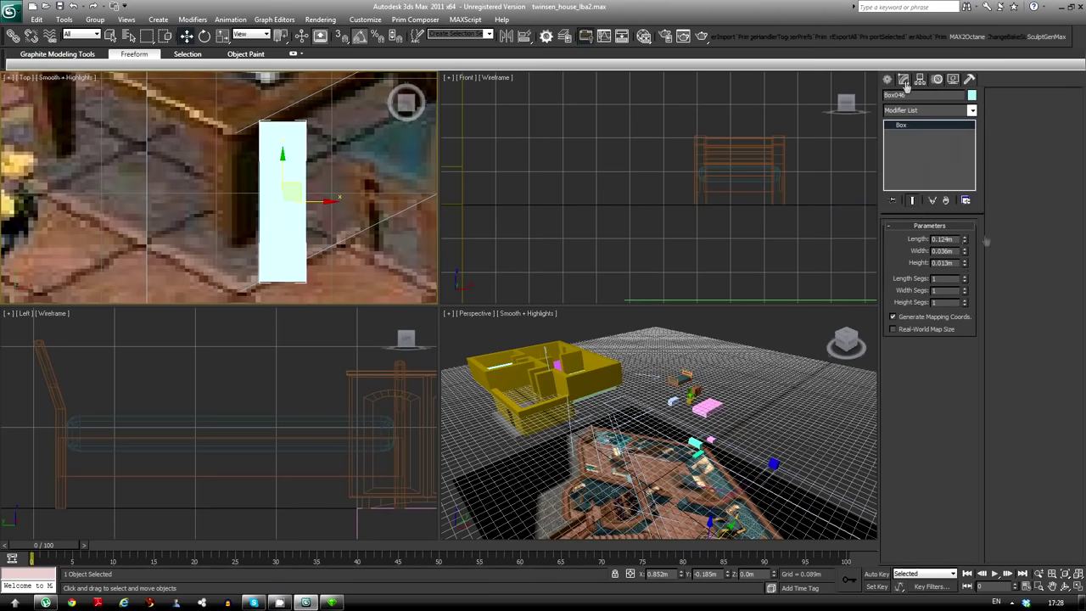
scroll(310, 271, down, 5)
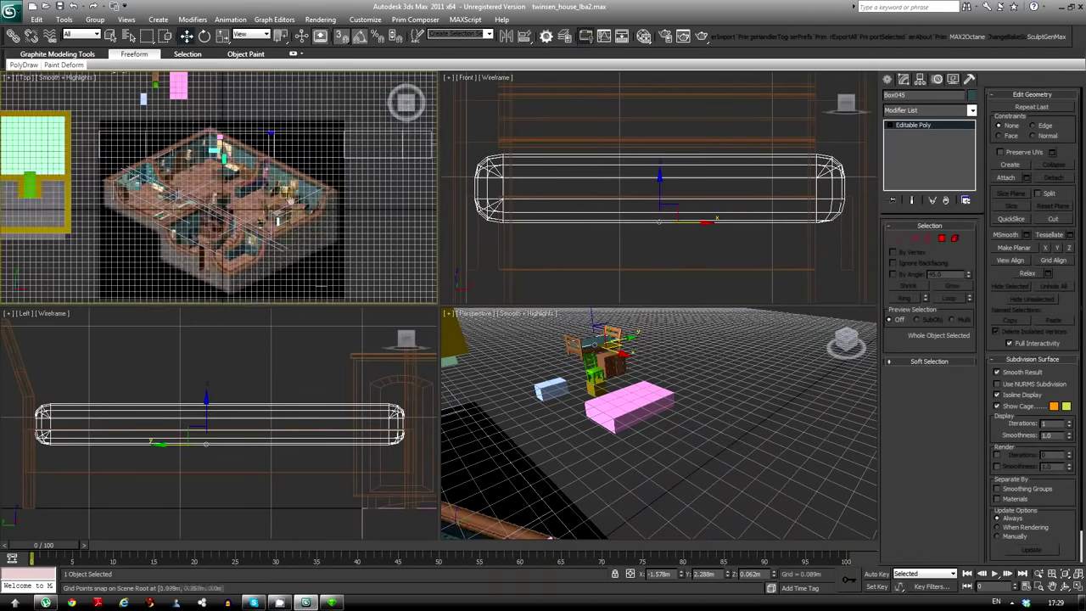
scroll(255, 186, up, 4)
drag(223, 161, 271, 211)
Copy the yellow box upward as Box048 and align the green leg inside the base box
scroll(335, 251, up, 3)
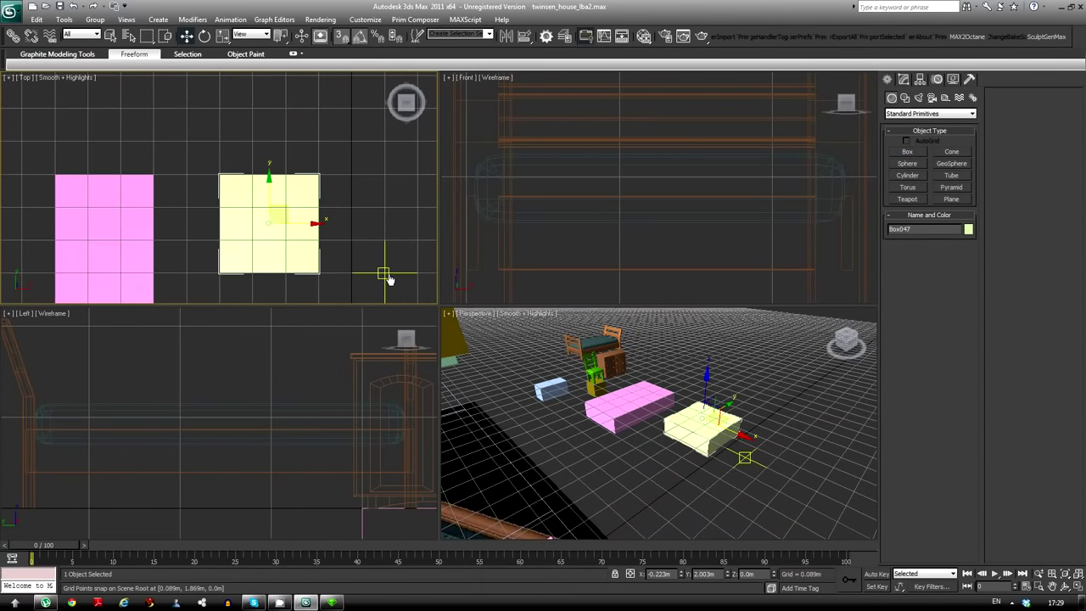
shift+drag(654, 174, 654, 145)
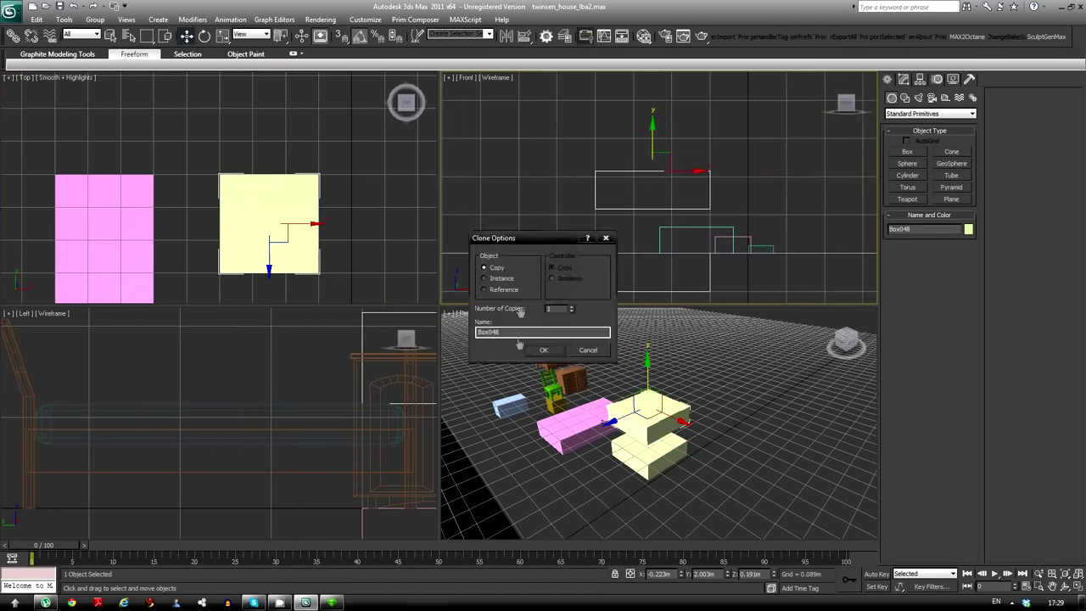
click(585, 340)
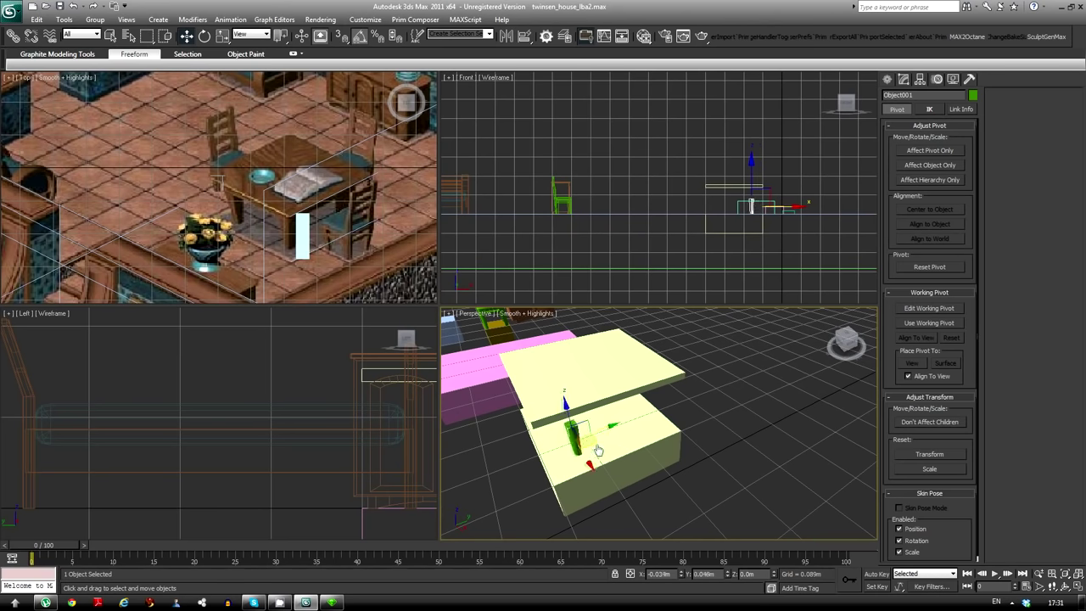
click(579, 443)
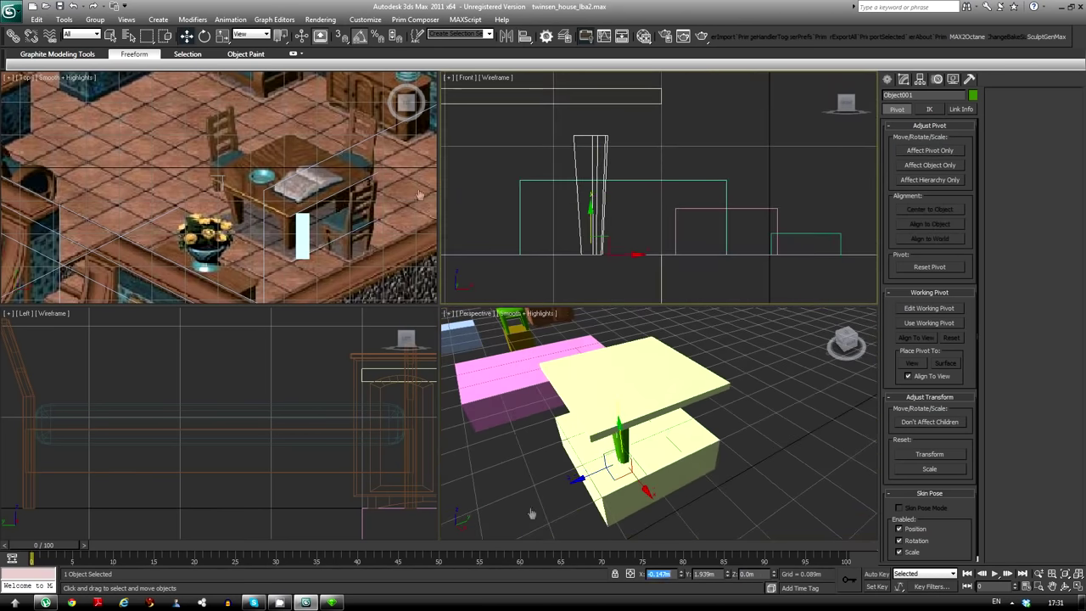
Snap the green leg to a grid point and offset it in X with Move Type-In
key(r)
scroll(648, 455, up, 1)
key(w)
middle_click(134, 419)
key(z)
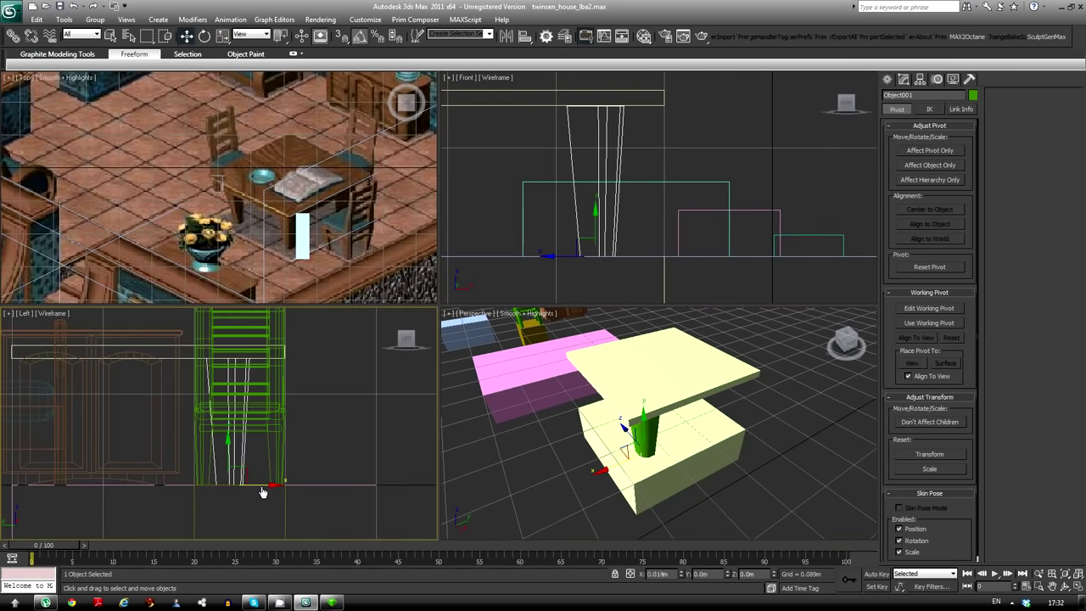
click(355, 40)
drag(645, 428, 661, 447)
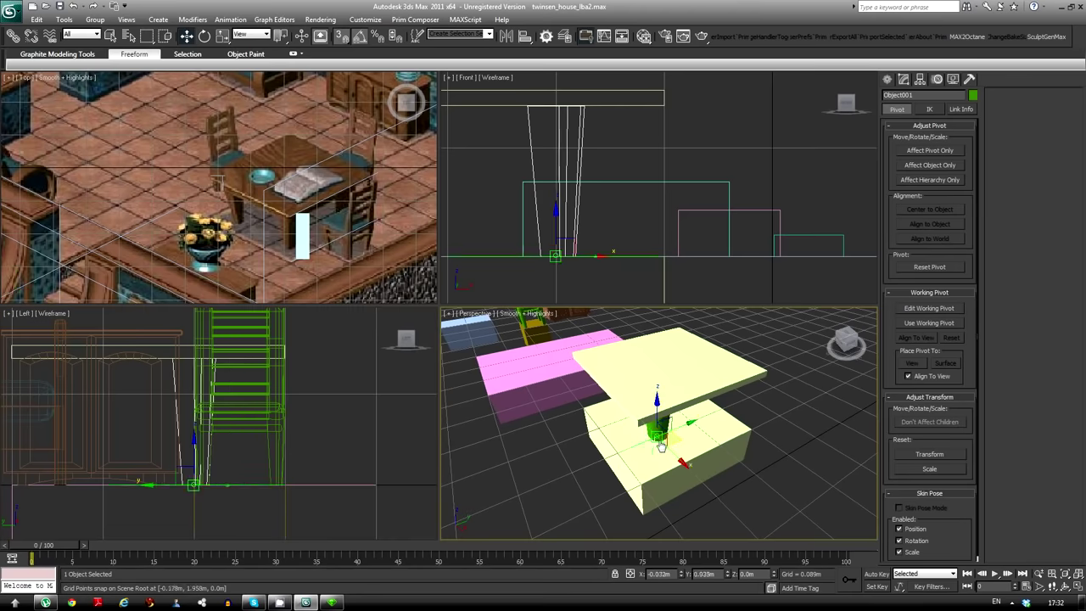
key(F12)
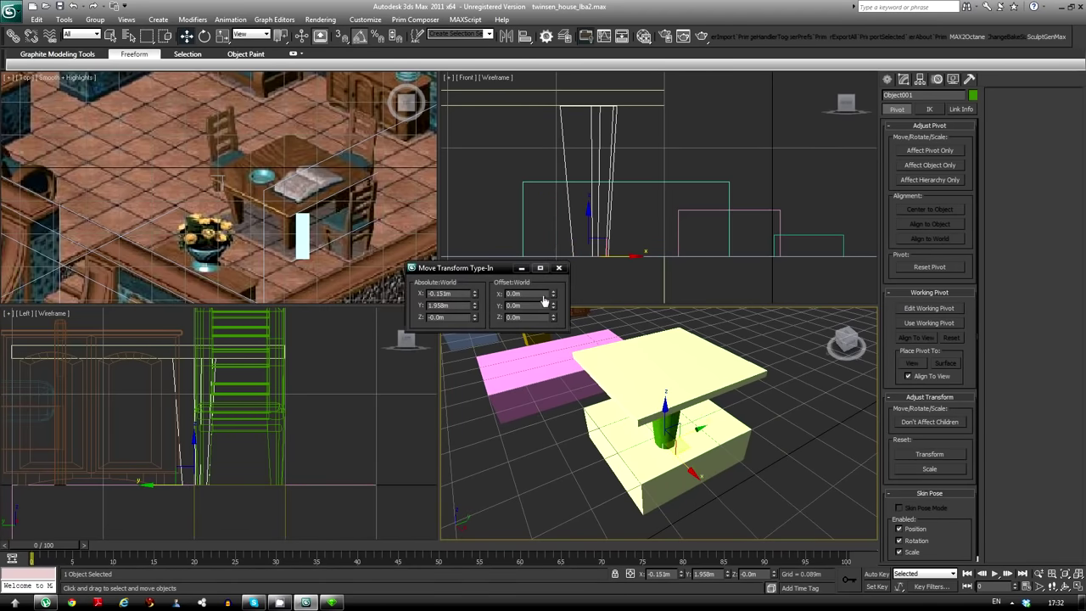
key(Return)
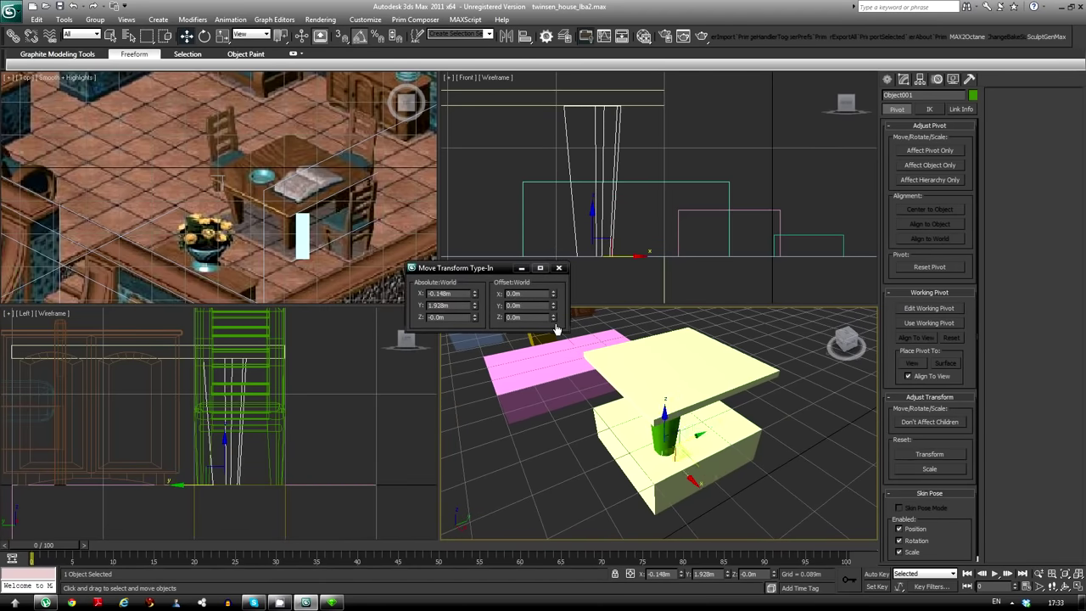
Convert the top slab to editable poly and chamfer the tabletop's edges
alt+middle_drag(556, 329, 660, 413)
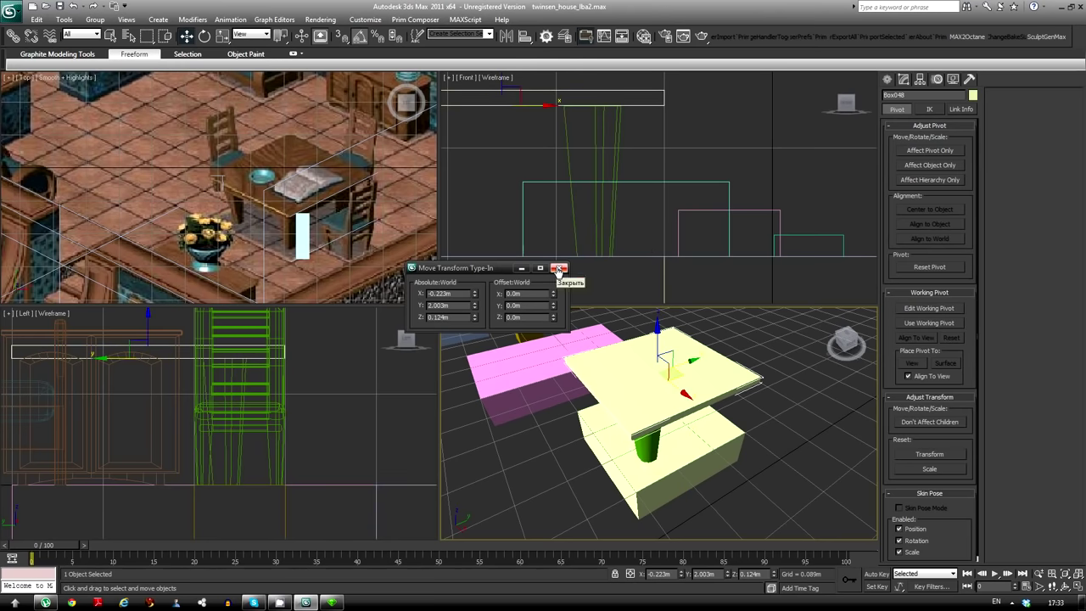
right_click(664, 410)
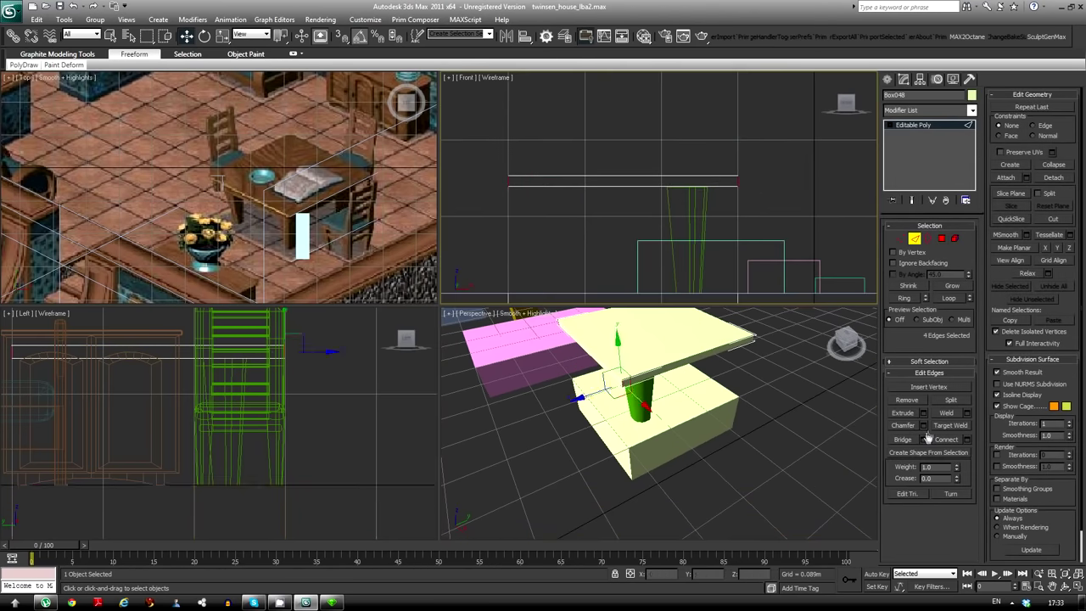
drag(485, 148, 820, 197)
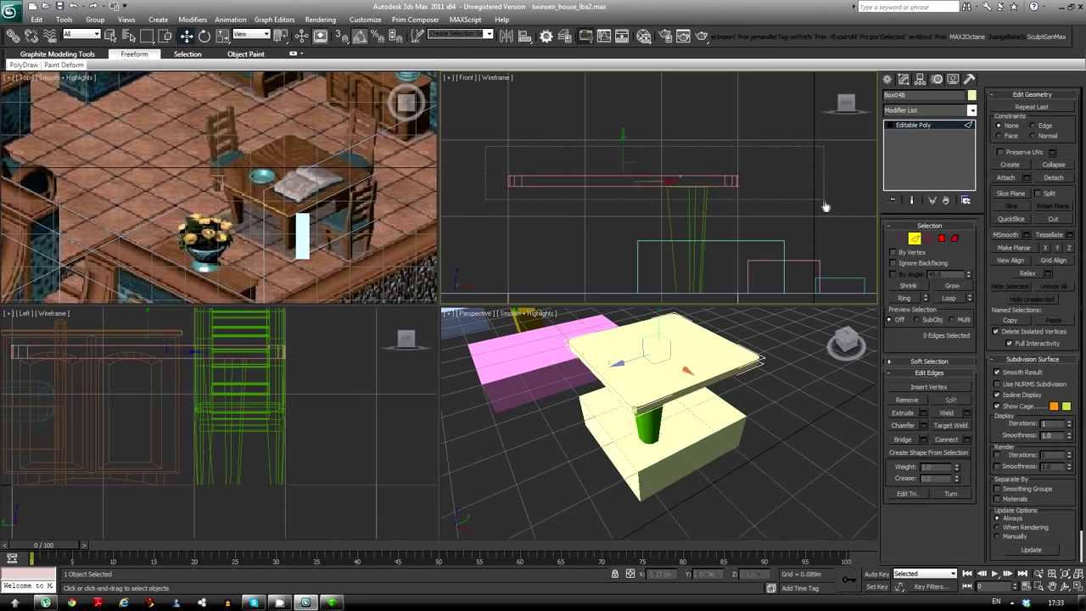
alt+middle_drag(643, 387, 686, 431)
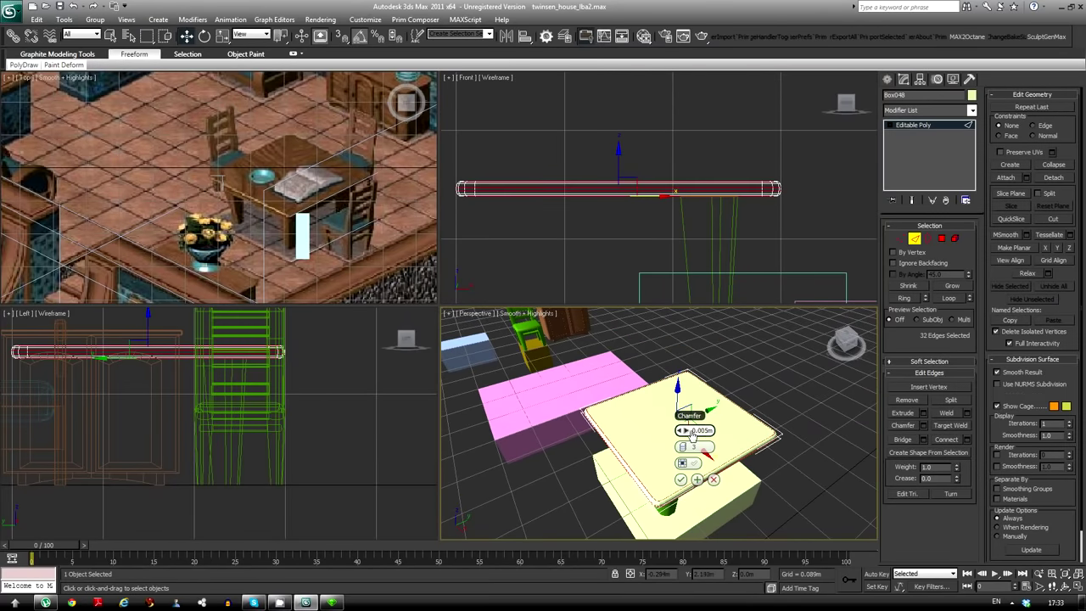
click(681, 480)
alt+middle_drag(681, 480, 666, 452)
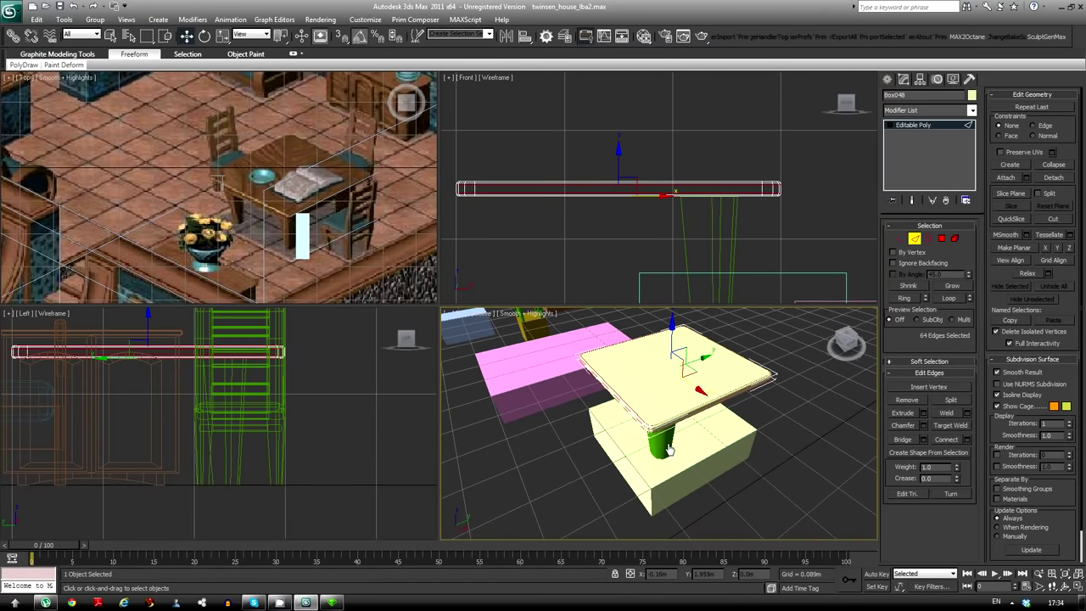
Add two Symmetry modifiers to the green leg to mirror it across the table
click(655, 435)
right_click(666, 399)
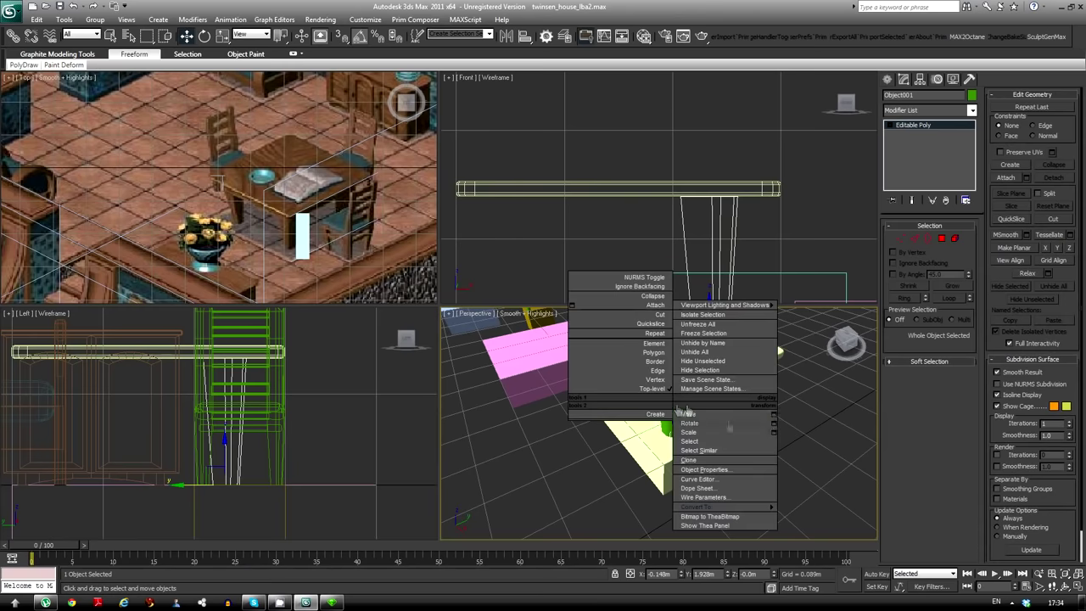
click(766, 407)
click(558, 267)
click(971, 111)
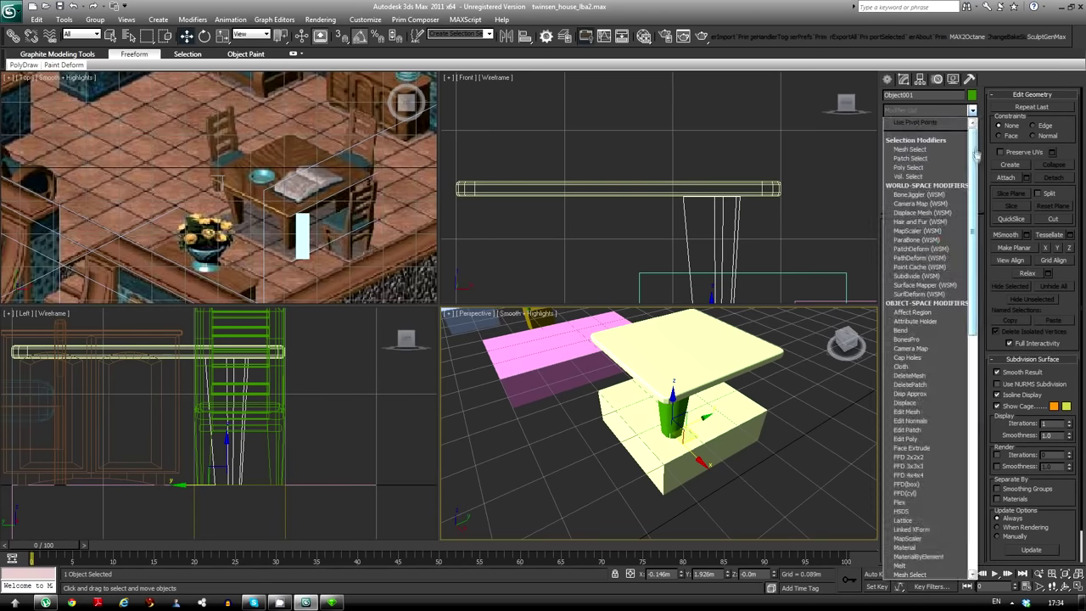
click(910, 161)
click(971, 110)
click(906, 134)
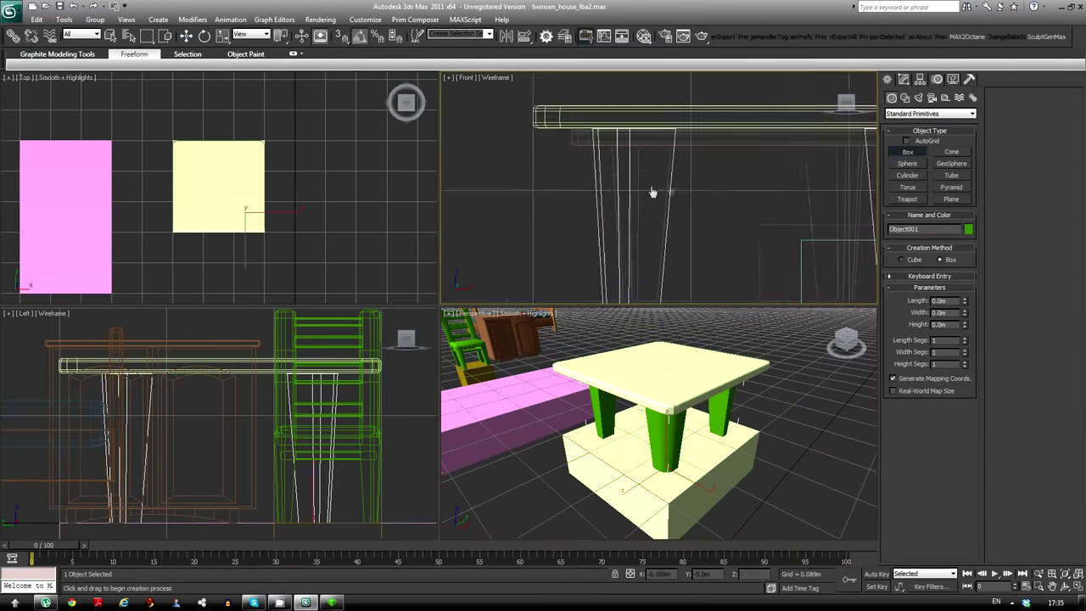
Reframe the front view and bring up the new rail box's parameters
middle_drag(652, 193, 611, 194)
scroll(655, 182, down, 3)
scroll(655, 182, up, 3)
key(w)
scroll(221, 207, down, 5)
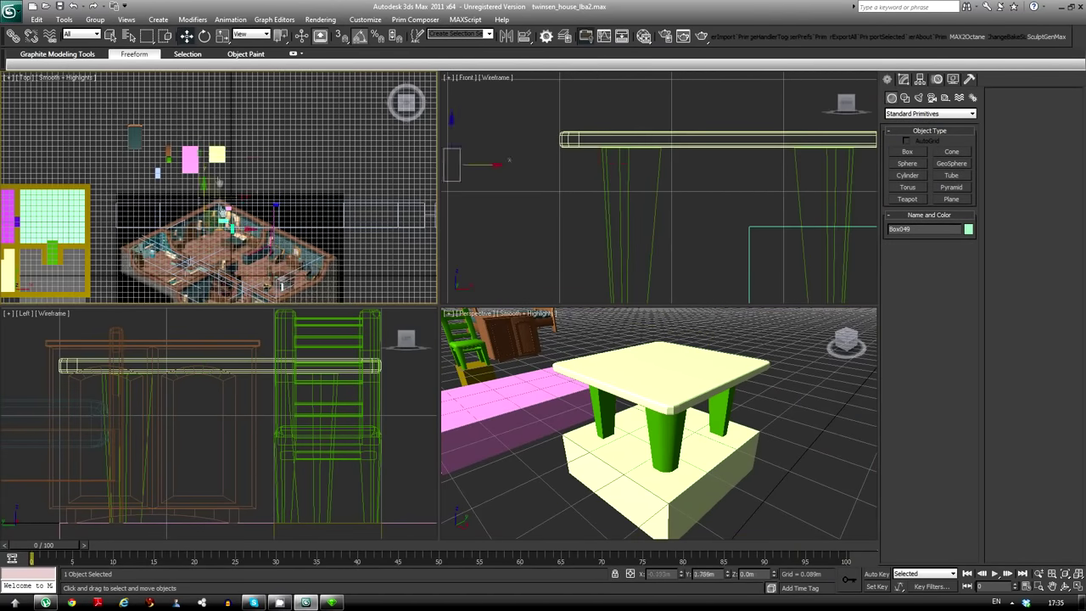
scroll(102, 381, up, 2)
scroll(633, 176, up, 1)
click(905, 79)
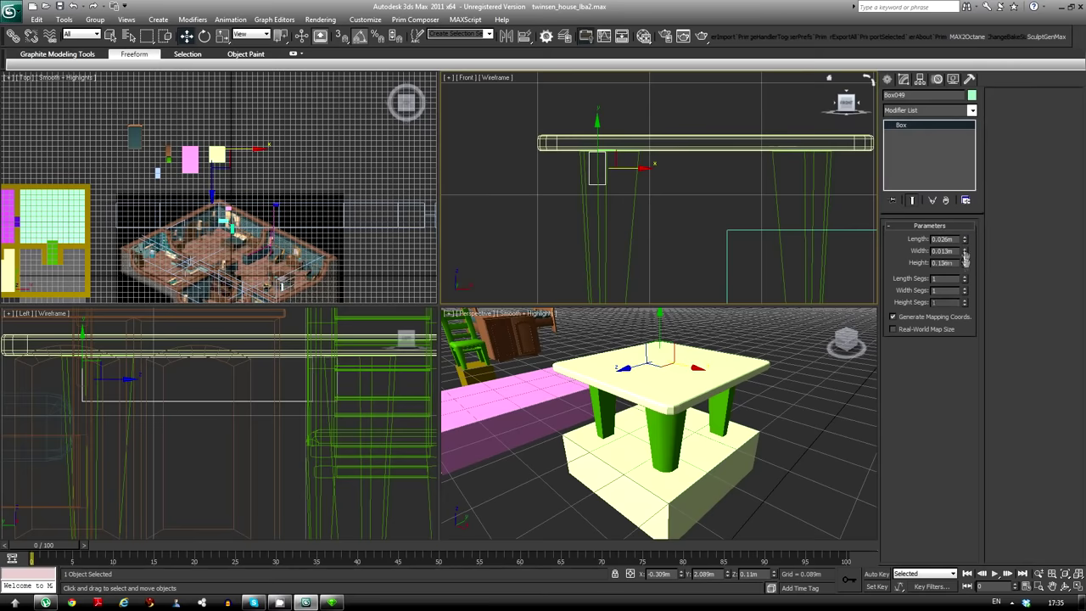
scroll(170, 407, down, 1)
Convert the rail box to editable poly and chamfer its edges
mouse_move(647, 359)
alt+middle_down()
mouse_move(635, 386)
mouse_move(576, 373)
alt+middle_up()
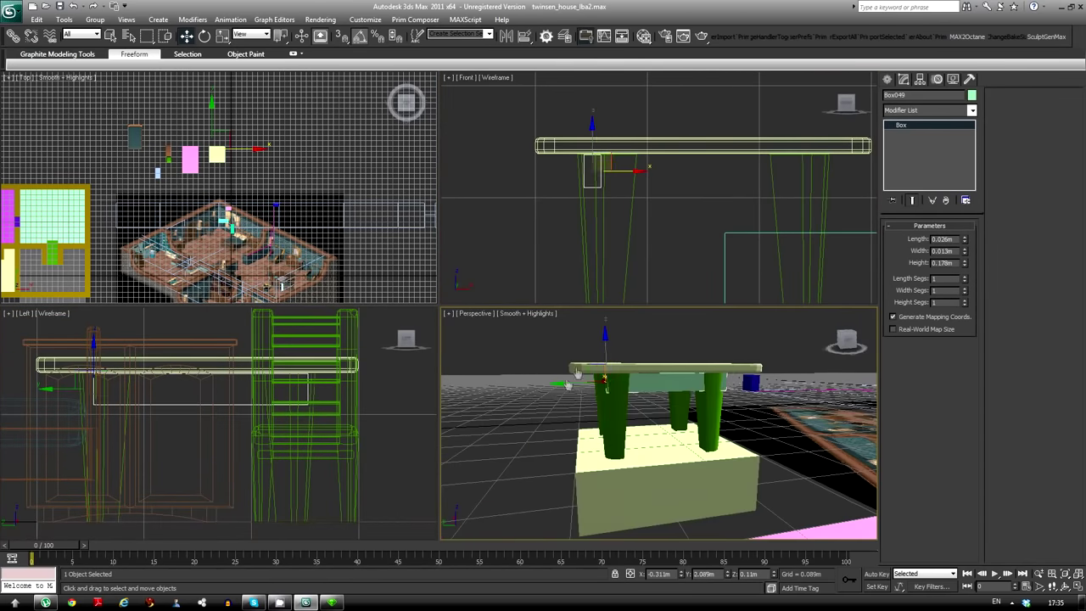
alt+middle_drag(662, 407, 619, 365)
right_click(615, 361)
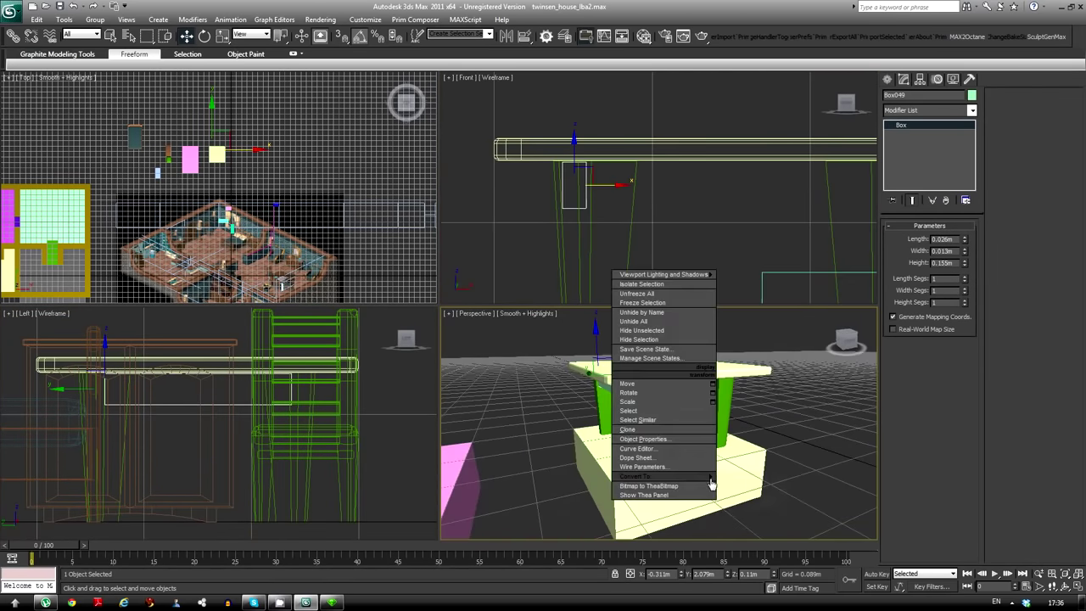
click(755, 467)
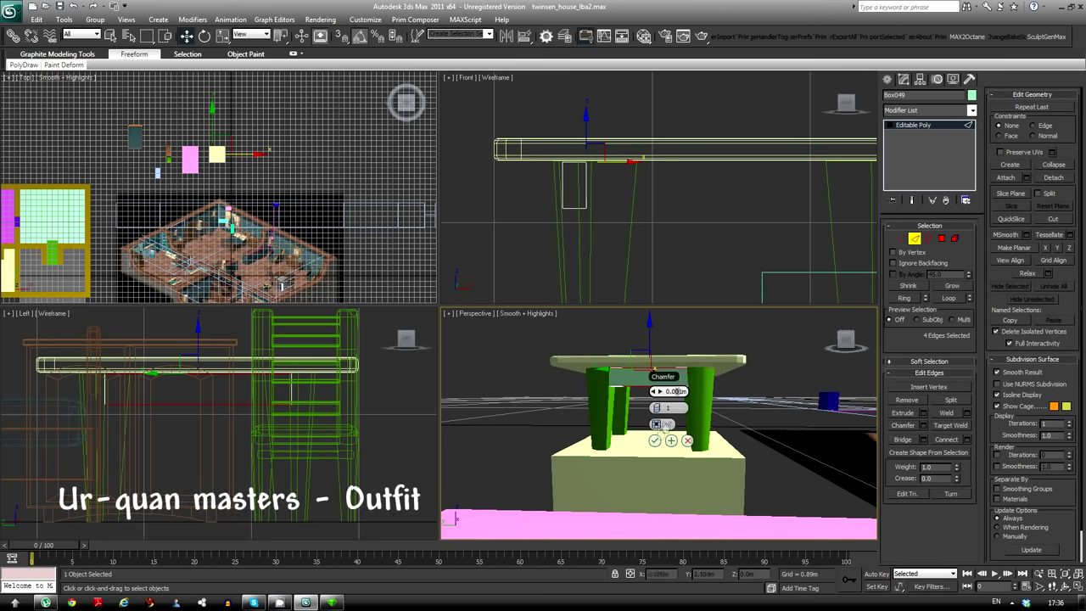
click(654, 440)
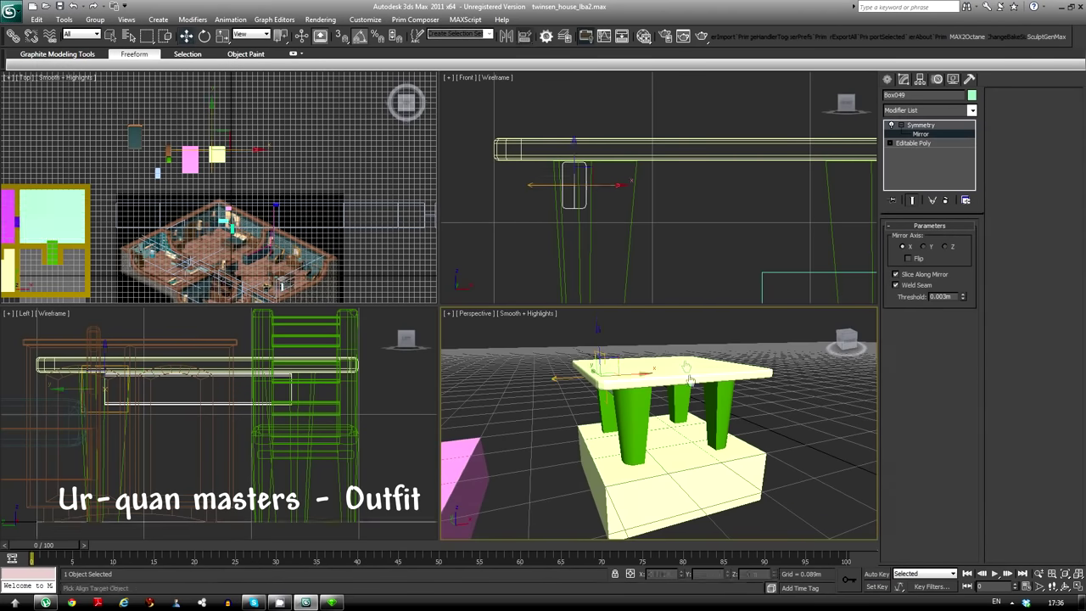
alt+middle_drag(662, 407, 645, 390)
Rotate the copied rail by 85 degrees
key(z)
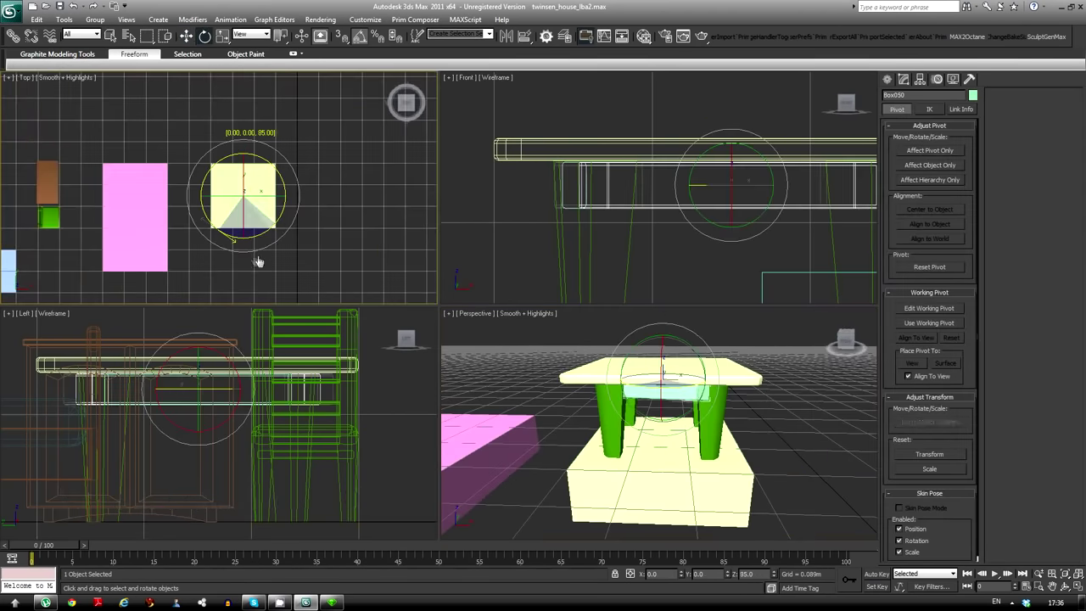
alt+middle_drag(645, 390, 619, 401)
key(m)
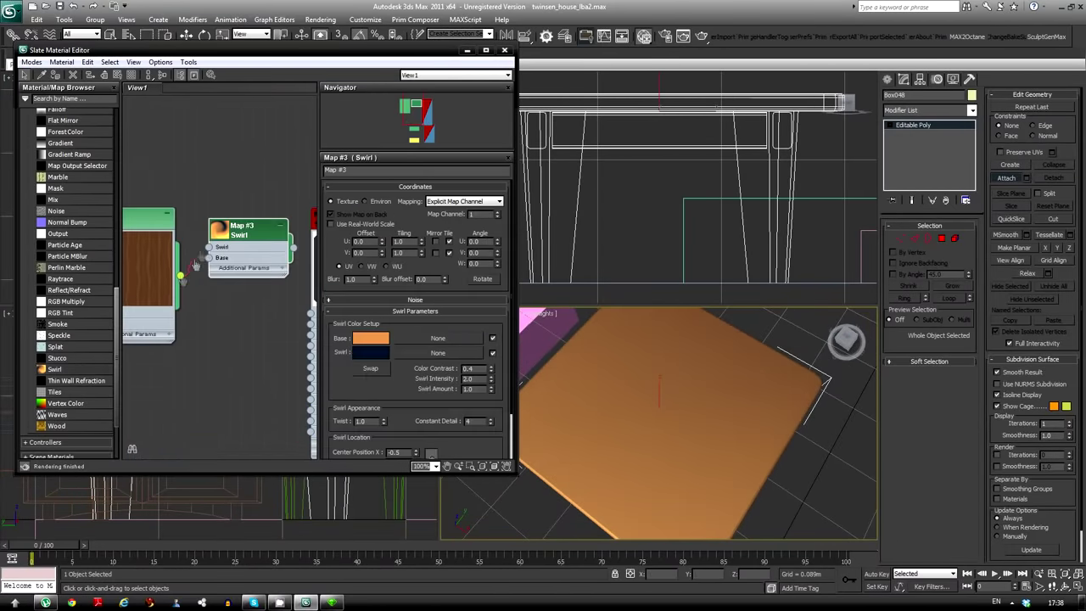
Change the swirl colour to dark olive and thin the wood grain to thickness 6.7
click(370, 352)
click(245, 134)
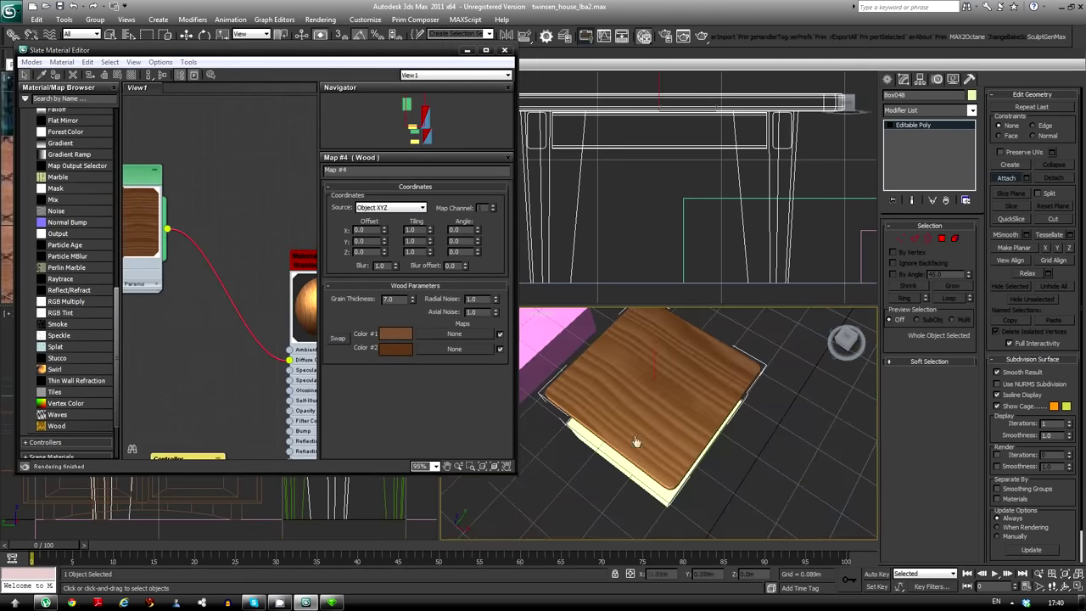
drag(412, 300, 414, 306)
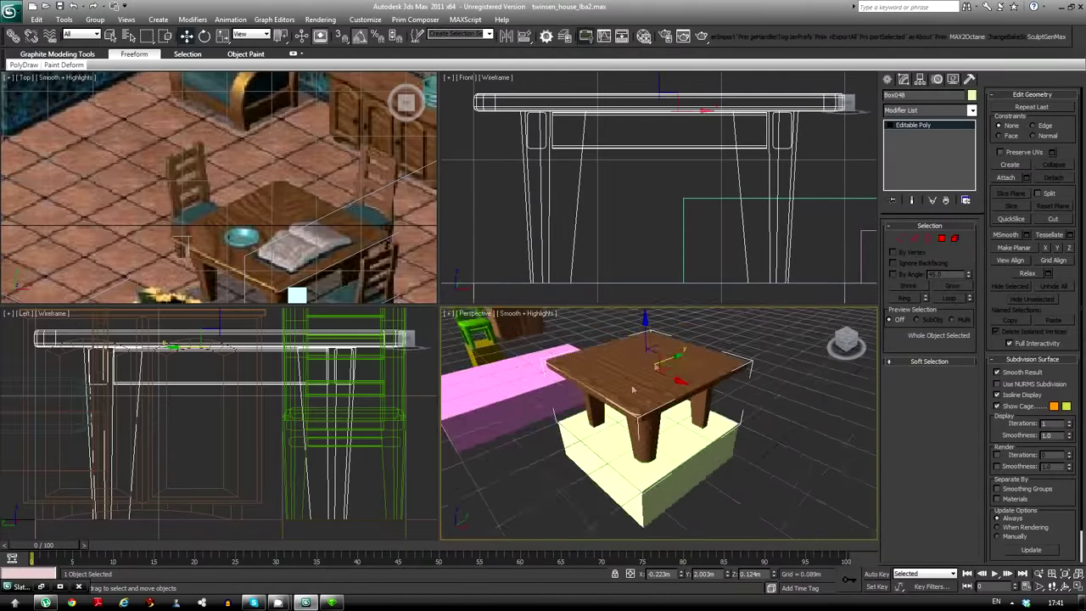
Add a Smooth modifier to the table
mouse_move(632, 389)
alt+middle_down()
mouse_move(620, 382)
mouse_move(661, 390)
alt+middle_up()
click(929, 110)
click(917, 492)
Zoom around the house floor plan and select the table inside the room
scroll(604, 357, up, 4)
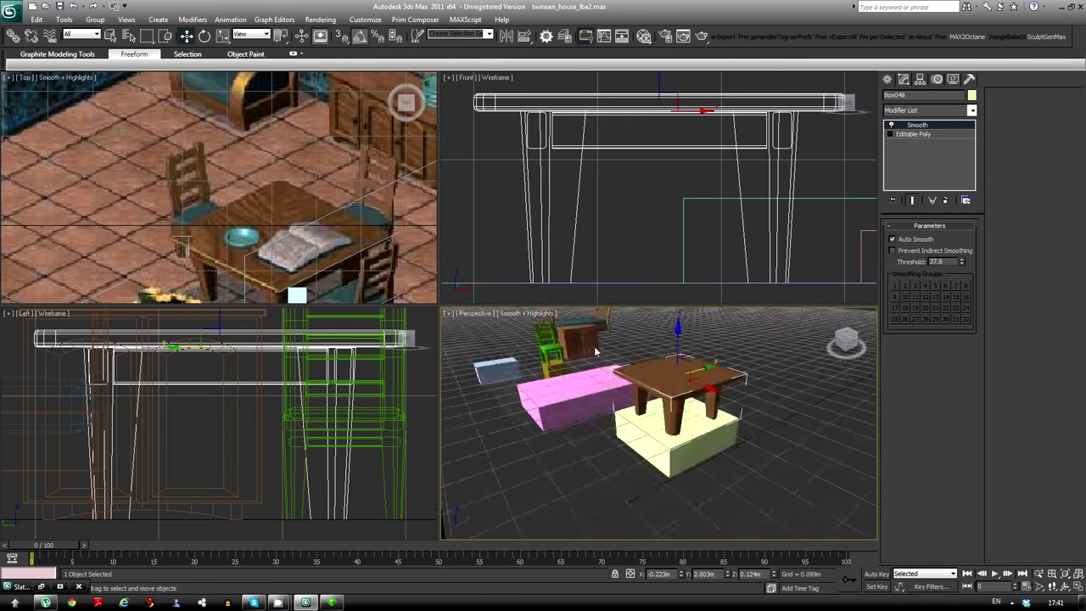
scroll(662, 390, down, 5)
scroll(700, 422, up, 5)
scroll(701, 422, down, 3)
scroll(700, 421, down, 4)
scroll(675, 441, up, 6)
scroll(675, 440, down, 5)
scroll(310, 252, down, 5)
scroll(309, 252, up, 5)
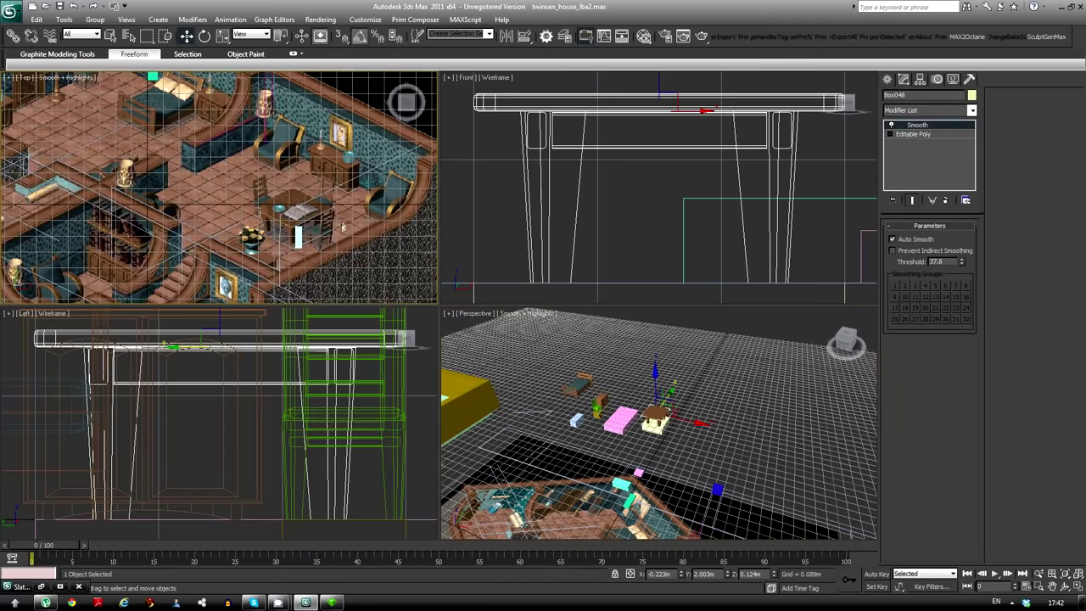
scroll(330, 235, up, 2)
scroll(276, 193, down, 5)
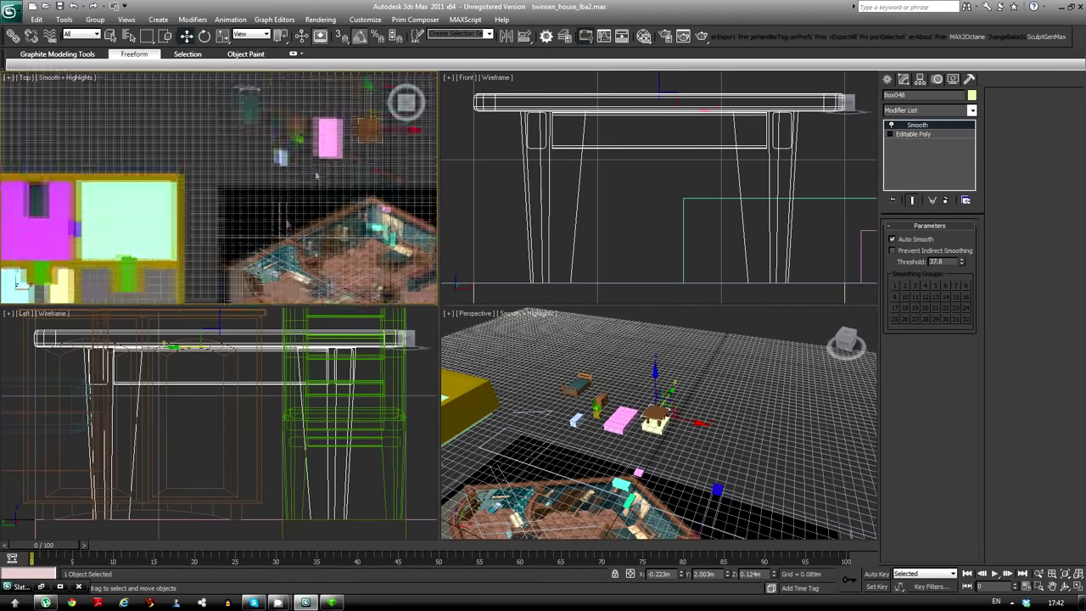
click(184, 207)
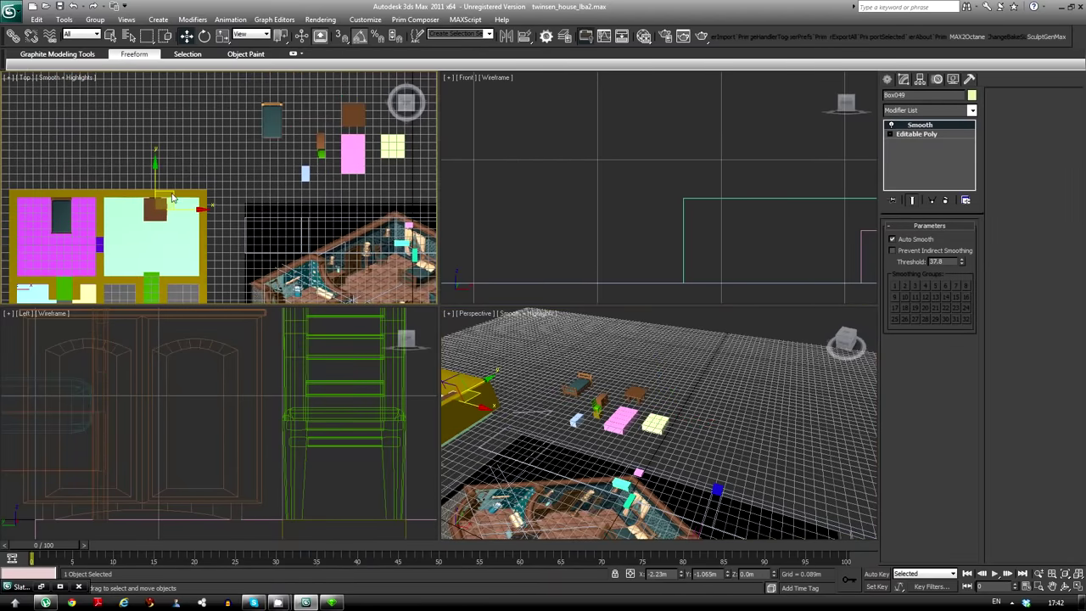
scroll(173, 228, up, 3)
scroll(212, 186, down, 4)
scroll(197, 178, up, 1)
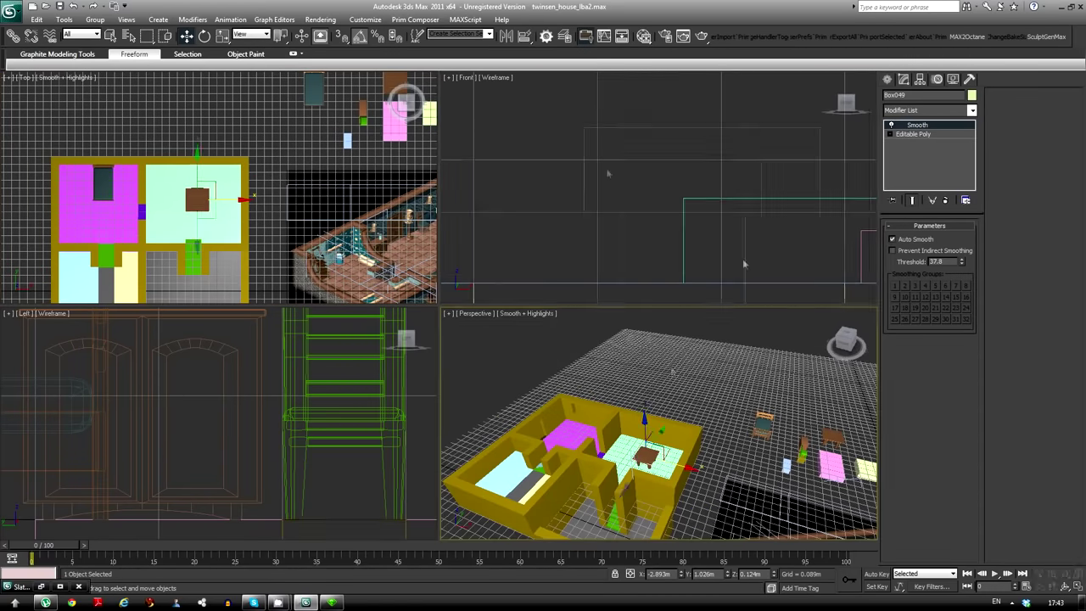
scroll(225, 208, up, 3)
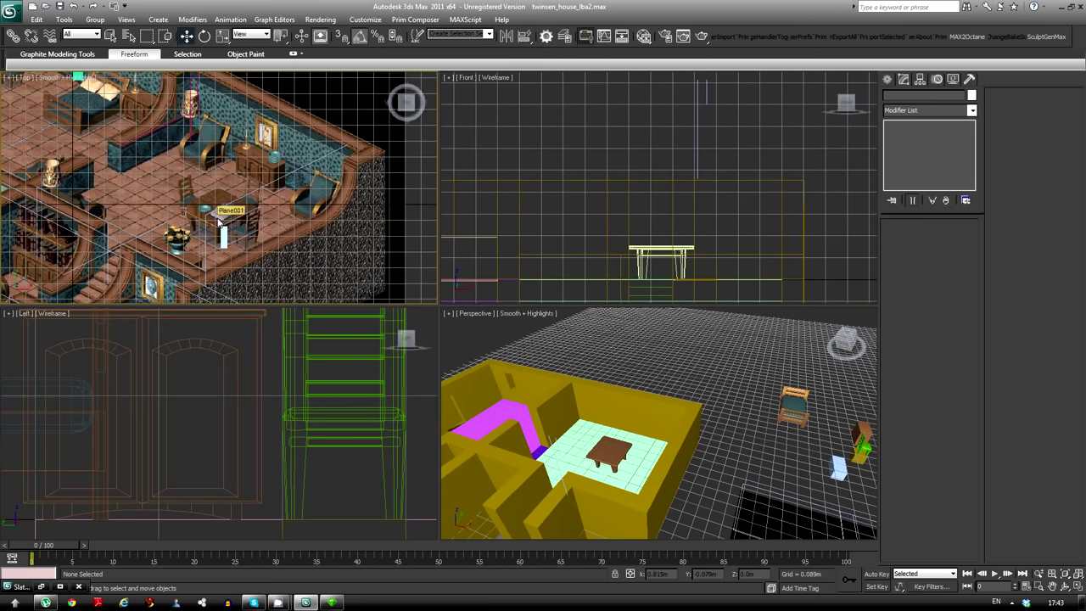
scroll(225, 202, up, 3)
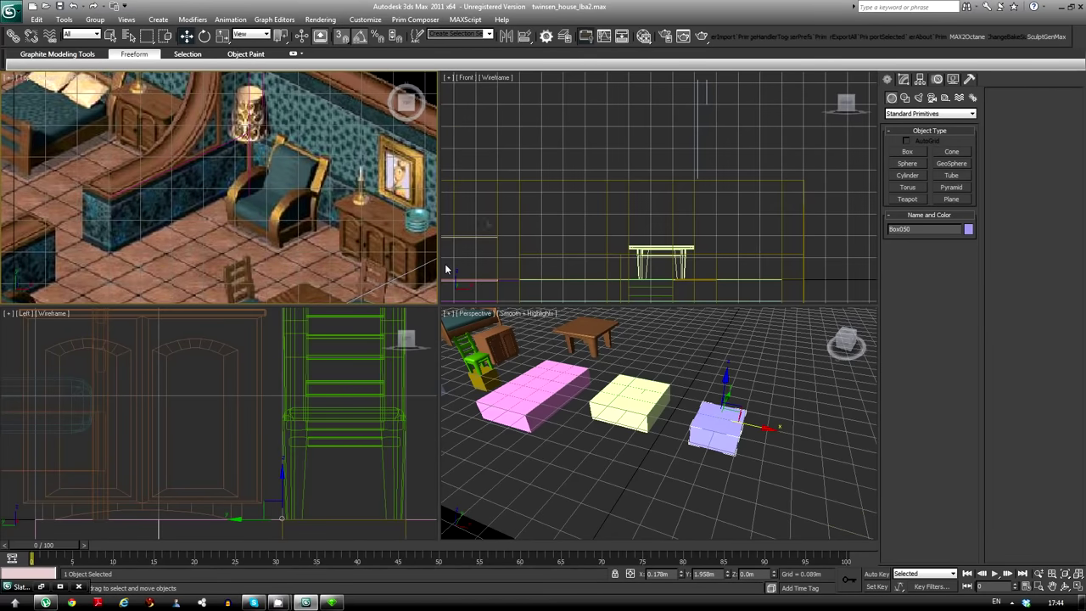
Trace a line from the armchair's leg and convert the outline to editable poly
click(299, 270)
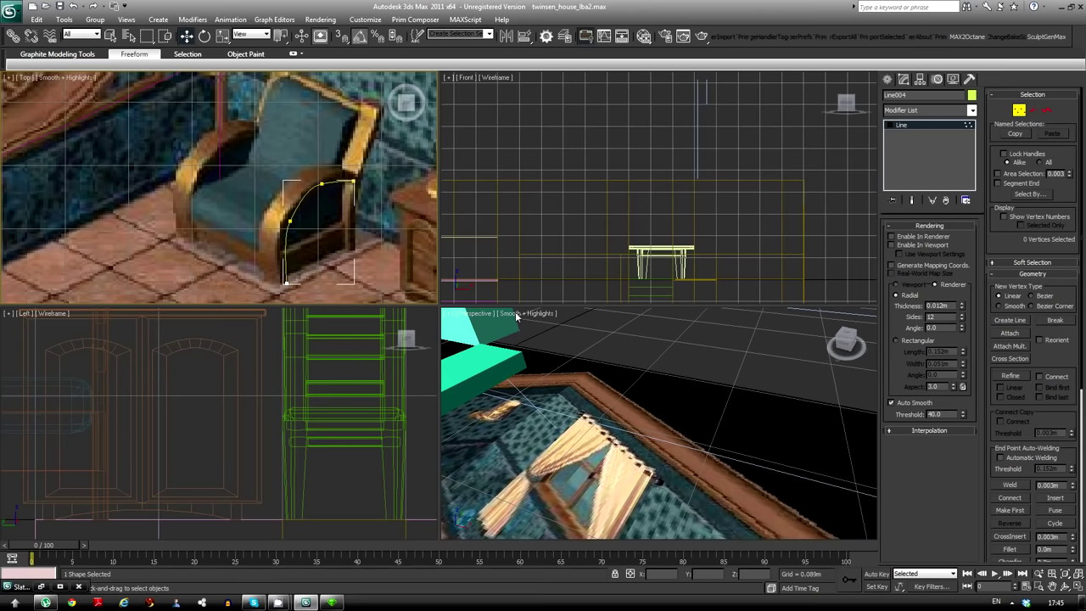
scroll(299, 246, down, 3)
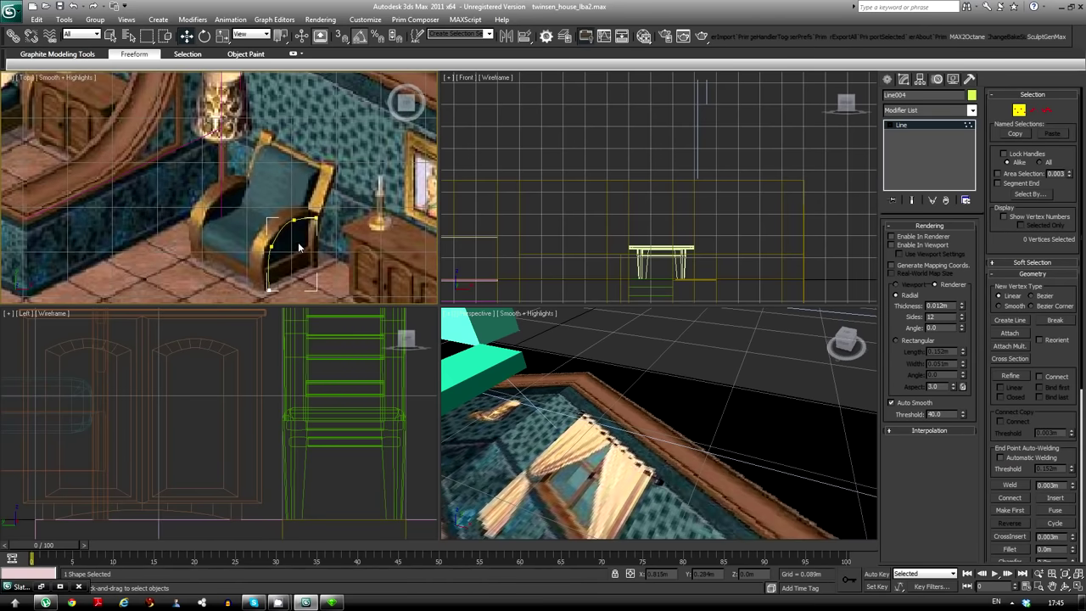
alt+middle_drag(298, 246, 268, 186)
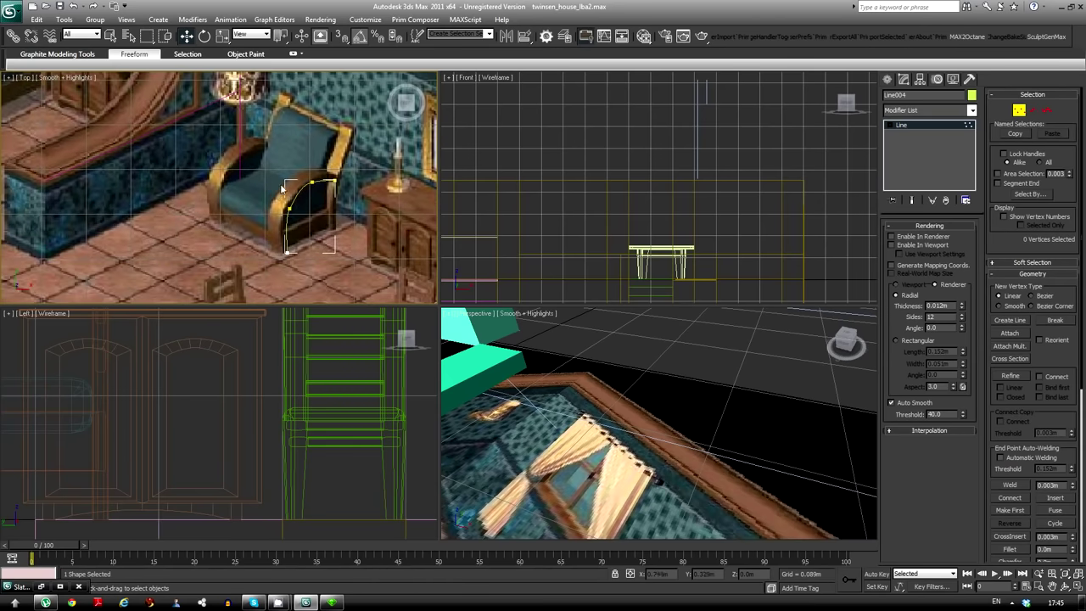
key(3)
scroll(393, 222, up, 2)
scroll(356, 222, up, 1)
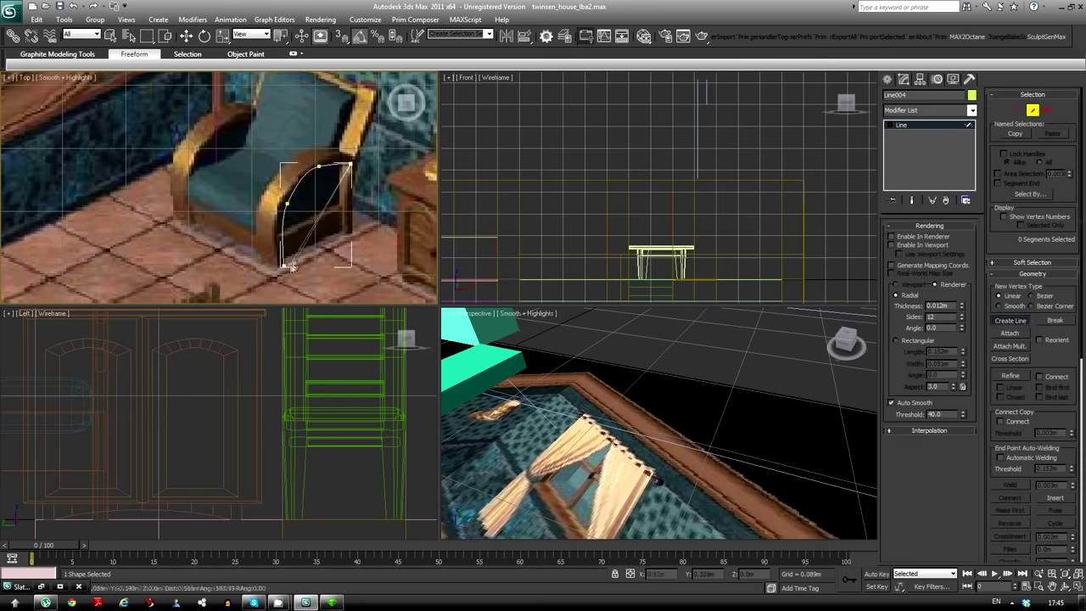
right_click(254, 238)
click(484, 356)
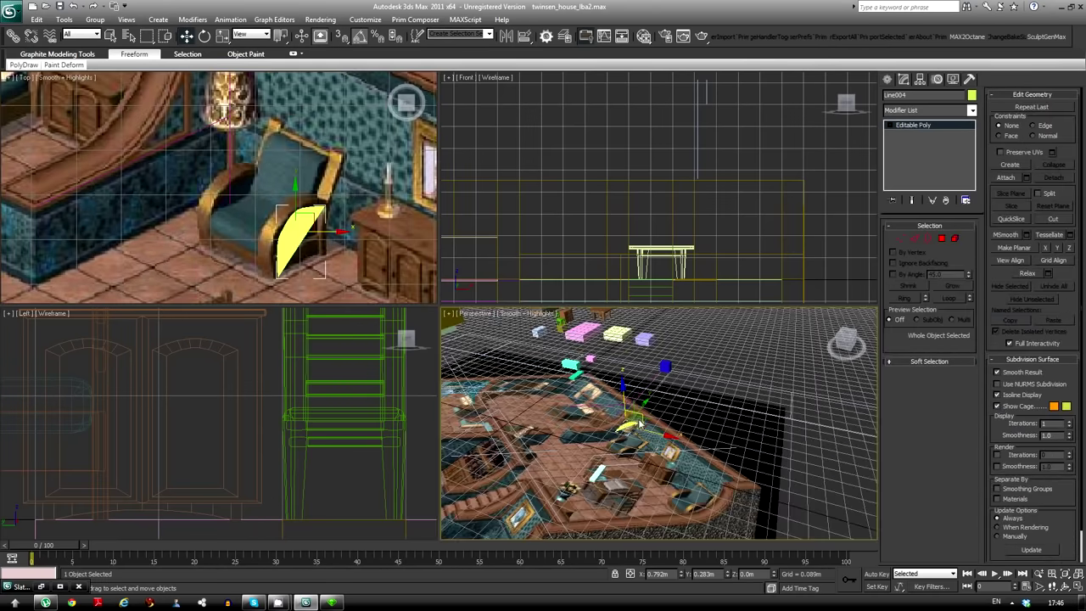
Draw a new two-point line over the armchair's side
alt+middle_drag(635, 399, 594, 357)
alt+middle_drag(169, 170, 110, 196)
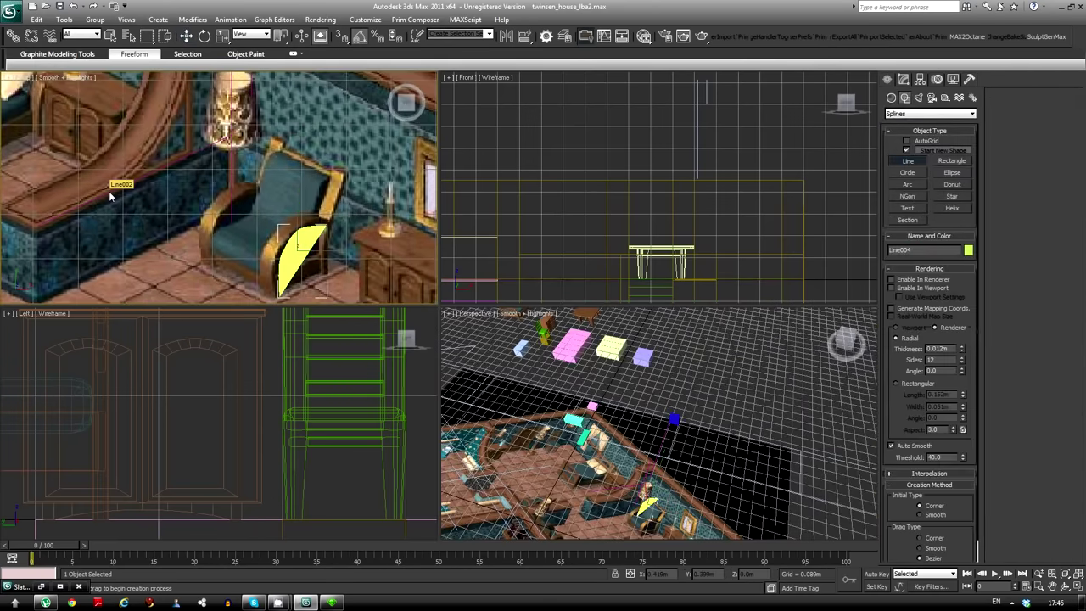
click(189, 158)
right_click(188, 157)
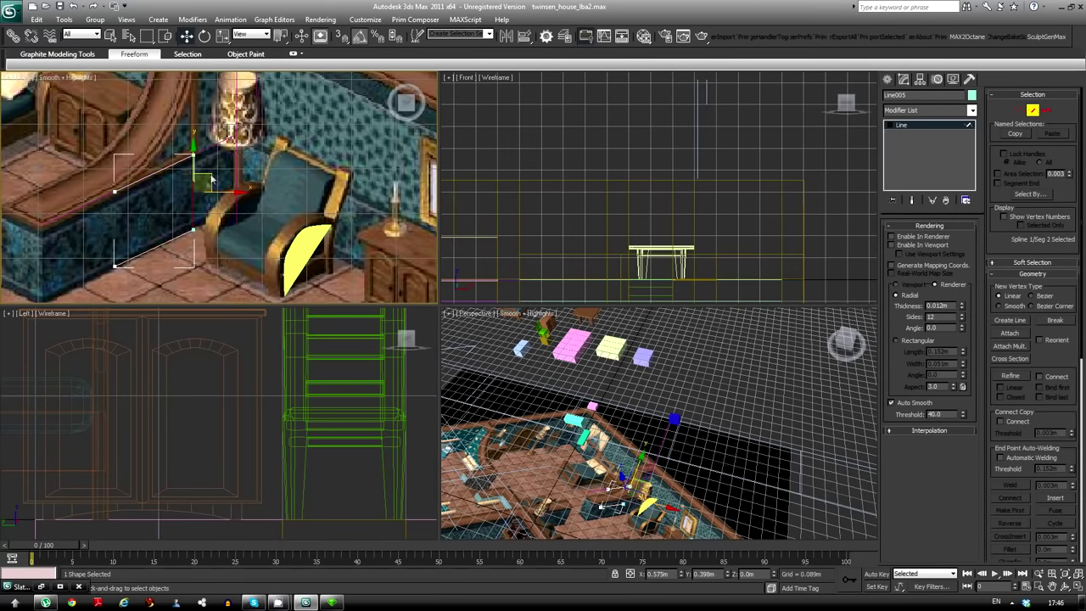
click(1018, 110)
scroll(234, 212, down, 3)
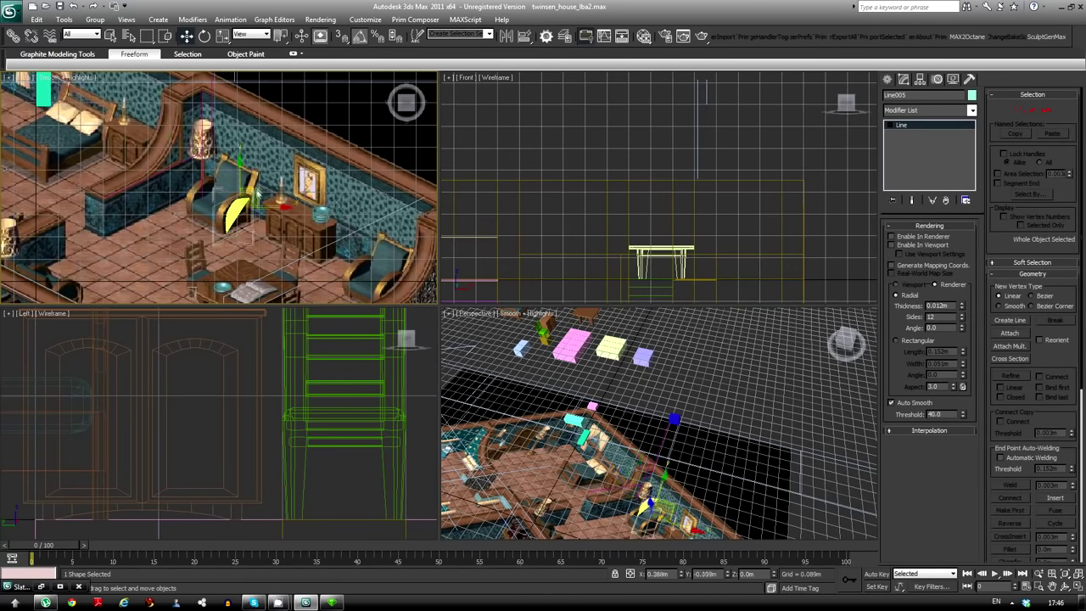
middle_drag(708, 424, 705, 403)
scroll(199, 190, up, 3)
Convert the outline to an editable spline and prepare to move its vertices
key(1)
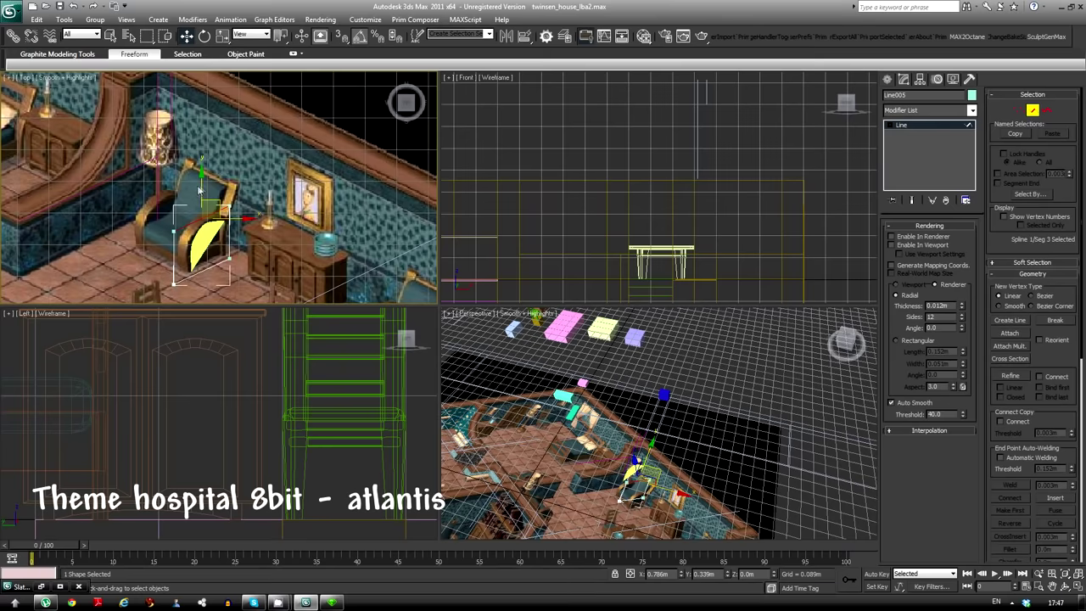
click(1032, 110)
scroll(170, 212, up, 2)
right_click(160, 246)
click(212, 203)
scroll(212, 203, down, 2)
click(1031, 110)
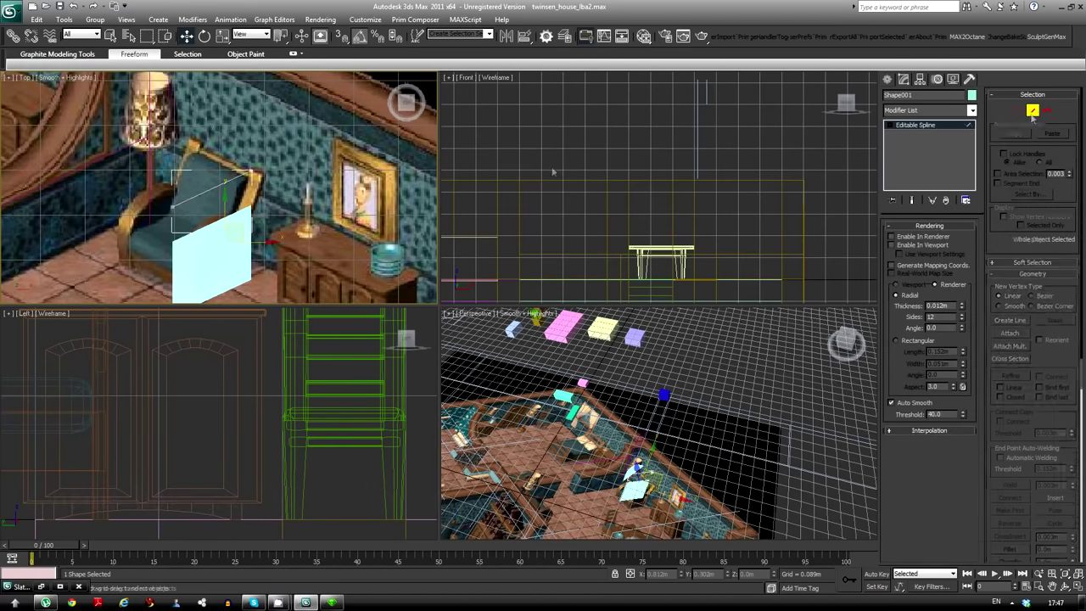
scroll(222, 234, up, 3)
key(w)
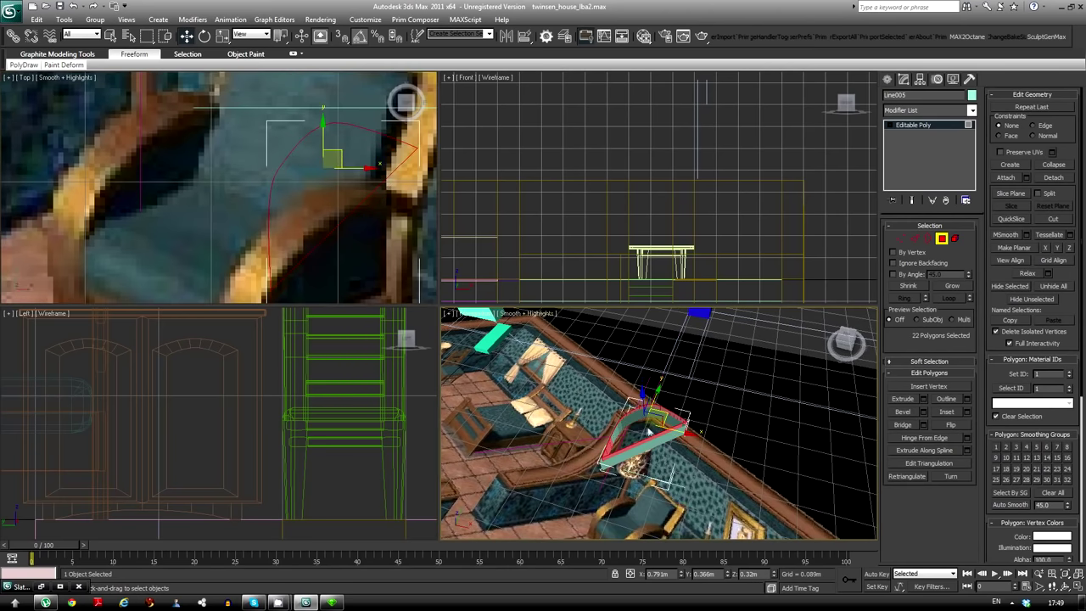
Bend the arm strip by adding an FFD 4x4x4 lattice and dragging its control points
scroll(325, 133, up, 1)
scroll(310, 170, up, 1)
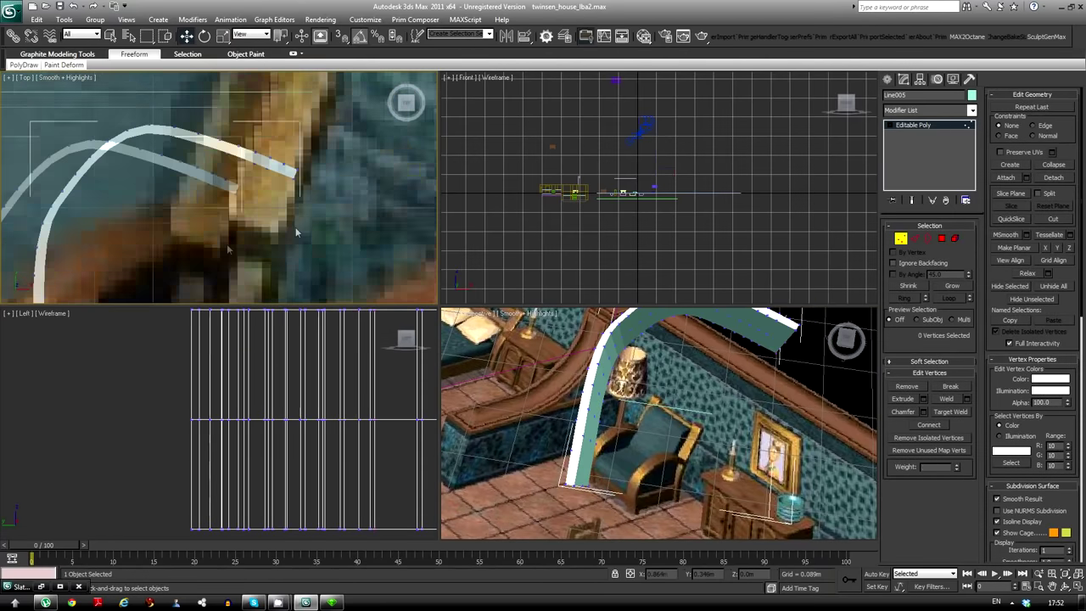
click(973, 110)
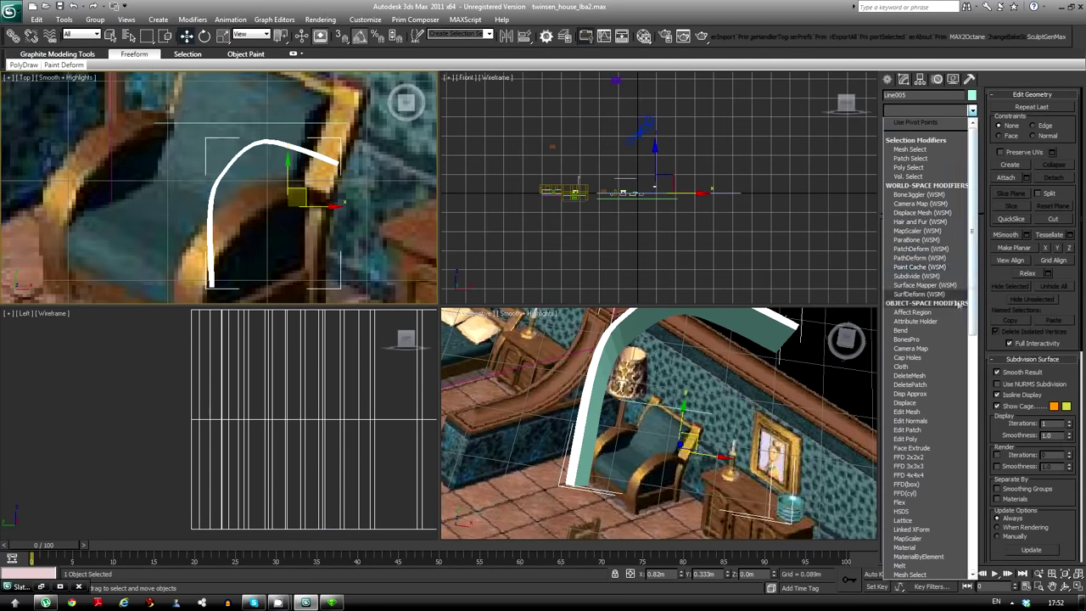
click(910, 476)
click(902, 125)
click(913, 134)
mouse_move(331, 128)
mouse_down()
mouse_move(268, 149)
mouse_move(251, 116)
mouse_up()
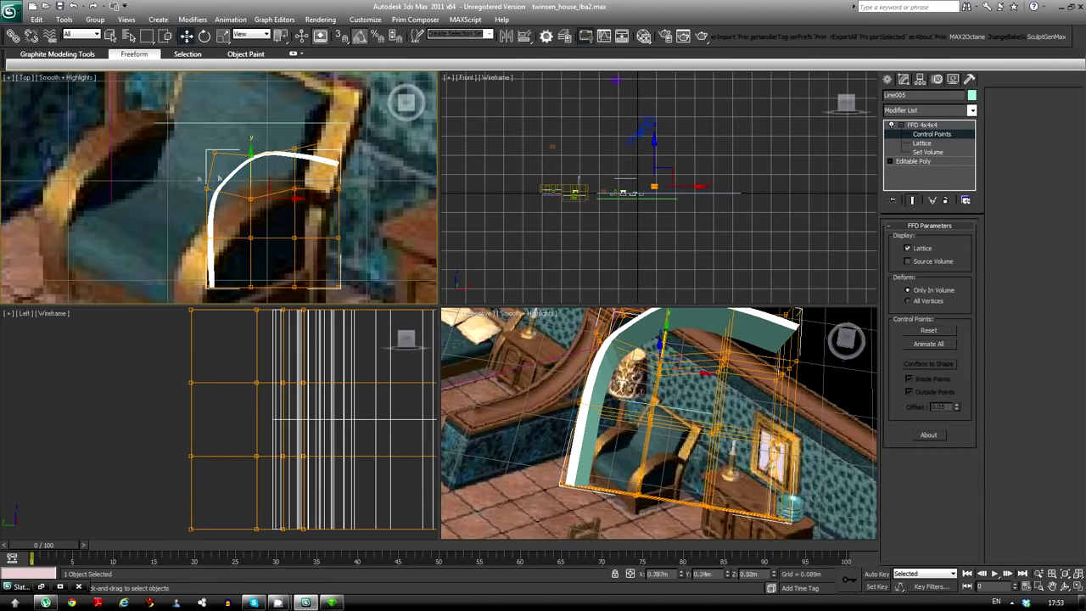
scroll(253, 183, down, 5)
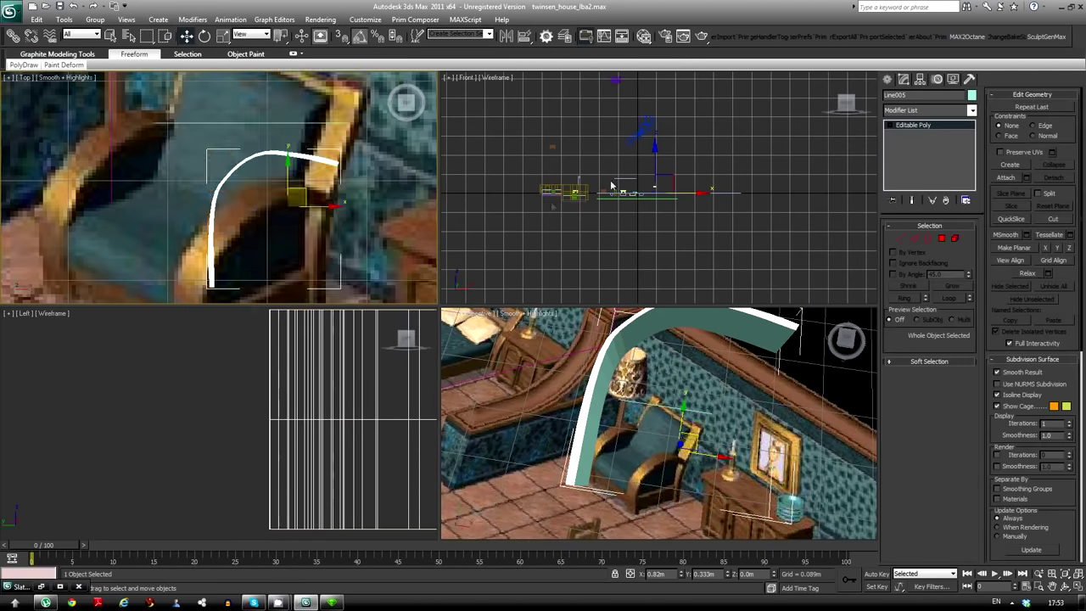
click(919, 79)
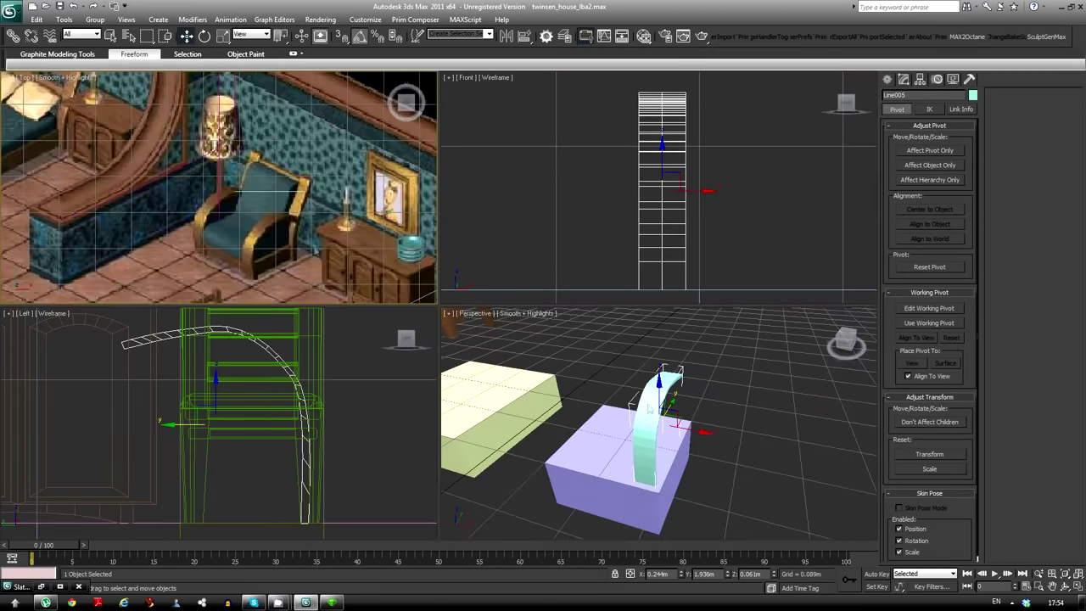
Orbit around the curved arm to inspect it and leave its sub-object editing
alt+middle_drag(649, 405, 655, 425)
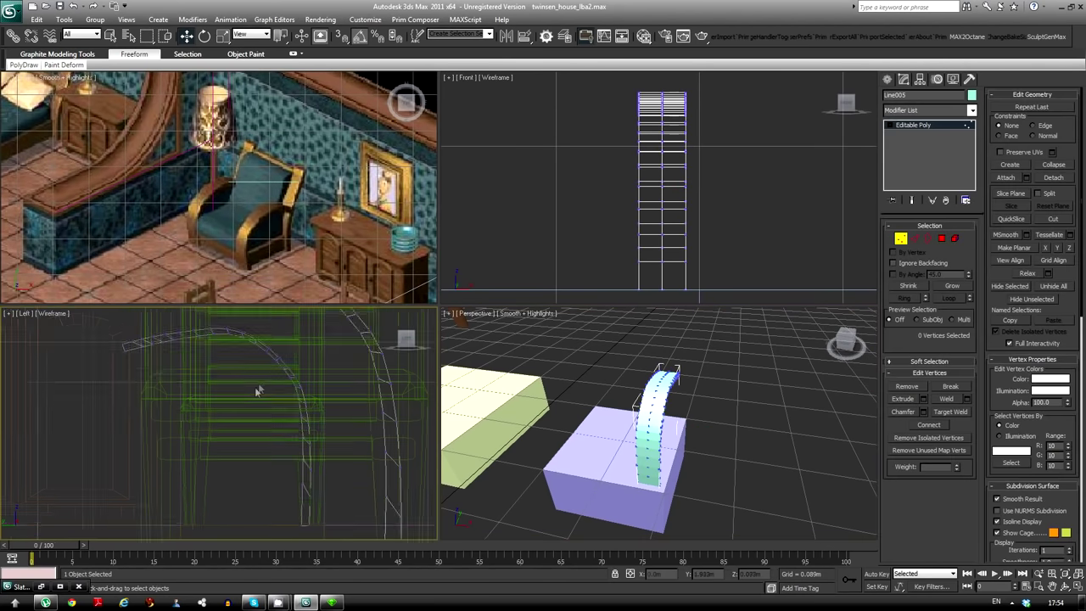
scroll(313, 371, up, 2)
scroll(313, 372, up, 2)
alt+middle_drag(645, 425, 709, 447)
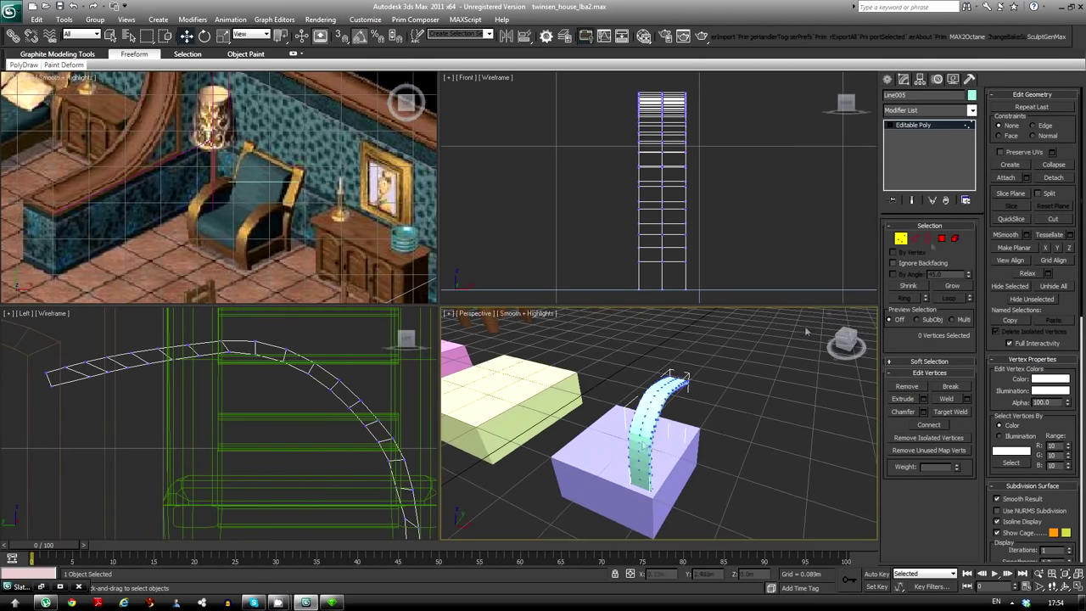
key(1)
key(2)
scroll(676, 269, down, 2)
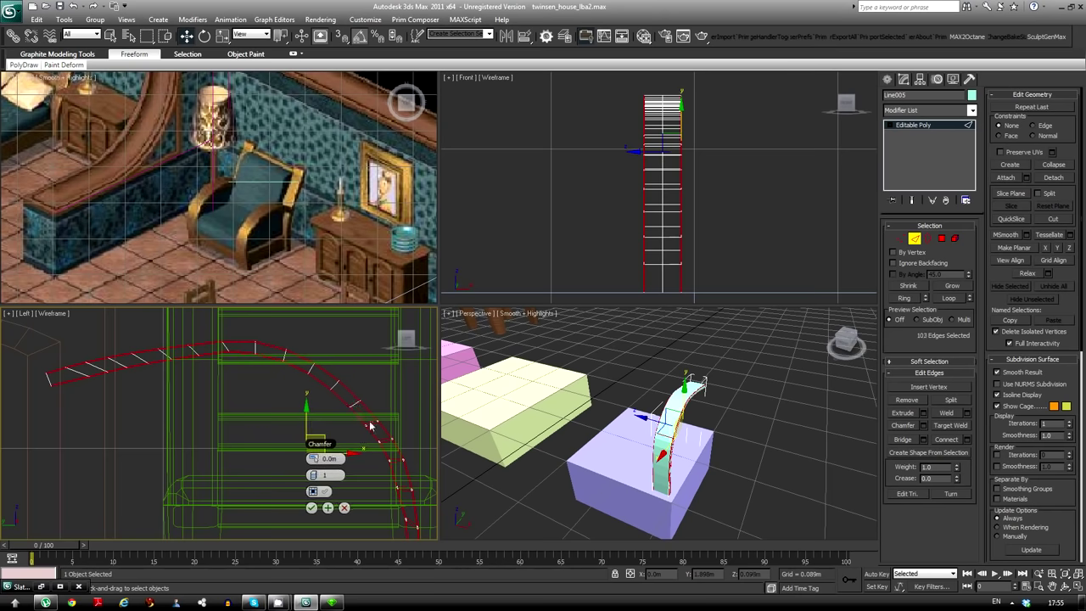
scroll(371, 425, down, 3)
middle_drag(371, 426, 359, 497)
mouse_move(544, 441)
alt+middle_down()
mouse_move(568, 465)
mouse_move(491, 460)
mouse_move(560, 441)
alt+middle_up()
key(2)
Create a small thin box and move it into place beside the arm's foot
click(888, 79)
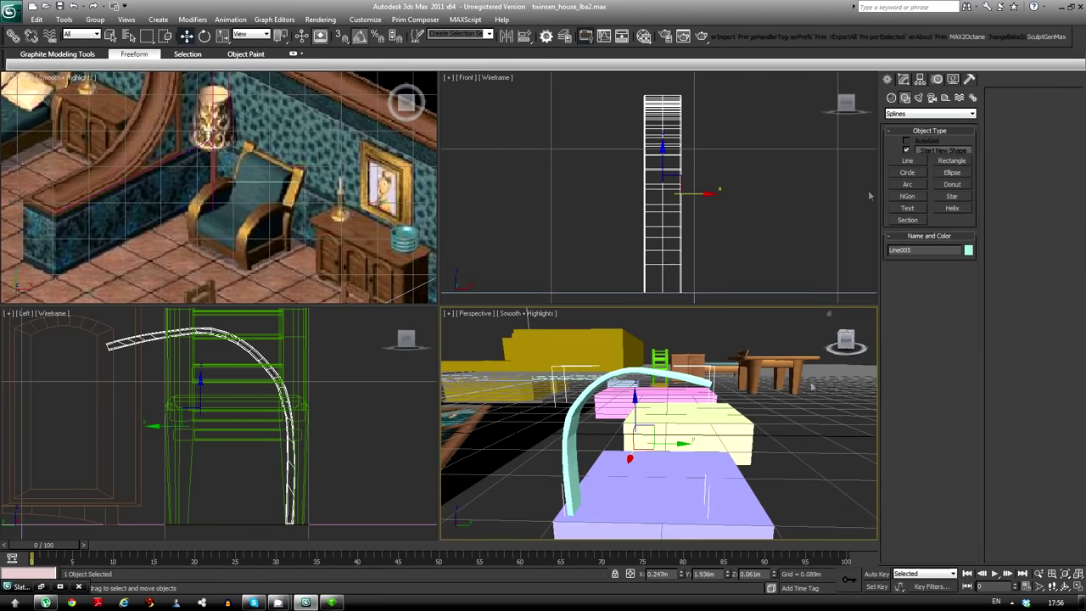
drag(293, 487, 311, 465)
key(w)
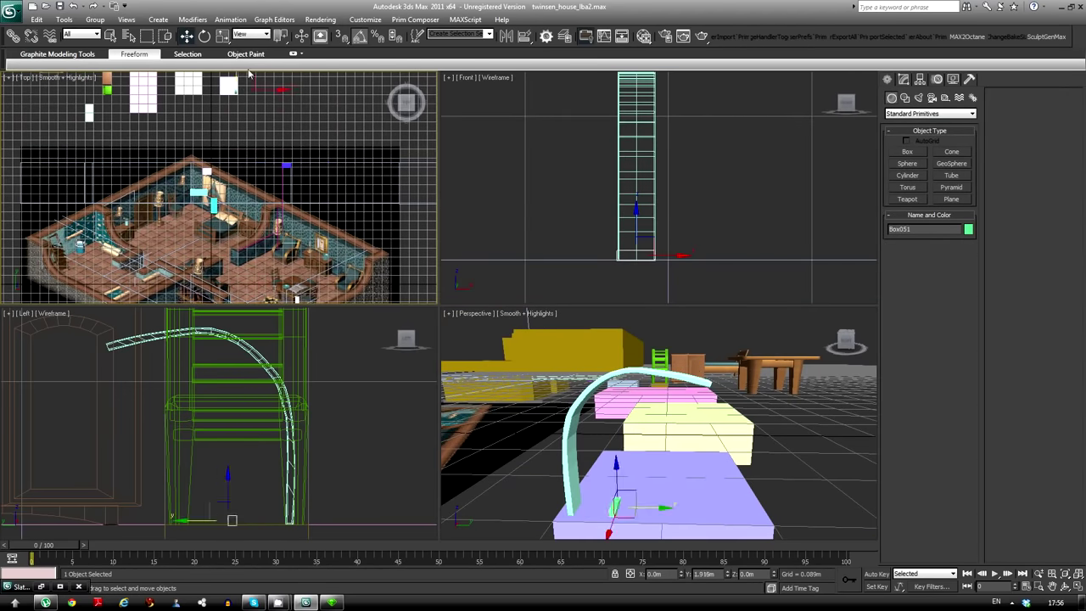
scroll(350, 466, down, 3)
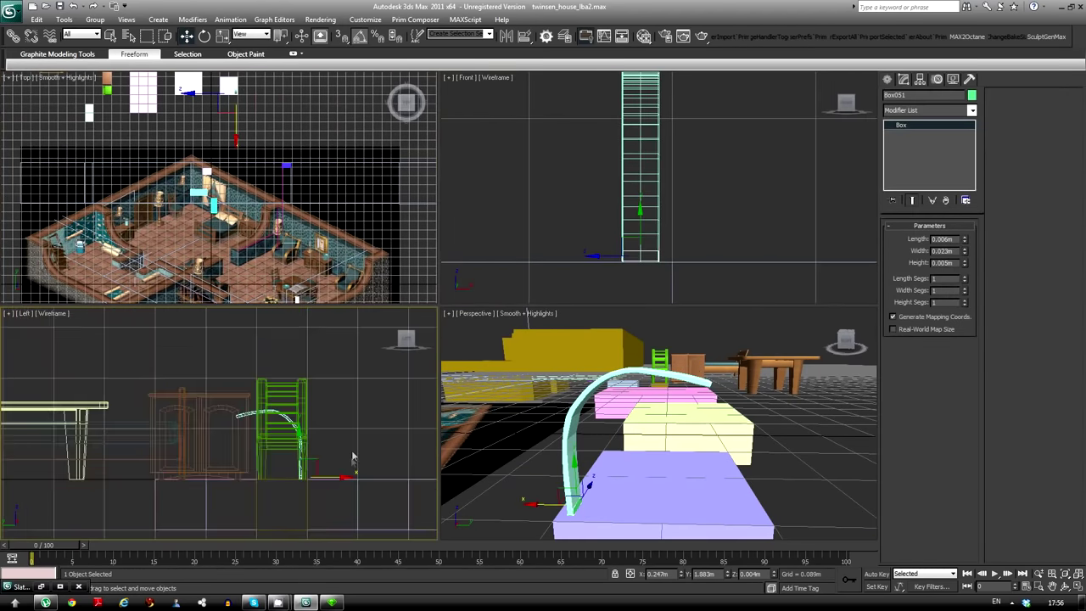
scroll(311, 438, up, 3)
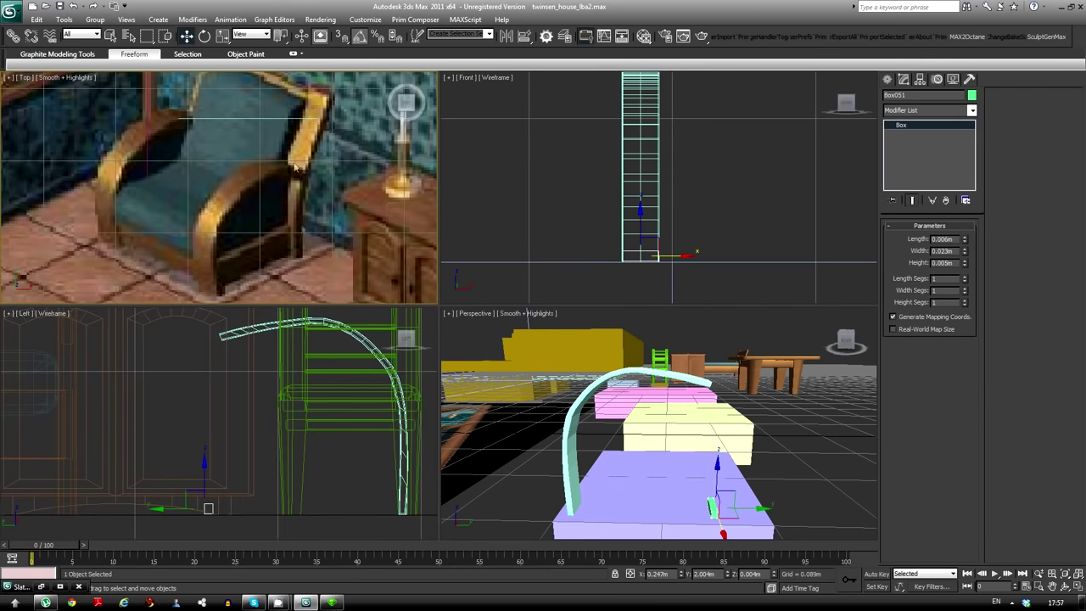
drag(311, 439, 217, 482)
Convert the thin box to Editable Poly and extrude its top face 0.093m upward
right_click(217, 482)
click(263, 509)
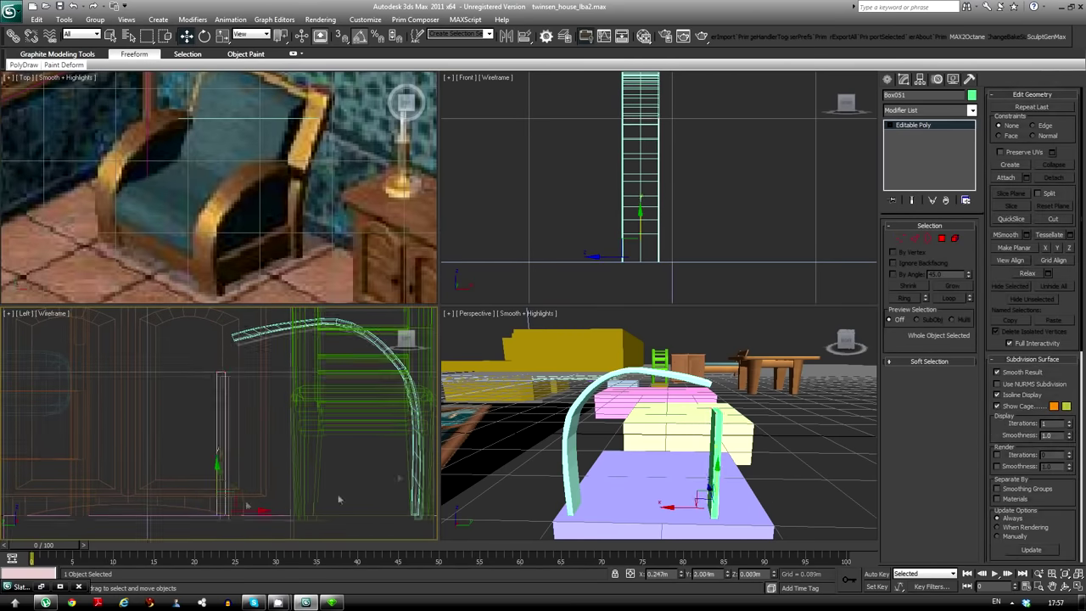
key(4)
click(716, 331)
scroll(254, 442, up, 2)
key(shift+e)
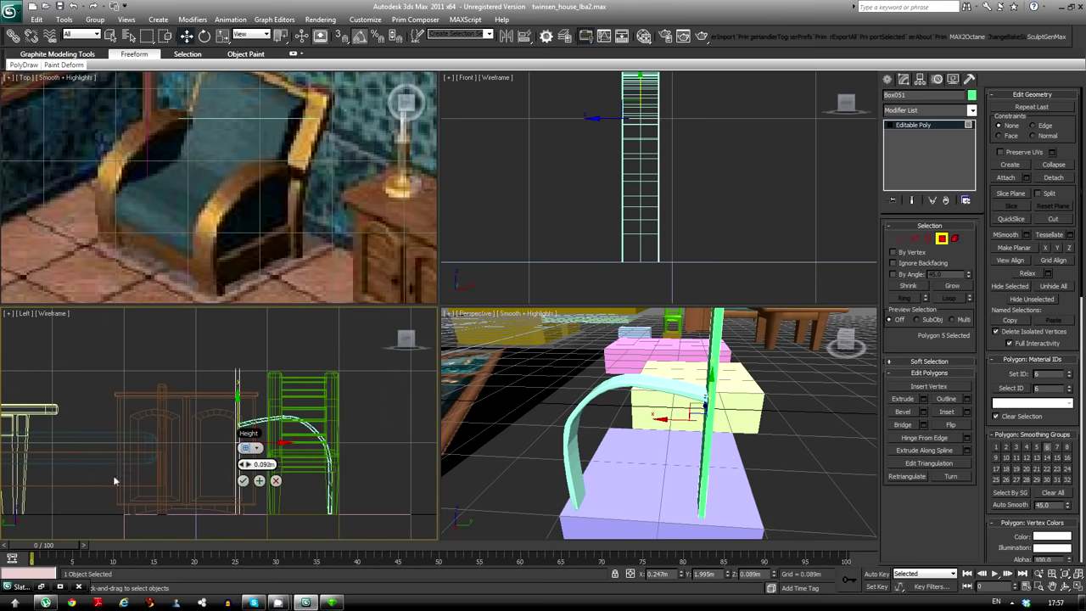
Chamfer the post's edges and zoom in on the post
scroll(270, 347, up, 2)
key(1)
scroll(280, 352, up, 1)
alt+middle_drag(509, 382, 560, 365)
key(2)
scroll(594, 131, down, 2)
key(Return)
key(2)
key(r)
alt+middle_drag(715, 437, 739, 526)
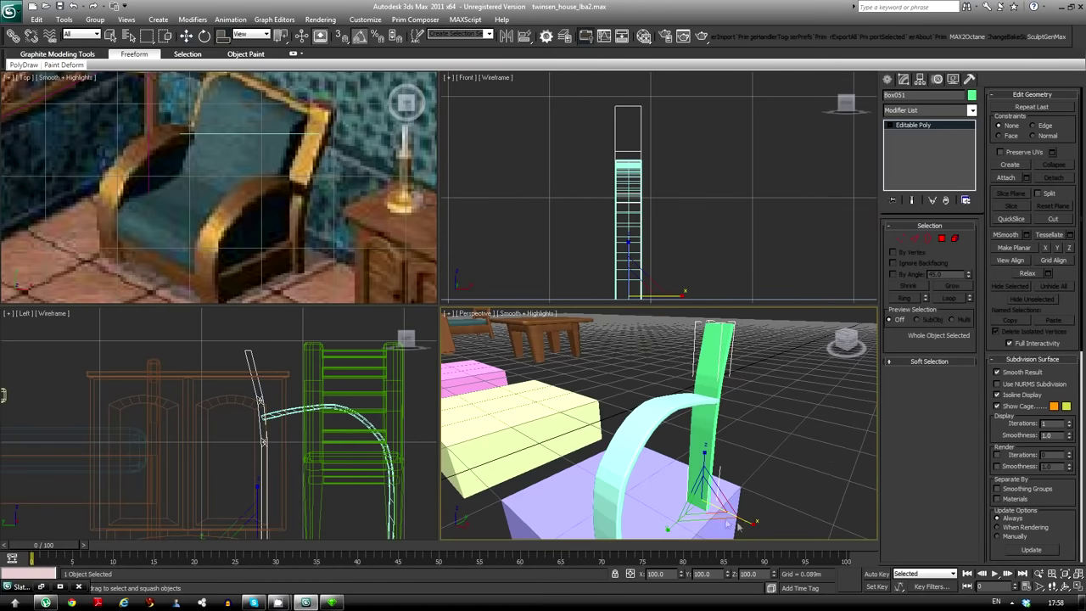
key(2)
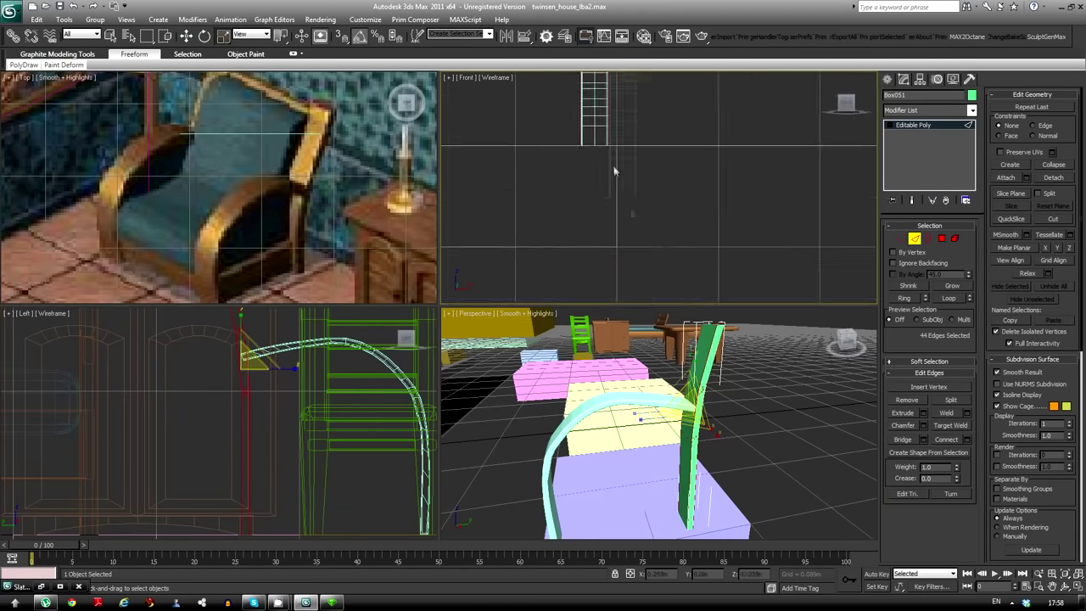
key(z)
key(z)
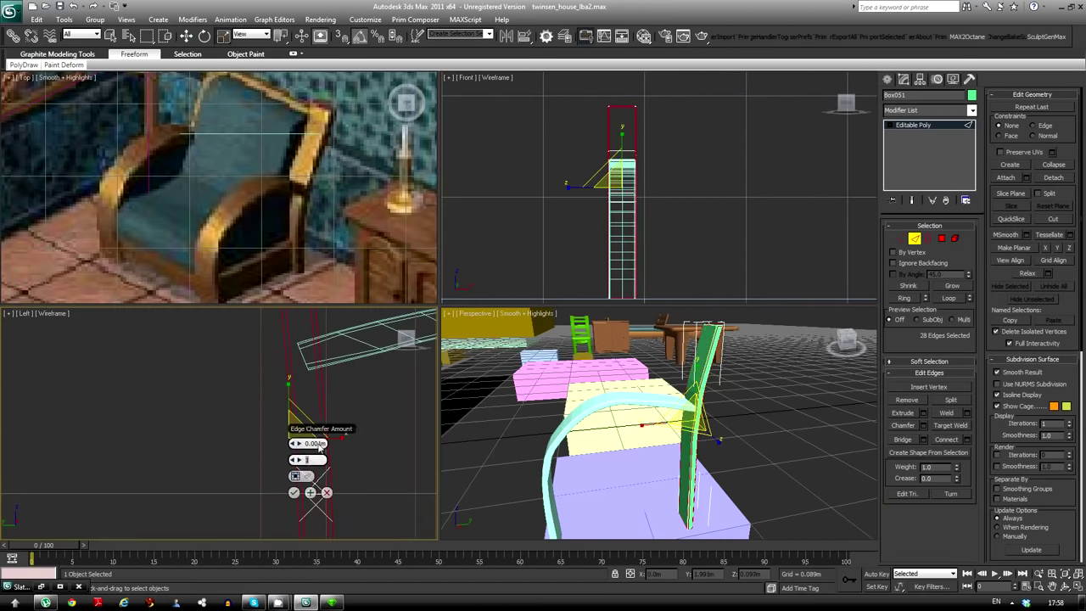
key(2)
key(z)
mouse_move(789, 471)
alt+middle_down()
mouse_move(636, 422)
mouse_move(688, 405)
alt+middle_up()
Add a Symmetry modifier to the curved arm piece and collapse it to Editable Poly
key(w)
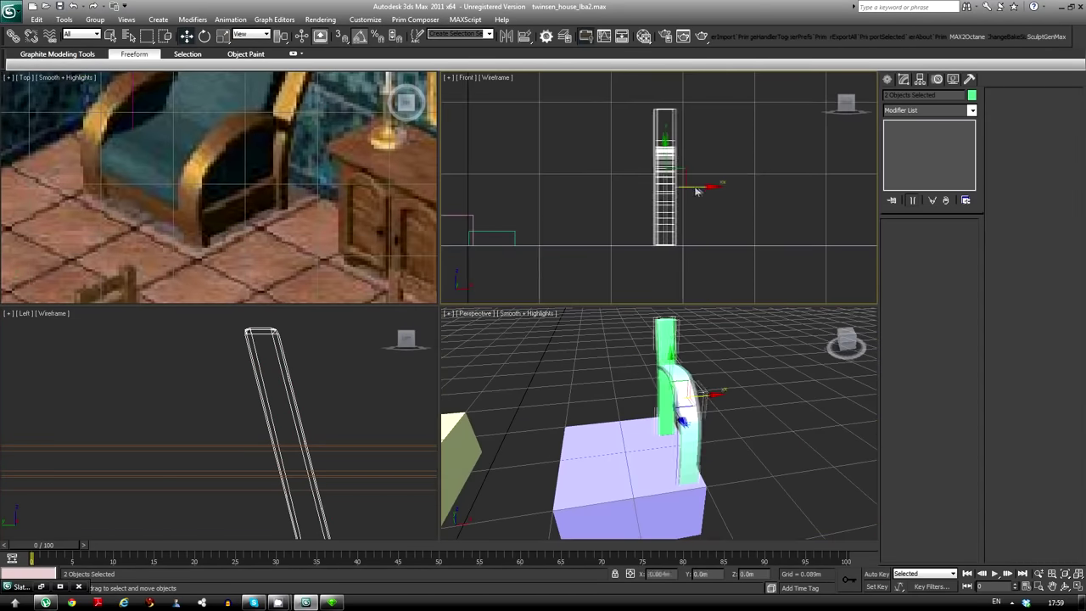
click(668, 382)
click(929, 110)
click(899, 160)
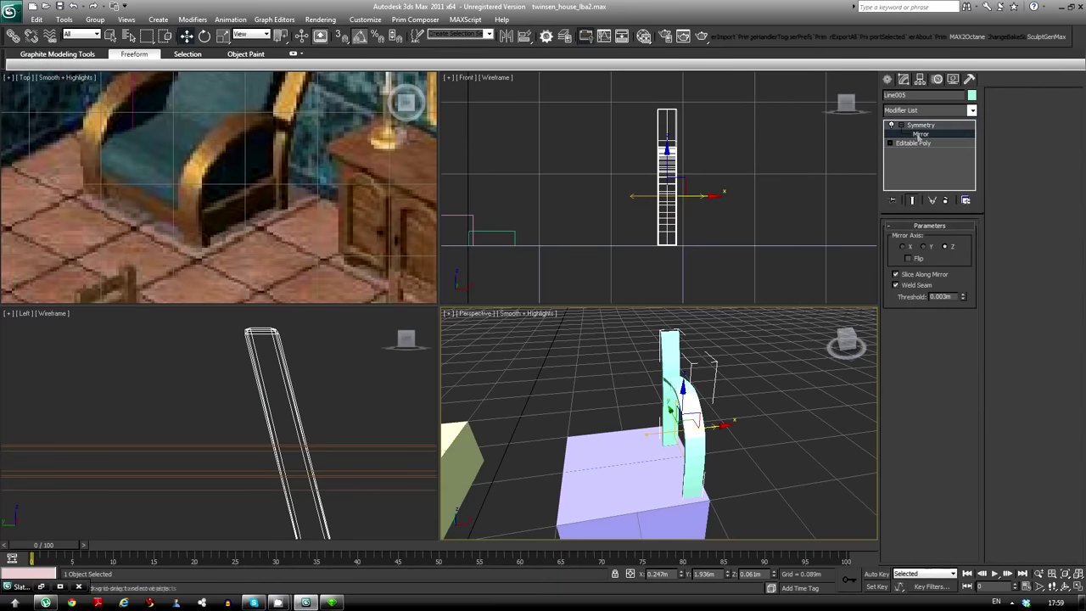
right_click(644, 157)
click(763, 276)
Delete the selected polygons on the leg
alt+middle_drag(662, 425, 458, 456)
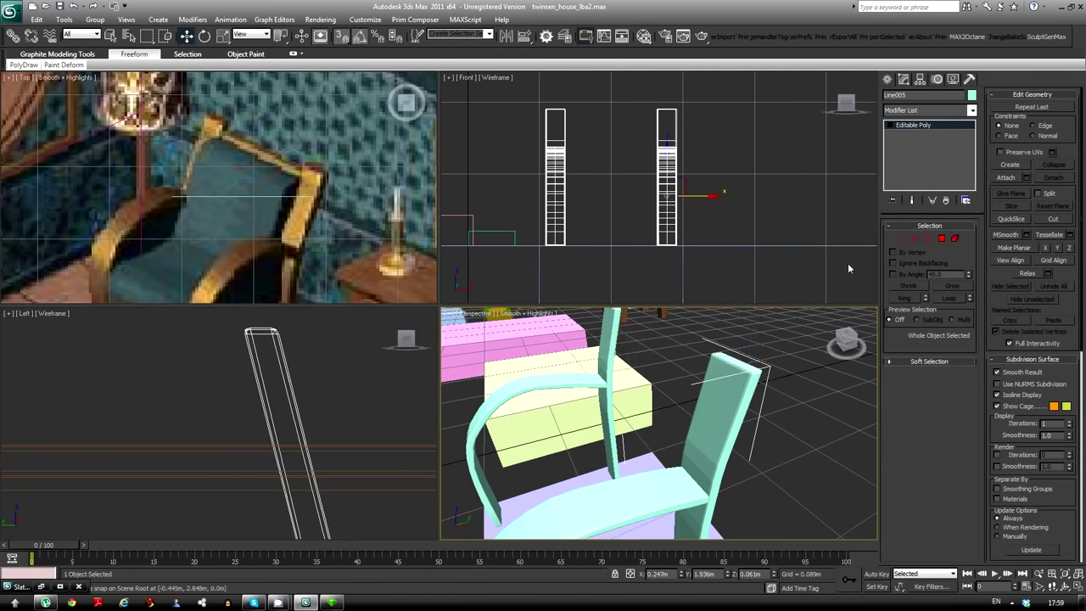
scroll(289, 425, up, 3)
key(Delete)
key(1)
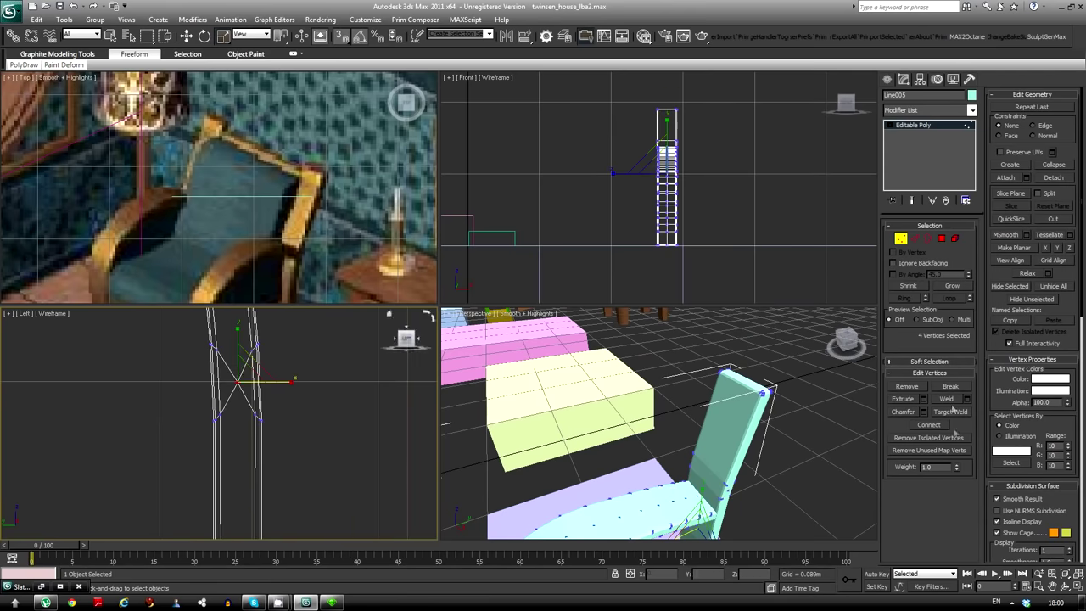
Add another Symmetry modifier mirrored across the Z axis
click(929, 110)
click(917, 424)
scroll(662, 425, down, 3)
click(945, 246)
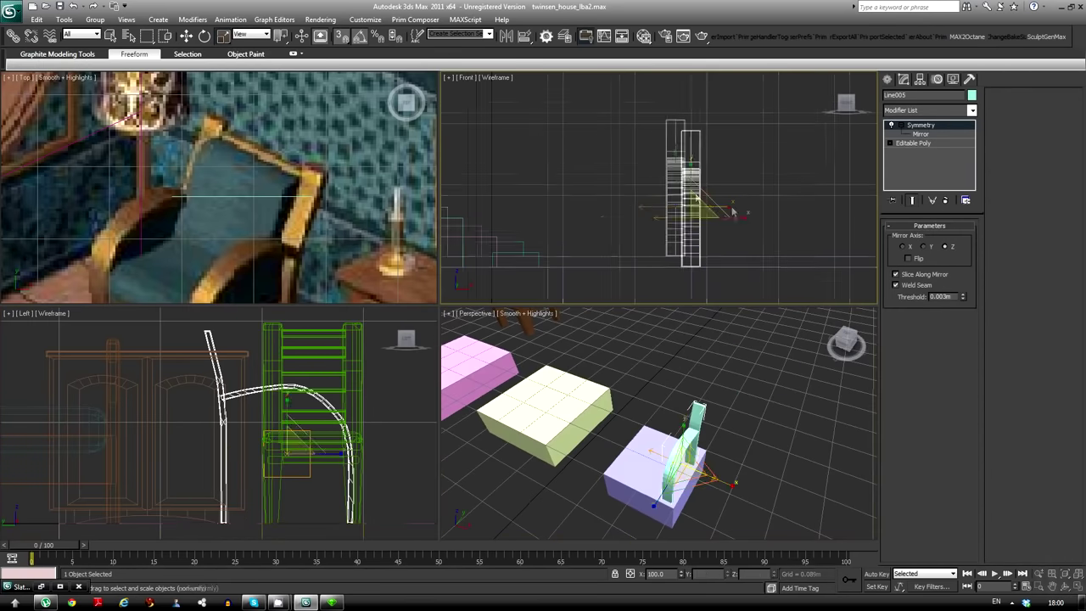
click(921, 134)
click(946, 200)
Extrude the leg and opposite post faces by 0.057m to bridge the backrest
scroll(757, 430, up, 5)
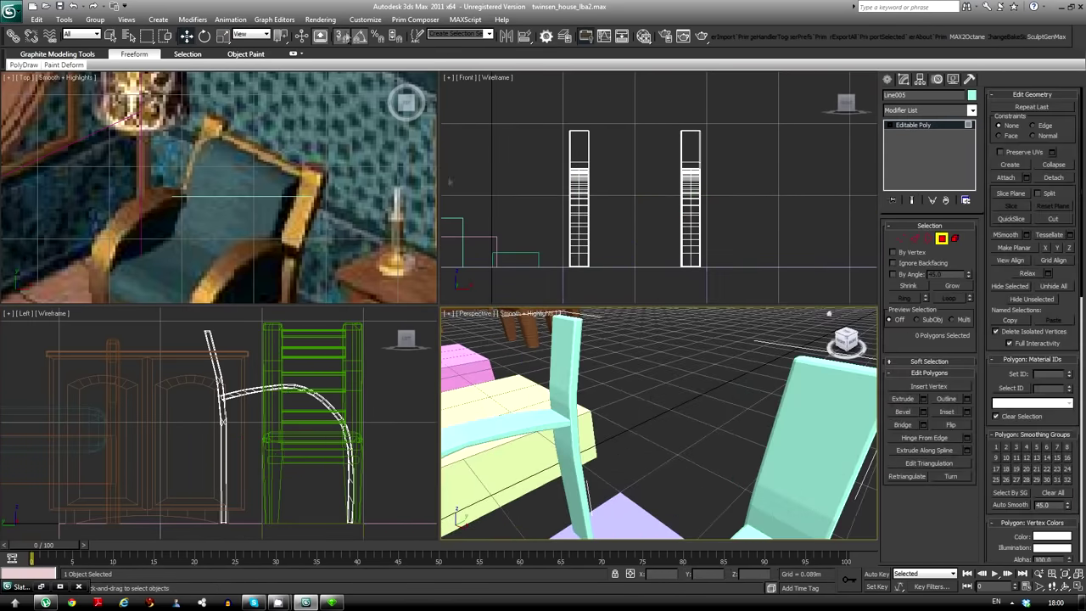
ctrl+click(692, 408)
mouse_move(692, 408)
alt+middle_down()
mouse_move(645, 399)
mouse_move(657, 369)
alt+middle_up()
scroll(203, 191, up, 5)
ctrl+click(687, 407)
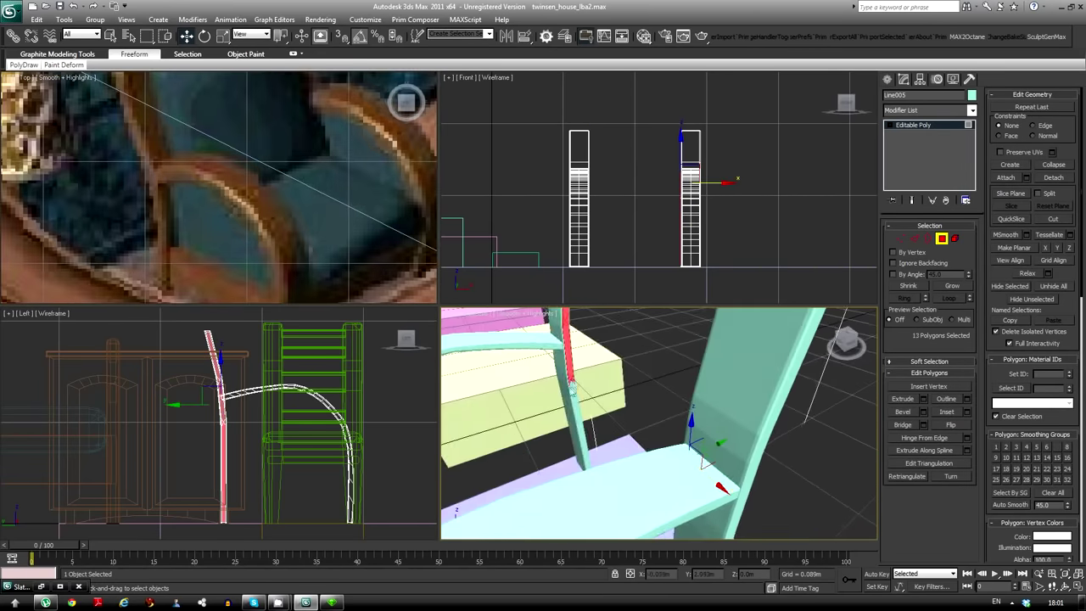
scroll(778, 414, down, 3)
drag(778, 414, 722, 431)
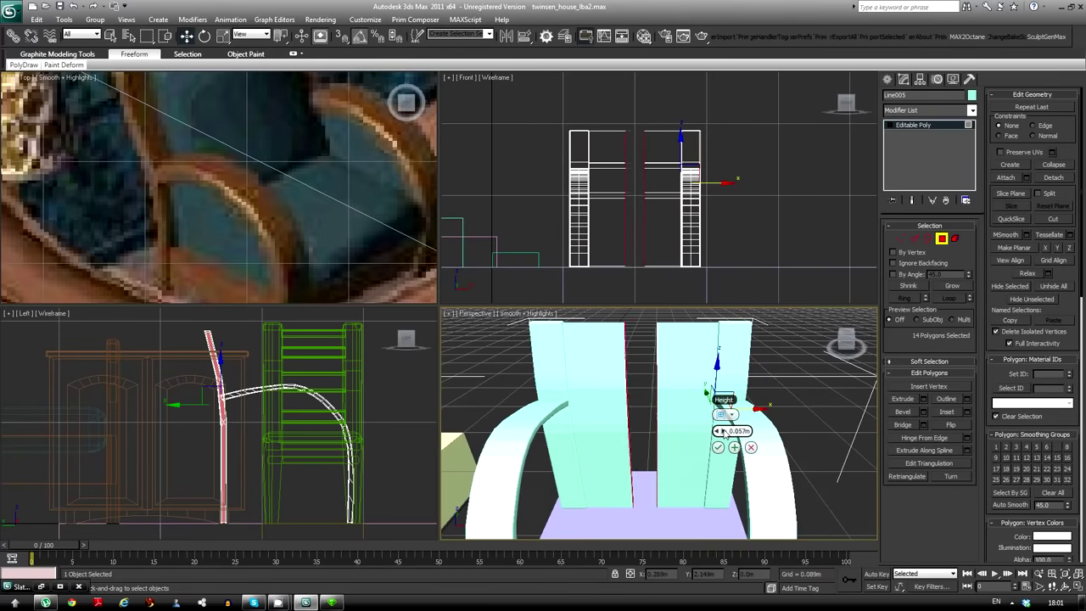
click(717, 447)
key(1)
right_click(636, 190)
click(729, 222)
click(558, 267)
Copy the left arm element across to the opposite side of the chair
key(5)
mouse_move(662, 424)
alt+middle_down()
mouse_move(594, 441)
mouse_move(636, 412)
alt+middle_up()
click(560, 433)
key(w)
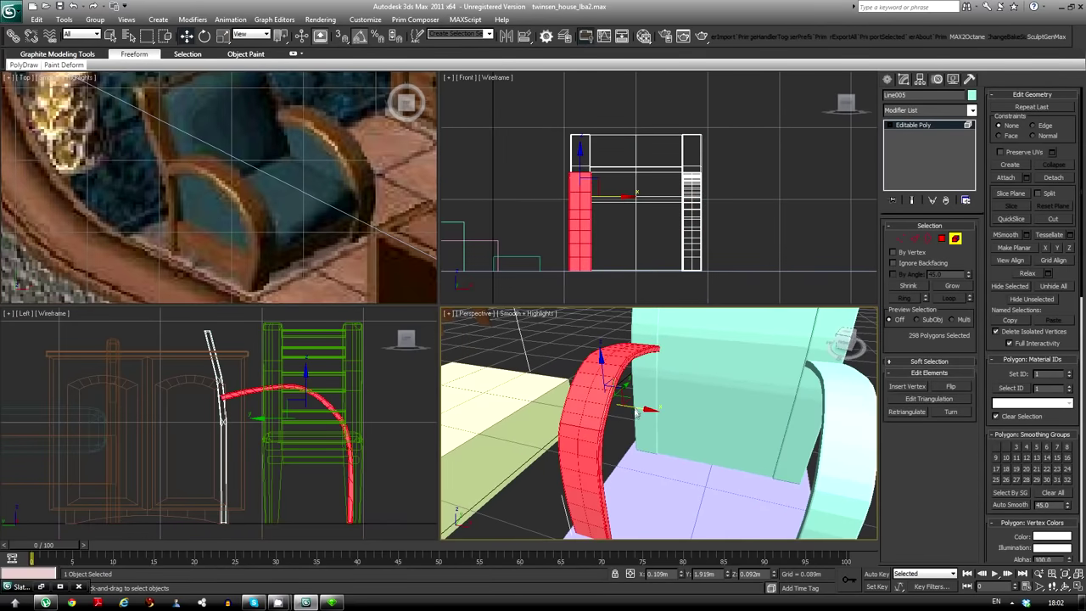
shift+drag(639, 416, 764, 416)
click(913, 125)
alt+middle_drag(730, 408, 763, 399)
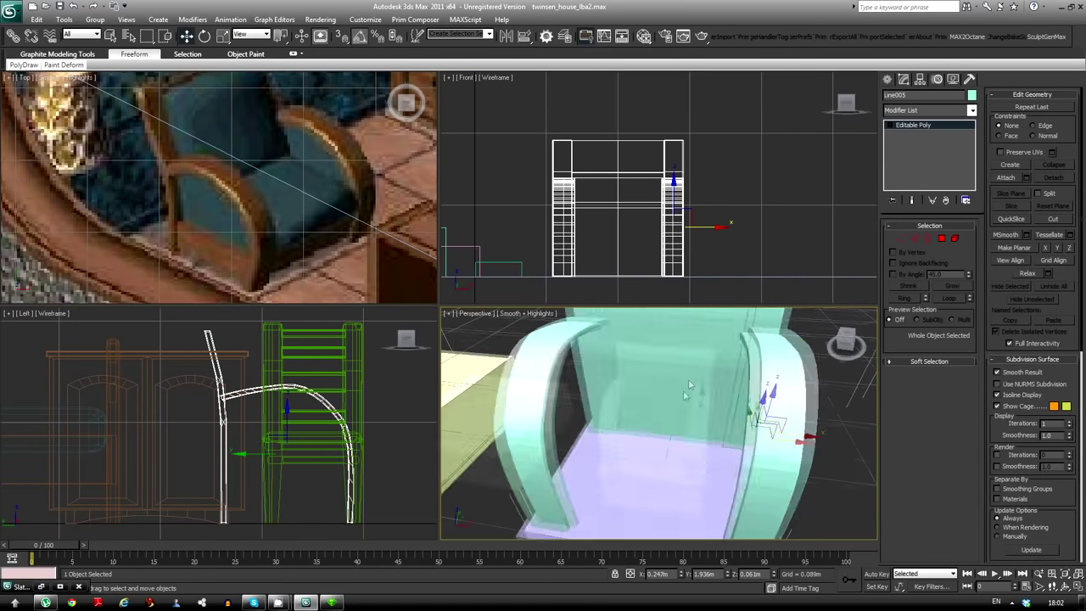
Apply an FFD 3x3x3 lattice modifier to the chair
click(888, 79)
click(903, 79)
click(931, 110)
click(921, 142)
right_click(606, 328)
click(691, 444)
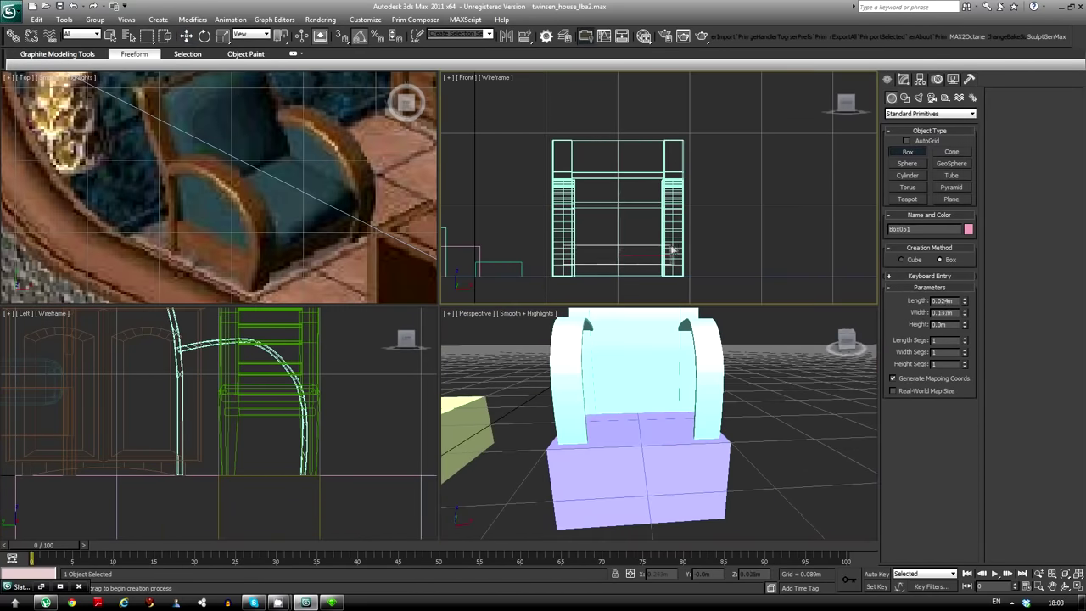
Create the seat box between the armrests and raise its height to 0.109m
click(671, 250)
scroll(220, 408, down, 3)
key(w)
scroll(194, 407, up, 2)
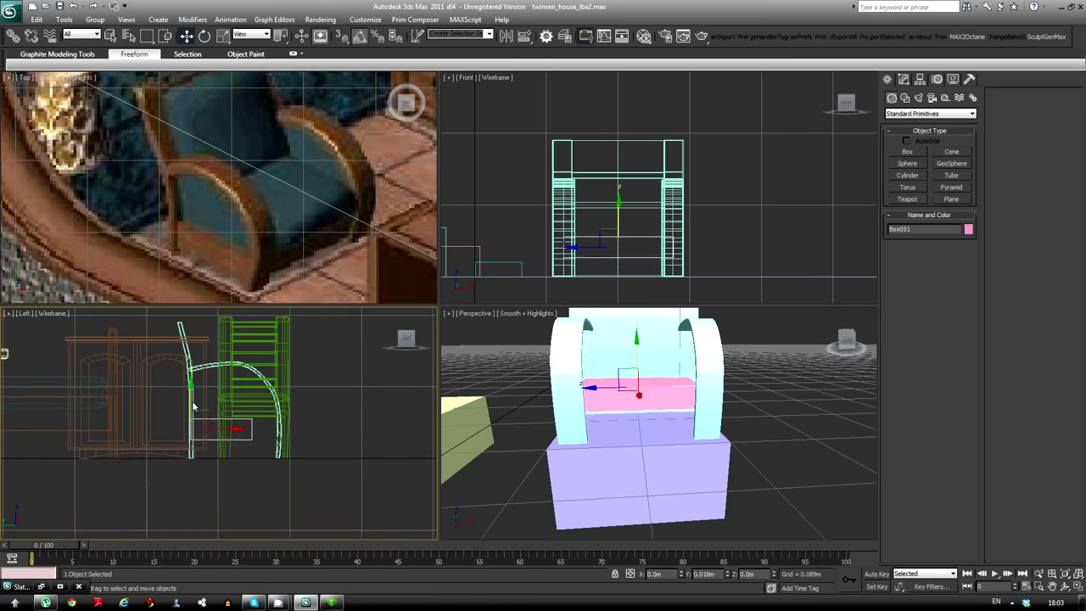
drag(965, 264, 965, 248)
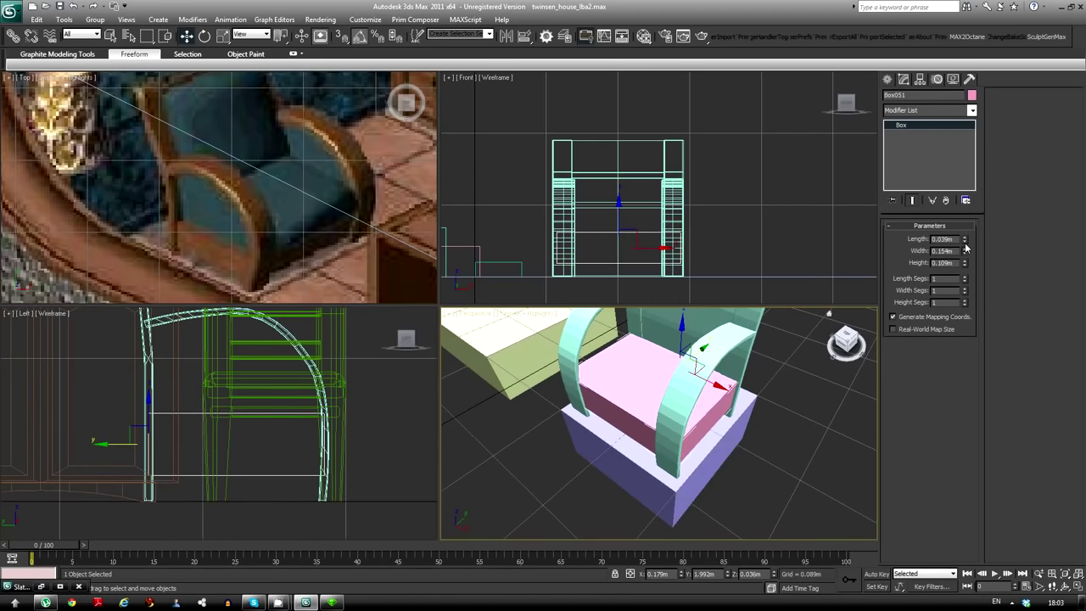
alt+middle_drag(645, 399, 655, 388)
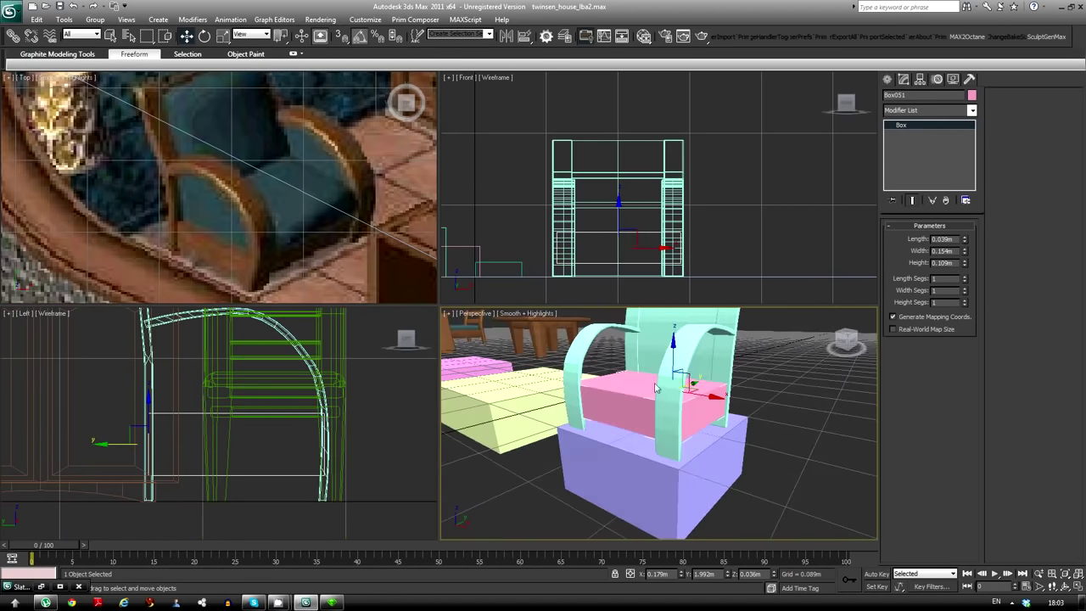
alt+middle_drag(628, 416, 673, 421)
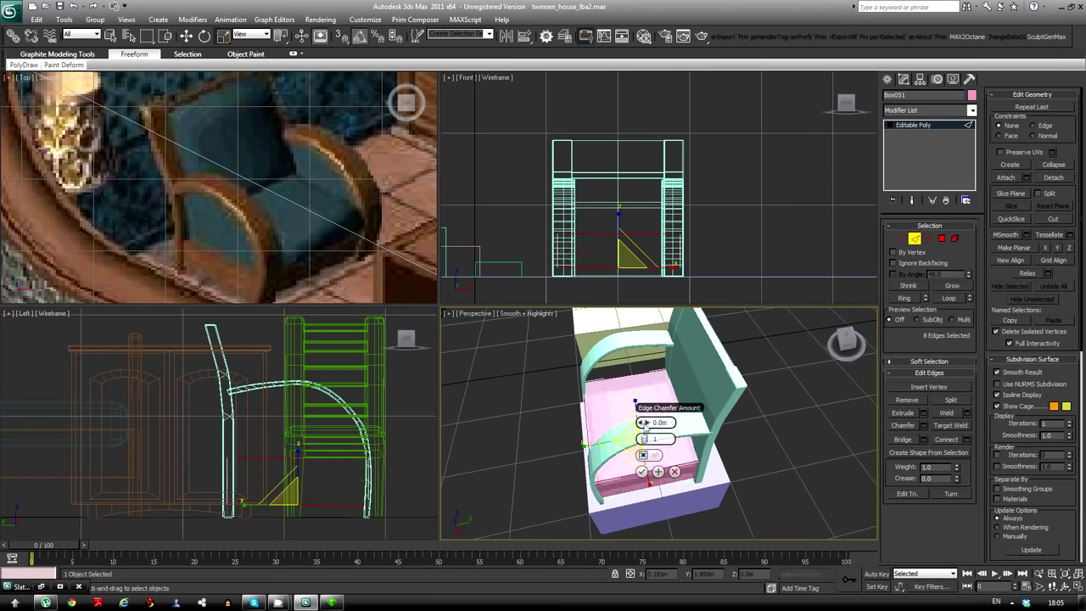
click(916, 240)
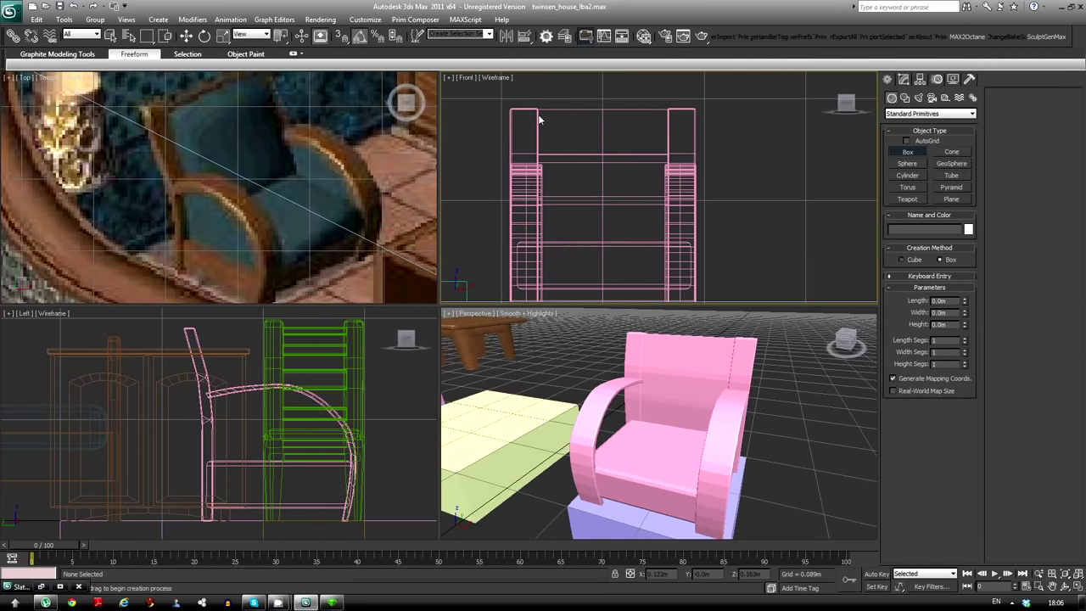
Draw a back cushion box, convert it to Editable Poly and chamfer its edges
drag(634, 344, 730, 431)
click(678, 399)
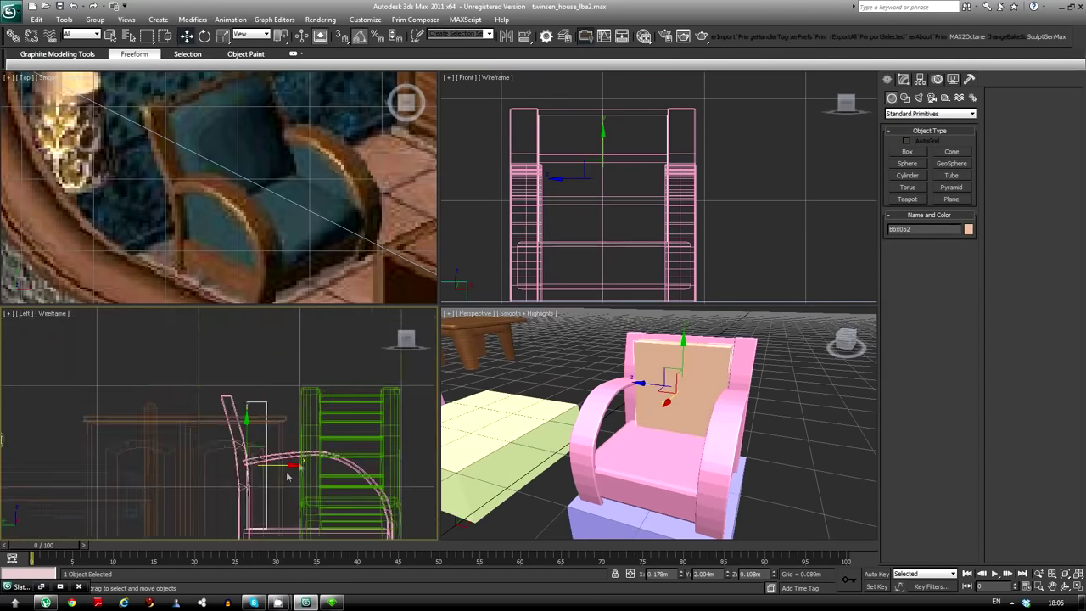
click(903, 78)
right_click(225, 335)
click(374, 510)
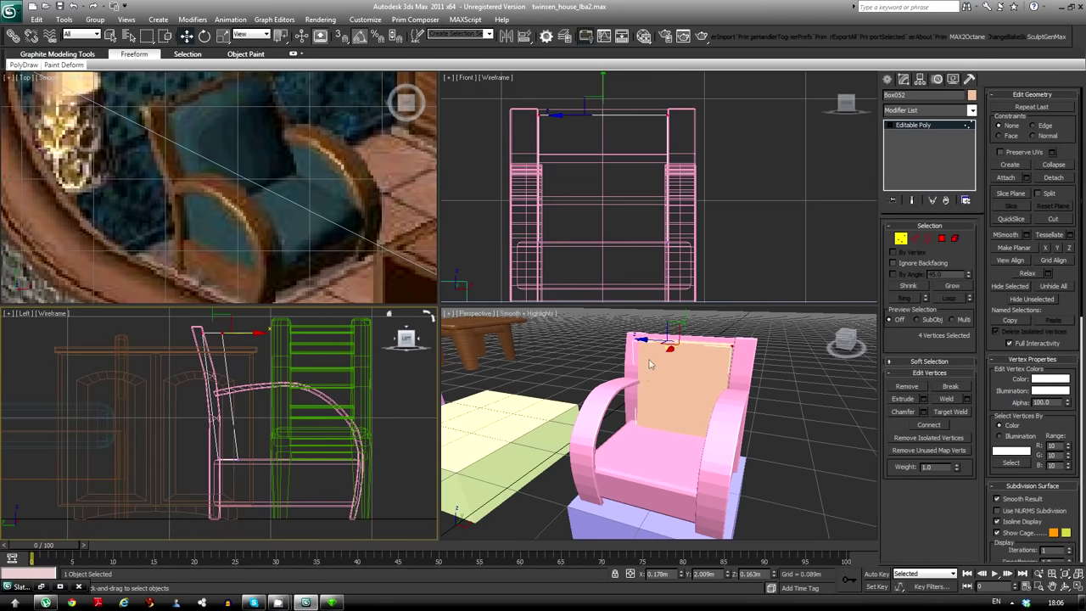
alt+middle_drag(650, 363, 594, 374)
key(1)
key(ctrl+shift+c)
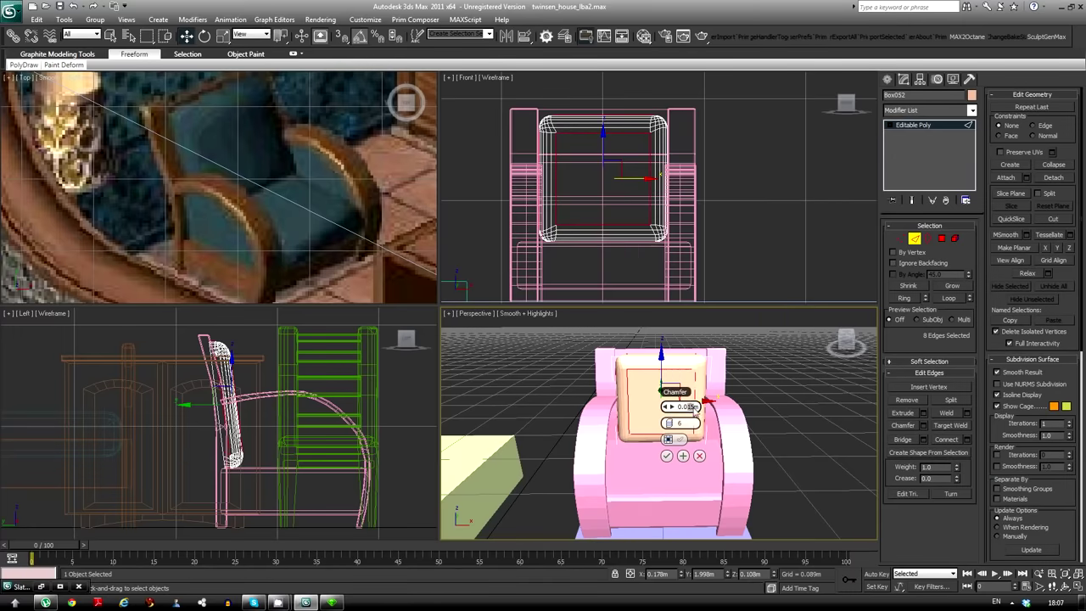
click(666, 456)
Rotate the seat cushion in the side view
alt+middle_drag(670, 407, 594, 399)
key(e)
click(335, 399)
drag(339, 355, 363, 355)
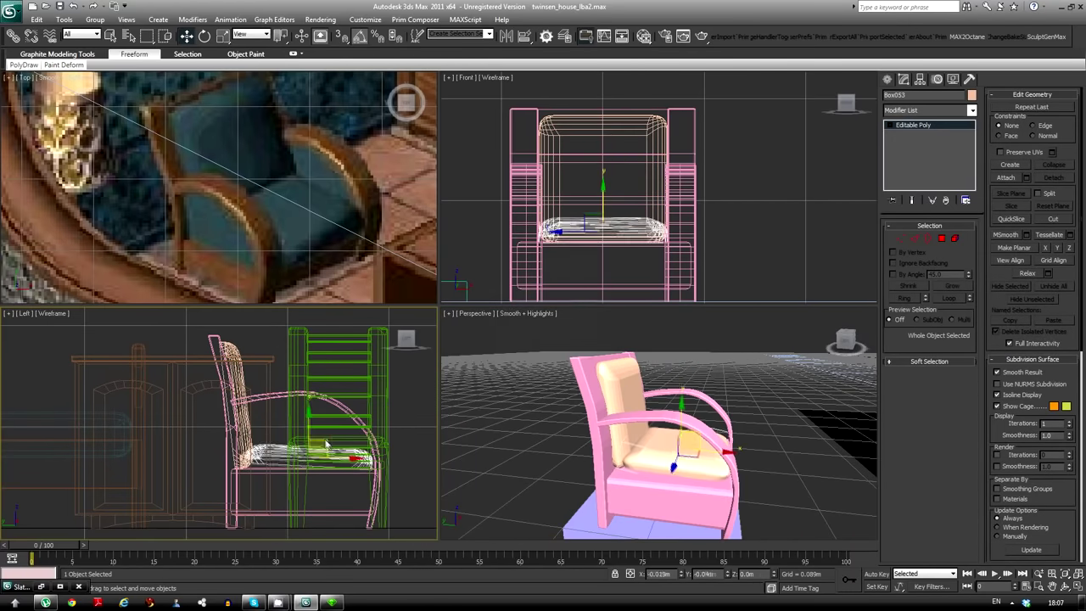
key(e)
key(z)
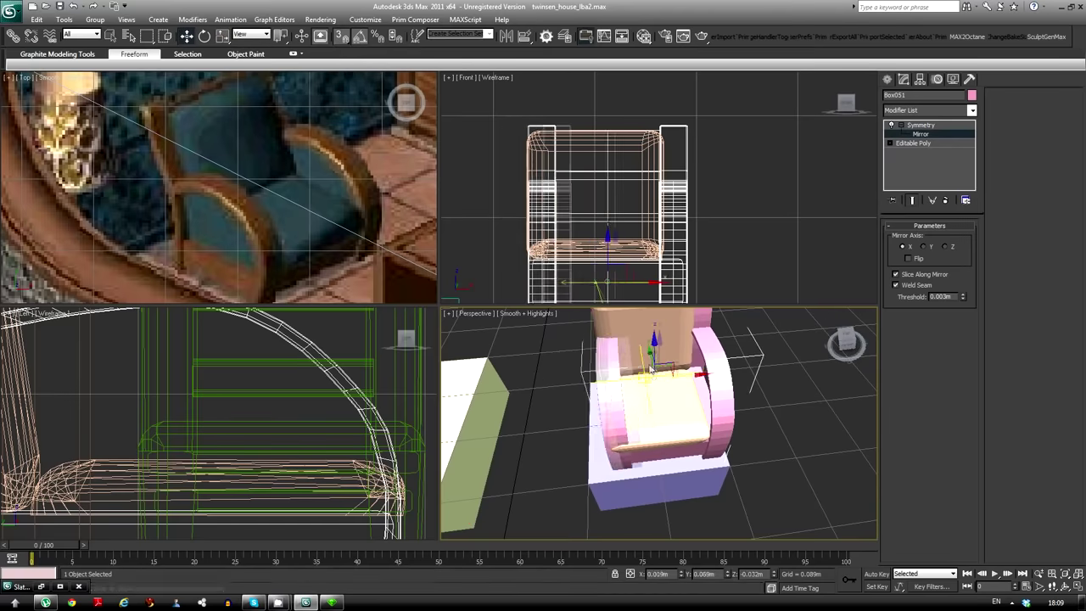
Flip the mirrored half of the chair and add the seat to the selection
click(909, 258)
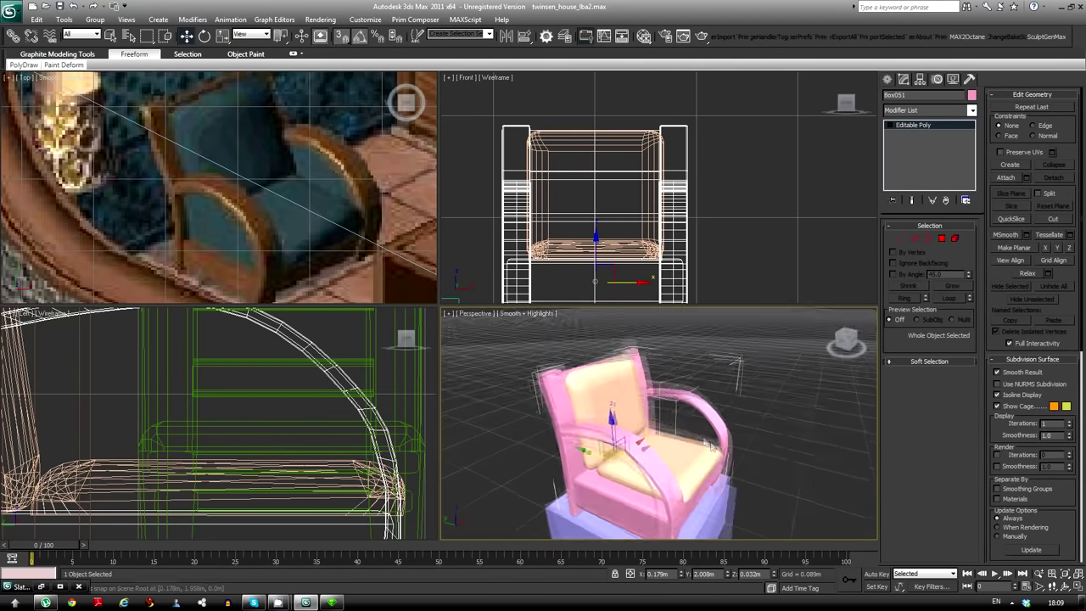
mouse_move(789, 445)
alt+middle_down()
mouse_move(694, 471)
mouse_move(645, 459)
alt+middle_up()
ctrl+click(694, 471)
click(971, 111)
click(806, 501)
alt+middle_drag(807, 501, 763, 475)
Stretch the piece to 169% along the X axis at object level
click(888, 79)
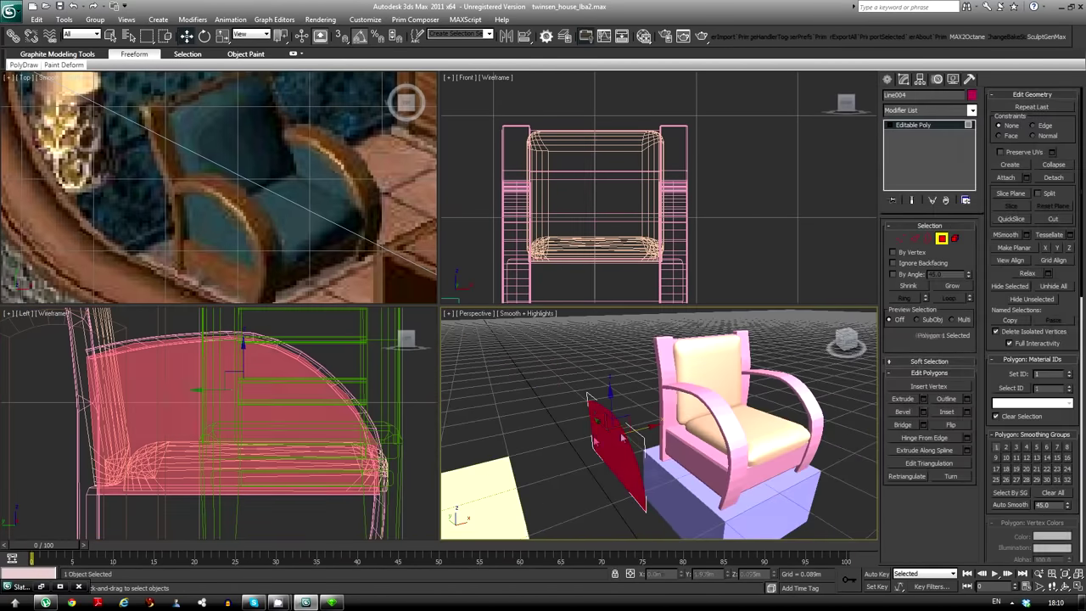
click(583, 262)
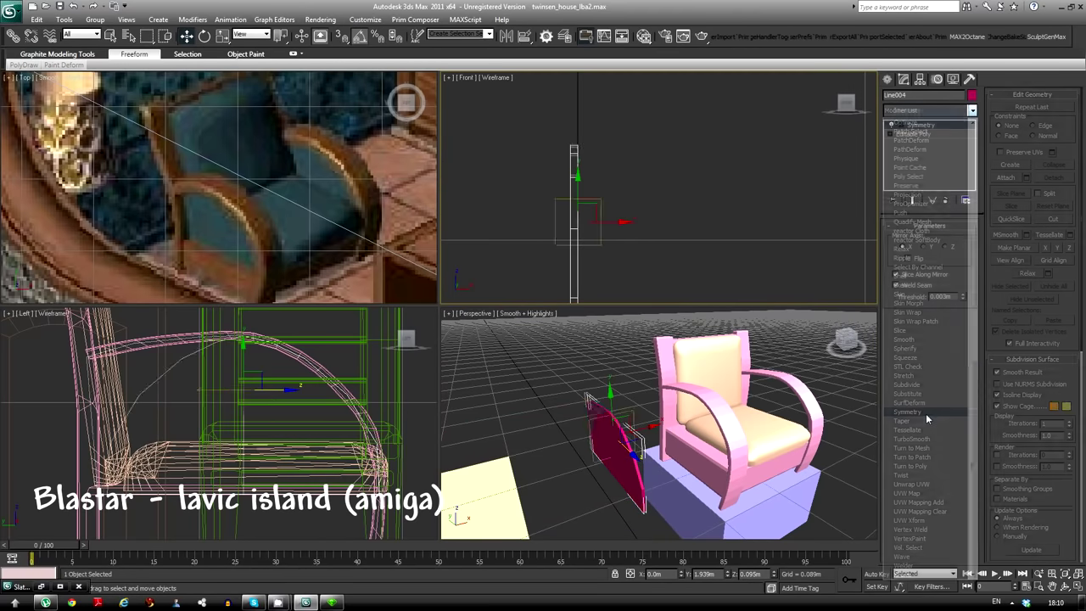
right_click(619, 378)
click(645, 369)
key(r)
drag(701, 218, 768, 207)
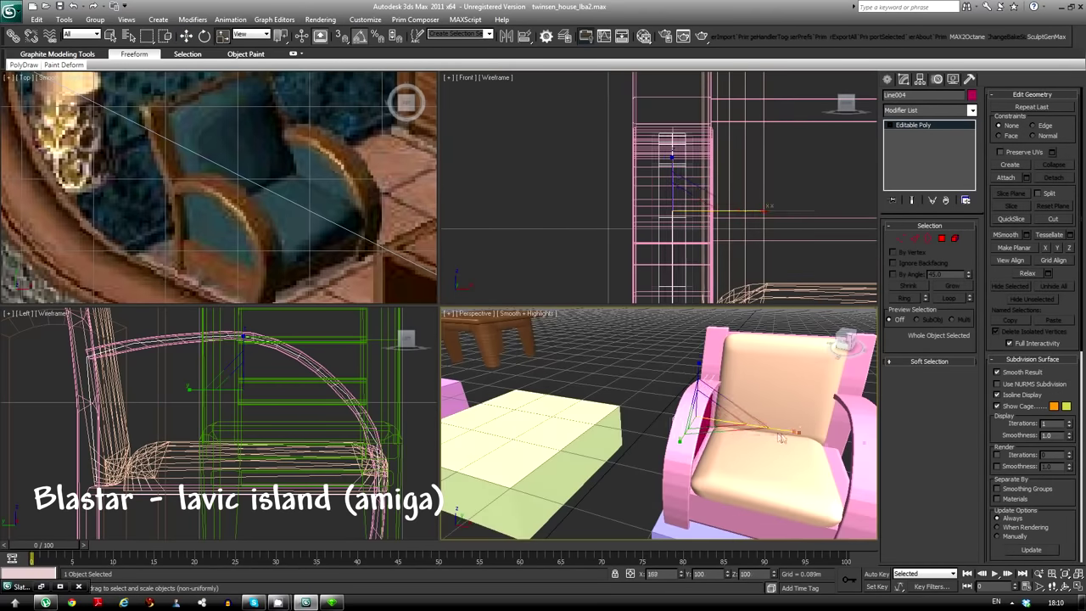
mouse_move(741, 433)
alt+middle_down()
mouse_move(692, 371)
mouse_move(676, 426)
alt+middle_up()
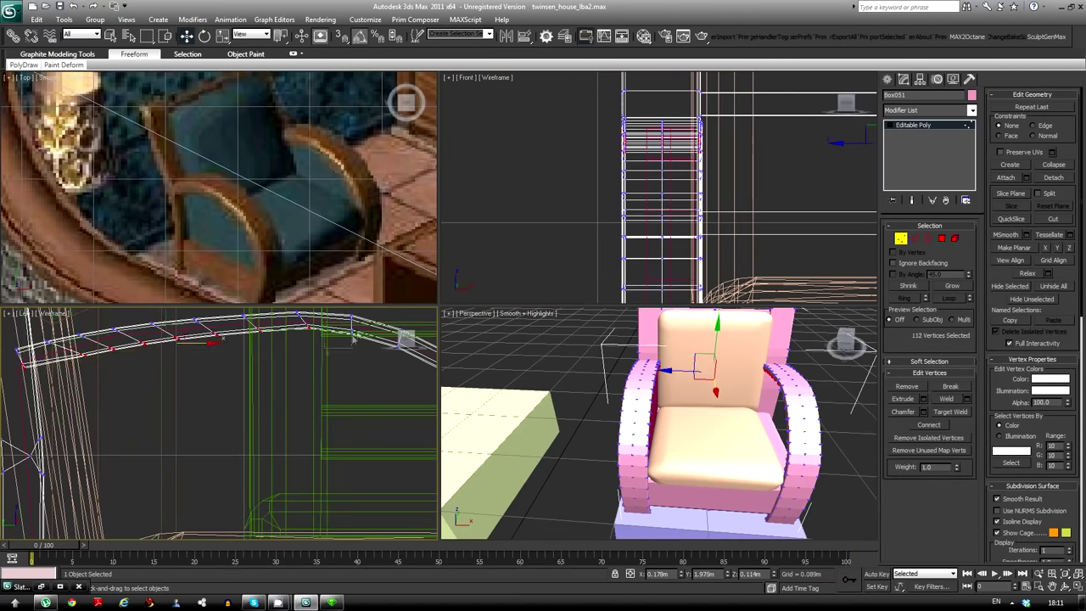
Zoom in on the pink chair and bring up its context menu
scroll(353, 337, up, 2)
scroll(353, 338, up, 2)
scroll(353, 338, up, 2)
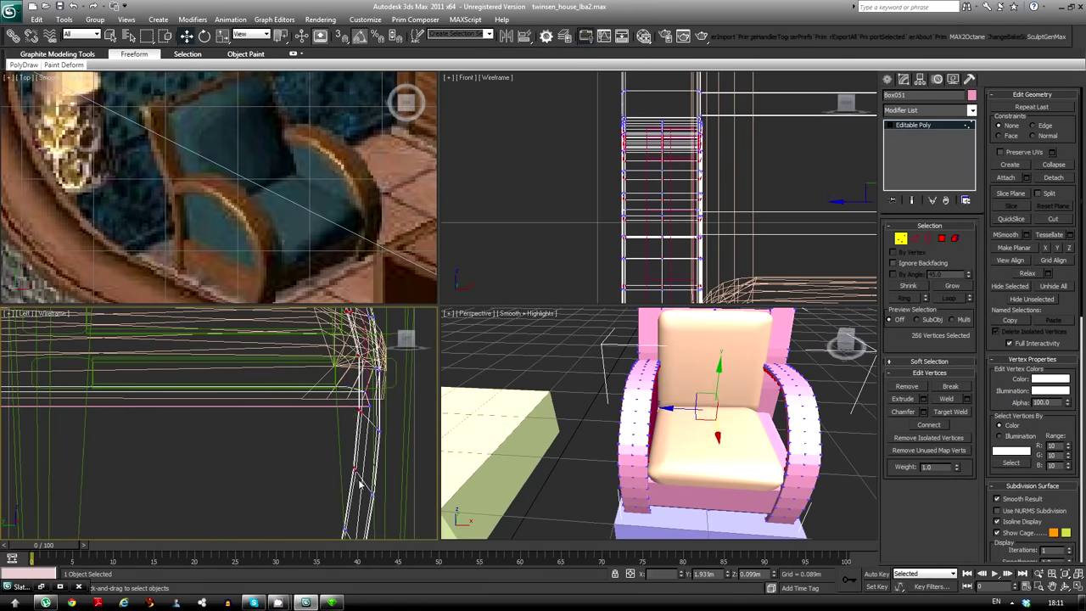
scroll(360, 482, down, 5)
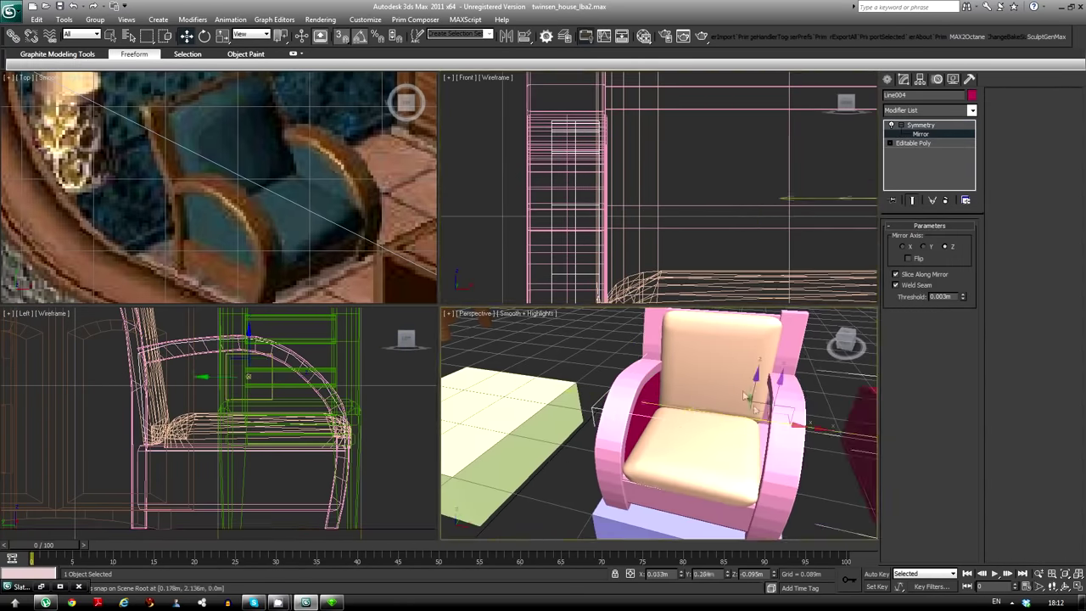
right_click(732, 417)
click(920, 78)
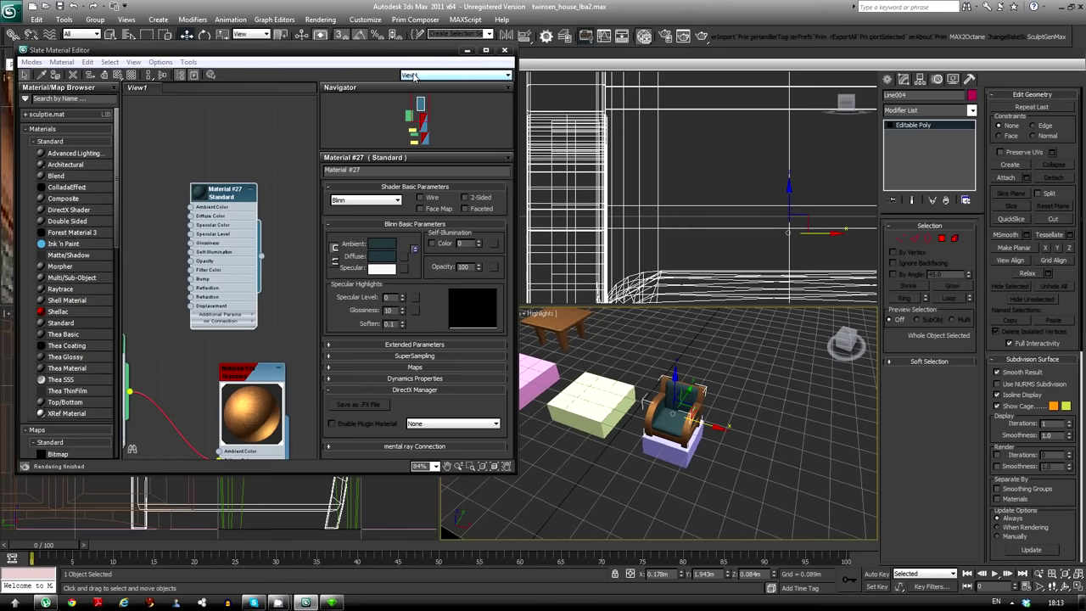
Minimise the Slate Material Editor to return to the viewports
click(467, 50)
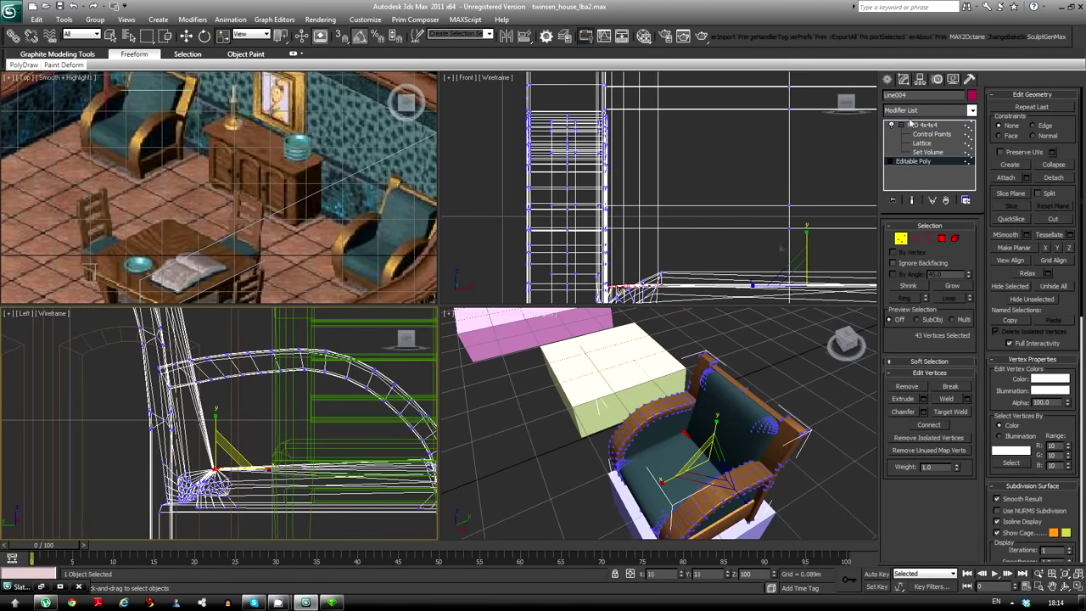
Select the teal chair's vertices and reshape them with an FFD 3x3x3 lattice
key(z)
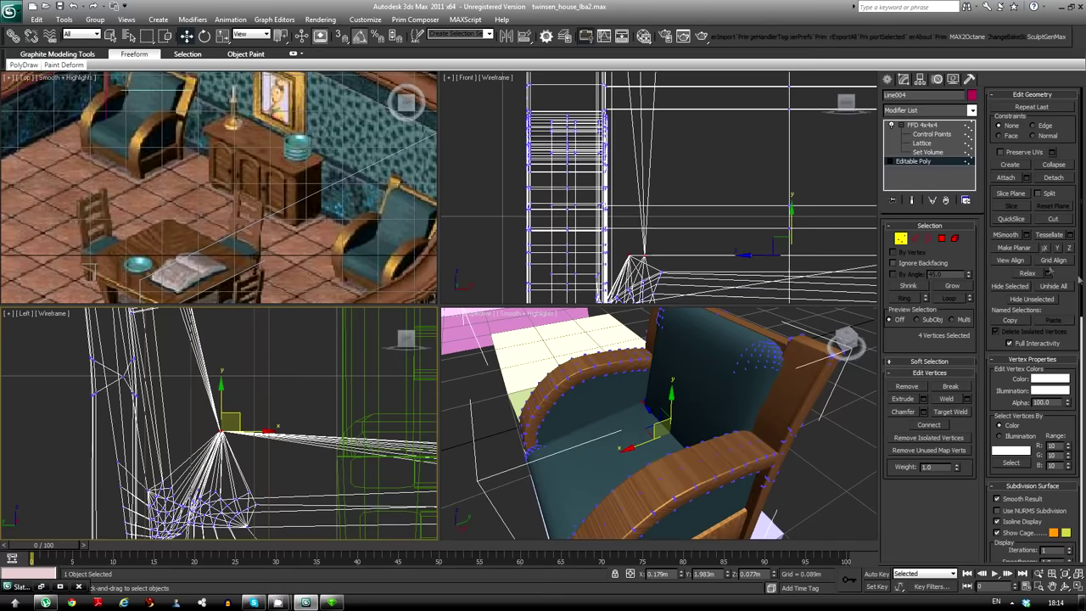
key(ctrl+a)
key(z)
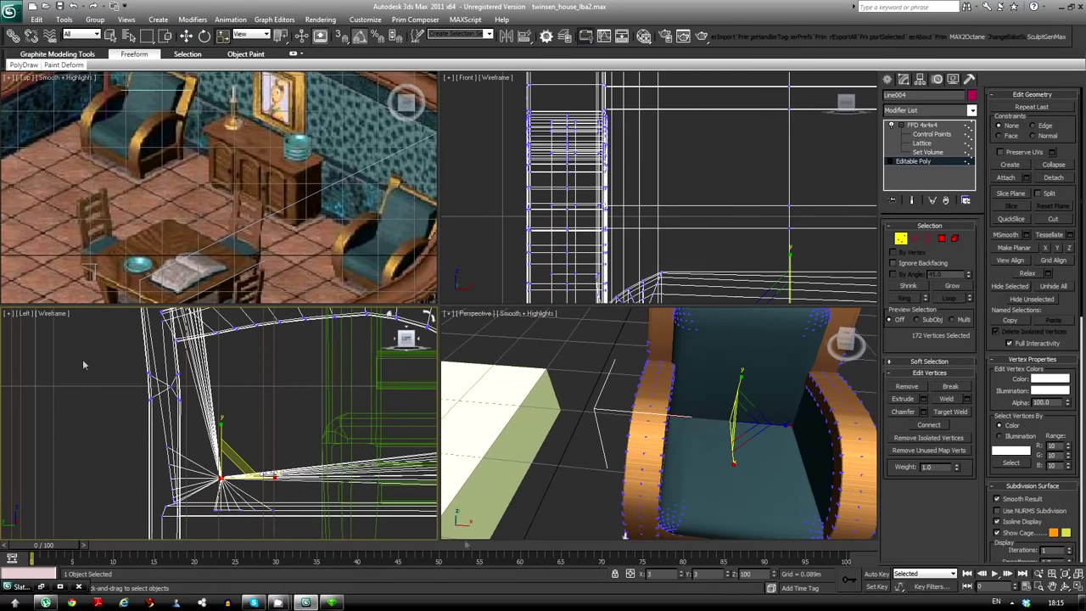
click(706, 393)
key(z)
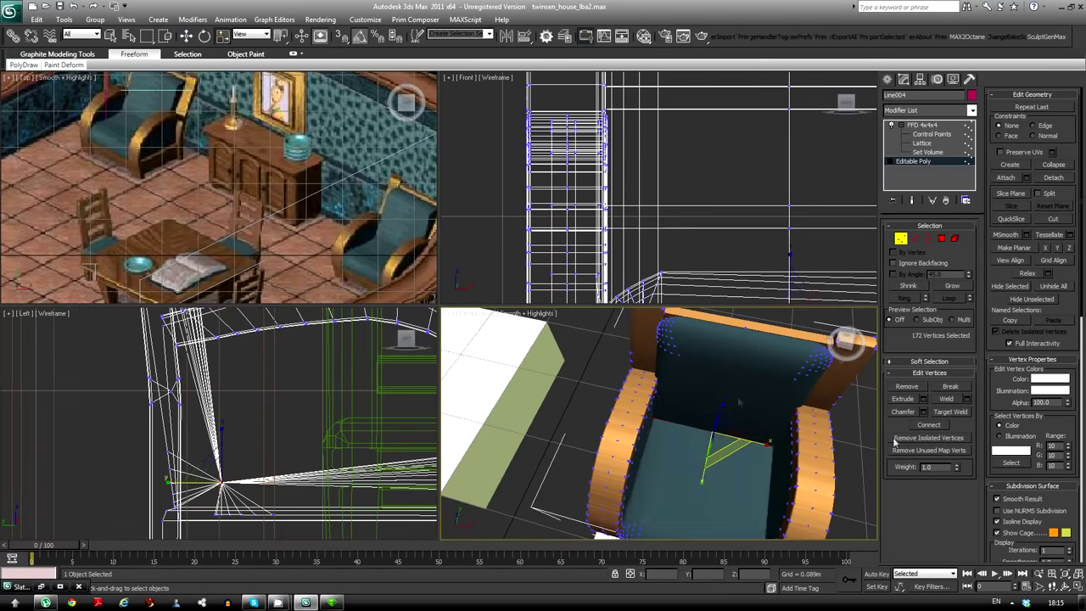
key(ctrl+a)
key(z)
alt+middle_drag(707, 393, 628, 473)
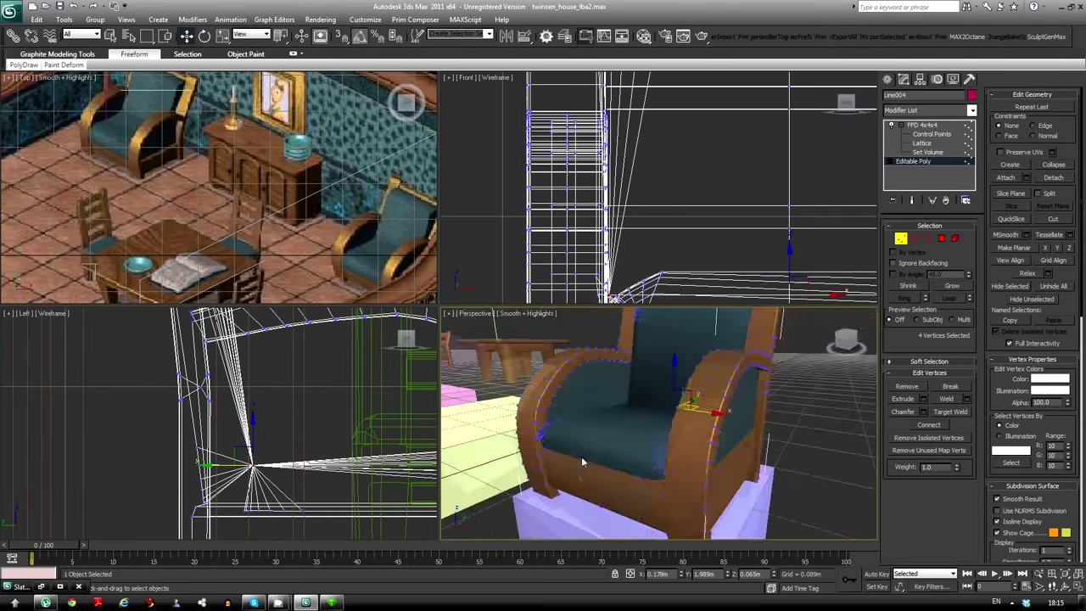
key(1)
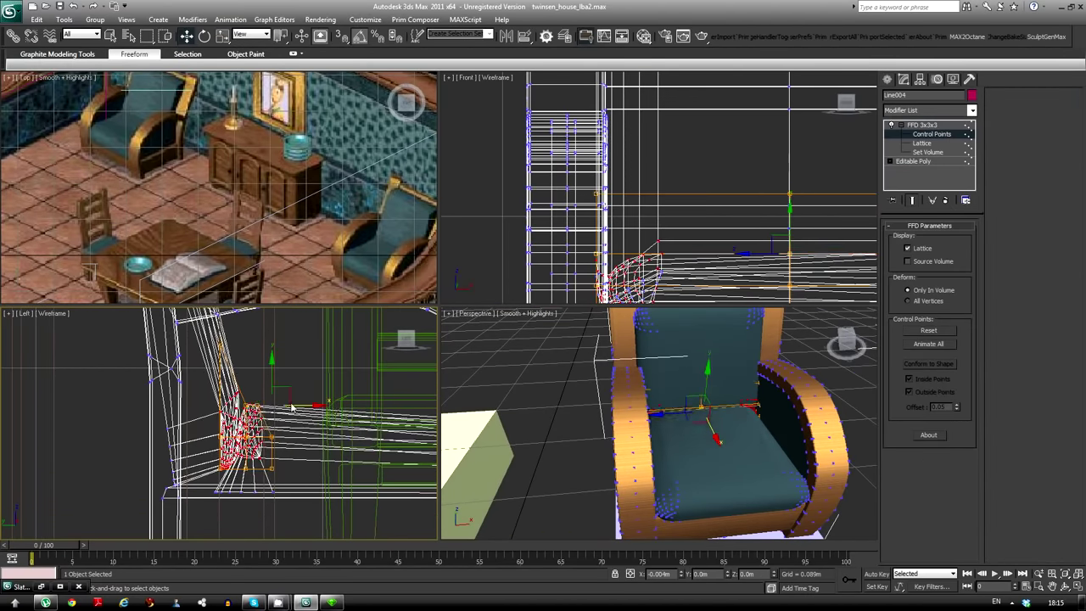
alt+middle_drag(679, 399, 594, 382)
scroll(195, 195, up, 3)
scroll(196, 196, up, 3)
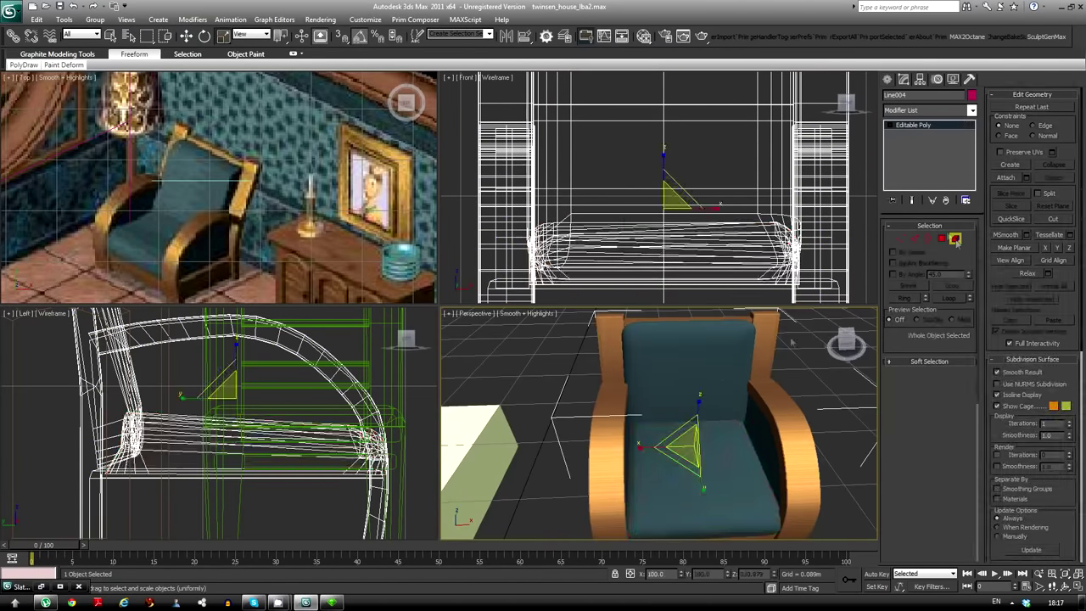
Tilt the chair's selected polygons back slightly and detach them as Object001
click(952, 240)
drag(250, 372, 271, 375)
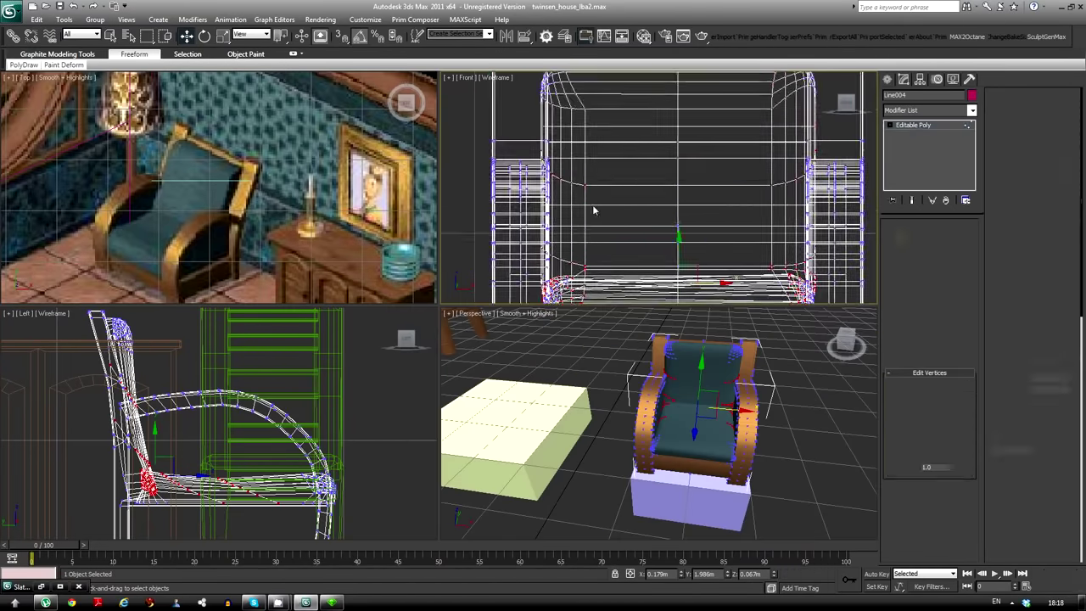
click(566, 314)
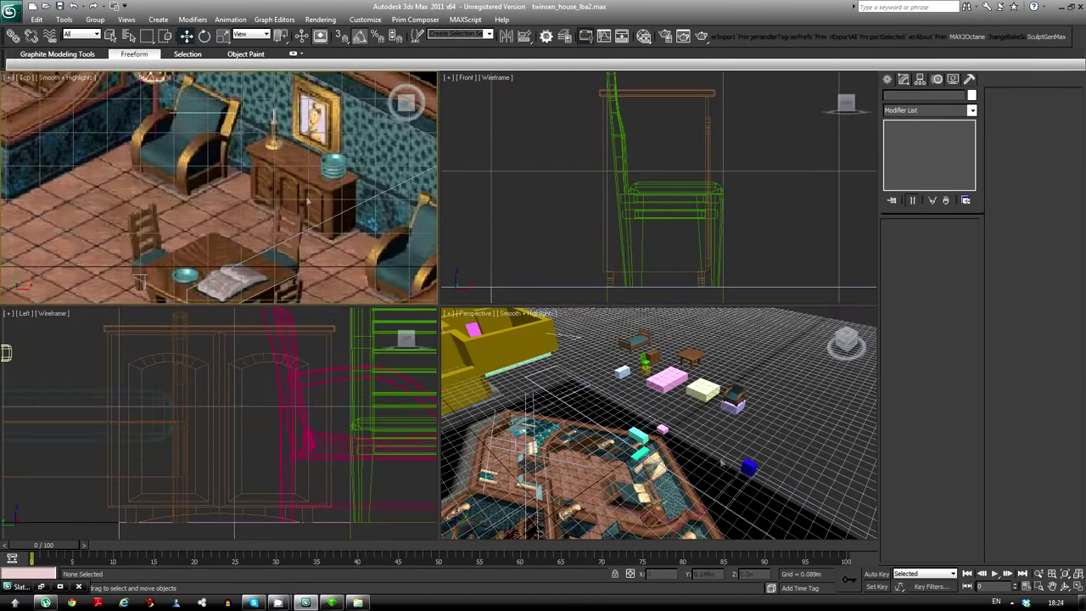
Shift-drag cabinet Box036 to make an independent copy, Box052
key(z)
alt+middle_drag(689, 446, 764, 424)
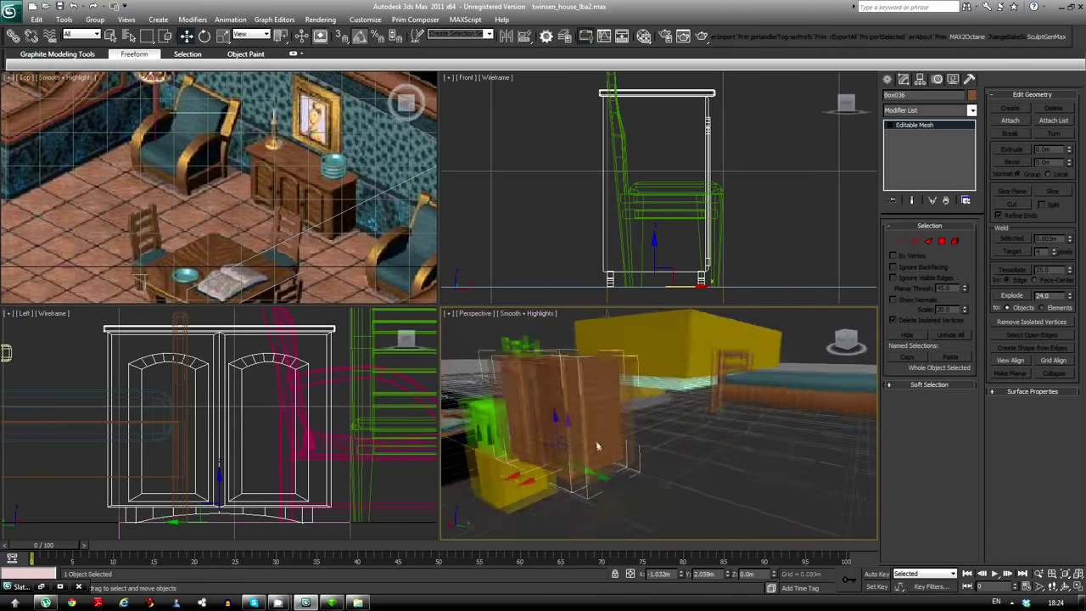
alt+middle_drag(495, 413, 639, 427)
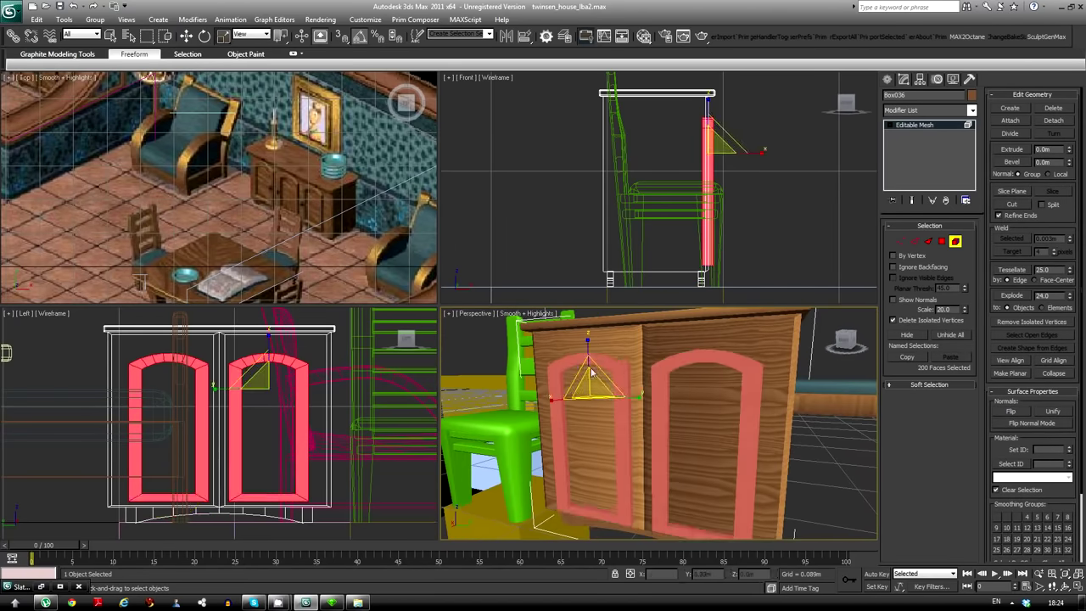
key(5)
mouse_move(796, 400)
alt+middle_down()
mouse_move(711, 419)
mouse_move(719, 428)
alt+middle_up()
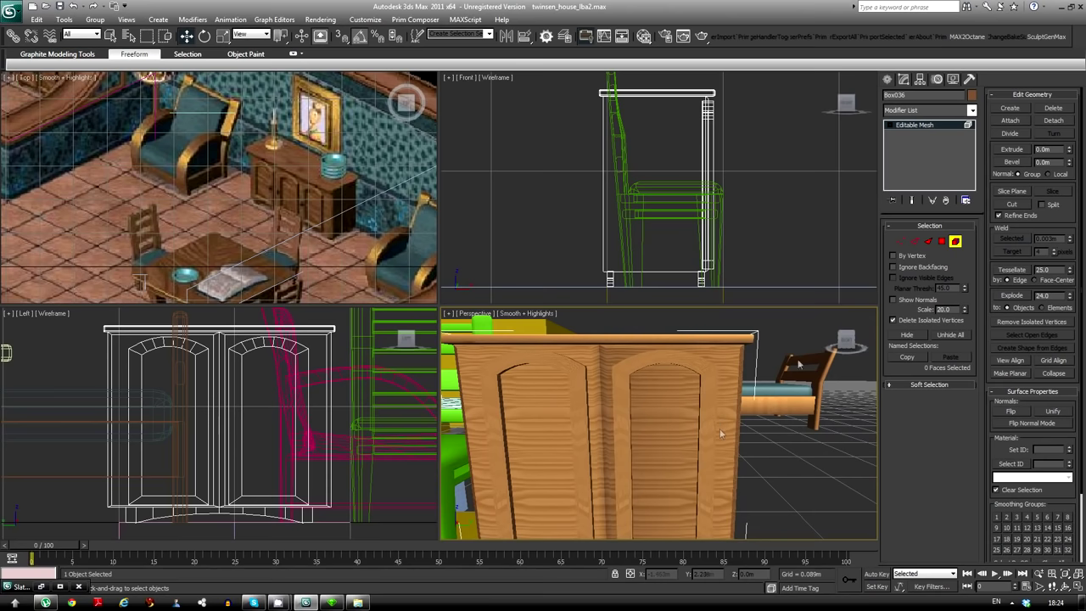
scroll(720, 427, down, 5)
click(655, 454)
alt+middle_drag(655, 454, 681, 479)
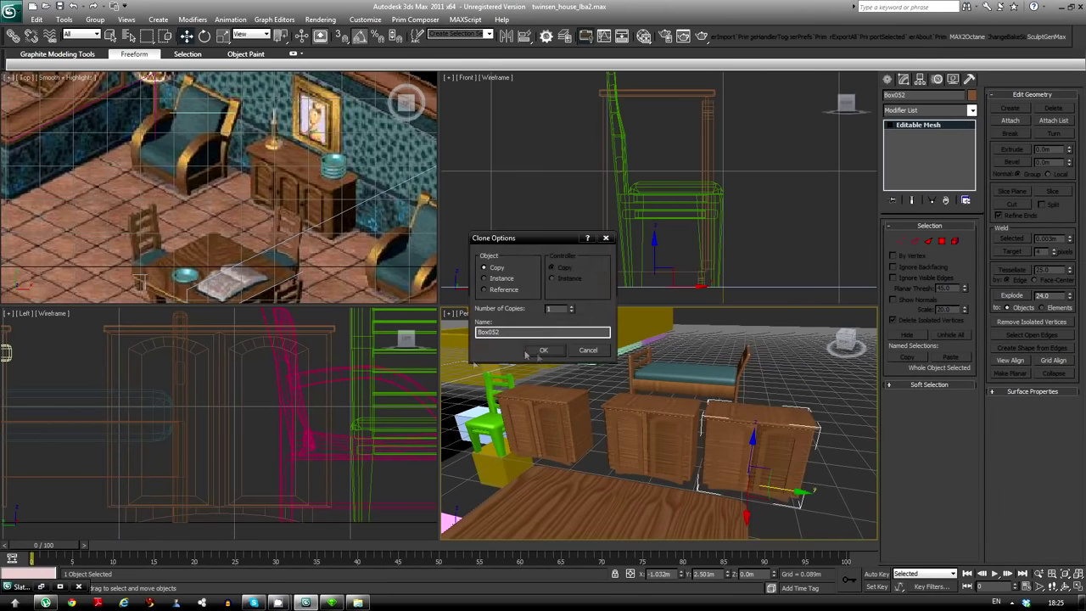
click(544, 350)
Convert the cabinet copy to Editable Poly and select its left door faces
key(5)
alt+middle_drag(645, 398, 766, 406)
click(671, 497)
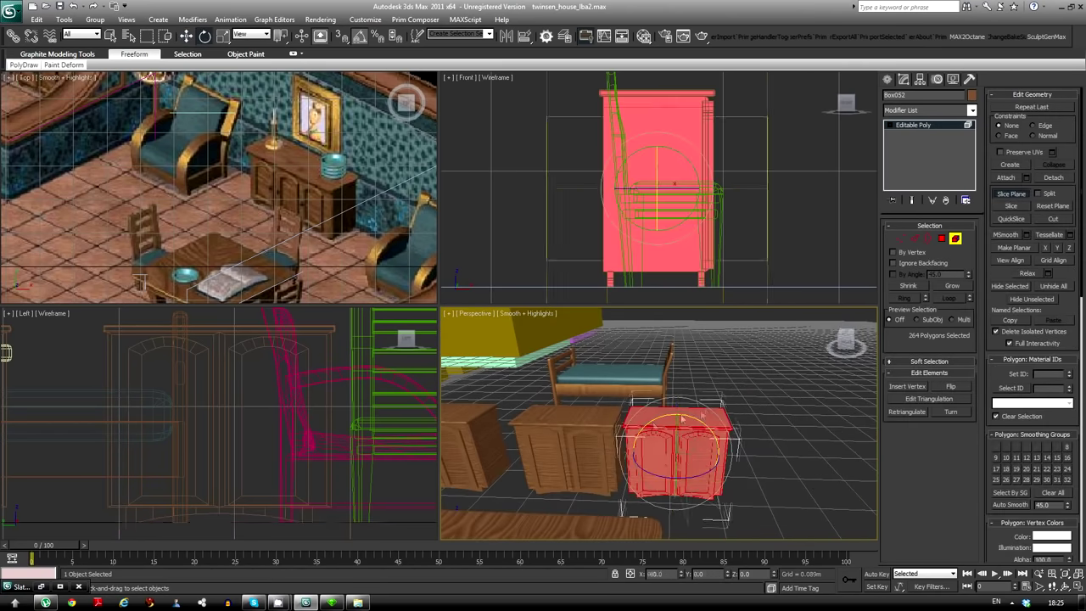
scroll(654, 429, up, 3)
alt+middle_drag(653, 428, 594, 424)
click(586, 433)
scroll(340, 472, down, 3)
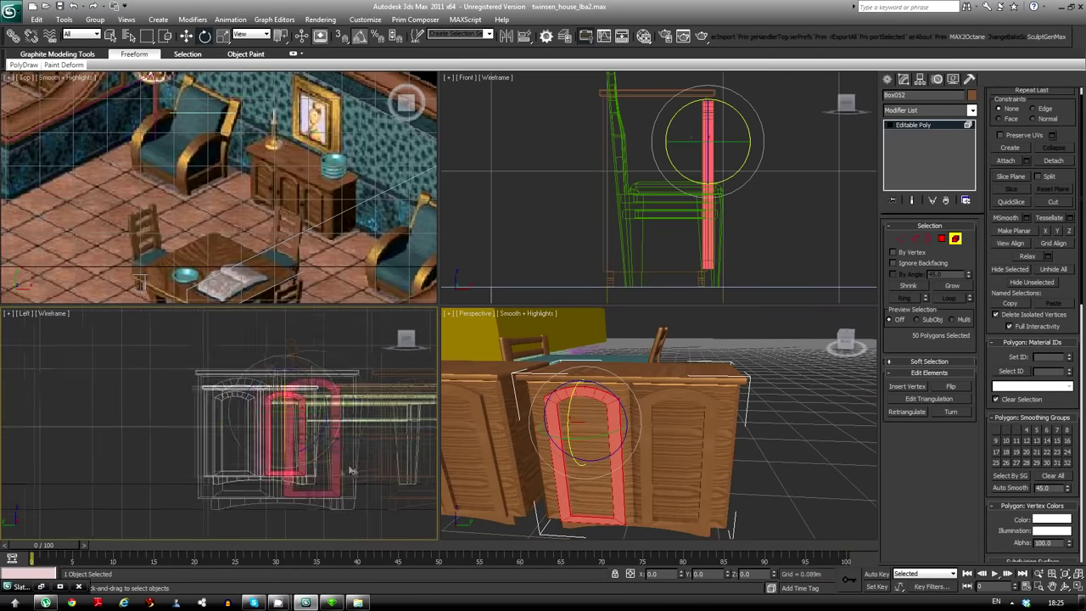
click(599, 402)
mouse_move(509, 424)
alt+middle_down()
mouse_move(662, 390)
mouse_move(537, 402)
alt+middle_up()
click(537, 401)
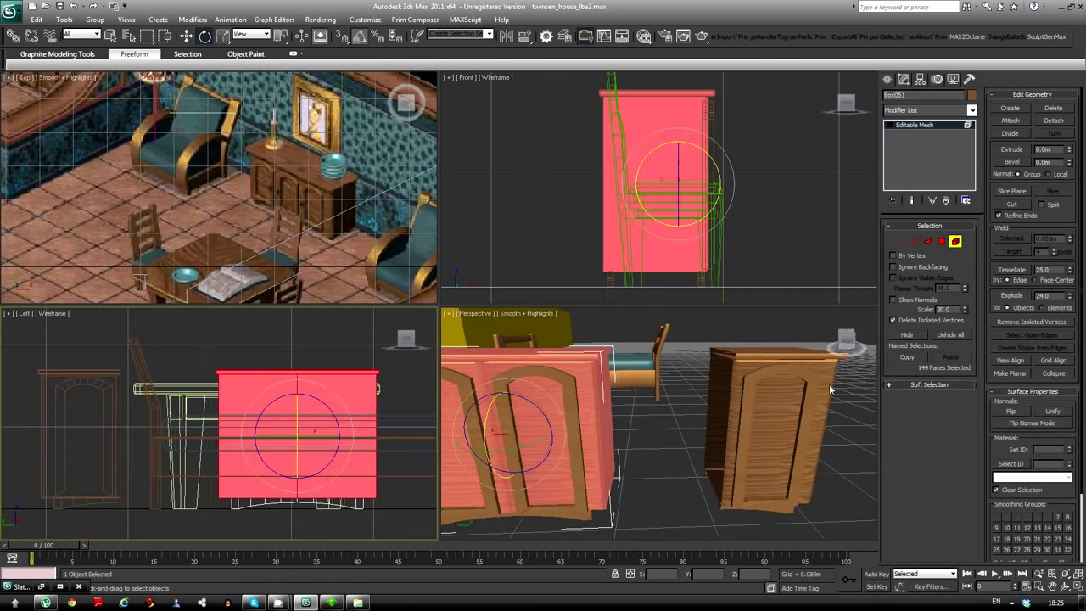
Select the cabinet's thin top strip and adjust the copy's vertices into a three-door sideboard
scroll(231, 386, up, 2)
click(231, 386)
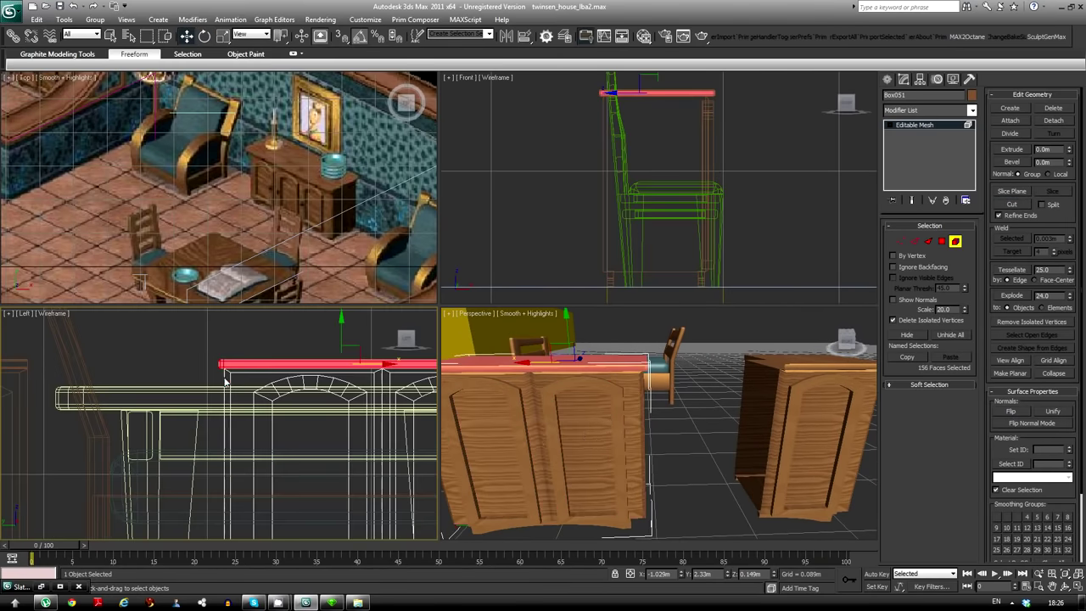
key(1)
scroll(255, 430, down, 2)
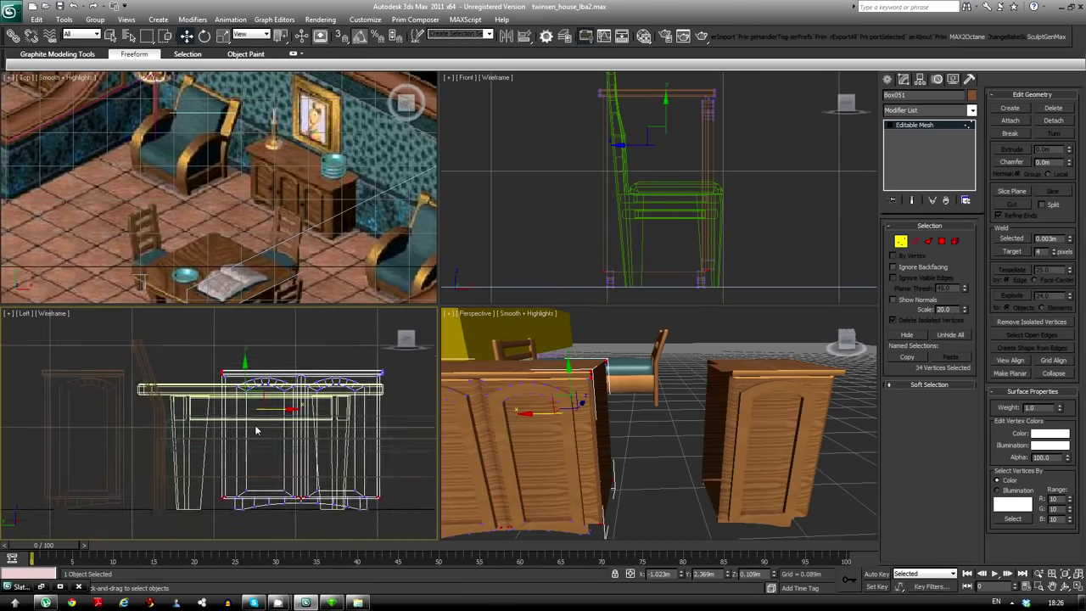
scroll(589, 430, up, 5)
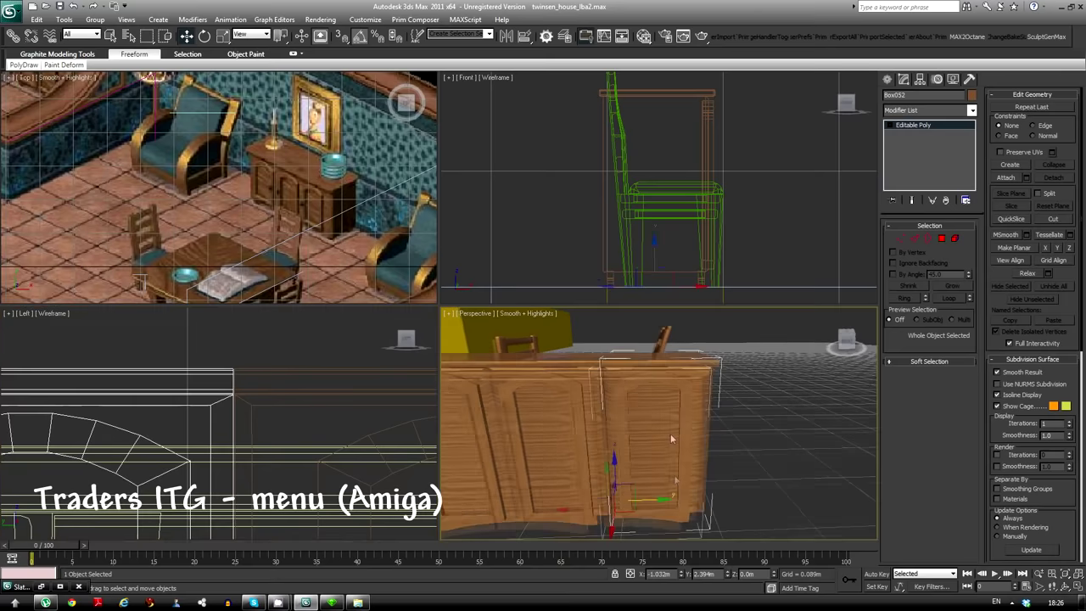
click(901, 239)
scroll(246, 418, down, 3)
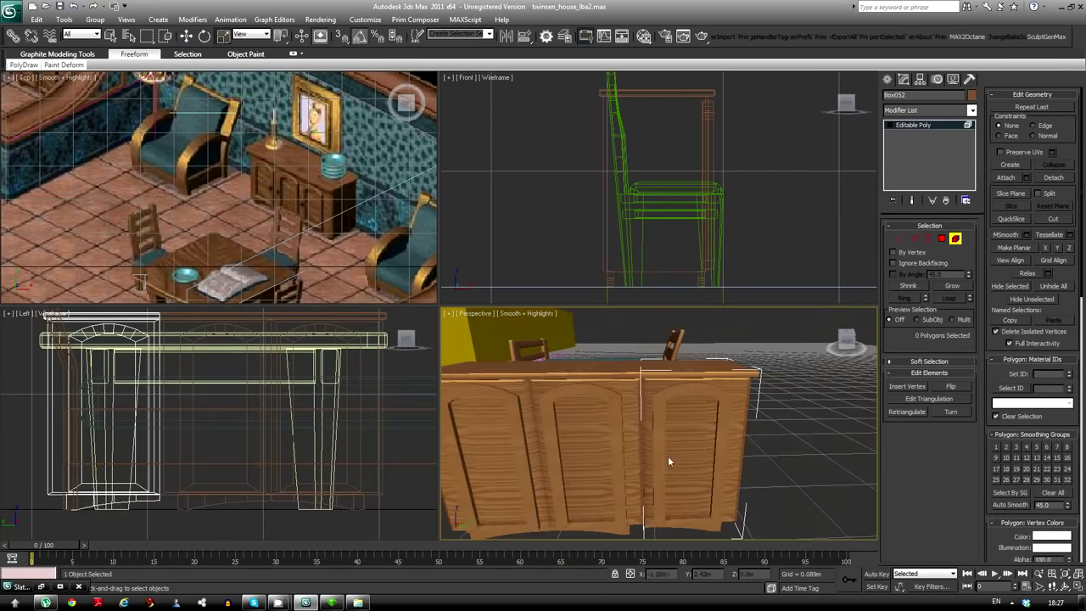
scroll(667, 463, up, 3)
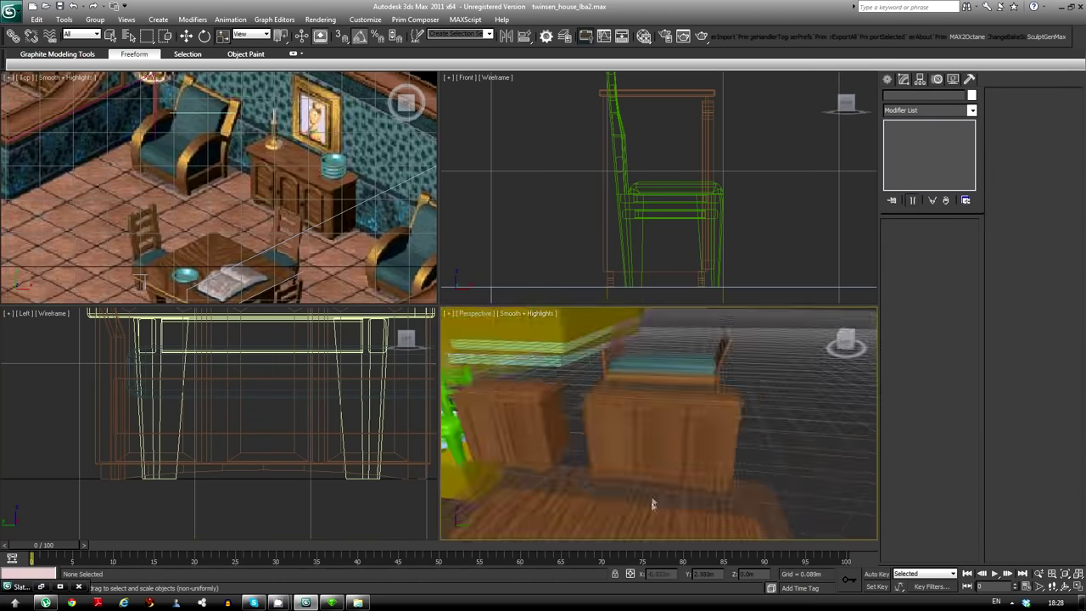
Draw a flat Cylinder001 (0.041m radius, 0.019m height) on the floor beside the lamp
scroll(616, 486, down, 5)
scroll(356, 269, up, 5)
scroll(356, 269, down, 3)
middle_drag(356, 269, 254, 186)
scroll(255, 187, up, 3)
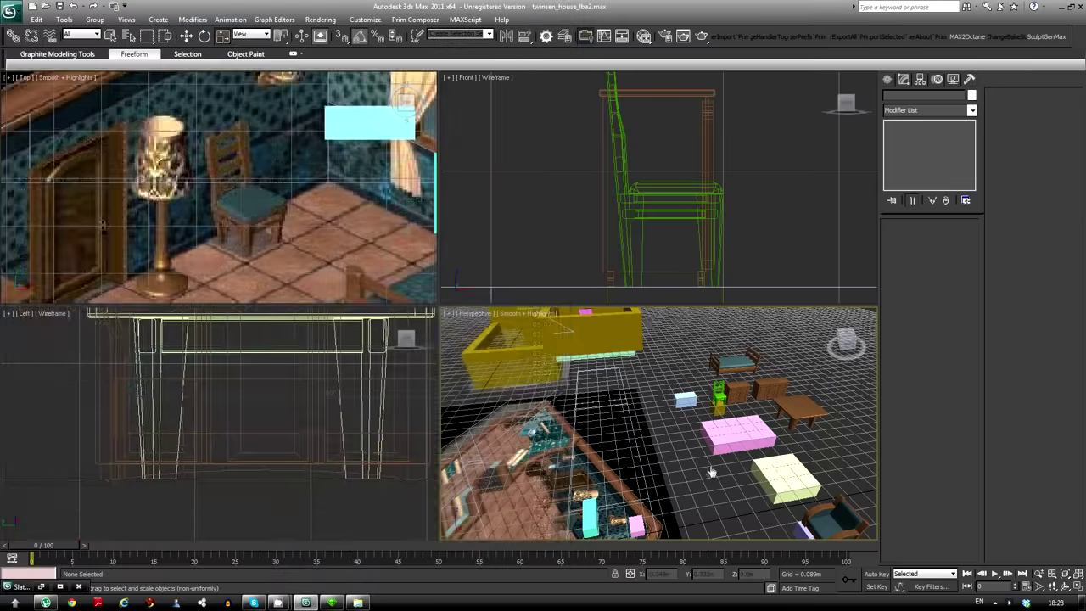
scroll(327, 219, down, 3)
scroll(326, 219, up, 3)
scroll(238, 165, up, 2)
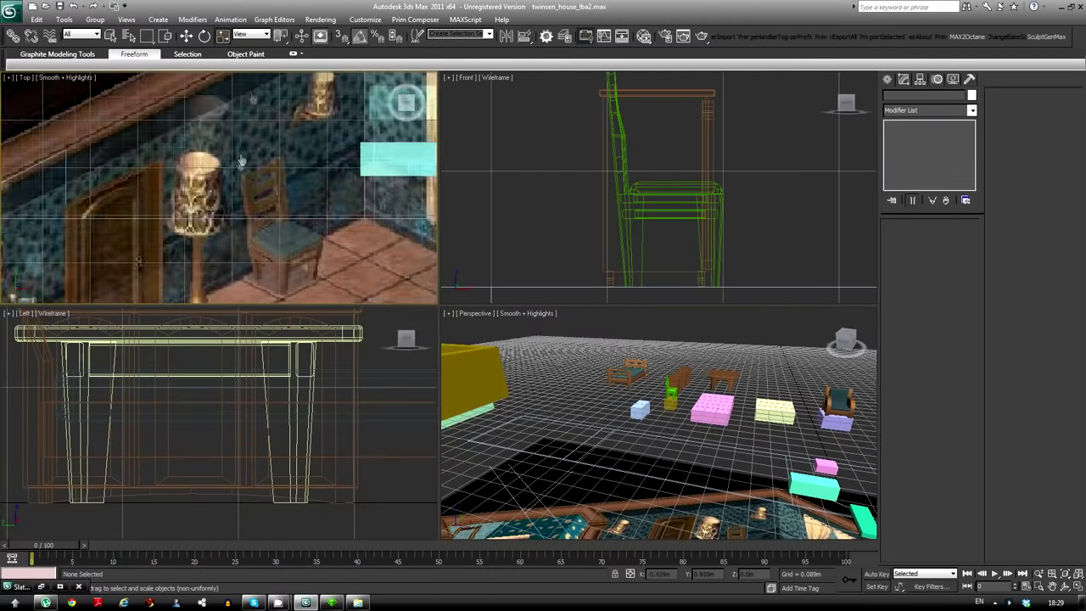
scroll(262, 124, up, 2)
scroll(246, 170, down, 4)
click(908, 175)
scroll(231, 223, up, 3)
drag(226, 185, 266, 224)
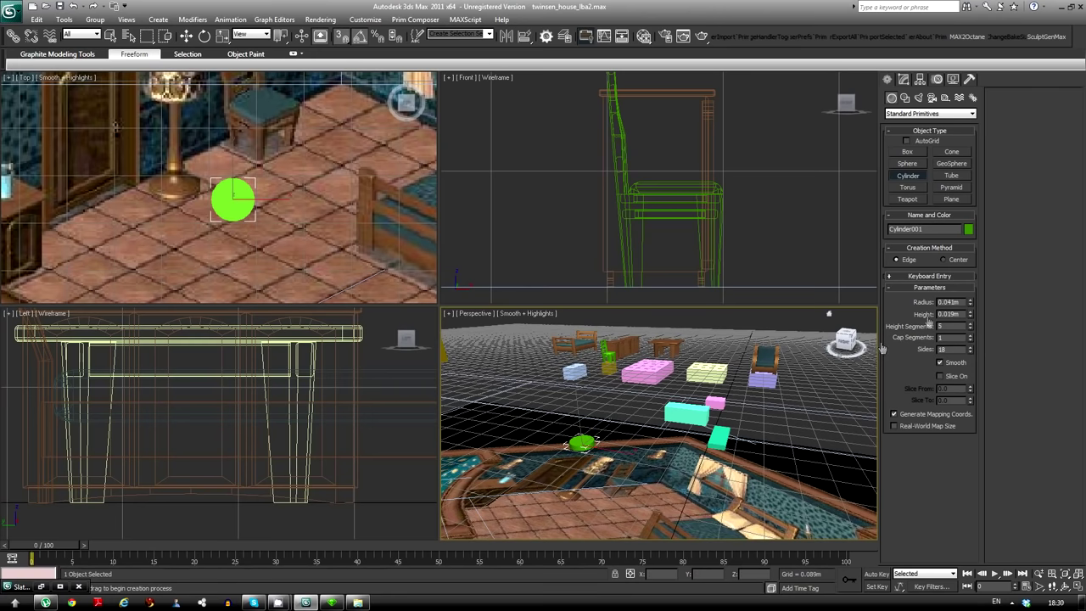
Convert Cylinder001 to Editable Poly and edit its vertices into a tall stem with flared base
key(z)
scroll(657, 424, down, 3)
right_click(666, 411)
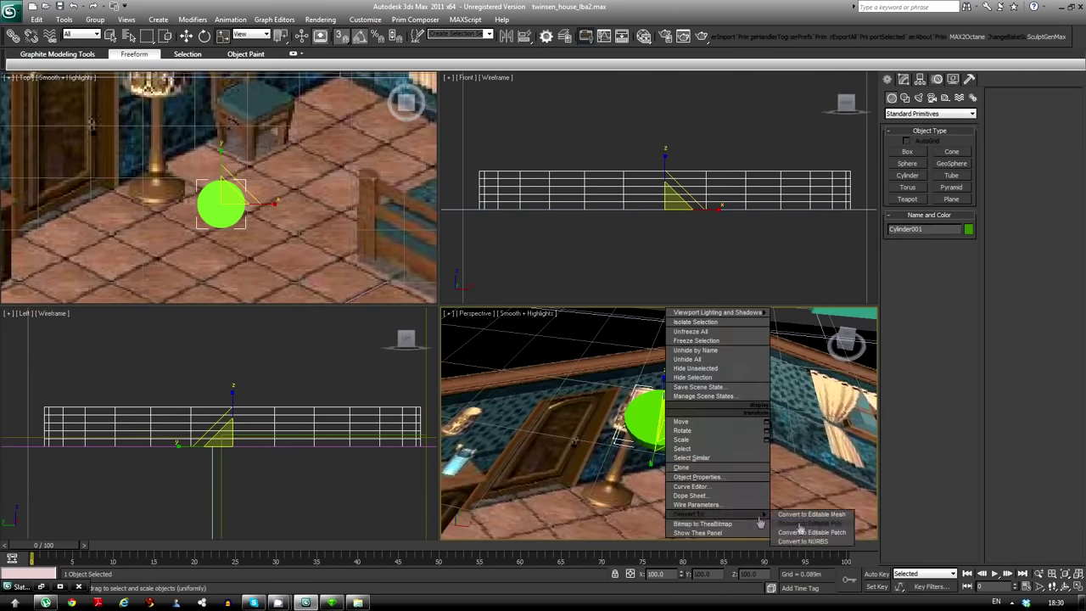
click(747, 522)
click(941, 239)
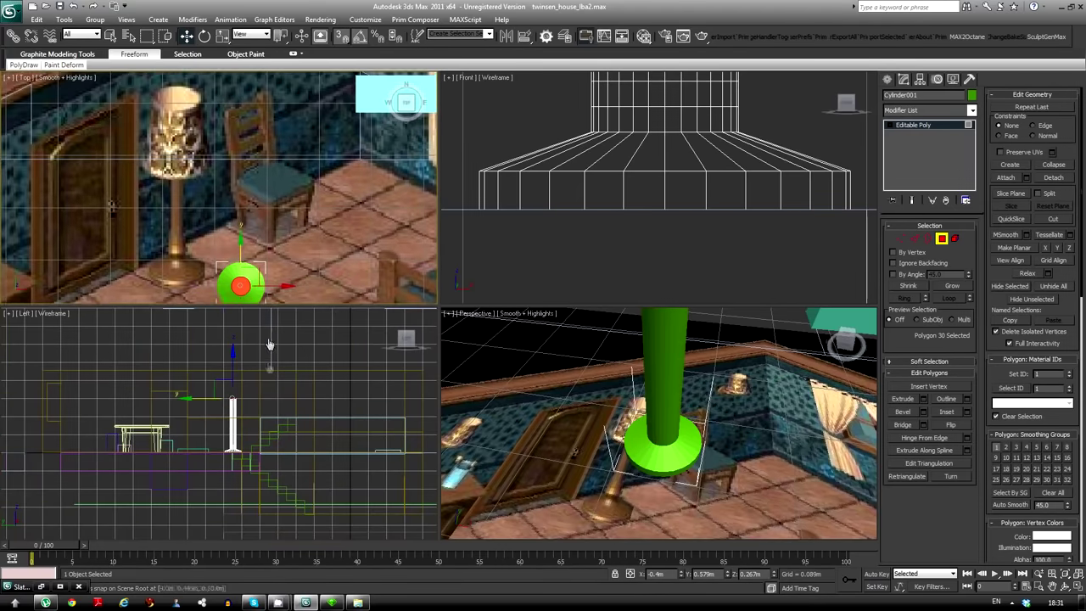
key(1)
scroll(171, 450, up, 3)
scroll(171, 450, up, 3)
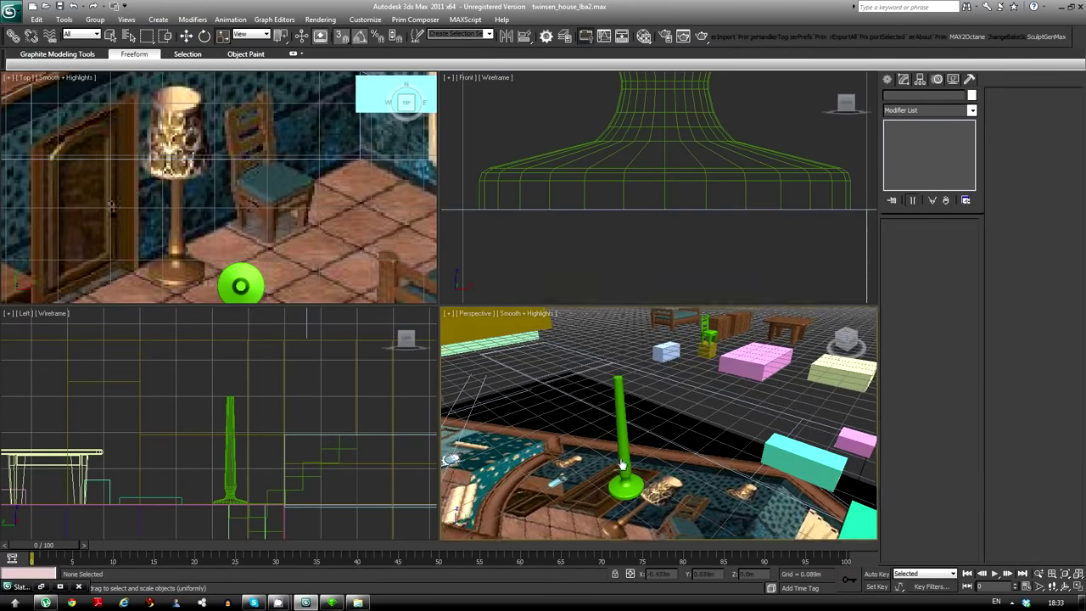
Draw a new cylinder above the lamp stand as the lampshade, checking sizes with a calculator
middle_drag(242, 187, 195, 185)
middle_drag(613, 387, 617, 413)
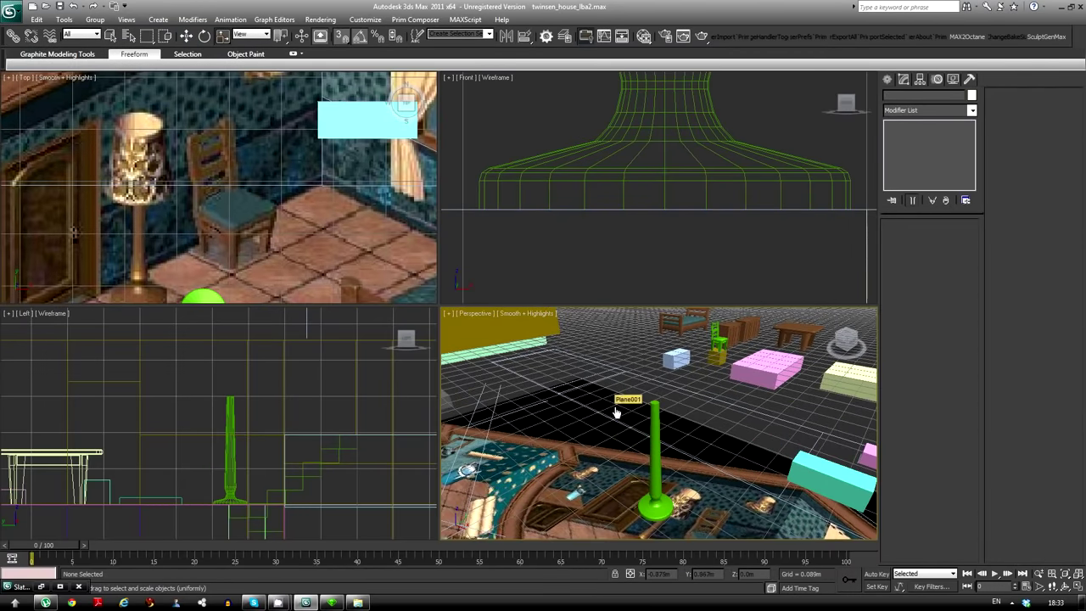
click(907, 176)
drag(205, 211, 211, 214)
key(XF86Calculator)
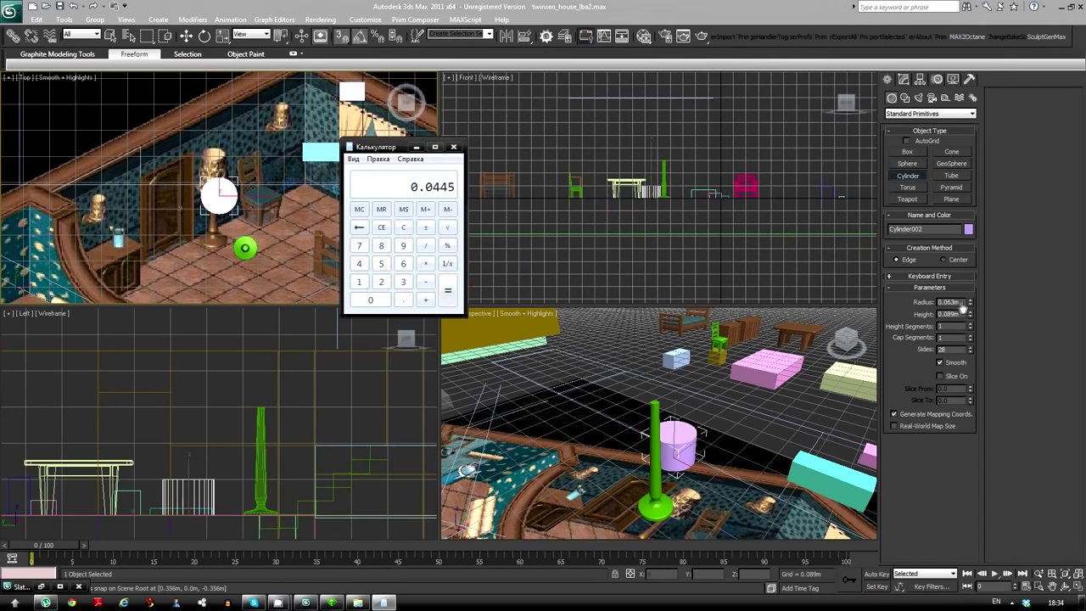
click(186, 36)
scroll(219, 195, up, 5)
scroll(629, 217, up, 4)
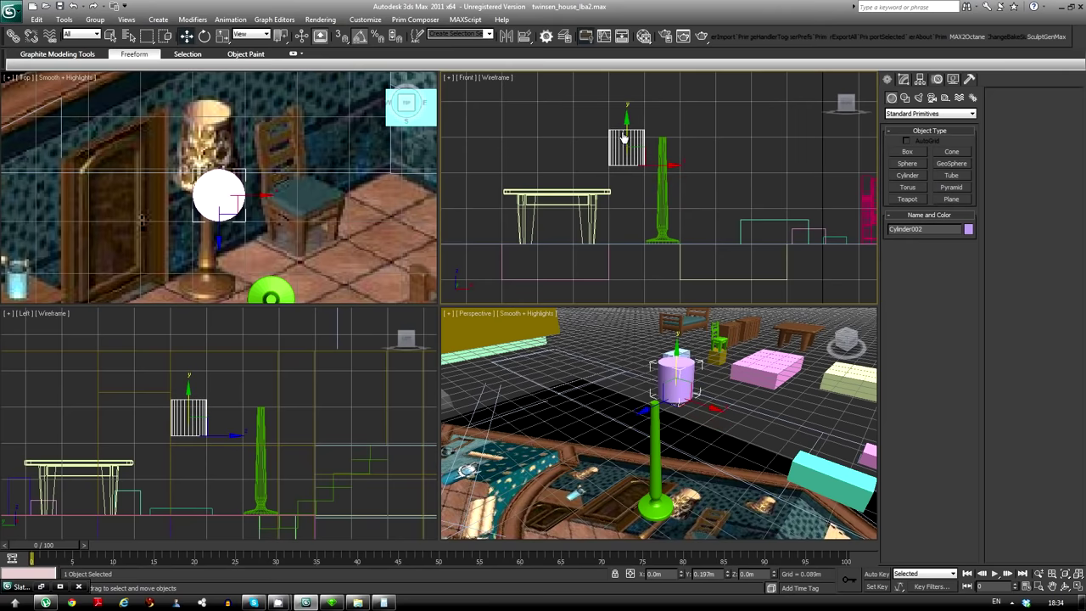
scroll(692, 385, up, 2)
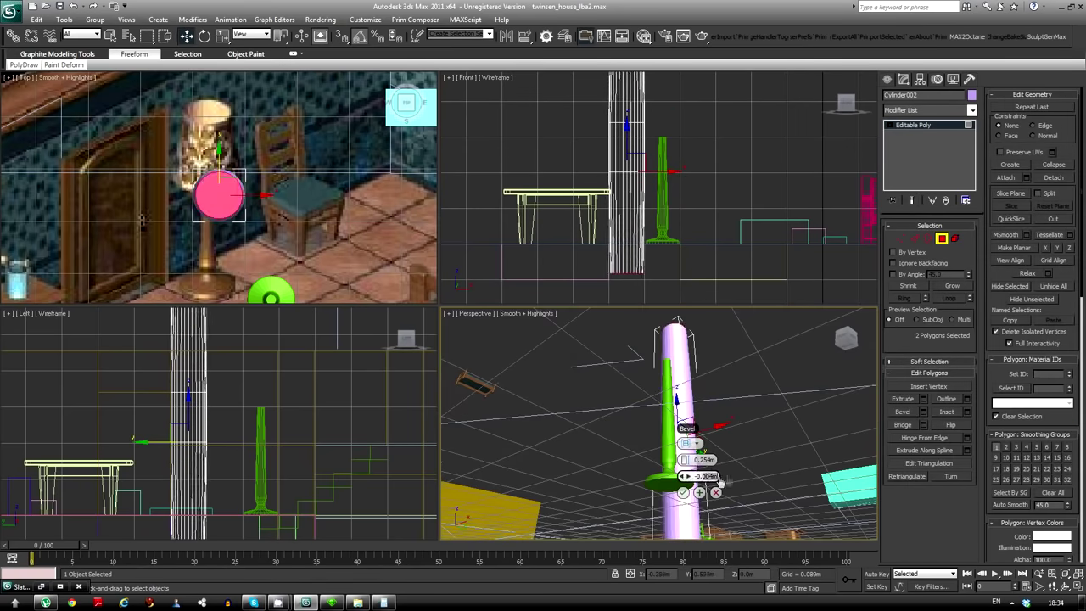
scroll(225, 212, up, 3)
scroll(225, 212, up, 3)
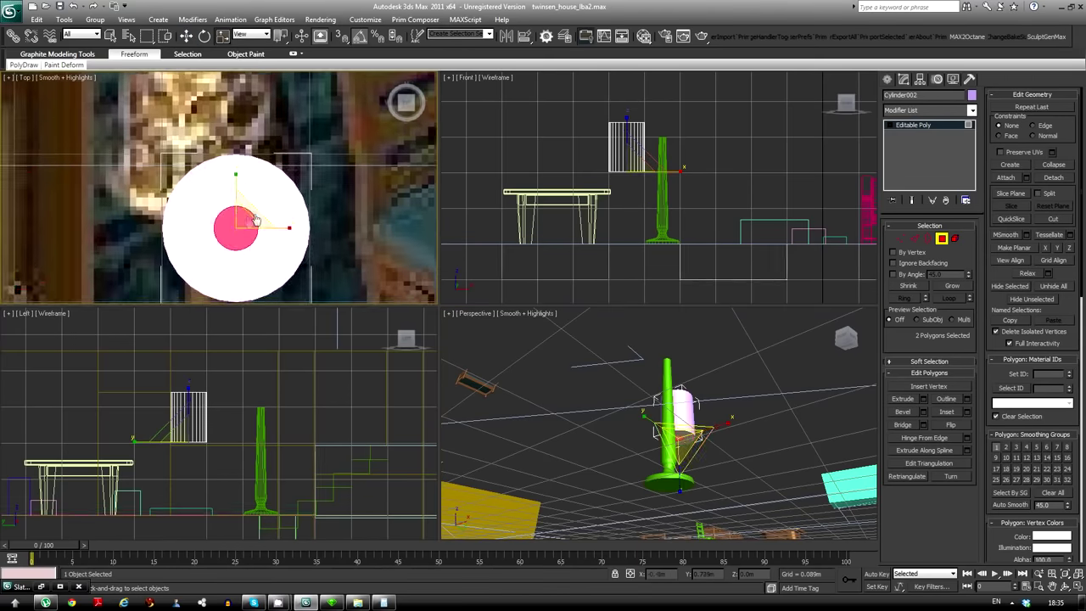
scroll(225, 212, up, 2)
scroll(225, 212, up, 2)
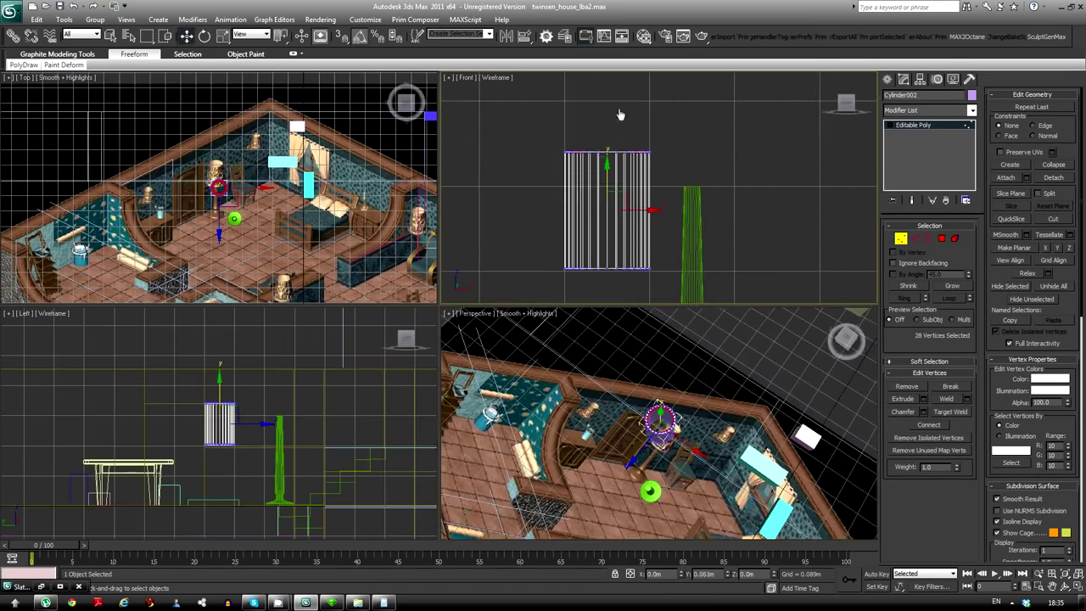
Taper the shade with an FFD 2x2x2 modifier and align it to the lamp stand
click(929, 110)
click(925, 356)
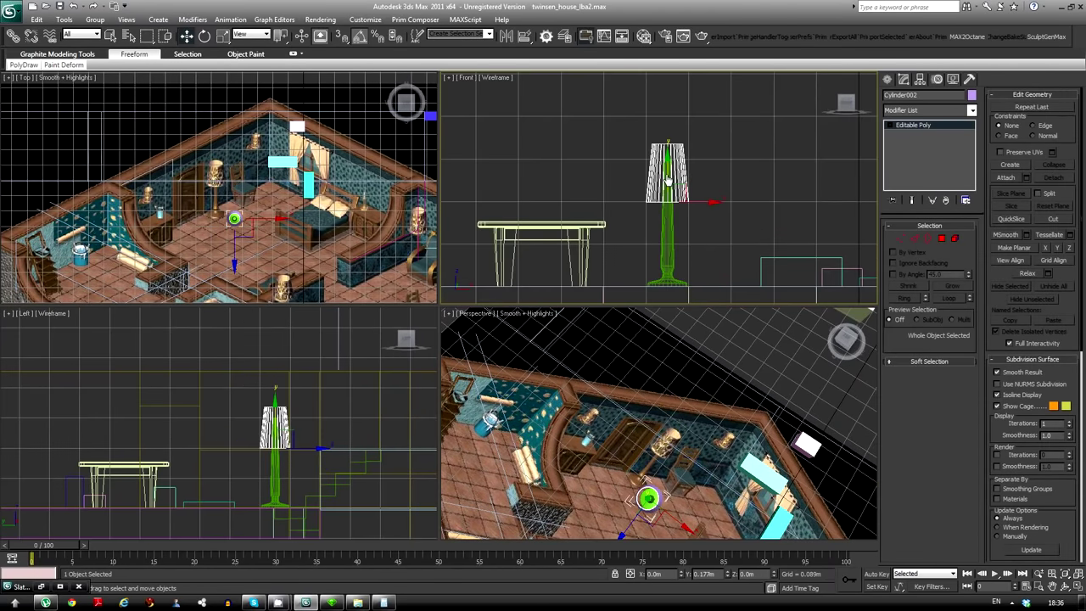
key(alt+a)
click(666, 231)
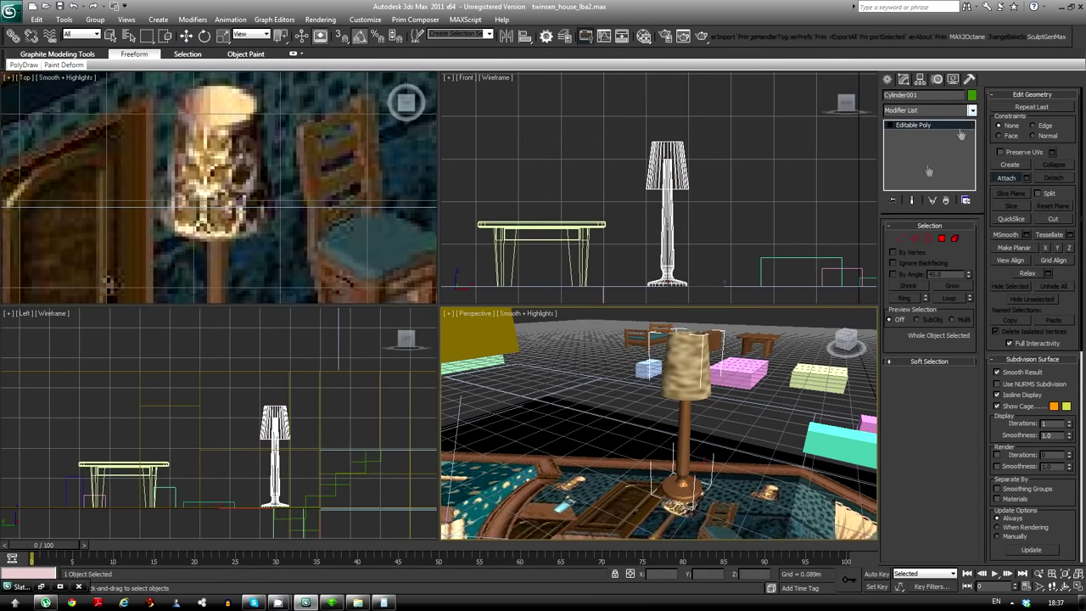
Close the Slate Material Editor and bring the lampshade into view
click(971, 111)
right_click(727, 387)
click(743, 399)
key(4)
alt+middle_drag(645, 424, 688, 404)
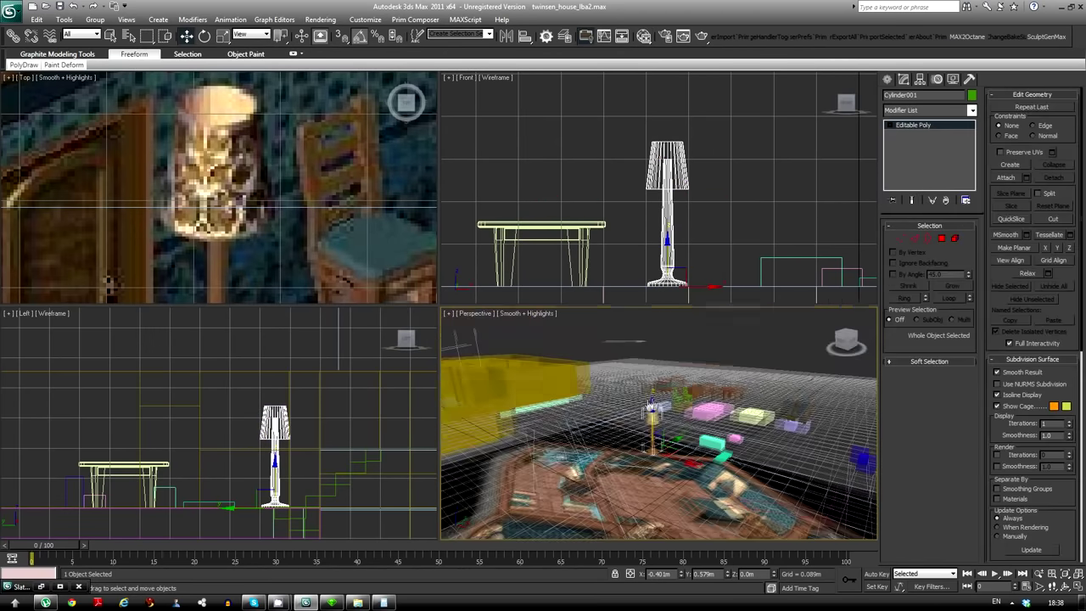
key(z)
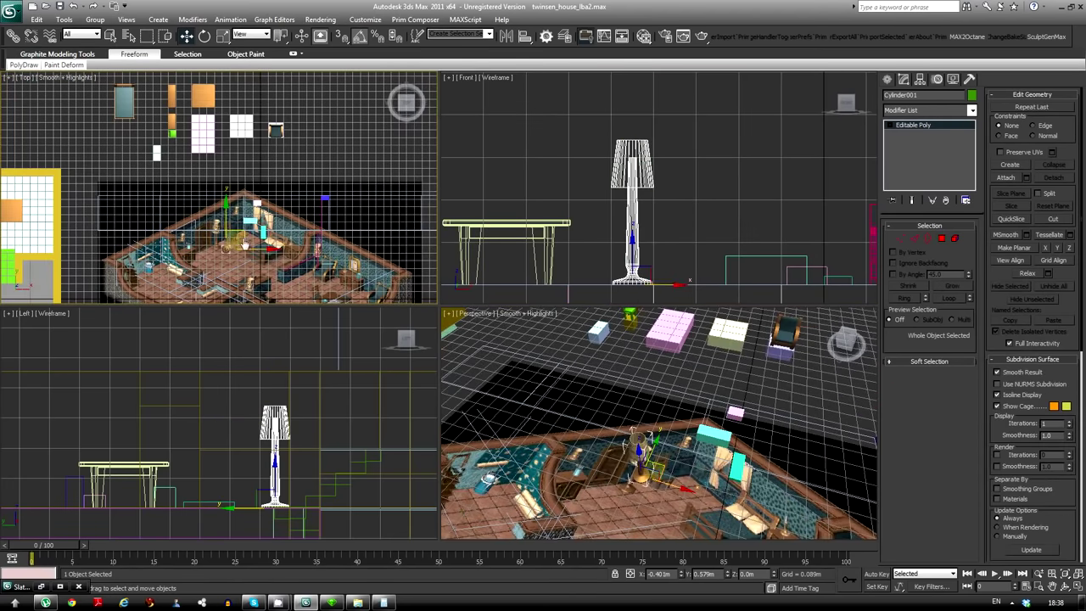
Compare the floor lamp with the reference image and clone the lamp as a copy
middle_drag(662, 424, 721, 441)
scroll(267, 223, up, 5)
scroll(263, 238, down, 2)
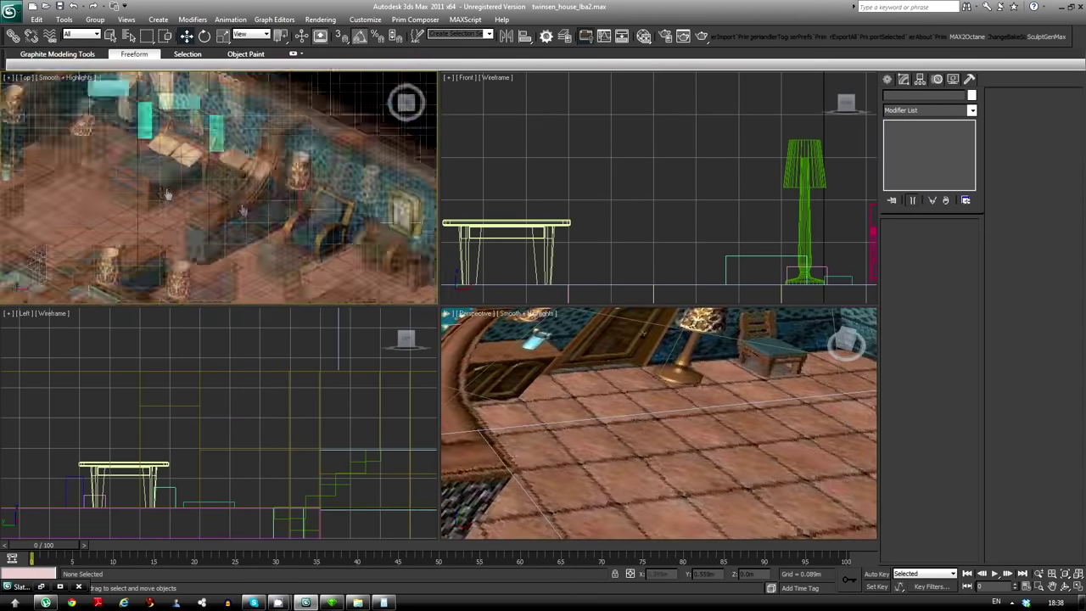
scroll(258, 252, up, 2)
mouse_move(249, 256)
middle_down()
mouse_move(273, 234)
mouse_move(304, 273)
mouse_move(288, 221)
middle_up()
scroll(289, 212, up, 4)
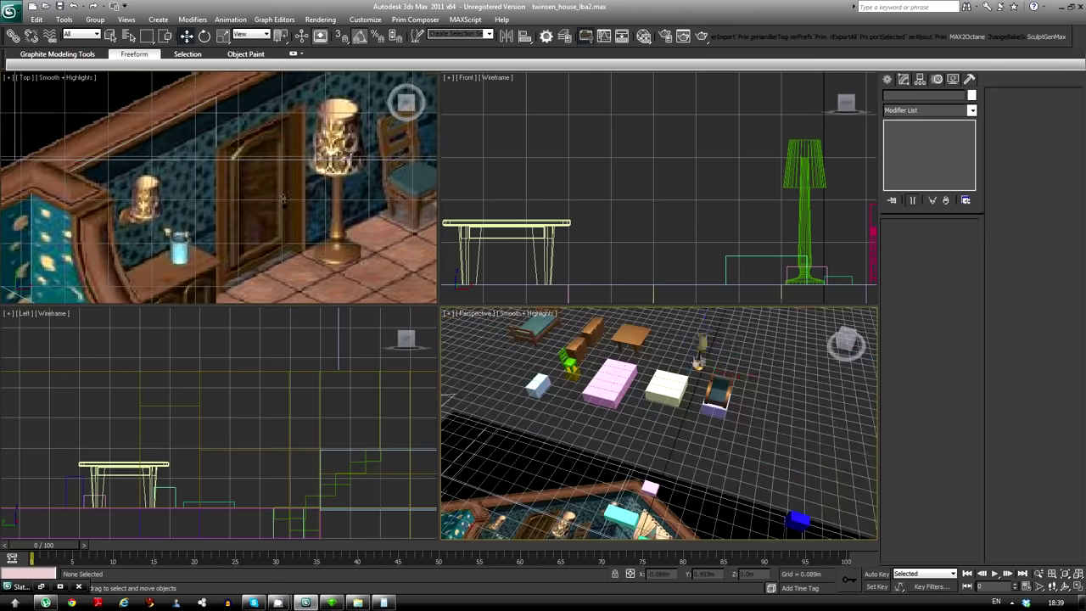
click(550, 351)
key(r)
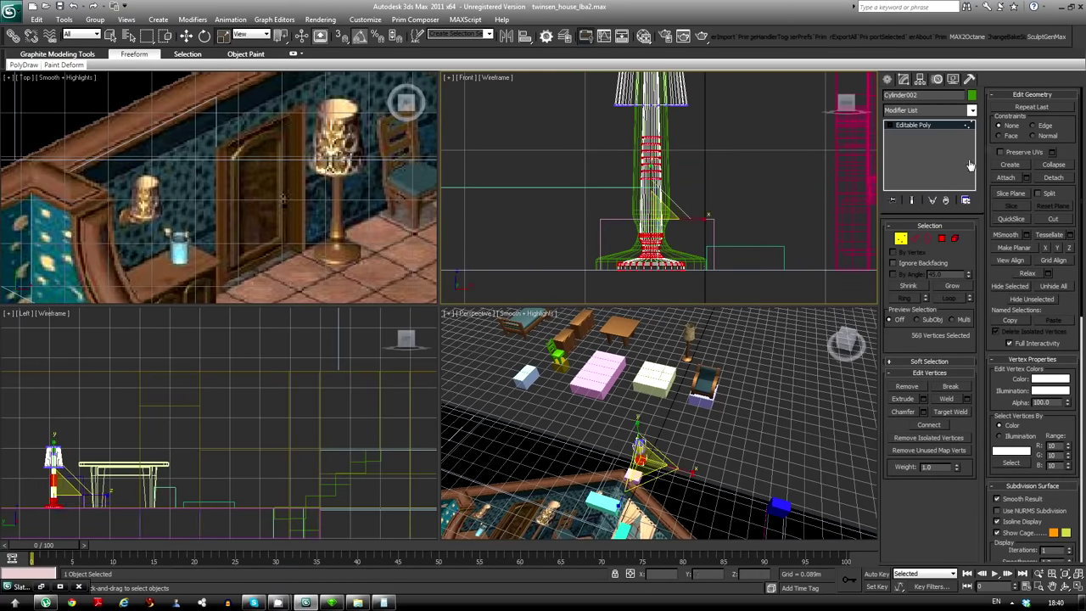
Add an FFD 3x3x3 modifier to the lamp copy to bend its stem
click(971, 110)
click(913, 136)
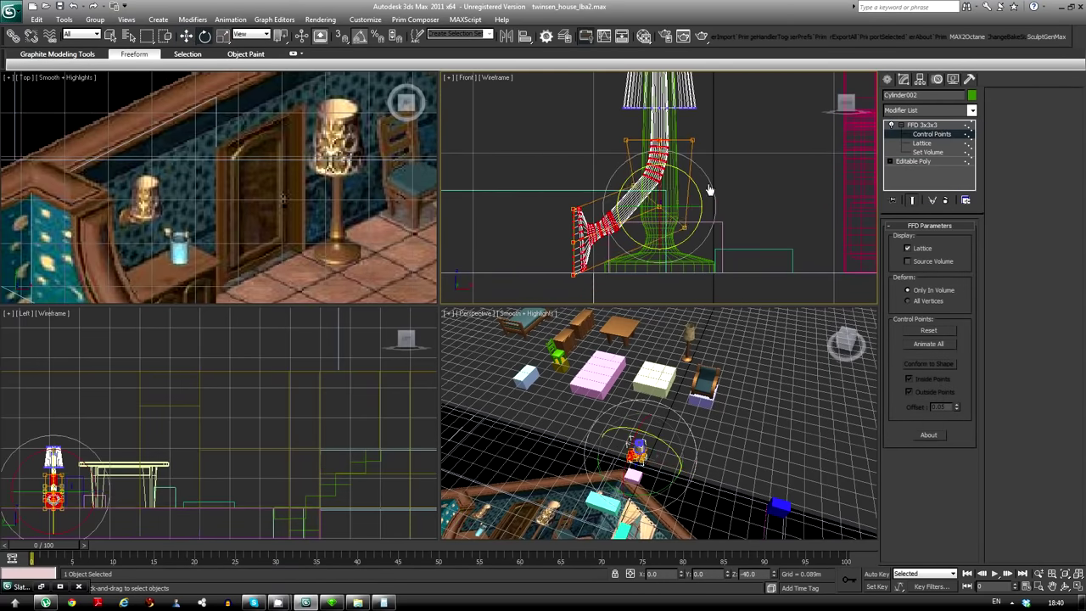
key(ctrl+z)
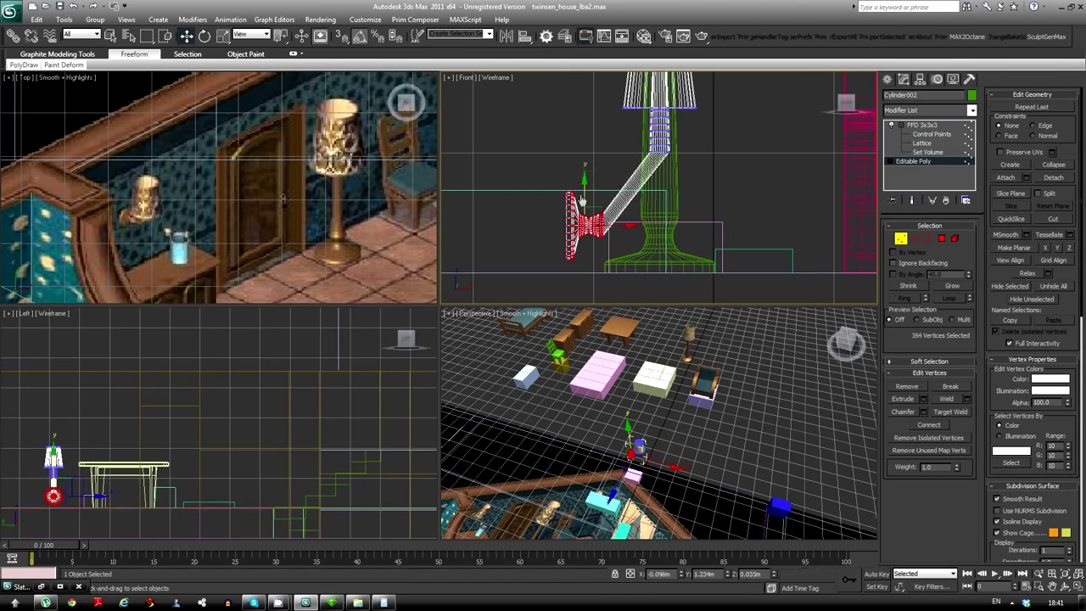
scroll(632, 288, up, 3)
key(ctrl+y)
key(e)
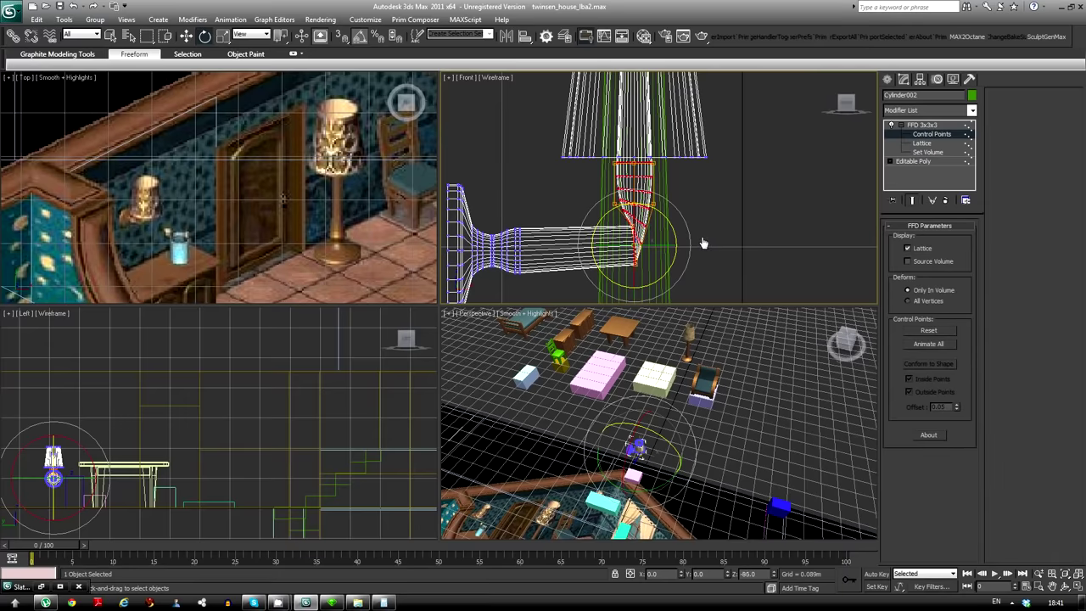
Rotate the lattice control points so the stem curves sideways into a wall-lamp arm
middle_drag(640, 212, 613, 213)
click(683, 223)
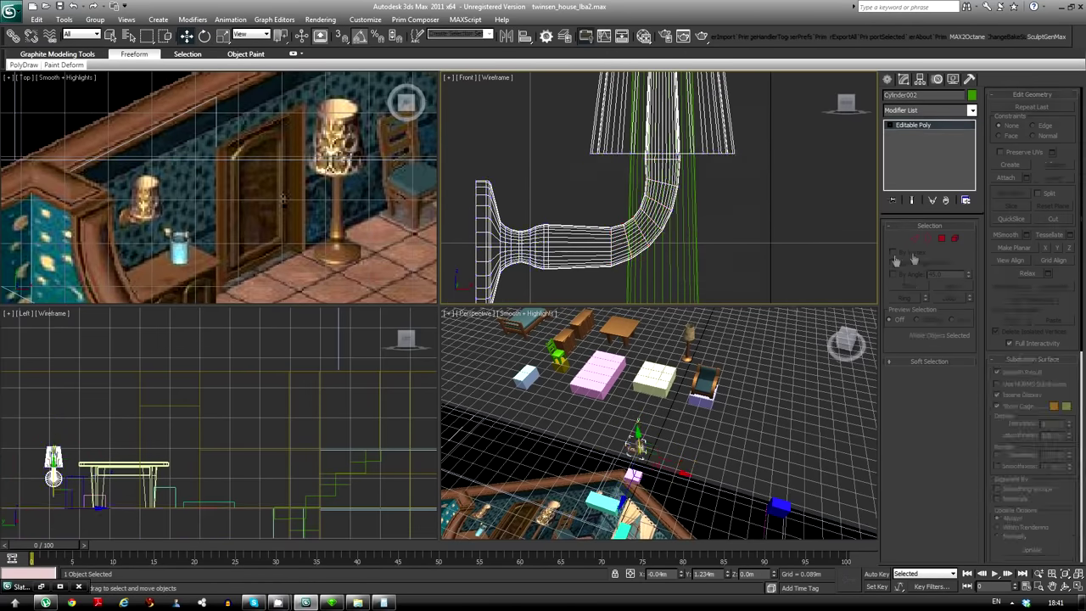
middle_drag(679, 212, 713, 186)
alt+middle_drag(662, 424, 729, 407)
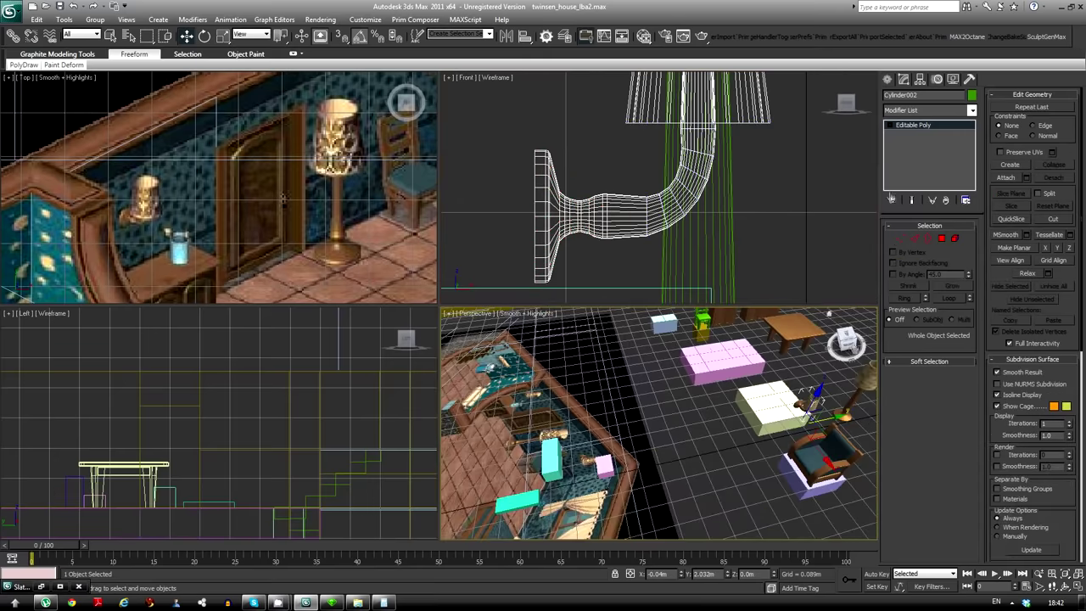
scroll(735, 422, up, 3)
scroll(713, 424, down, 4)
scroll(687, 429, down, 2)
scroll(670, 431, down, 2)
click(662, 432)
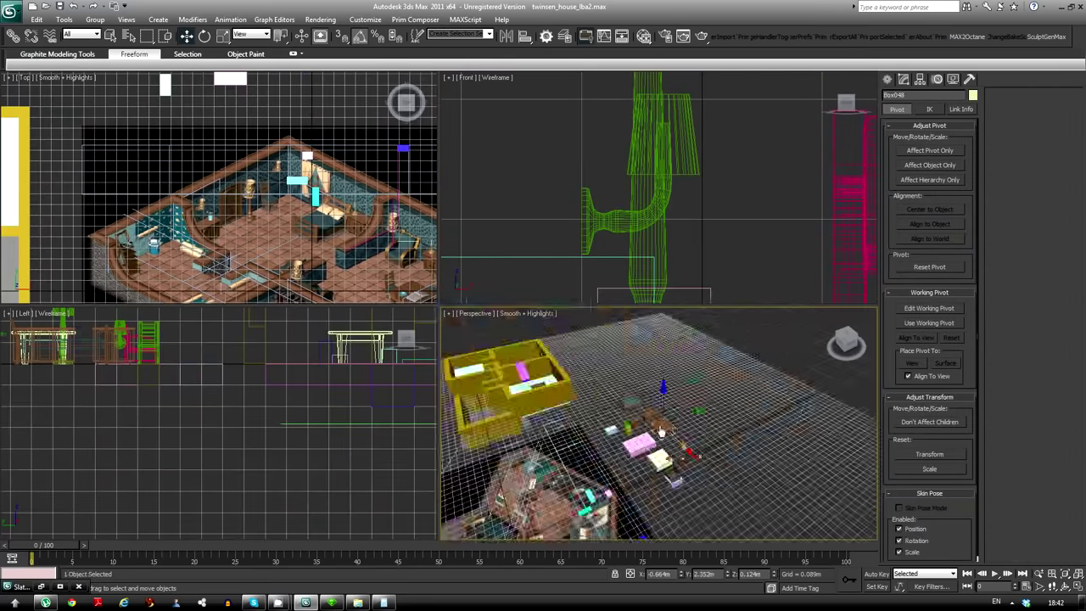
key(z)
scroll(264, 181, up, 2)
scroll(265, 181, up, 2)
scroll(265, 181, up, 2)
scroll(265, 180, down, 3)
scroll(246, 204, up, 2)
scroll(252, 256, down, 3)
scroll(261, 219, up, 2)
scroll(260, 219, up, 2)
scroll(260, 219, up, 2)
scroll(623, 433, up, 2)
scroll(622, 433, up, 2)
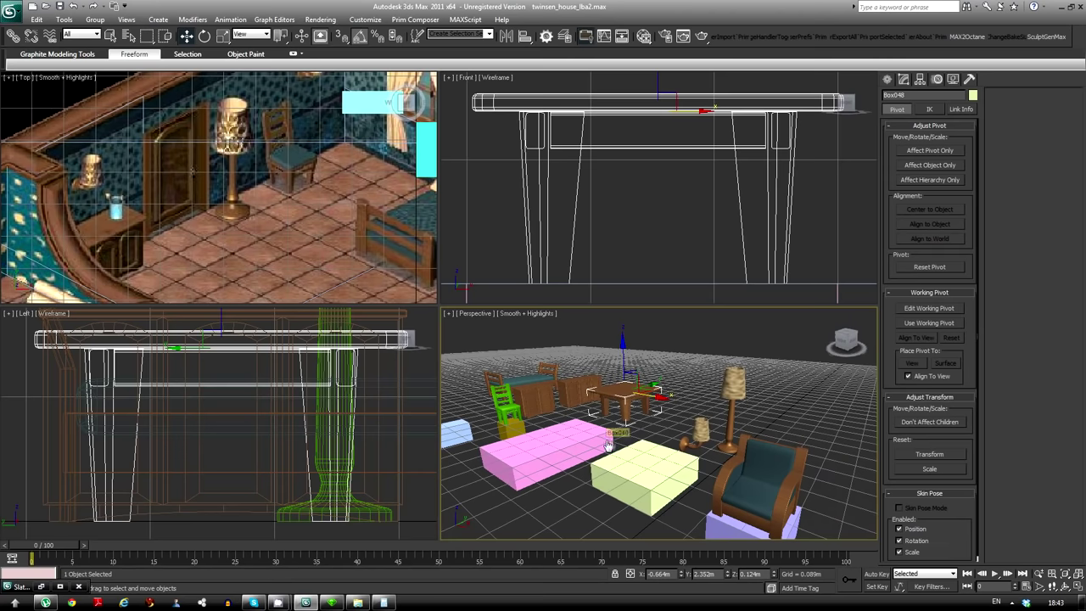
scroll(623, 433, up, 2)
key(m)
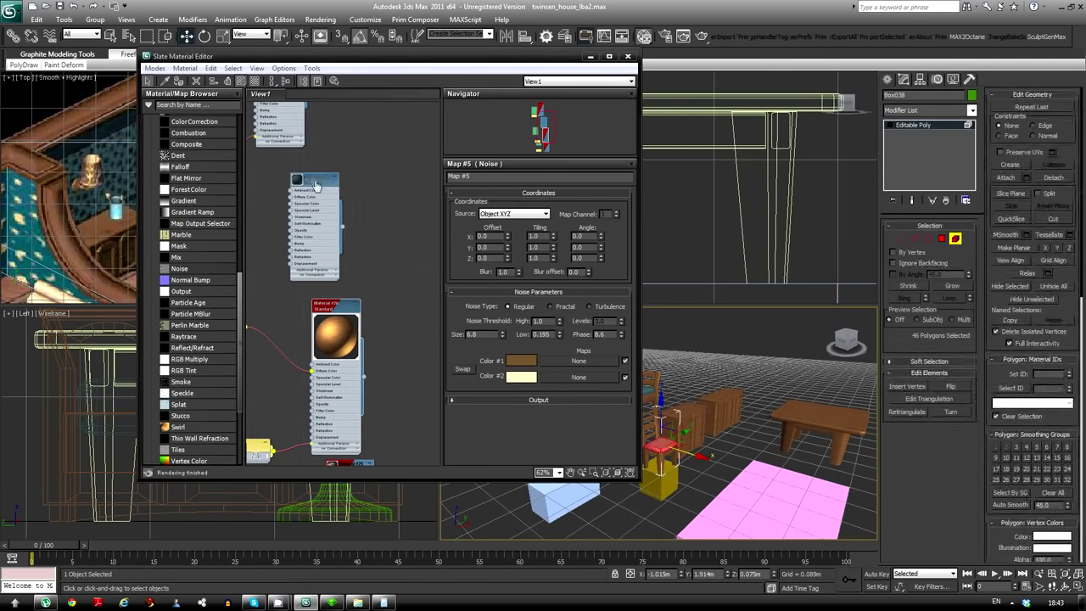
click(590, 57)
scroll(623, 433, down, 3)
scroll(252, 186, up, 2)
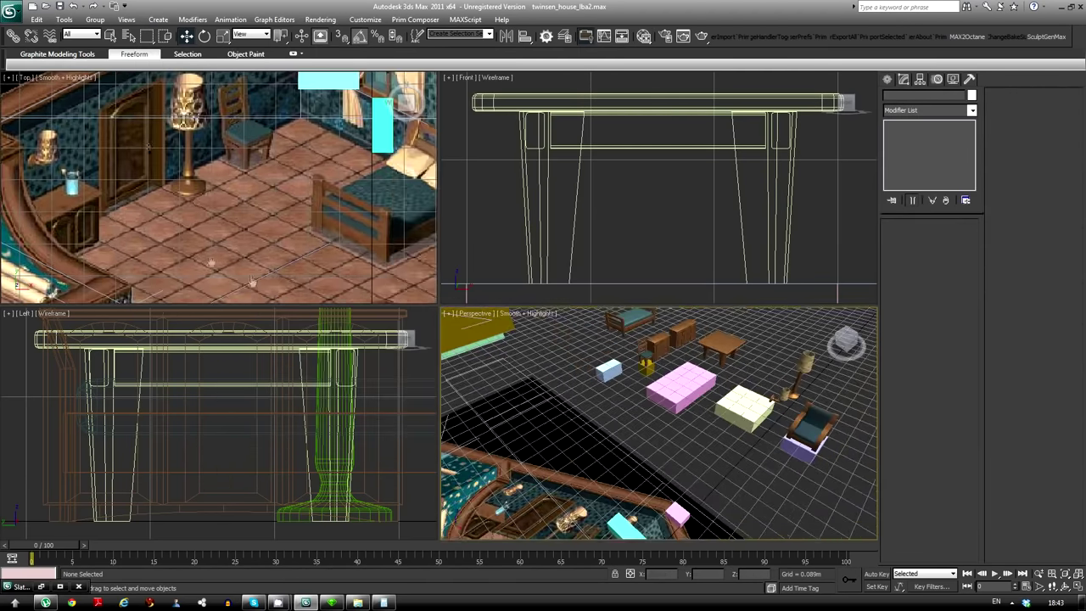
scroll(252, 186, up, 2)
middle_drag(252, 187, 259, 169)
scroll(259, 170, up, 1)
scroll(259, 170, down, 3)
scroll(262, 160, up, 2)
scroll(254, 187, down, 2)
scroll(274, 245, up, 2)
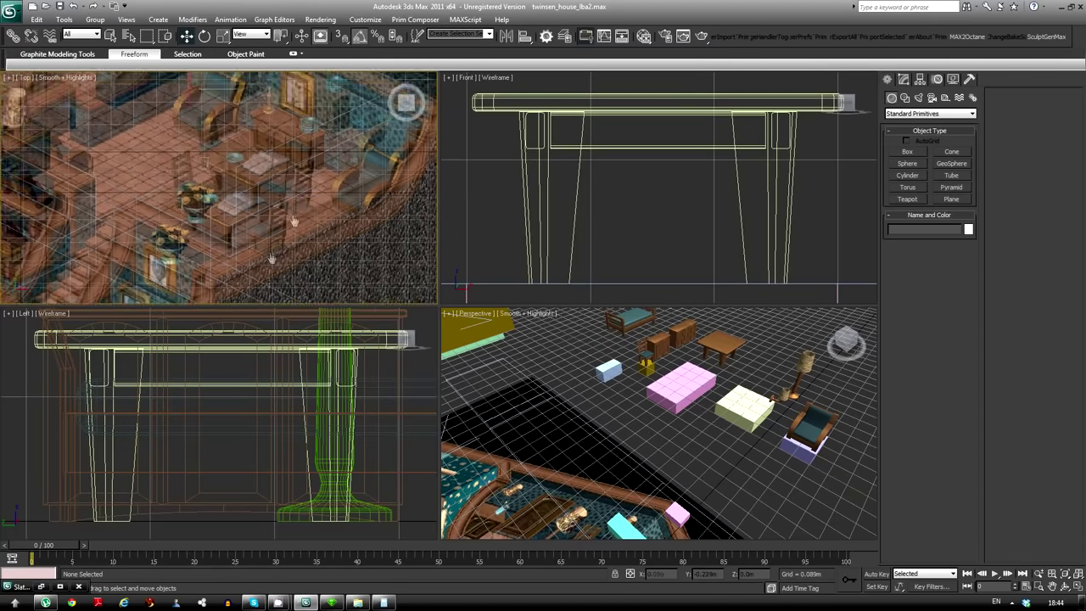
middle_drag(275, 246, 280, 238)
scroll(280, 238, up, 2)
scroll(284, 239, up, 1)
scroll(297, 242, up, 1)
scroll(308, 244, up, 2)
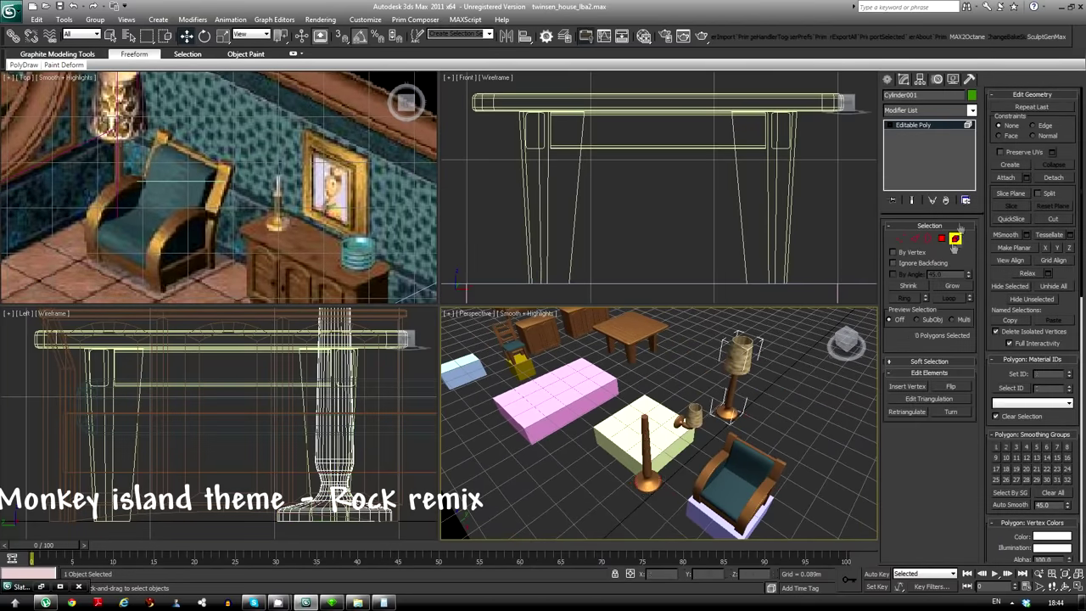
alt+middle_drag(808, 355, 793, 419)
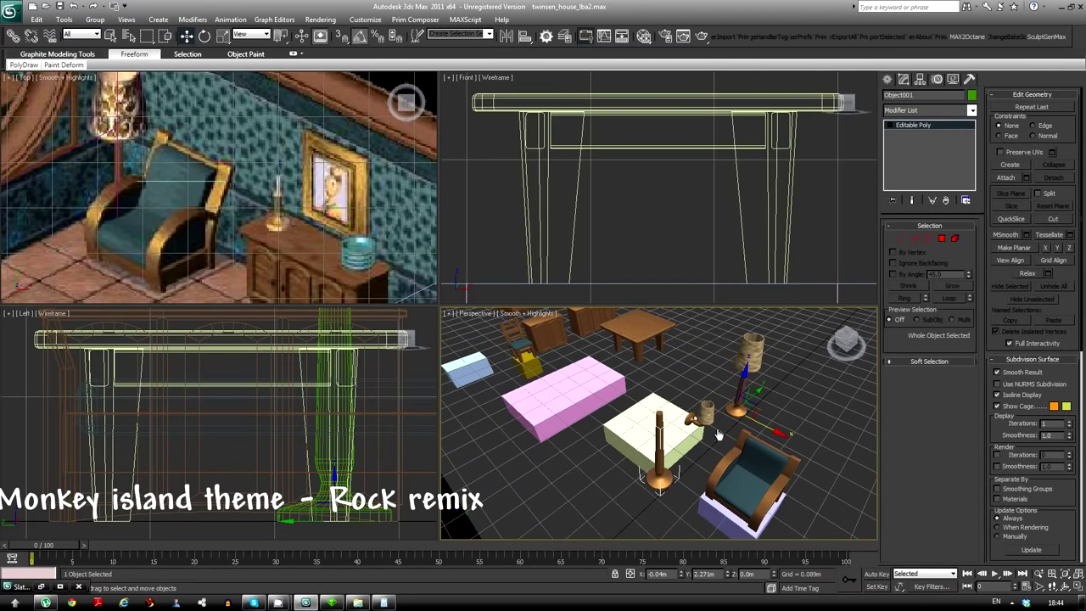
Copy part of the candlestick mesh as a new object and extrude its polygon upward
key(z)
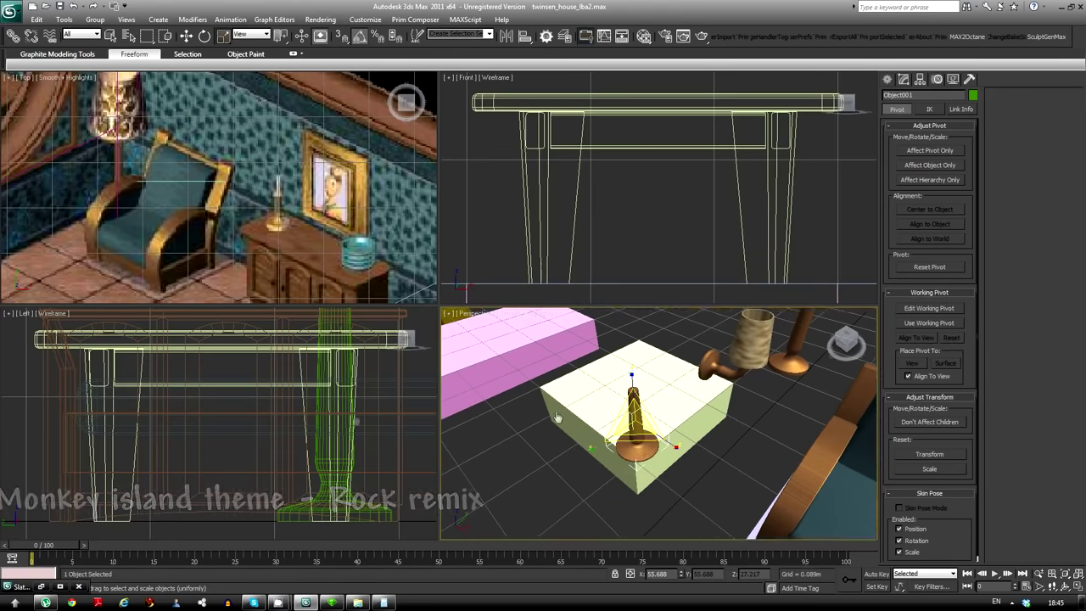
key(w)
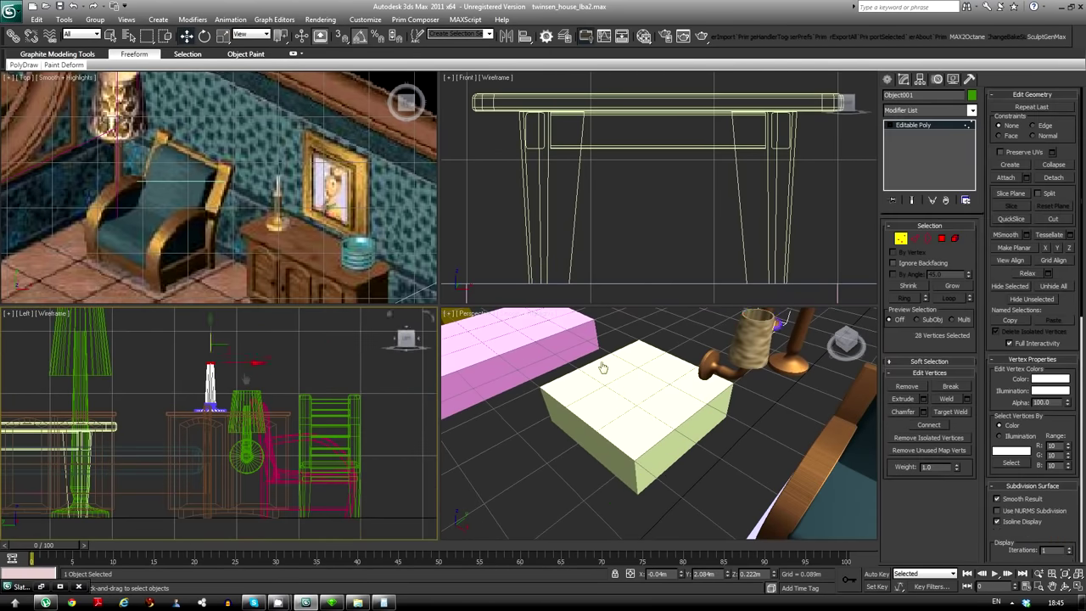
drag(159, 337, 248, 397)
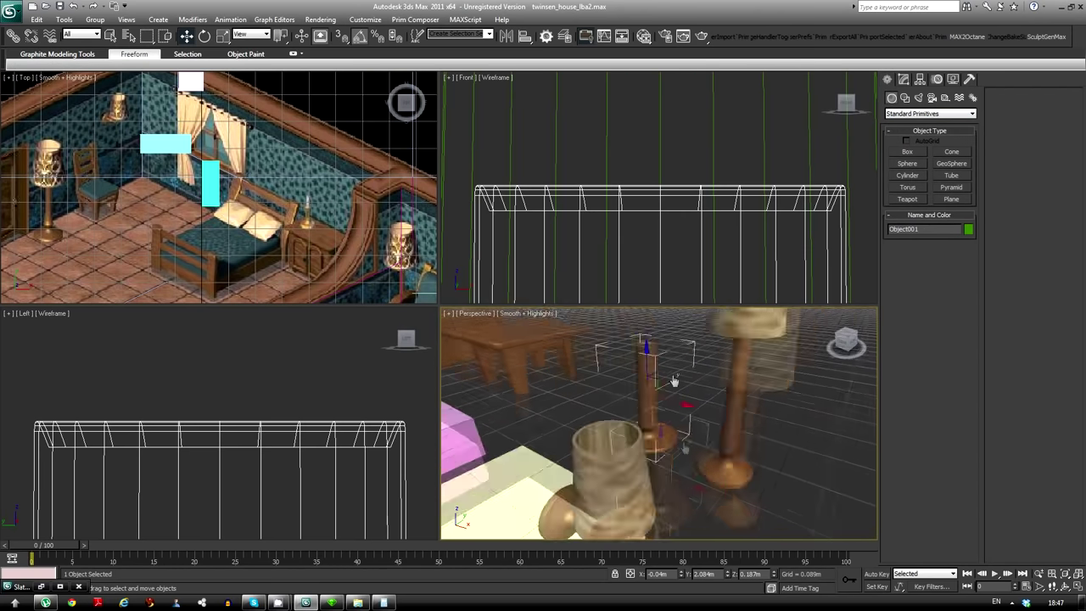
key(Return)
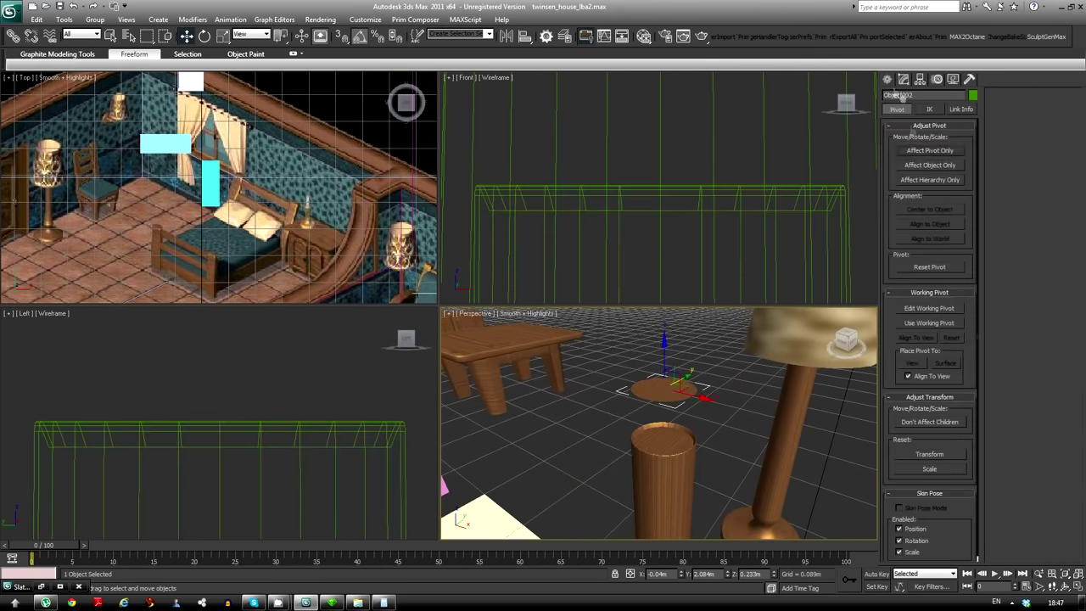
click(923, 398)
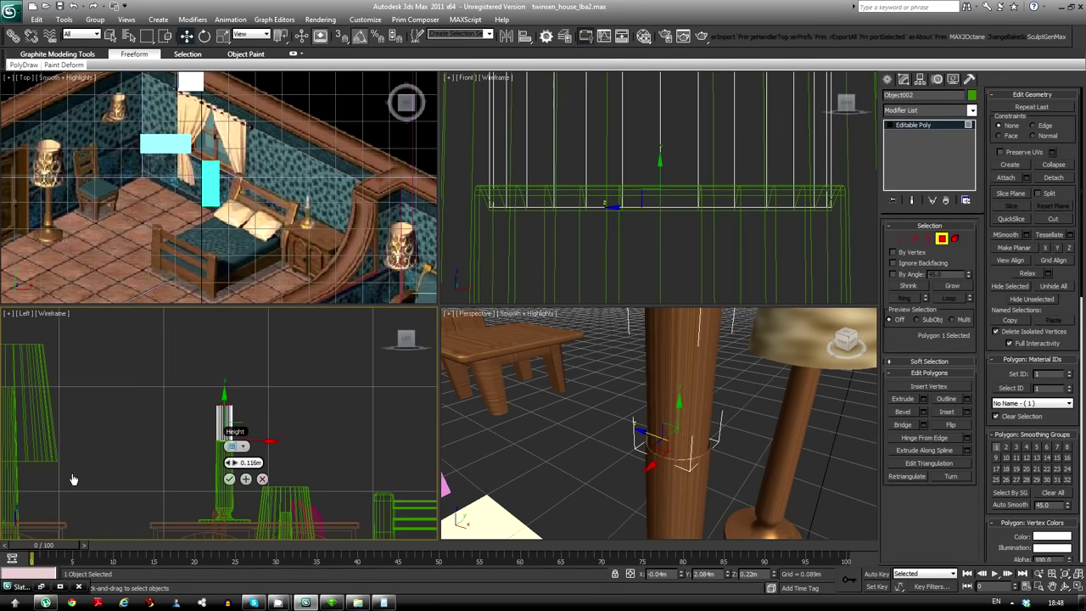
scroll(231, 489, down, 3)
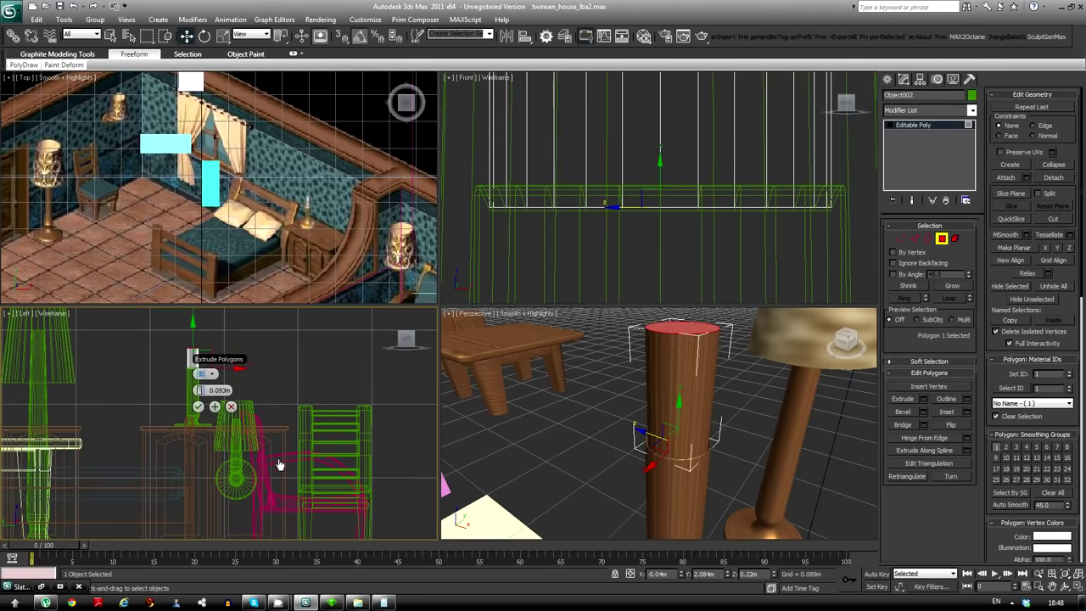
Scale the chair up to make it taller
click(333, 408)
key(r)
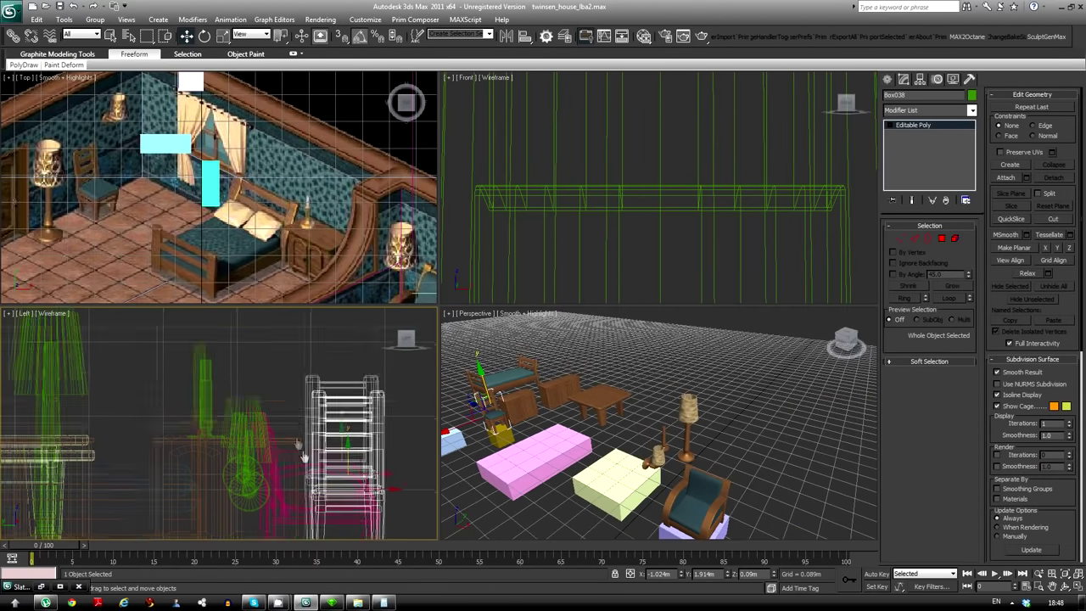
mouse_move(313, 424)
mouse_down()
mouse_move(312, 409)
mouse_move(439, 496)
mouse_up()
key(1)
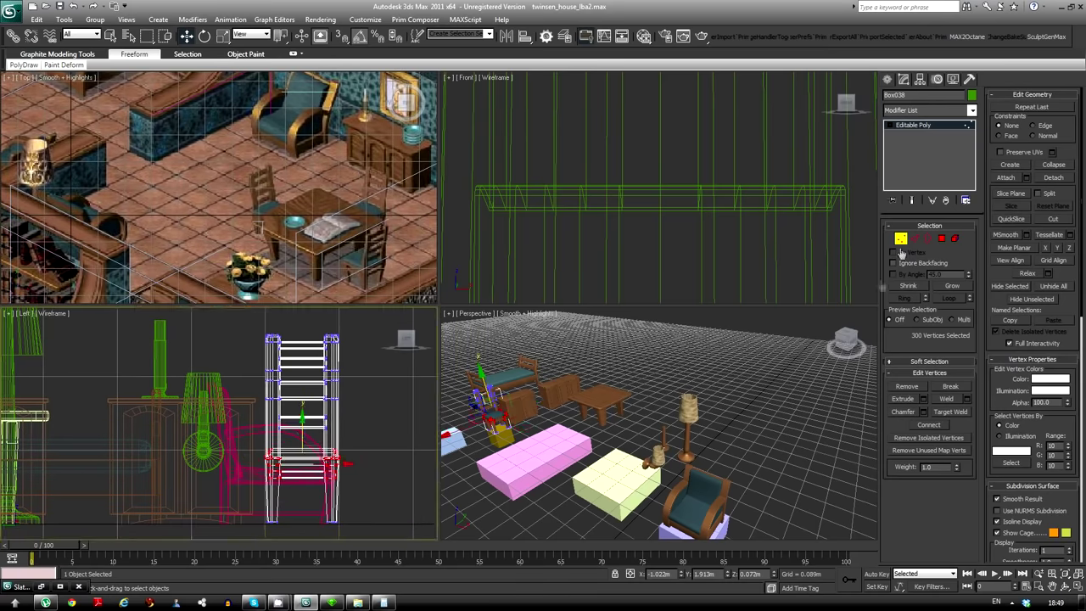
Resize the white candle non-uniformly and bevel its top face
click(164, 390)
key(z)
key(m)
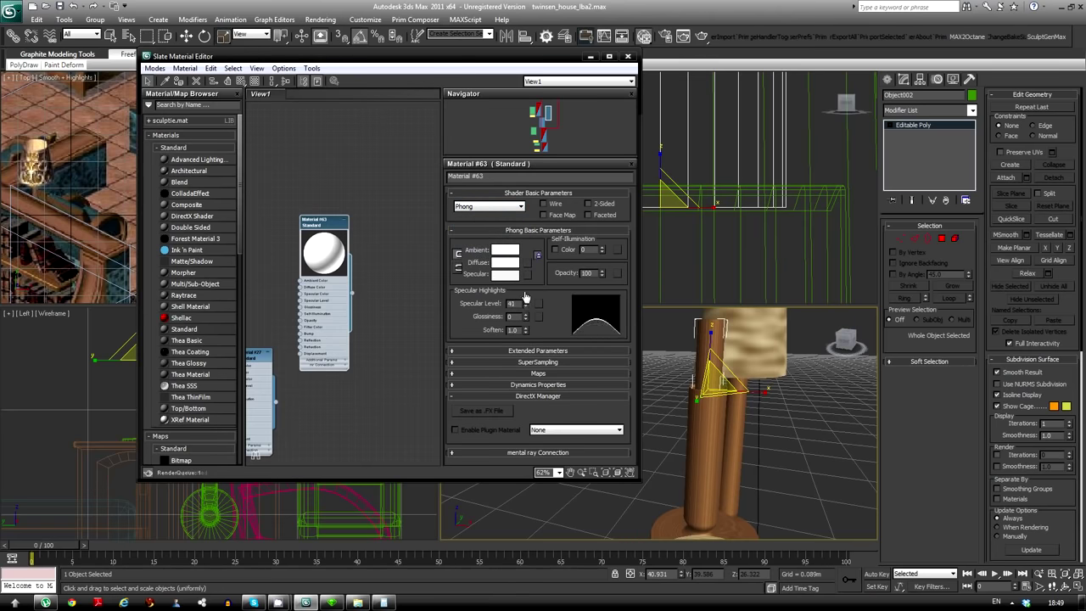
drag(715, 379, 709, 386)
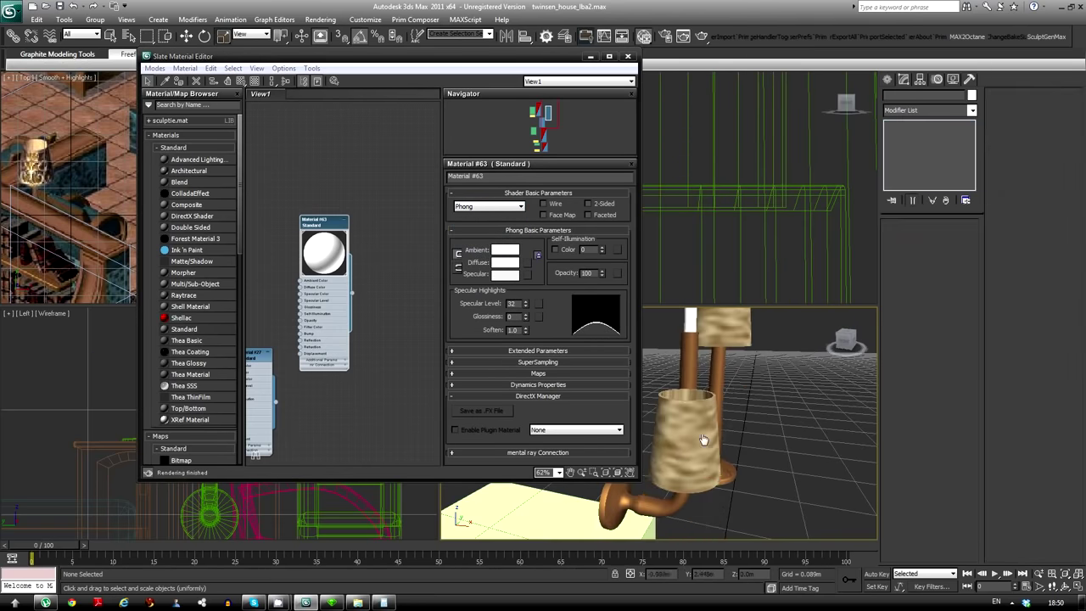
key(4)
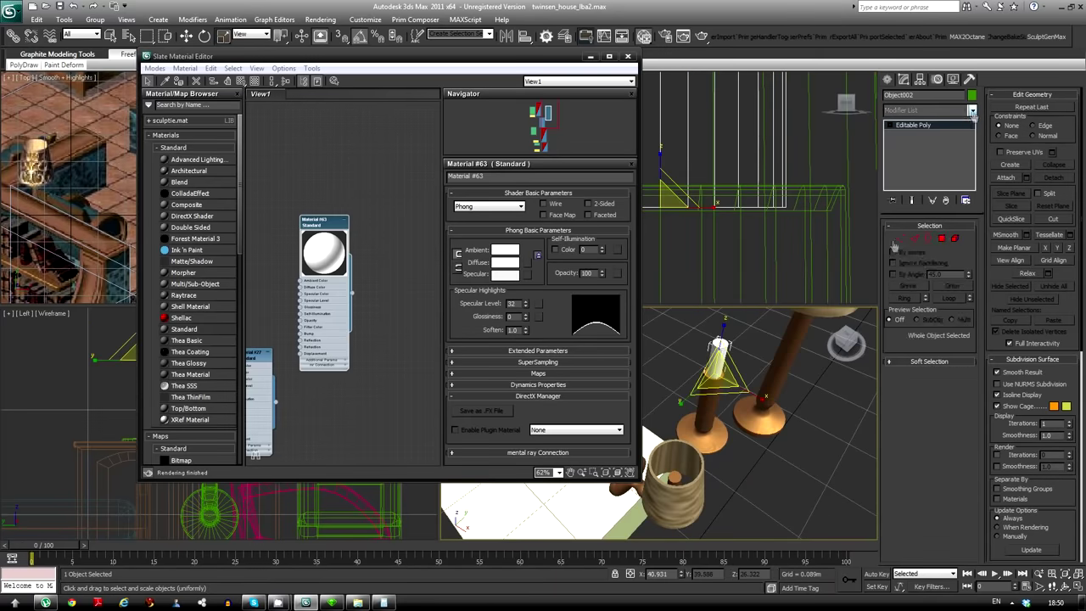
key(shift+ctrl+b)
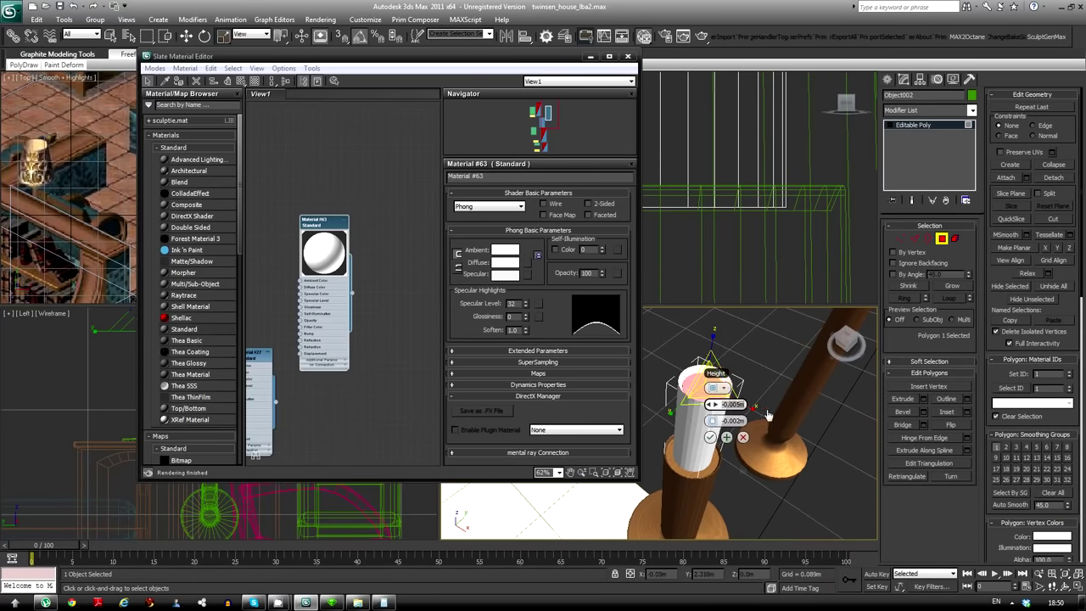
key(m)
key(4)
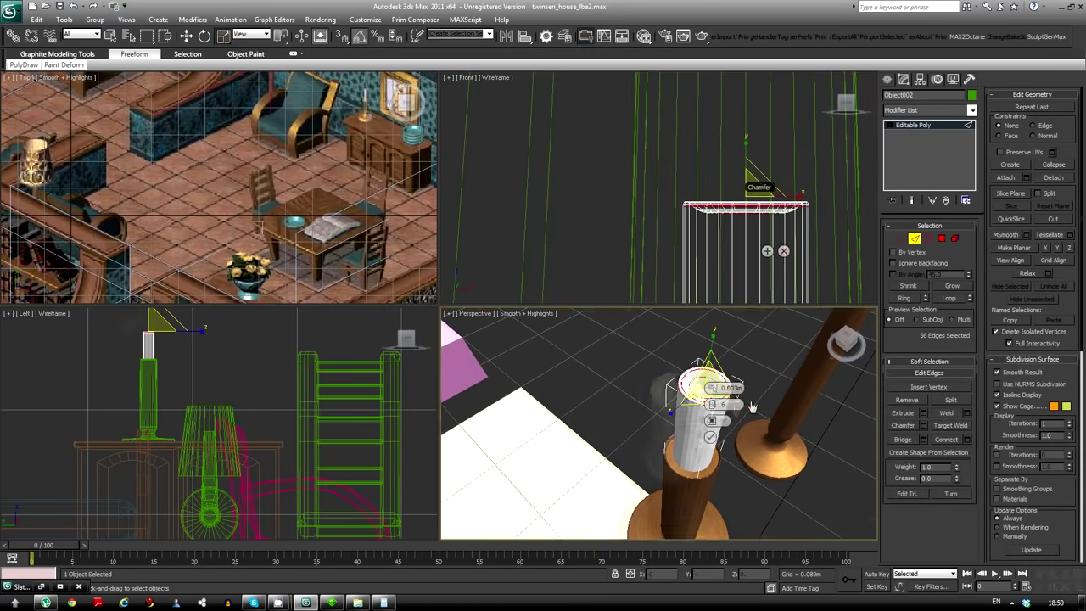
Add a Smooth modifier to the candle and clear the selection
alt+middle_drag(749, 408, 806, 373)
click(929, 111)
click(903, 339)
key(z)
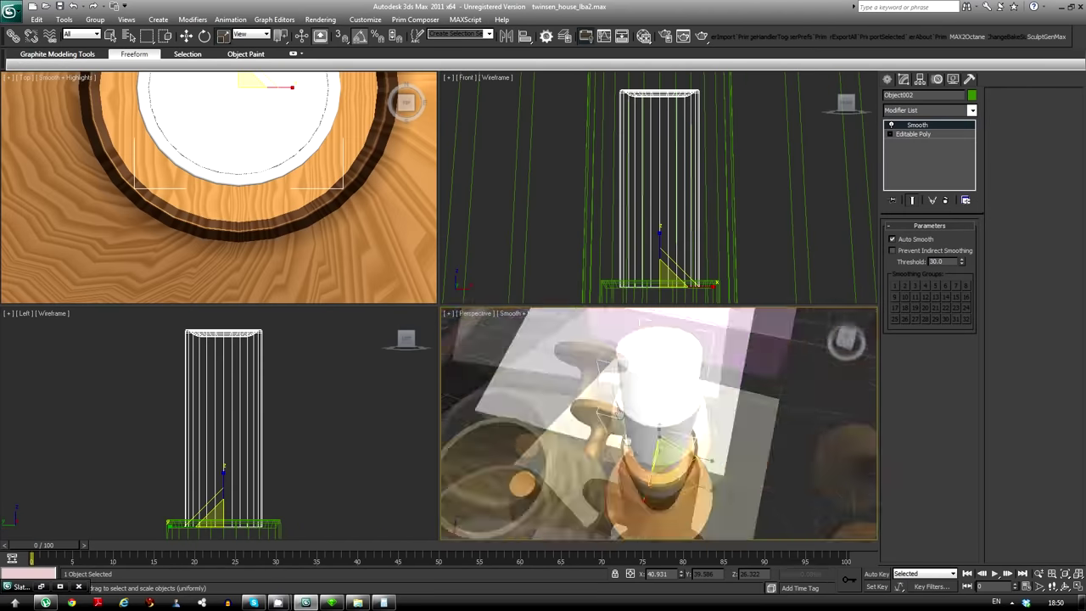
key(m)
key(m)
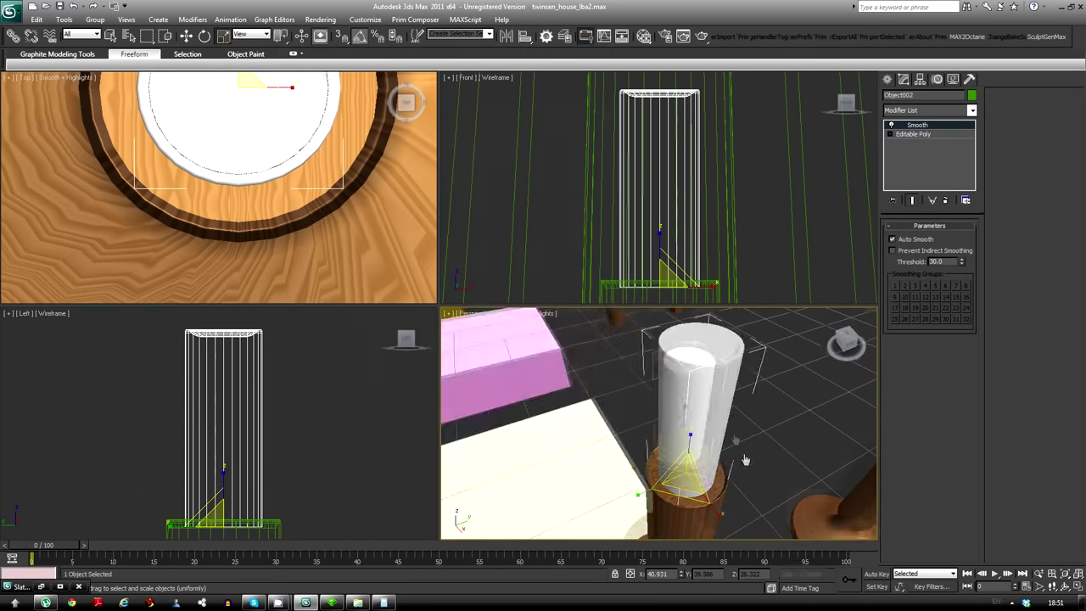
right_click(679, 414)
click(594, 441)
key(l)
scroll(668, 225, down, 3)
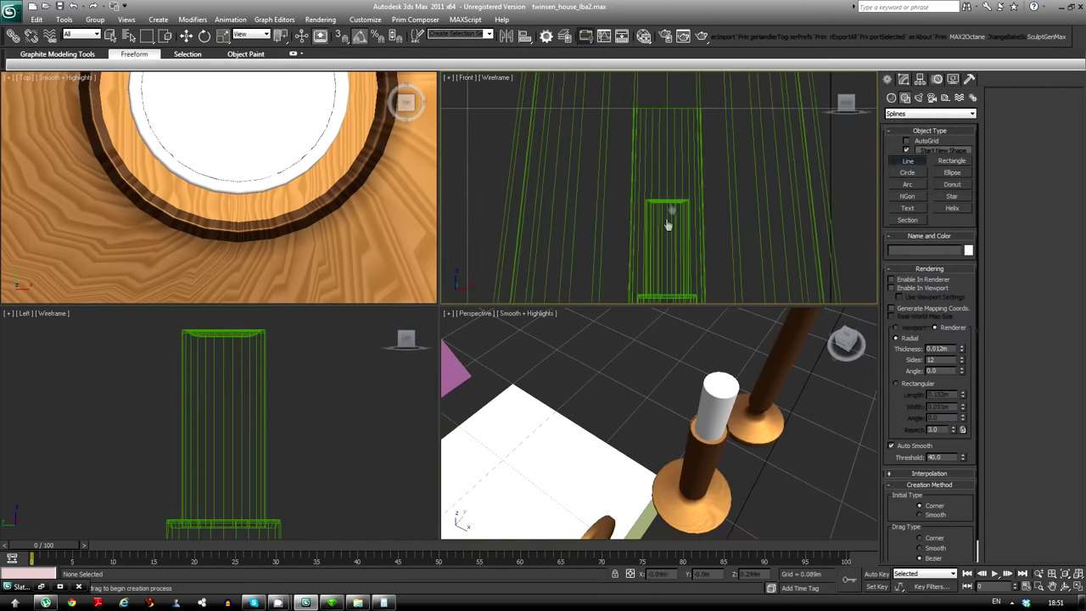
Convert the wick line Line005 to an Editable Poly
right_click(727, 400)
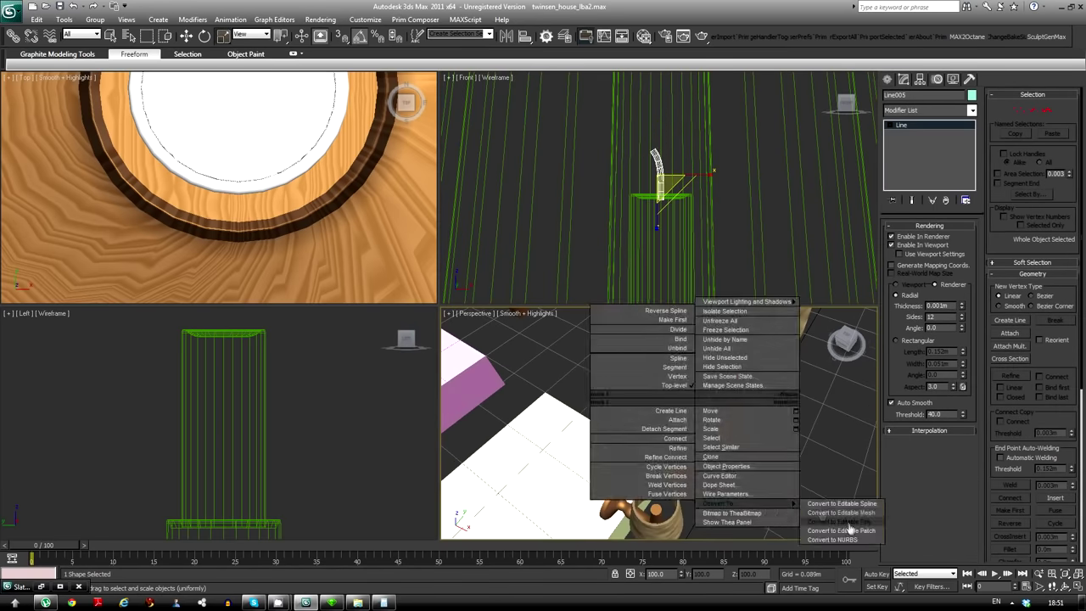
click(694, 411)
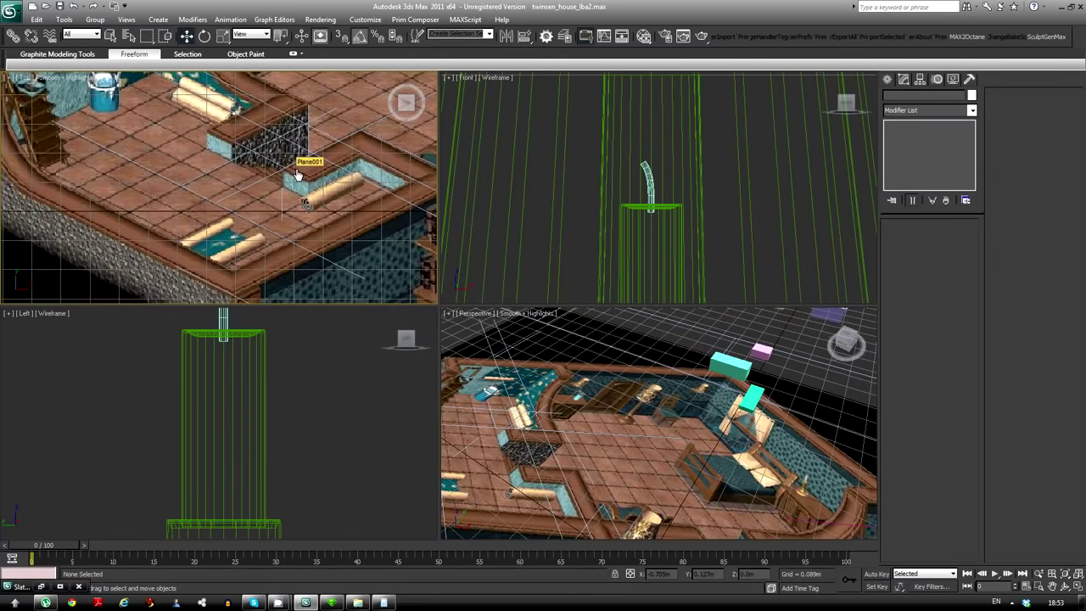
Create a cylinder and push its top face down to hollow out the cup
click(889, 82)
click(908, 175)
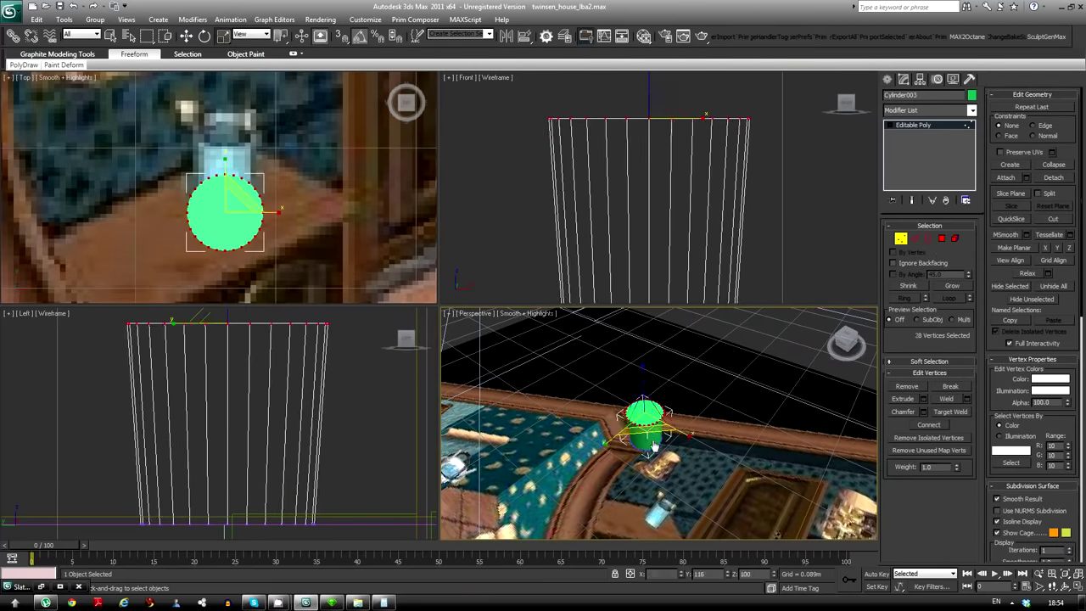
click(650, 466)
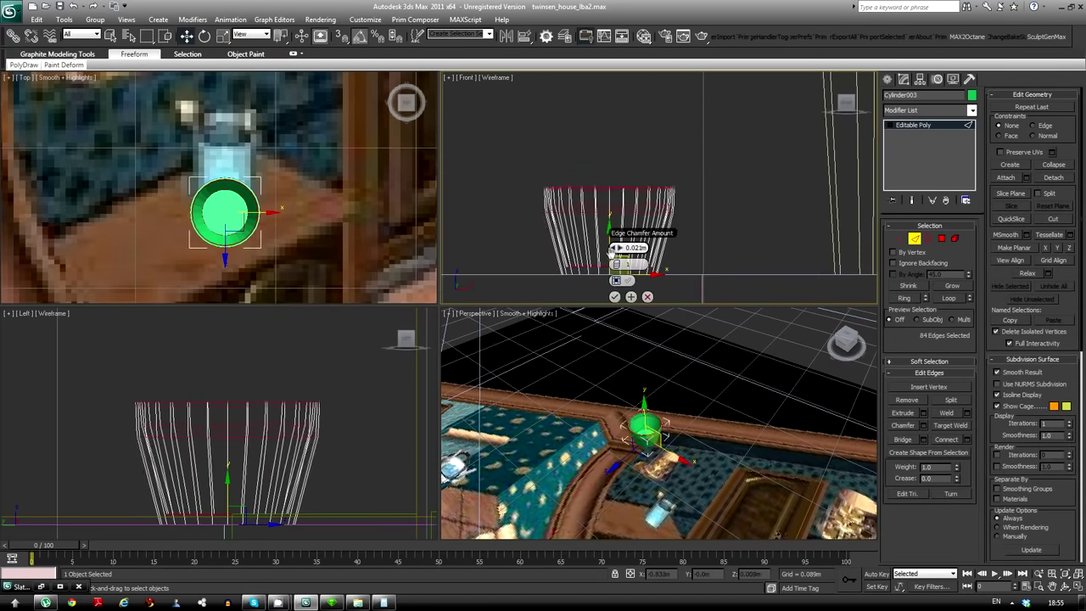
click(615, 296)
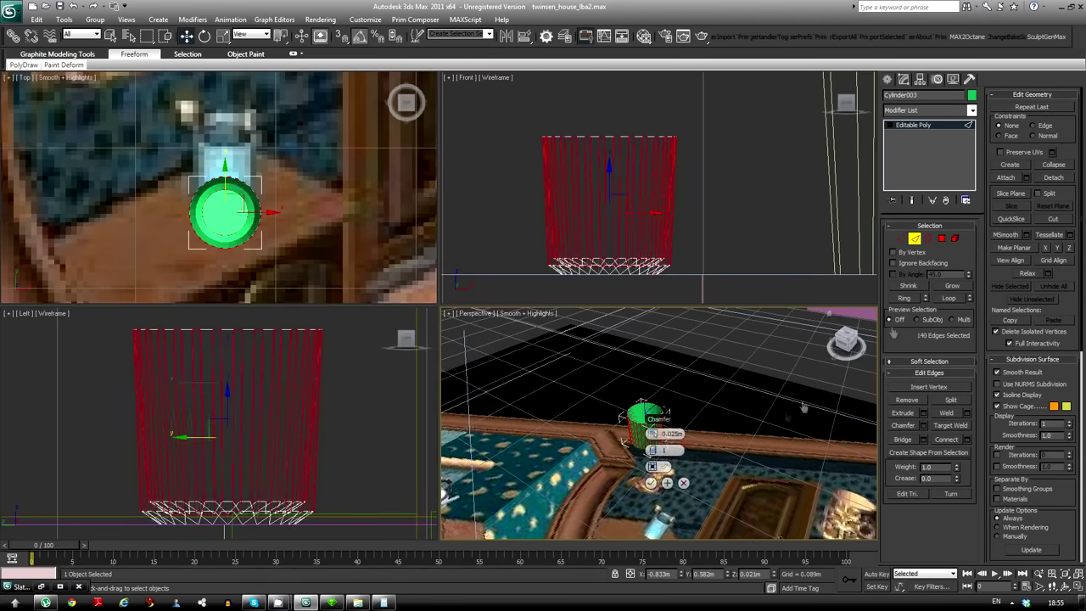
drag(670, 475, 762, 441)
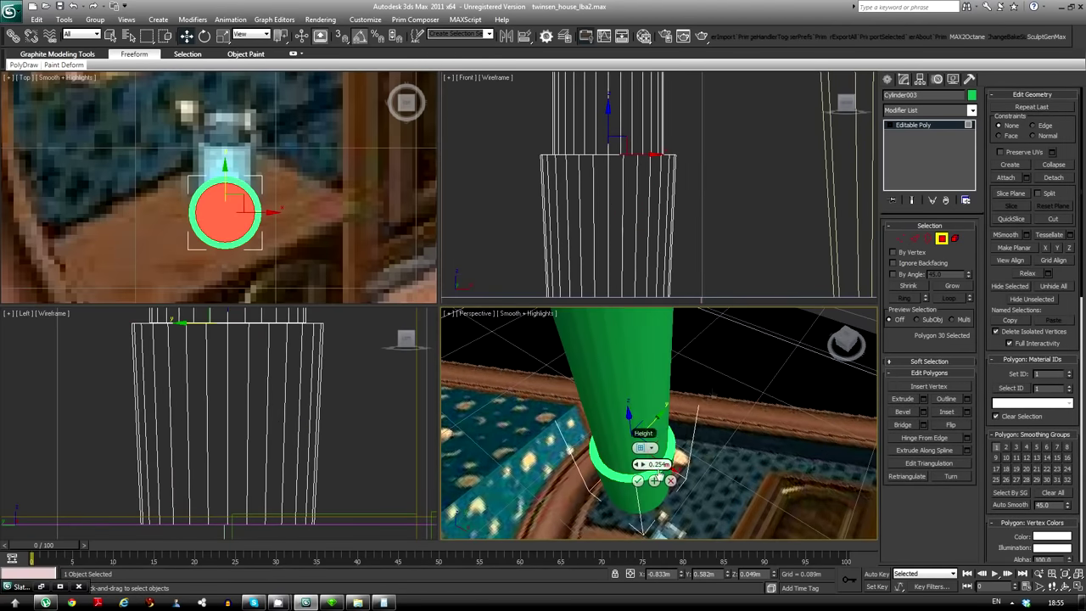
Chamfer the cup's edges and weld the overlapping vertices with a threshold of 0
ctrl+click(914, 238)
click(923, 425)
scroll(556, 218, up, 2)
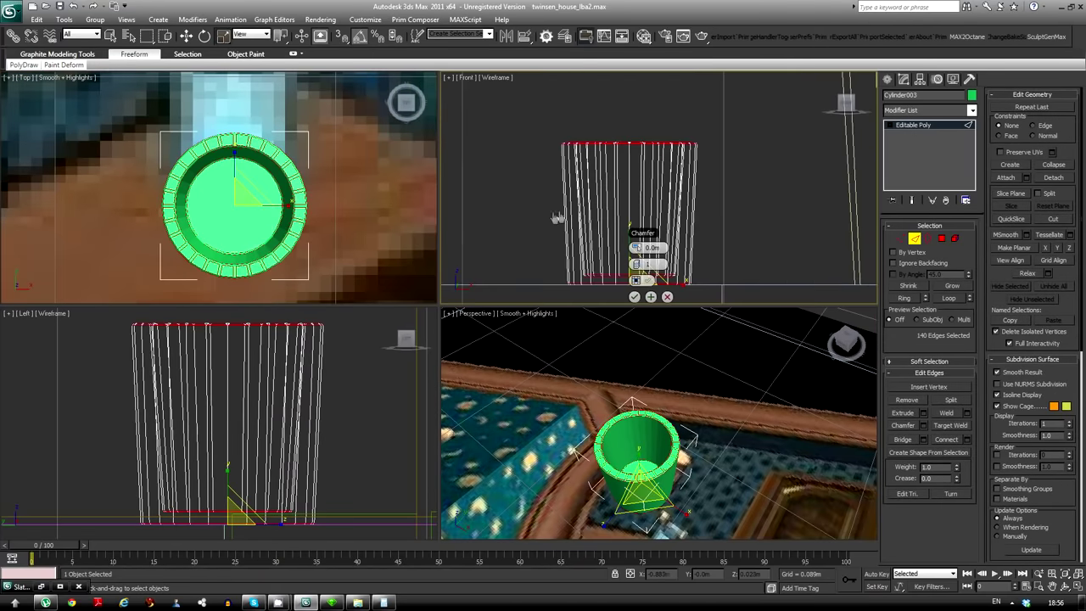
scroll(650, 357, up, 3)
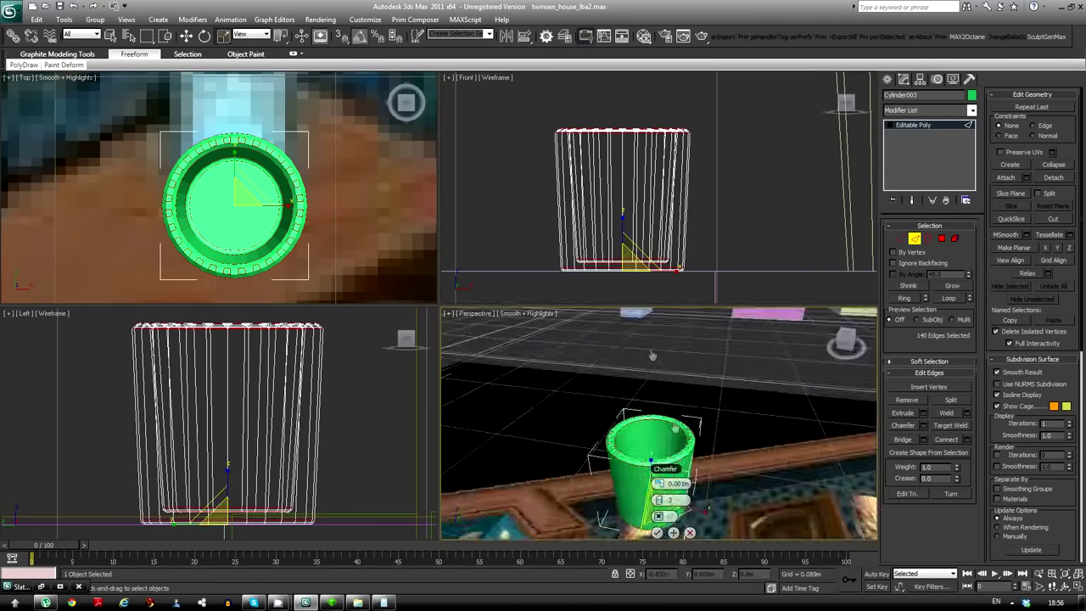
ctrl+click(901, 238)
click(954, 404)
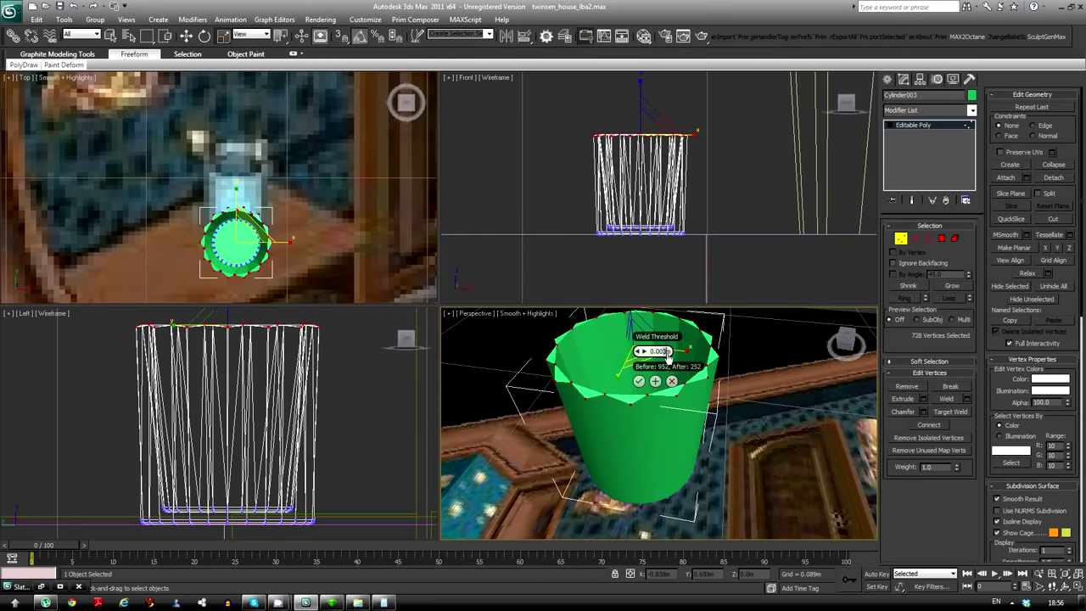
text(0)
key(Return)
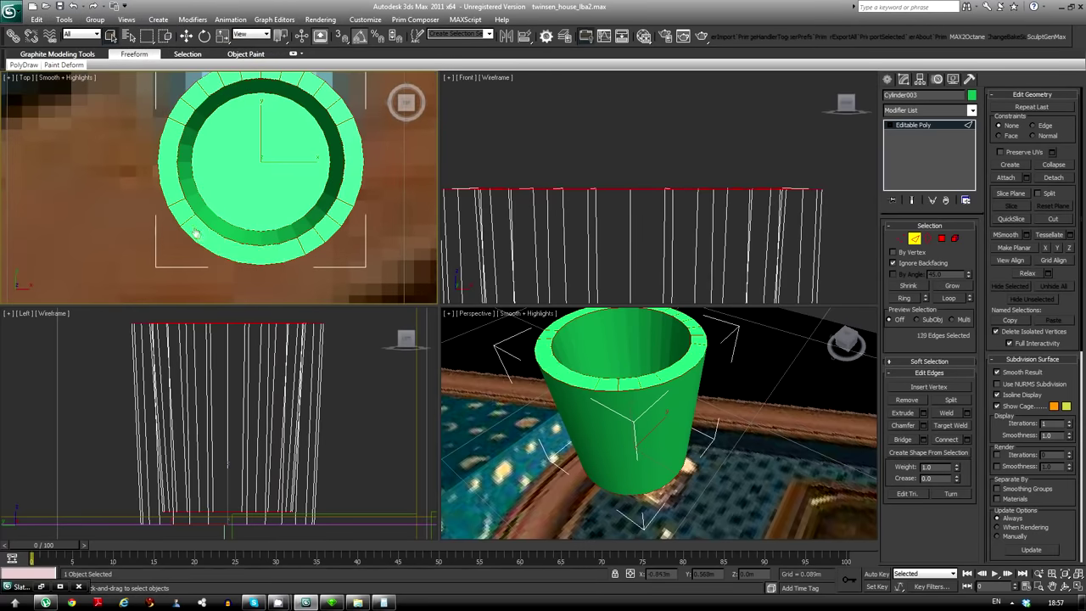
Chamfer an additional rim edge and select the top ring of cup vertices
ctrl+click(198, 236)
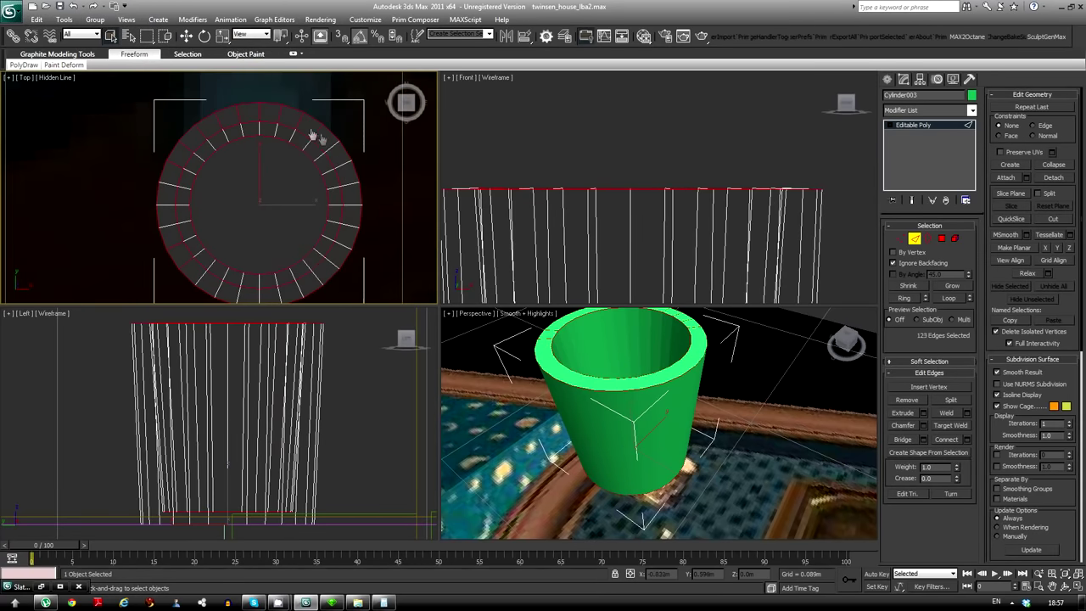
click(923, 425)
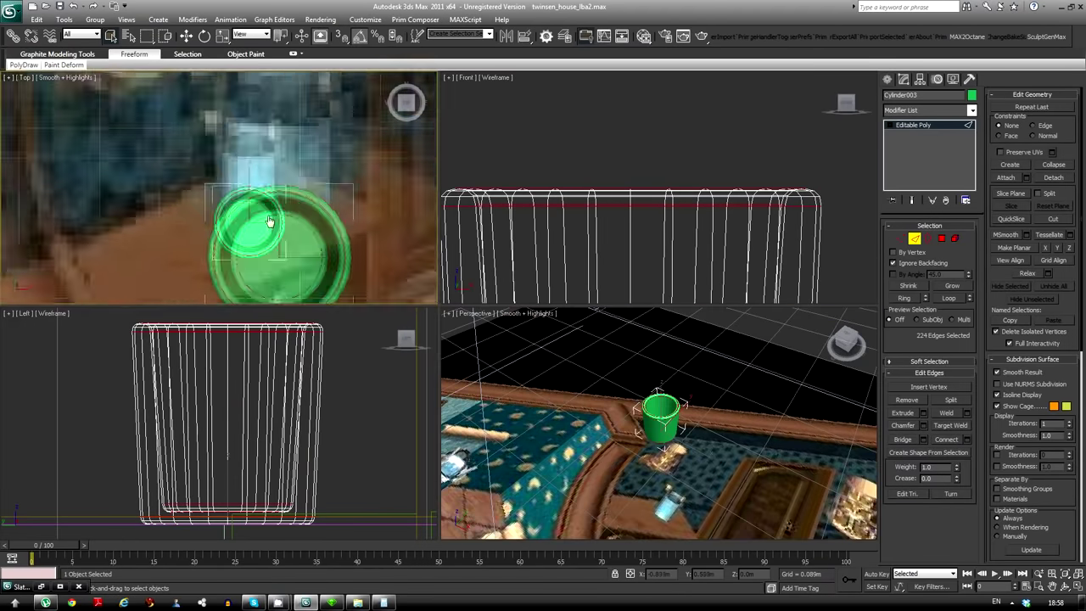
alt+middle_drag(702, 443, 684, 389)
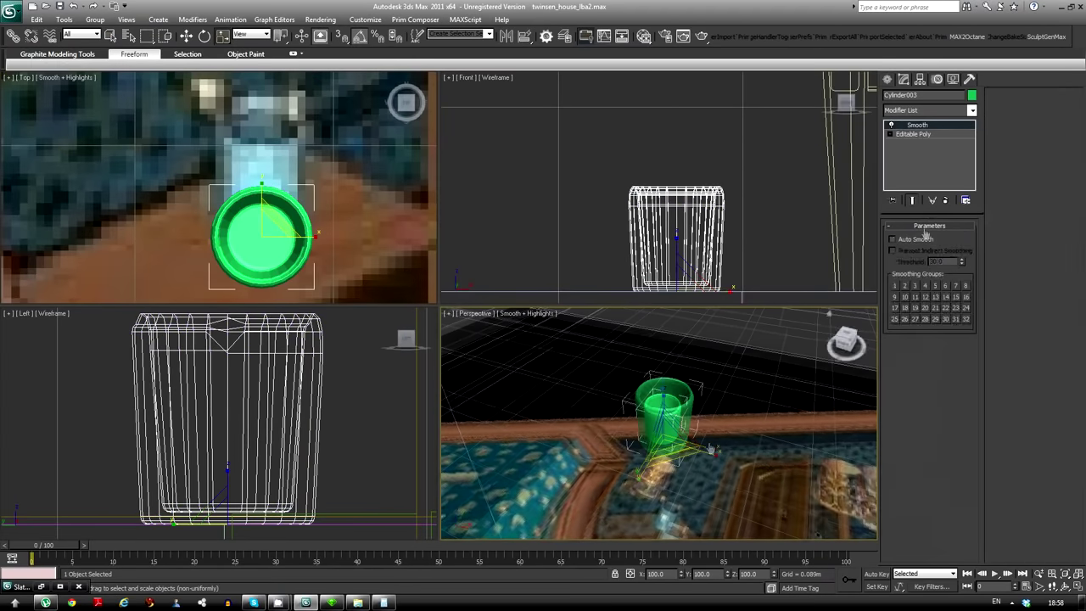
key(1)
drag(718, 165, 604, 128)
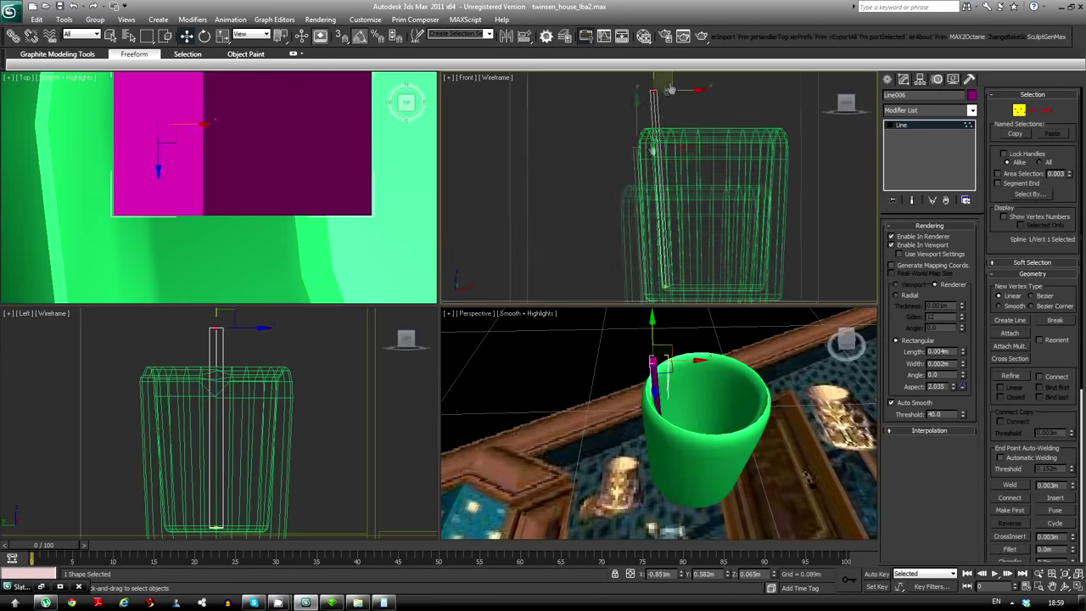
Convert the new line, then lower the new cylinder toward the cup and squash it into an oval
right_click(624, 169)
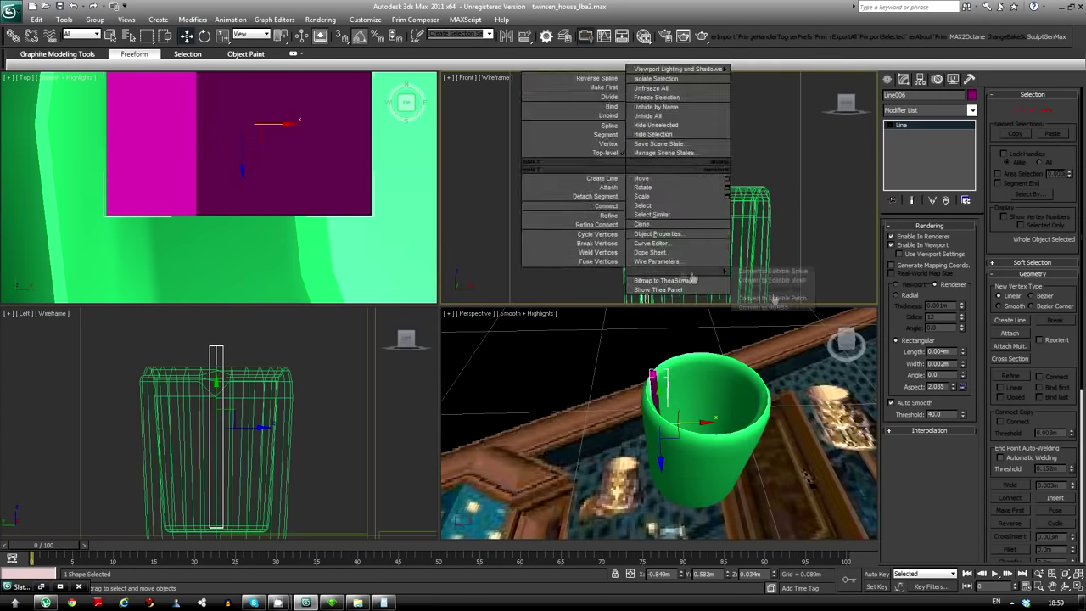
click(887, 79)
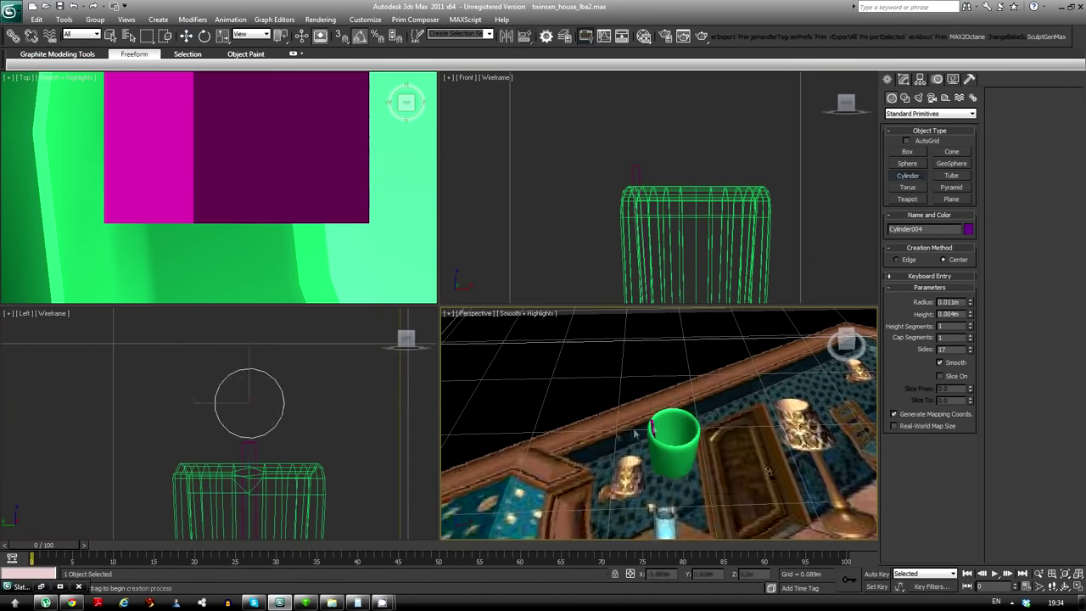
key(w)
drag(637, 178, 650, 254)
key(r)
drag(329, 422, 311, 424)
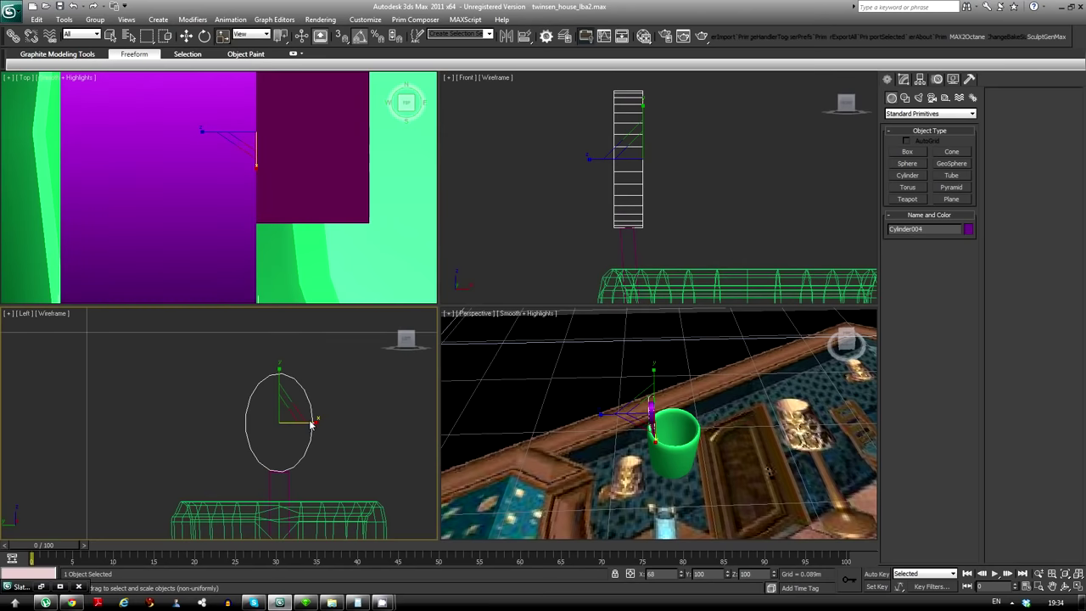
Add cap segments and an FFD 3x3x3 to the disc, adjust its vertices, and flatten it horizontally
drag(971, 278, 972, 254)
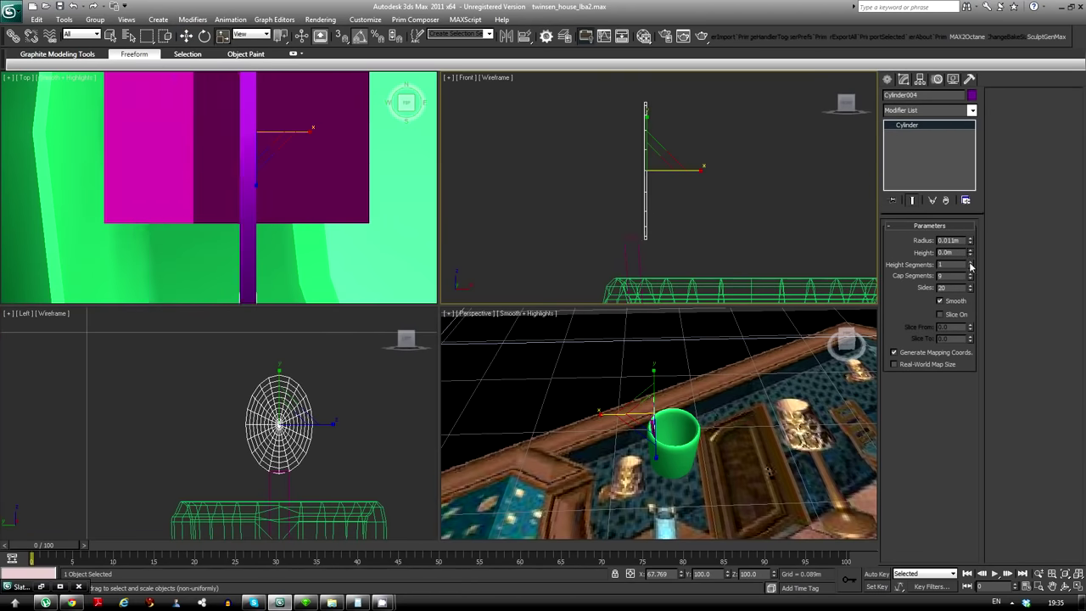
key(w)
click(903, 127)
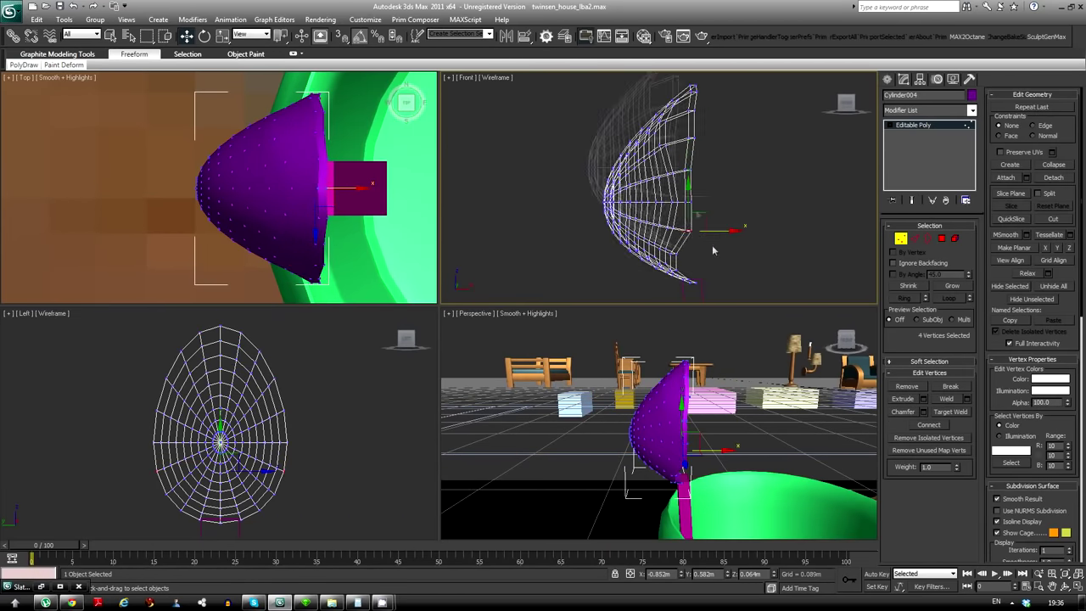
scroll(703, 270, up, 2)
alt+click(639, 231)
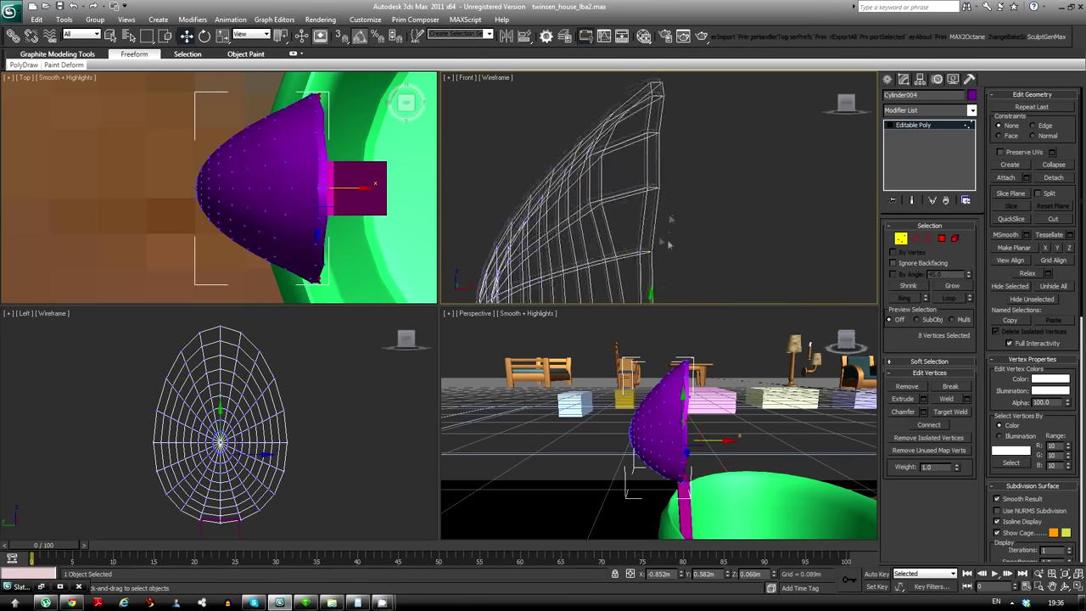
click(900, 238)
key(r)
drag(670, 169, 645, 174)
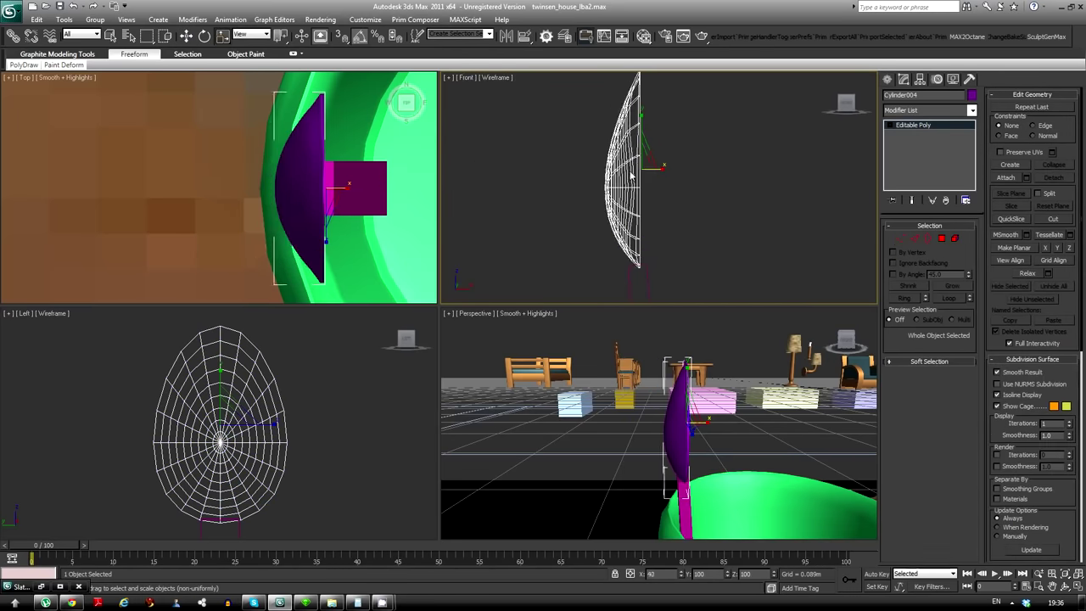
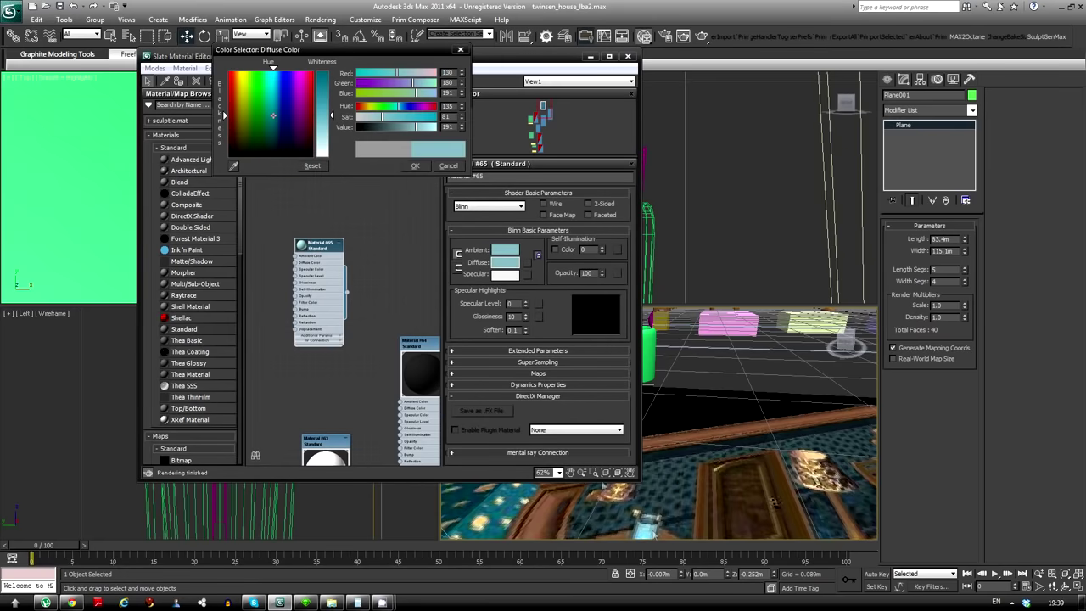
Confirm the light blue diffuse colour (R130 G180 B191) for Material #65
key(Return)
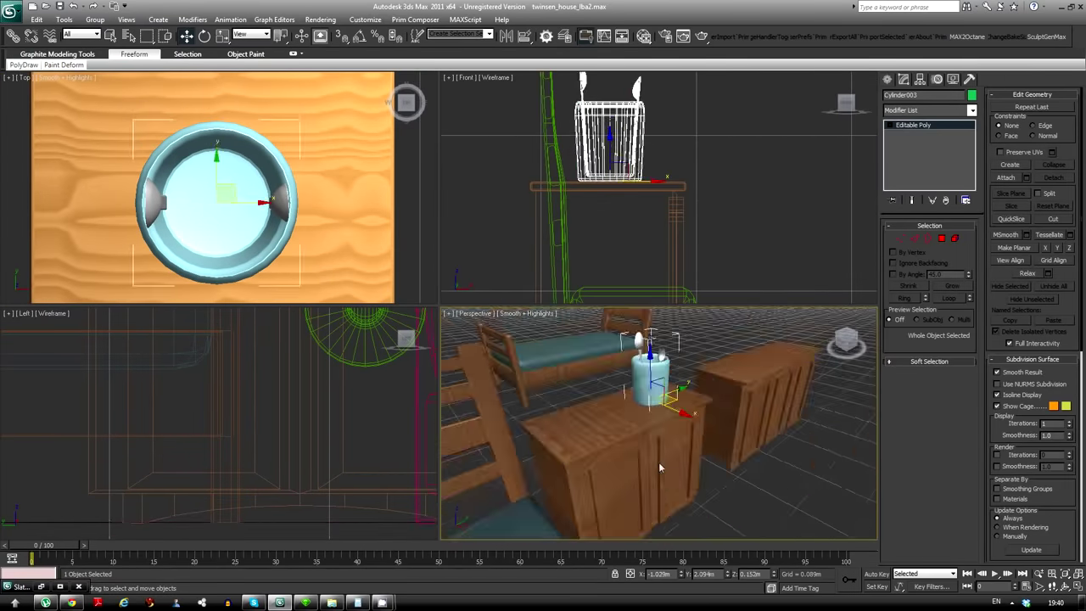
Frame the new flat cylinder on the cabinet top in all views
middle_drag(213, 240, 246, 186)
scroll(263, 153, down, 5)
scroll(215, 195, up, 5)
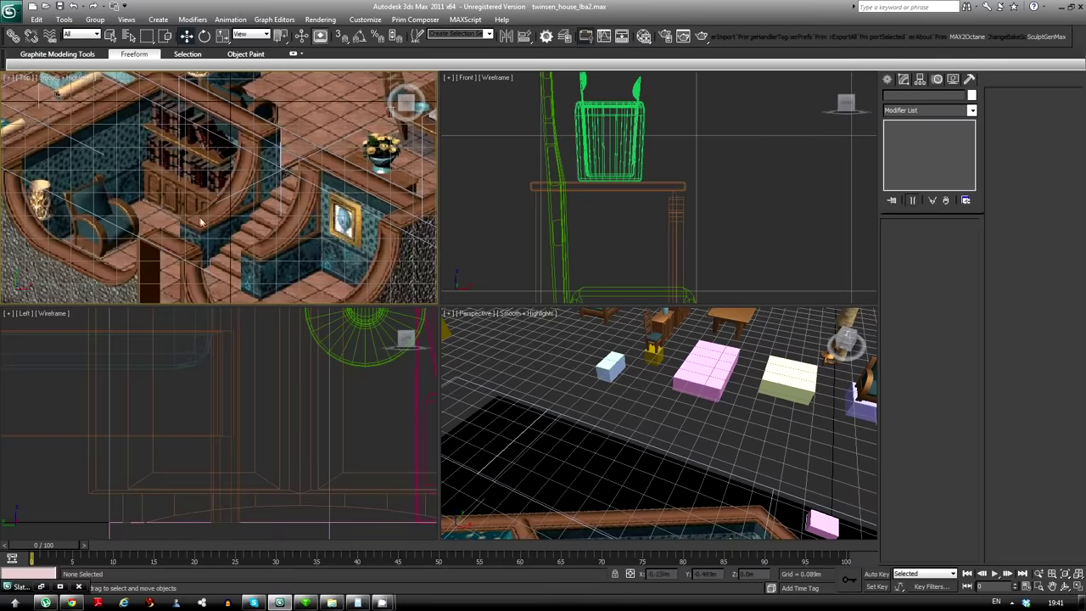
scroll(199, 236, up, 3)
scroll(183, 248, up, 3)
scroll(254, 195, up, 3)
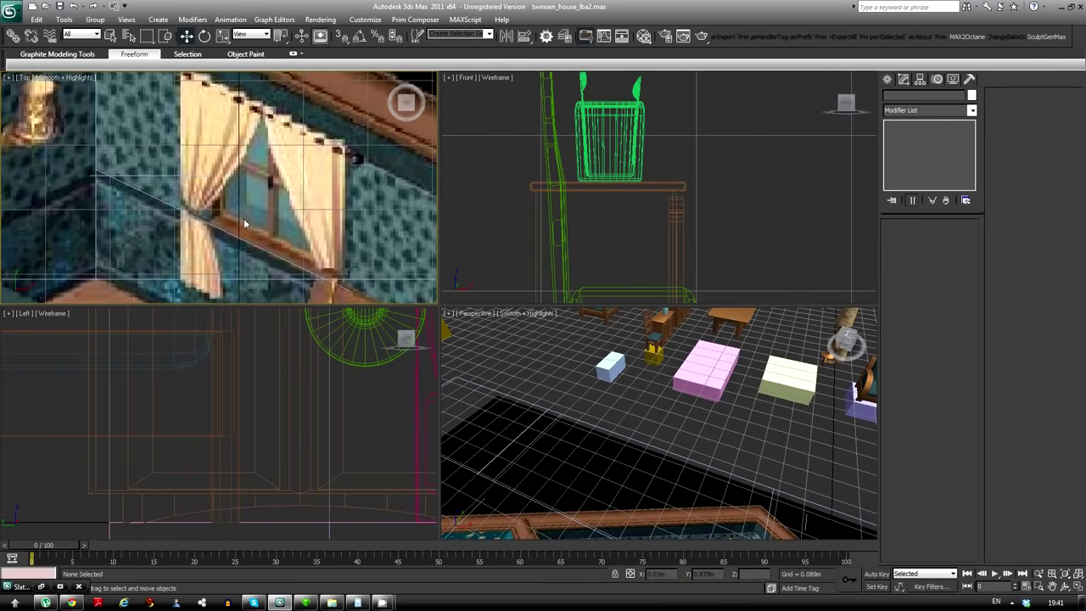
scroll(340, 170, up, 4)
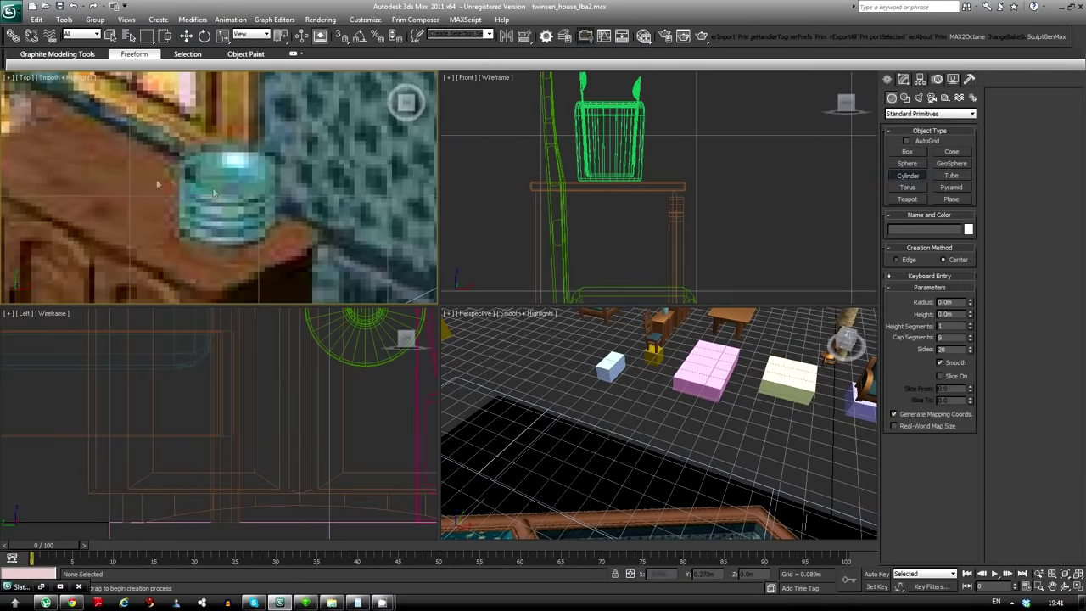
key(z)
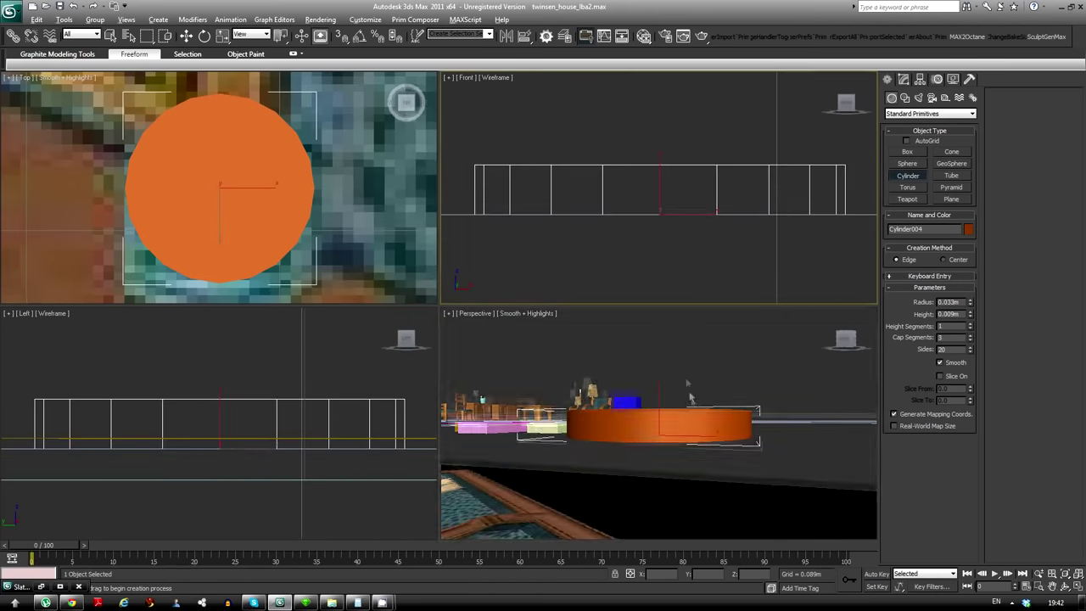
alt+middle_drag(689, 397, 662, 408)
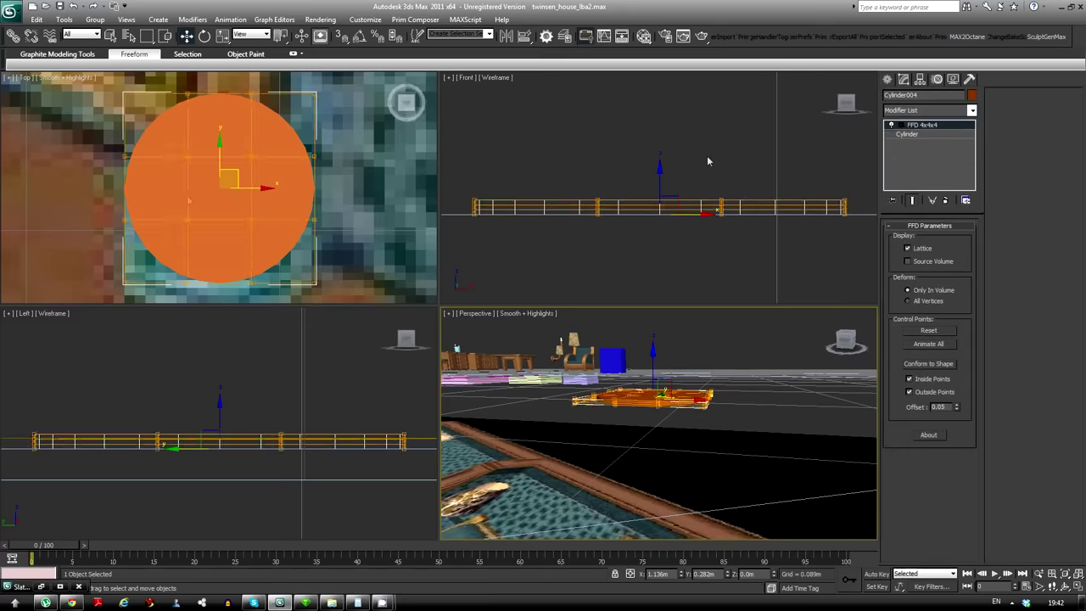
Add a 4x6x4 FFD(cyl) lattice to the cylinder to shape it into a bowl
click(972, 110)
click(925, 254)
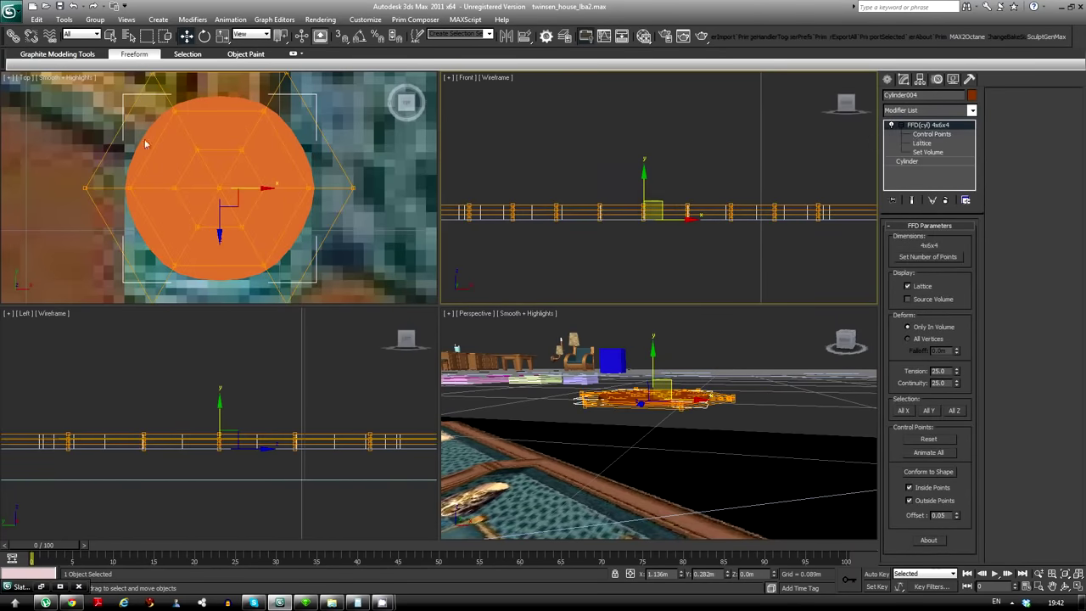
key(z)
alt+middle_drag(594, 407, 630, 452)
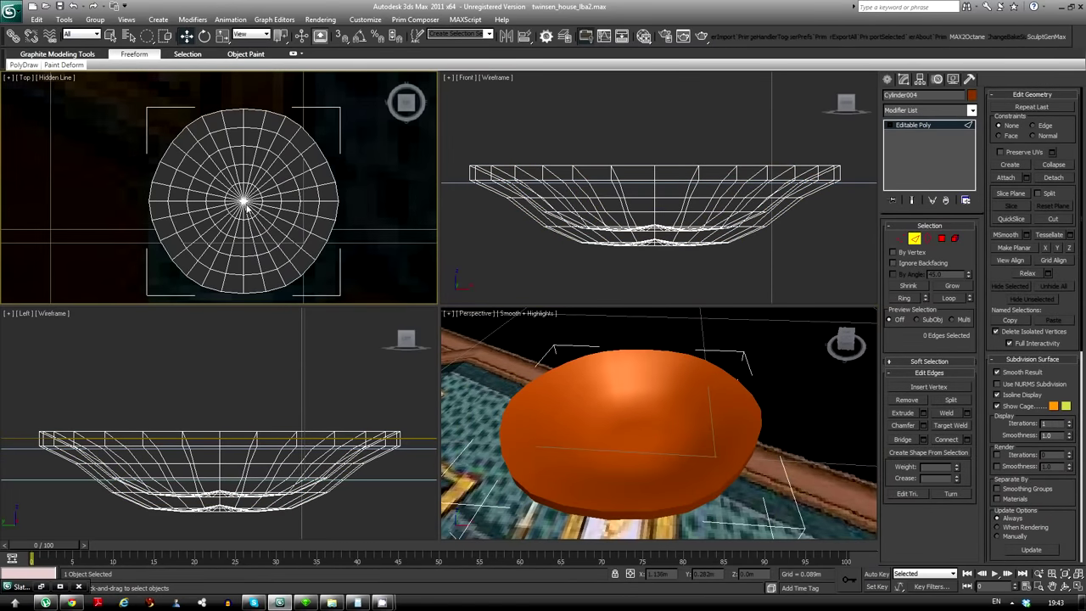
Chamfer the bowl's rim edges in edge mode and select the finished bowl
right_click(246, 206)
click(255, 123)
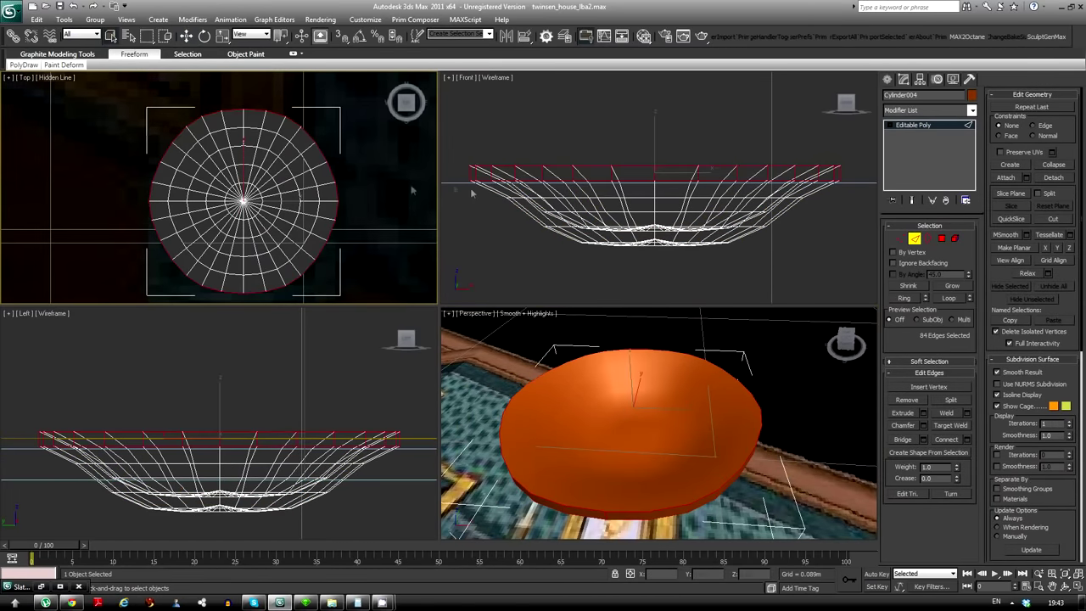
key(ctrl+shift+c)
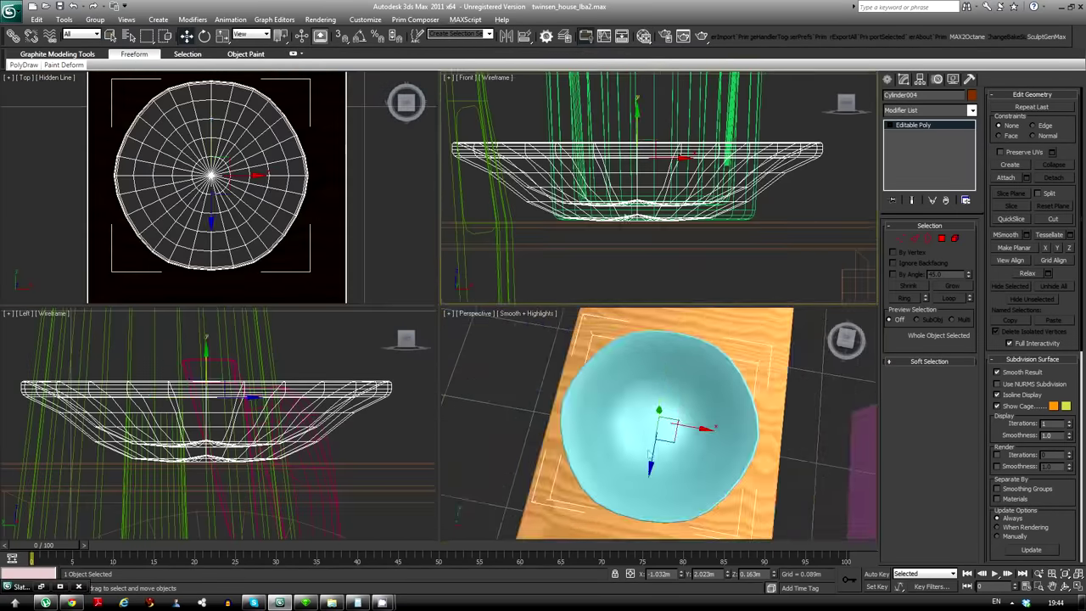
click(647, 416)
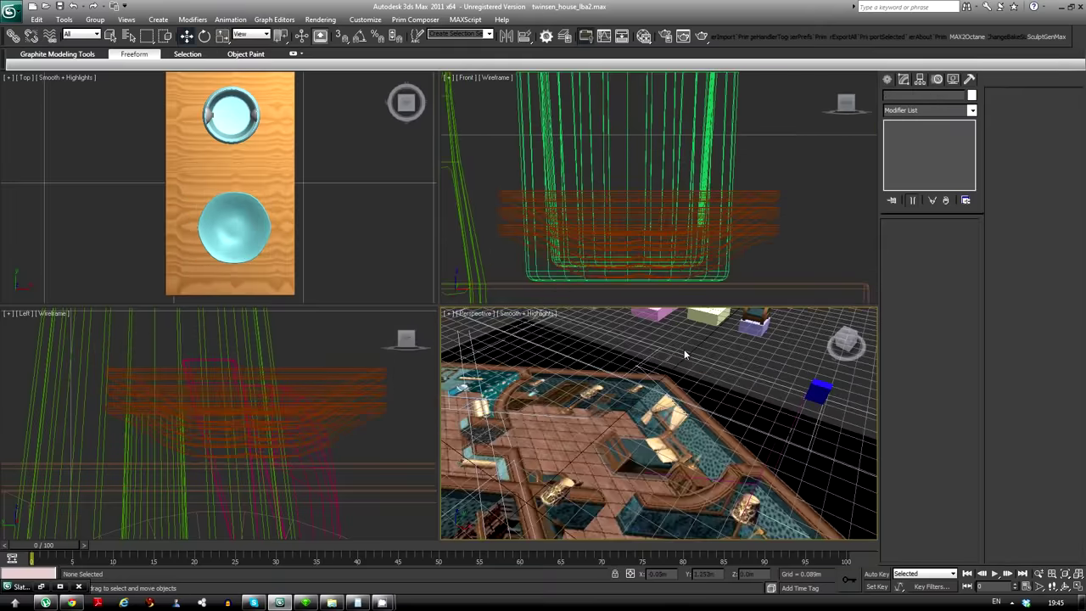
Move a segment of the outline up onto the picture frame
scroll(268, 223, up, 4)
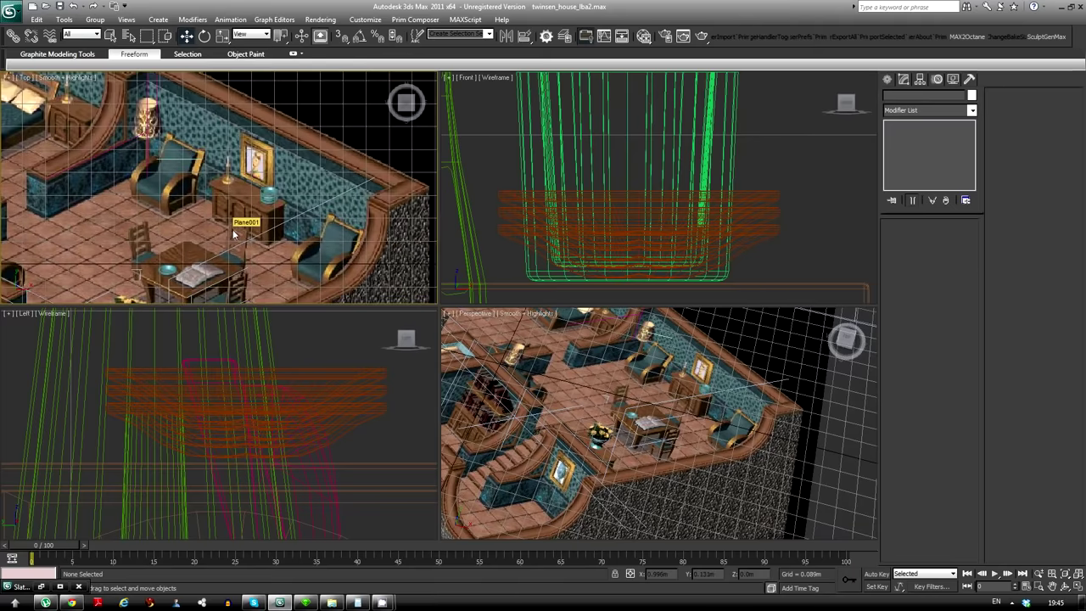
scroll(246, 238, up, 3)
scroll(262, 245, down, 5)
scroll(316, 164, up, 6)
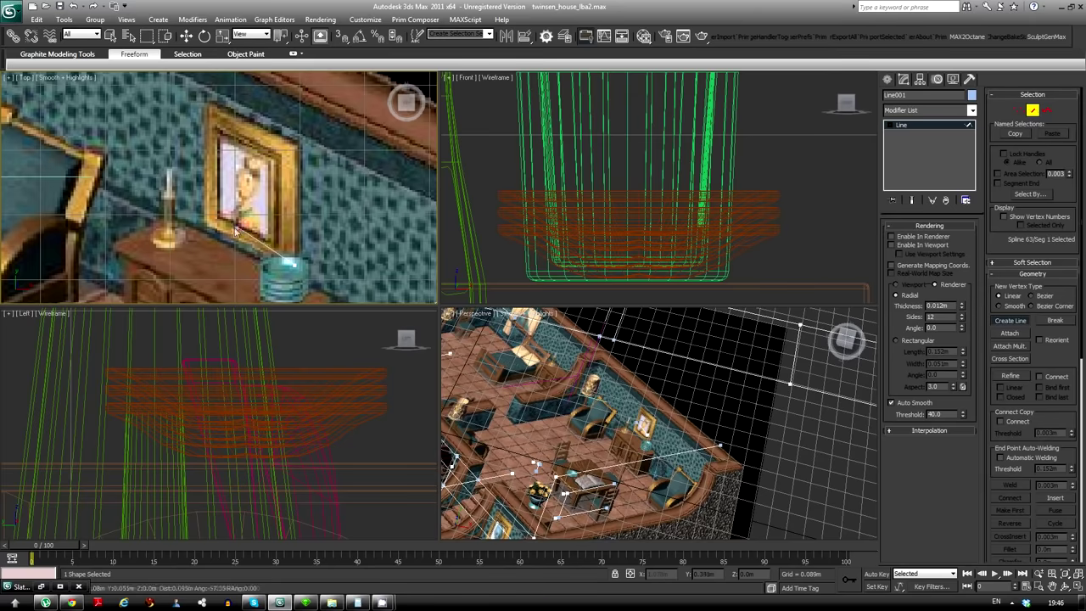
scroll(157, 119, up, 2)
scroll(183, 131, down, 1)
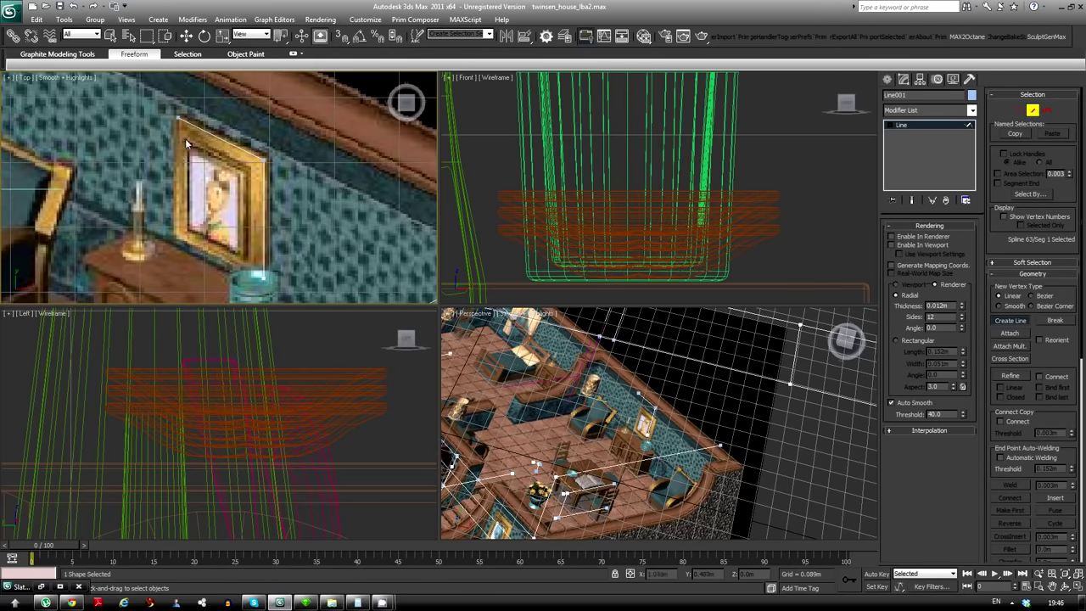
scroll(180, 133, up, 1)
key(w)
click(194, 170)
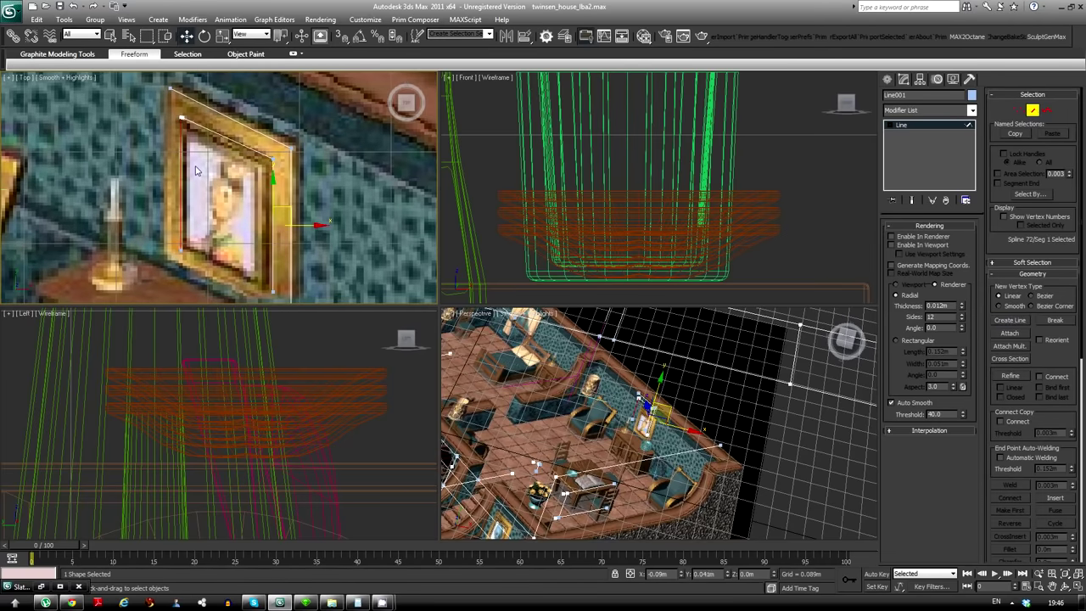
drag(219, 187, 229, 79)
Select another part of the frame outline and zoom in on the picture
scroll(222, 195, down, 3)
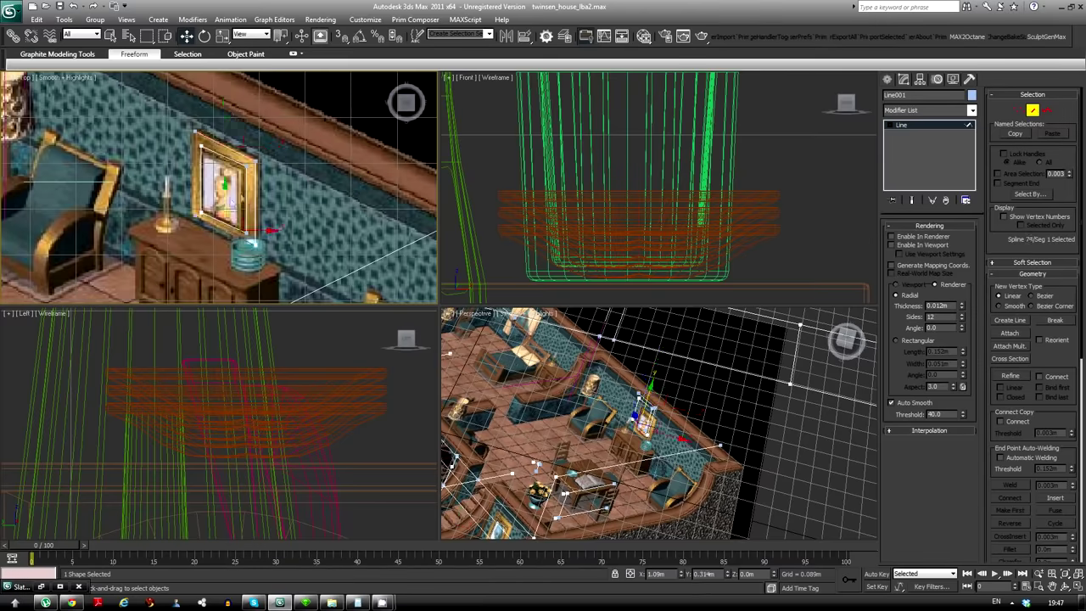
click(208, 161)
key(bracketleft)
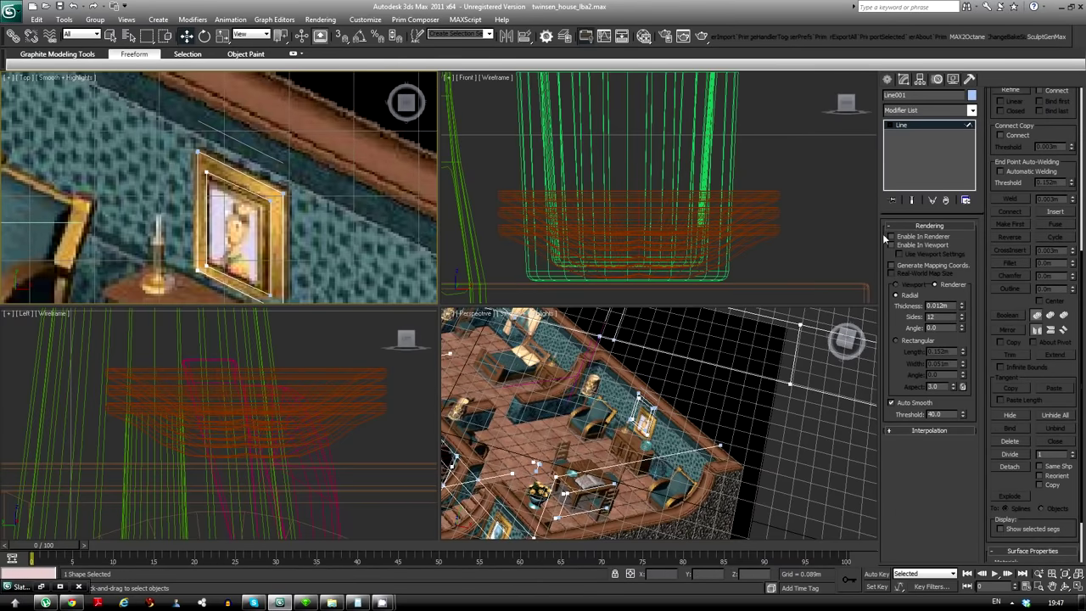
key(bracketleft)
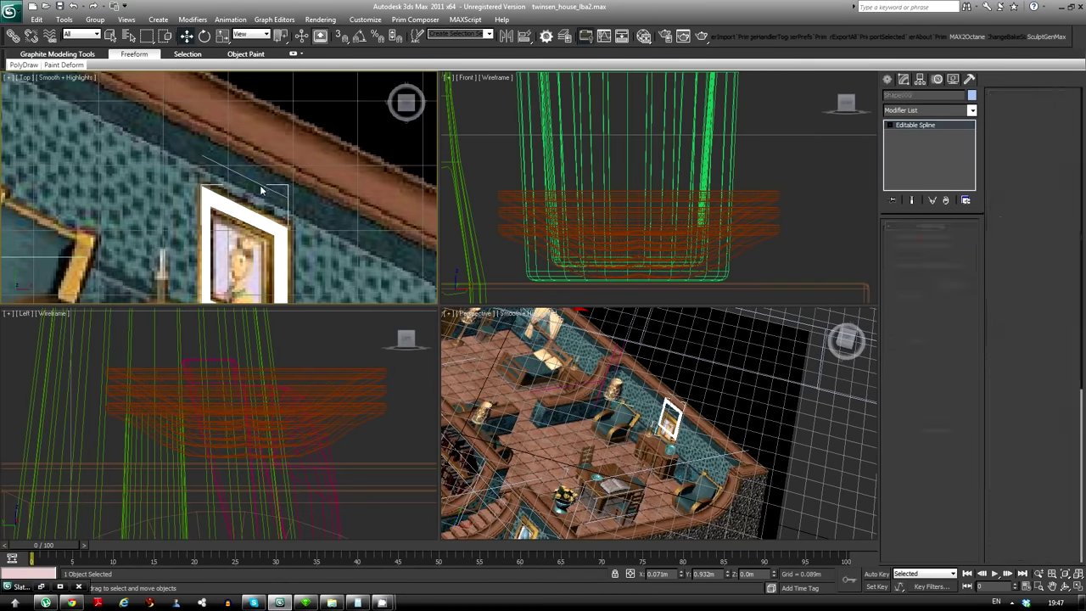
key(bracketleft)
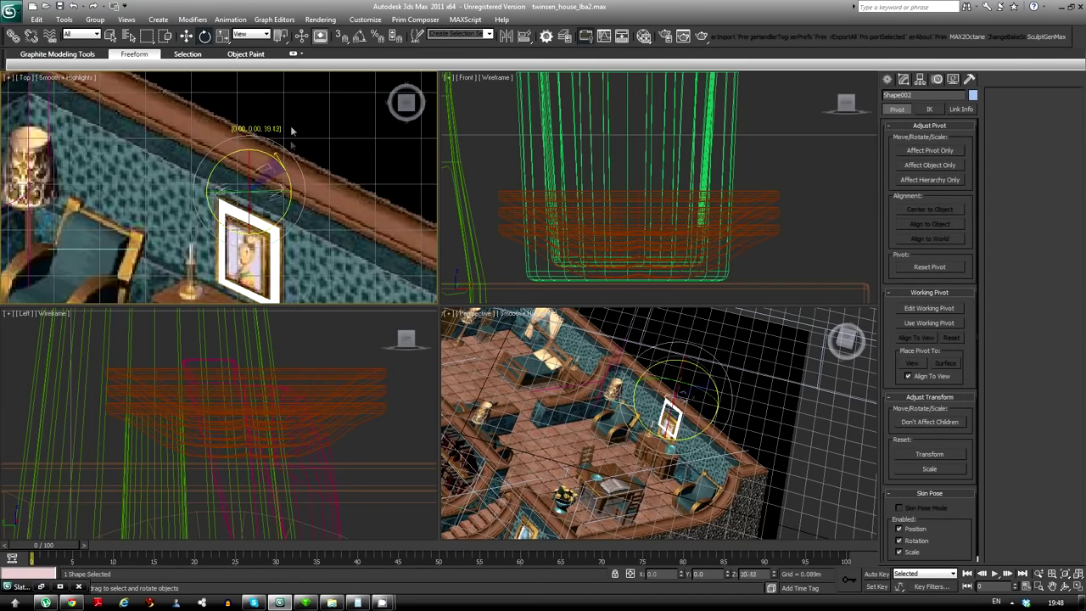
Extrude the picture frame's polygons
scroll(246, 200, up, 3)
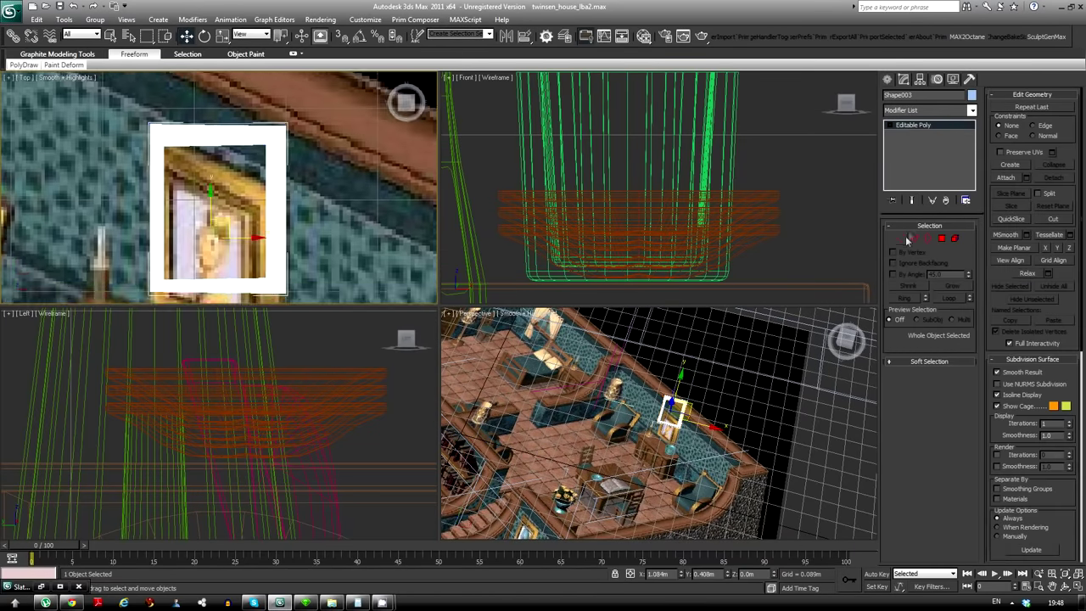
middle_drag(219, 251, 332, 264)
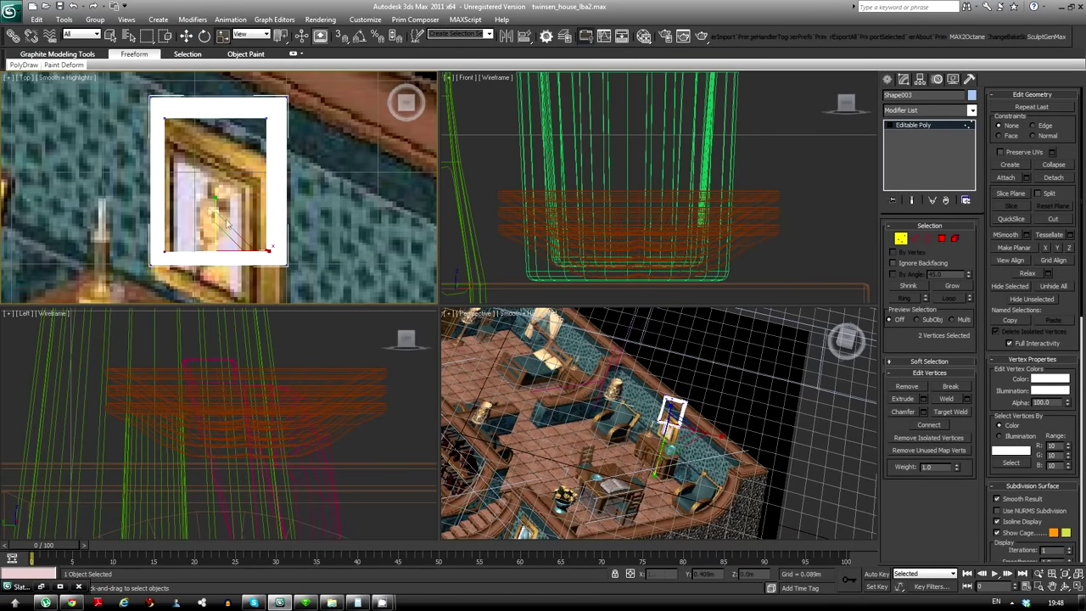
click(971, 110)
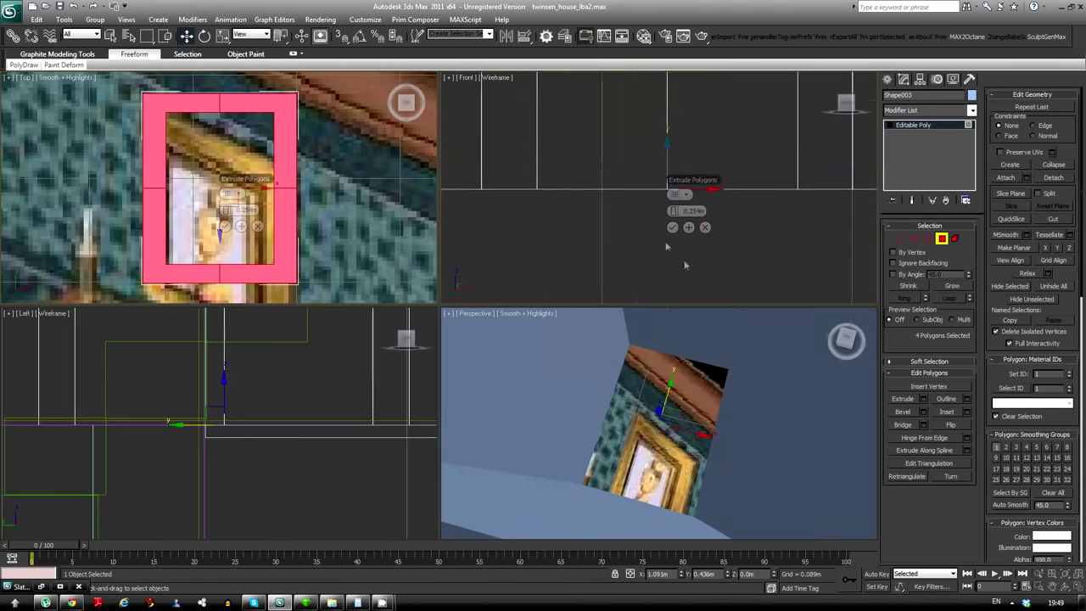
click(901, 238)
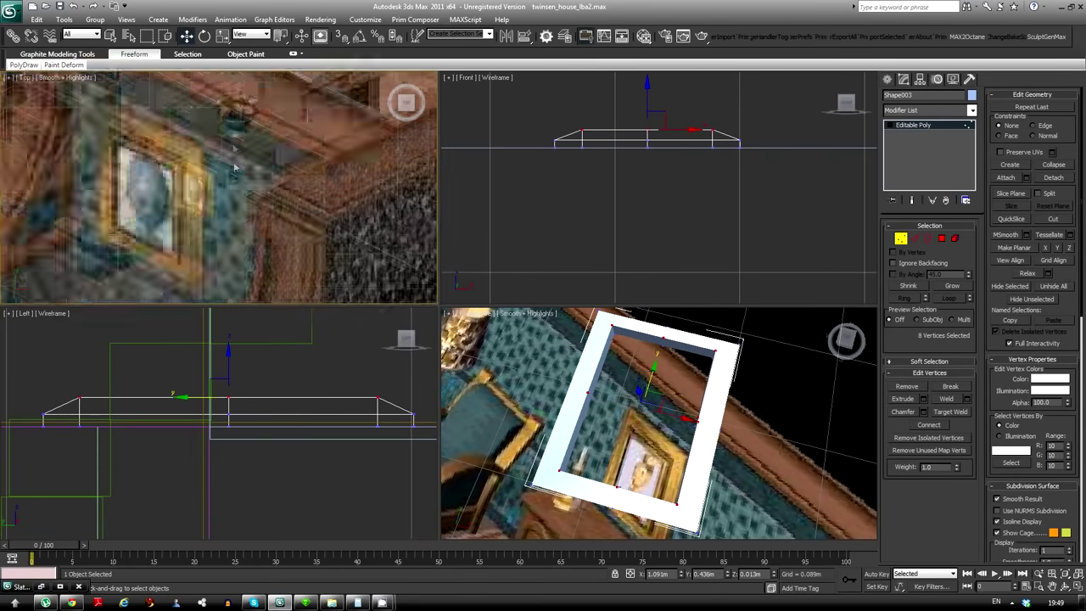
key(4)
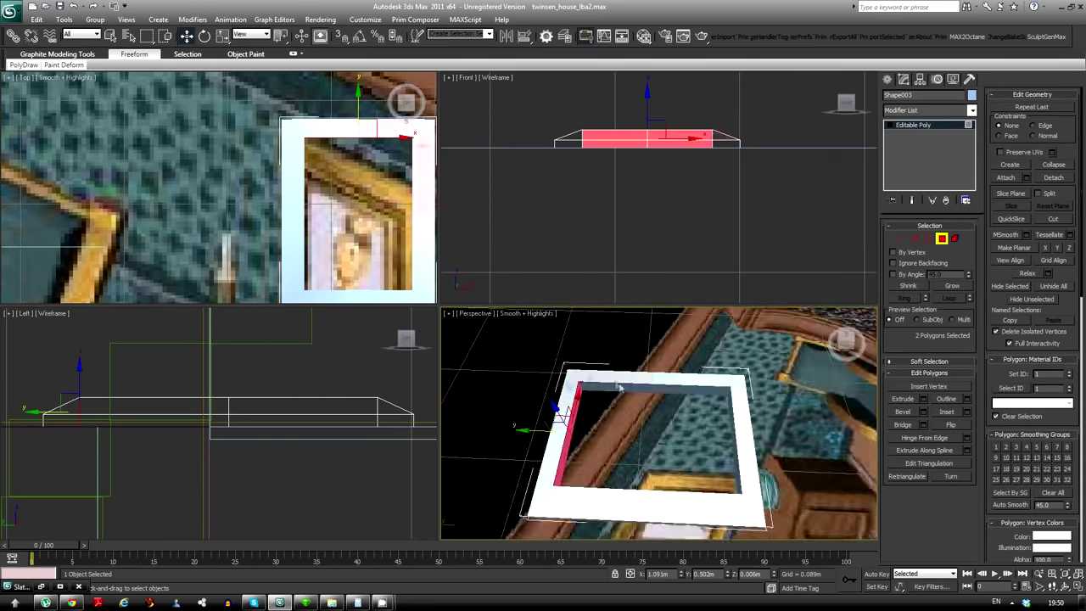
alt+middle_drag(594, 407, 642, 392)
click(666, 439)
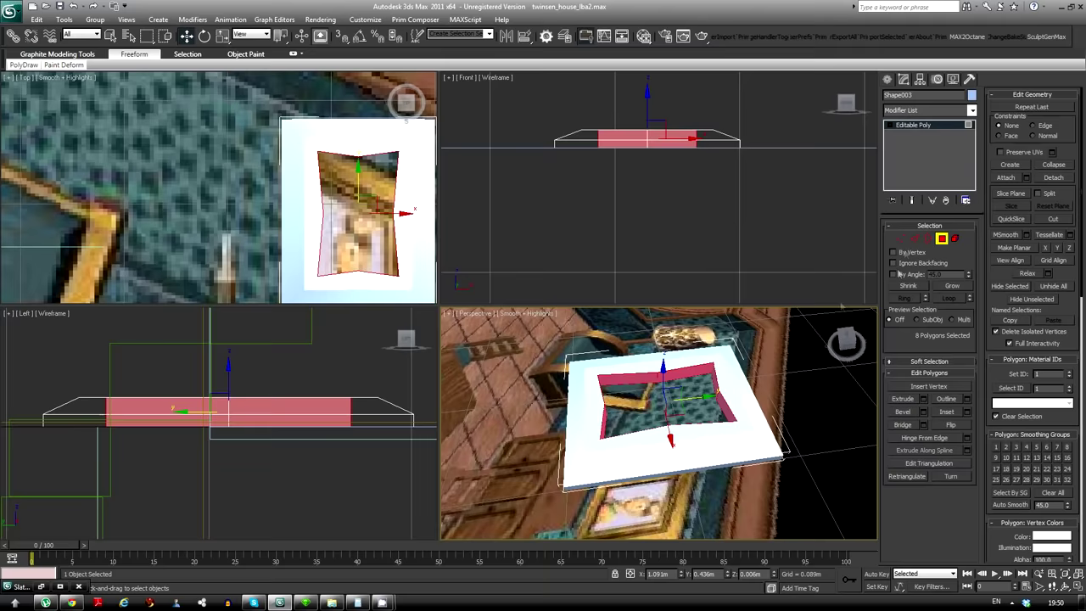
Scale one side's vertices by an exact offset, then extrude the frame polygons again
key(1)
drag(552, 356, 594, 467)
key(r)
key(F12)
key(ctrl+z)
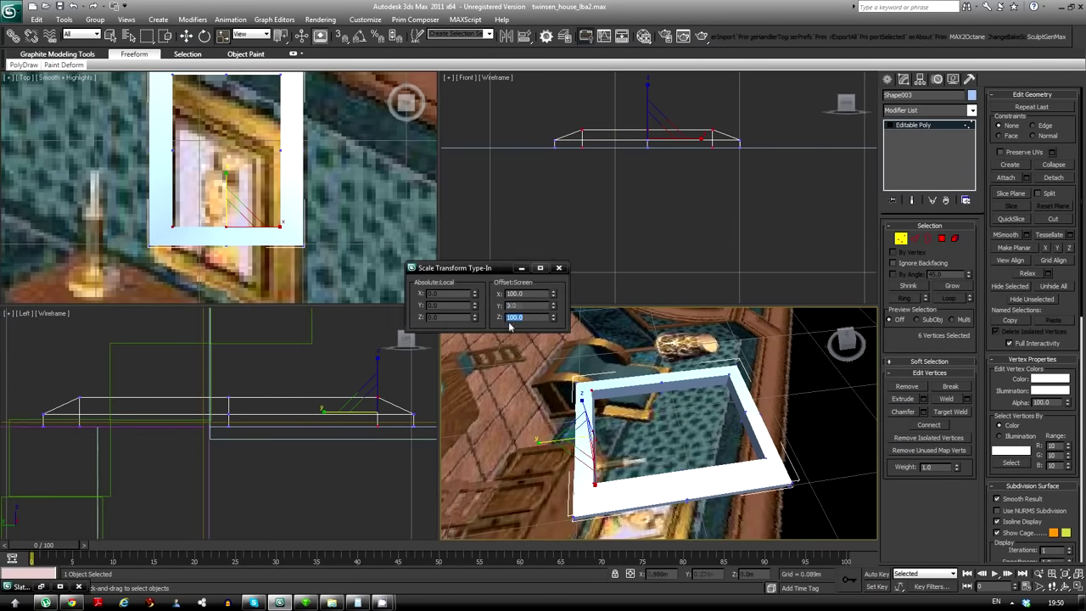
key(ctrl+z)
key(F12)
key(4)
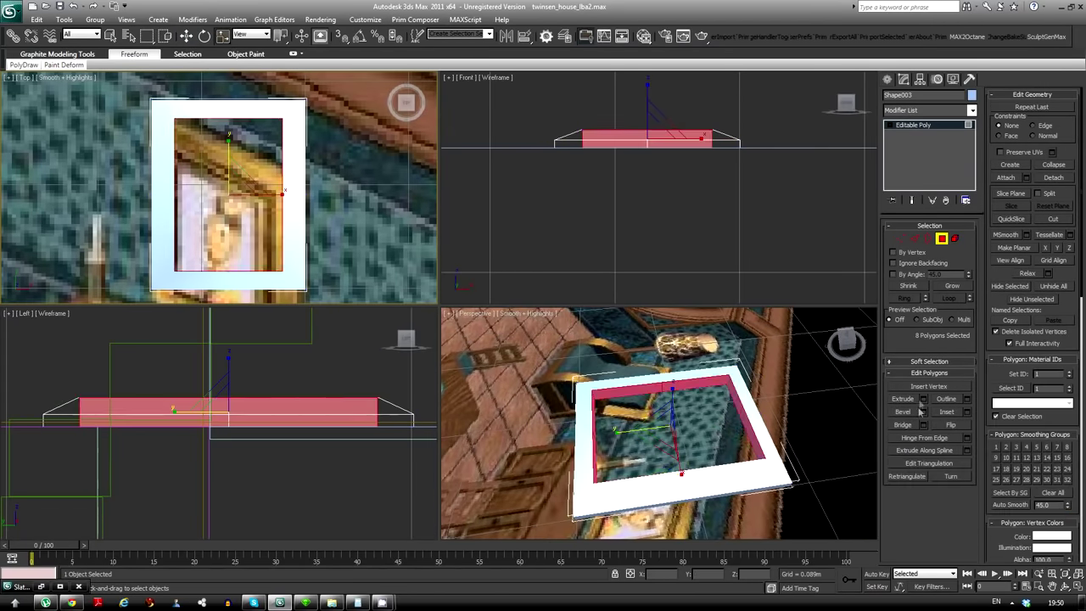
key(shift+e)
Add connecting edge loops across the edges around the frame opening
key(1)
scroll(238, 164, up, 3)
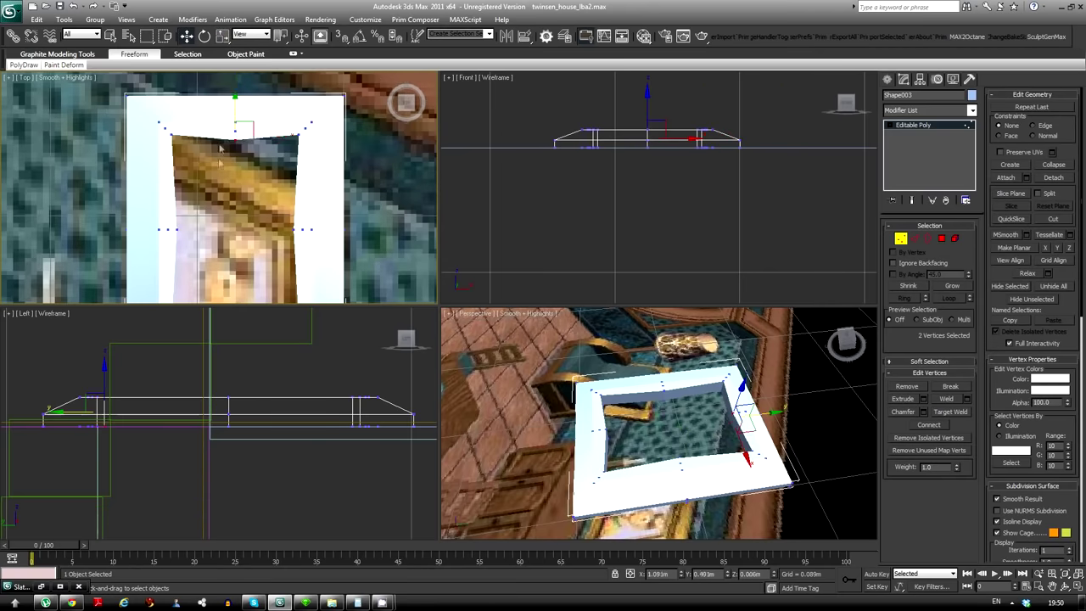
middle_drag(238, 102, 208, 233)
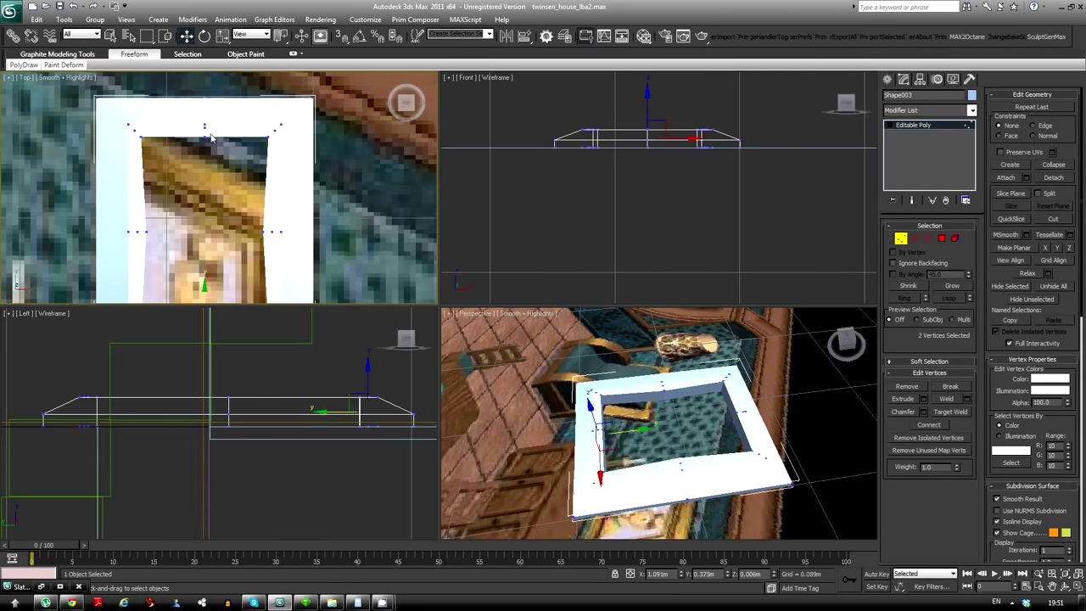
click(206, 123)
alt+middle_drag(662, 424, 704, 364)
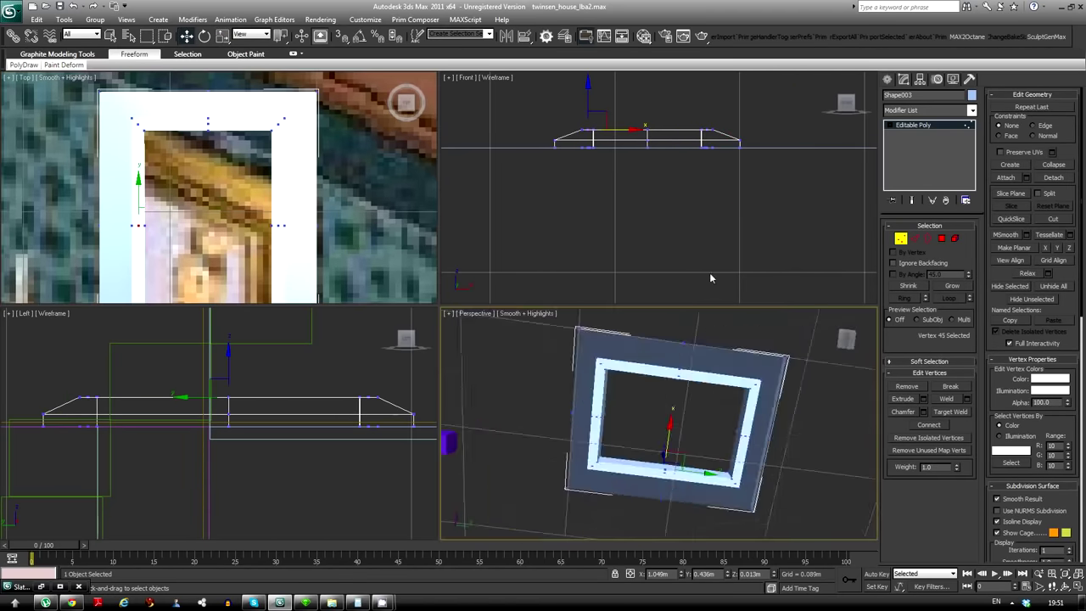
key(2)
click(521, 313)
click(551, 335)
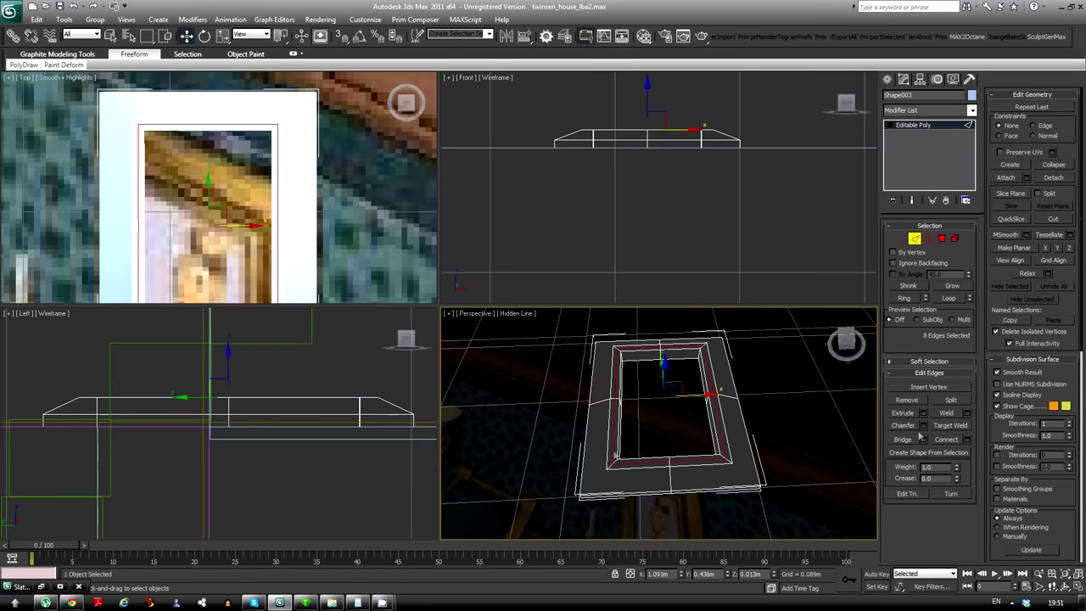
scroll(615, 456, up, 3)
click(966, 439)
click(701, 422)
Chamfer the selected inner frame edges and exit sub-object editing
mouse_move(701, 423)
alt+middle_down()
mouse_move(632, 397)
mouse_move(585, 240)
alt+middle_up()
click(923, 425)
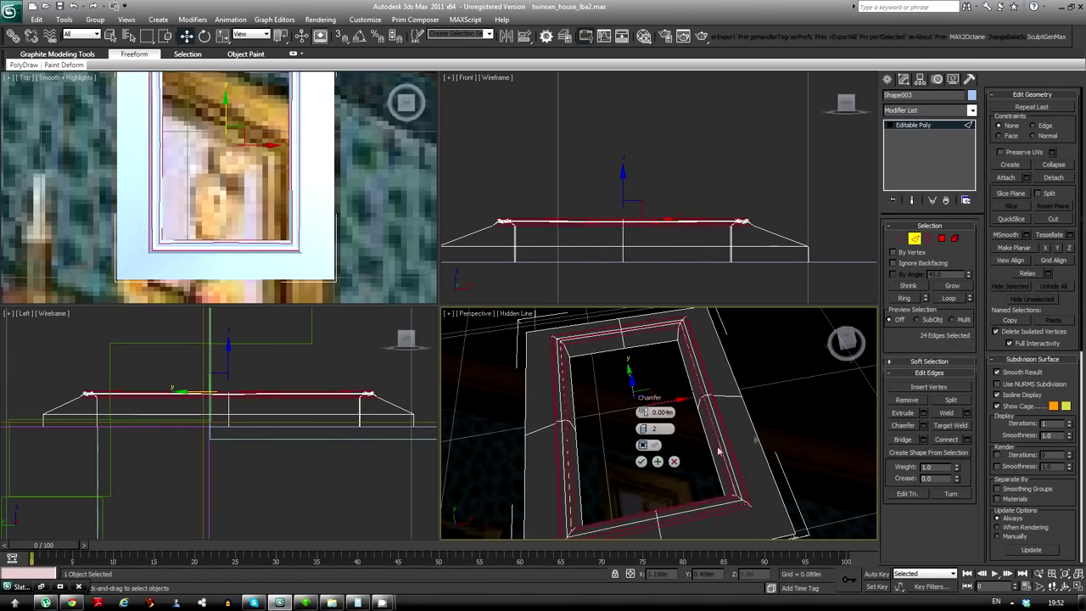
alt+middle_drag(749, 467, 706, 360)
scroll(706, 360, up, 3)
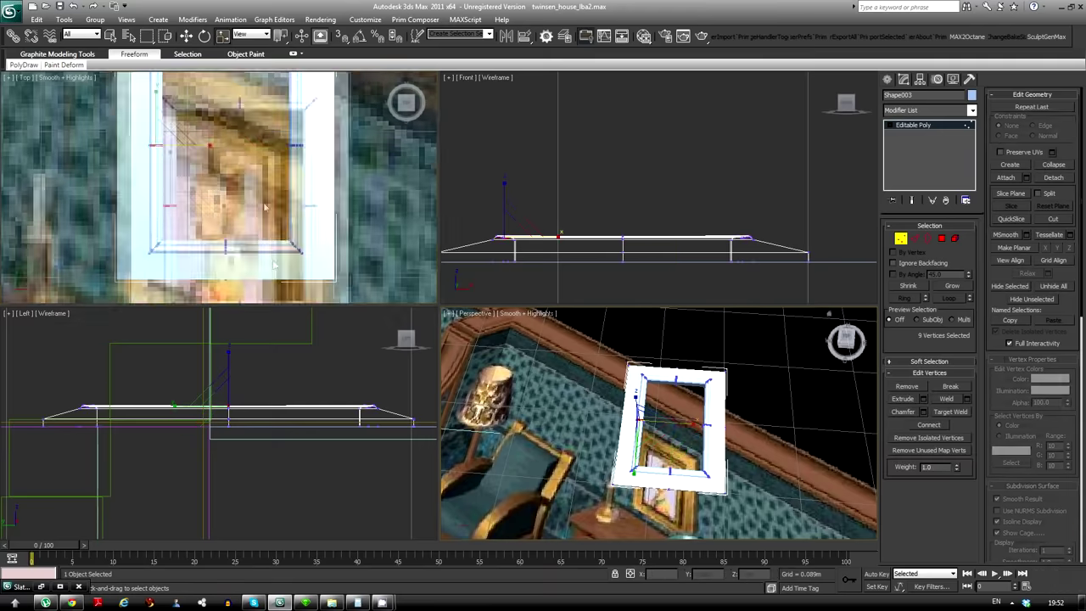
key(ctrl+a)
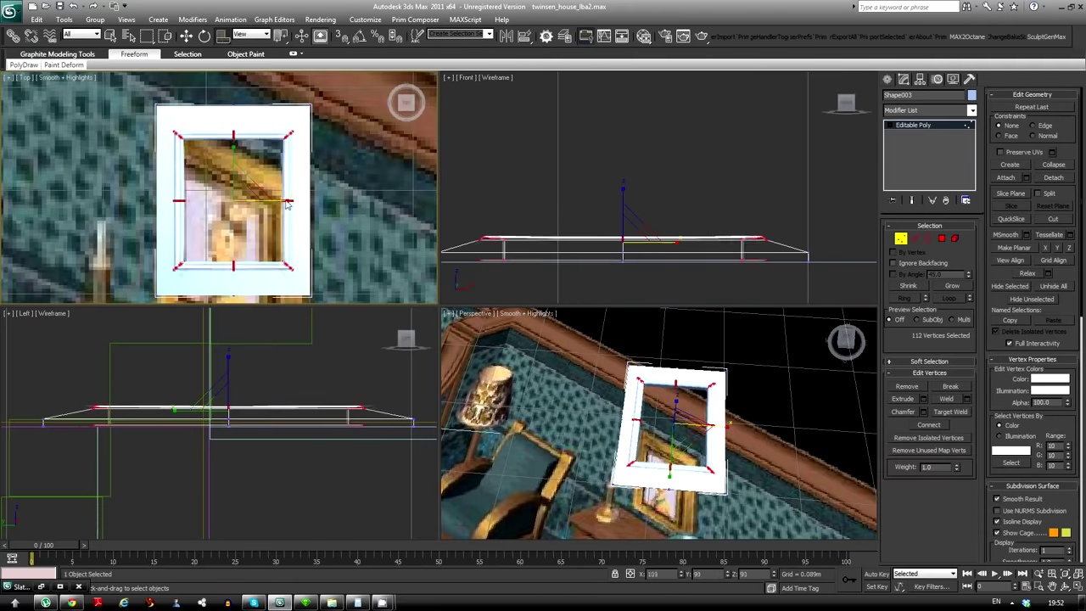
key(1)
scroll(666, 381, down, 3)
scroll(666, 382, down, 3)
Delete the leftover circle spline Shape002 near the picture frame
key(m)
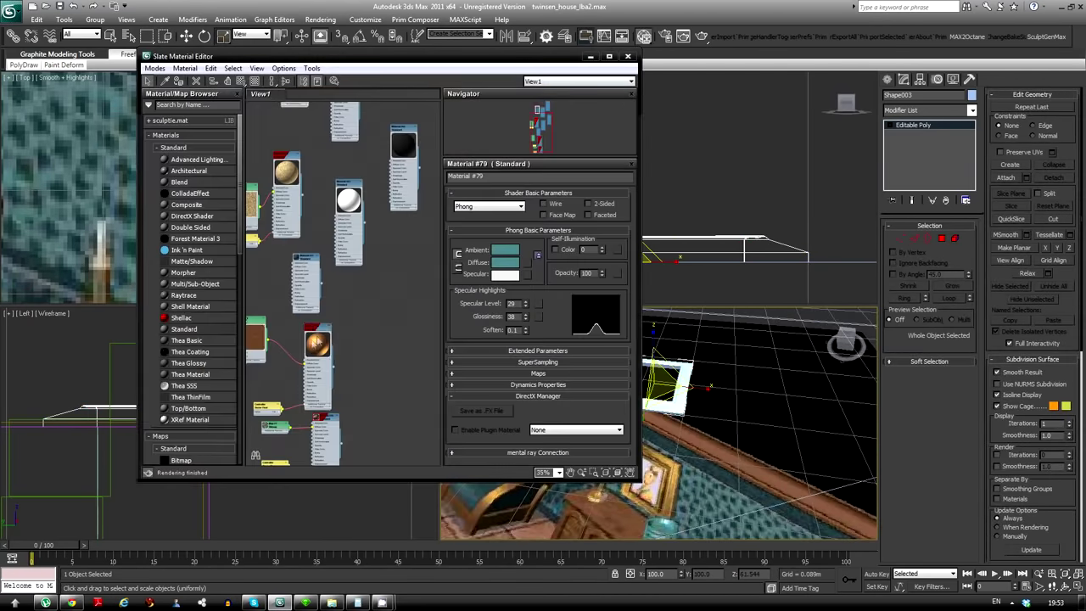
key(z)
alt+middle_drag(167, 214, 206, 204)
scroll(206, 205, up, 3)
click(216, 101)
key(e)
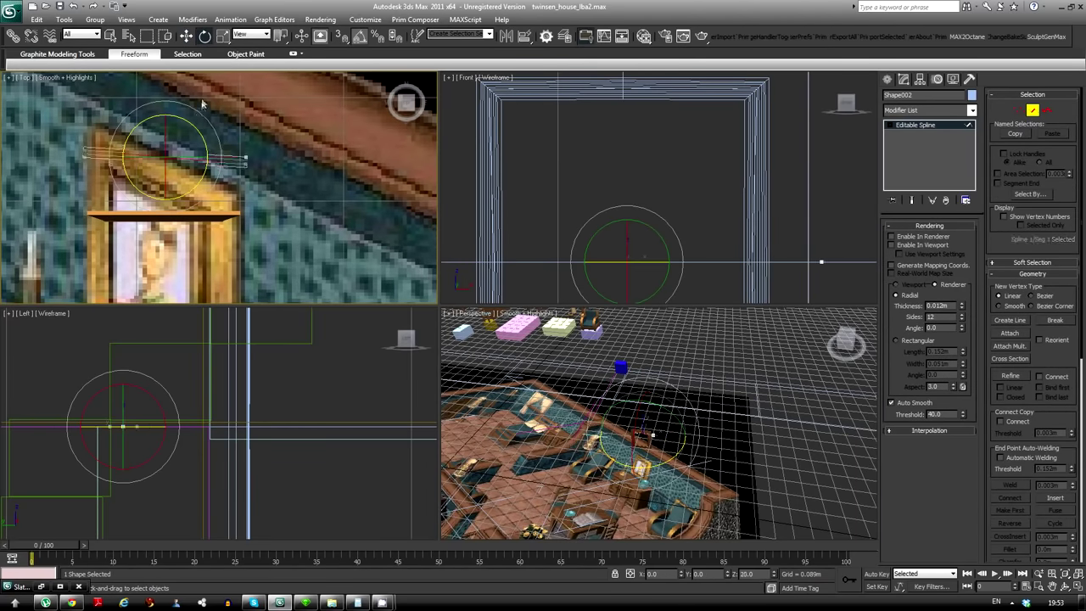
key(Delete)
key(w)
click(163, 153)
Draw a new flat cylinder base beside the flower vase on the table
scroll(208, 161, up, 2)
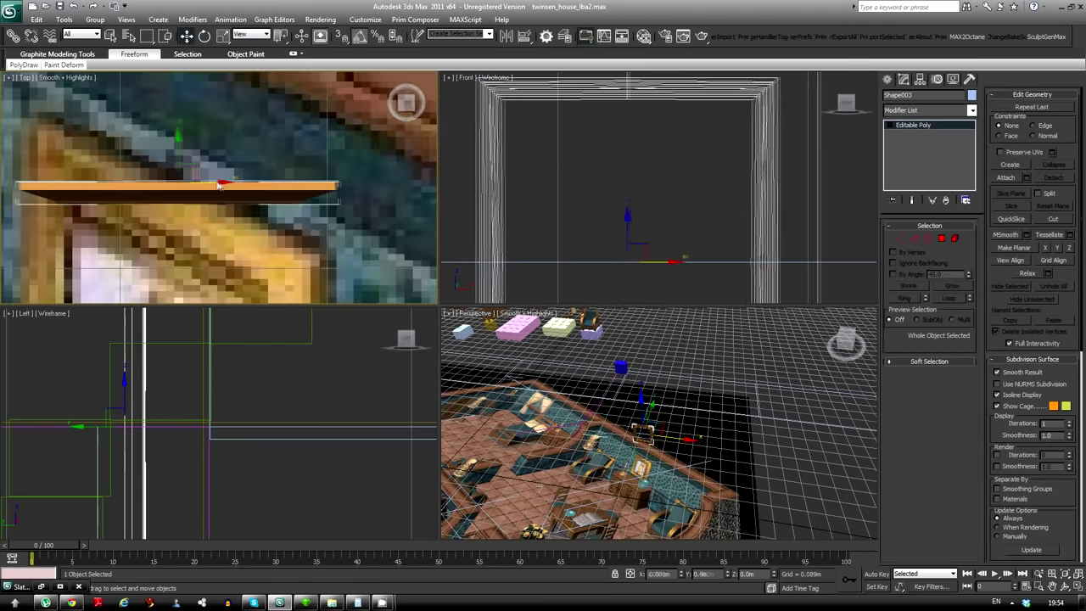
key(z)
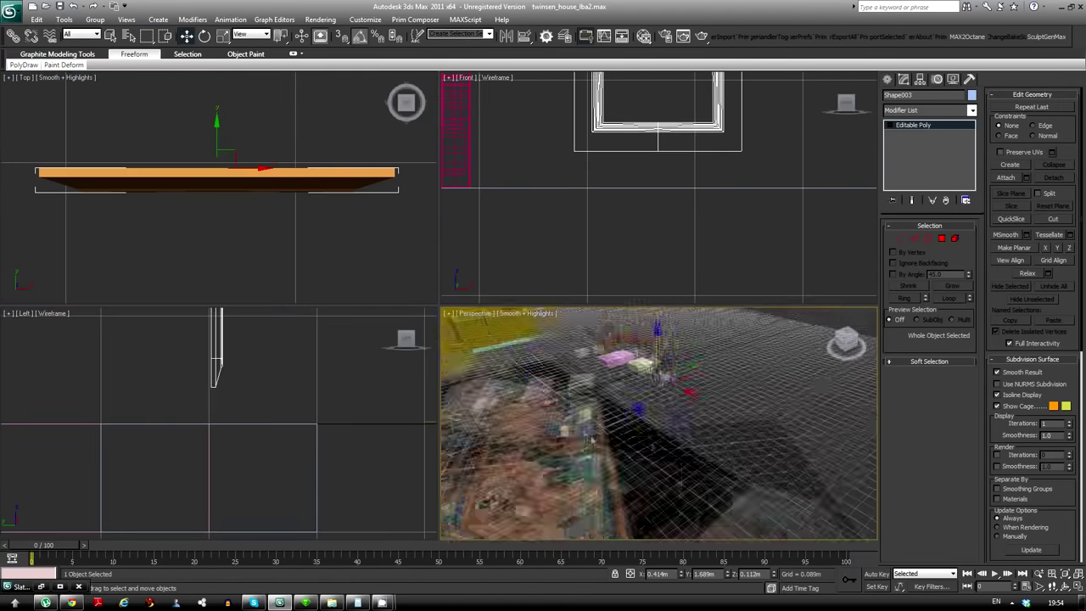
middle_drag(232, 193, 252, 219)
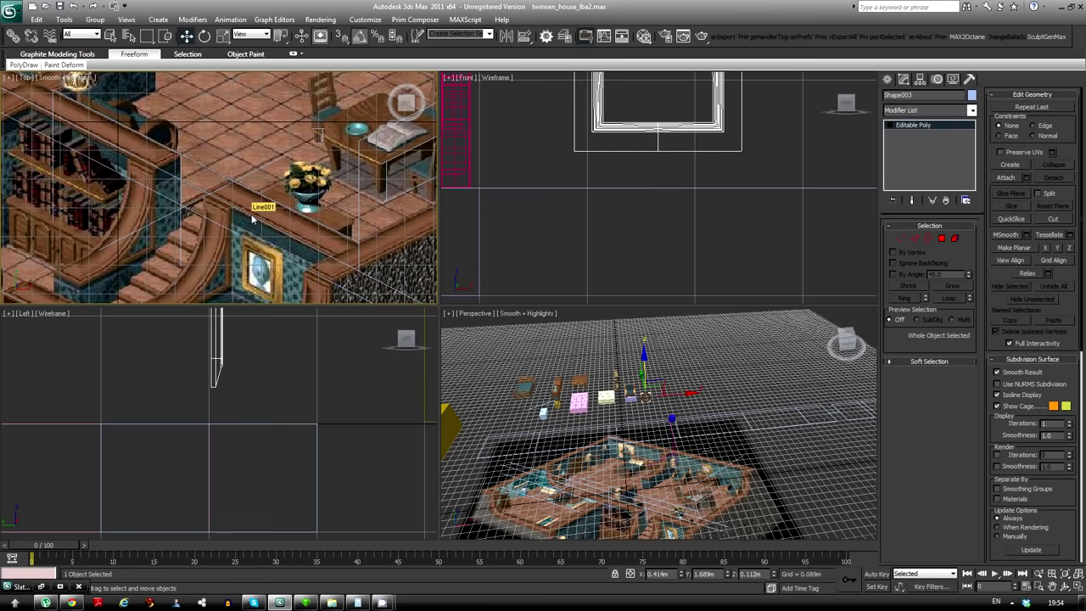
scroll(252, 218, up, 3)
drag(280, 225, 303, 240)
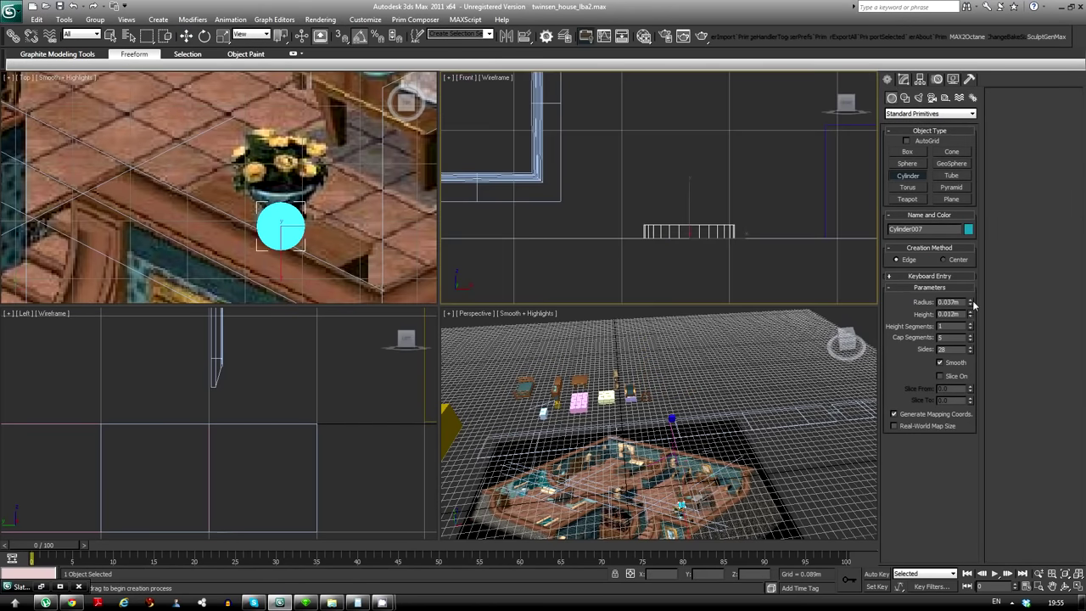
Bevel the cylinder with a zero outline and add connecting edge loops around it
scroll(620, 267, down, 5)
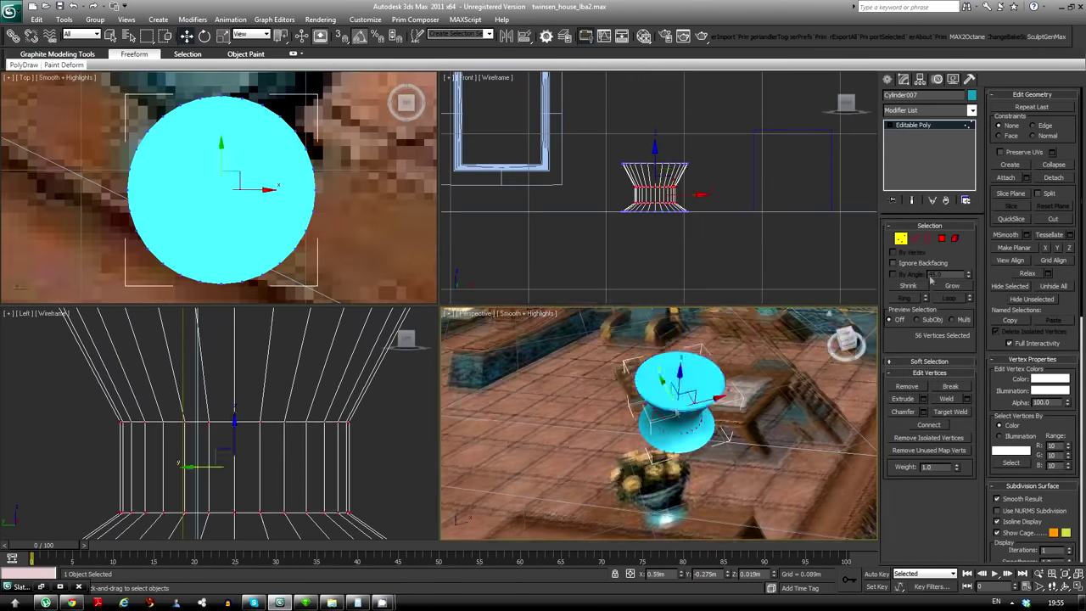
right_click(685, 417)
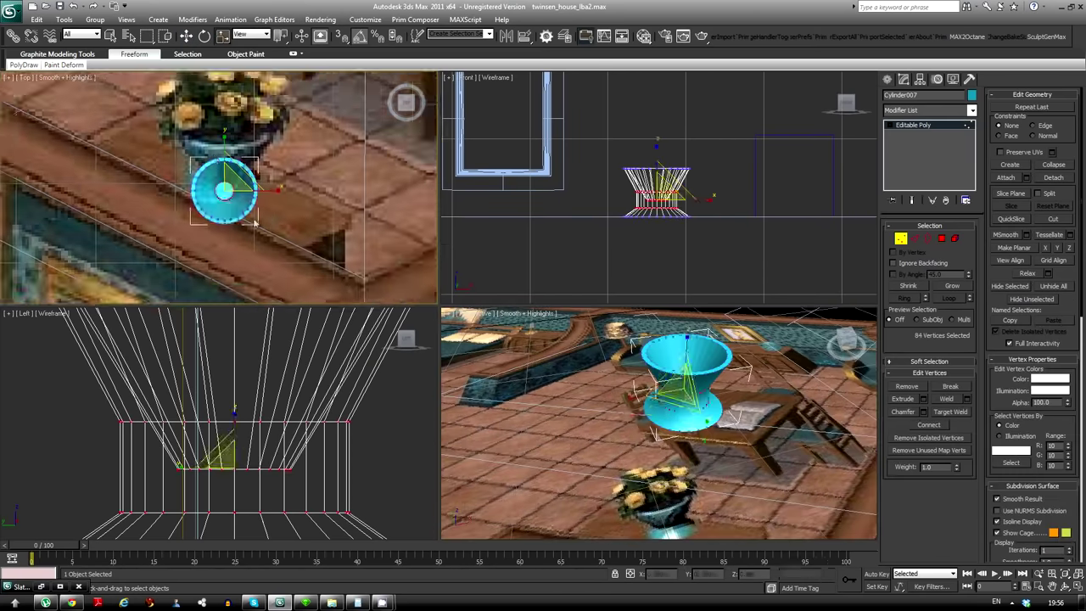
click(901, 240)
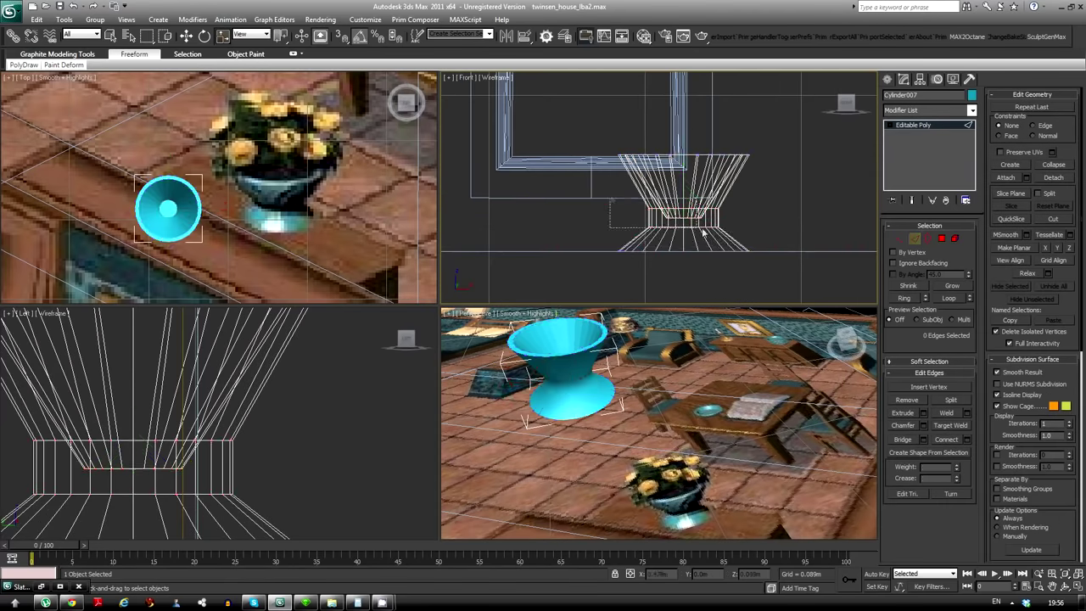
click(924, 426)
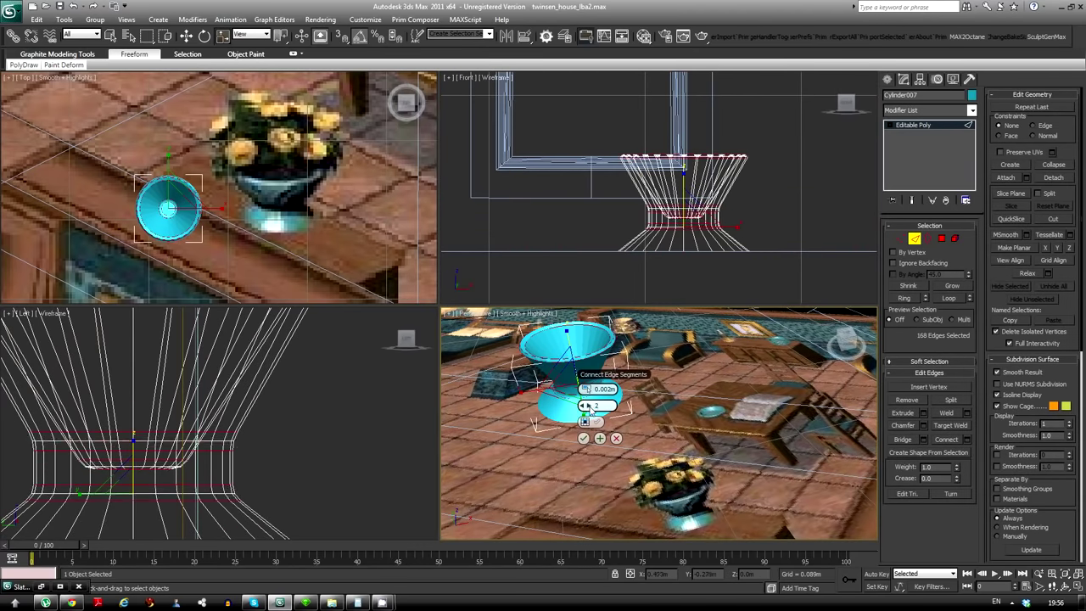
click(583, 438)
Scale the cylinder's vertices to flare it into a bowl and chamfer it
key(1)
key(ctrl+a)
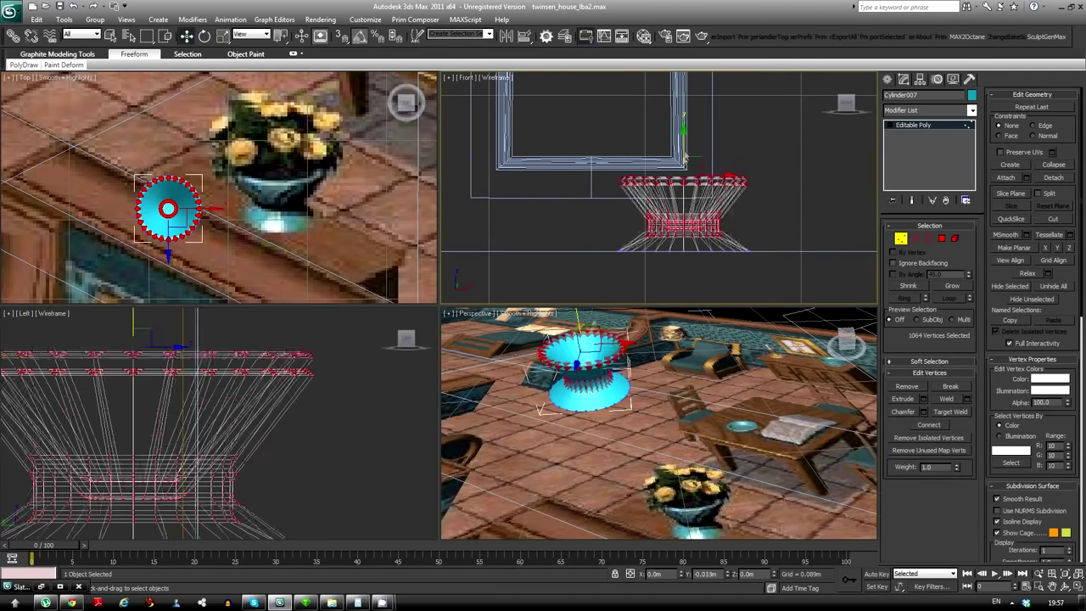
mouse_move(670, 399)
alt+middle_down()
mouse_move(645, 399)
mouse_move(632, 361)
alt+middle_up()
click(901, 238)
key(1)
key(w)
key(z)
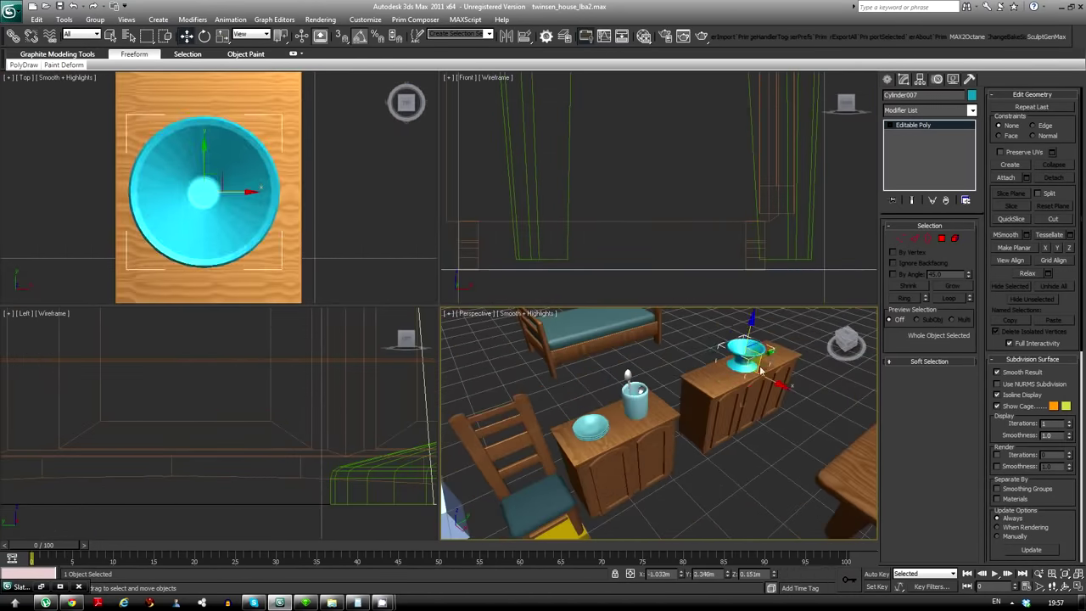
key(1)
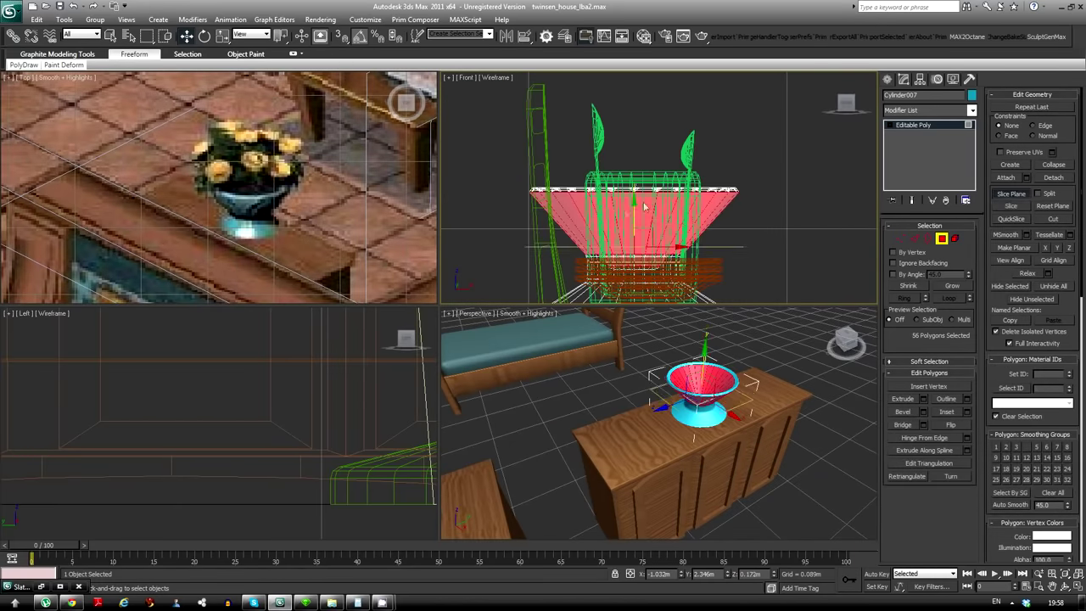
click(710, 446)
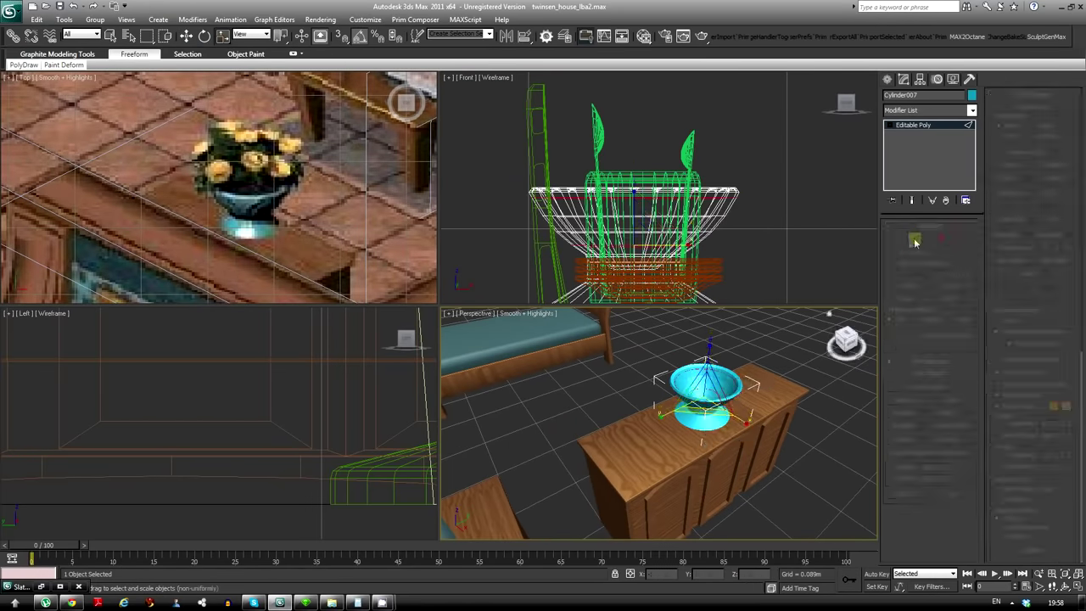
Add a Smooth modifier and collapse the bowl to Editable Poly
click(972, 110)
click(916, 339)
alt+middle_drag(747, 424, 787, 383)
right_click(679, 339)
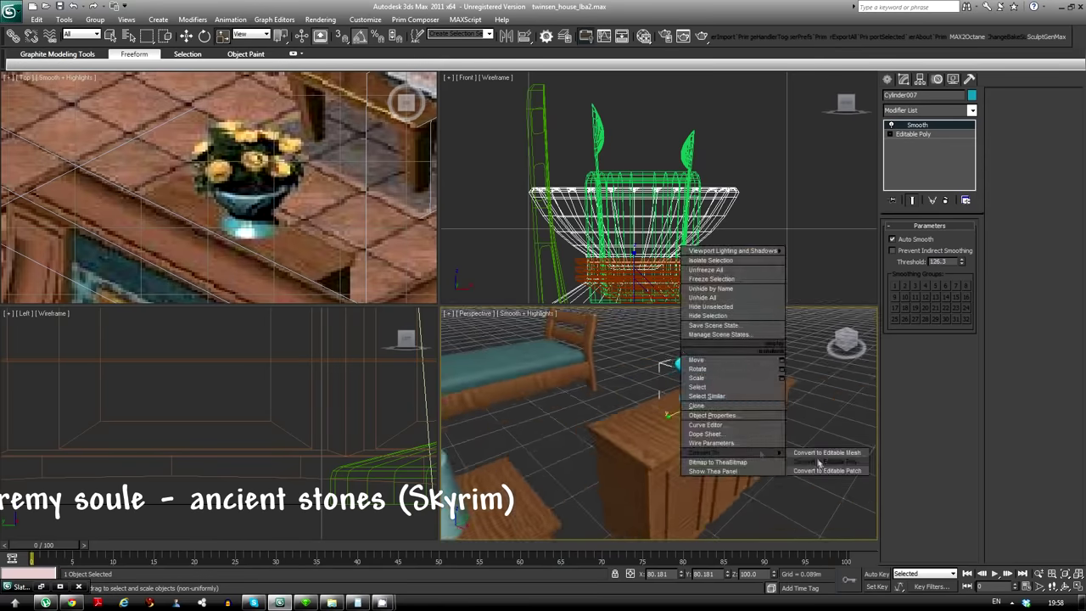
click(824, 450)
scroll(601, 216, down, 2)
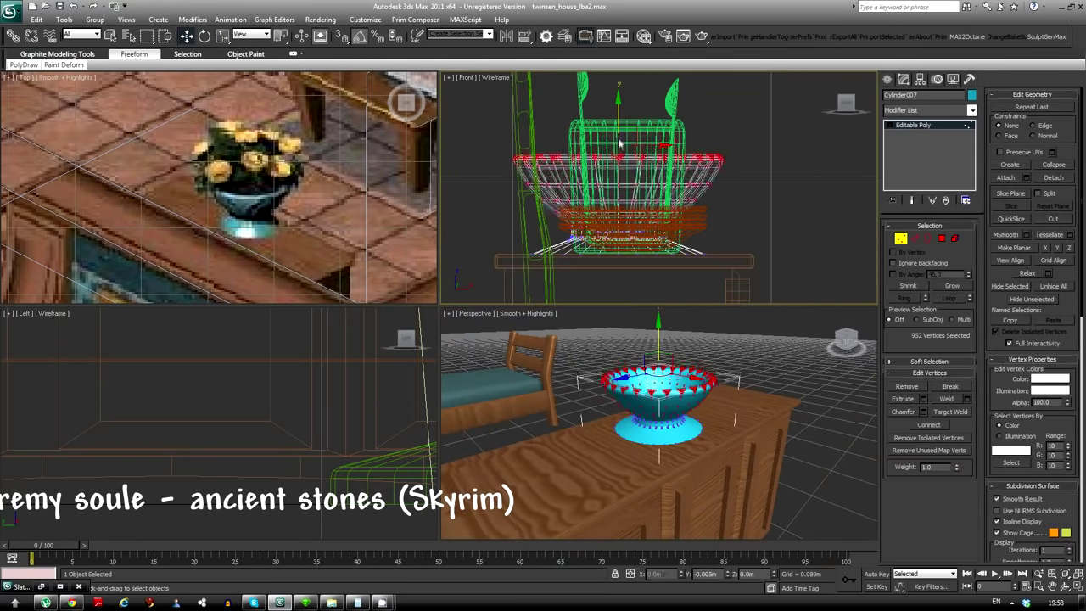
alt+middle_drag(679, 424, 784, 479)
Position the flared bowl on the wooden chest
key(1)
key(z)
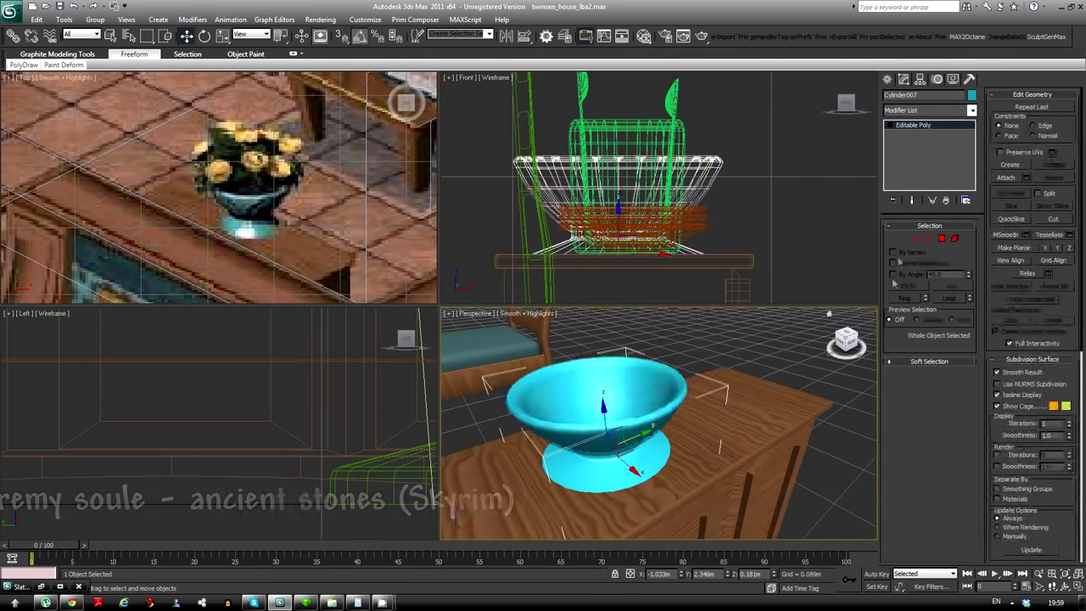
key(1)
click(745, 350)
mouse_move(883, 287)
alt+middle_down()
mouse_move(745, 350)
mouse_move(716, 390)
alt+middle_up()
scroll(745, 351, down, 5)
click(716, 394)
scroll(715, 395, up, 3)
key(1)
key(1)
scroll(704, 399, up, 3)
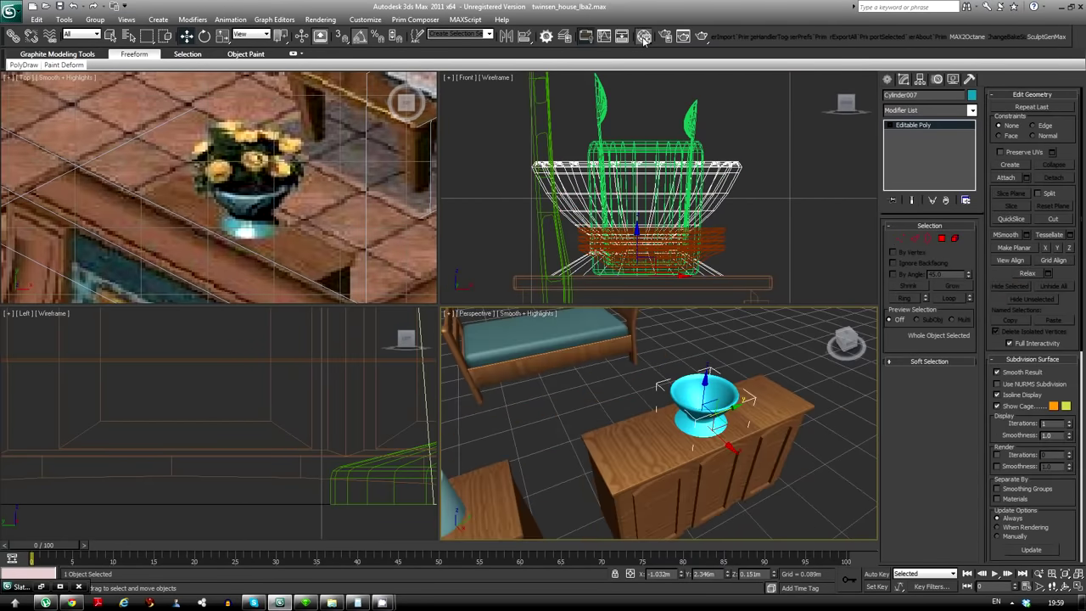
key(m)
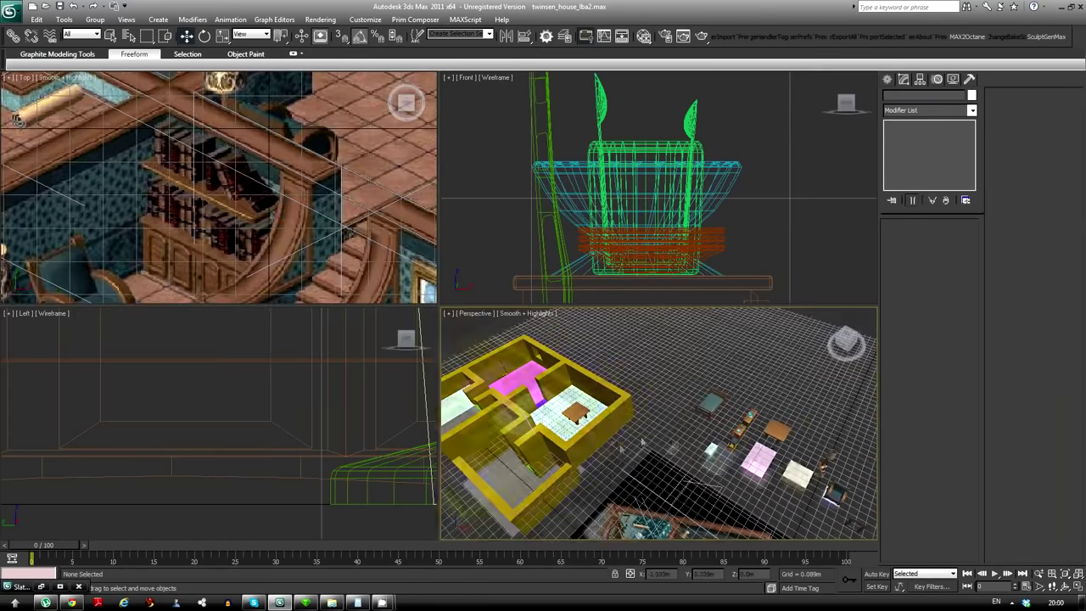
Draw a pink box slab in the top view with snapping on
key(s)
drag(250, 136, 283, 270)
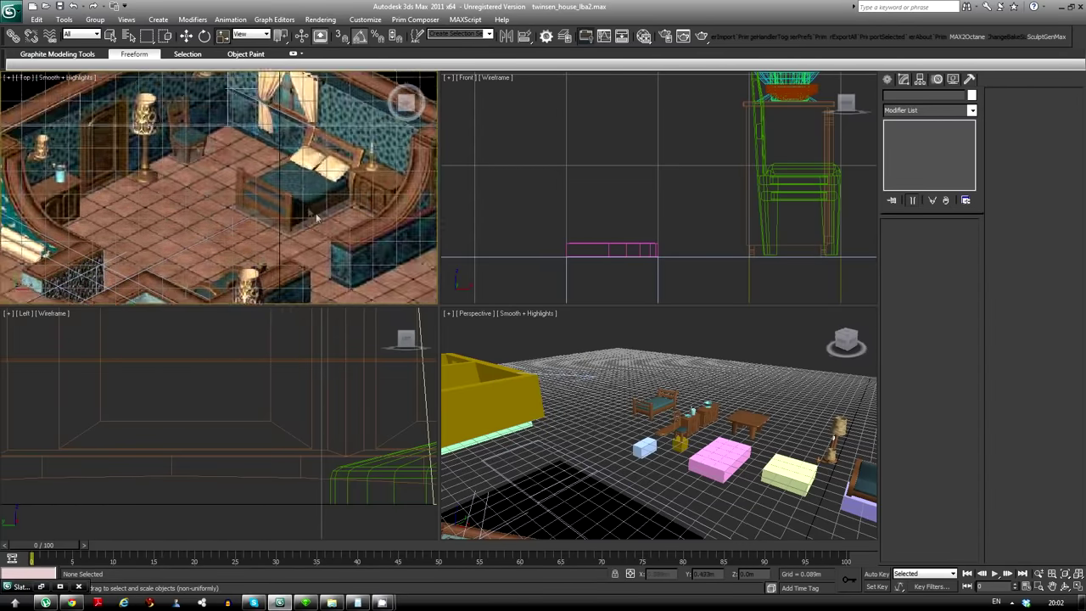
alt+middle_drag(628, 466, 534, 445)
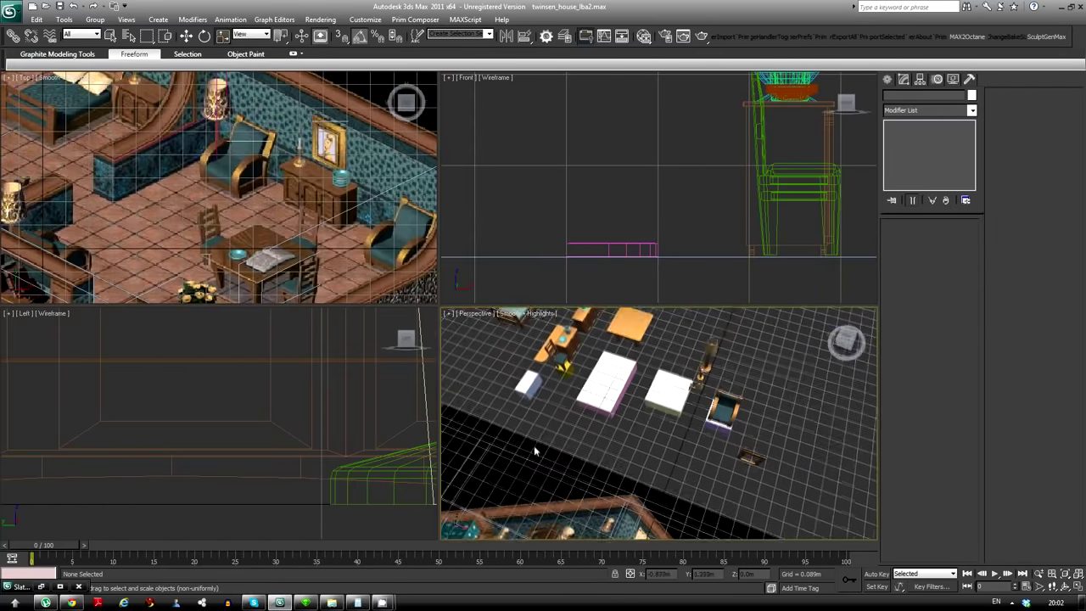
scroll(594, 441, down, 5)
scroll(239, 167, up, 5)
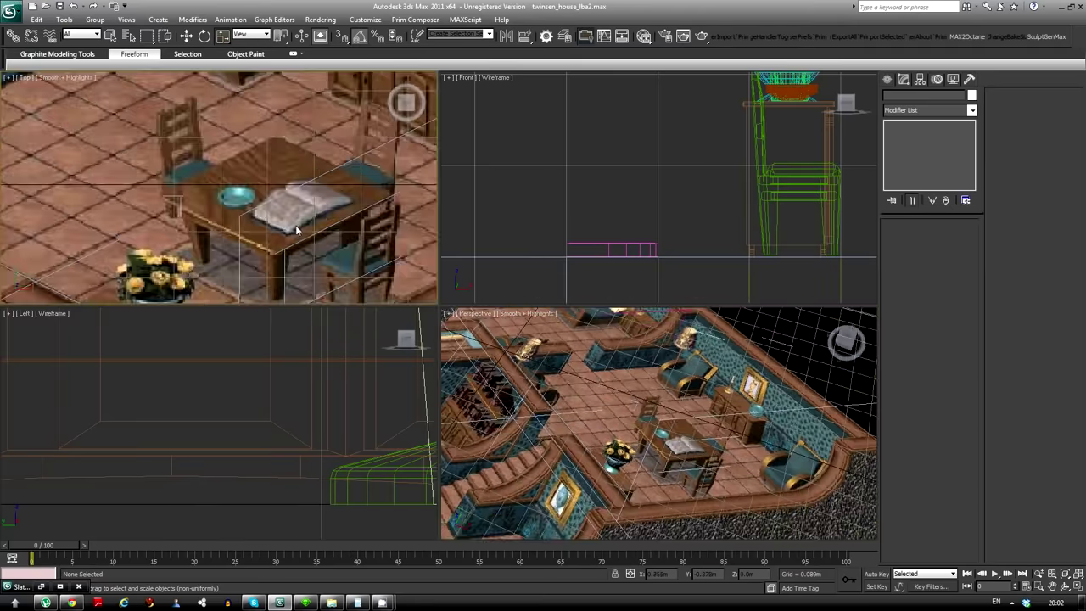
Place the first points of a new Line spline over the bookshelf
click(888, 79)
click(908, 160)
click(272, 148)
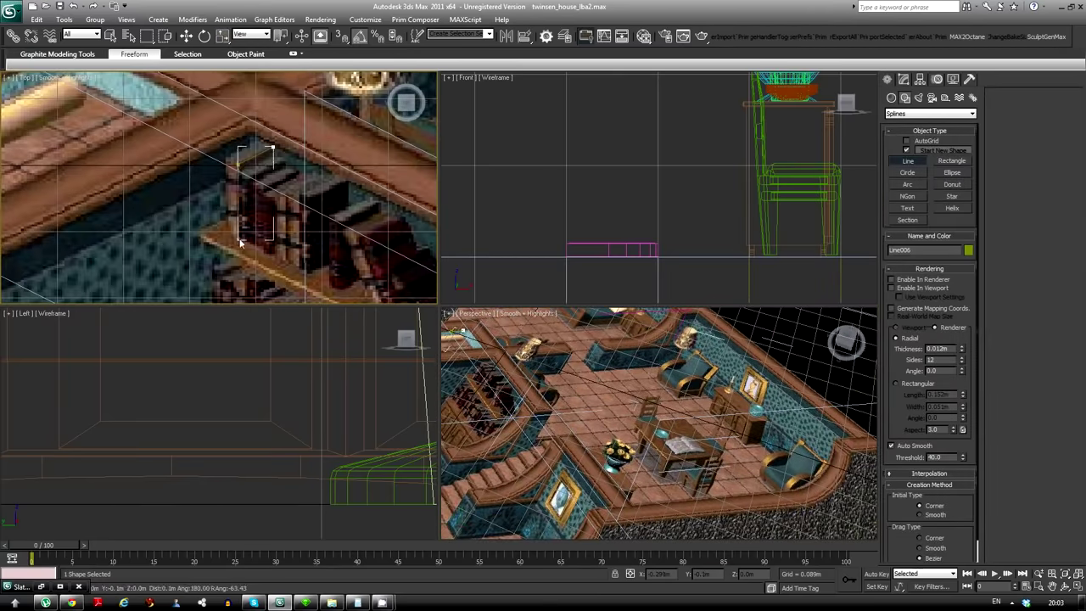
Finish the new line over the bookshelf and select its corner vertices
key(z)
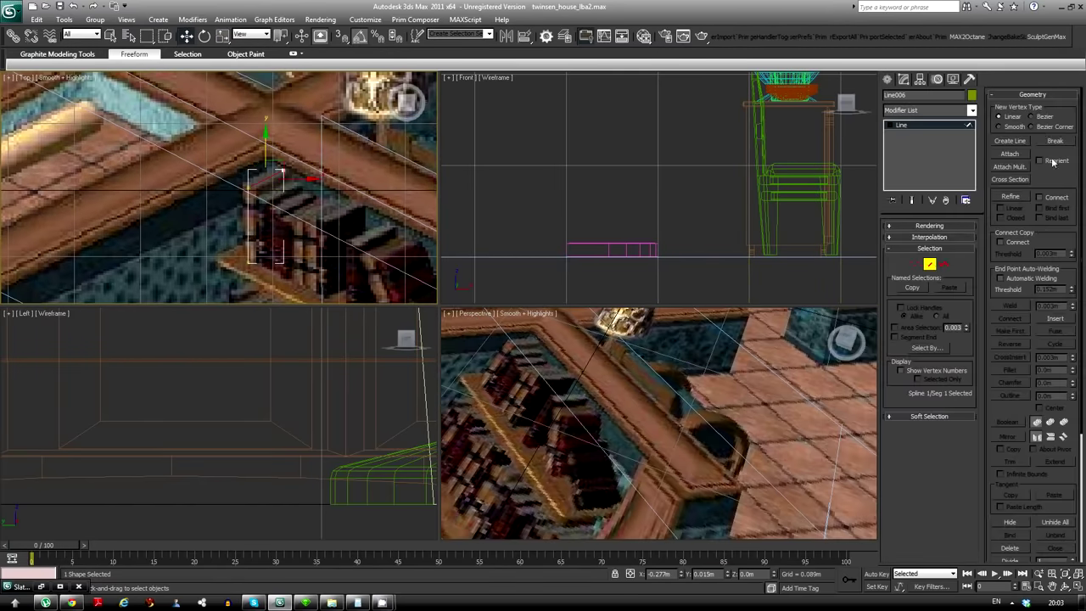
scroll(332, 162, up, 3)
key(e)
scroll(321, 152, up, 2)
key(w)
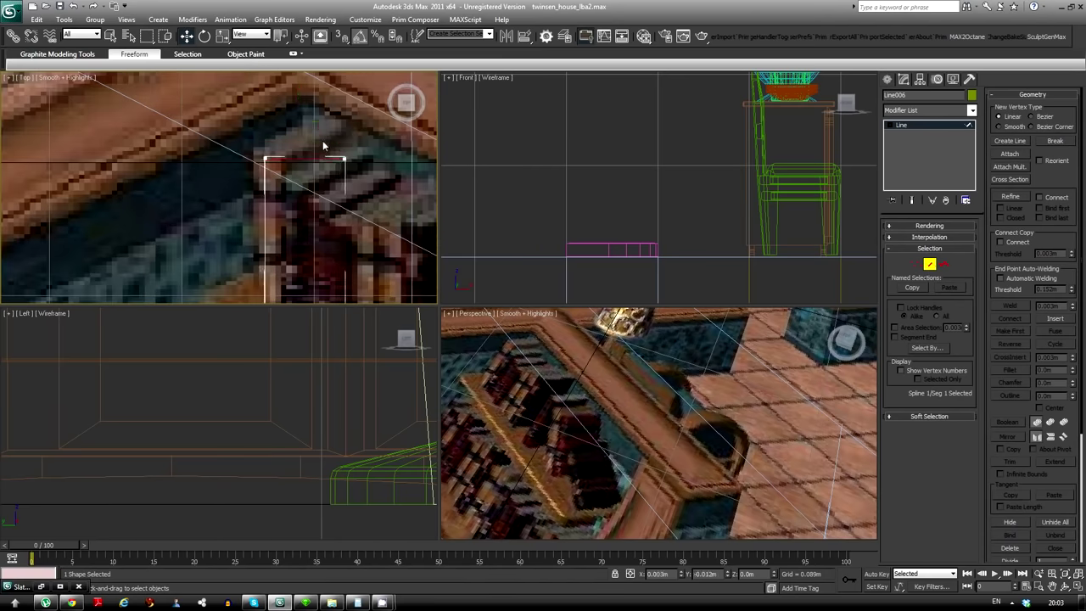
key(2)
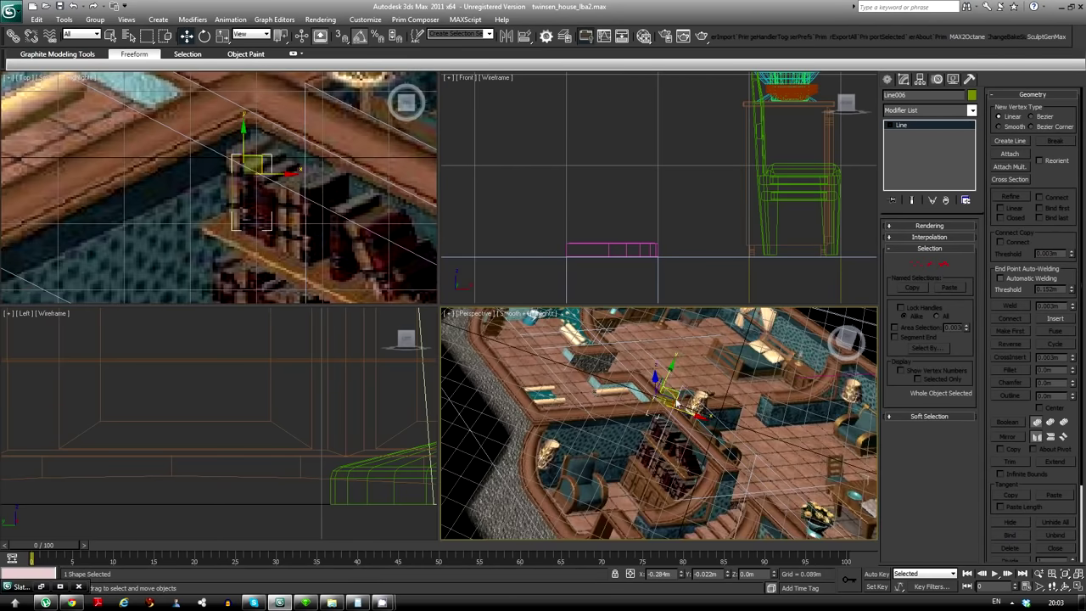
key(z)
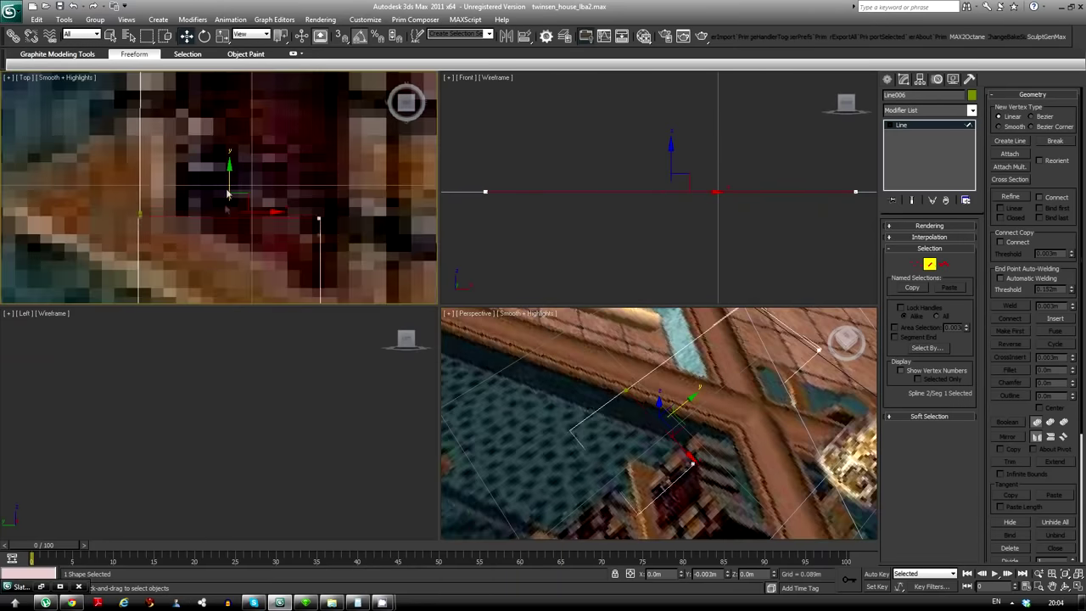
click(694, 462)
click(286, 106)
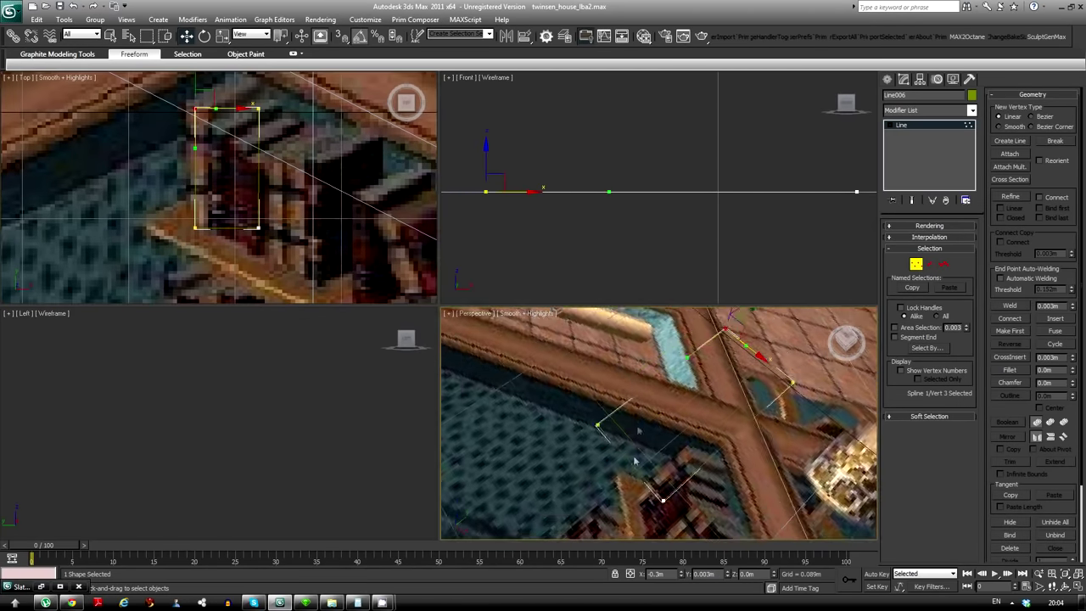
click(706, 574)
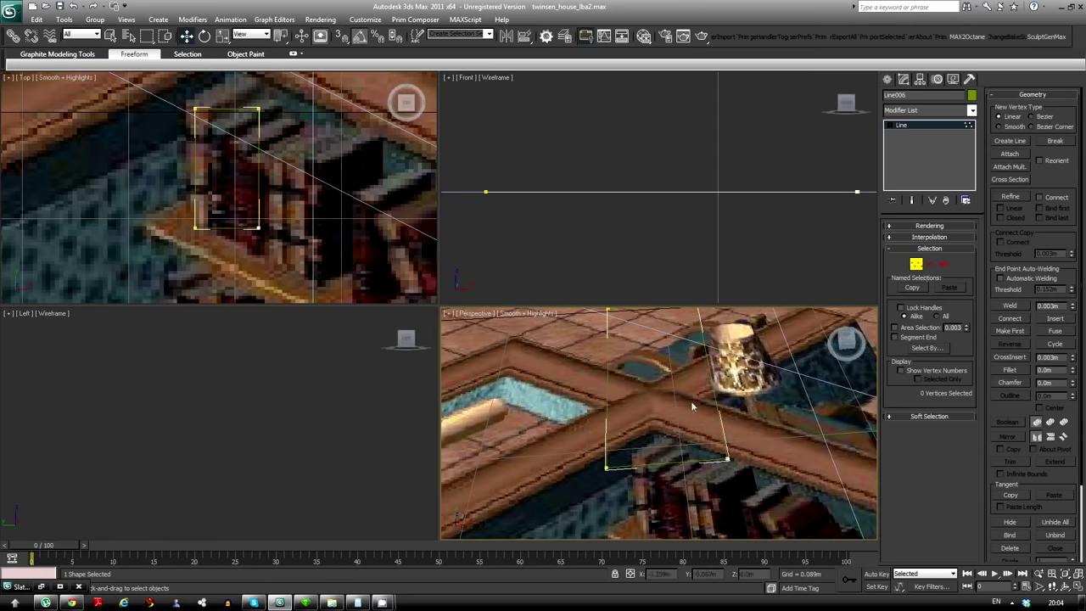
Convert the line to Editable Poly, extrude it, add FFD and Symmetry, collapse, and extrude again
key(4)
key(shift+e)
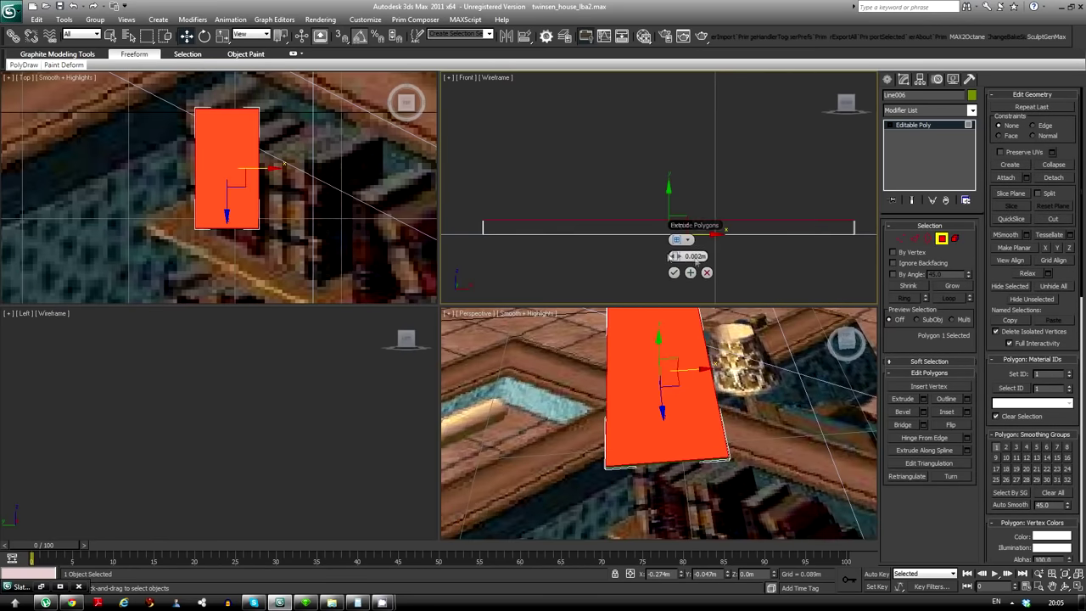
click(972, 111)
click(971, 111)
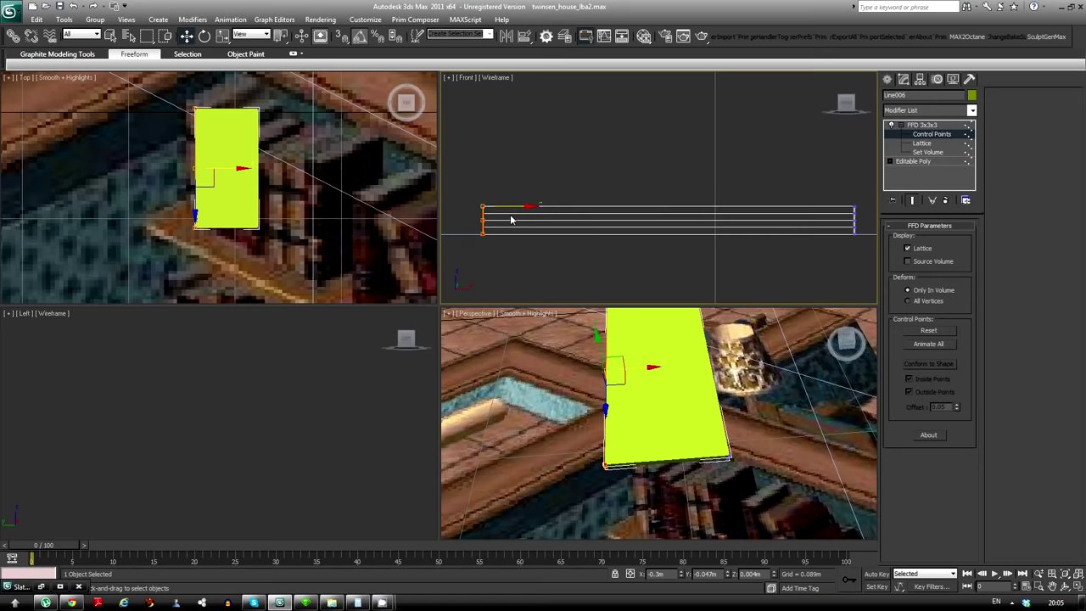
click(971, 111)
click(919, 412)
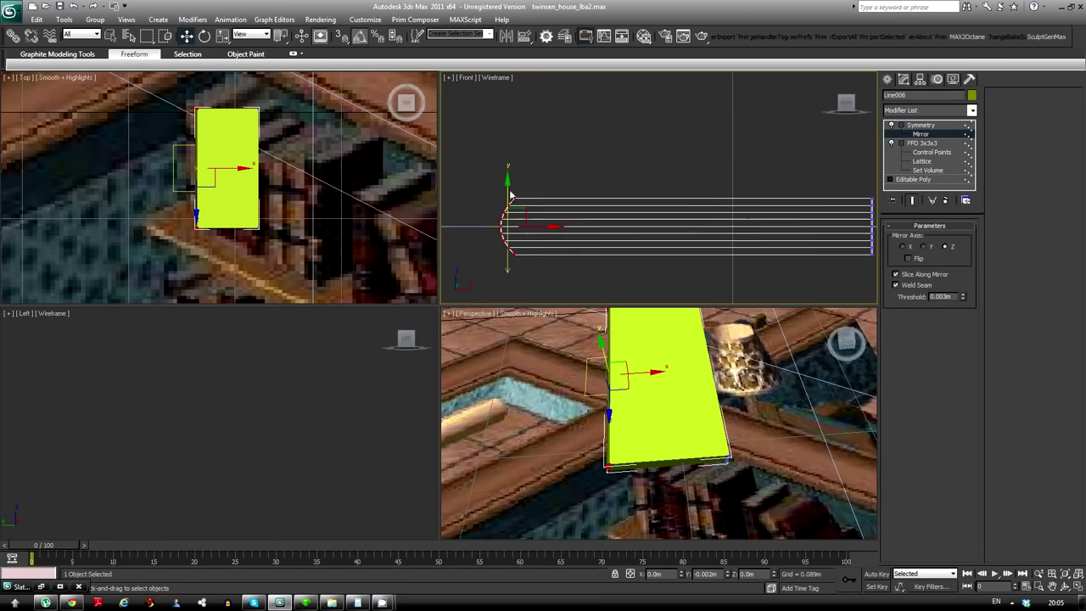
key(4)
shift+click(906, 402)
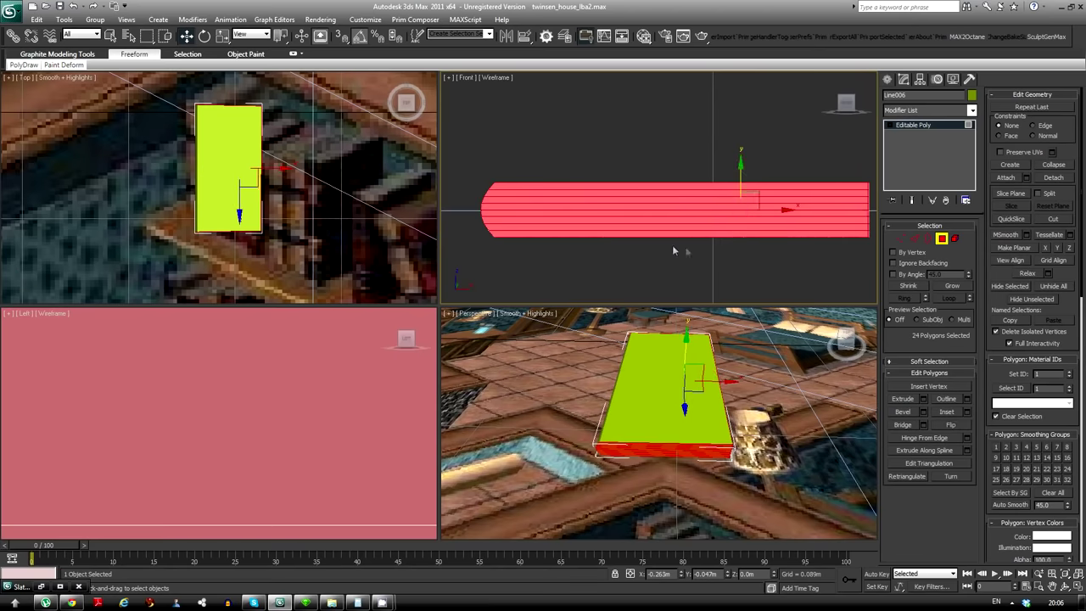
Add a Smooth modifier and scale the slab taller along Z
key(4)
alt+middle_drag(671, 382, 700, 378)
click(930, 110)
click(925, 441)
key(r)
drag(591, 272, 713, 342)
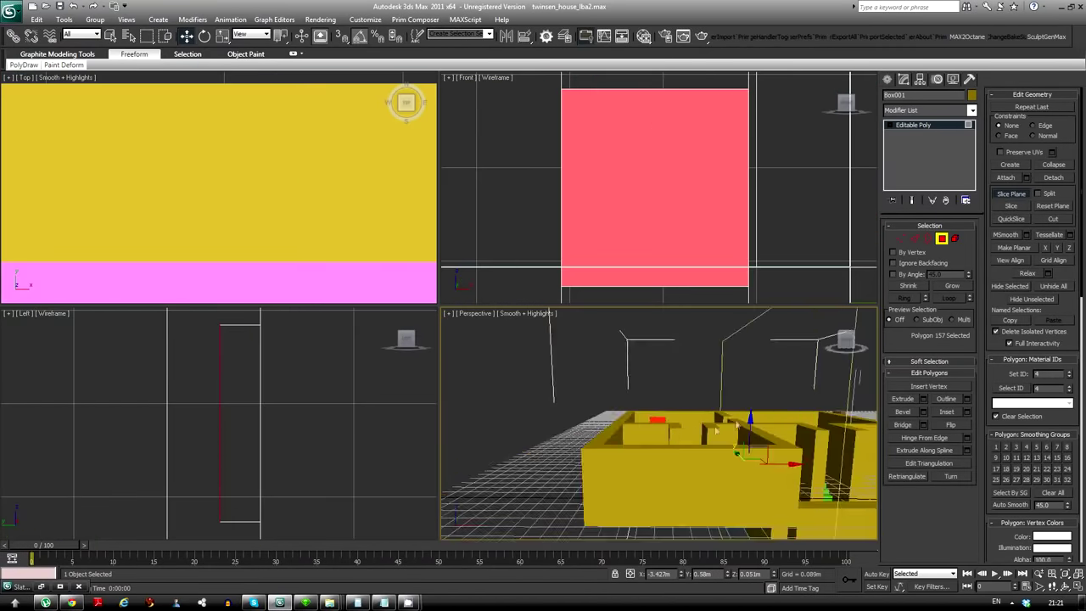
Select two yellow wall polygons and connect edges to frame the four-pane window opening
ctrl+click(577, 245)
scroll(594, 187, up, 3)
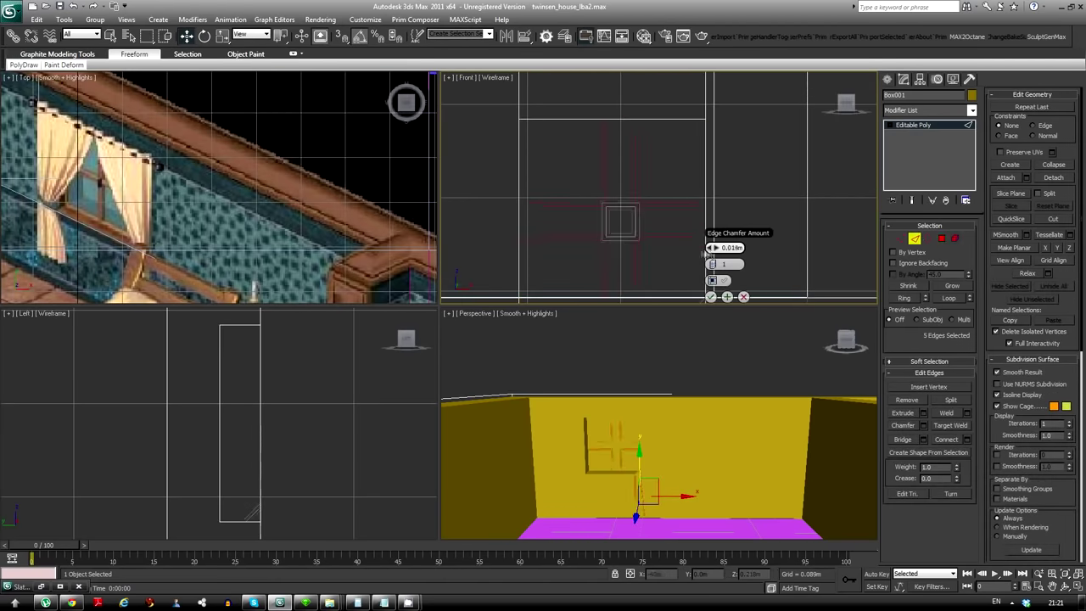
click(711, 296)
scroll(647, 369, up, 5)
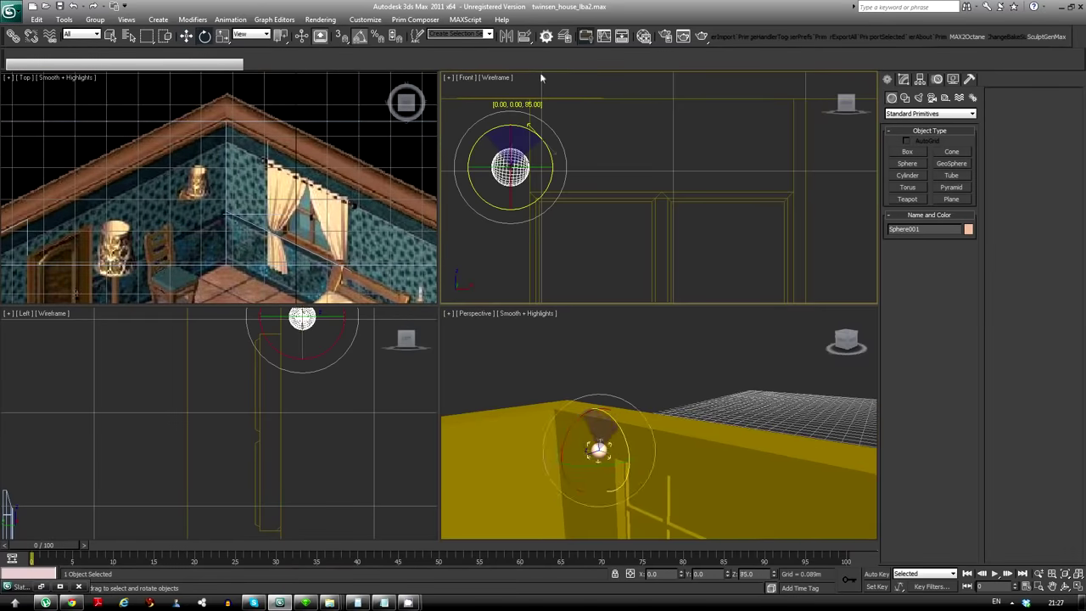
Turn the sphere into a ball-ended rod: Editable Poly, delete half, add Symmetry
right_click(604, 442)
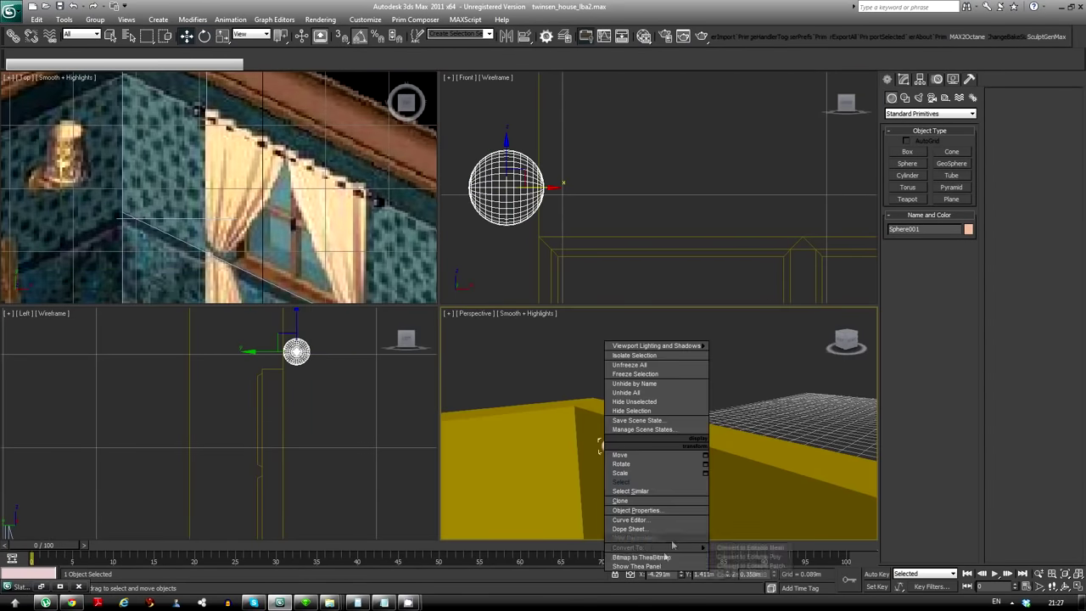
click(748, 556)
key(Delete)
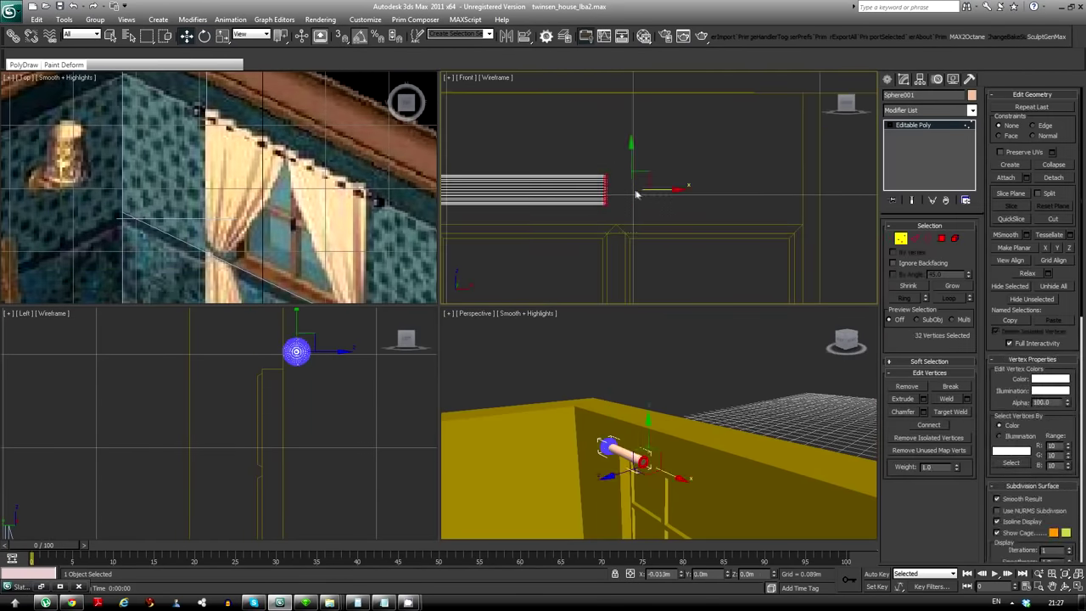
click(971, 110)
click(919, 138)
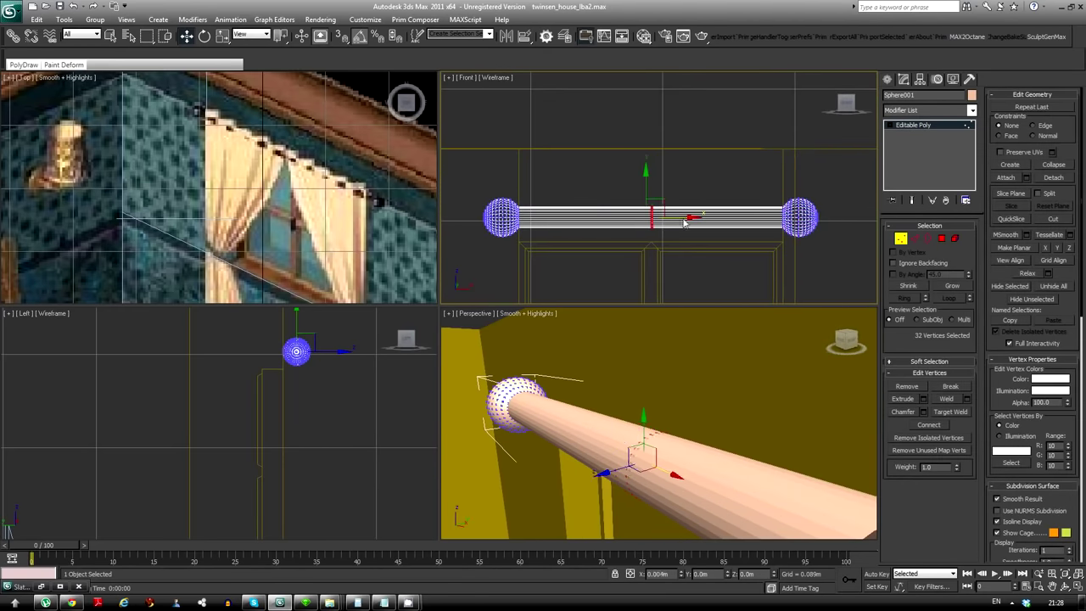
key(4)
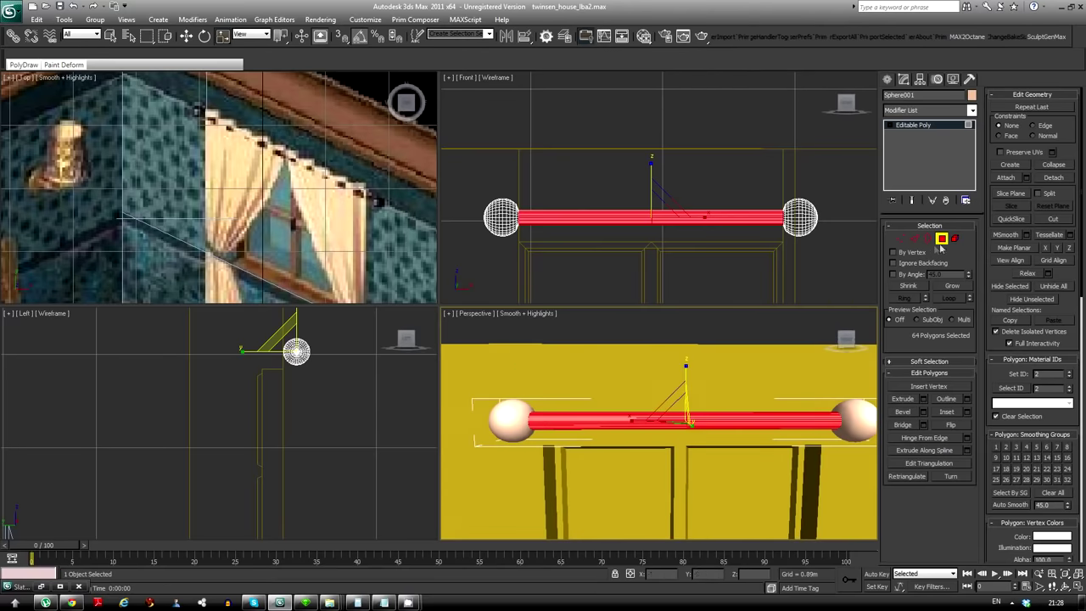
scroll(216, 195, up, 2)
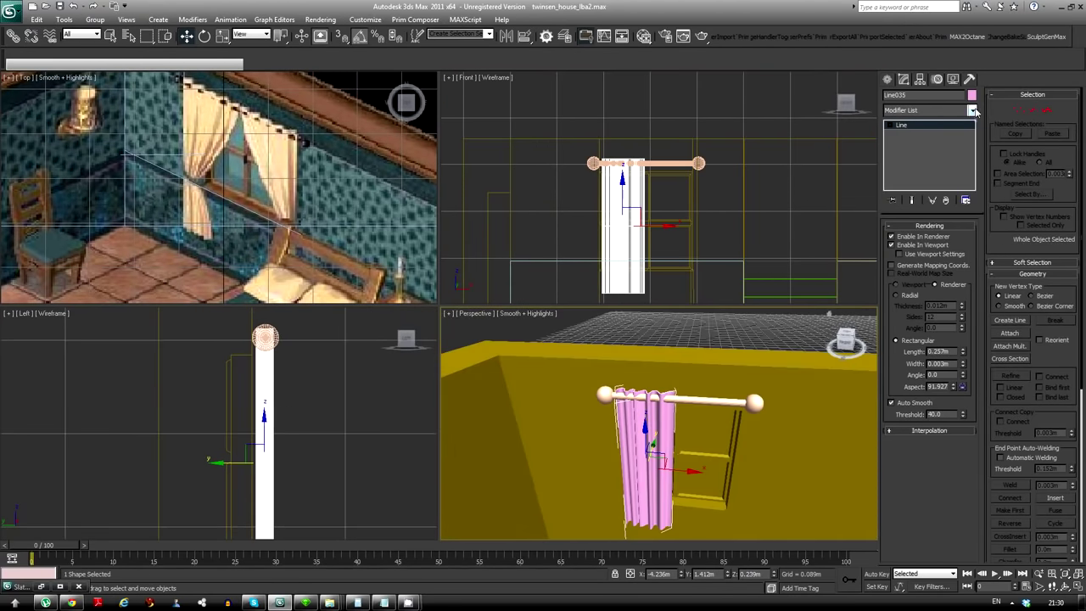
Add a Subdivide modifier to the curtain and show the perspective view as Hidden Line
click(929, 110)
click(924, 484)
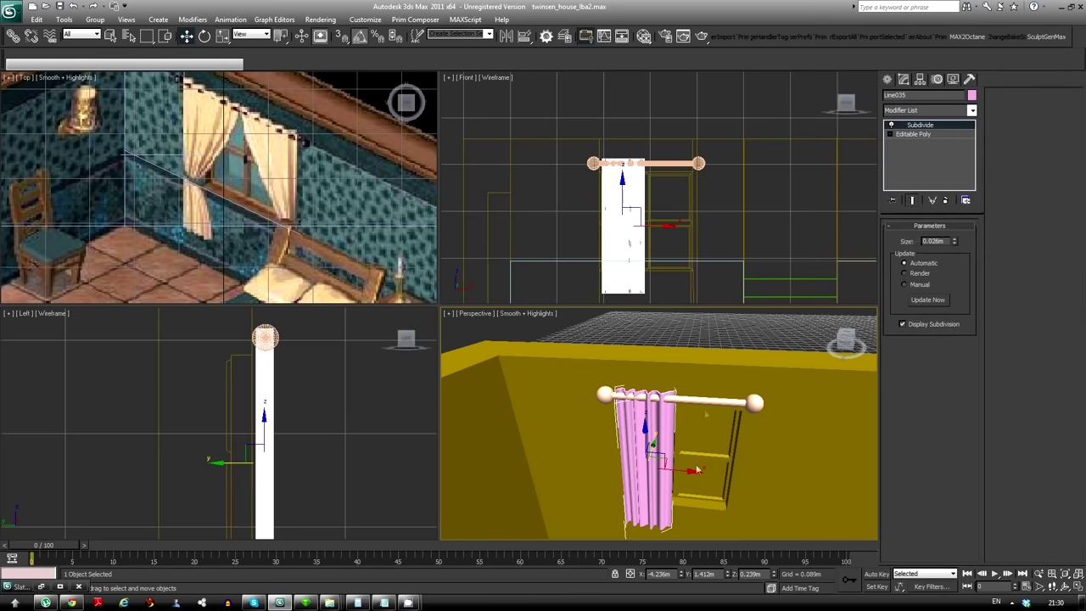
click(518, 314)
click(485, 337)
scroll(653, 441, down, 3)
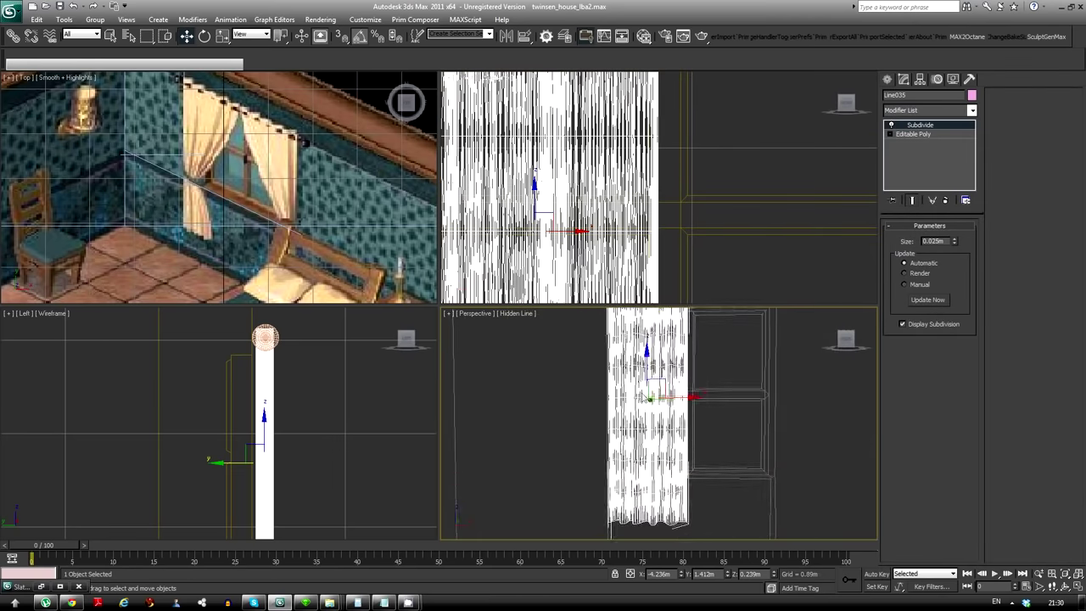
scroll(654, 441, down, 3)
Add an FFD(box) deformer to the curtain and select it for bending
click(930, 110)
click(925, 468)
mouse_move(670, 441)
alt+middle_down()
mouse_move(704, 450)
mouse_move(752, 360)
alt+middle_up()
click(886, 79)
drag(645, 467, 662, 479)
Give the curtain a 5x5x5 FFD box and pull its points into a gathered S-curve
click(999, 182)
click(971, 110)
click(924, 468)
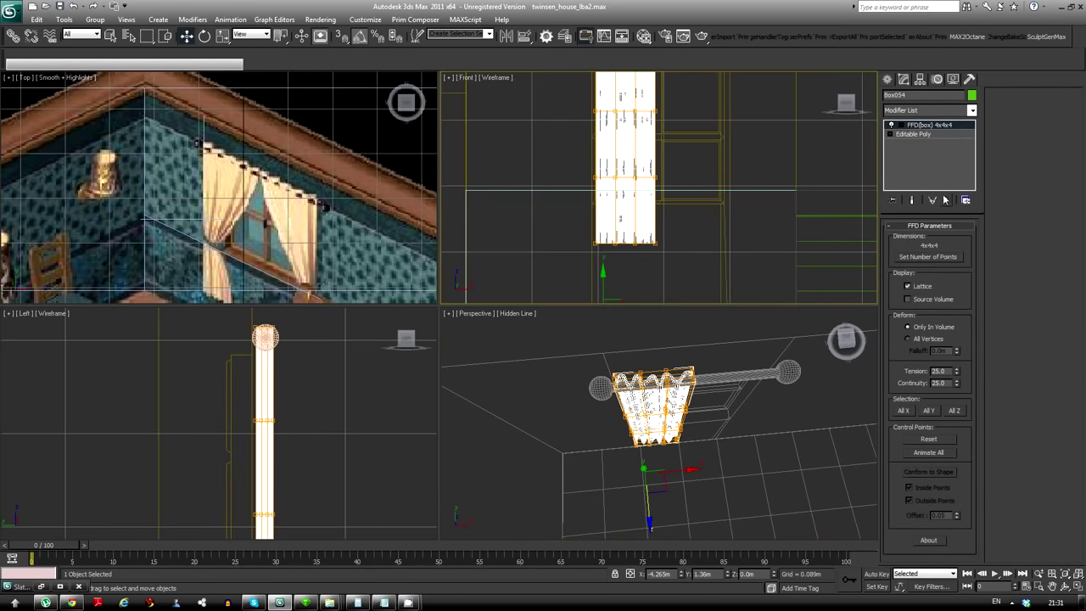
click(574, 288)
key(ctrl+z)
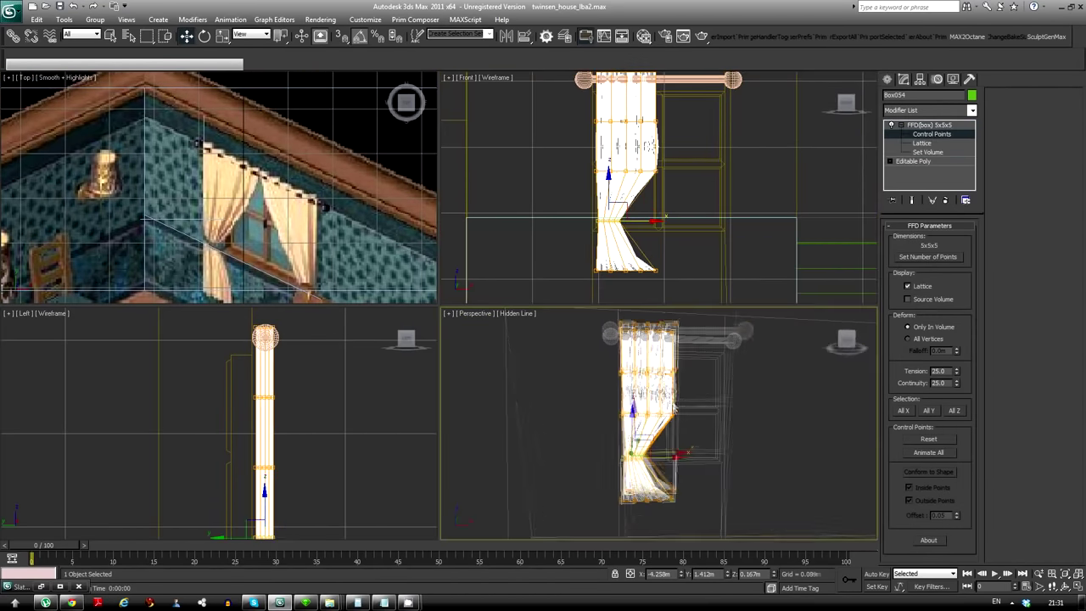
alt+middle_drag(584, 418, 601, 435)
drag(611, 191, 639, 192)
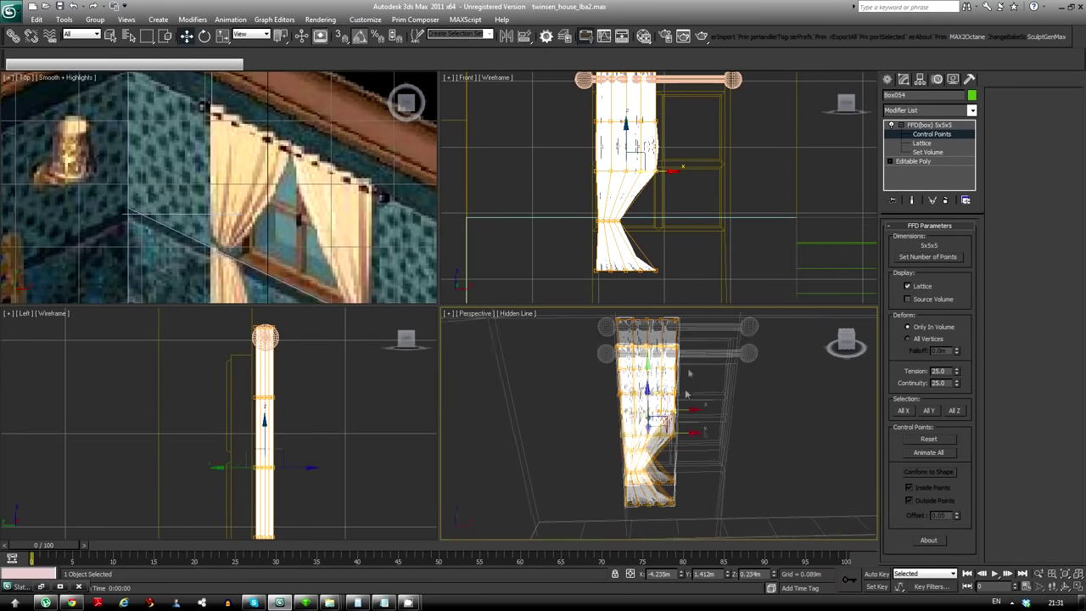
middle_drag(654, 274, 653, 252)
click(653, 252)
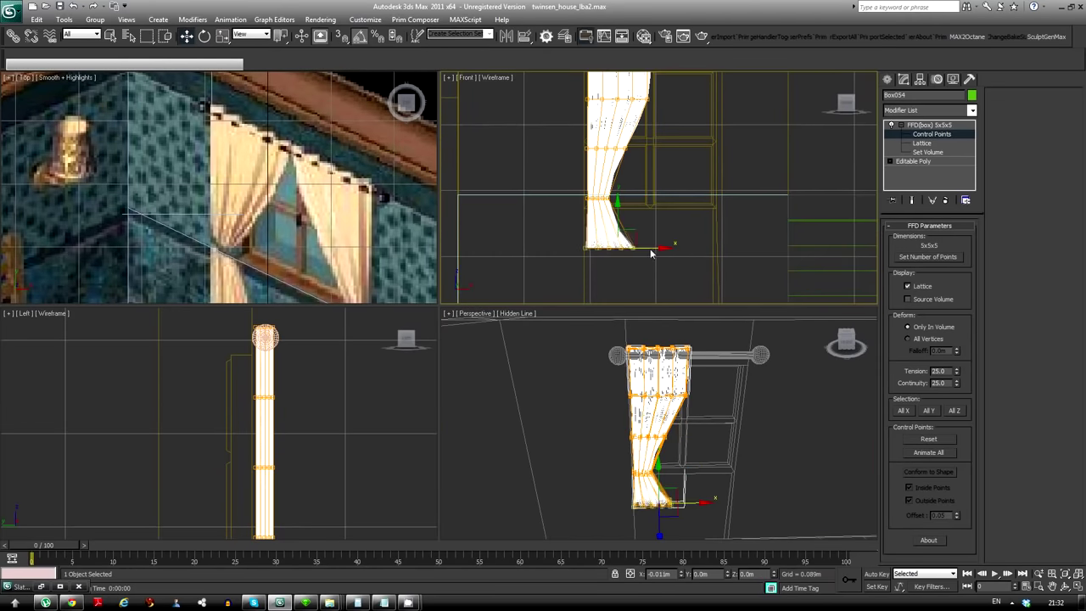
mouse_move(670, 373)
alt+middle_down()
mouse_move(693, 357)
mouse_move(609, 430)
mouse_move(713, 424)
mouse_move(691, 386)
mouse_move(645, 399)
alt+middle_up()
Select the rod's end ball and the curtain, turning the view to face the window
click(920, 79)
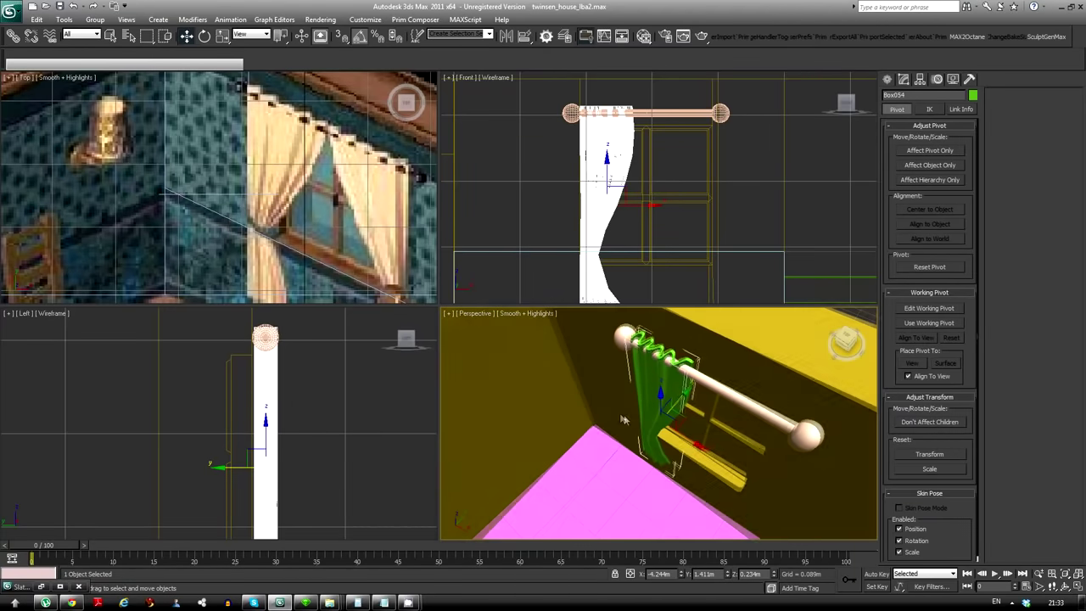
click(600, 378)
click(616, 391)
alt+middle_drag(616, 391, 645, 365)
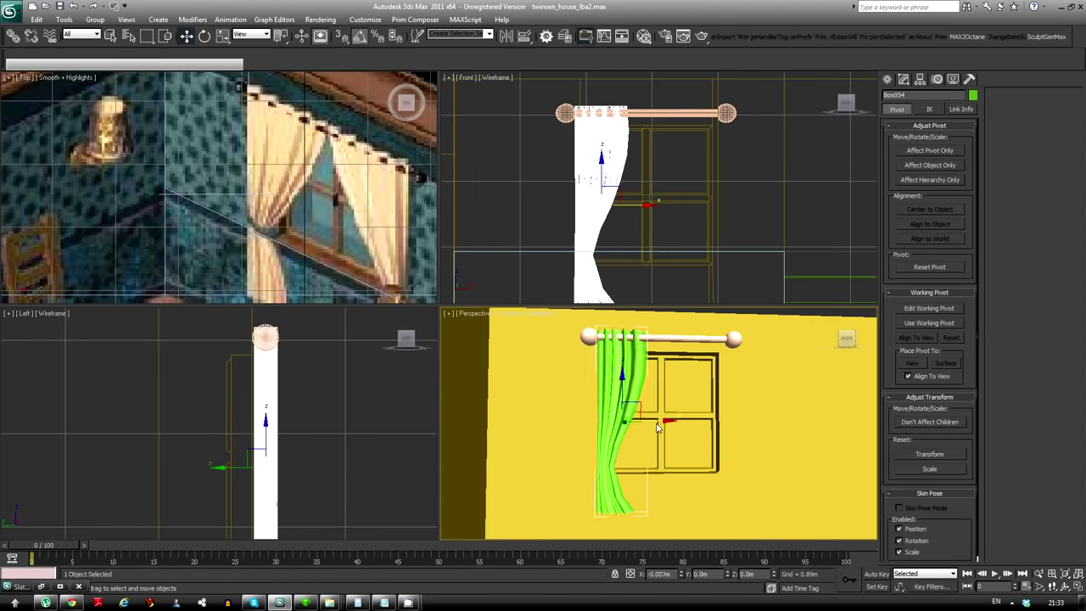
key(w)
click(888, 79)
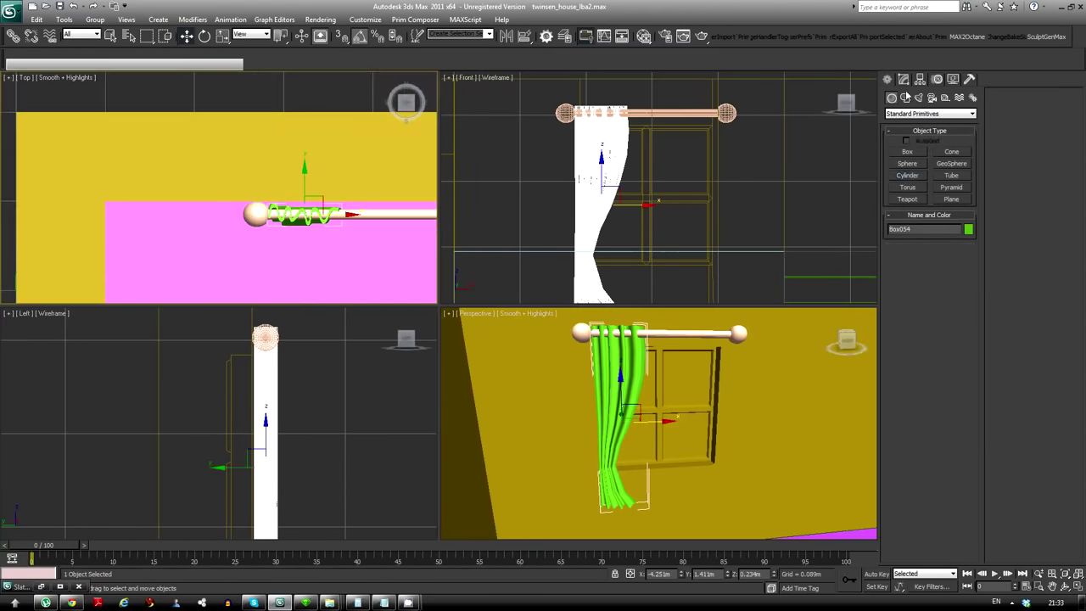
Finish the tie-back cylinder, colour it purple, and frame it for scaling
right_click(289, 205)
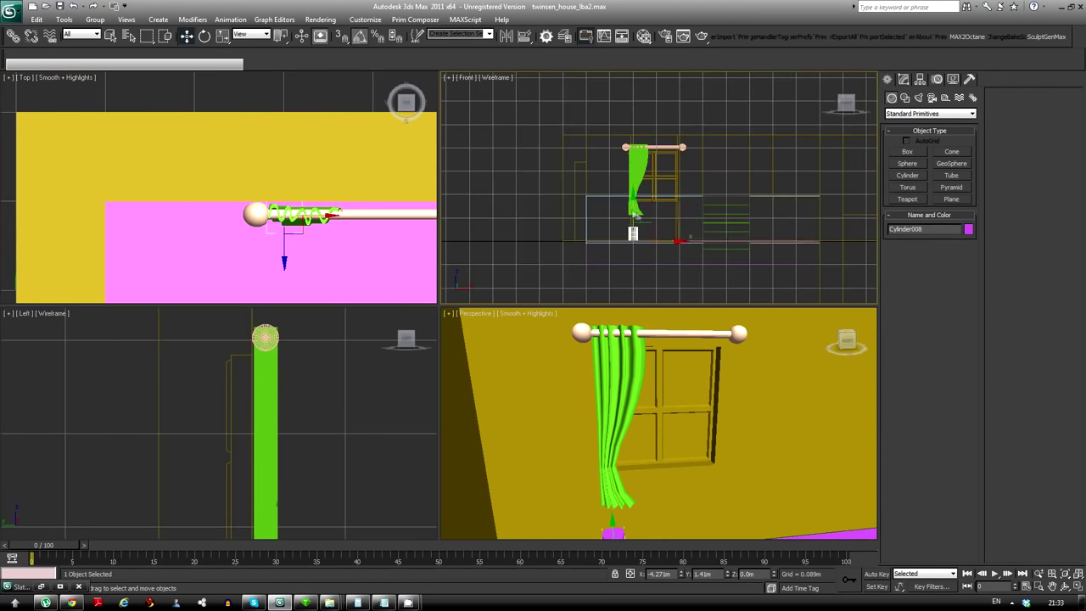
click(968, 228)
click(599, 364)
click(904, 79)
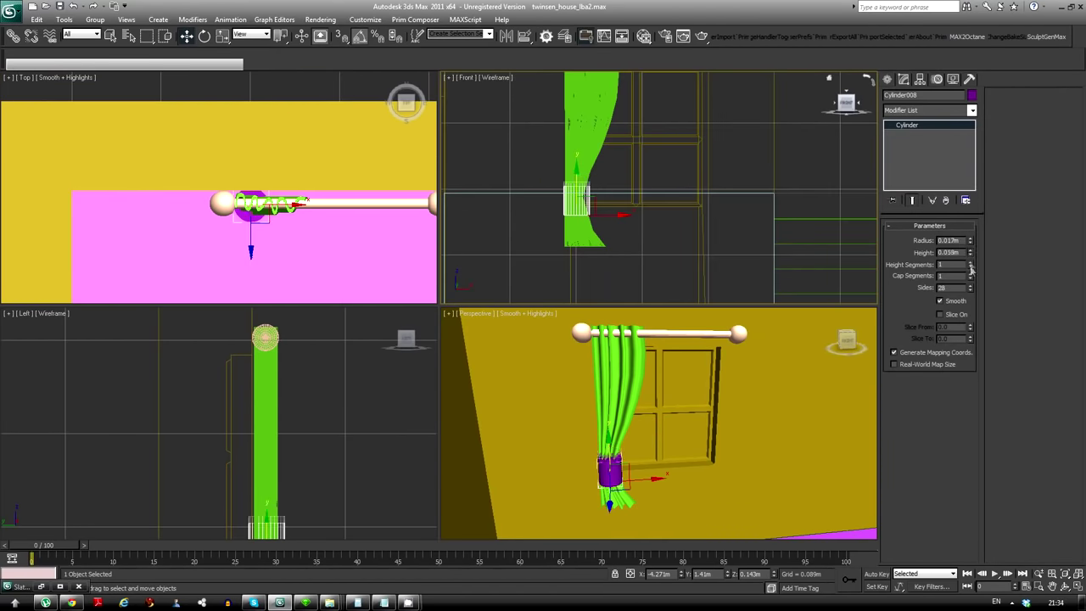
key(z)
key(r)
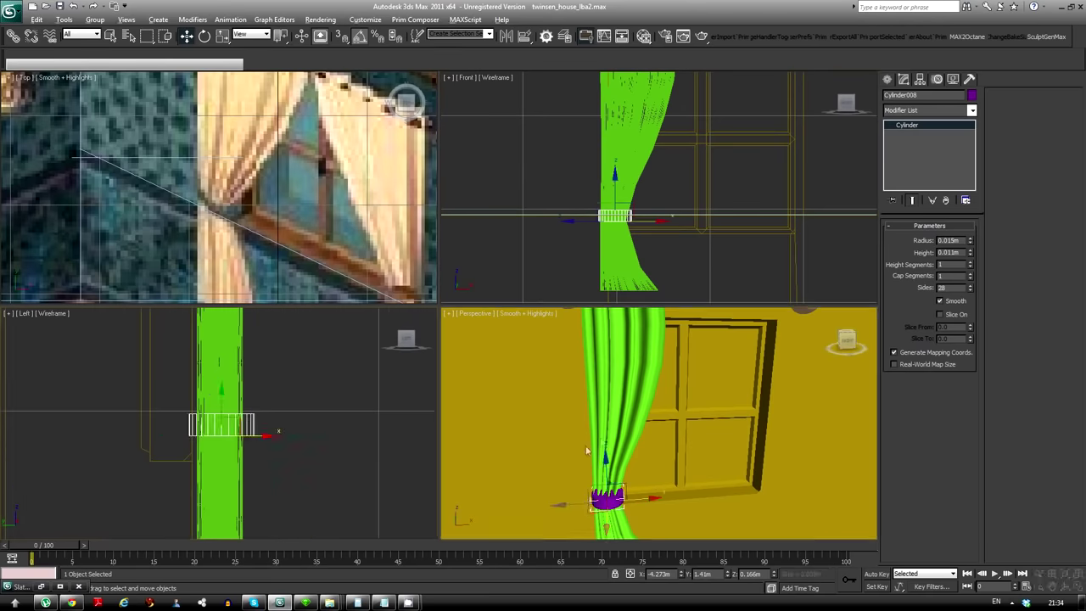
alt+middle_drag(645, 382, 669, 327)
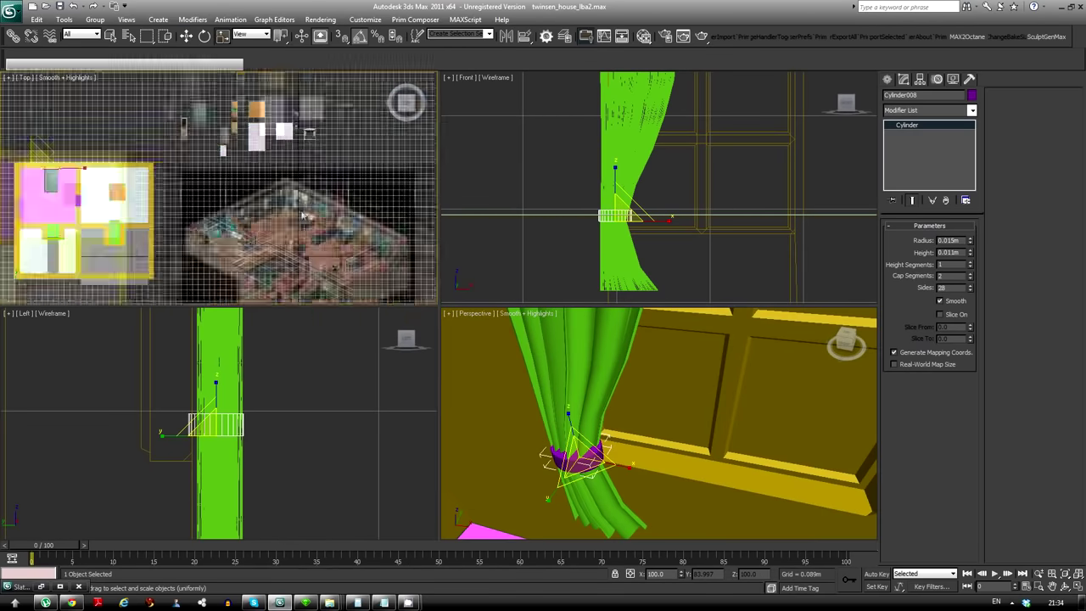
Convert Cylinder008 to Editable Poly and chamfer the ring's edges
right_click(229, 184)
click(356, 304)
right_click(168, 184)
click(193, 223)
key(ctrl+a)
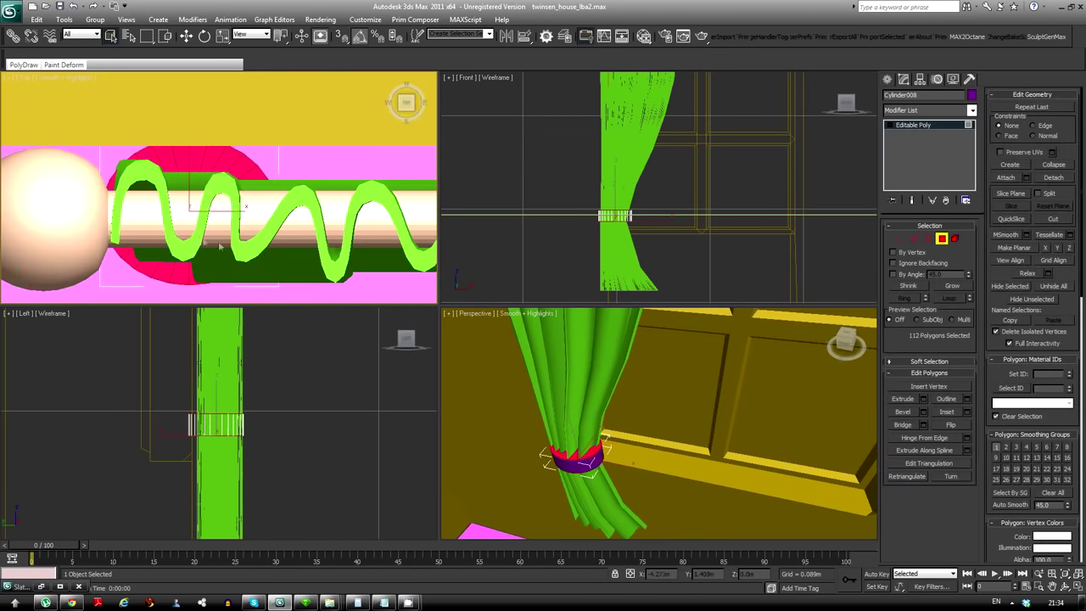
key(z)
key(1)
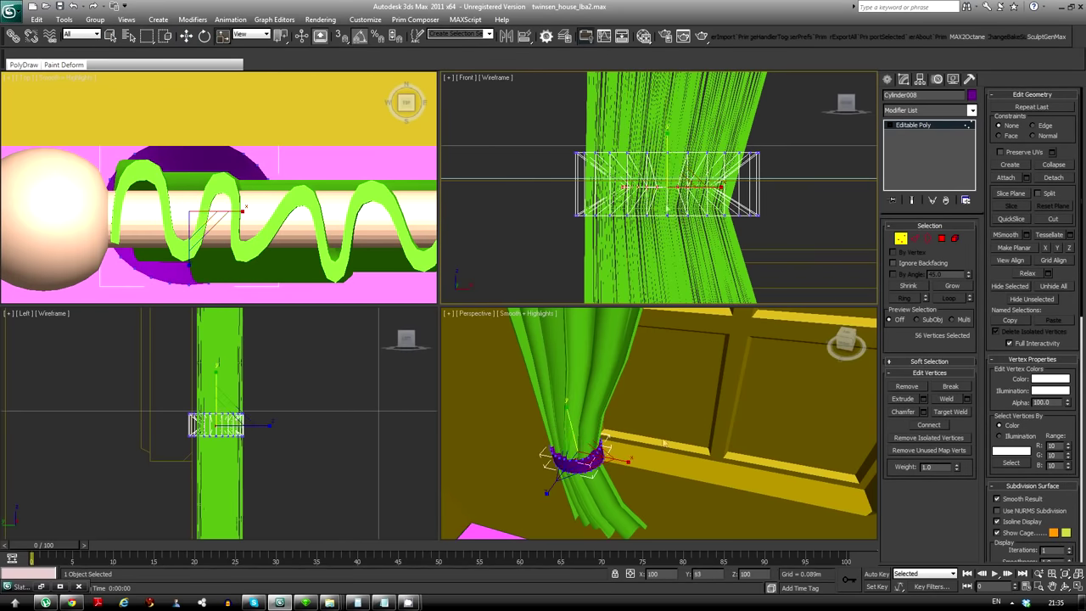
alt+middle_drag(798, 350, 831, 255)
key(2)
key(ctrl+shift+c)
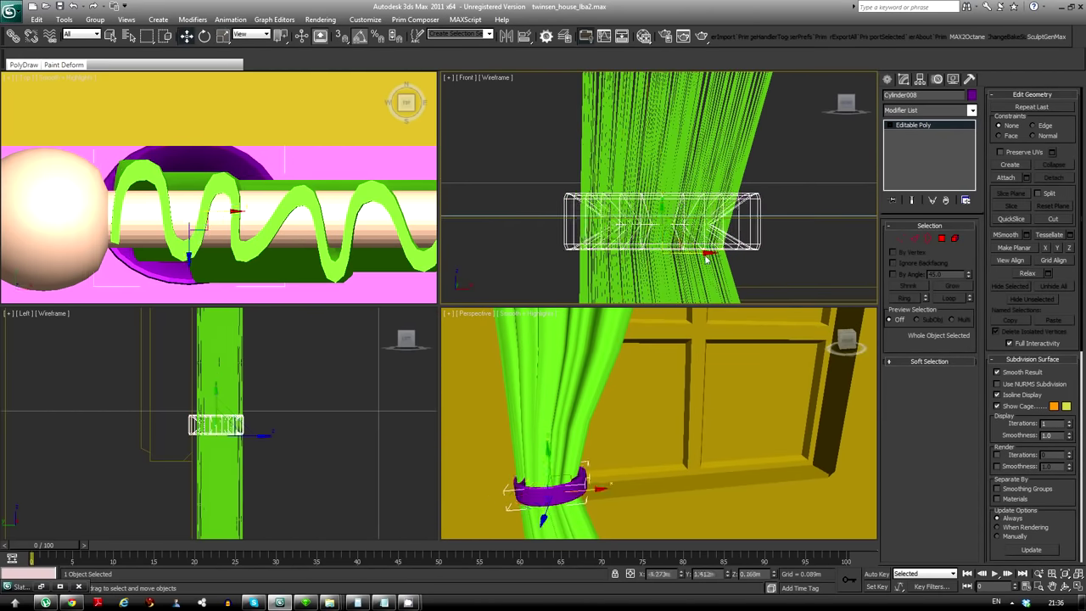
key(shift+z)
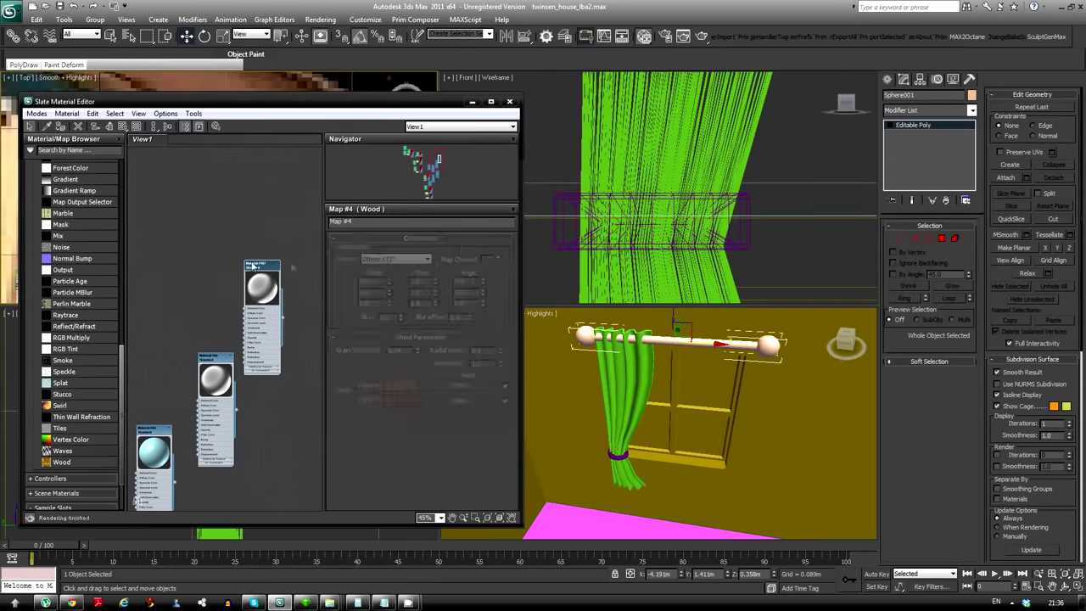
In the Slate Material Editor, set up a new Standard metal material for the curtain rod
double_click(253, 265)
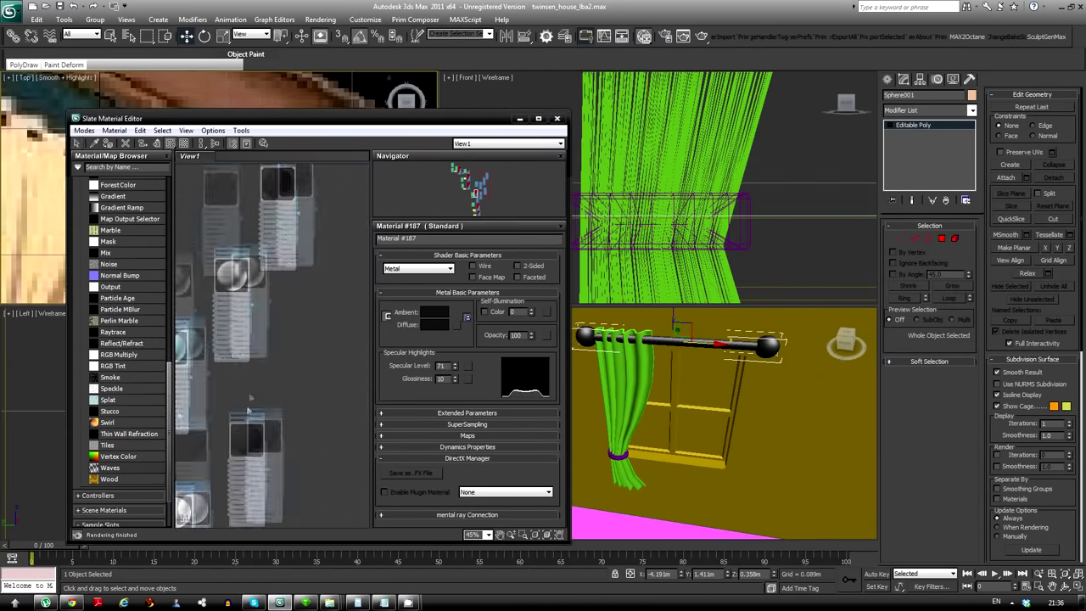
drag(113, 377, 329, 373)
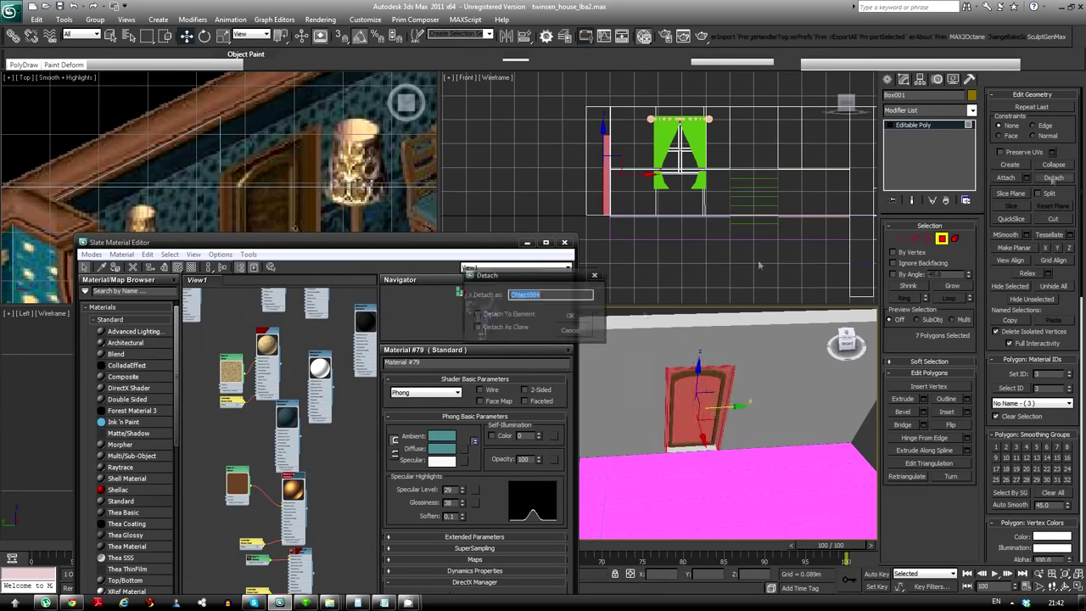
Detach the door panel as Object004 and select it to check
key(Return)
alt+middle_drag(773, 371, 698, 450)
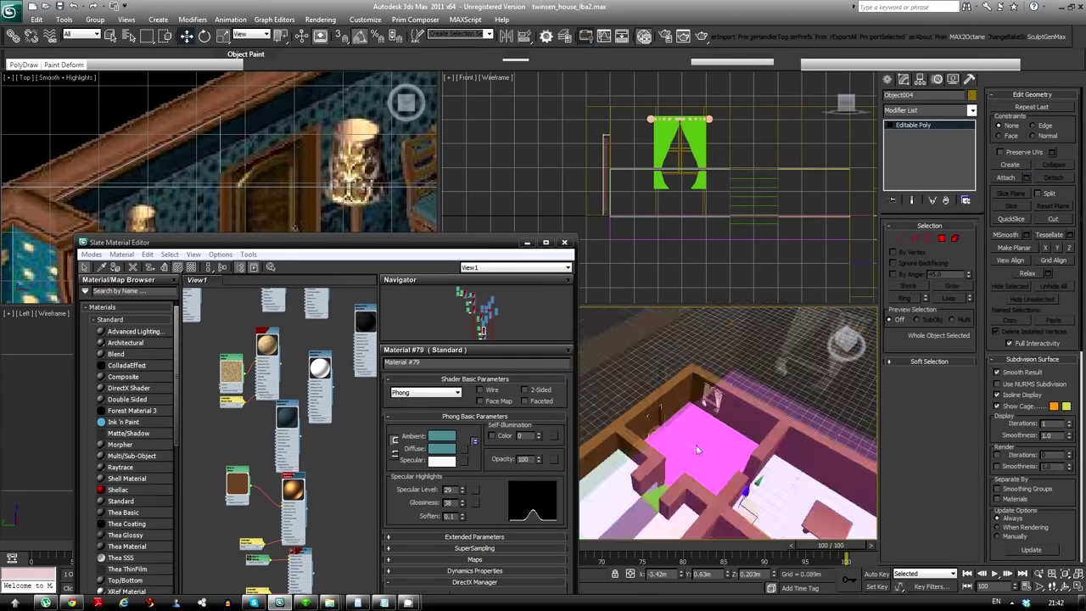
scroll(698, 449, up, 3)
scroll(671, 399, up, 3)
click(632, 341)
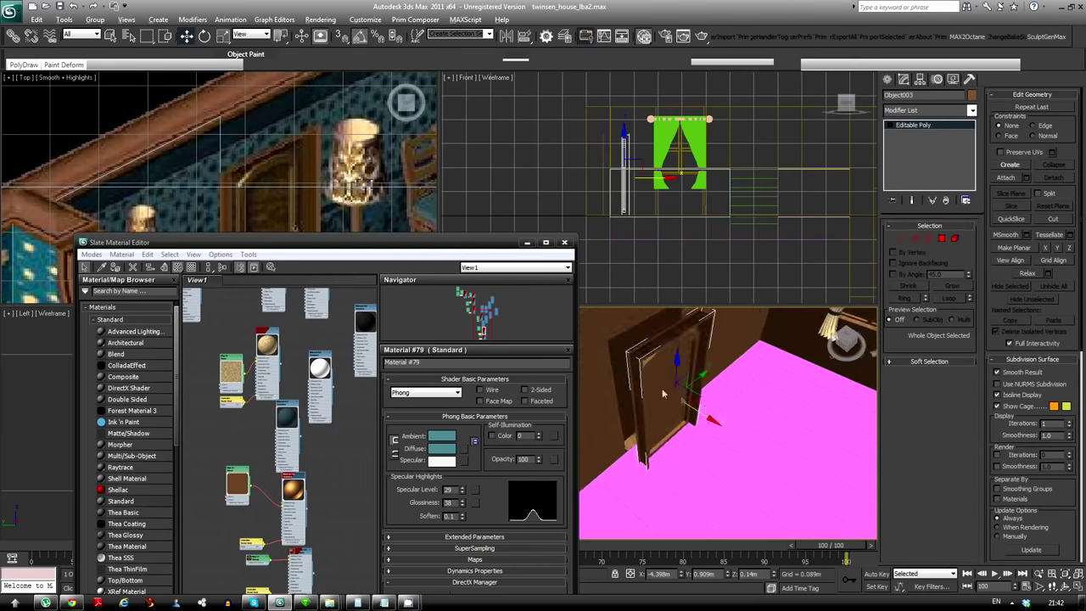
alt+middle_drag(662, 388, 728, 350)
scroll(728, 350, down, 3)
Hide the material editor, then orbit to the green stairs, select them and frame them
click(763, 351)
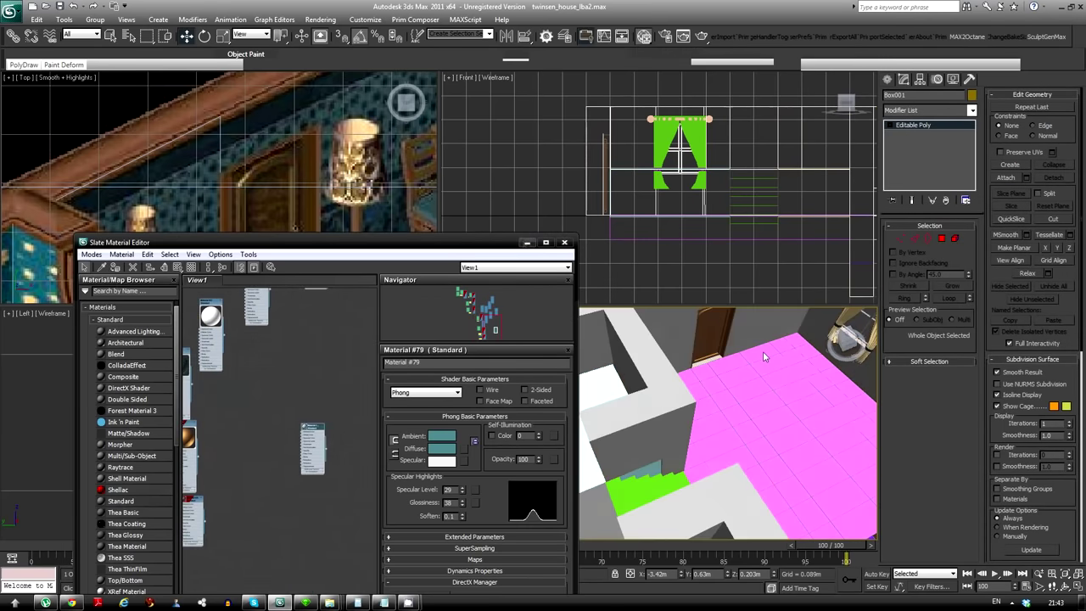
key(m)
alt+middle_drag(763, 352, 679, 424)
scroll(679, 424, down, 3)
alt+middle_drag(220, 186, 307, 225)
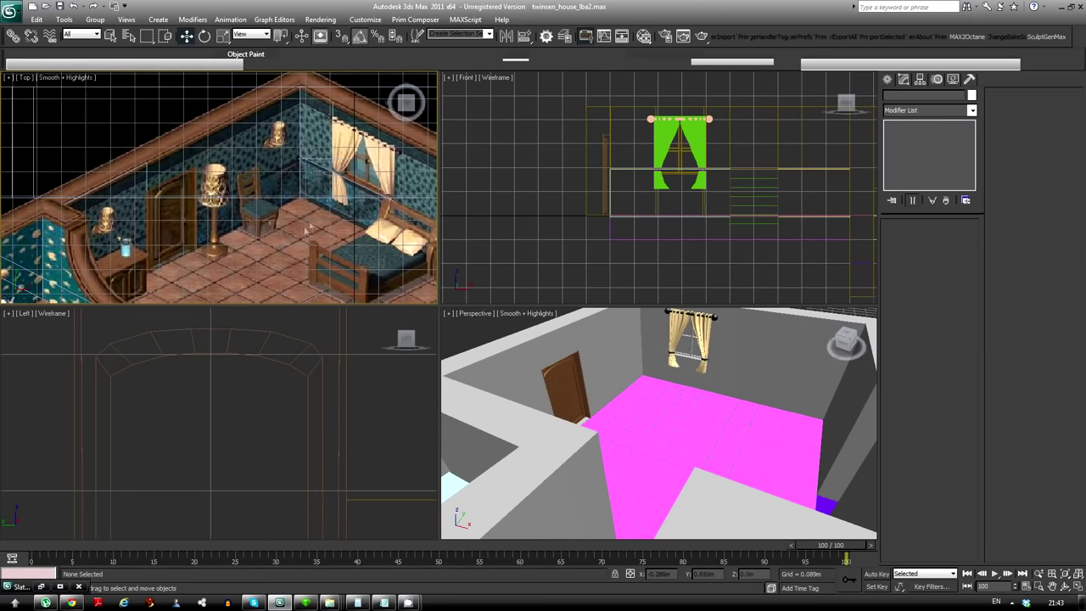
alt+middle_drag(526, 365, 599, 385)
mouse_move(551, 408)
alt+middle_down()
mouse_move(763, 425)
mouse_move(638, 367)
alt+middle_up()
click(739, 433)
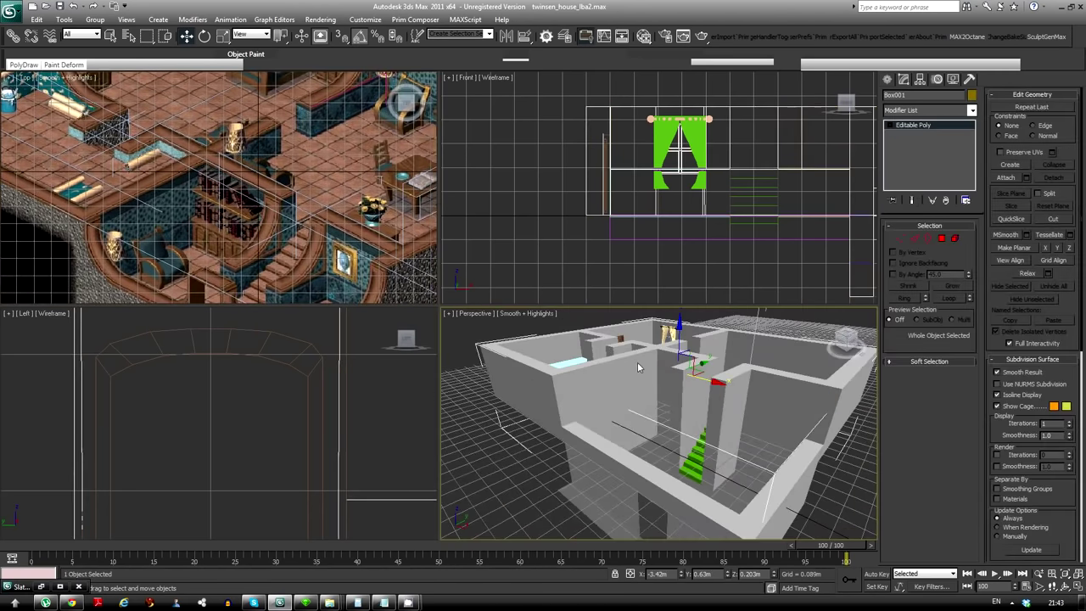
click(901, 239)
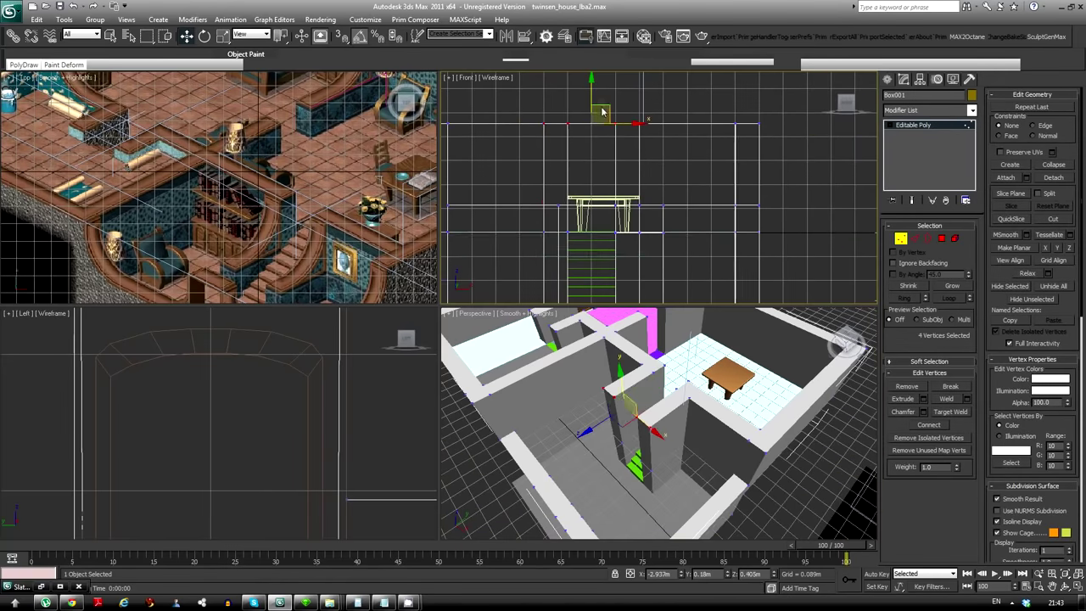
alt+middle_drag(645, 424, 439, 261)
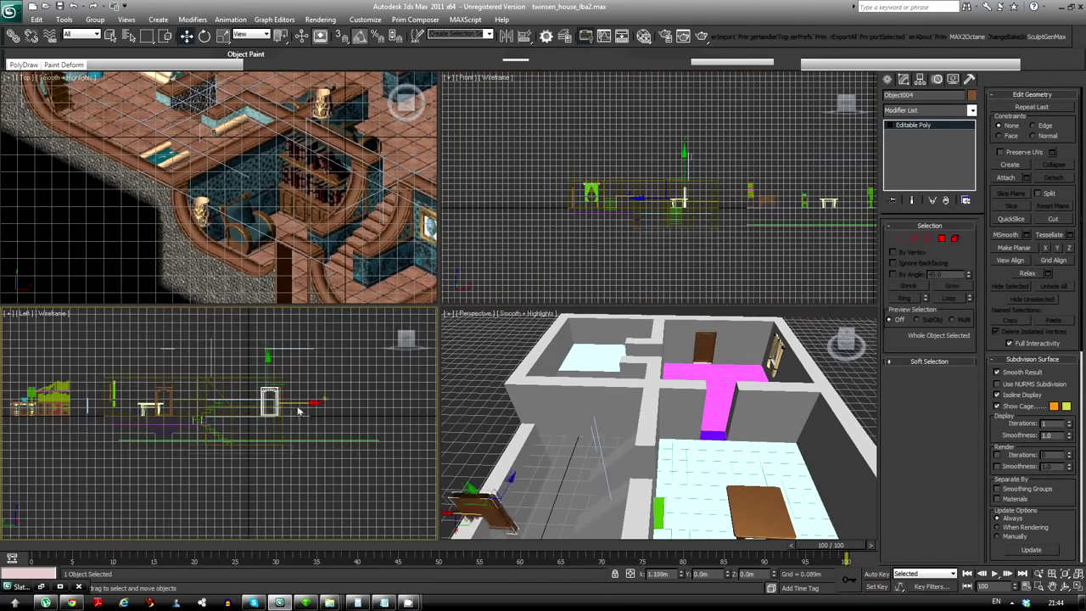
key(z)
key(w)
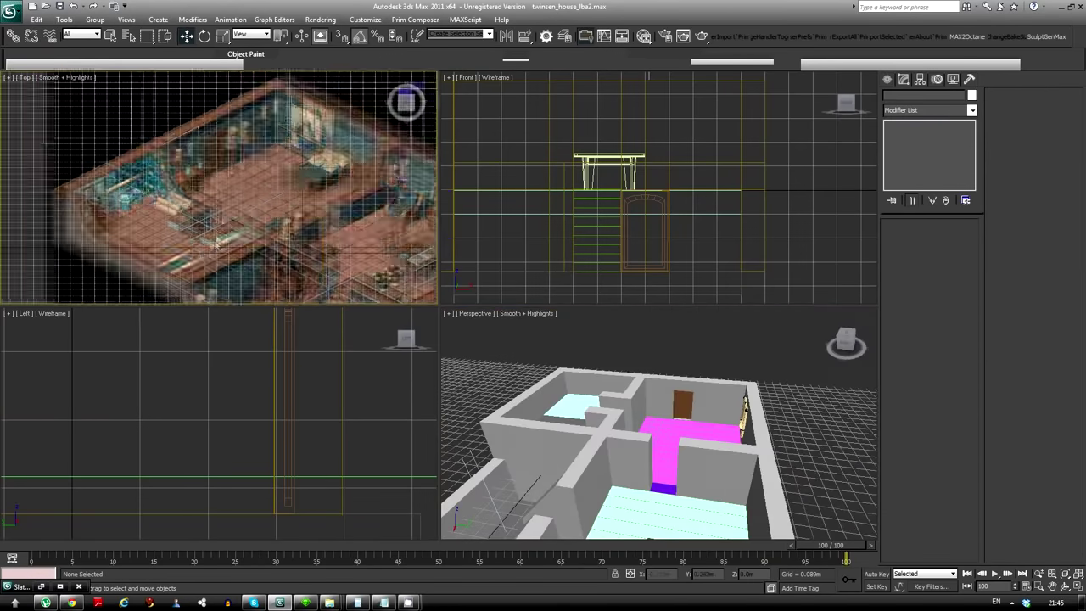
Copy the MobyGames house screenshot in Chrome and switch to Photoshop
middle_drag(280, 285, 345, 222)
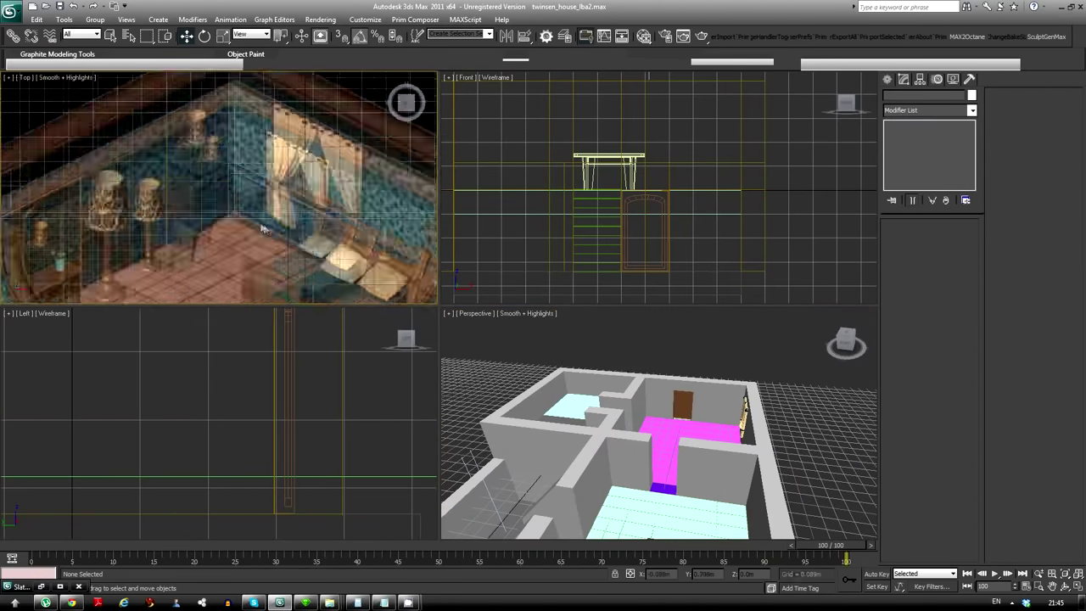
scroll(331, 227, down, 1)
scroll(297, 231, down, 2)
scroll(271, 237, down, 1)
scroll(273, 237, down, 1)
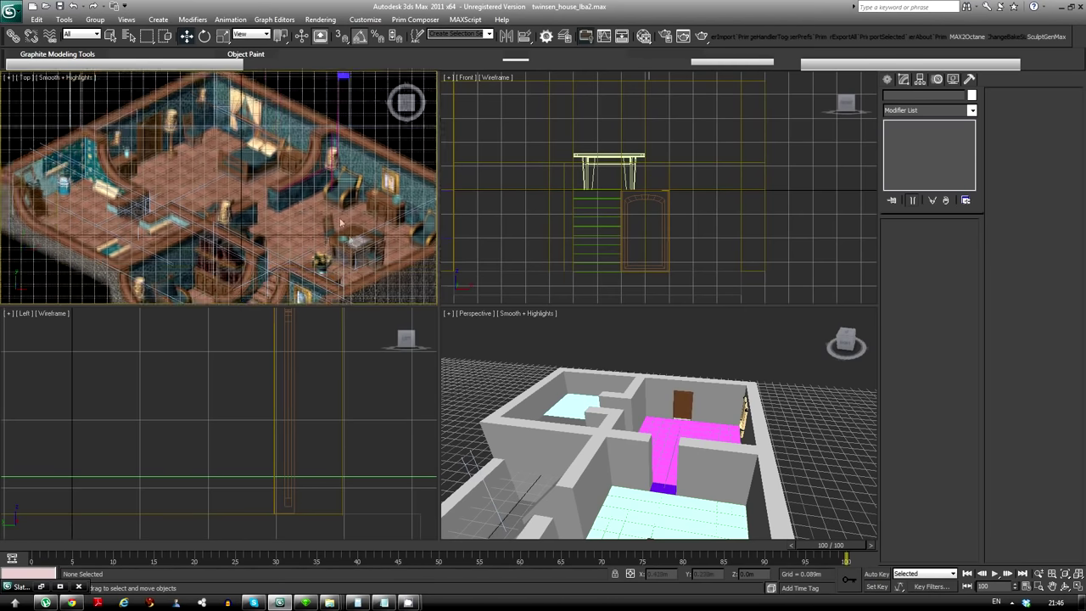
scroll(289, 235, down, 1)
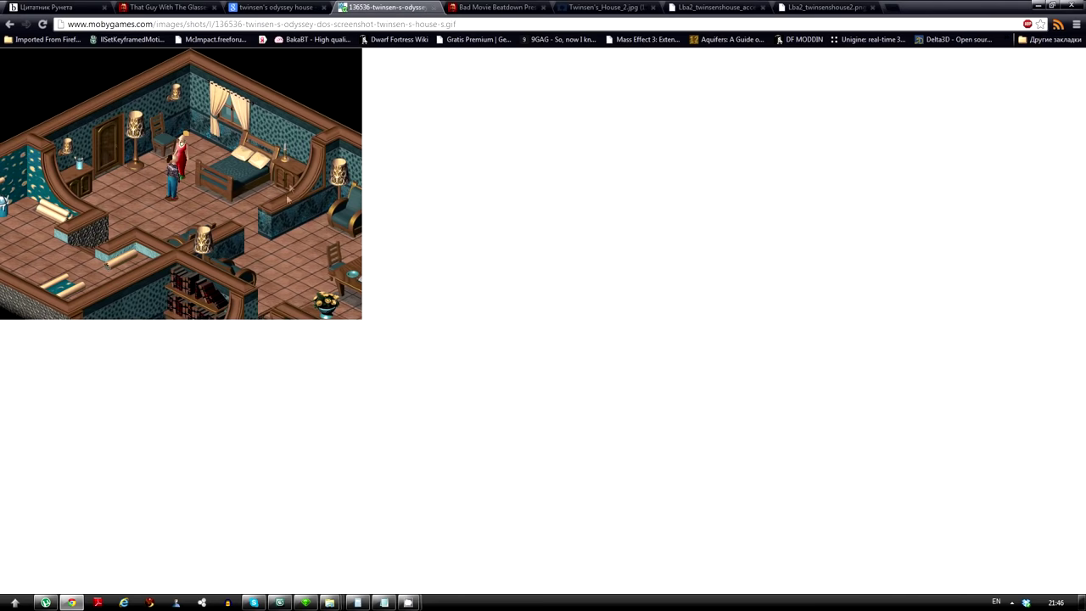
right_click(192, 185)
key(alt+Tab)
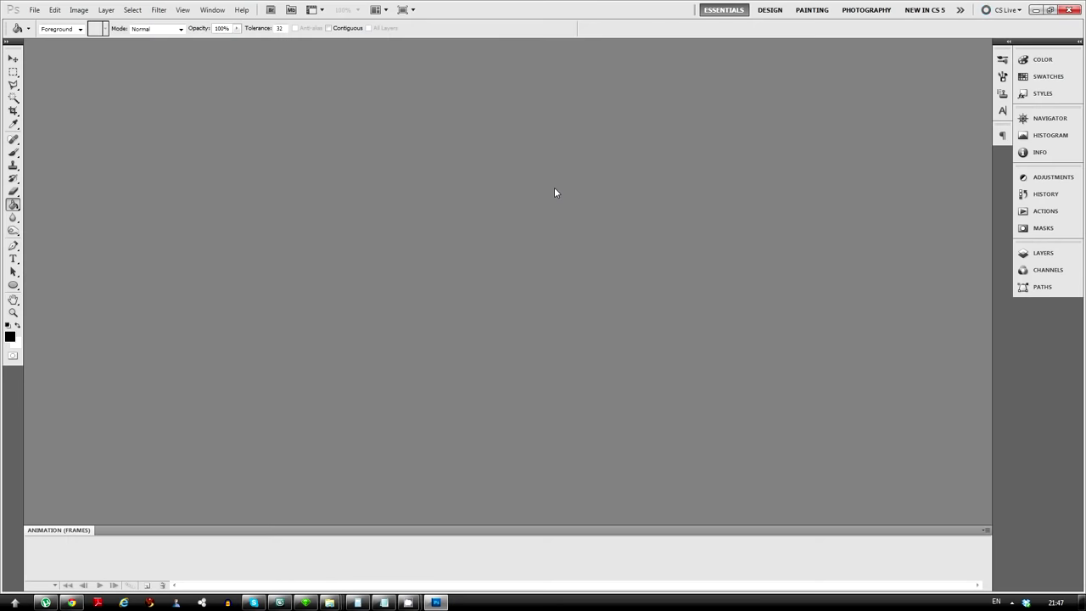
Paste the game screenshot into a new document and zoom to the curtained wall
key(ctrl+n)
key(Return)
key(ctrl+v)
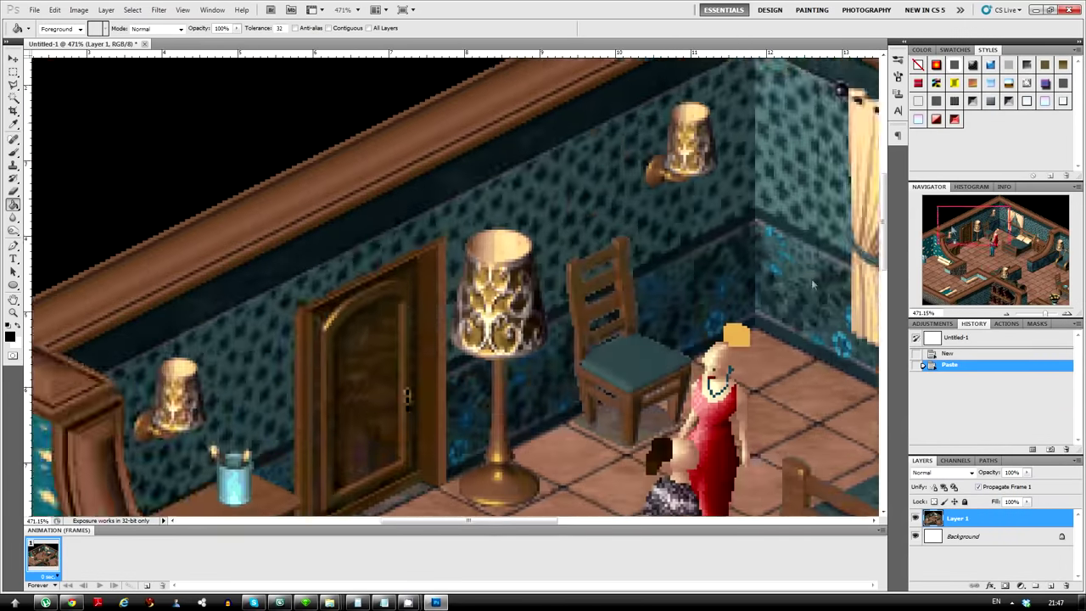
drag(1018, 263, 995, 223)
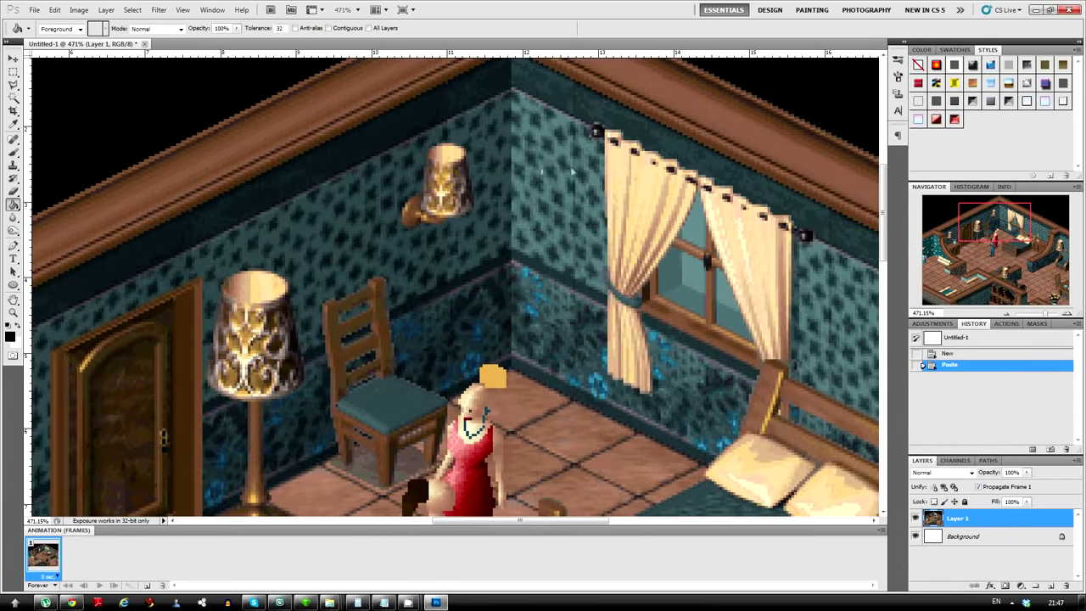
key(l)
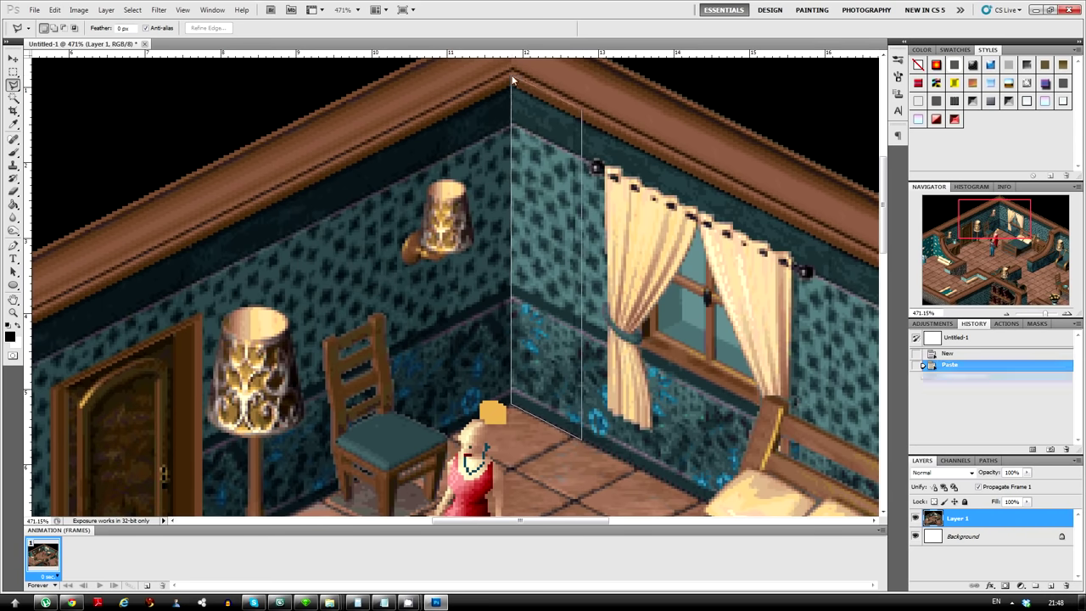
Copy a wall strip onto its own layer, move it off the curtain, and add a cornice piece
key(ctrl+c)
key(ctrl+v)
key(v)
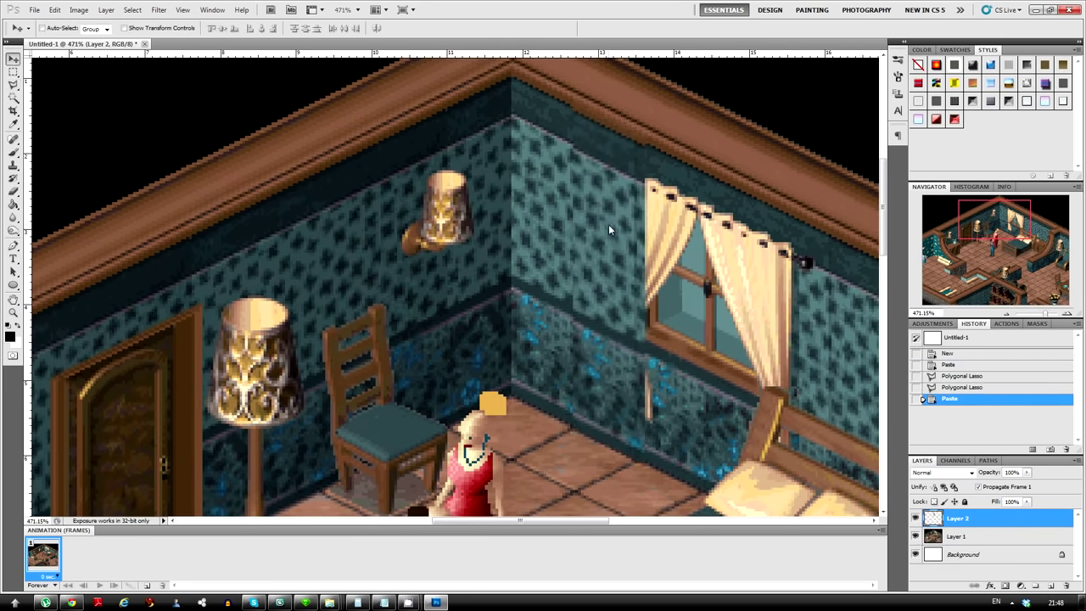
mouse_move(608, 222)
mouse_down()
mouse_move(314, 300)
mouse_move(235, 274)
mouse_up()
key(l)
click(188, 225)
click(286, 274)
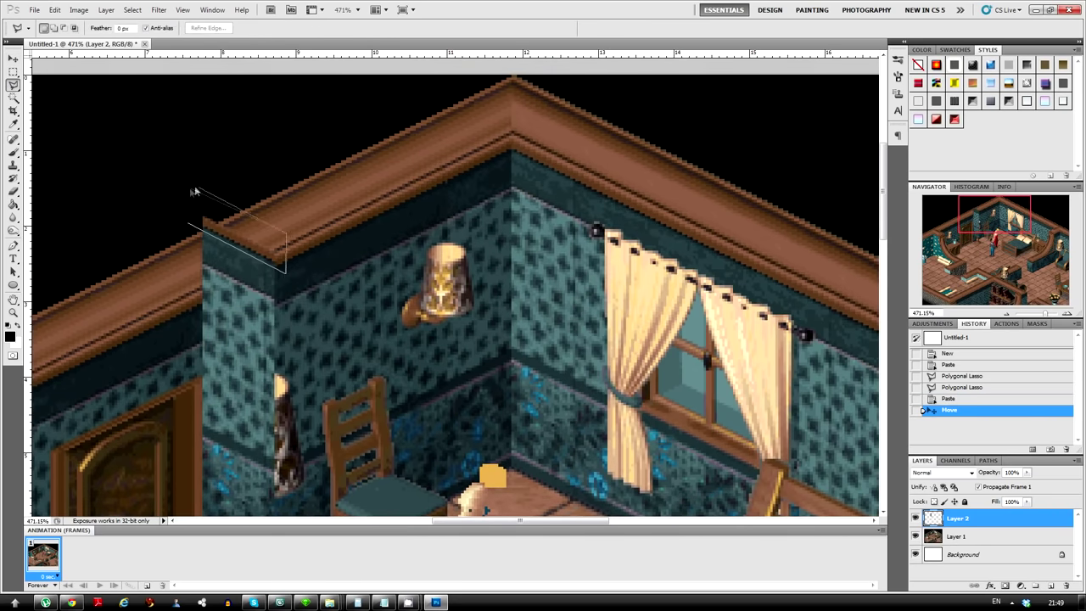
drag(224, 146, 242, 244)
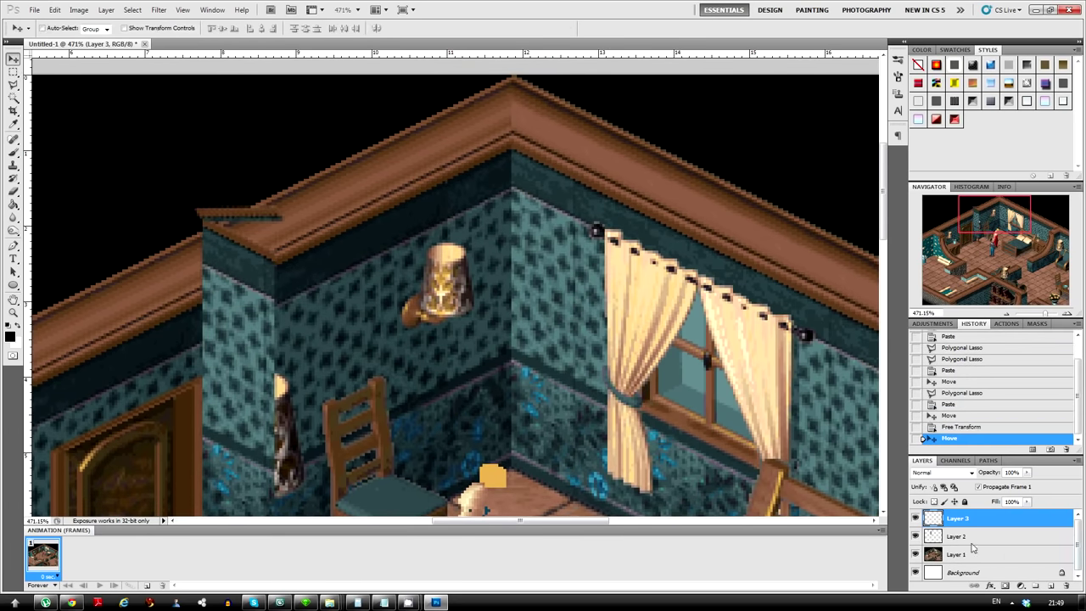
Perspective-transform the wall strip to match the wall's angle and shift it into place
key(ctrl+t)
alt+scroll(229, 297, up, 3)
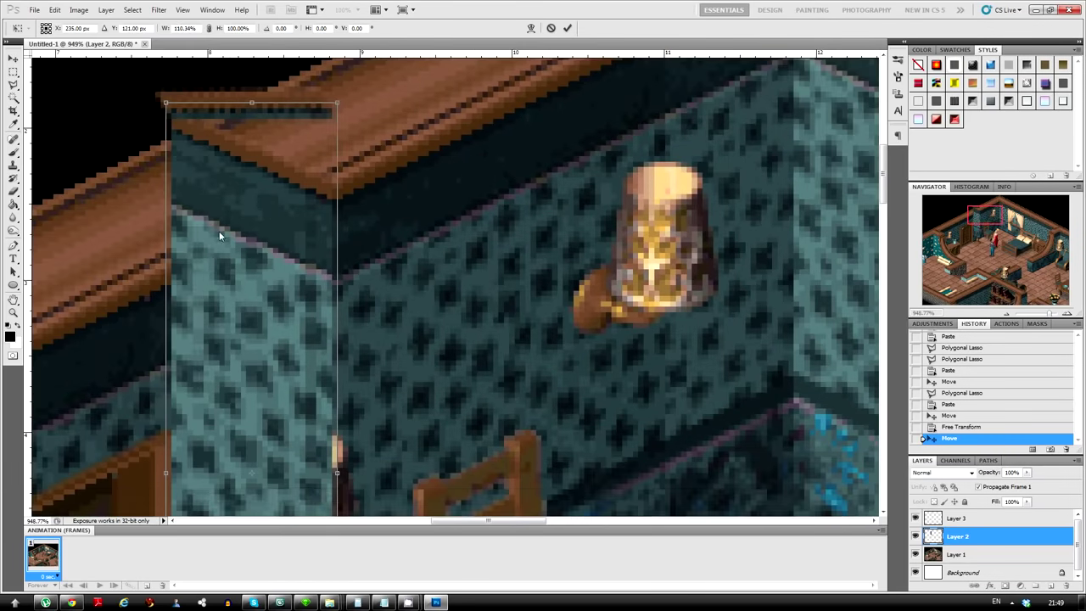
click(54, 9)
click(260, 291)
key(Return)
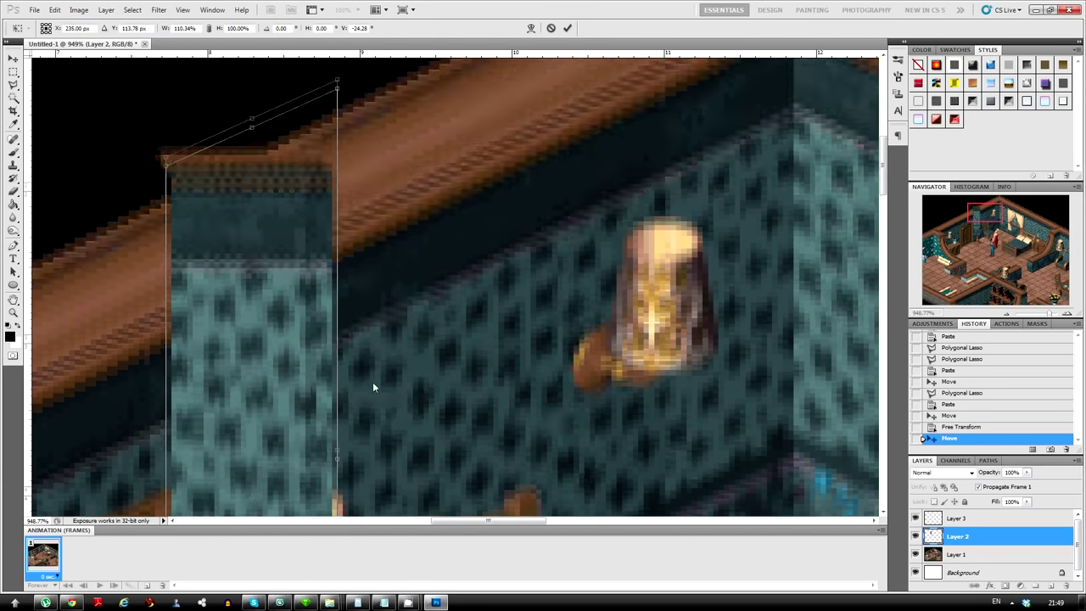
drag(1009, 316, 988, 314)
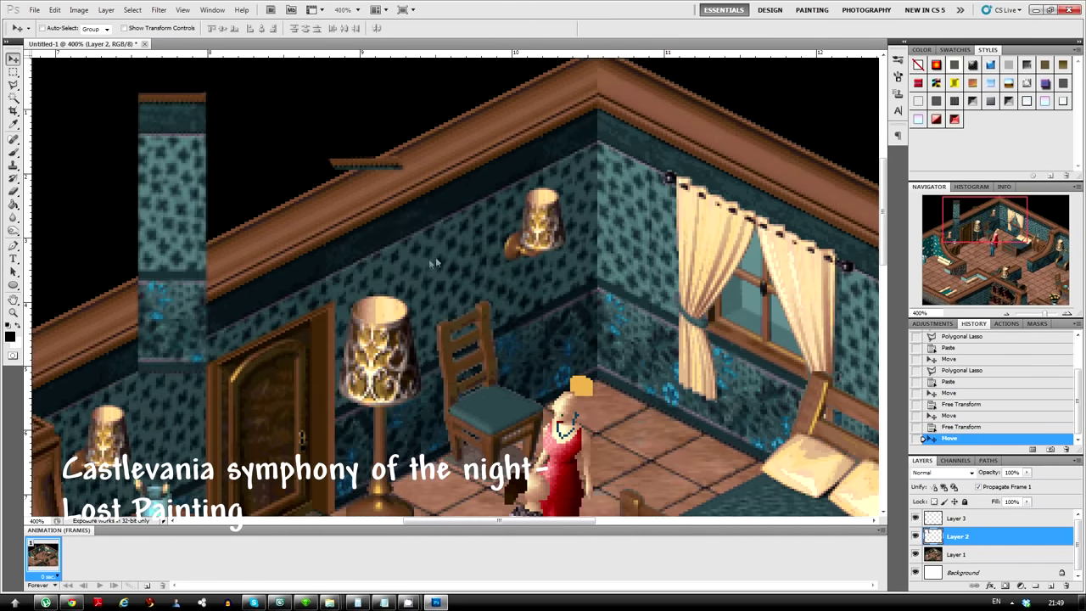
Lasso a wall piece beside the door and skew it along the wall slope
drag(436, 256, 782, 351)
key(l)
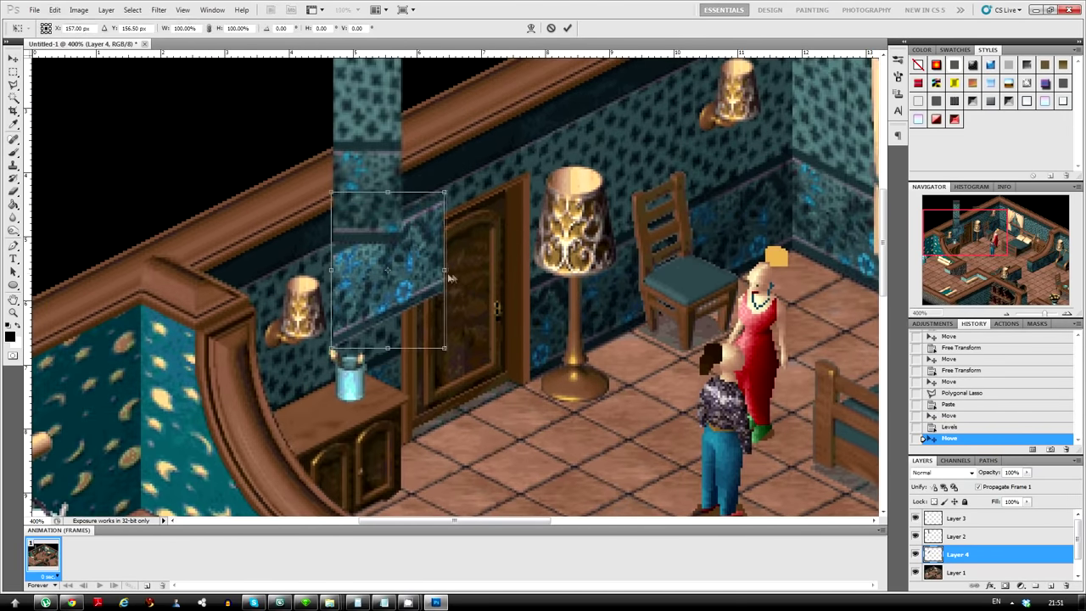
click(54, 9)
click(222, 273)
drag(444, 270, 475, 324)
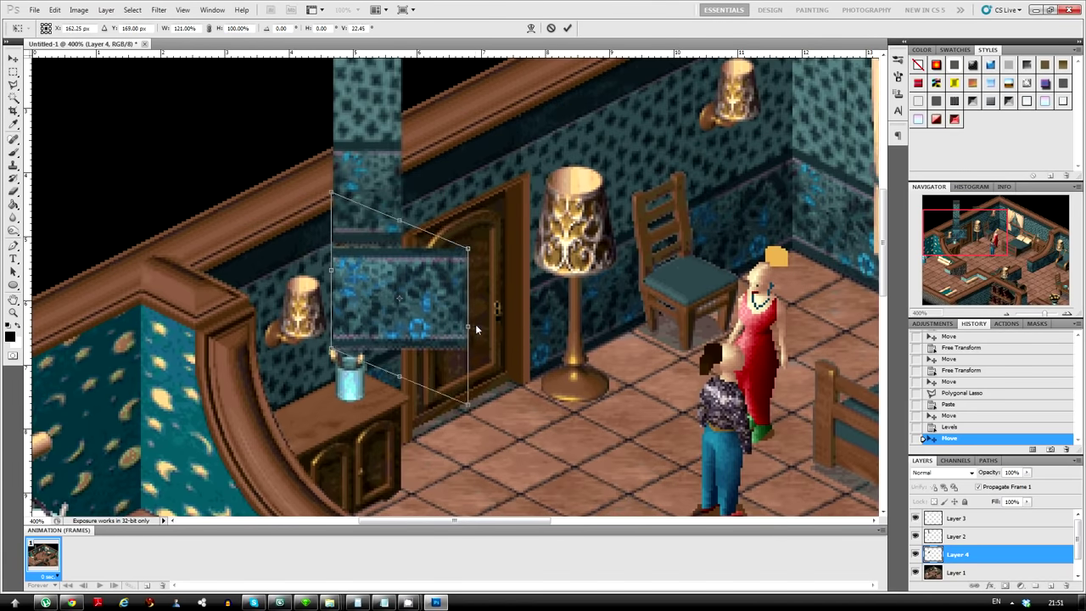
key(Return)
Bring the new wall piece to the top and clone-stamp wallpaper over the seams
scroll(454, 293, up, 5)
key(ctrl+shift+bracketright)
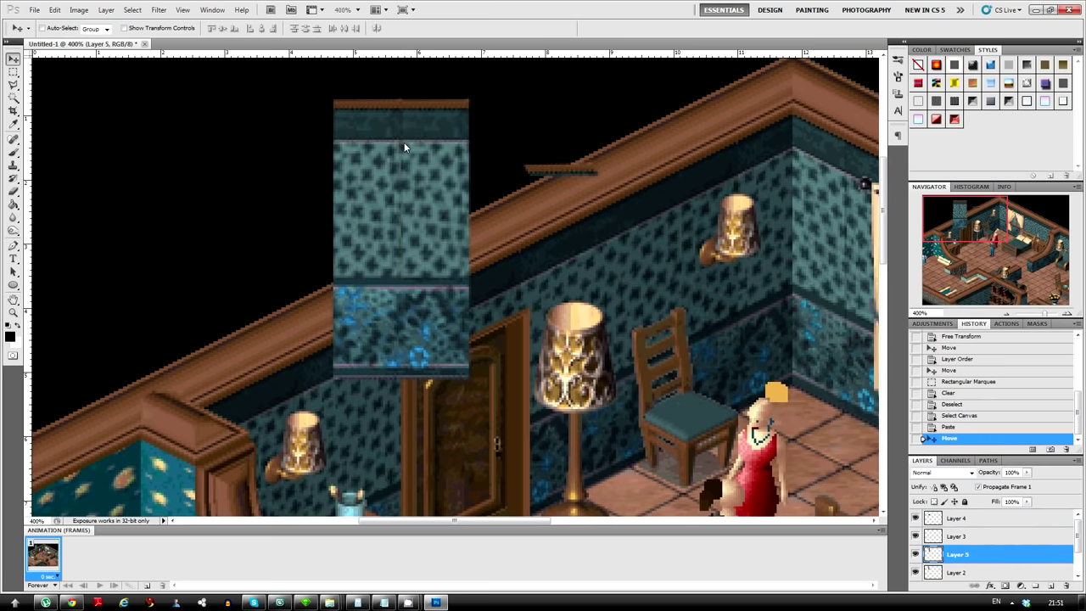
scroll(404, 148, up, 1)
key(s)
click(47, 28)
alt+click(334, 224)
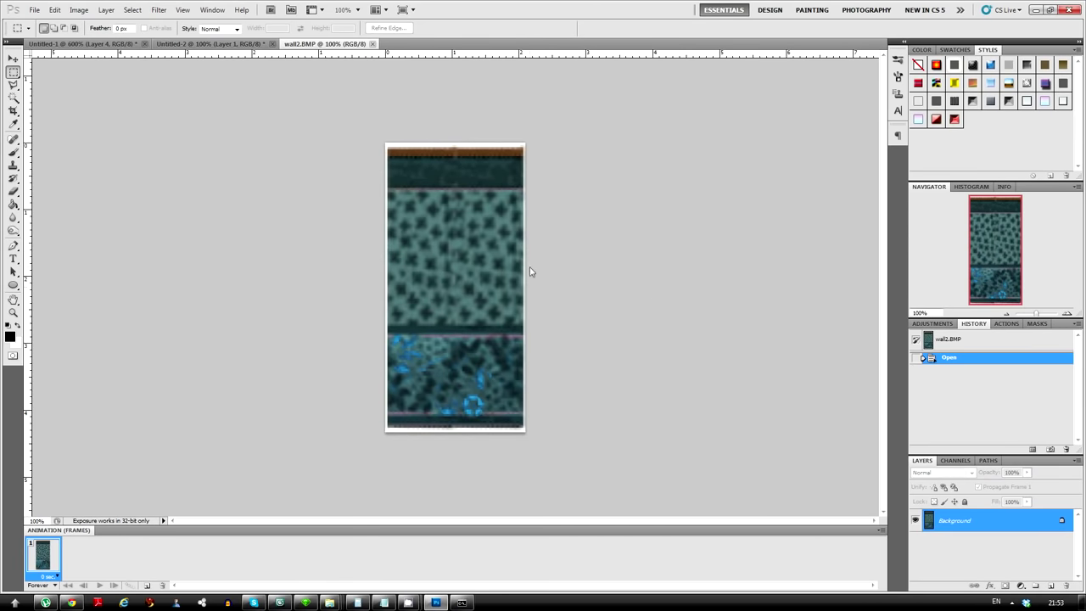
Resize wall2.BMP, copy it into a new document and close the original without saving
key(alt+i)
key(i)
click(623, 173)
key(ctrl+shift+n)
key(ctrl+plus)
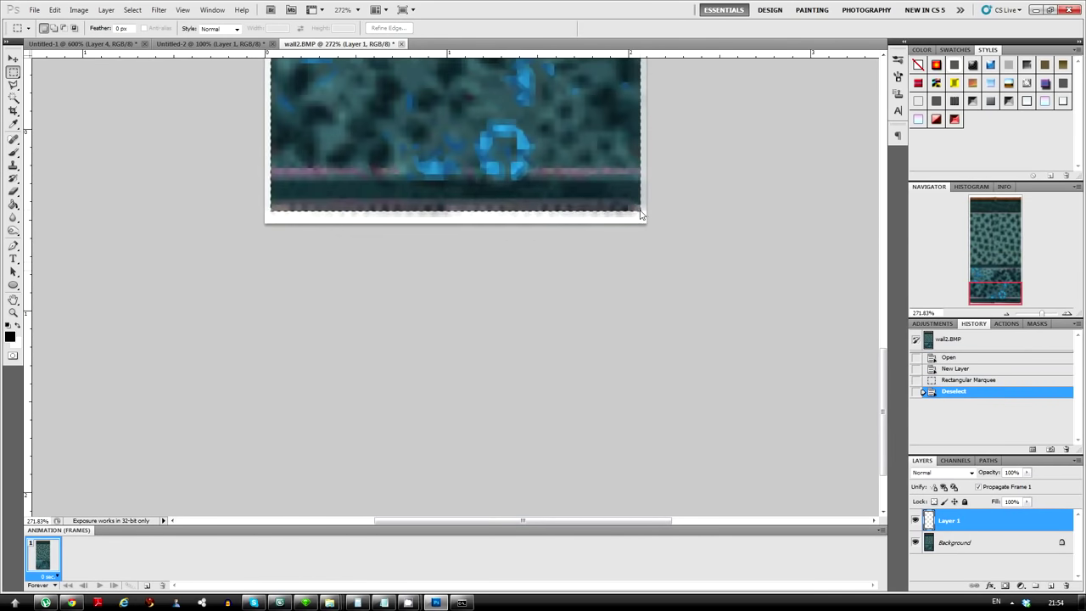
key(ctrl+w)
key(n)
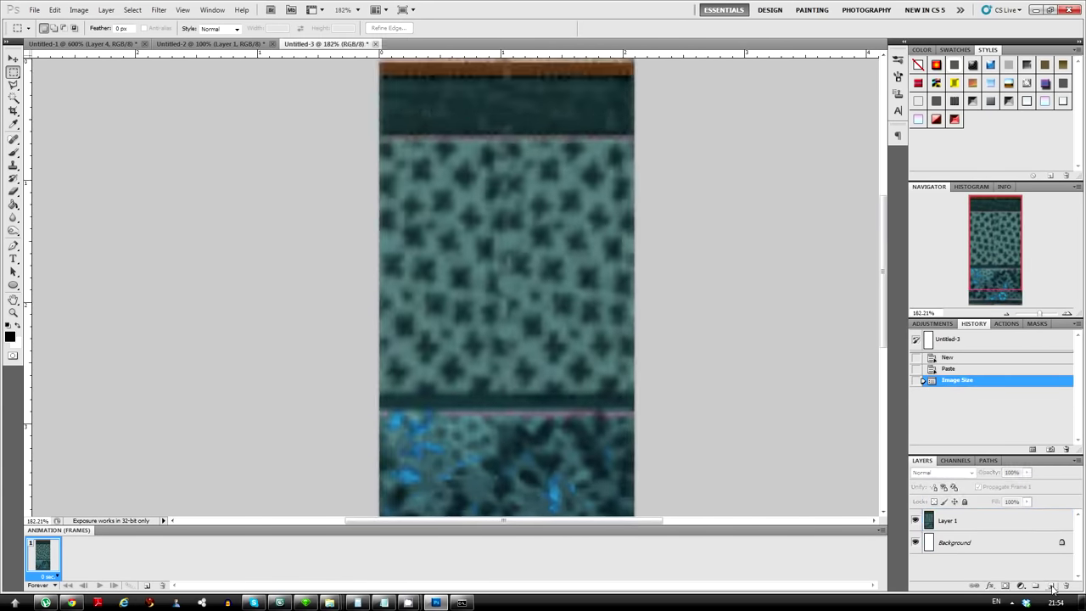
Fill the top band with a dark custom gradient on a new layer, stretched across the full width
key(ctrl+shift+alt+n)
key(ctrl+d)
click(61, 203)
click(64, 28)
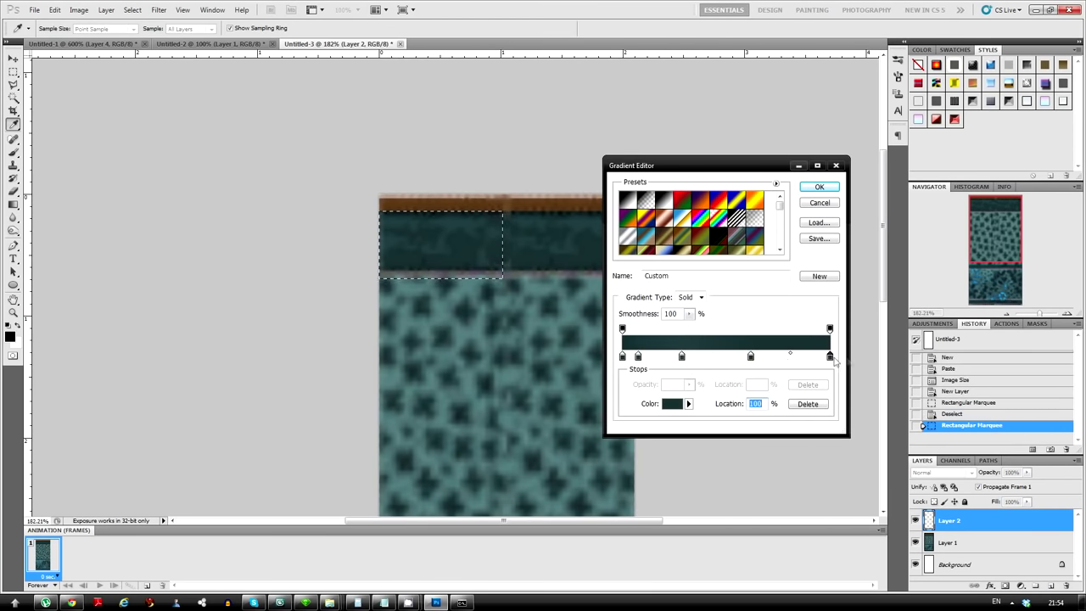
click(819, 187)
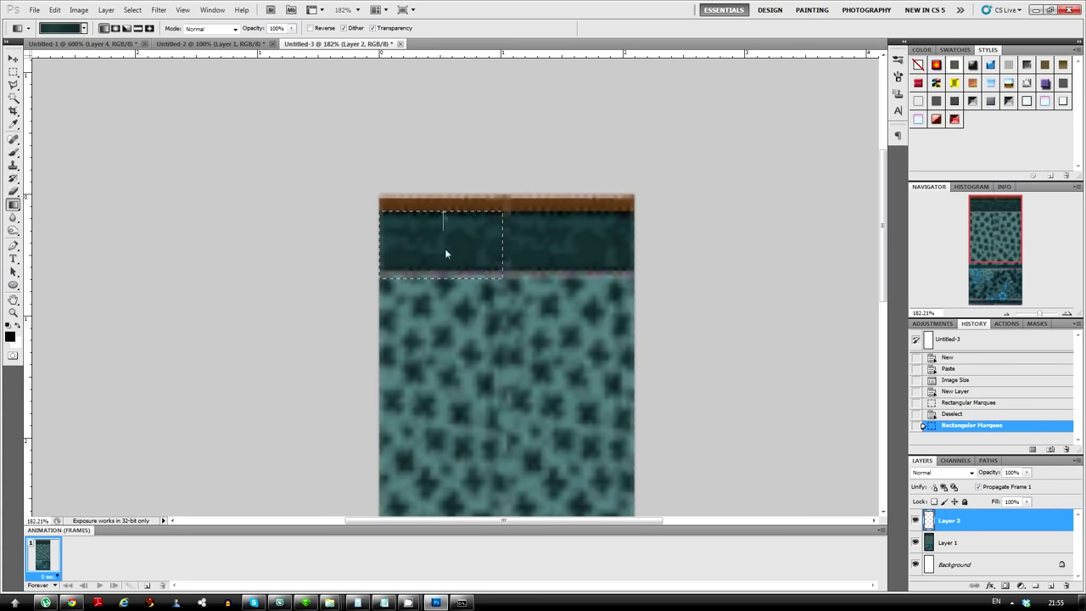
key(ctrl+t)
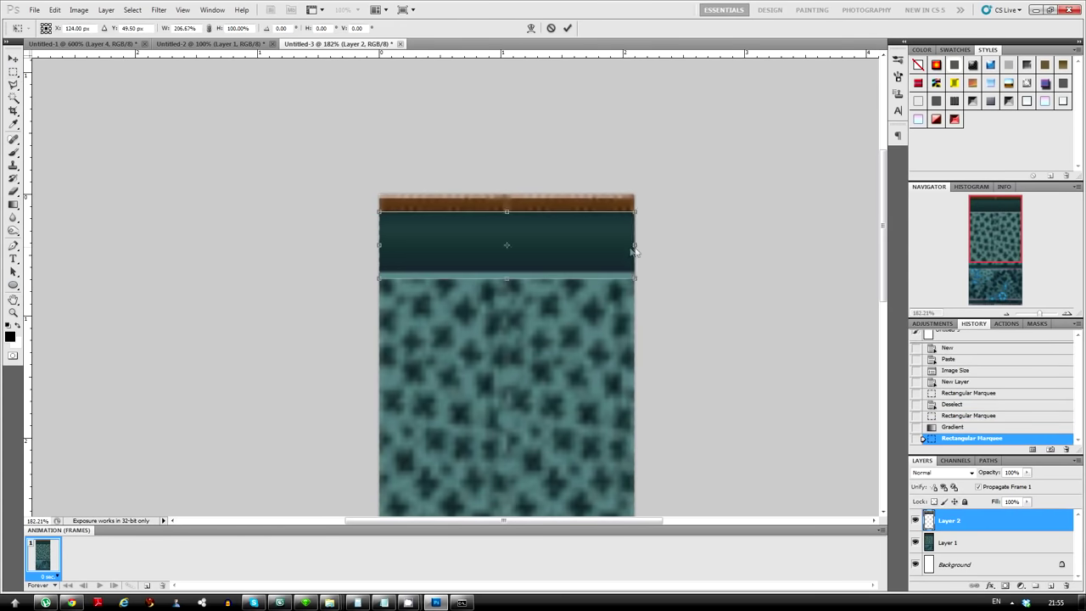
key(Return)
Add a bevelled brown bar along the top edge on a layer beneath the band
key(ctrl+shift+n)
key(ctrl+[)
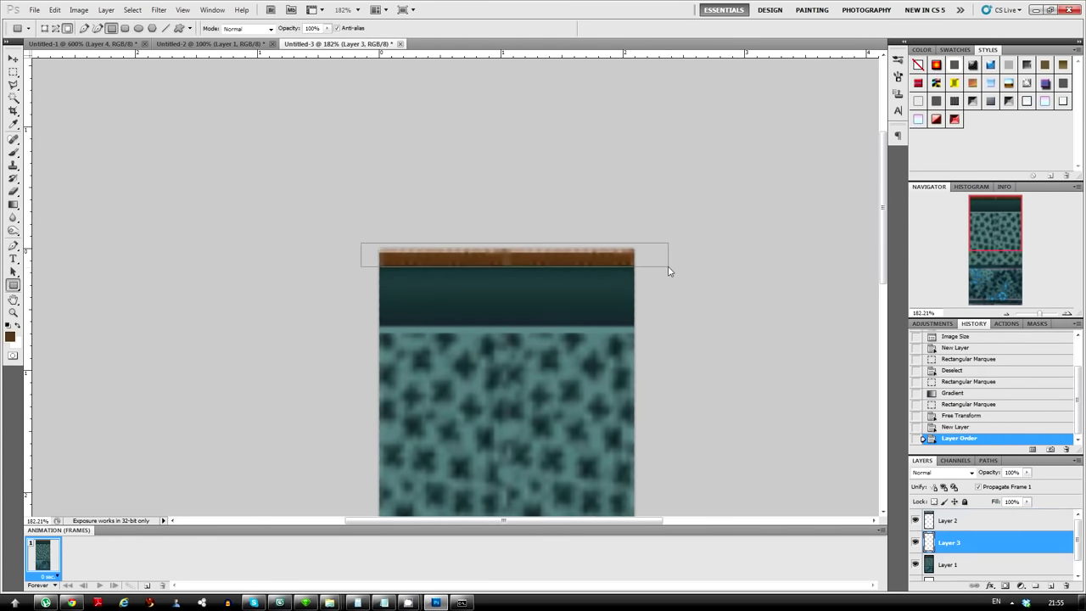
drag(653, 271, 653, 269)
key(Return)
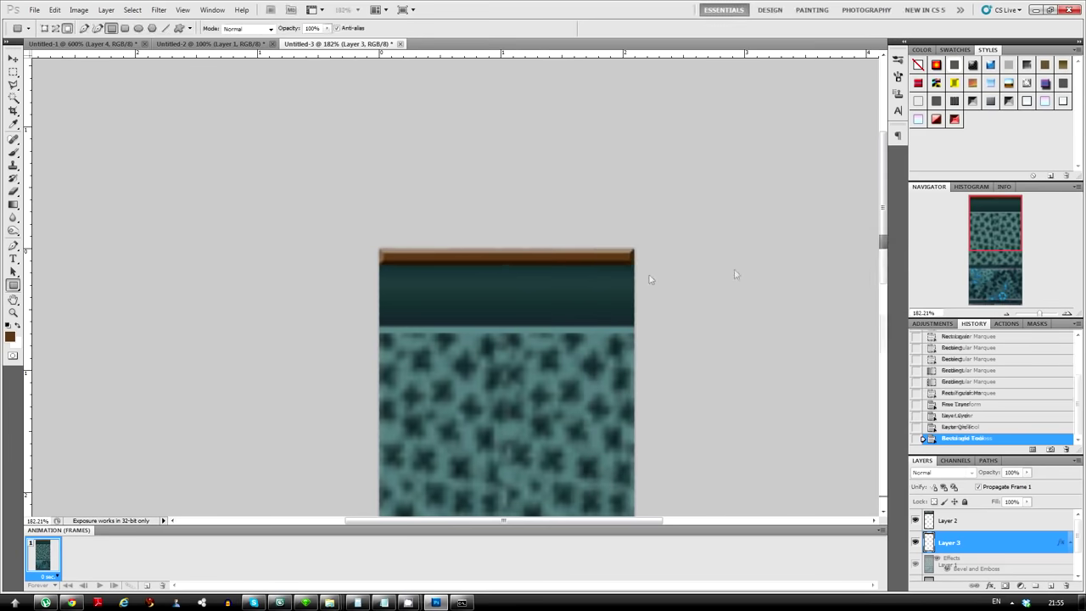
key(ctrl+t)
key(alt+comma)
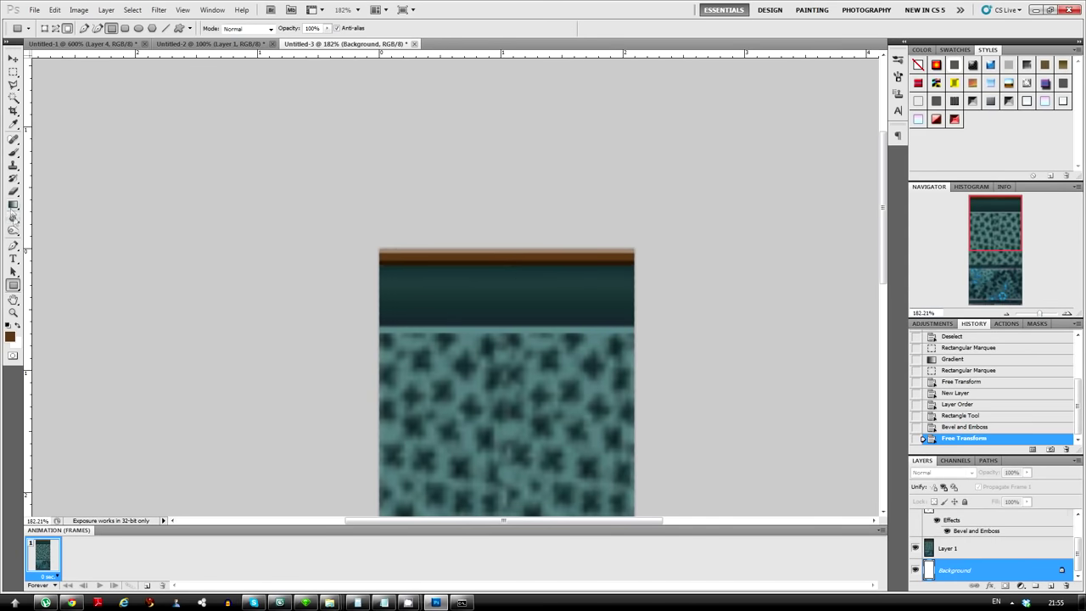
Add a new layer filled with teal over the wall texture's panel area
key(ctrl+shift+alt+n)
scroll(703, 405, down, 2)
key(u)
scroll(703, 405, down, 2)
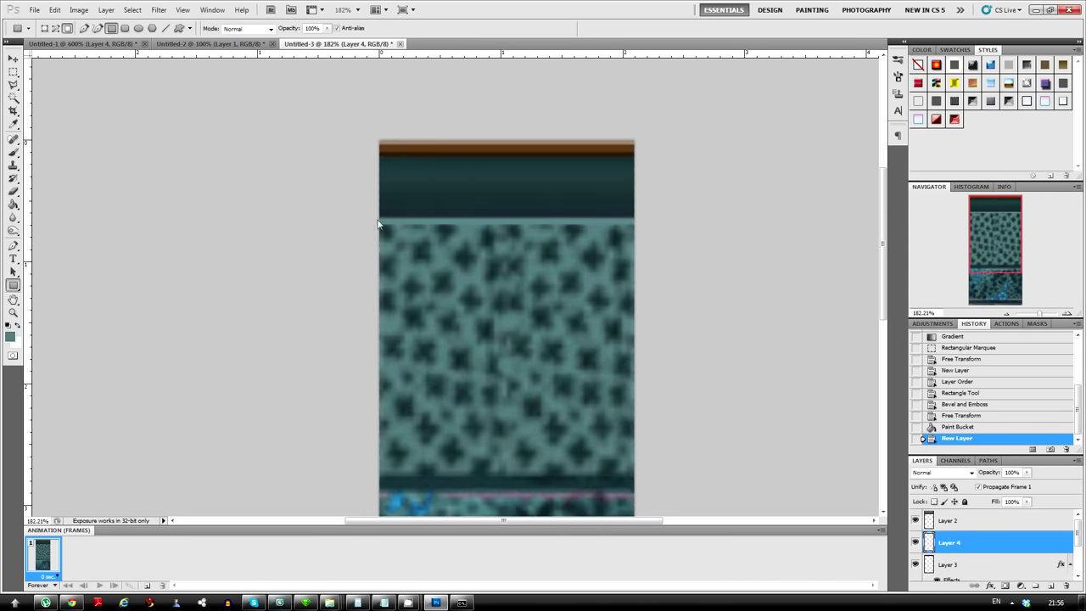
drag(380, 219, 635, 475)
scroll(695, 339, down, 1)
scroll(698, 334, up, 1)
scroll(718, 315, down, 2)
scroll(718, 315, up, 1)
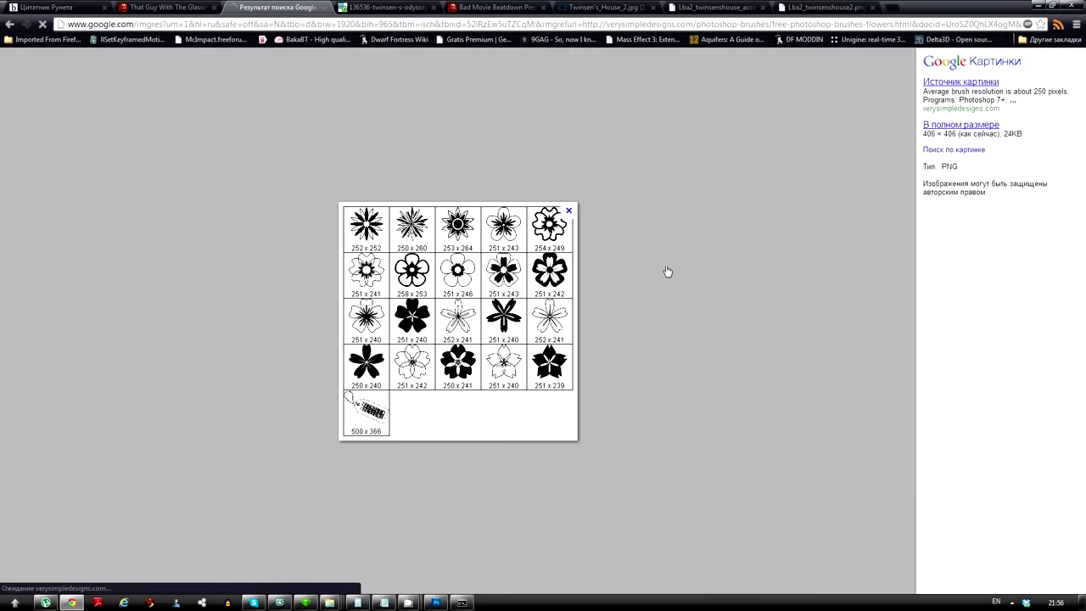
Get the vsd_flowers_v2 brushes from the Flower Brushes page and load them through the Preset Manager
click(667, 272)
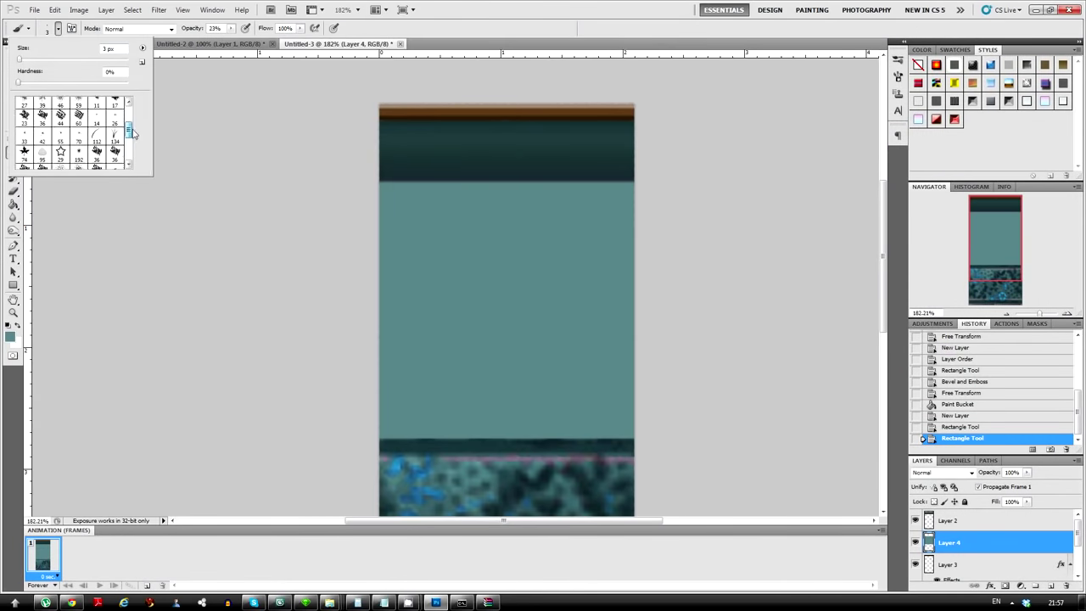
click(141, 62)
click(650, 204)
click(898, 76)
click(723, 56)
click(684, 56)
click(837, 263)
click(686, 170)
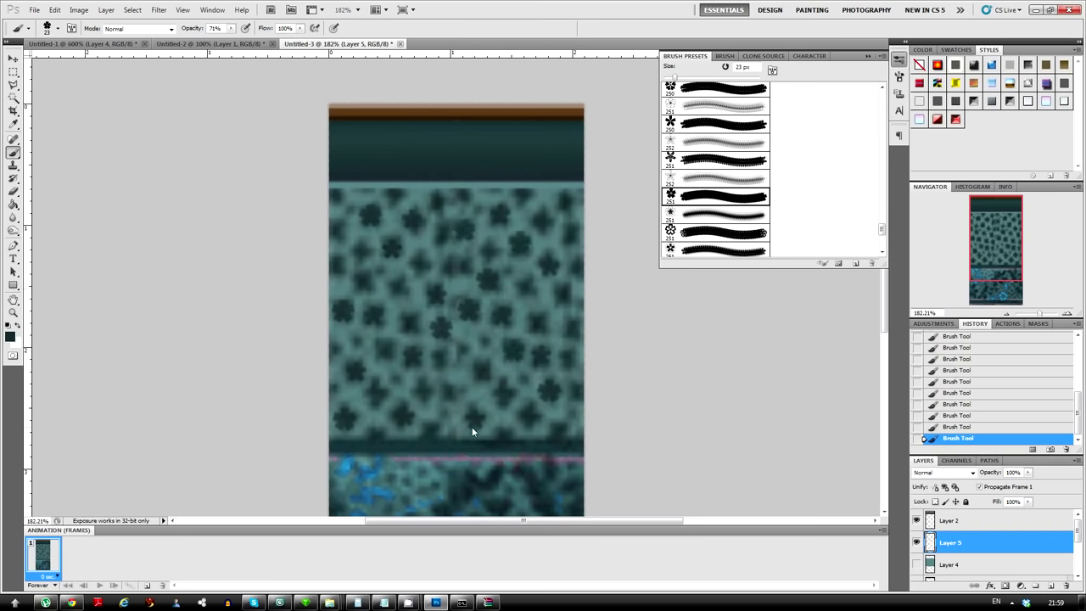
Stamp dark flowers across the wallpaper band using a smaller flower brush
key(period)
key(period)
key(period)
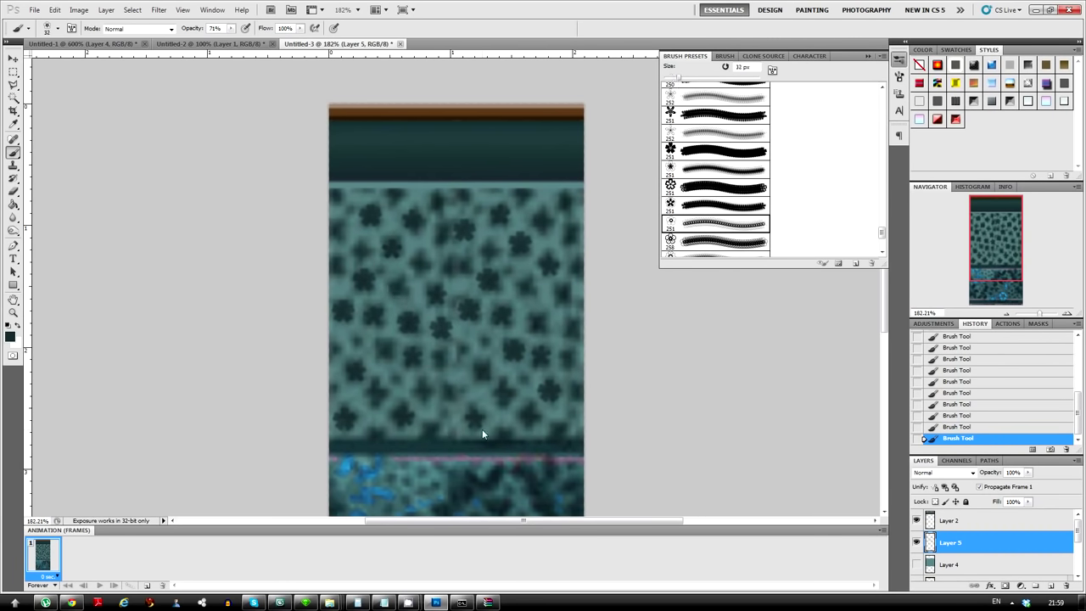
scroll(678, 227, down, 3)
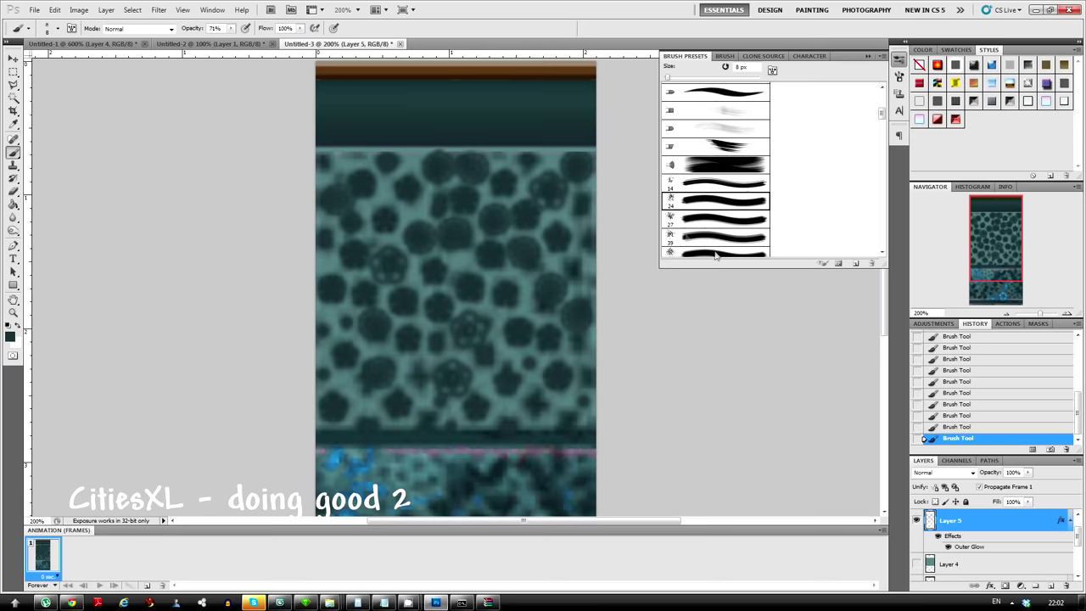
scroll(696, 197, down, 10)
Hide the old cross pattern layer and open Filter > Other > Offset
click(918, 520)
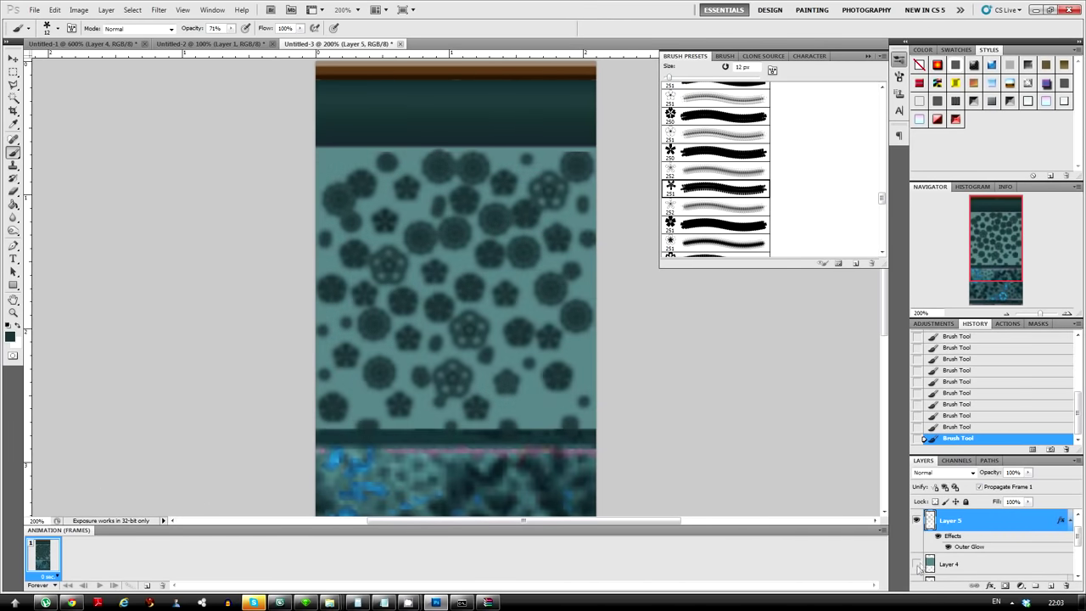
click(159, 10)
click(305, 275)
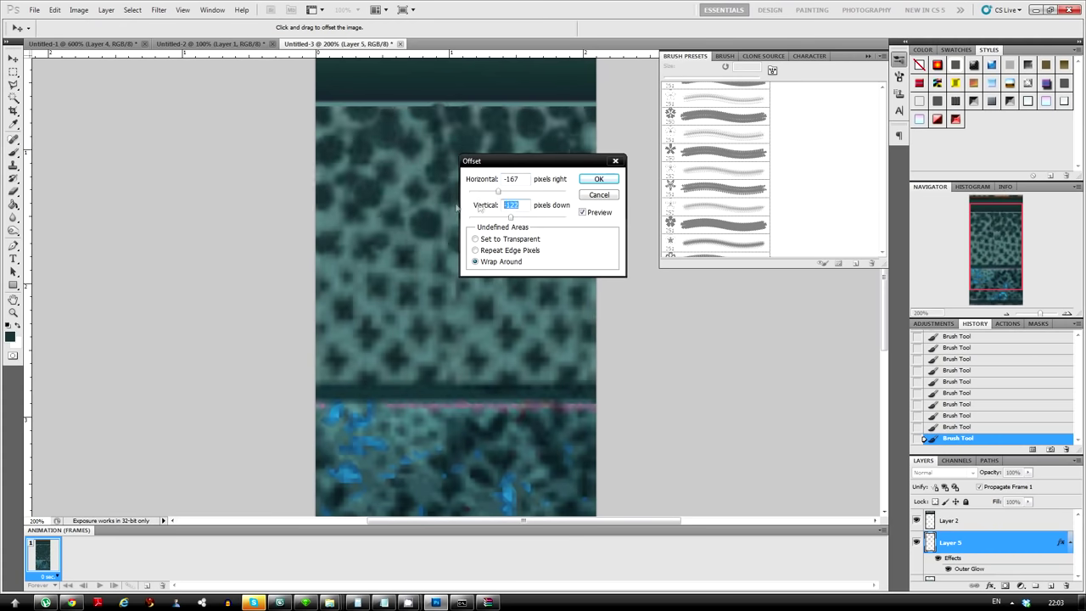
Apply the Offset to test the texture's tiling, then undo it and restore the pattern layer
click(597, 177)
click(917, 566)
key(ctrl+z)
click(159, 10)
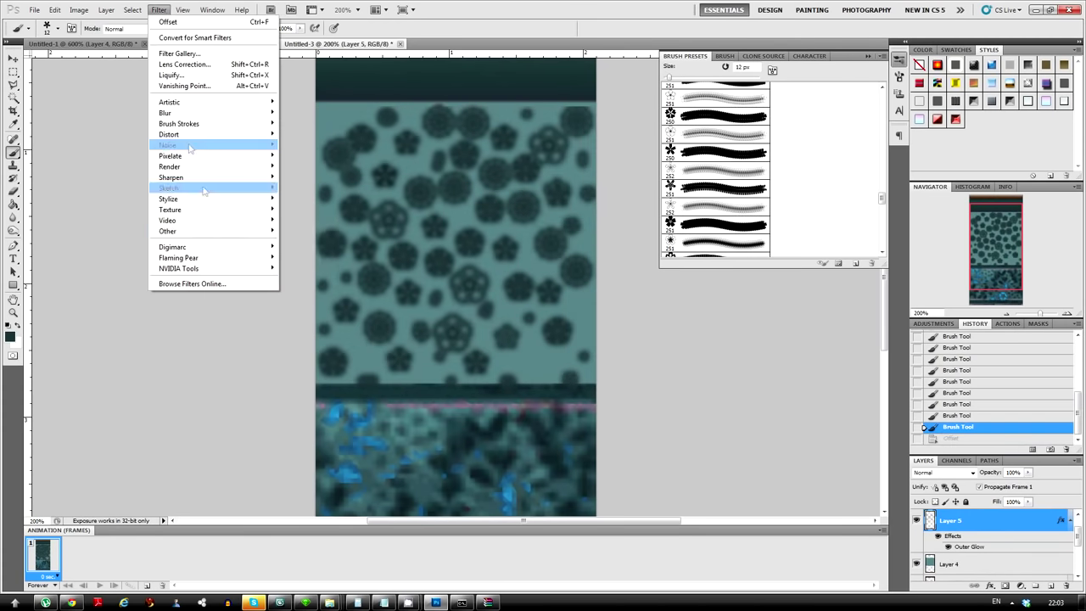
click(182, 184)
click(714, 253)
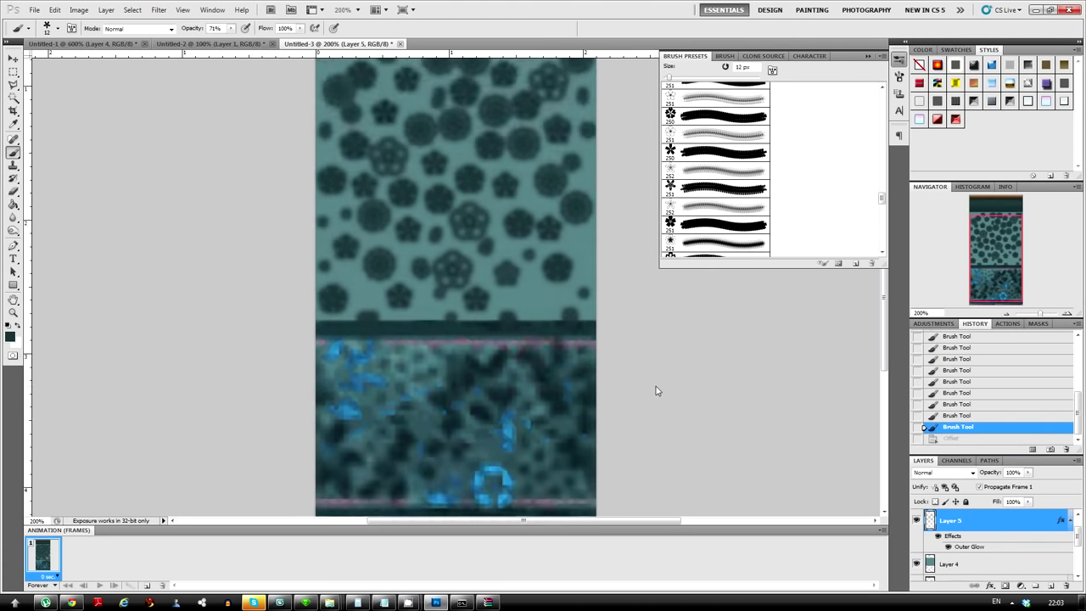
Turn off the flower layer's Color Overlay and paste the Outer Glow style onto Layer 8
drag(953, 535, 999, 556)
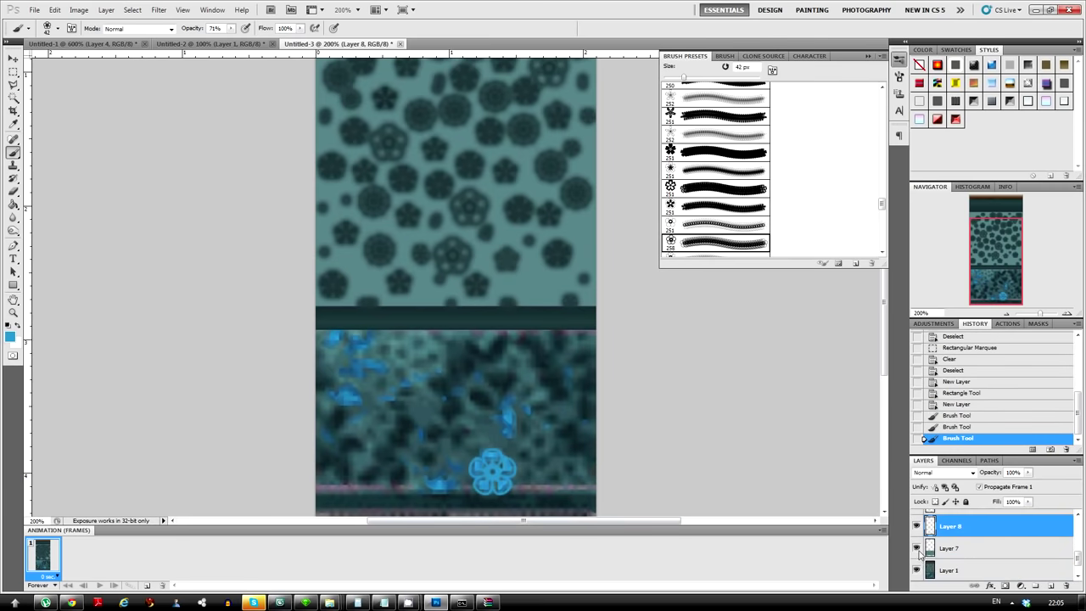
scroll(693, 173, up, 2)
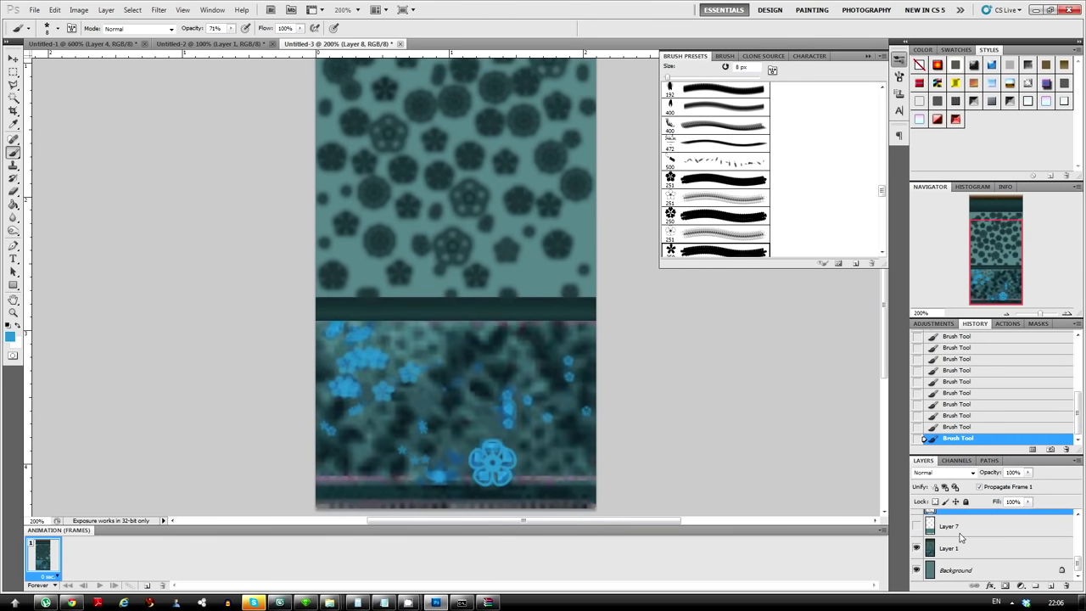
click(960, 547)
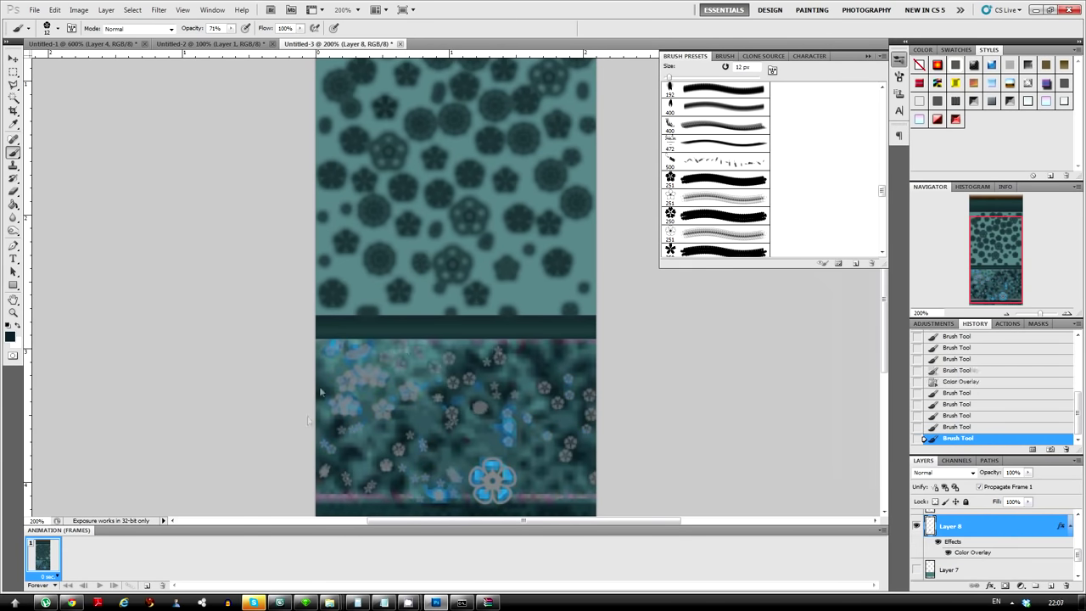
scroll(545, 462, down, 1)
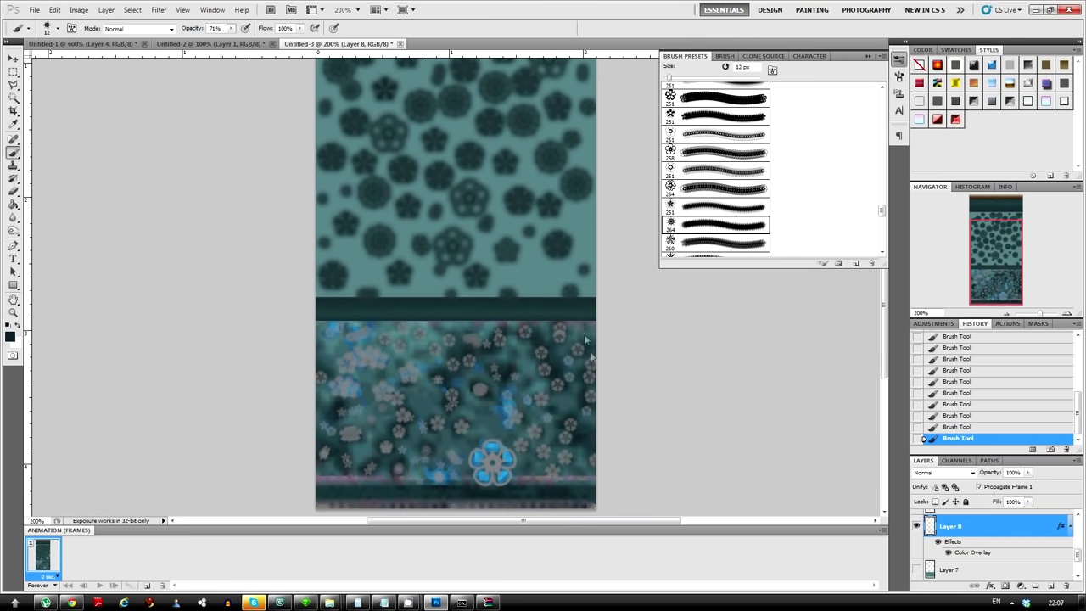
click(916, 540)
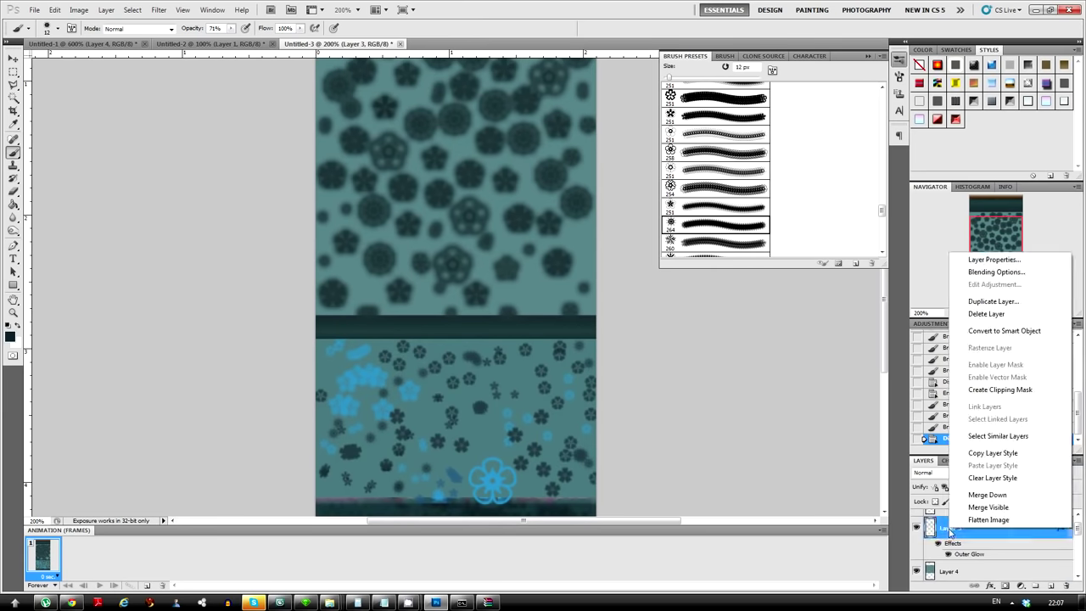
click(999, 461)
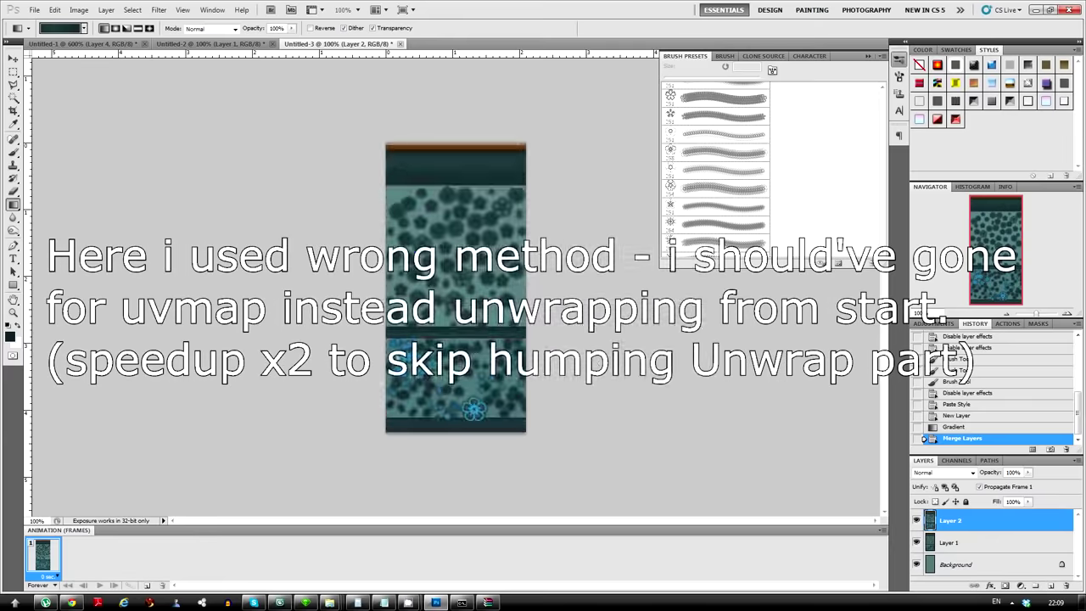
Save the finished flower wallpaper texture as a new image file with Save As
key(ctrl+shift+s)
click(525, 106)
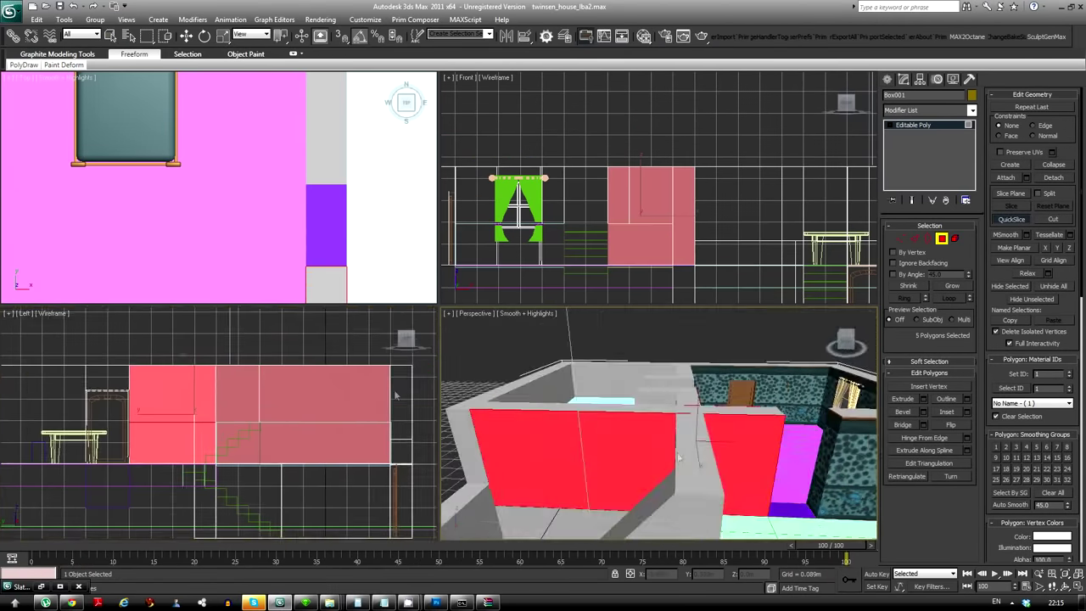
Run Flatten Mapping on the selected wall faces in Edit UVWs and accept with OK
scroll(274, 429, up, 5)
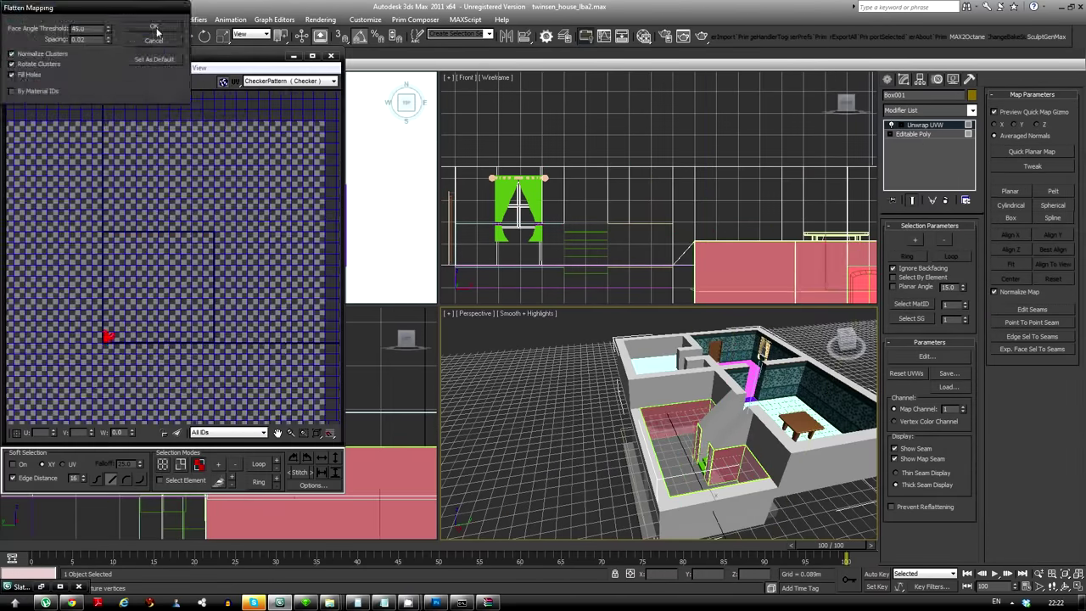
click(155, 27)
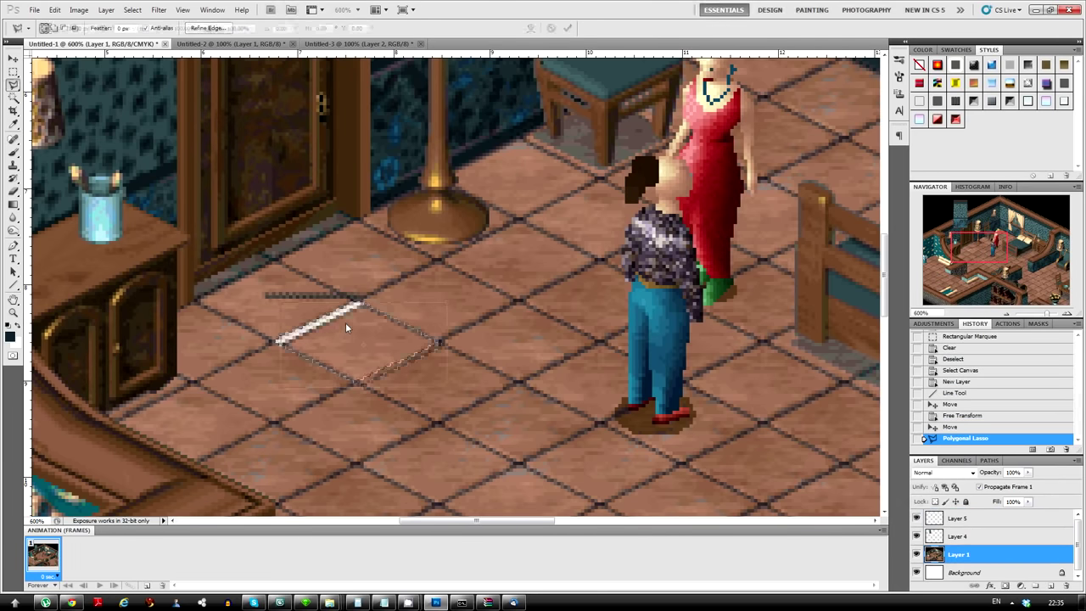
Distort the Layer 6 tile patch so its corners match the isometric floor diamonds
ctrl+click(403, 310)
key(ctrl+t)
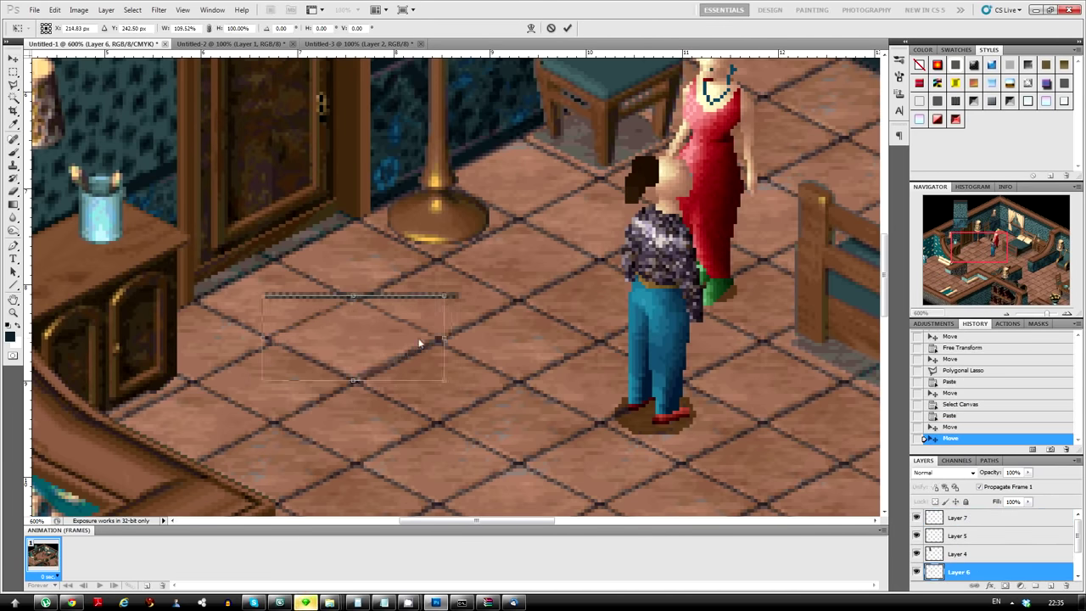
click(55, 9)
drag(363, 298, 536, 344)
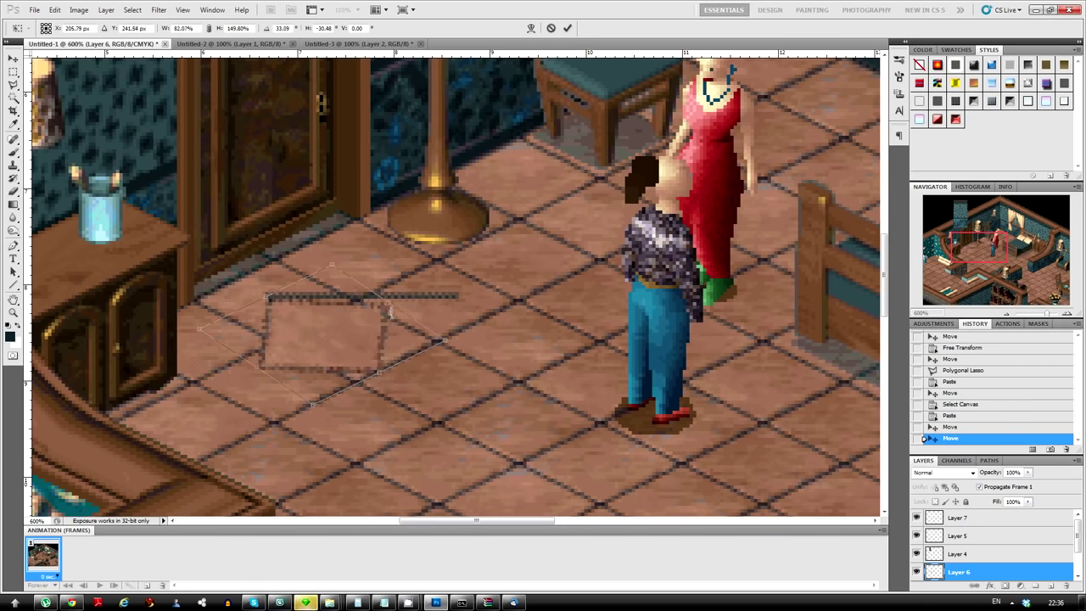
key(alt+Tab)
click(946, 7)
Search Google Images for 'brown marble texture free' and preview a result
click(76, 85)
text(brow )
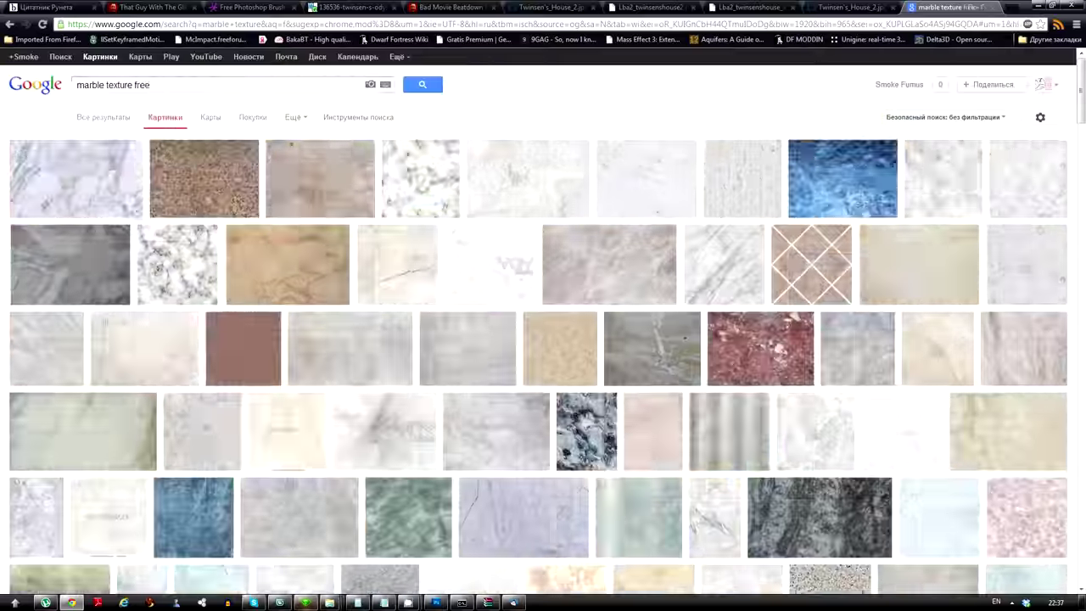
text(n)
key(Return)
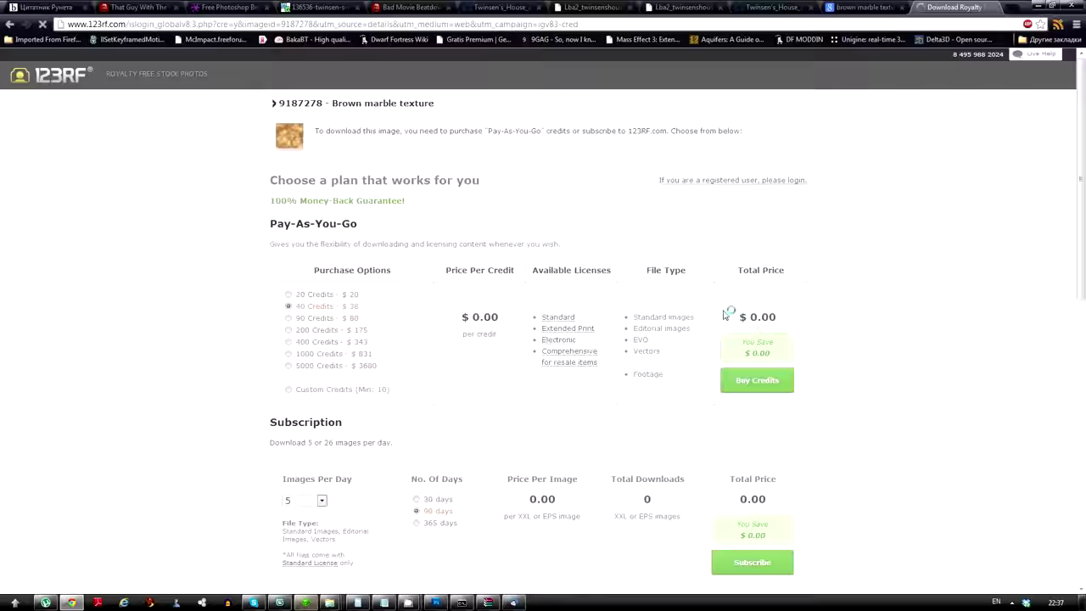
click(372, 408)
click(718, 395)
Rerun the search excluding stock sites such as depositphotos and browse the results
scroll(299, 383, down, 5)
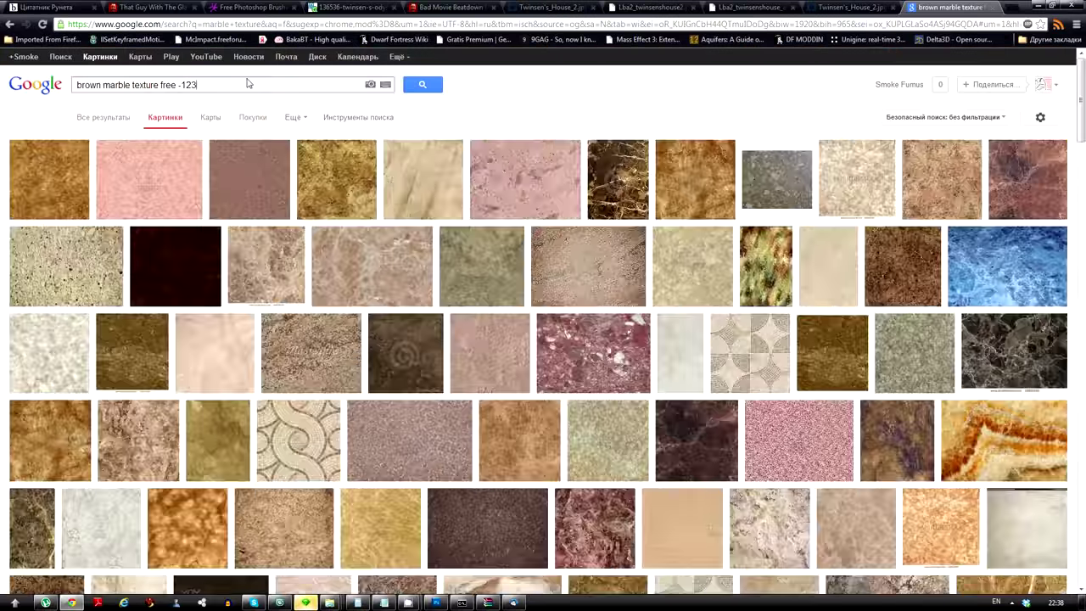
text(-depositphotos -dreamstir)
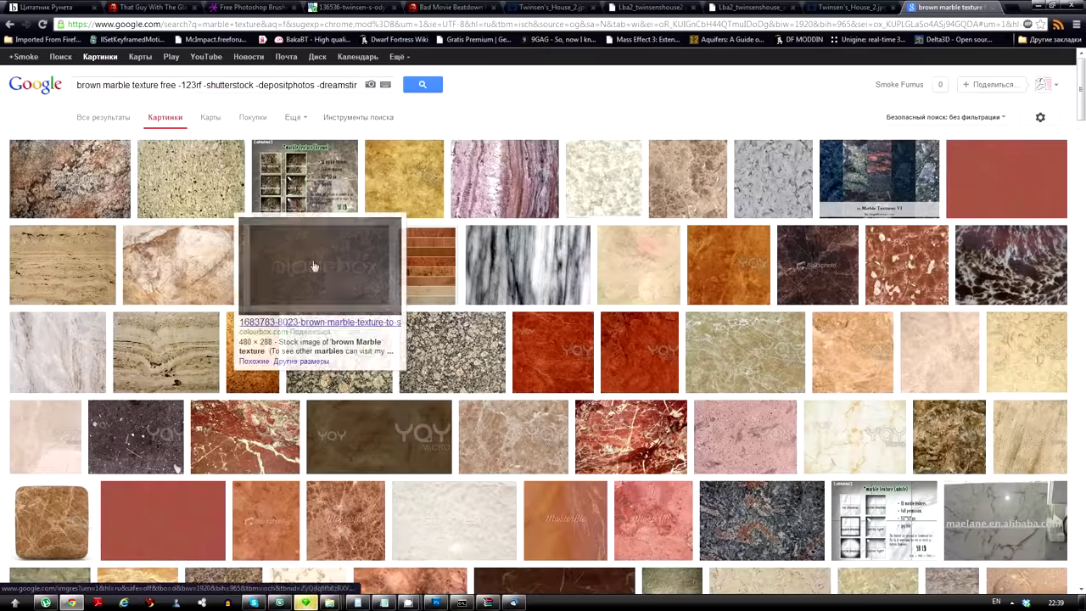
key(Return)
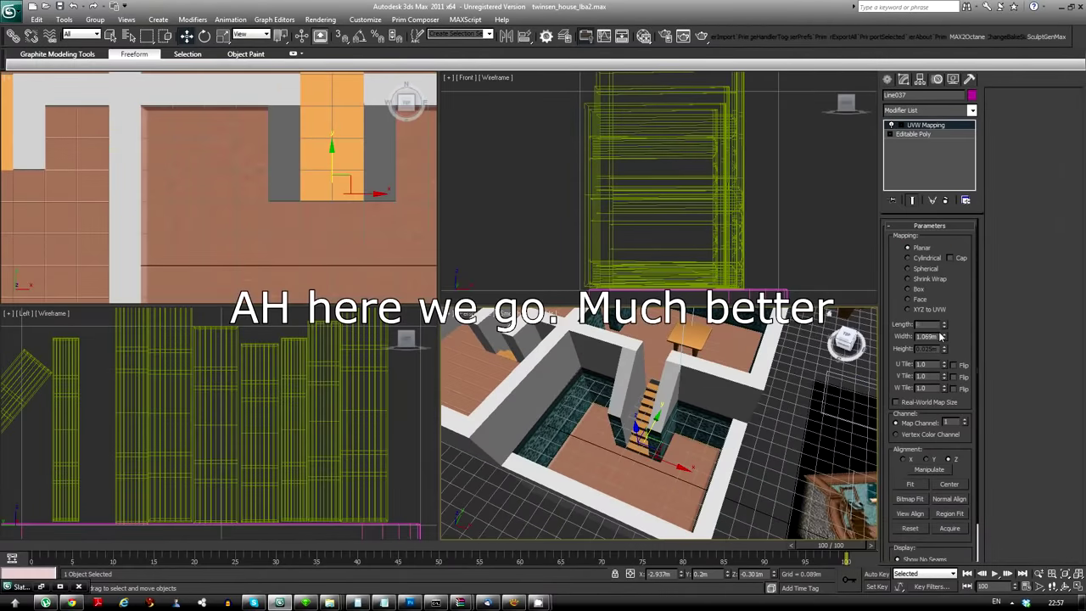
scroll(227, 188, up, 3)
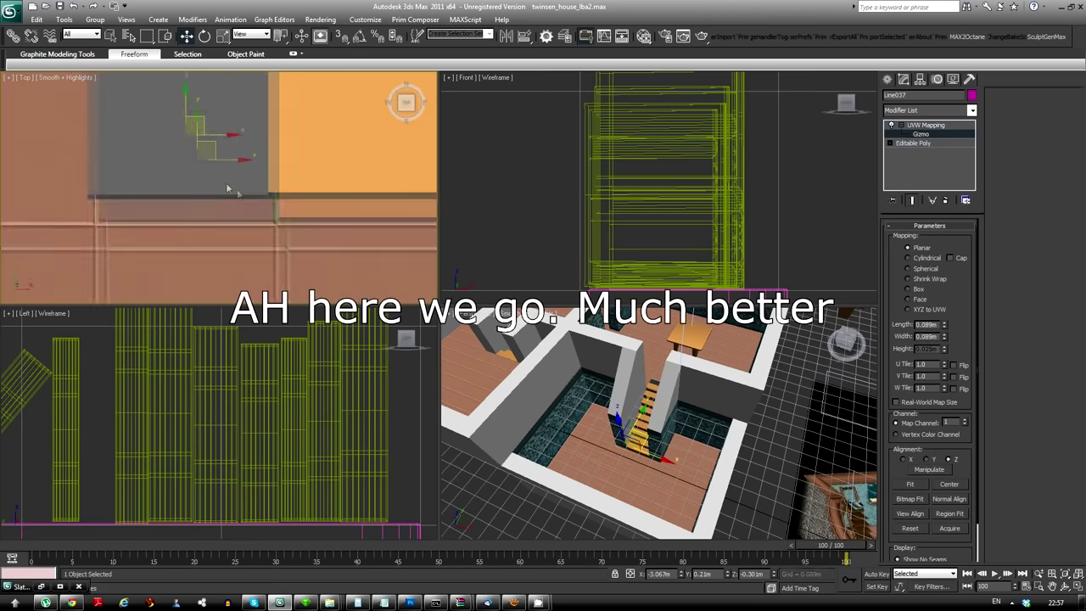
scroll(207, 126, down, 2)
scroll(670, 422, up, 5)
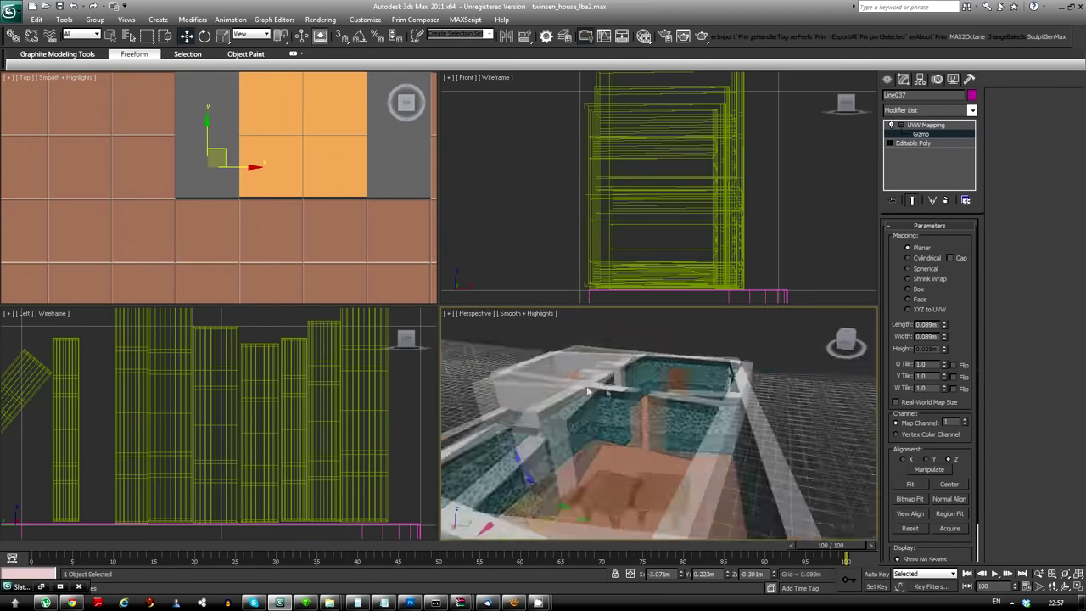
Select the rooms' wall polygons on Box001, including the stair walls
click(654, 450)
scroll(654, 449, down, 5)
scroll(654, 449, down, 5)
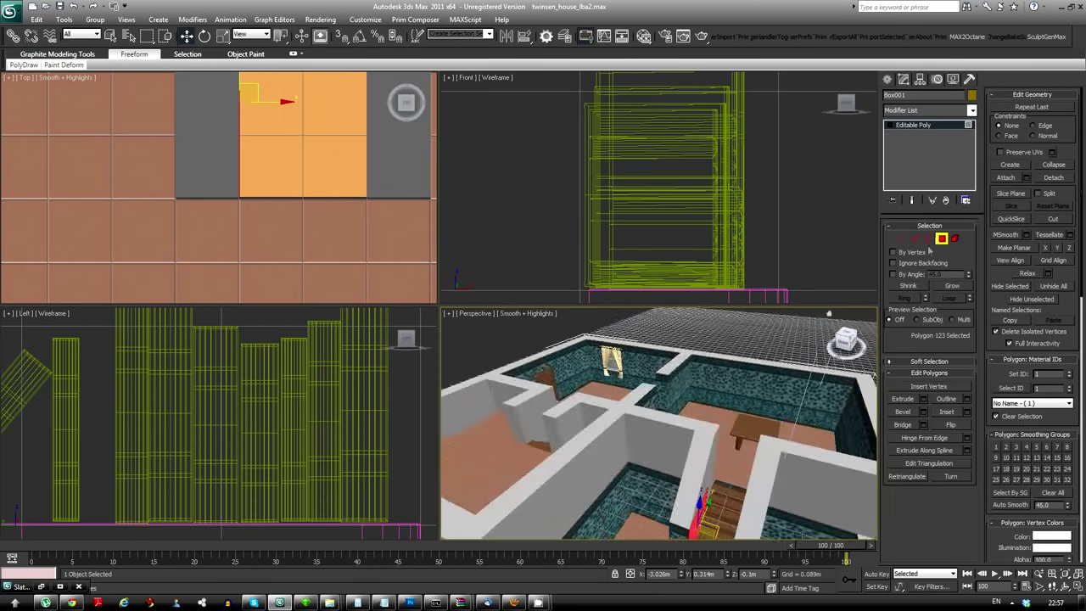
scroll(658, 187, down, 8)
scroll(342, 430, down, 8)
drag(342, 430, 81, 377)
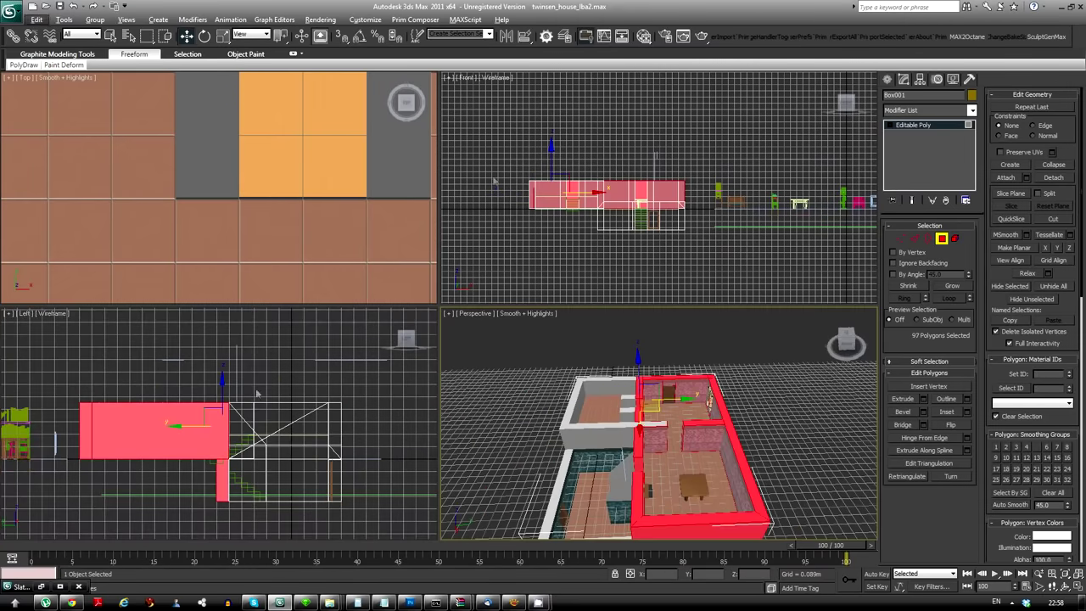
alt+middle_drag(662, 424, 729, 442)
scroll(99, 220, down, 3)
scroll(99, 221, down, 2)
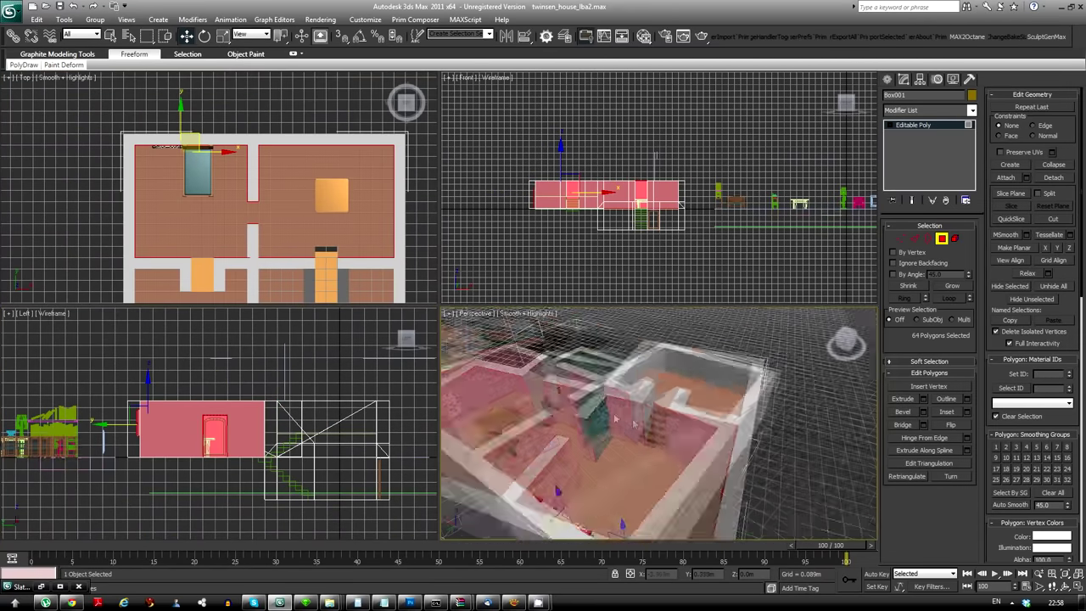
scroll(764, 476, up, 5)
Add a Box UVW Mapping modifier to the walls with a 0.356m length
click(972, 111)
click(972, 110)
click(908, 302)
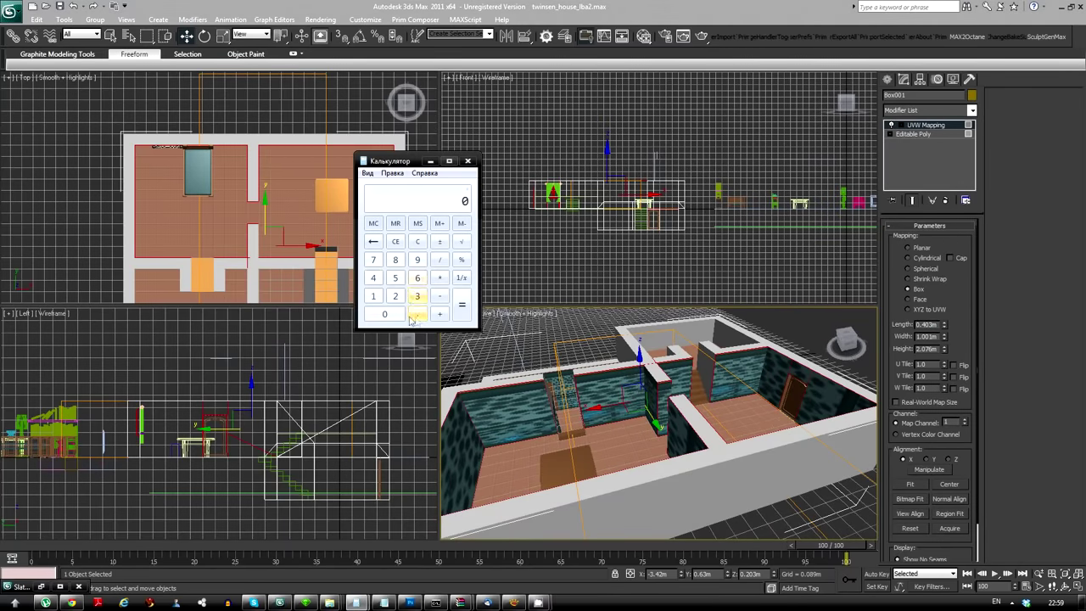
click(415, 185)
double_click(927, 324)
key(ctrl+v)
key(Tab)
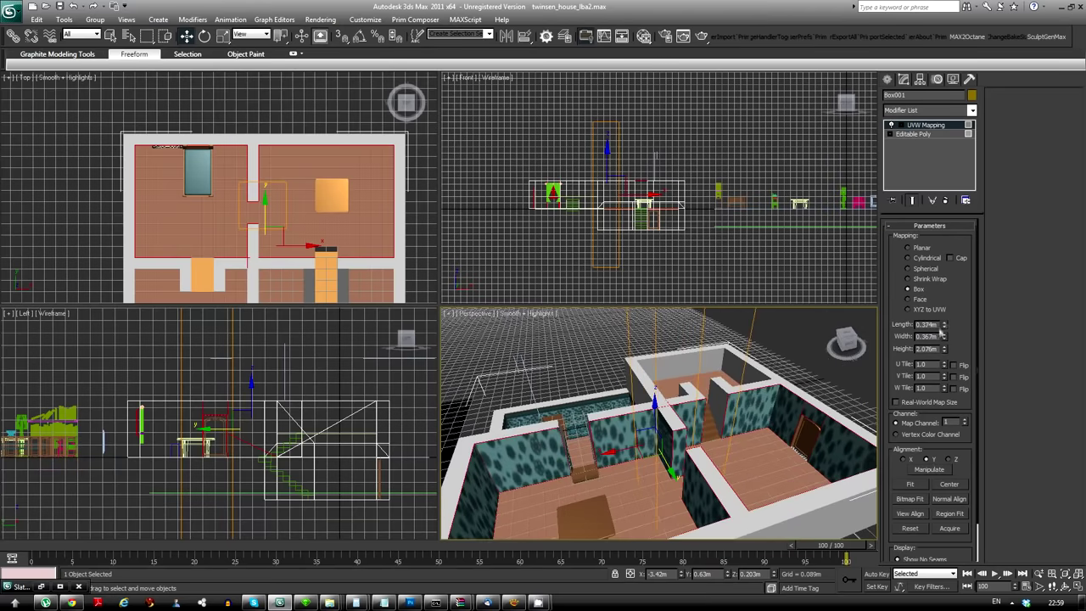
Set the mapping's U Tile to 2.0 and clear the selection
scroll(662, 425, up, 3)
scroll(309, 188, up, 4)
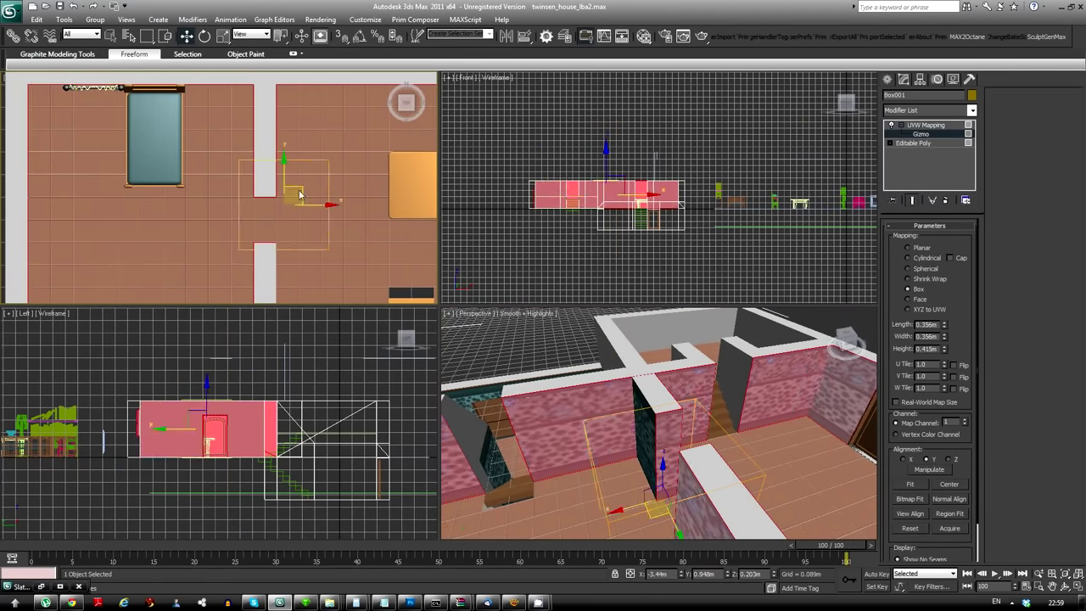
scroll(902, 468, down, 1)
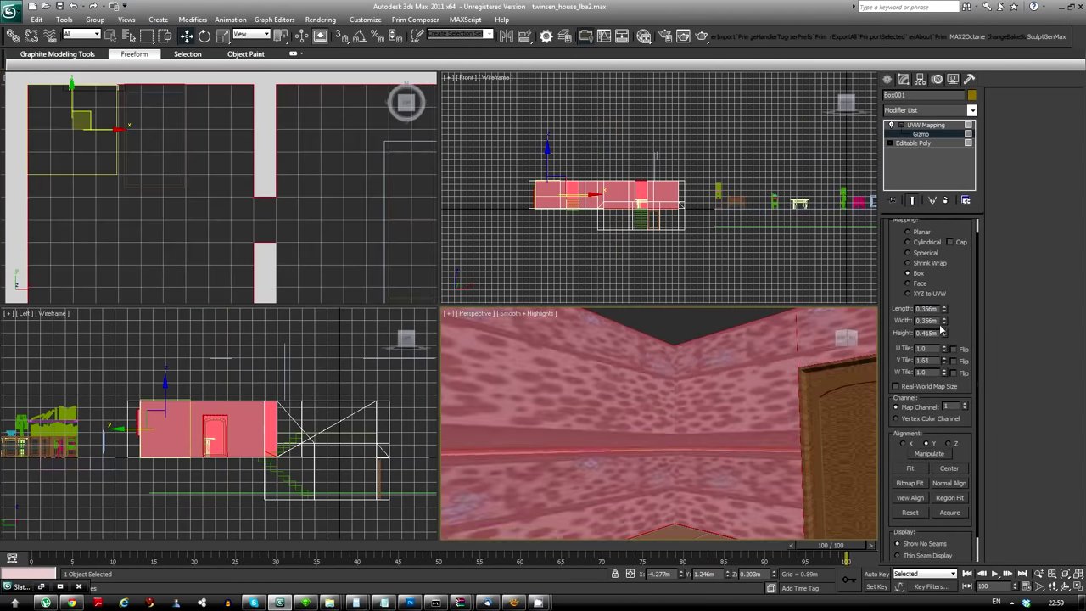
scroll(263, 231, up, 3)
alt+middle_drag(577, 395, 644, 377)
alt+middle_drag(789, 382, 746, 413)
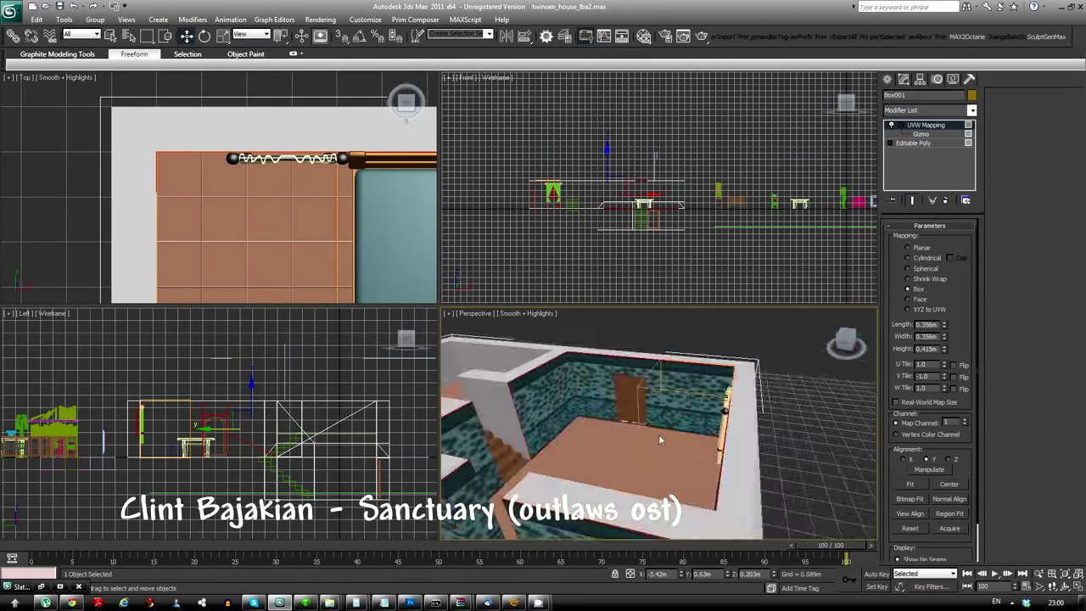
text(2)
key(Tab)
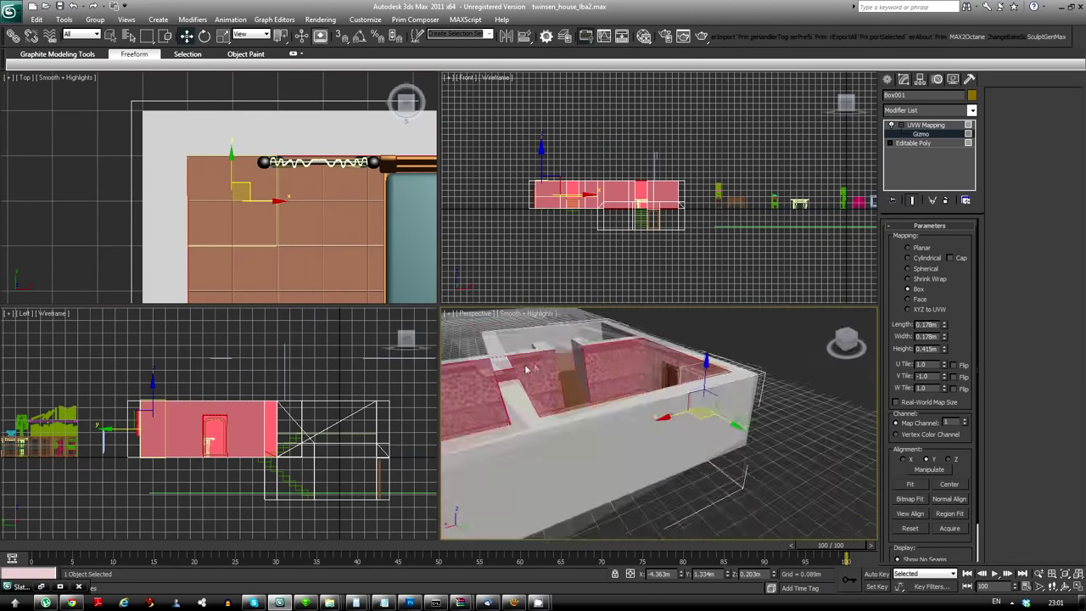
alt+middle_drag(703, 469, 711, 465)
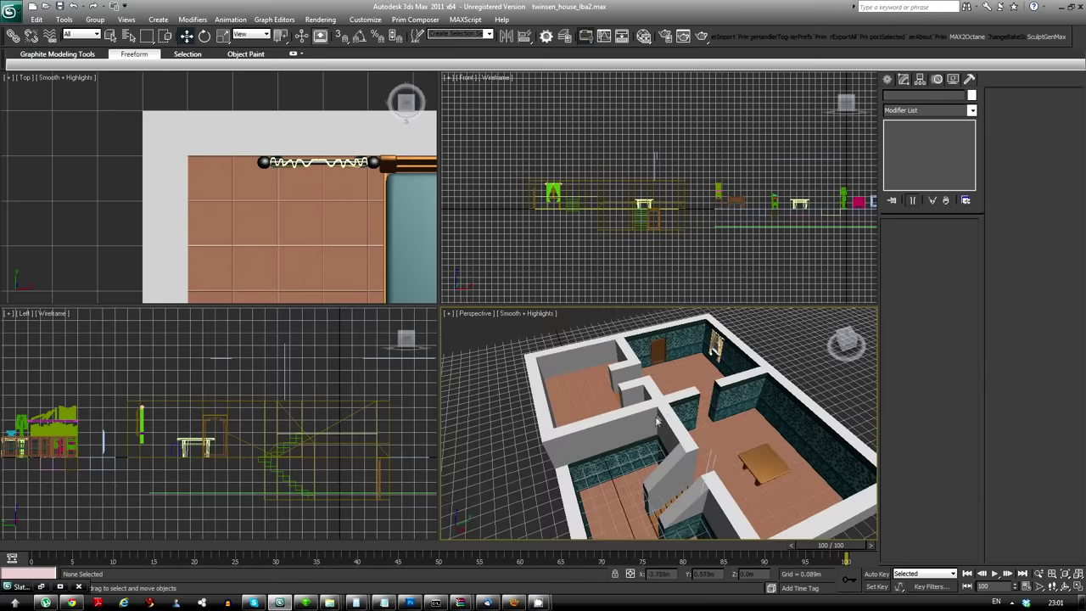
Collapse Box001's UVW Mapping modifier into the editable poly with Collapse All
click(711, 465)
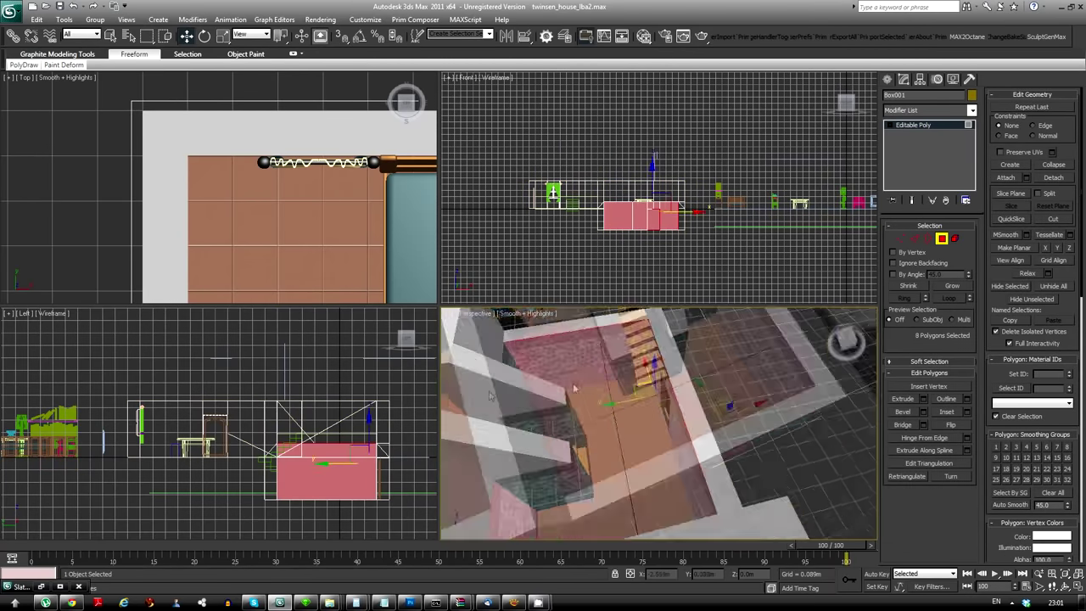
key(m)
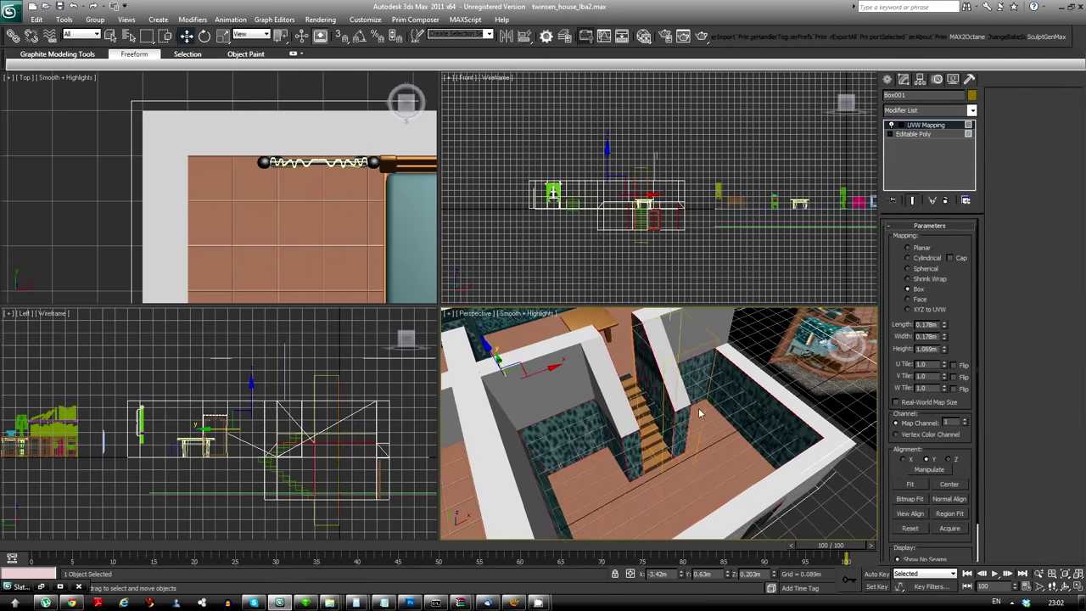
scroll(628, 170, up, 10)
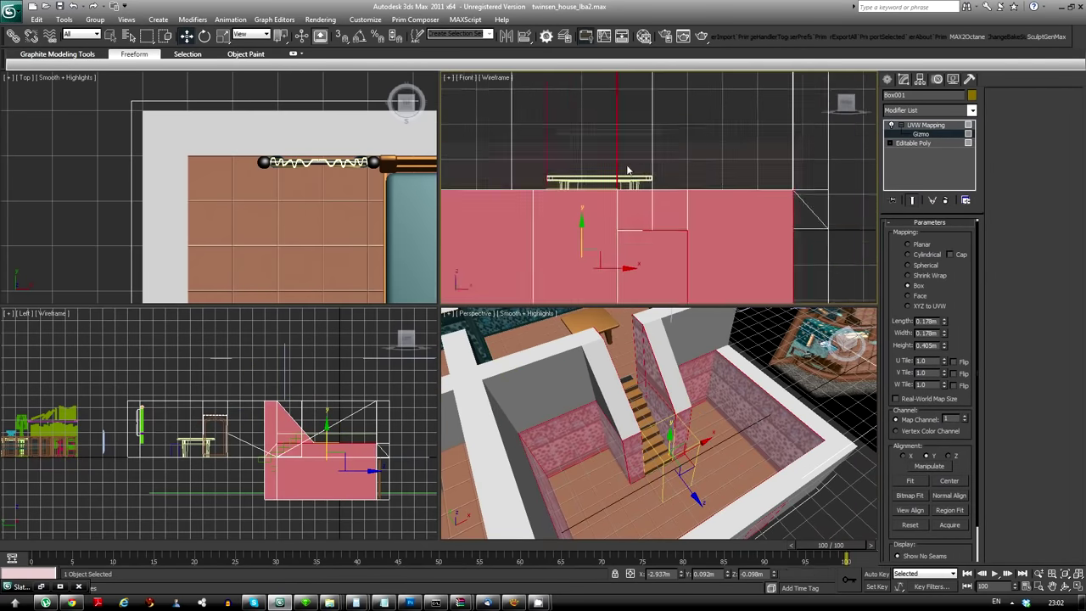
right_click(705, 398)
click(730, 509)
In Polygon mode, select the stair wall polygons
alt+middle_drag(556, 473, 628, 420)
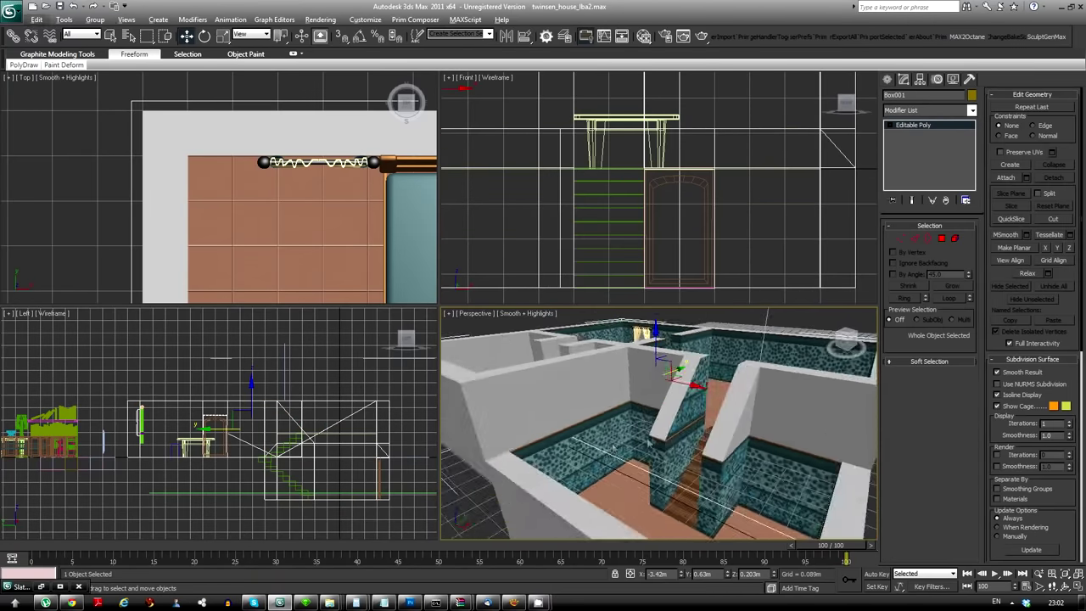
scroll(628, 420, up, 3)
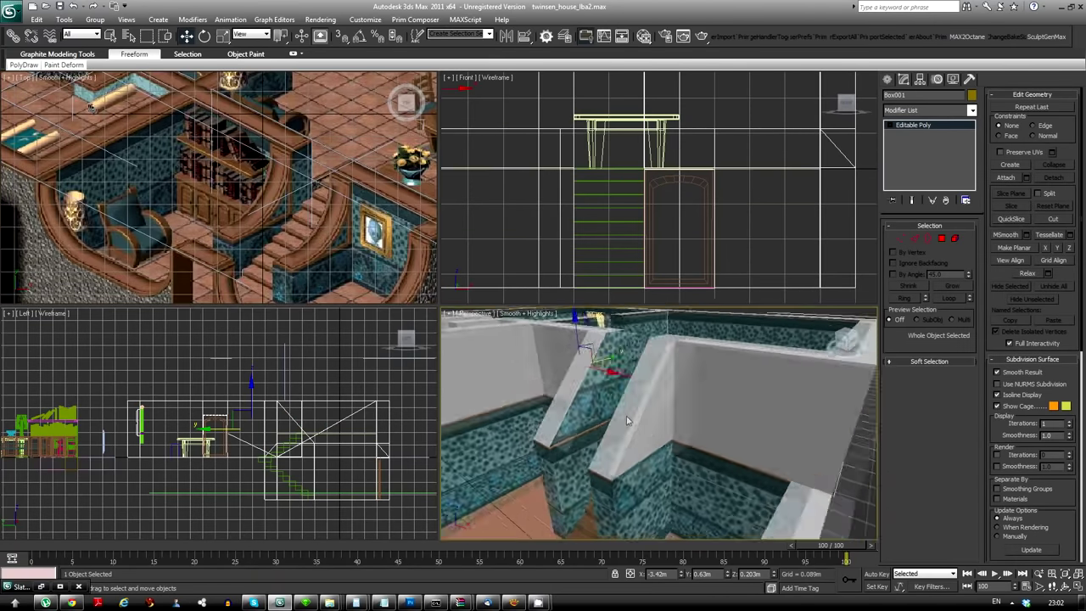
key(4)
click(632, 422)
scroll(688, 406, down, 4)
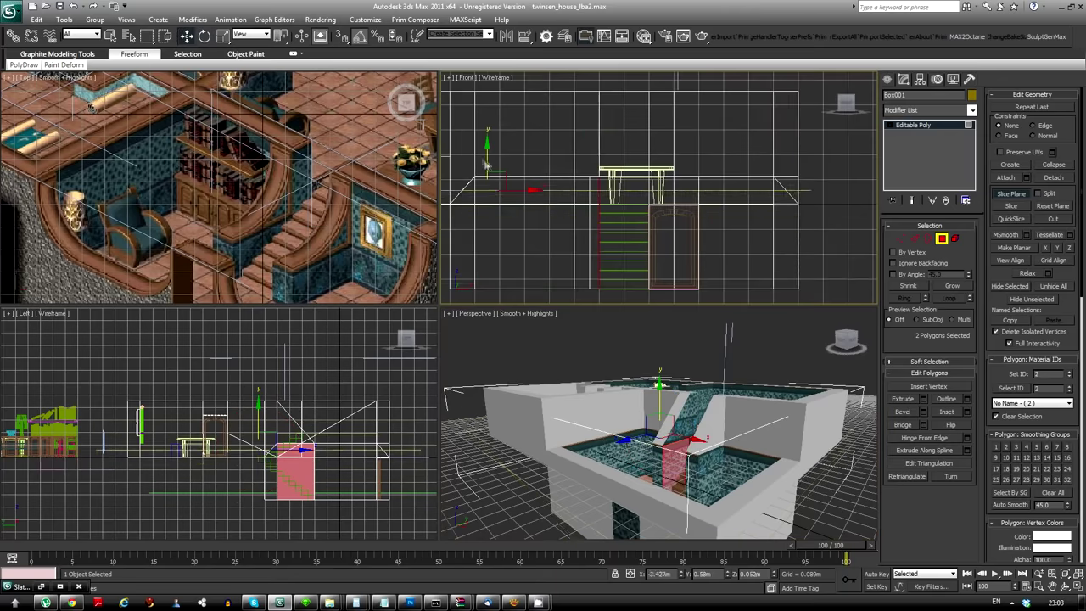
scroll(662, 425, up, 5)
alt+middle_drag(662, 424, 631, 365)
ctrl+click(631, 365)
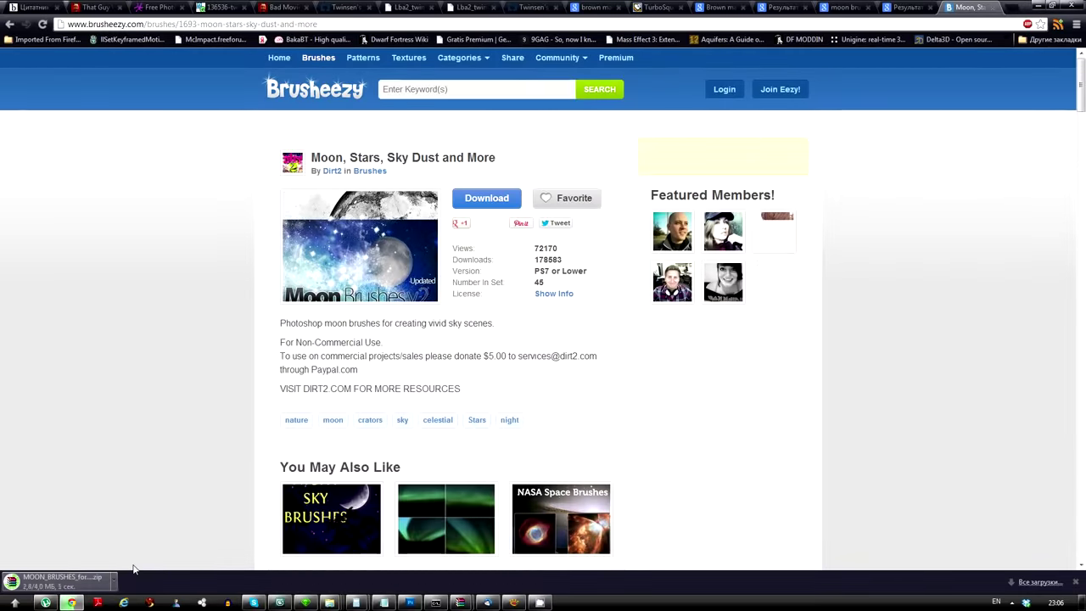
Open the downloaded Moon, Stars brush archive and the folder holding the extracted brushes
click(102, 581)
click(583, 41)
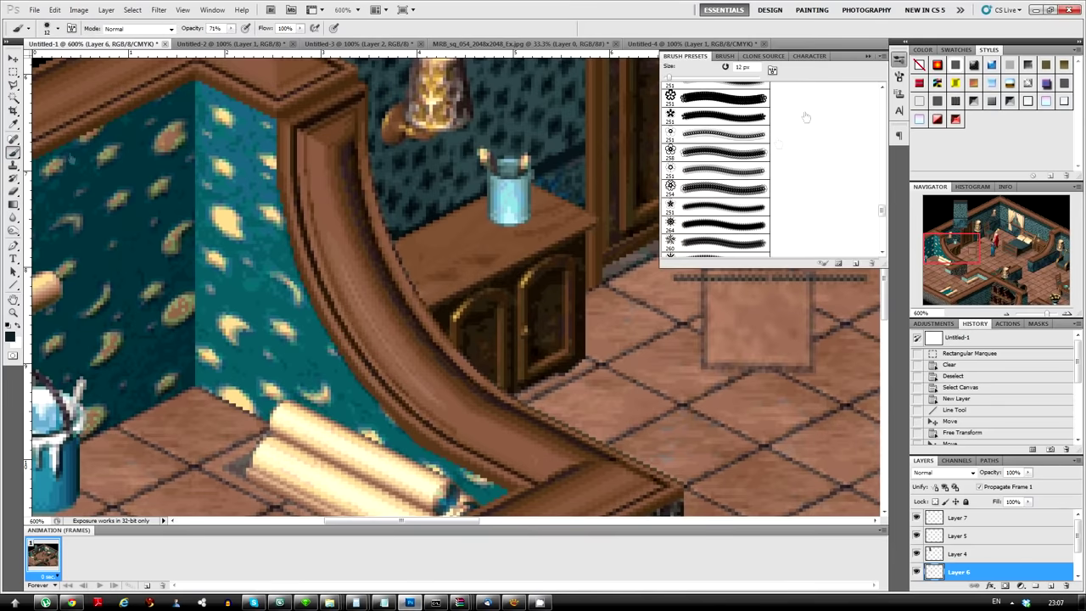
Load the moon brushes, then paste the copied wallpaper into Untitled-3 and skew it upright
drag(409, 602, 556, 290)
scroll(555, 289, down, 3)
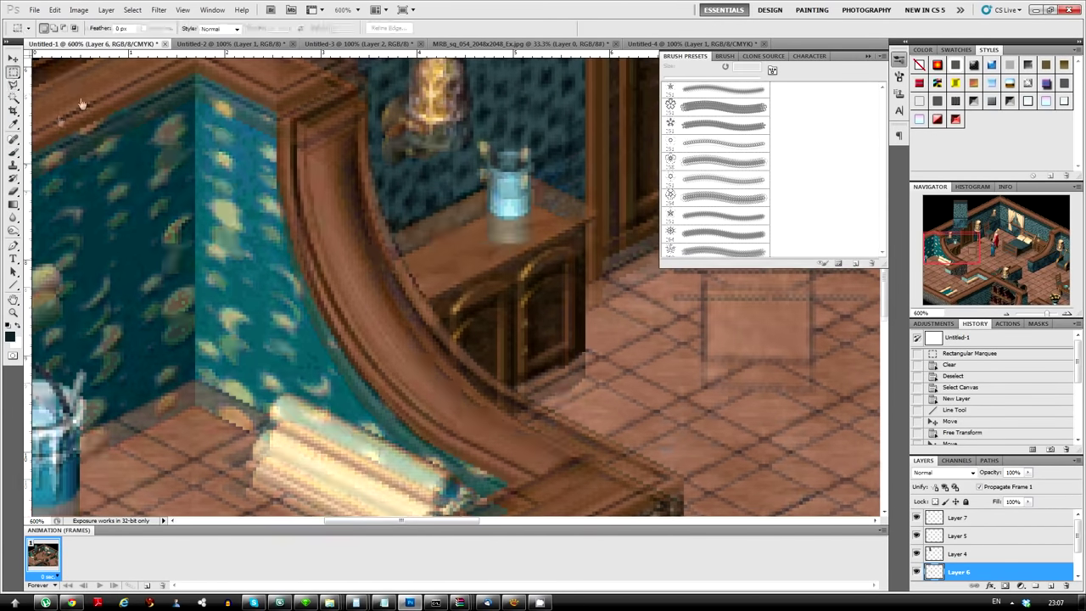
key(m)
scroll(79, 386, down, 2)
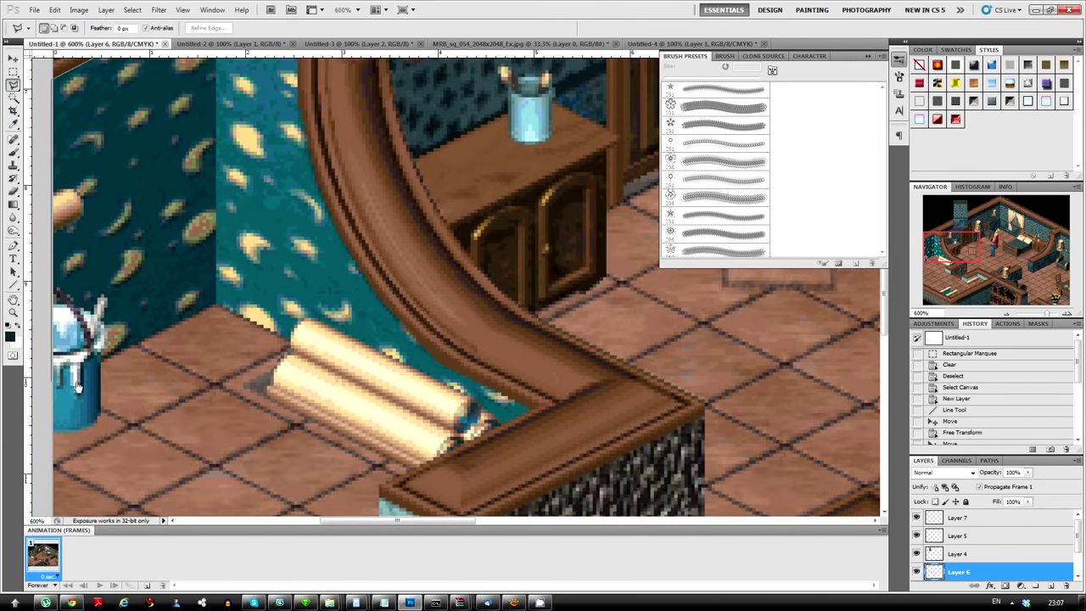
key(ctrl+c)
key(ctrl+v)
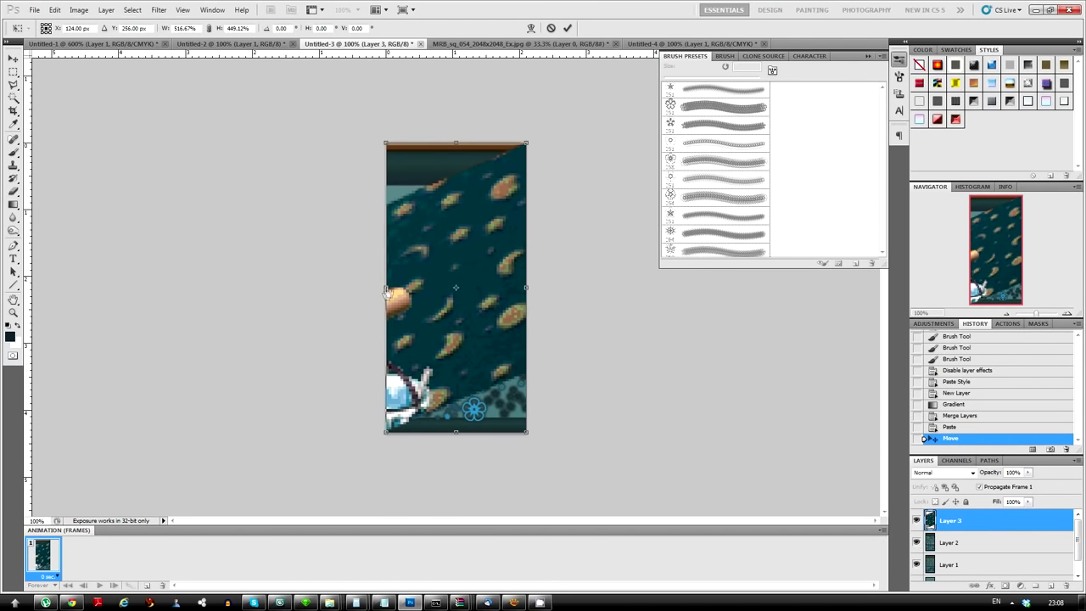
ctrl+drag(381, 296, 448, 471)
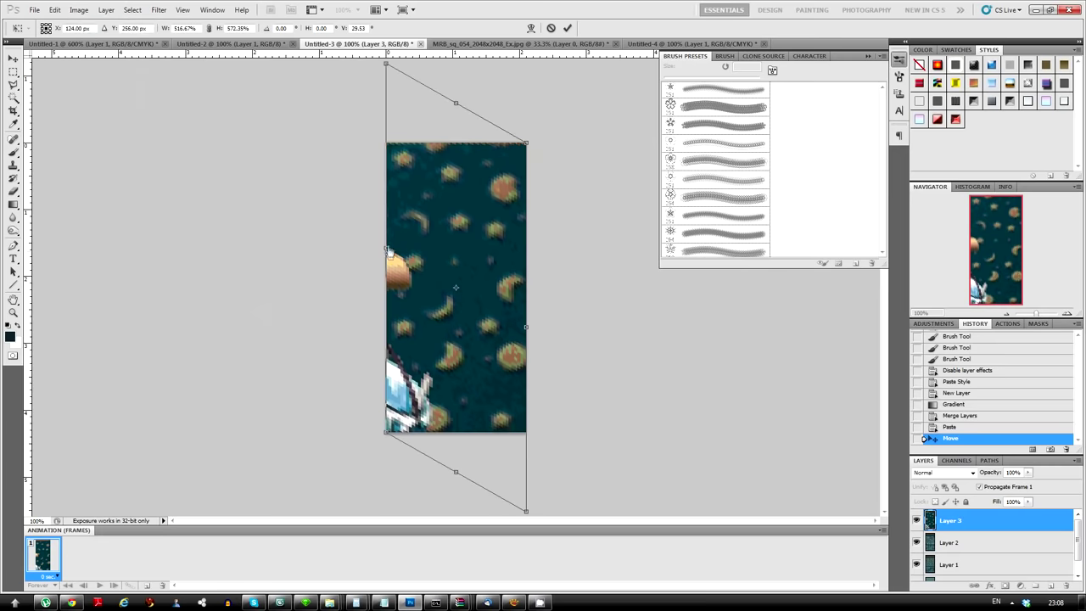
key(Return)
Fill the new layer with dark teal using the Paint Bucket
key(g)
click(503, 295)
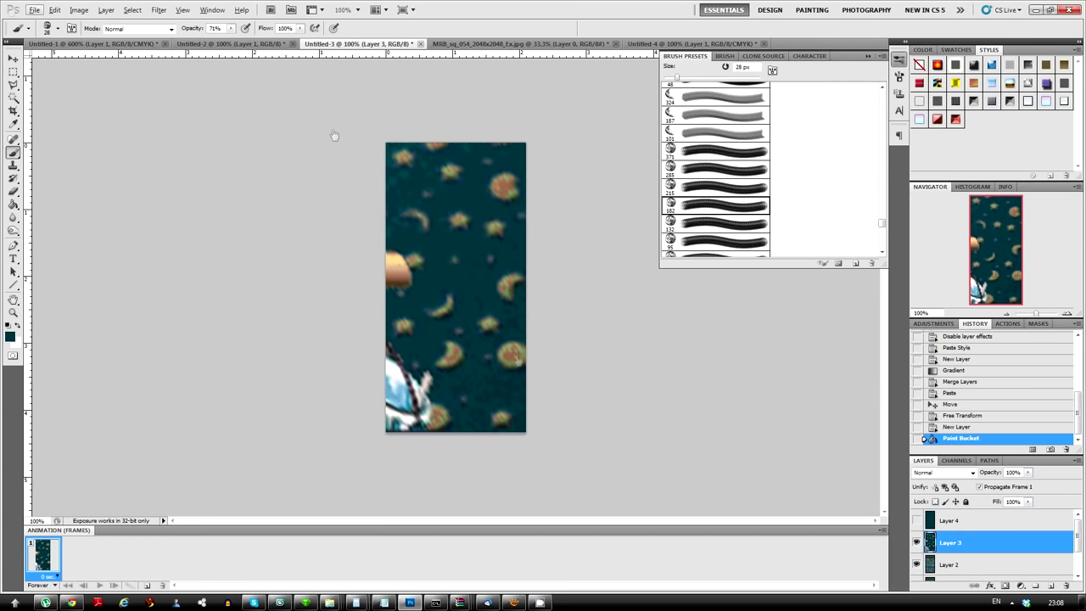
click(78, 9)
Brighten the teal background with a Levels adjustment
click(225, 57)
drag(699, 283, 678, 283)
key(Return)
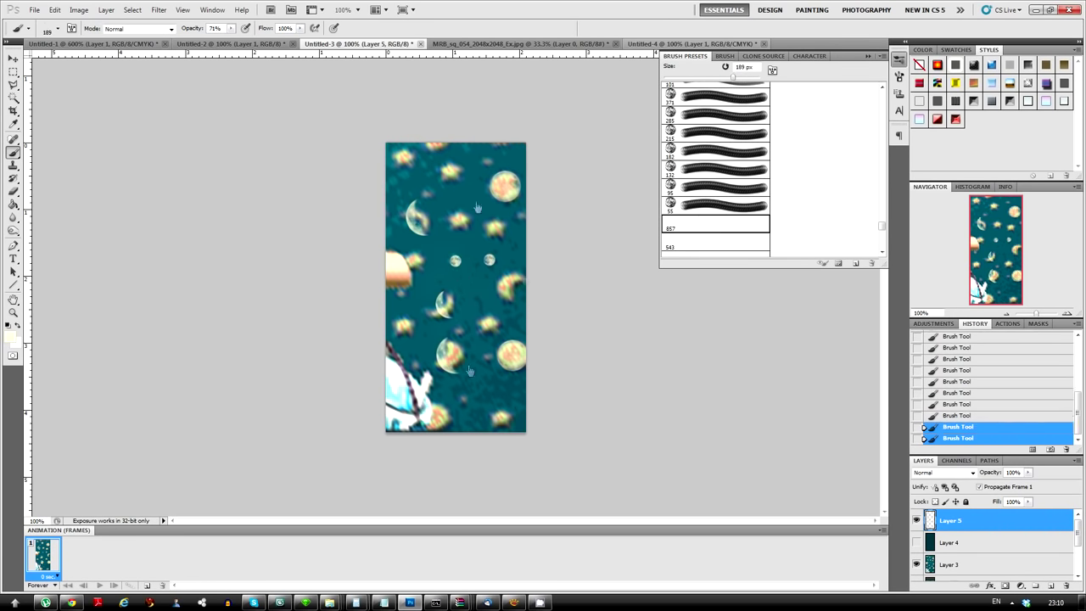
scroll(779, 223, up, 3)
scroll(779, 224, up, 3)
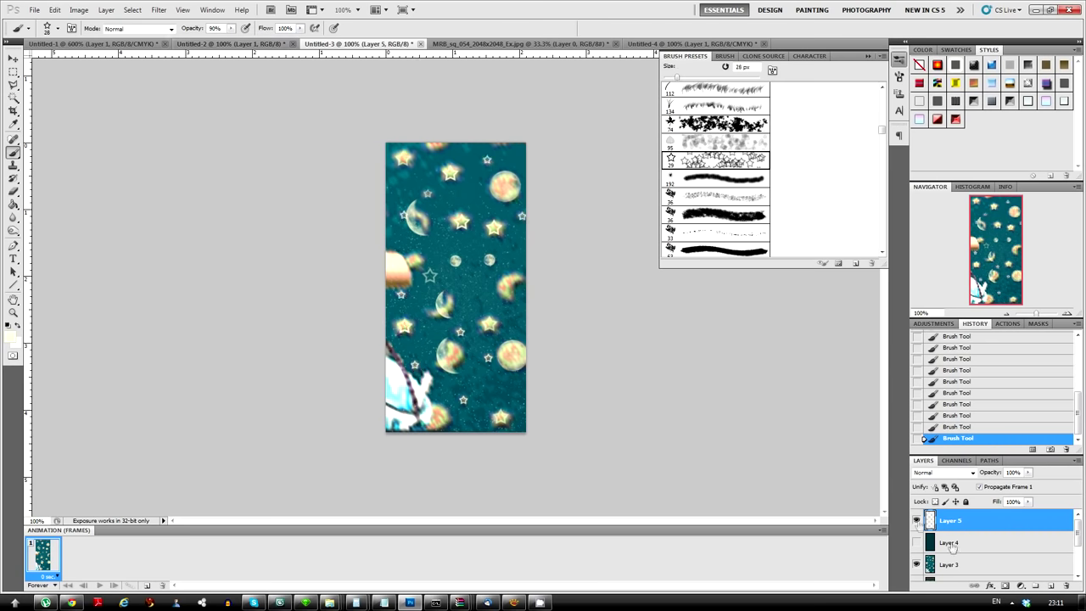
Give the stars a Bevel and Emboss with orange shadow and yellow highlight colours
click(1025, 516)
click(816, 448)
click(594, 339)
click(718, 356)
click(817, 423)
click(594, 374)
click(718, 357)
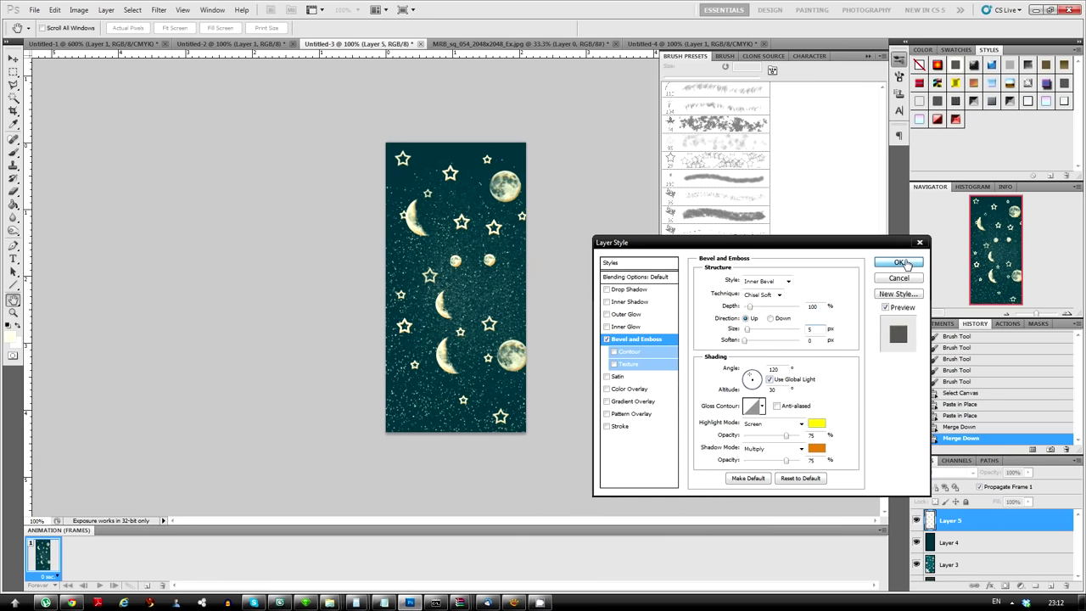
click(901, 262)
Merge the star layer down and apply a horizontal Offset filter to check the tile seam
key(ctrl+e)
click(158, 9)
click(303, 286)
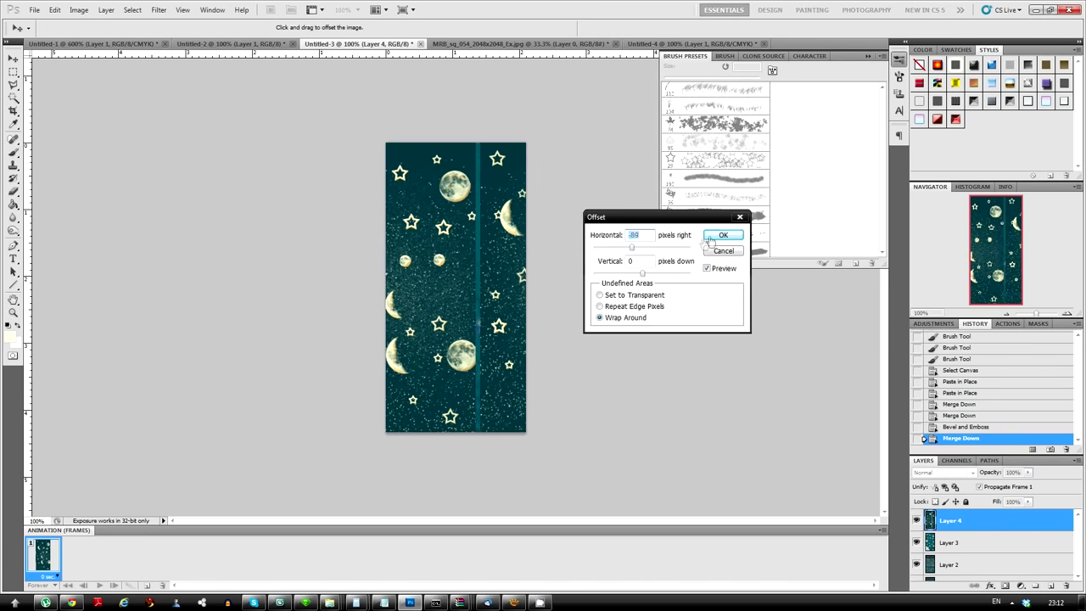
click(723, 250)
key(ctrl+a)
key(ctrl+v)
click(158, 9)
click(169, 23)
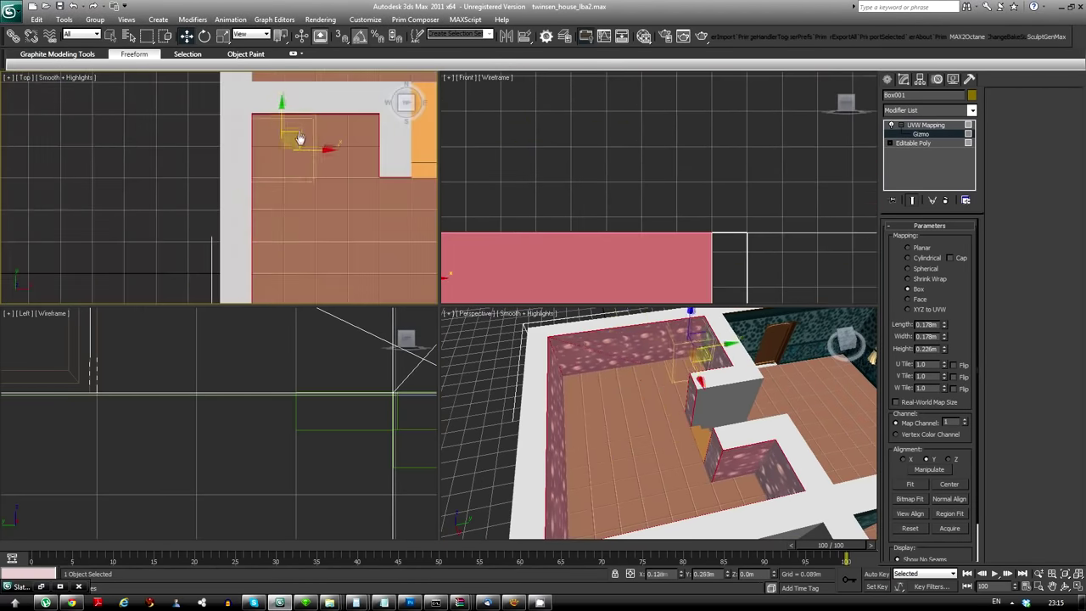
Inspect the house walls, then search the web for 'stonewall texture'
alt+middle_drag(671, 429, 626, 416)
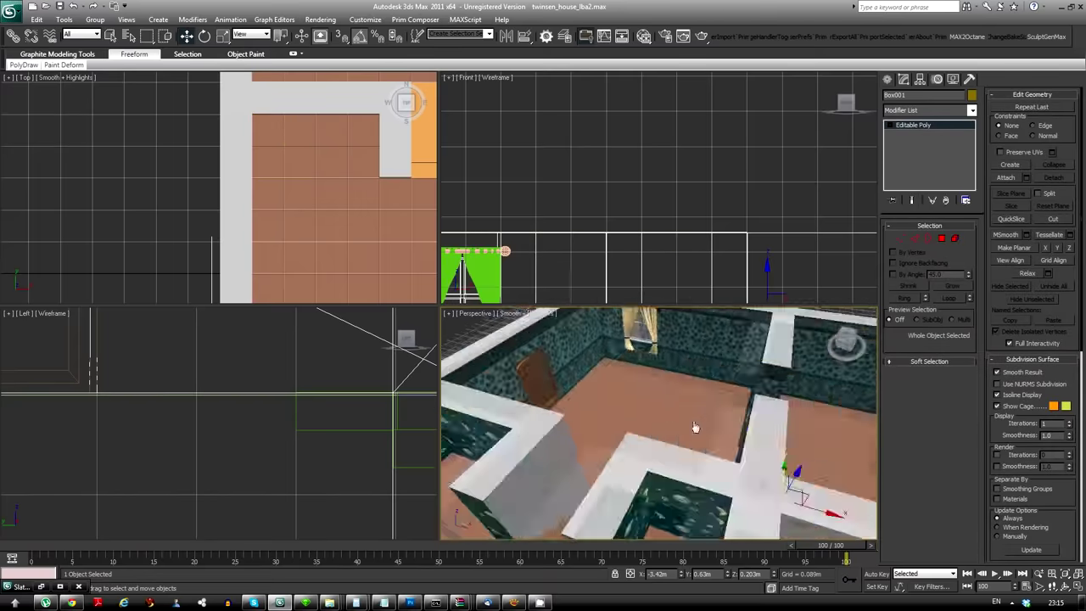
text(stonewall texture)
key(Return)
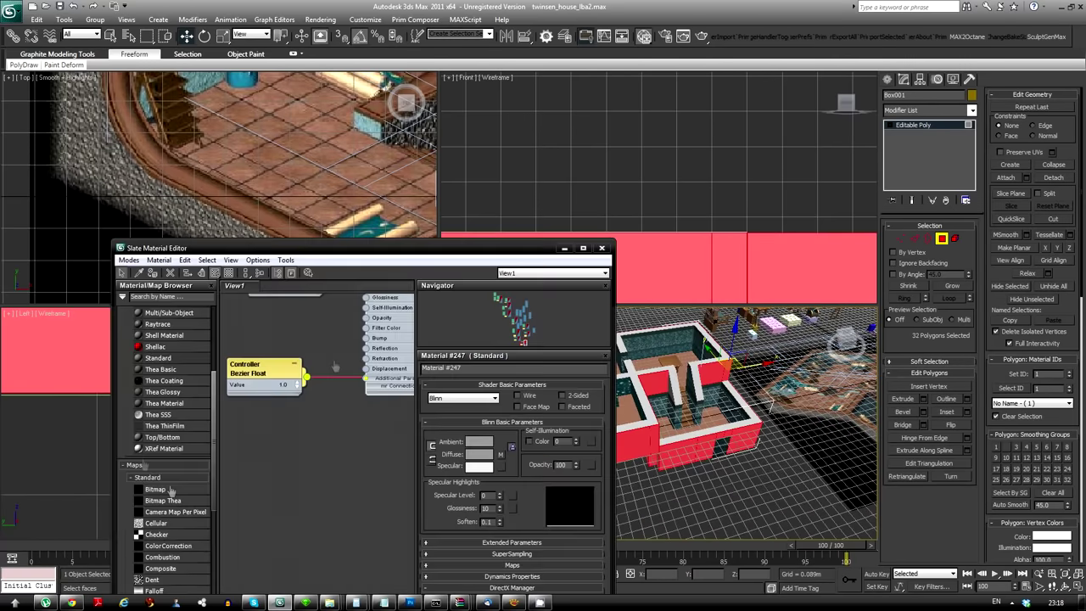
Add a Bitmap map to the new Standard material's diffuse
drag(170, 491, 374, 510)
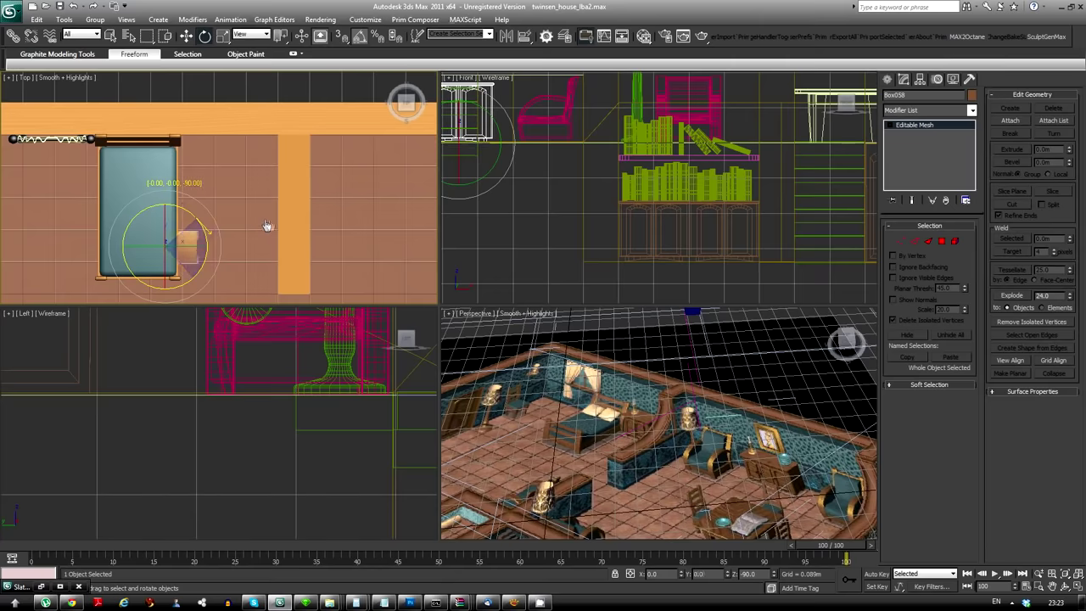
Bring up the viewport right-click menu while arranging the copied furniture
right_click(542, 602)
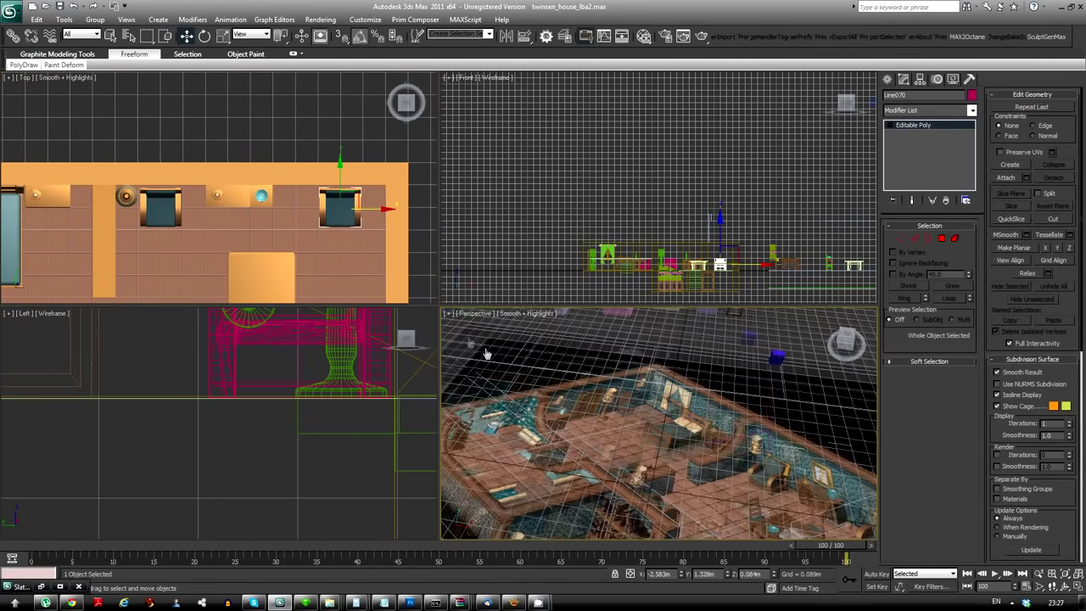
Clone an armchair and a round lamp as copies, then select another lamp in Top view
click(582, 349)
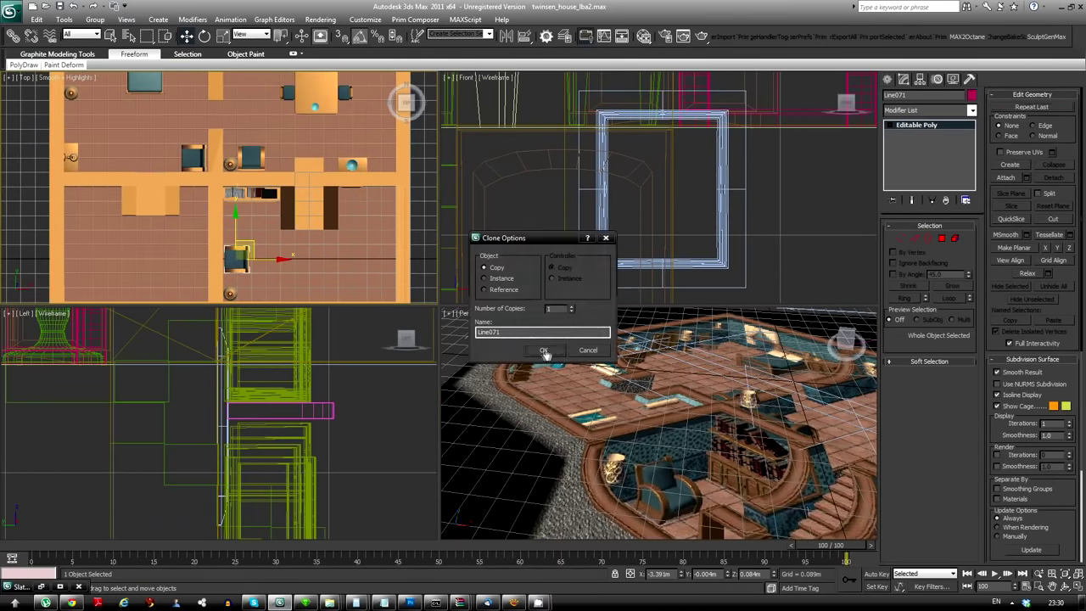
click(544, 351)
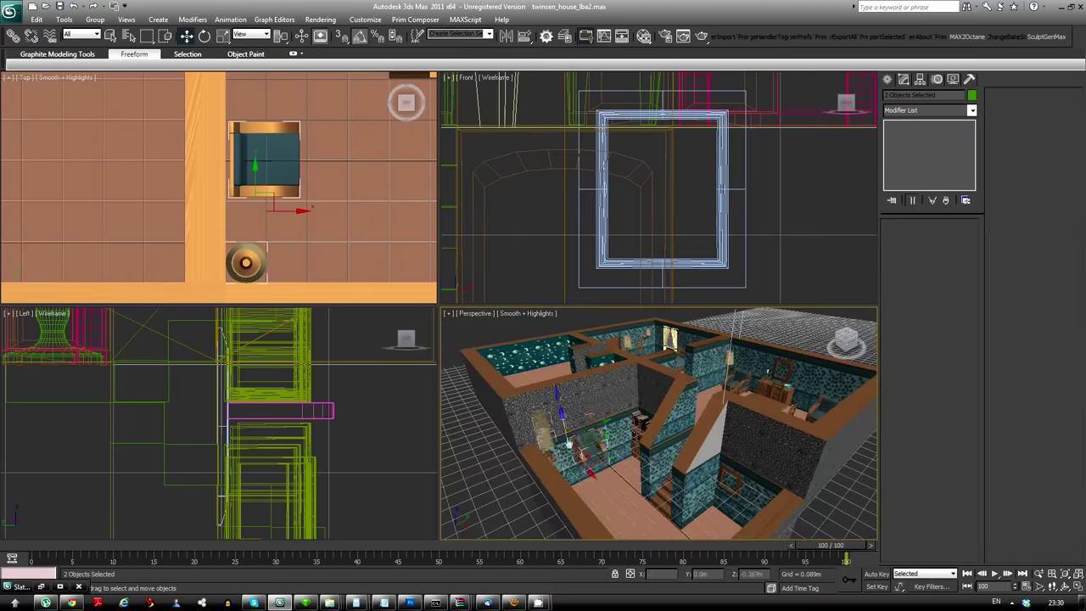
key(t)
click(333, 260)
scroll(332, 261, down, 2)
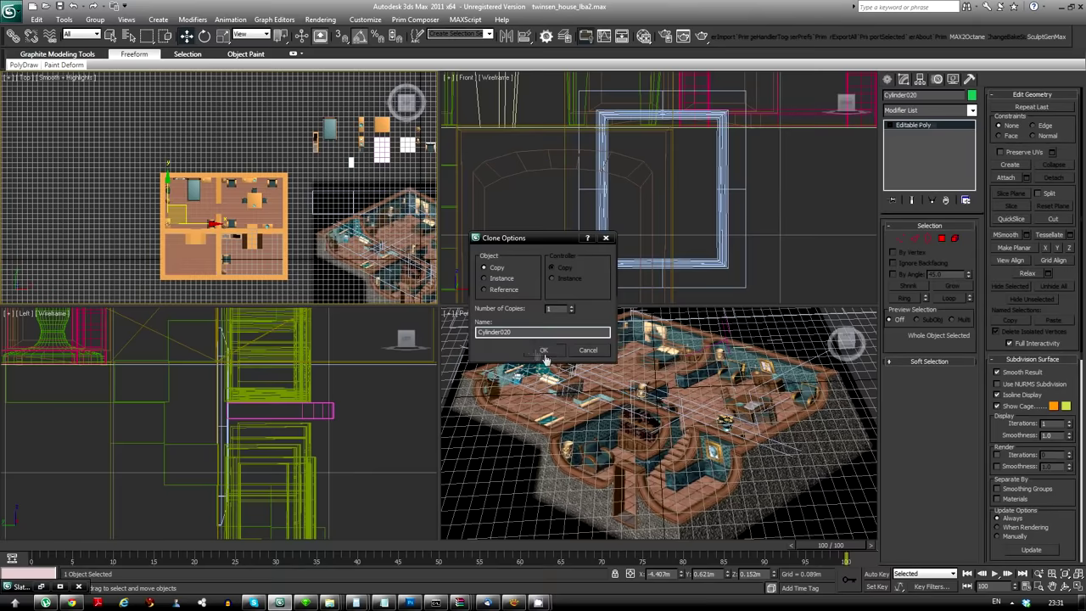
Orbit the Camera001 view to a low oblique angle and render it with Shift+Q
alt+middle_drag(656, 410, 649, 420)
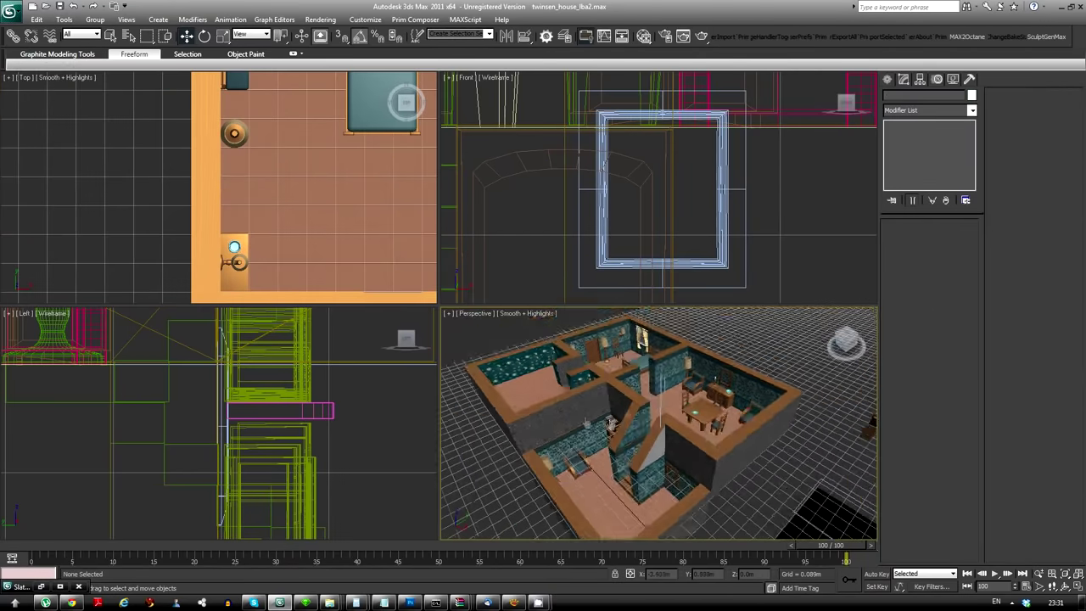
click(645, 424)
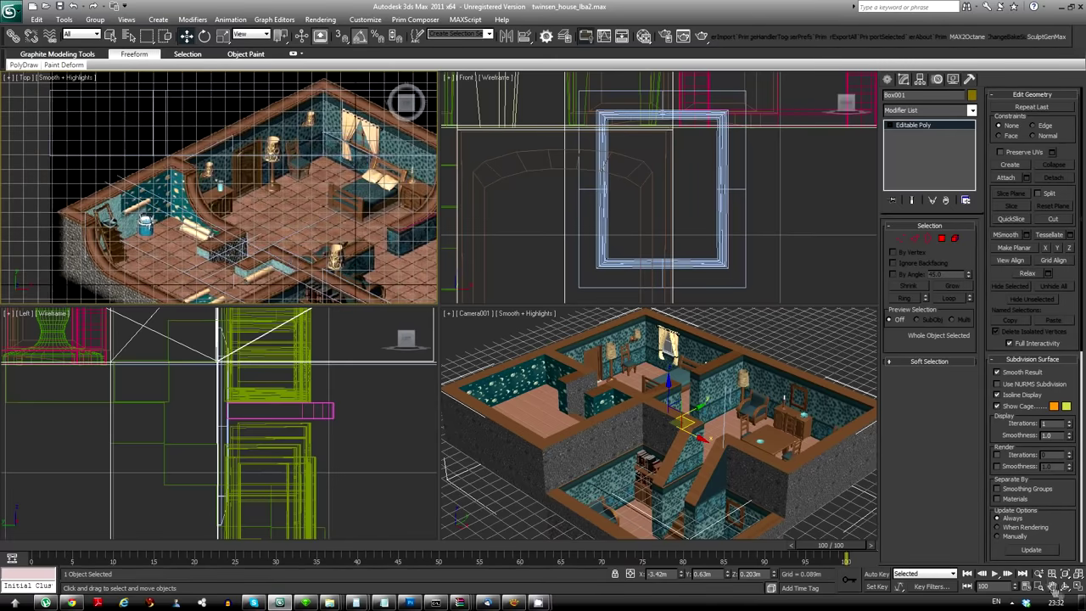
click(670, 442)
mouse_move(670, 398)
mouse_down()
mouse_move(666, 365)
mouse_move(670, 399)
mouse_up()
key(shift+q)
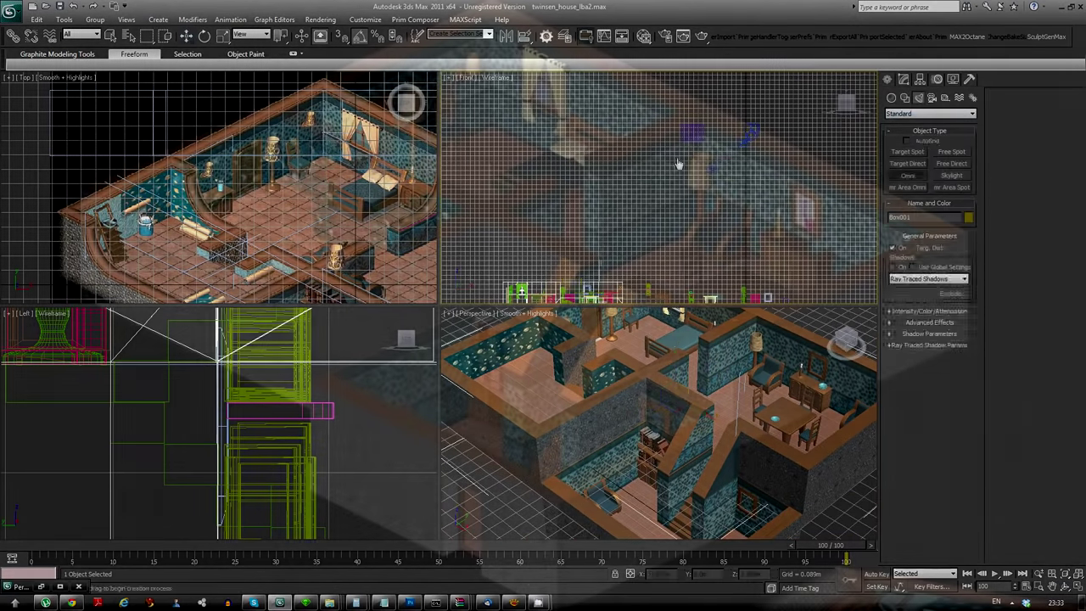